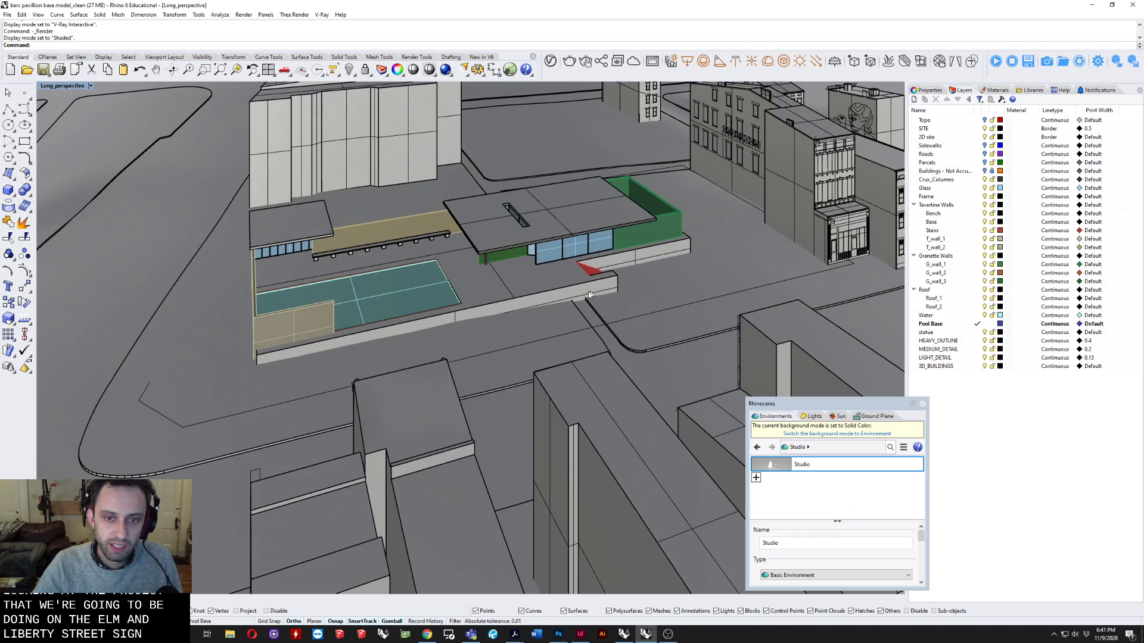
Examine the pavilion, its pool and the surrounding buildings of the site model from several angles.
shift+right_drag(588, 294, 511, 301)
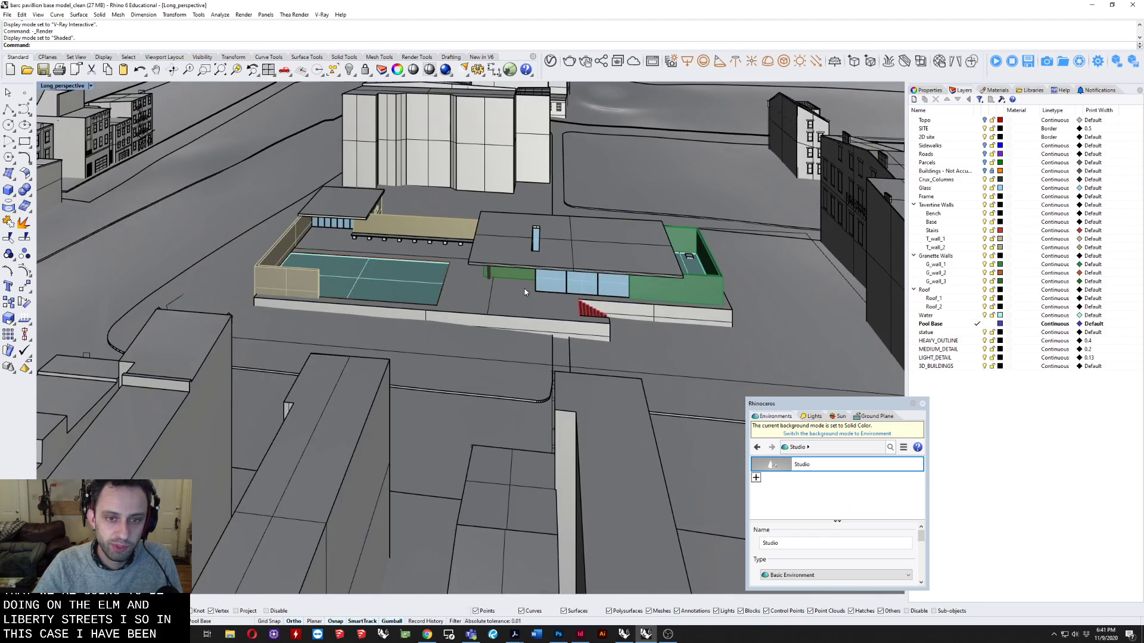
scroll(517, 290, up, 5)
scroll(435, 296, up, 1)
right_drag(435, 297, 634, 277)
scroll(511, 297, down, 4)
scroll(631, 278, down, 4)
right_drag(536, 288, 470, 354)
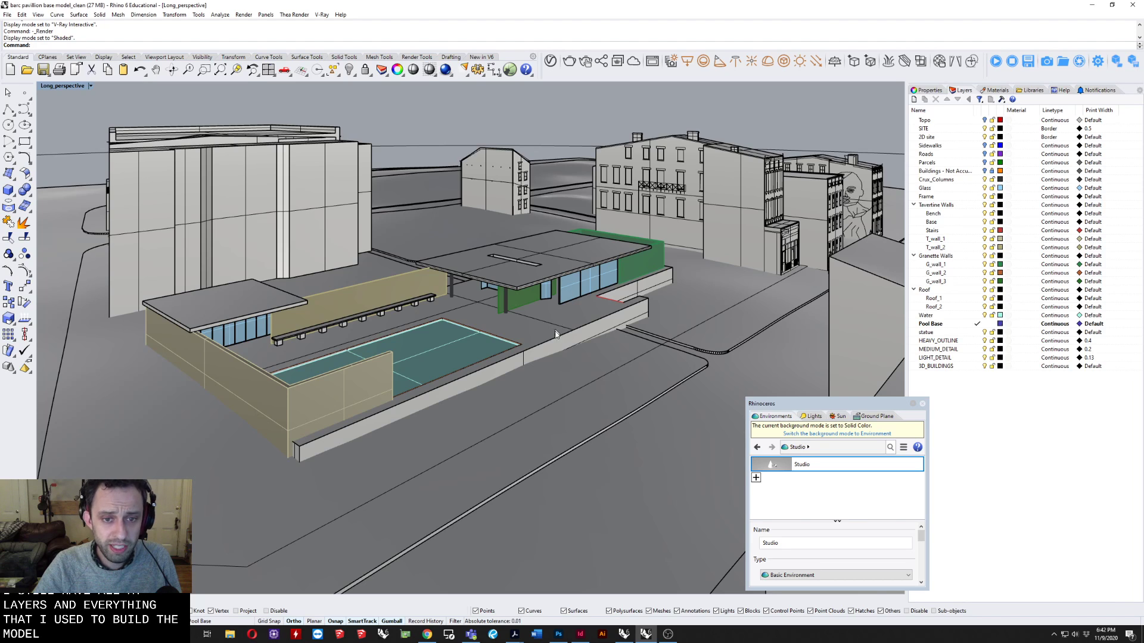
mouse_move(545, 329)
right_down()
mouse_move(560, 318)
mouse_move(560, 331)
right_up()
Highlight the site surface, inspect its slope around the pavilion from low and high angles, and clear the selection.
click(495, 509)
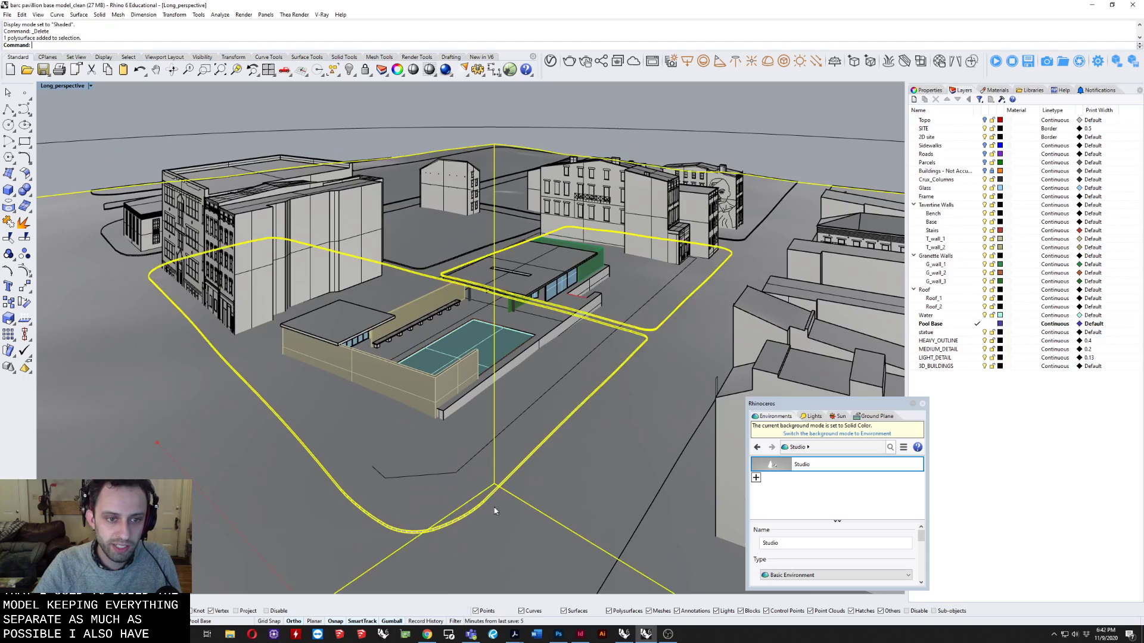
right_drag(494, 510, 473, 442)
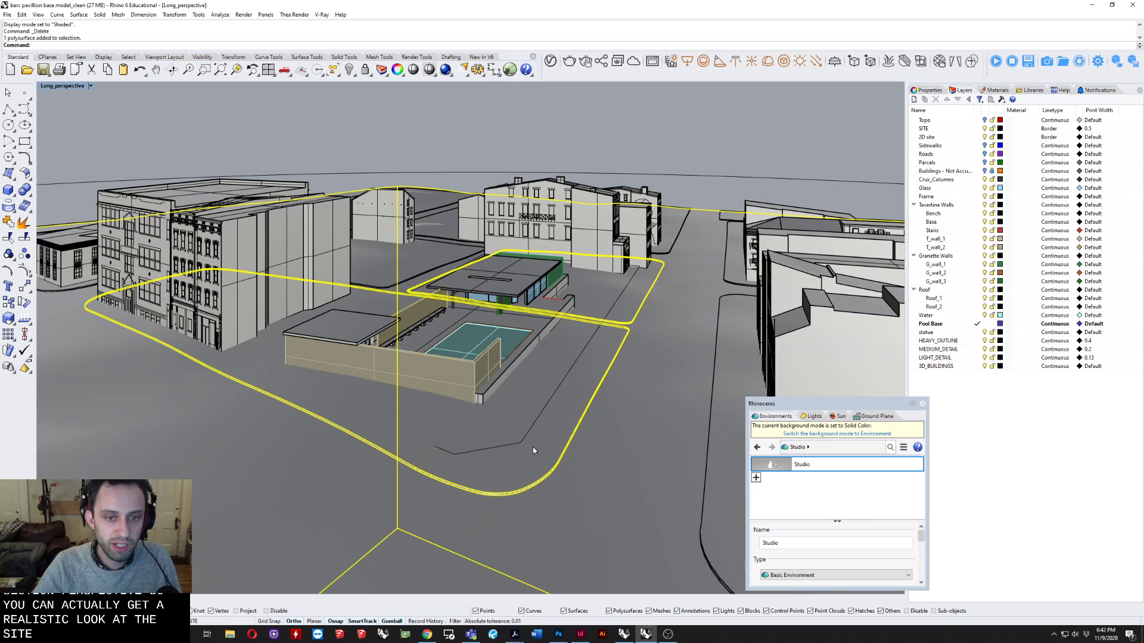
right_drag(500, 430, 334, 414)
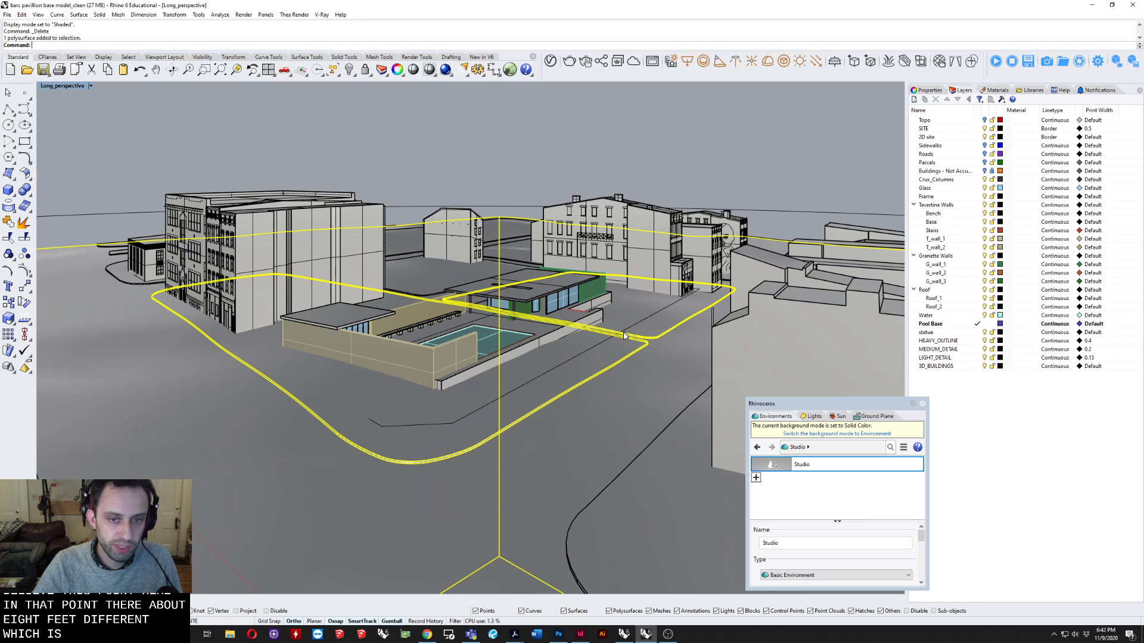
right_drag(575, 368, 563, 370)
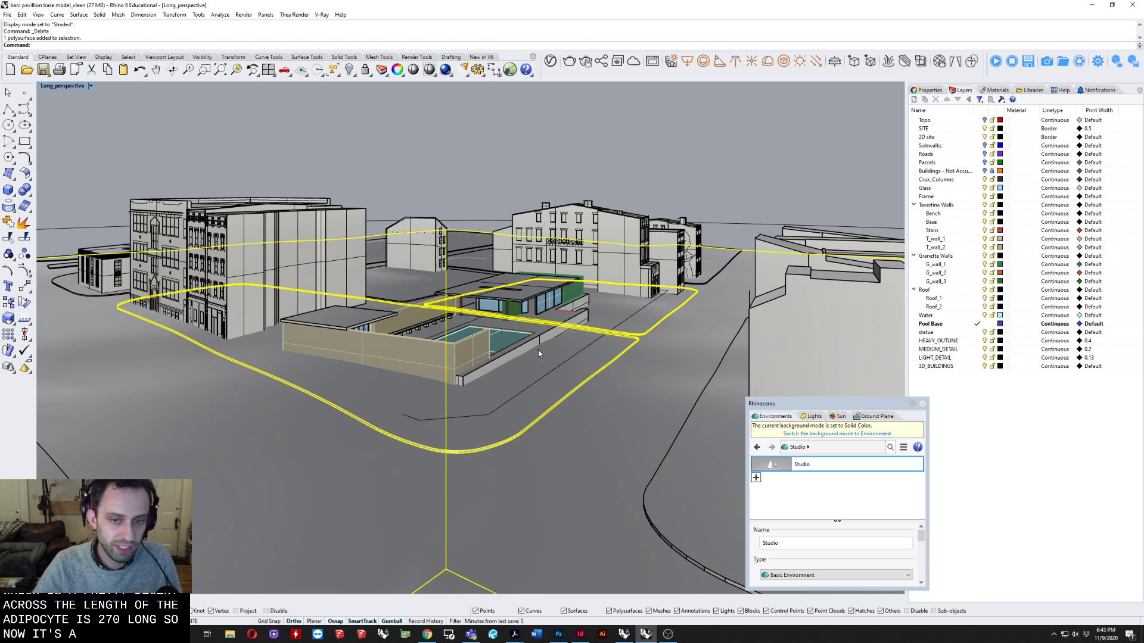
right_drag(539, 350, 554, 361)
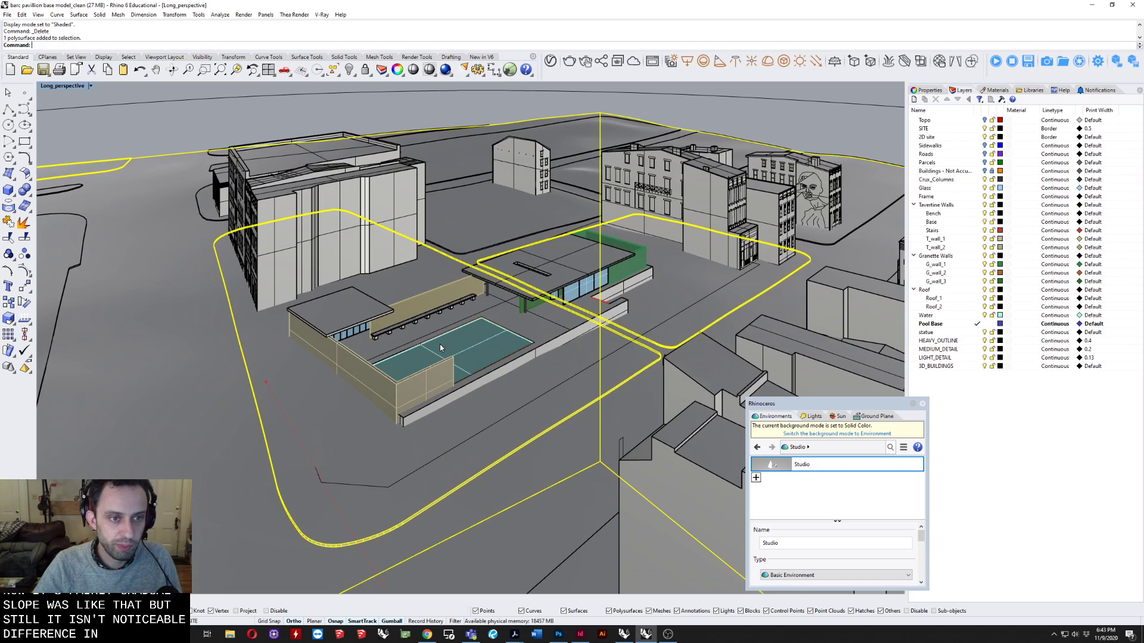
right_drag(428, 378, 454, 359)
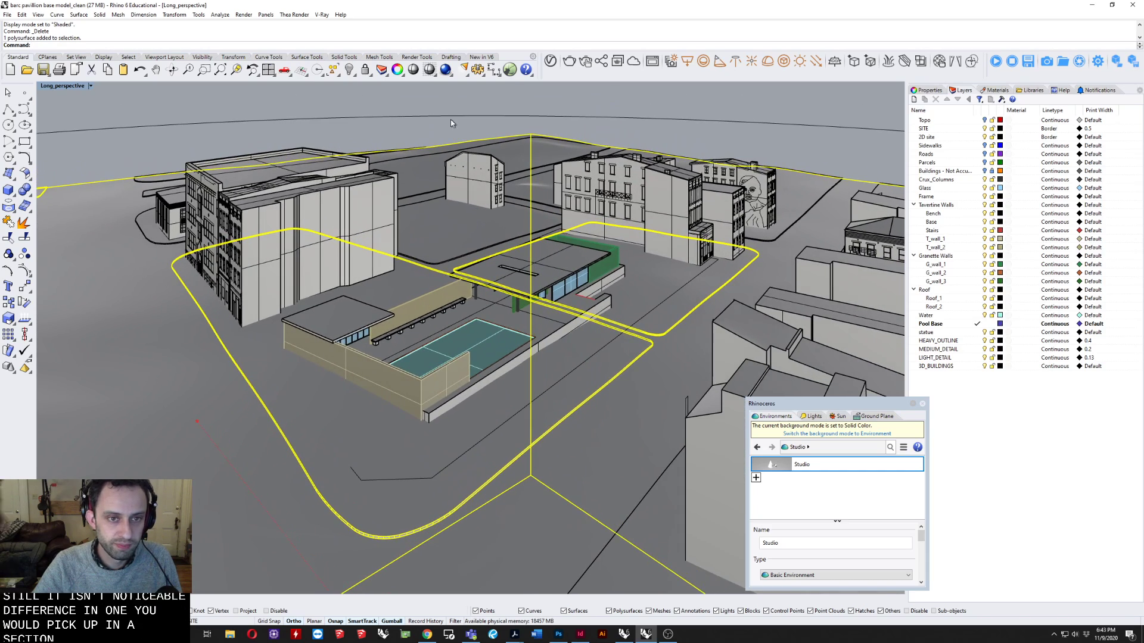
click(356, 99)
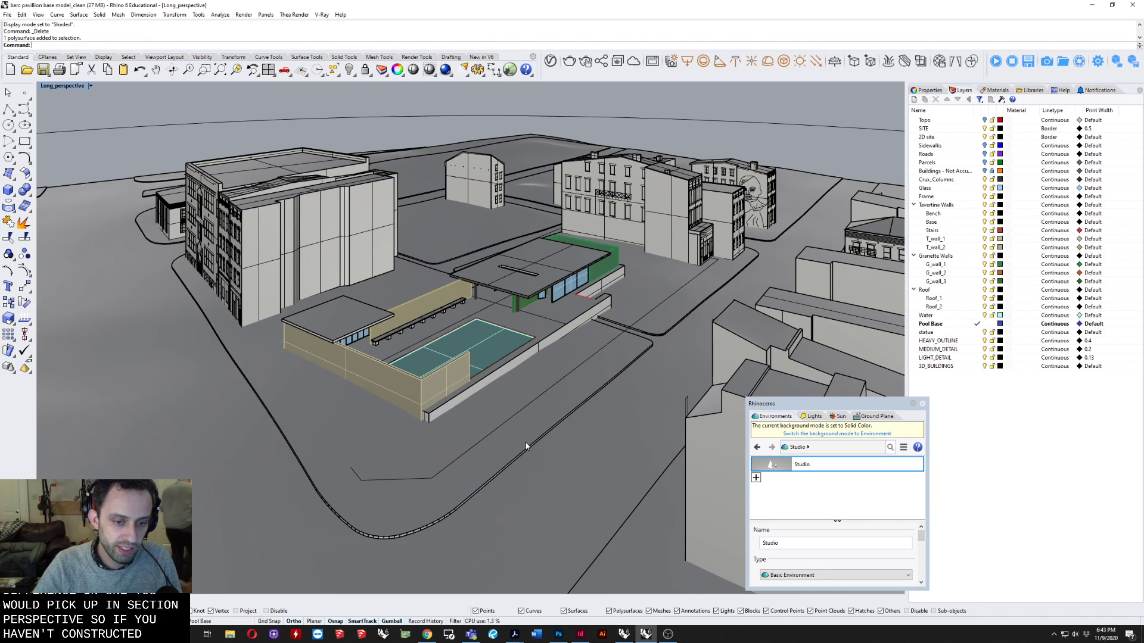
Inspect the row of context buildings across the street by selecting individual building volumes and a facade curve.
right_drag(524, 441, 554, 421)
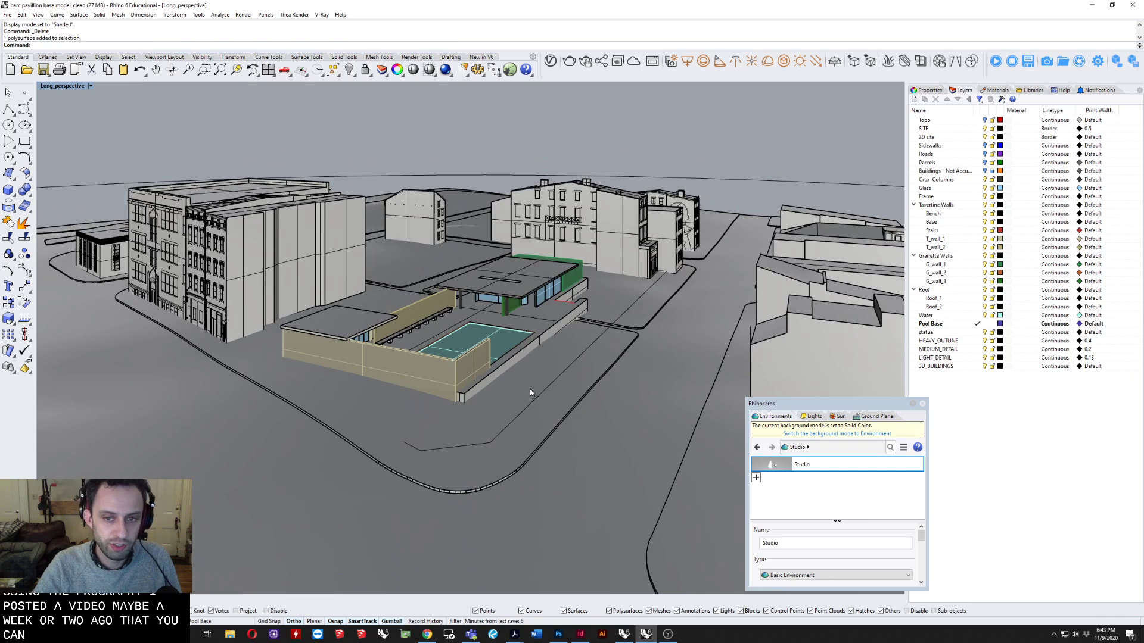
right_drag(587, 371, 475, 310)
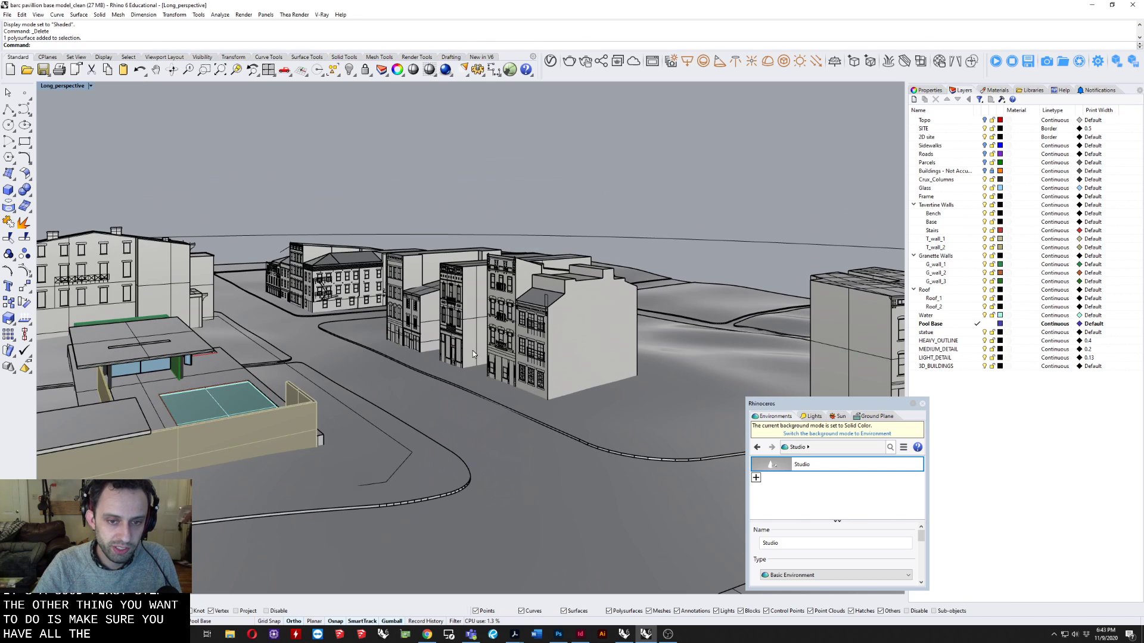
right_drag(473, 351, 554, 360)
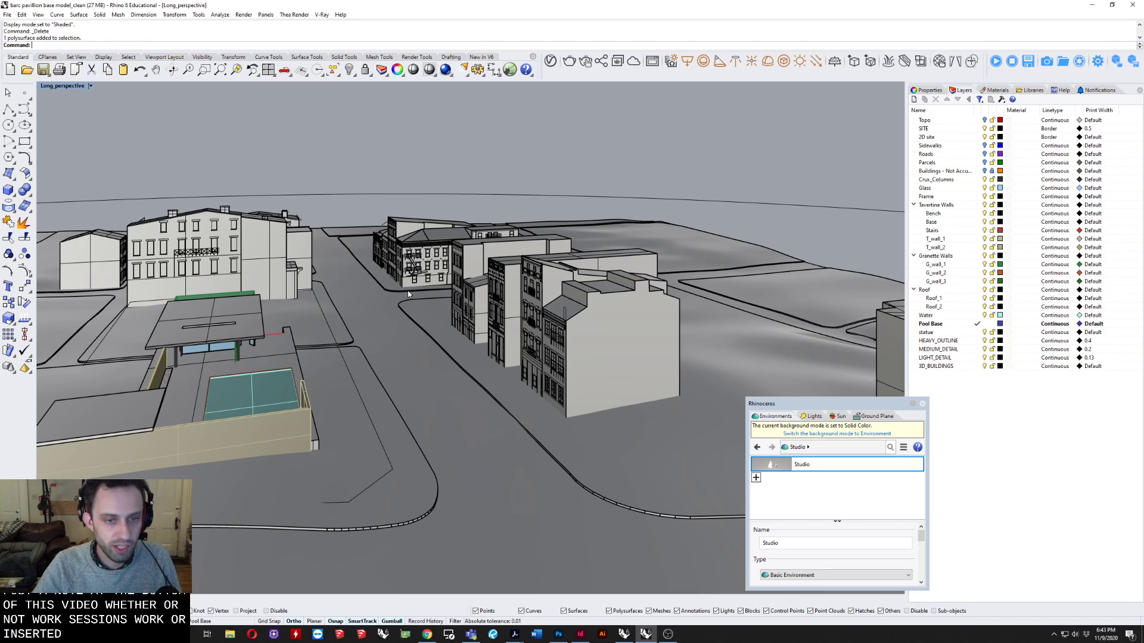
click(577, 327)
right_drag(576, 327, 614, 340)
click(587, 259)
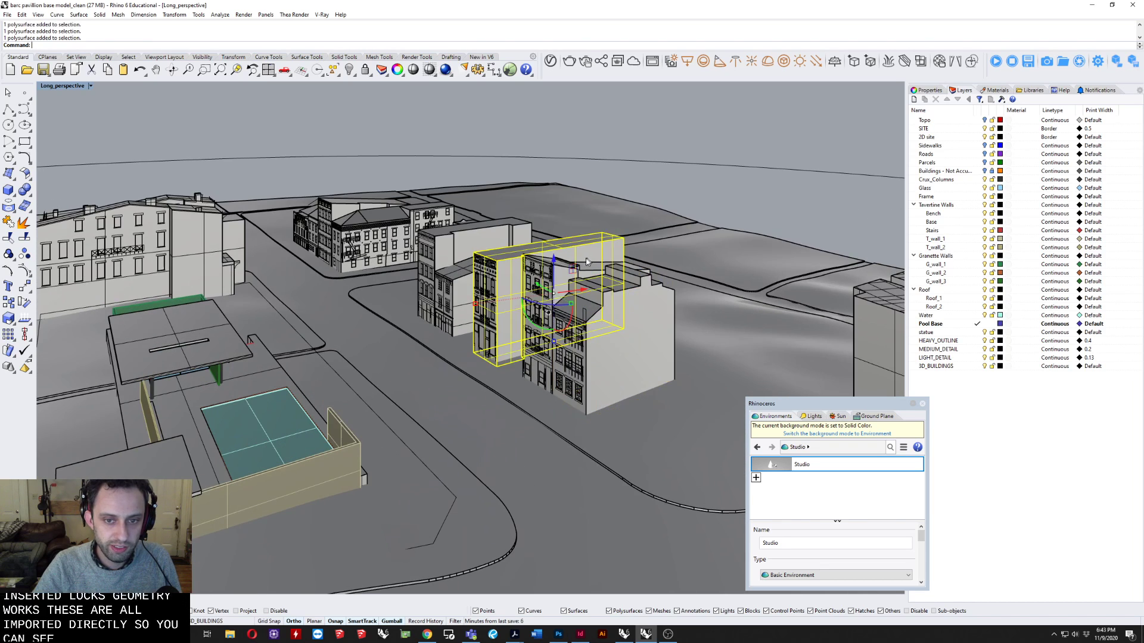
click(458, 285)
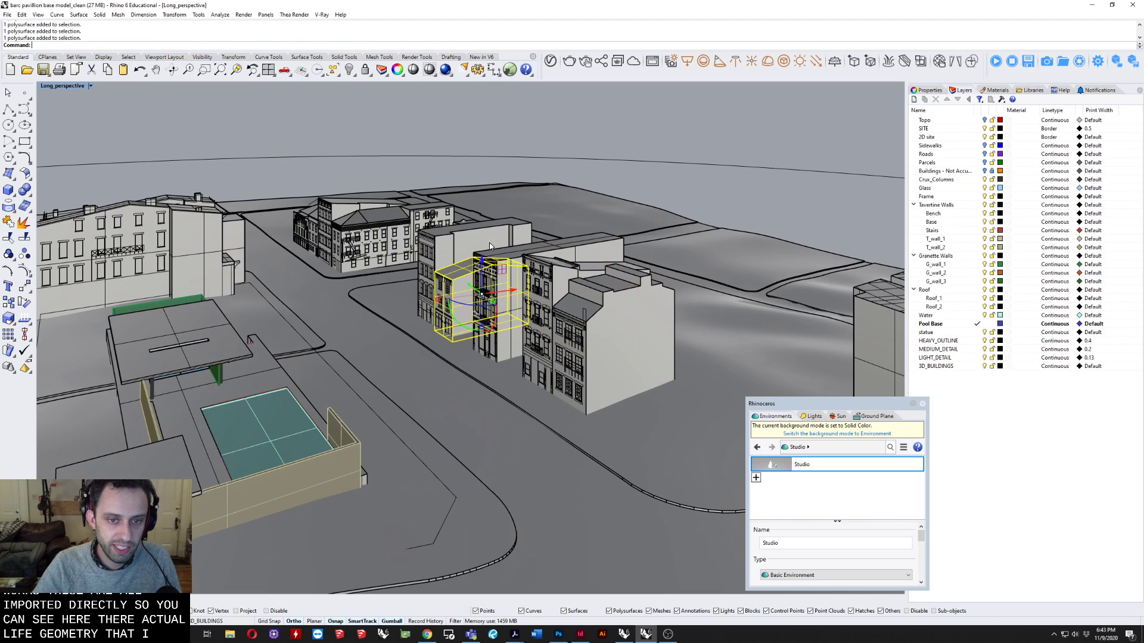
click(534, 281)
click(549, 290)
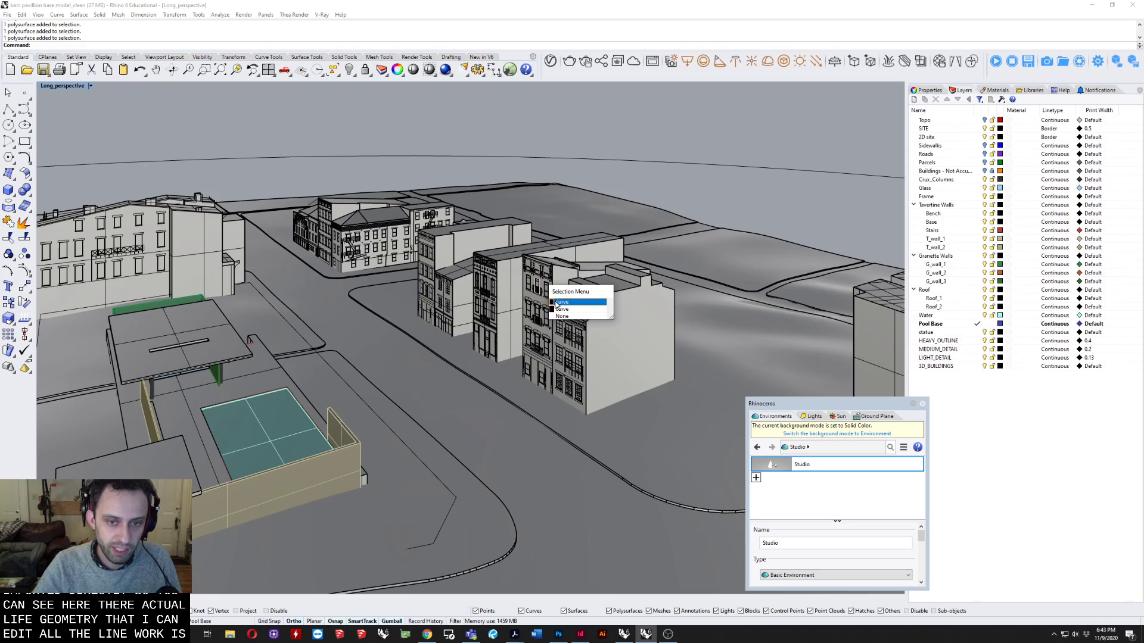
click(561, 302)
right_drag(557, 304, 393, 346)
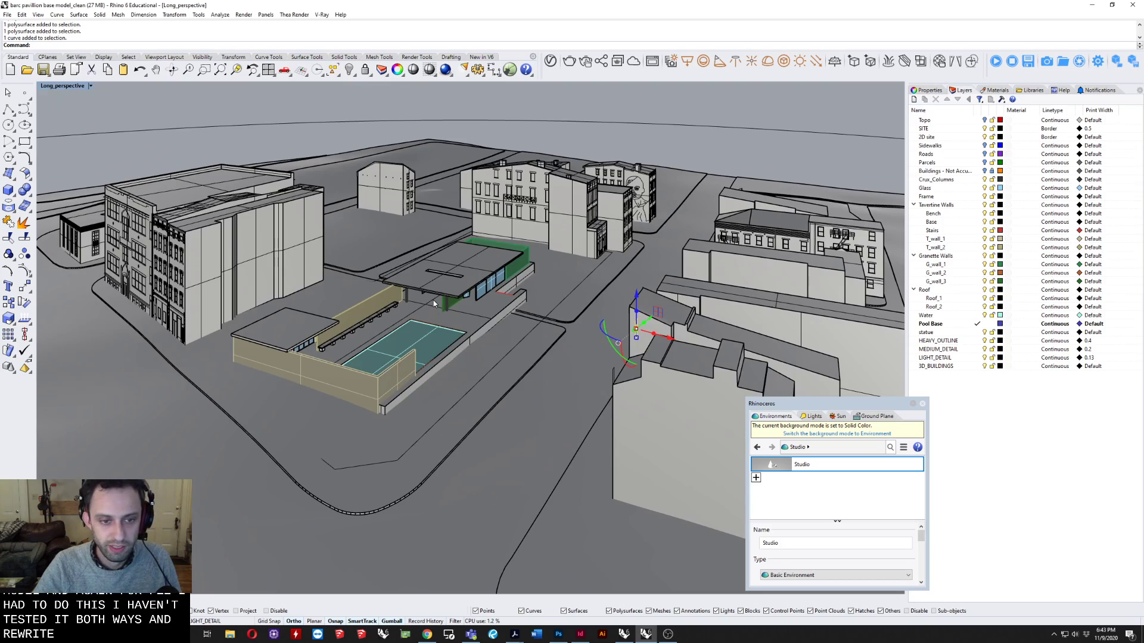
shift+right_drag(446, 314, 467, 328)
scroll(458, 341, up, 5)
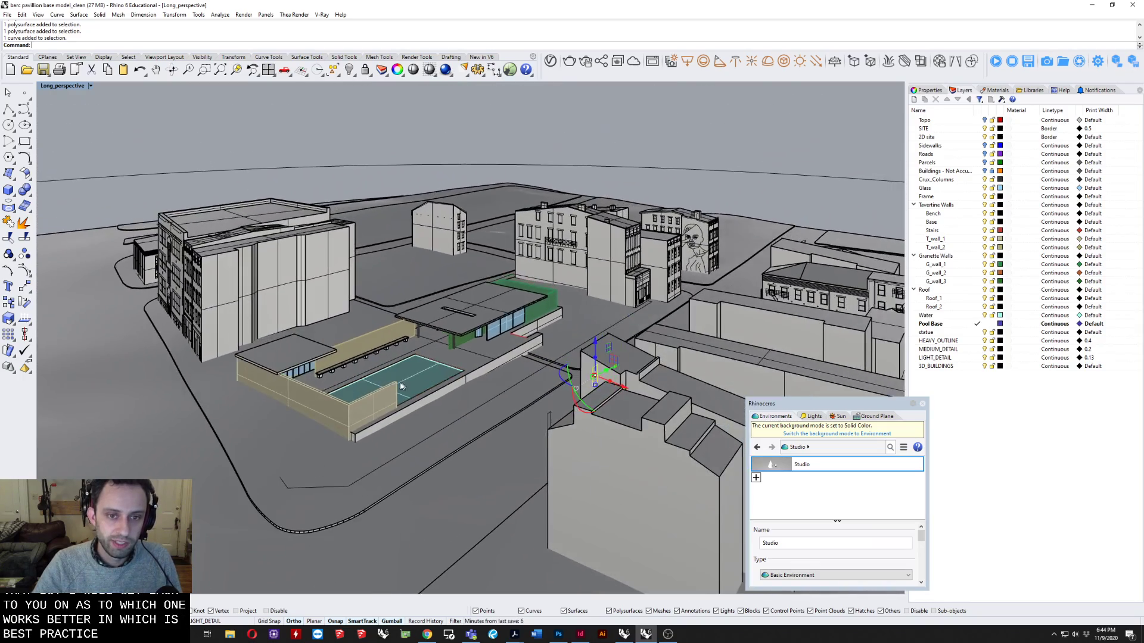
scroll(405, 418, down, 2)
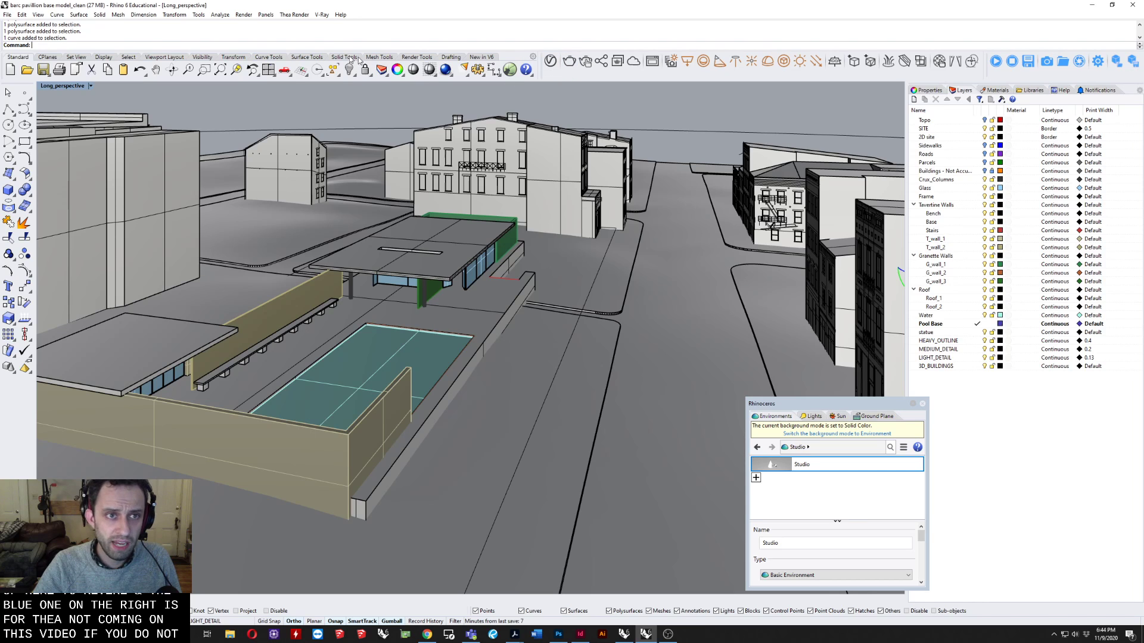
Check that V-Ray for Rhino is the current renderer.
click(244, 15)
mouse_move(324, 249)
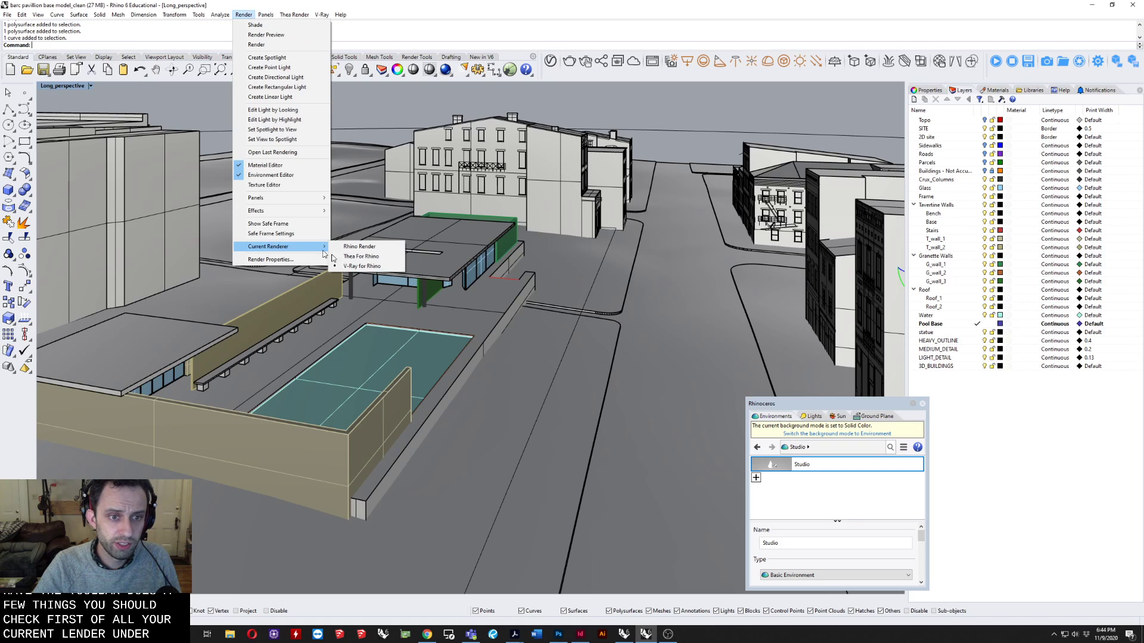
click(332, 4)
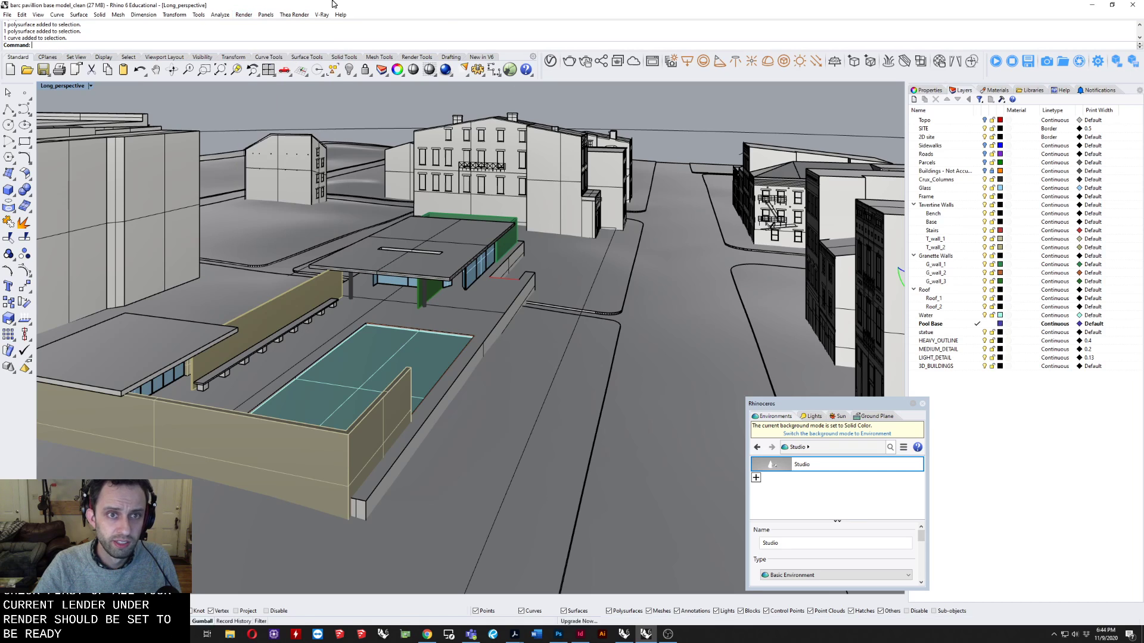
Check in the list of available toolbars that the VRay All toolbar is enabled.
right_click(585, 77)
mouse_move(619, 79)
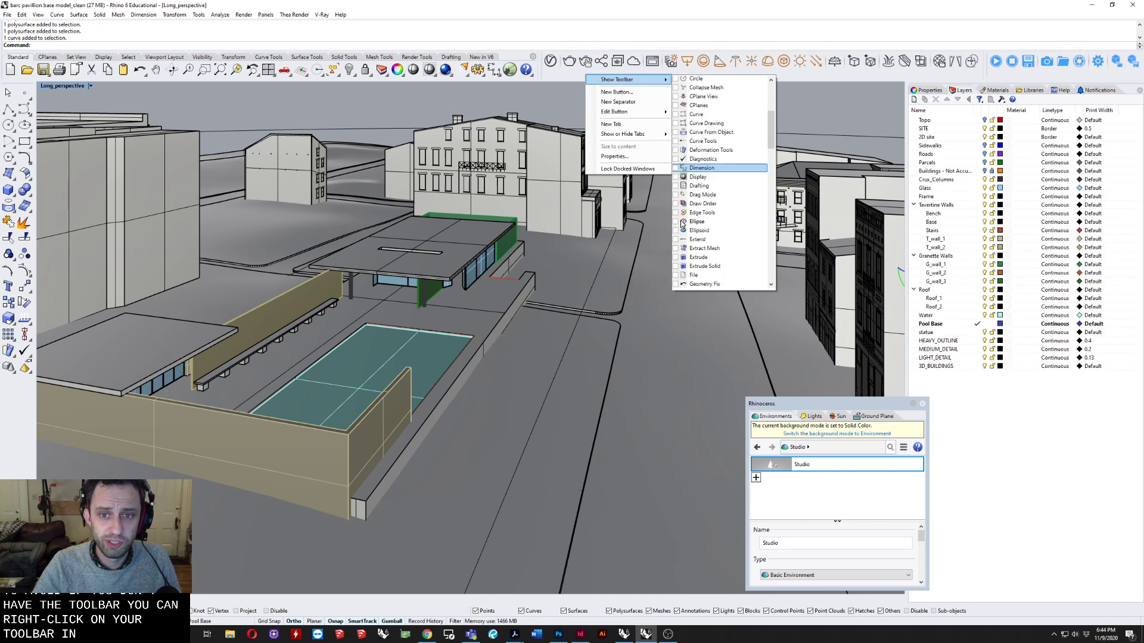
scroll(682, 224, down, 15)
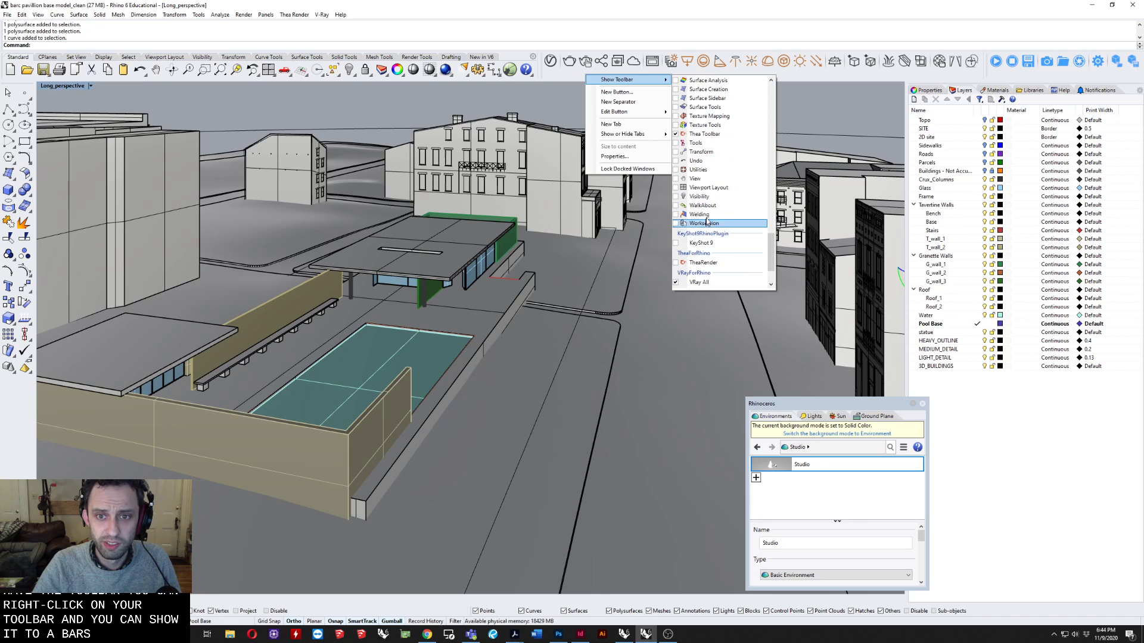
scroll(724, 207, up, 3)
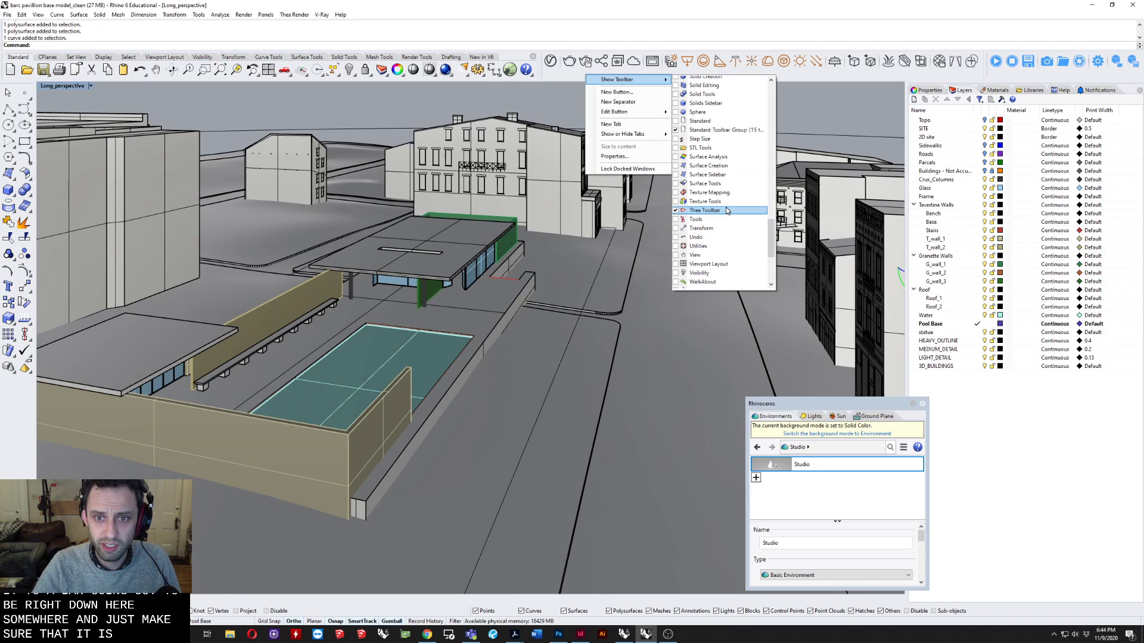
scroll(725, 209, up, 2)
click(810, 82)
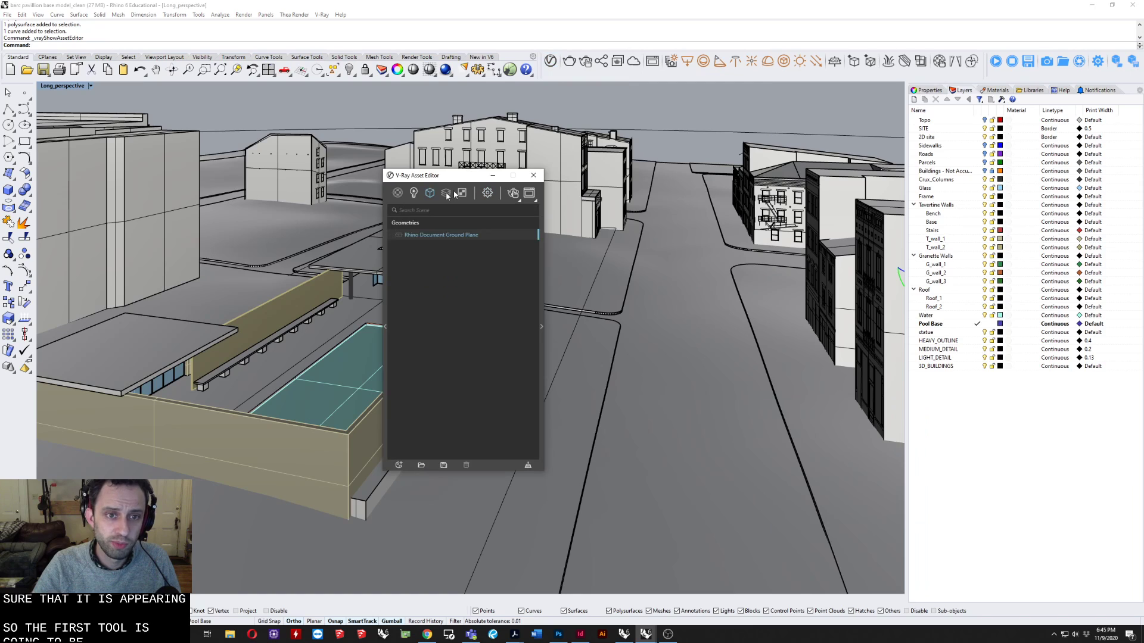
Reposition the V-Ray Asset Editor higher over the viewport and expand its material library and asset properties sides.
drag(435, 176, 475, 158)
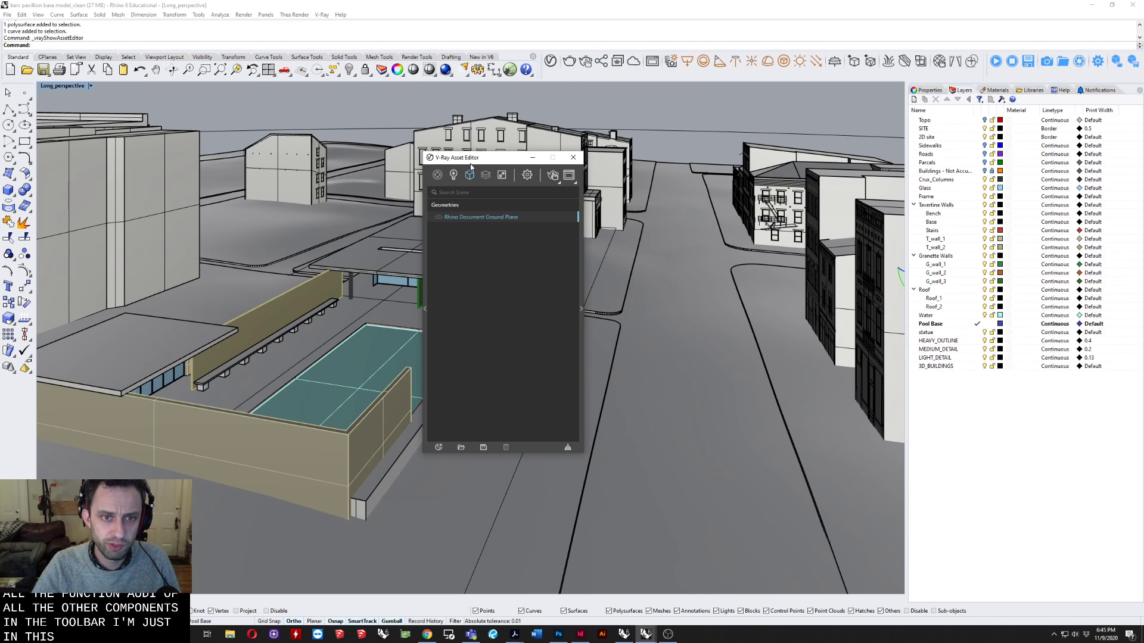
drag(470, 164, 473, 125)
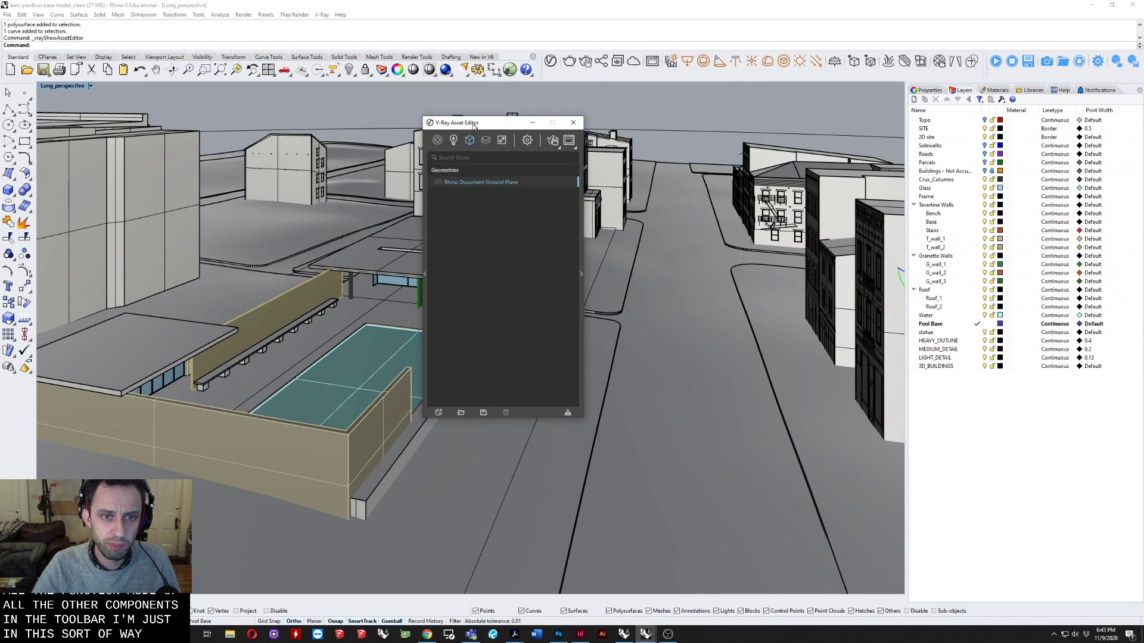
click(426, 275)
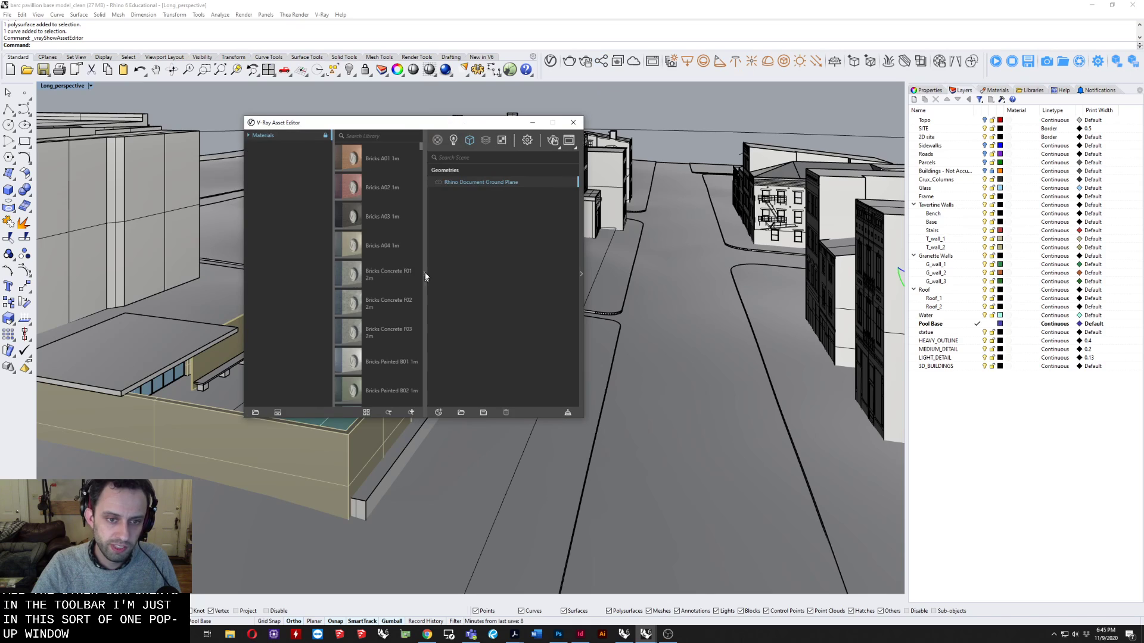
click(581, 273)
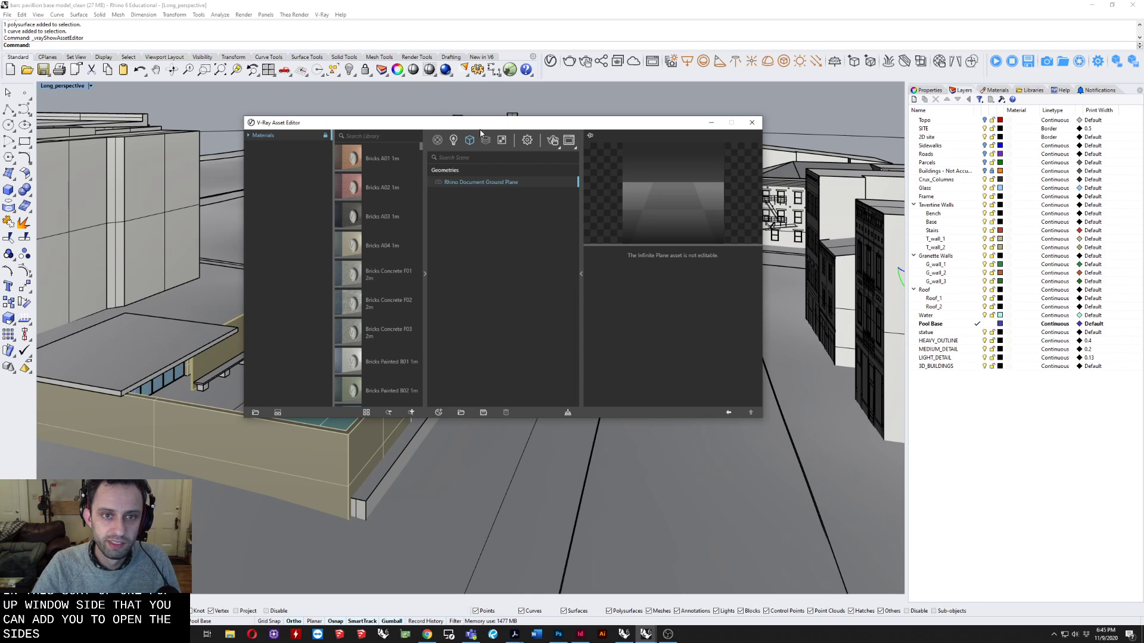
Show the V-Ray render settings and expand the Camera, Depth of Field, Effects and Render Output sections.
click(528, 141)
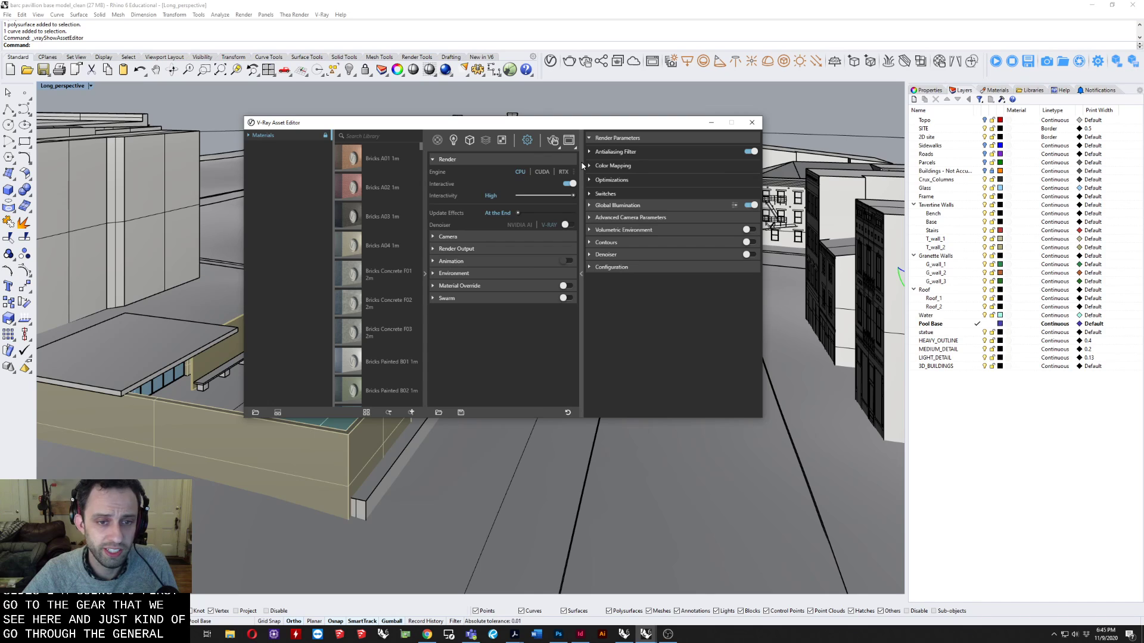
click(448, 238)
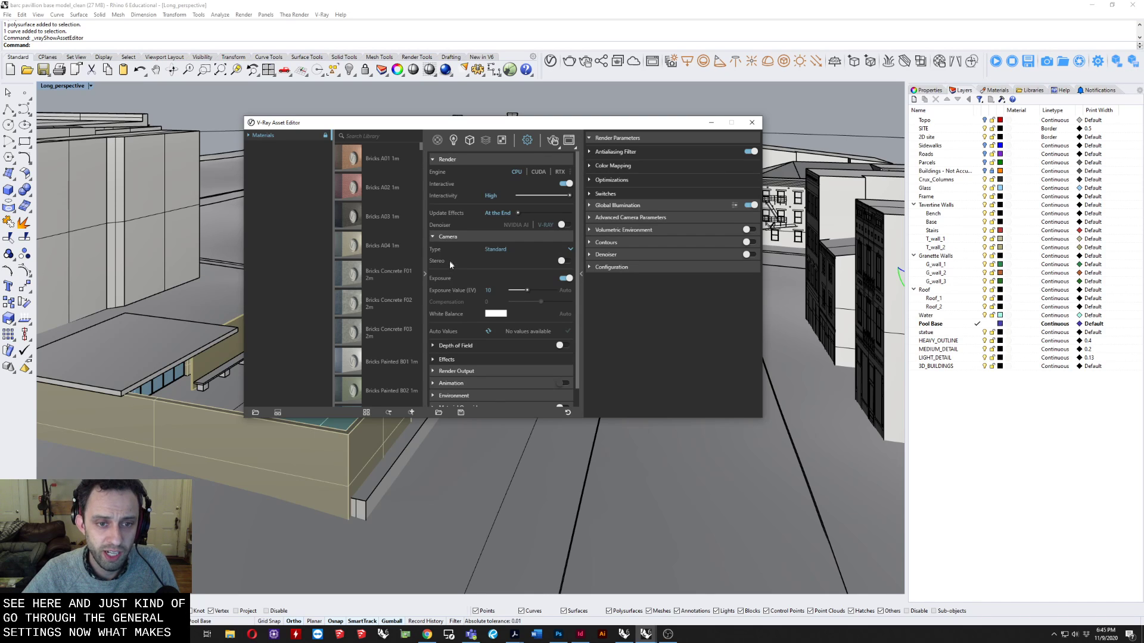
click(450, 347)
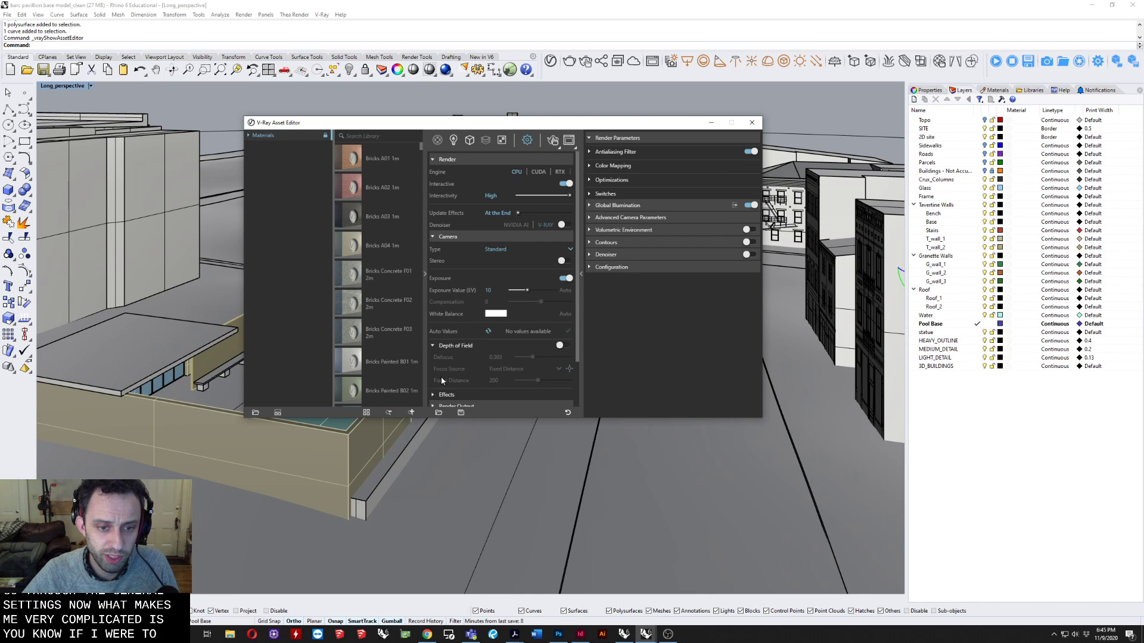
scroll(444, 363, down, 2)
click(448, 340)
click(446, 375)
scroll(448, 375, down, 2)
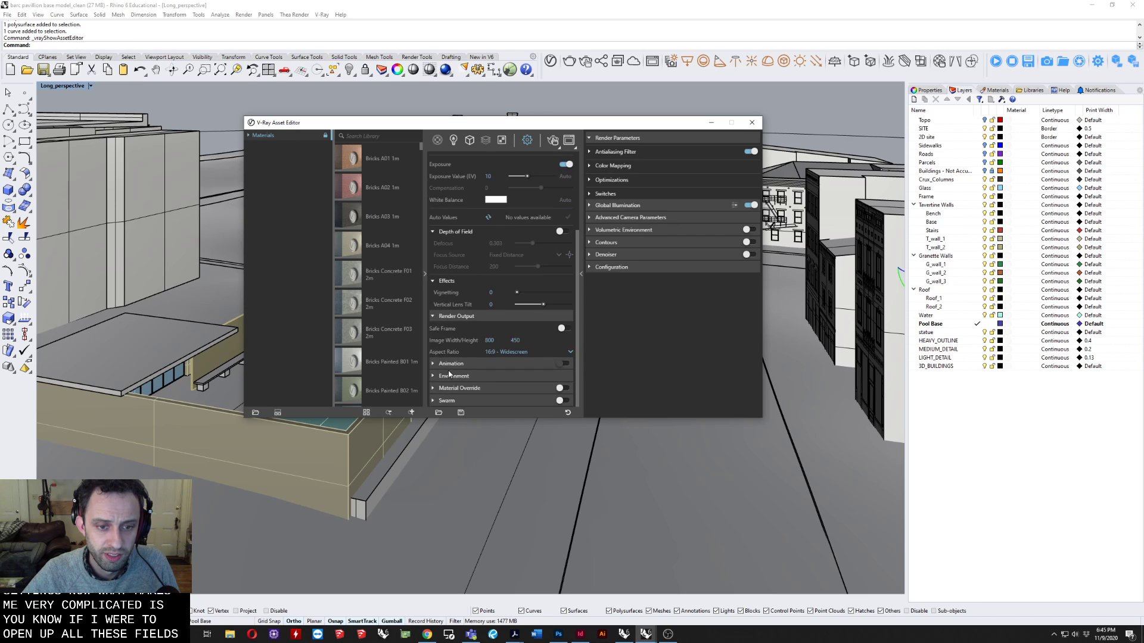
Expand the Animation, Environment, Material Override and Swarm sections of the render settings.
click(450, 365)
scroll(442, 384, down, 2)
click(448, 372)
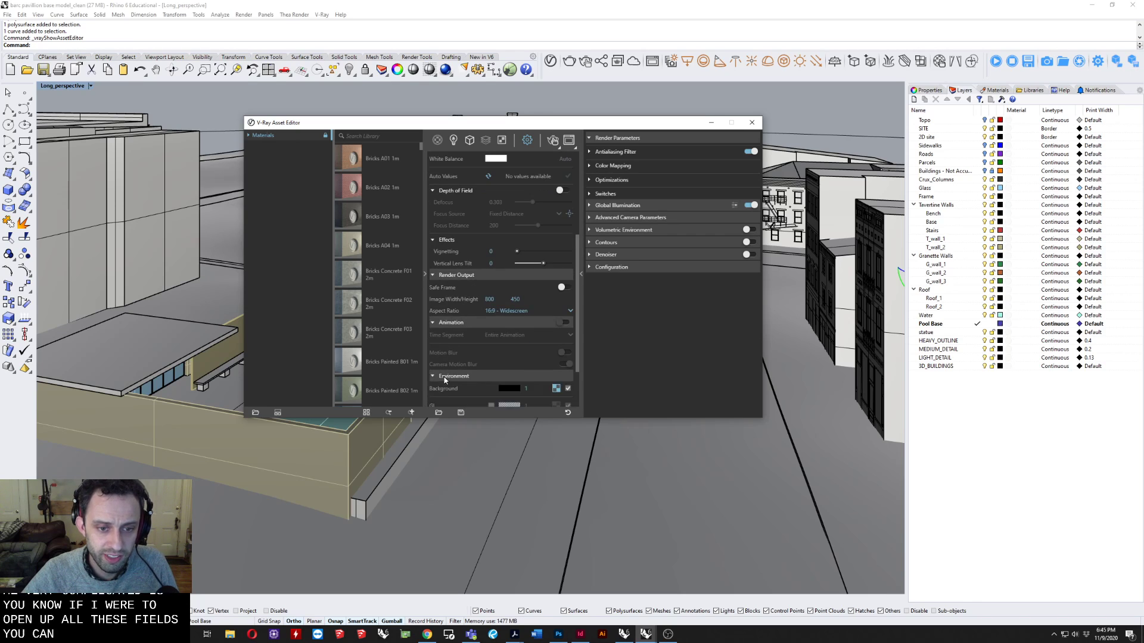
scroll(448, 374, down, 2)
click(445, 388)
scroll(442, 390, down, 1)
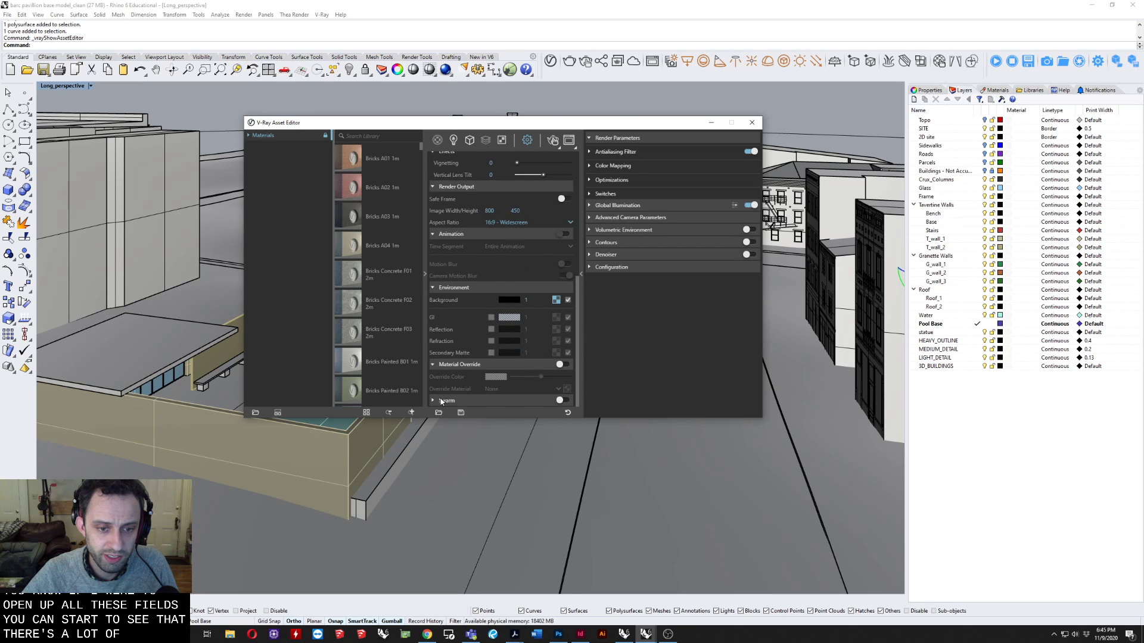
click(441, 400)
scroll(441, 401, down, 1)
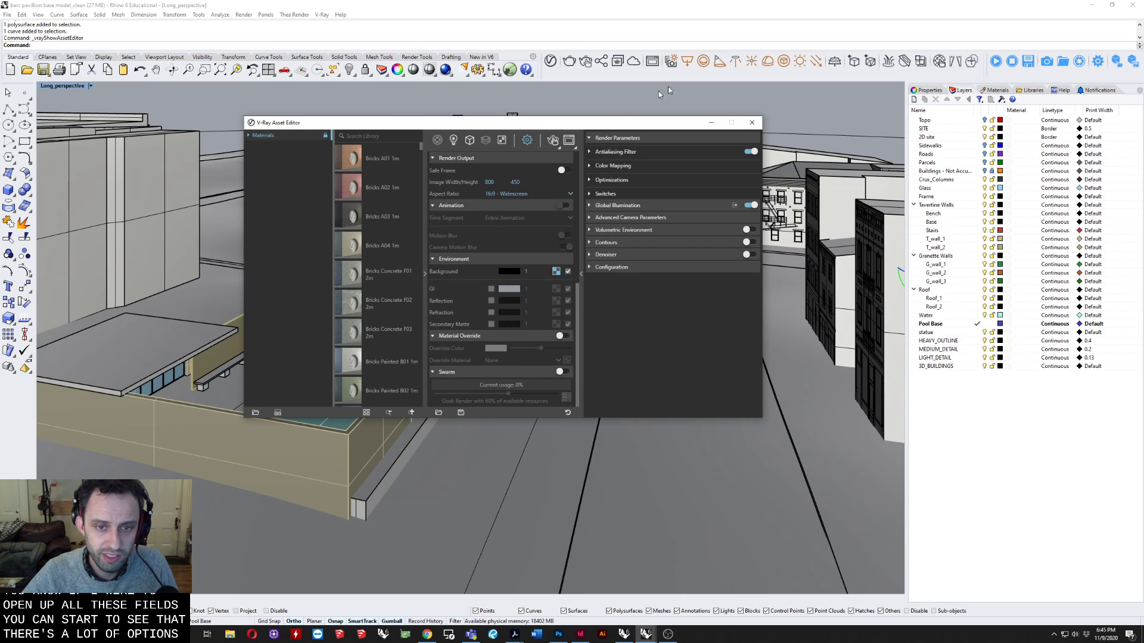
Expand the Antialiasing Filter, Color Mapping, Optimizations, Switches, Global Illumination and Advanced Camera Parameters sections to review their render settings.
click(616, 152)
click(612, 178)
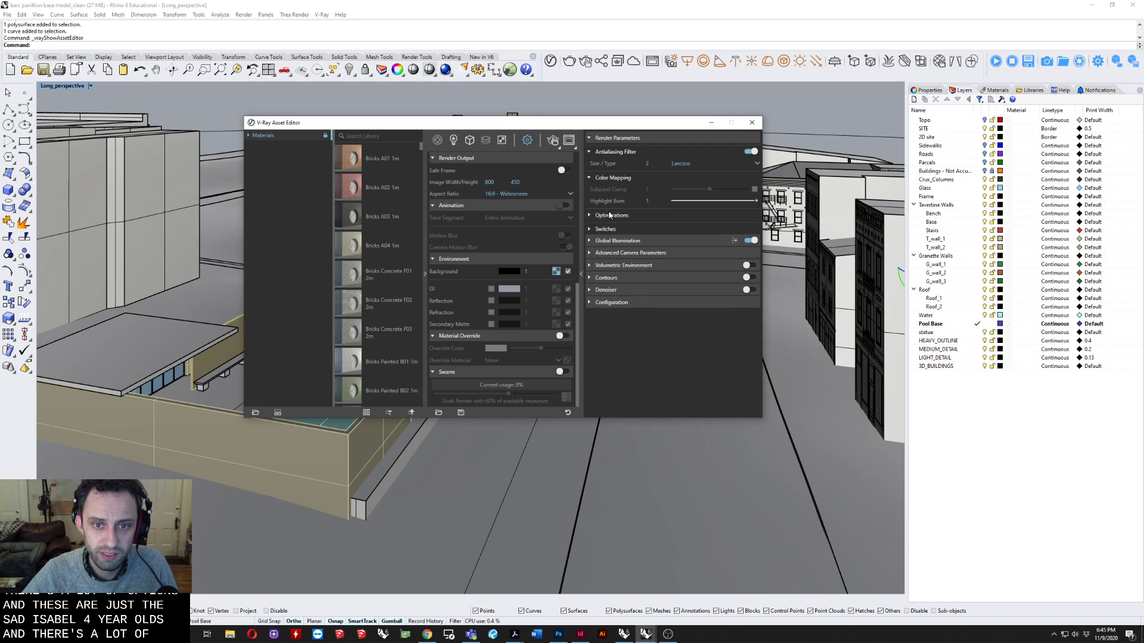
click(609, 215)
click(606, 330)
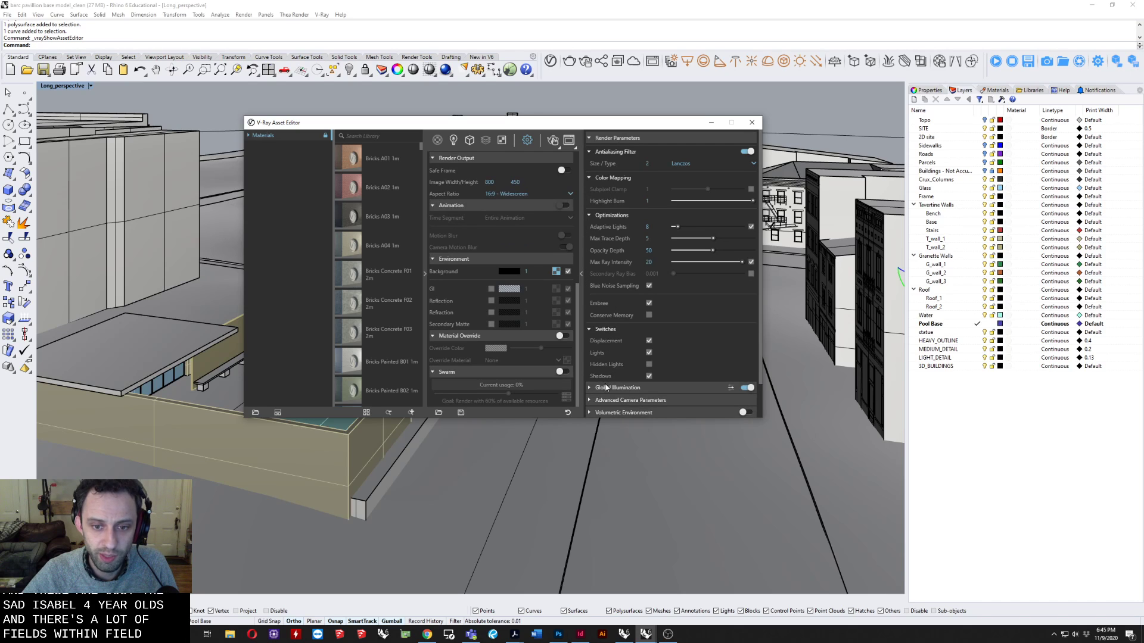
click(606, 388)
scroll(620, 363, down, 3)
click(617, 364)
scroll(617, 364, down, 2)
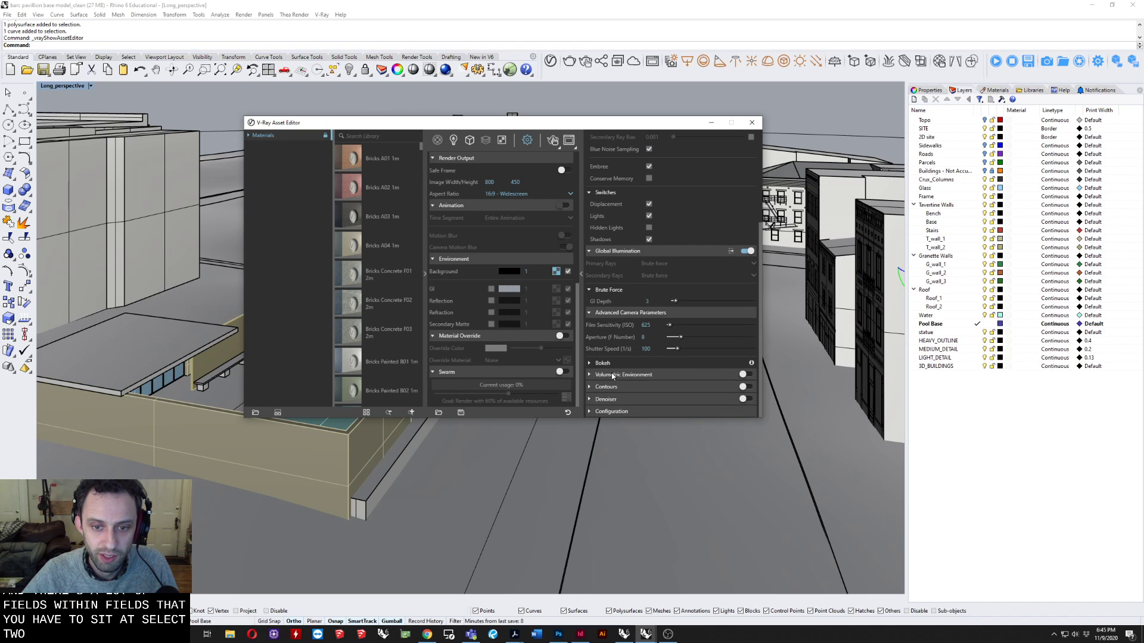
Expand the Bokeh, Volumetric Environment, Contours, Denoiser and Configuration sections to review their settings.
click(613, 376)
click(614, 367)
scroll(614, 368, down, 2)
click(614, 382)
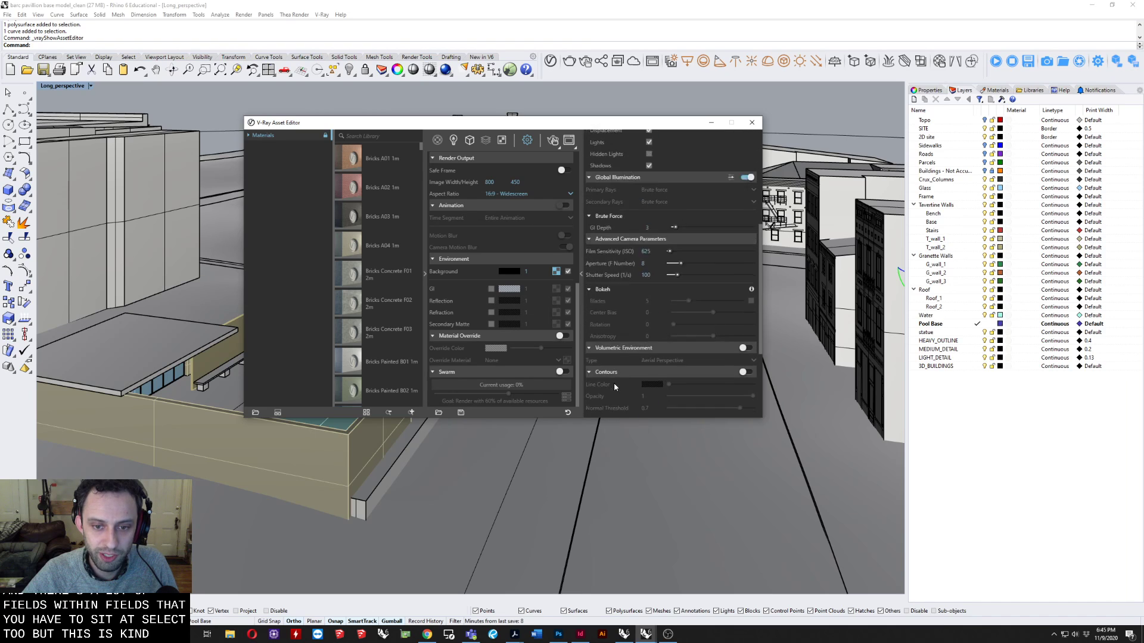
scroll(614, 396, down, 5)
click(614, 402)
click(615, 388)
scroll(619, 381, down, 3)
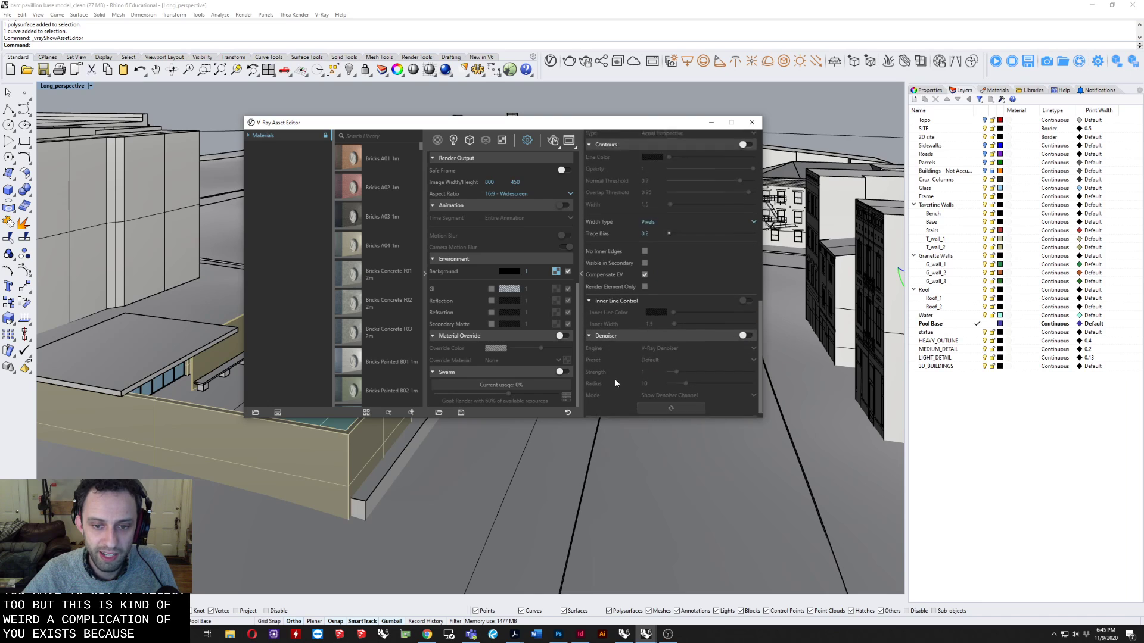
scroll(622, 373, down, 8)
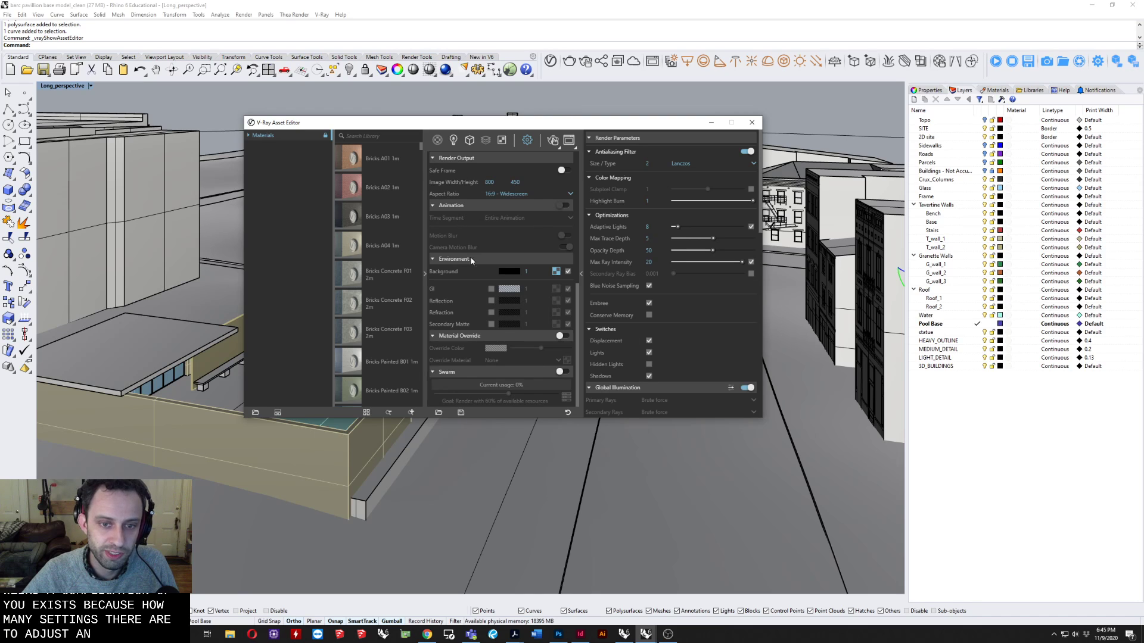
Collapse the advanced settings from Configuration, Denoiser and Contours up through Global Illumination and Render Parameters.
scroll(471, 260, up, 6)
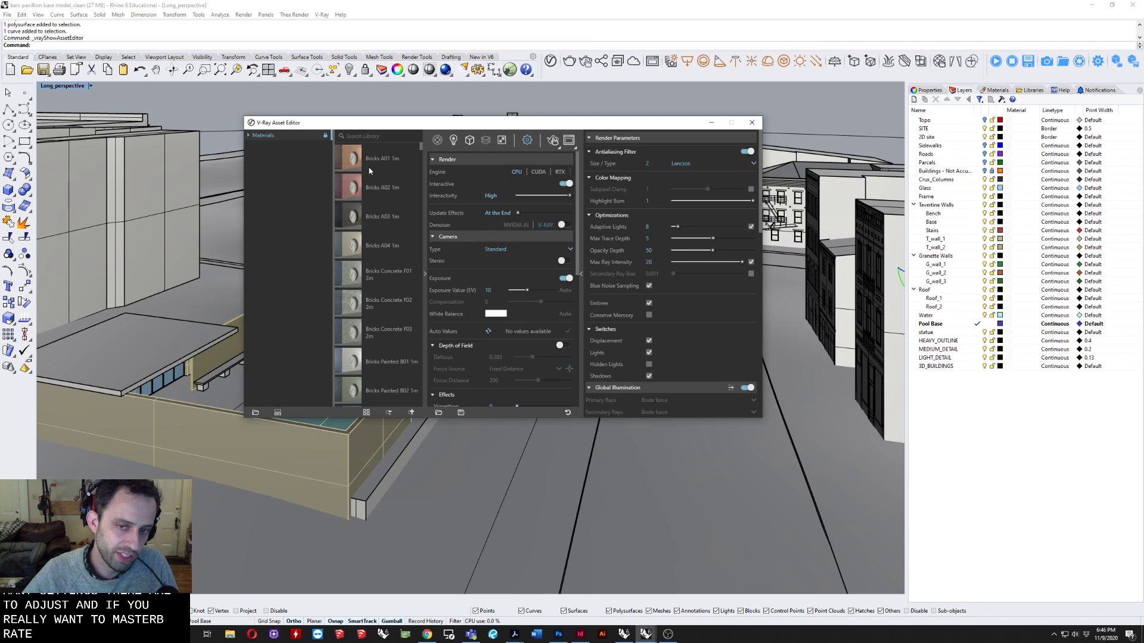
scroll(675, 326, down, 10)
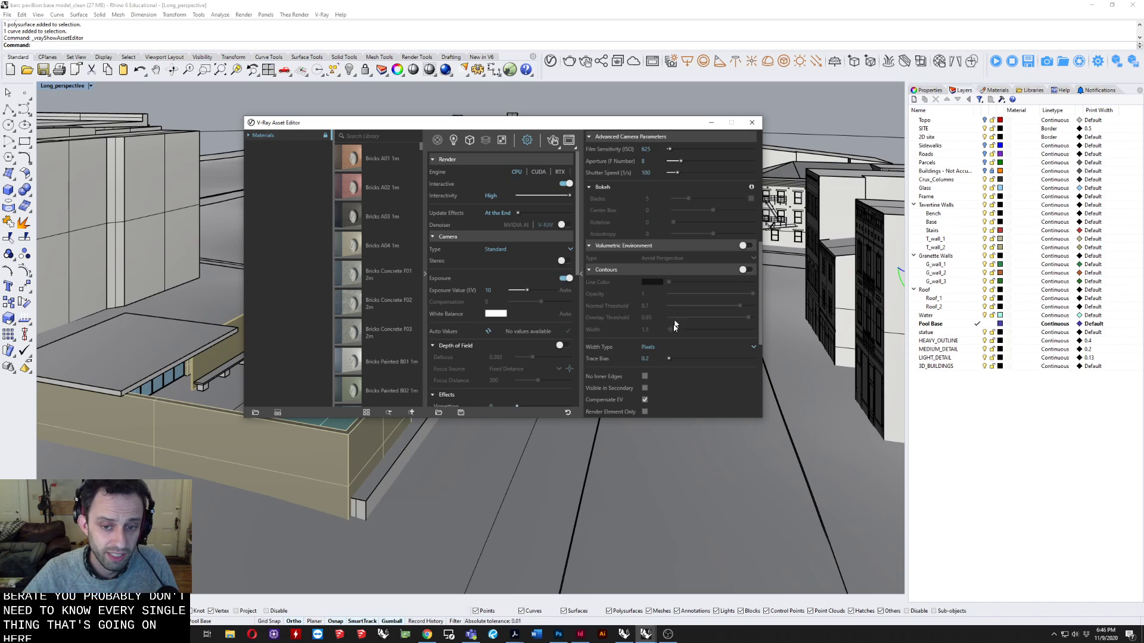
scroll(675, 326, down, 5)
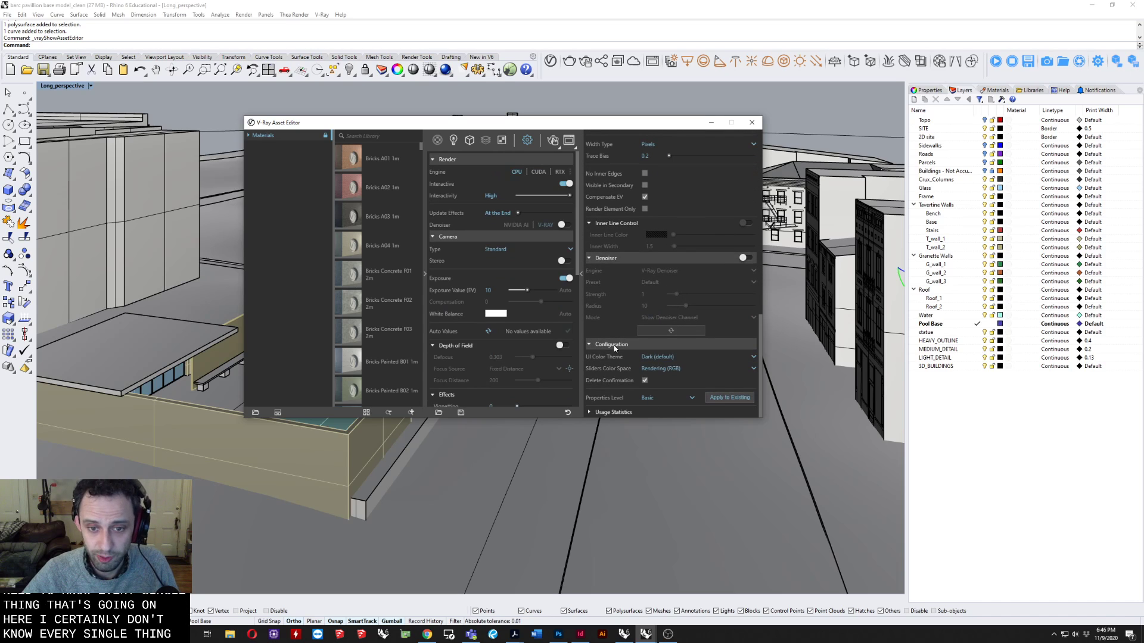
scroll(621, 324, up, 5)
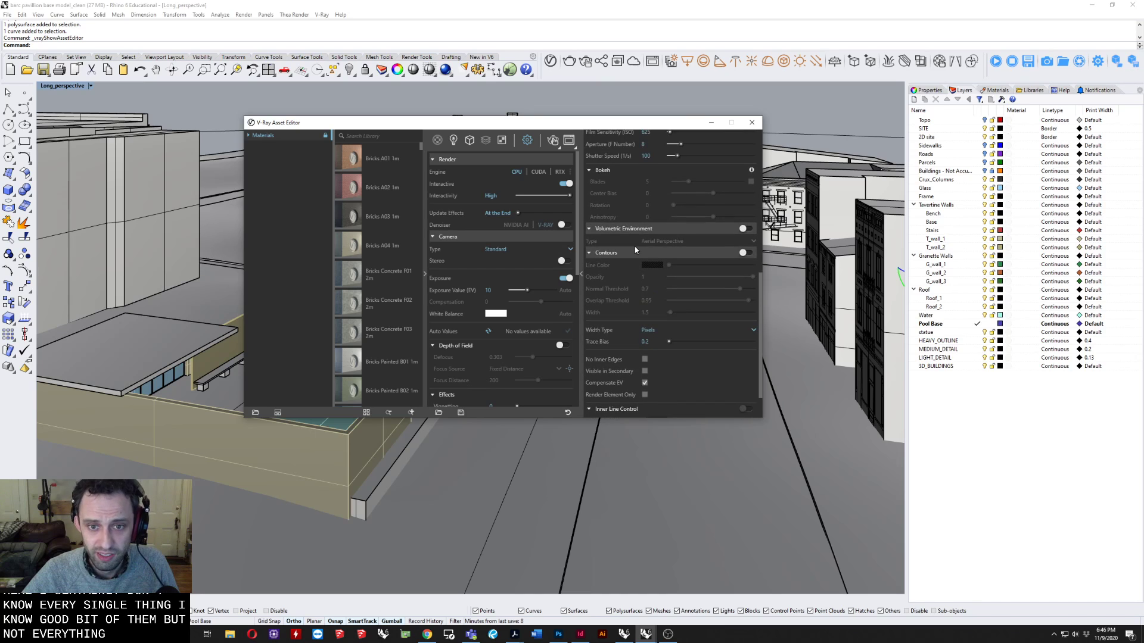
click(633, 253)
click(629, 363)
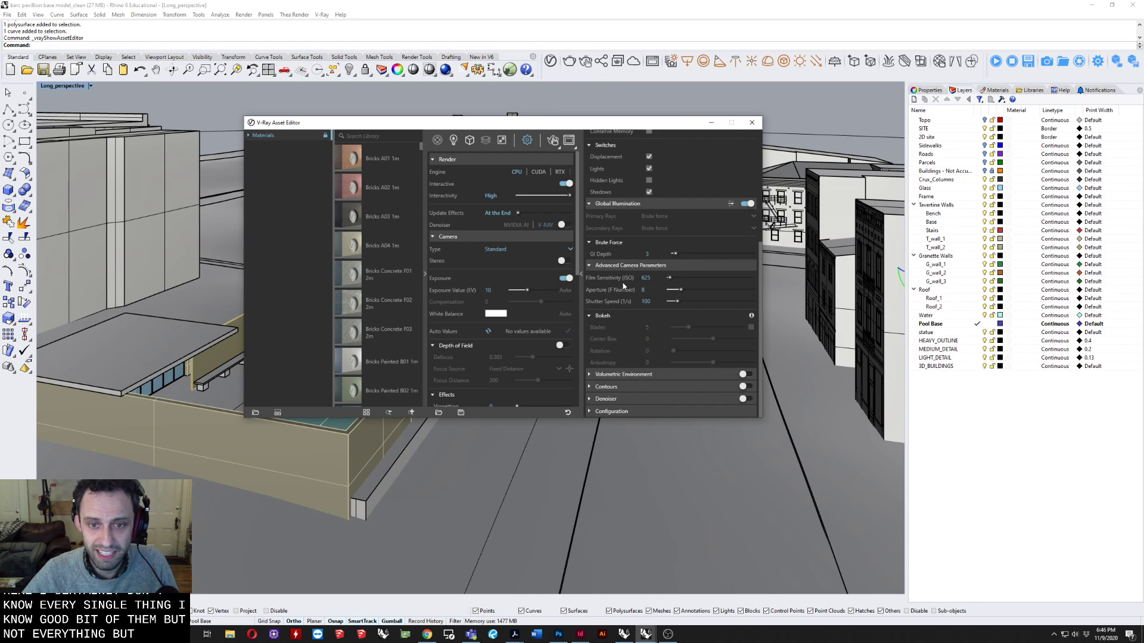
click(623, 265)
click(617, 301)
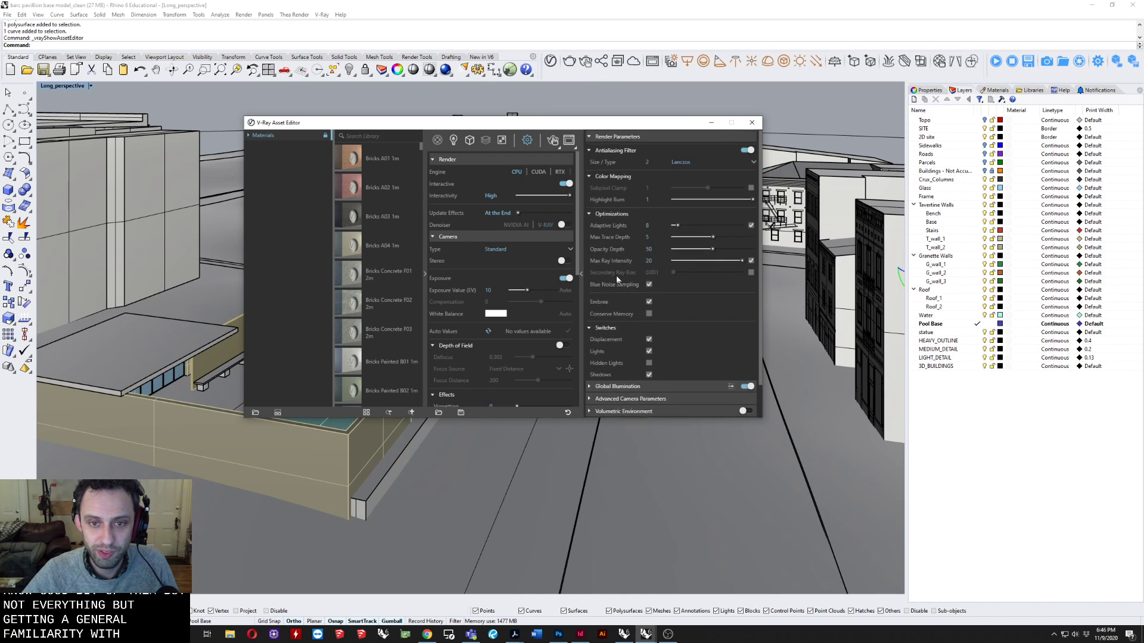
click(620, 139)
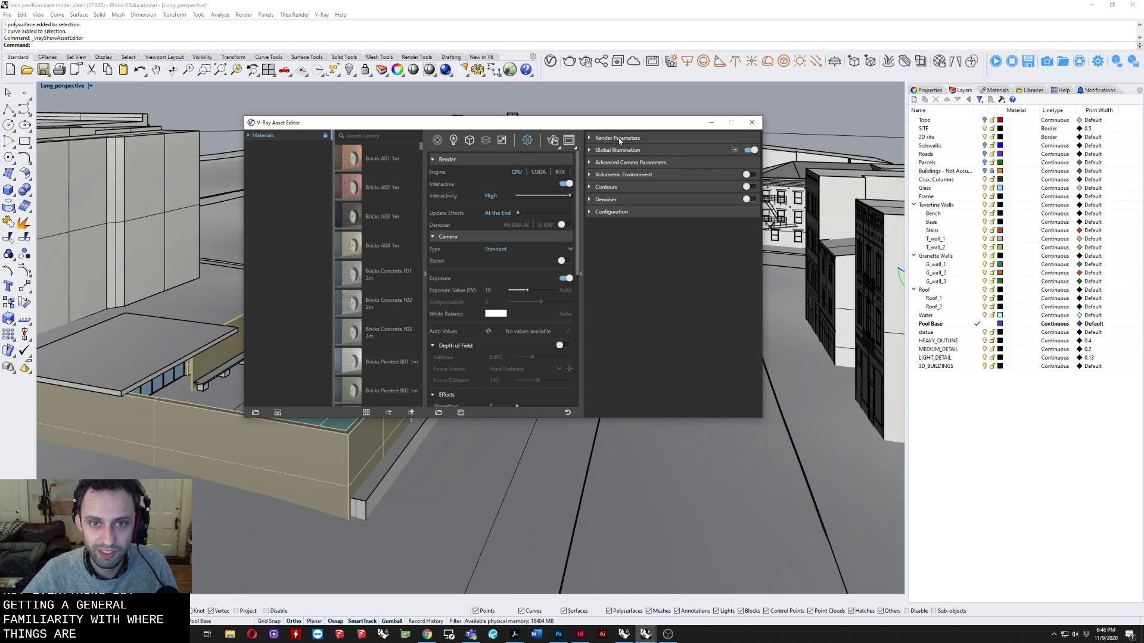
Collapse the Render, Camera, Render Output, Animation, Environment, Material Override and Swarm sections.
click(445, 159)
click(451, 174)
click(452, 185)
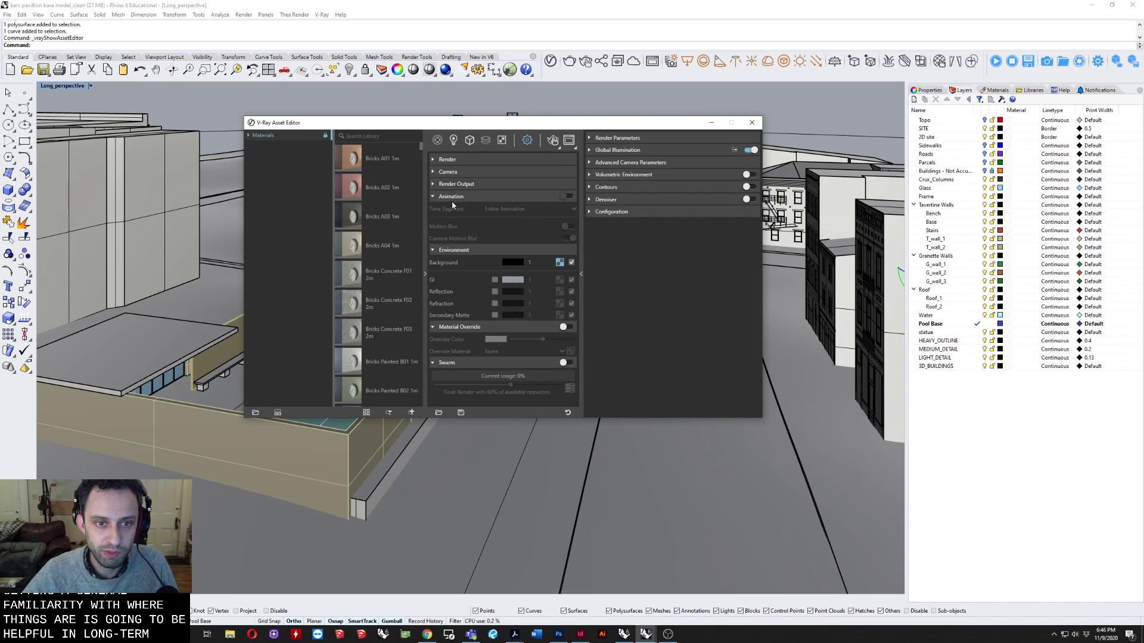
click(452, 198)
click(455, 211)
click(454, 221)
click(451, 233)
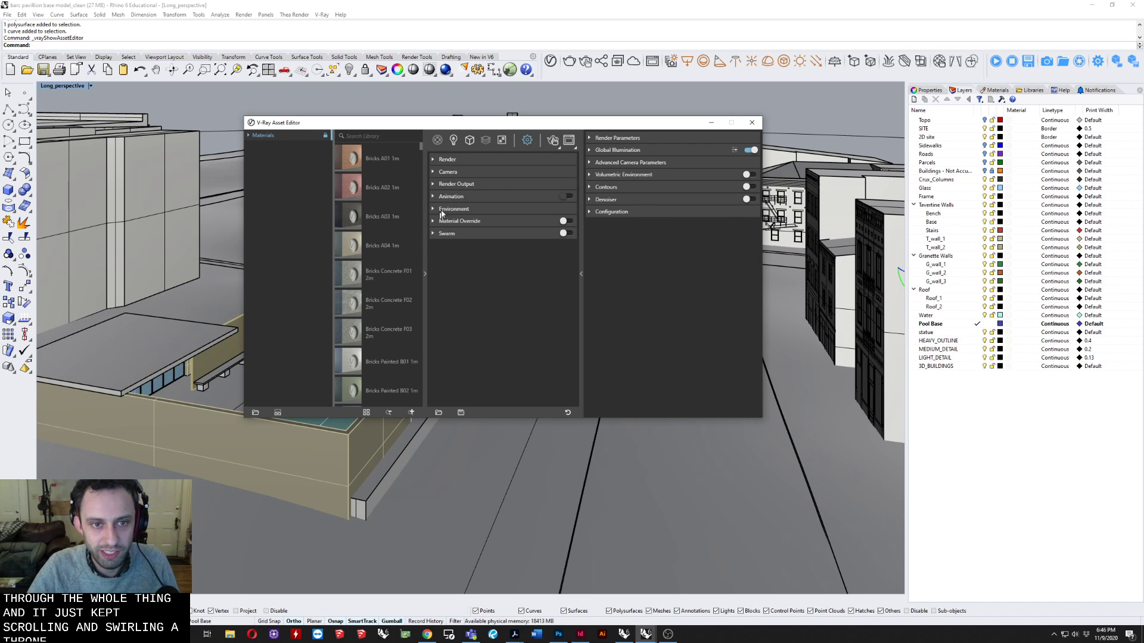
In the Render section, set Interactivity to Medium and turn off both Interactive and Progressive rendering.
click(491, 158)
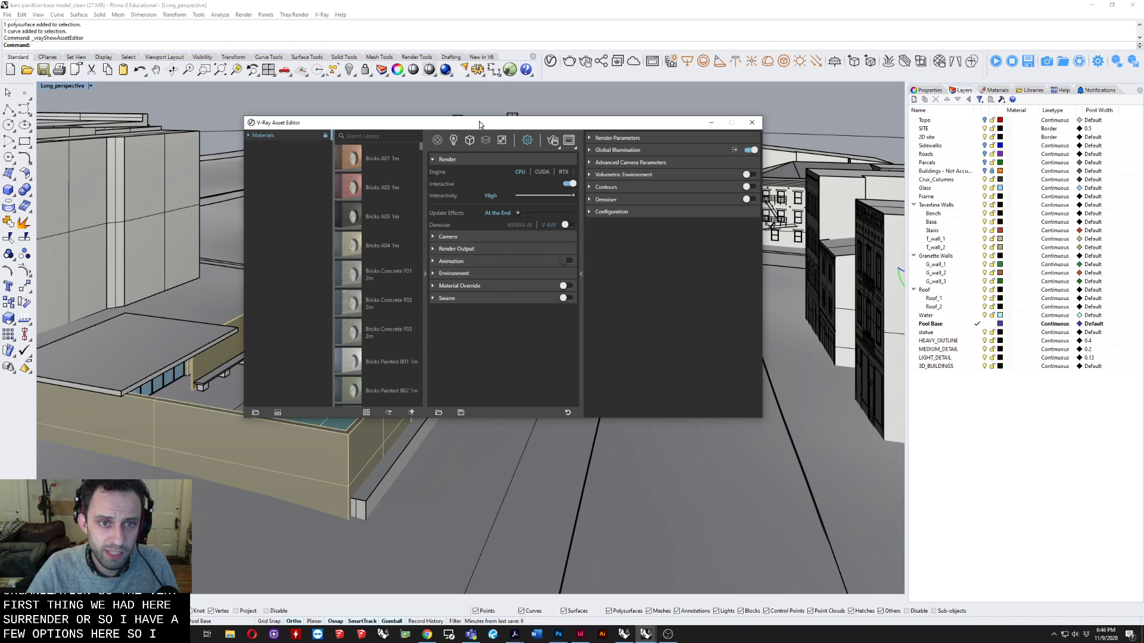
drag(480, 124, 478, 155)
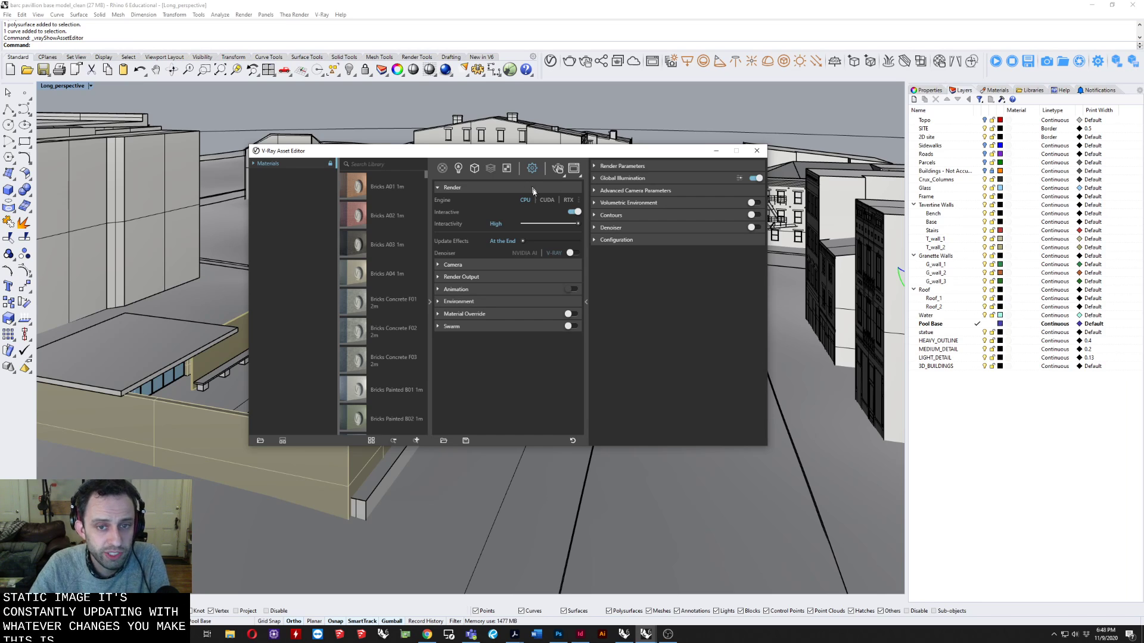
click(561, 226)
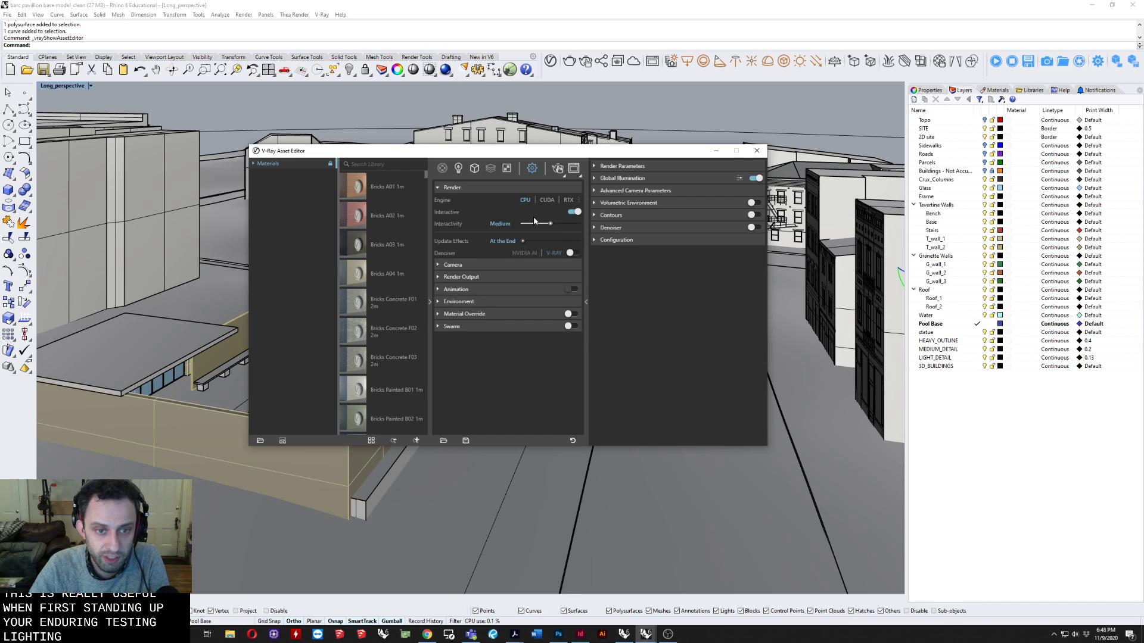
click(576, 214)
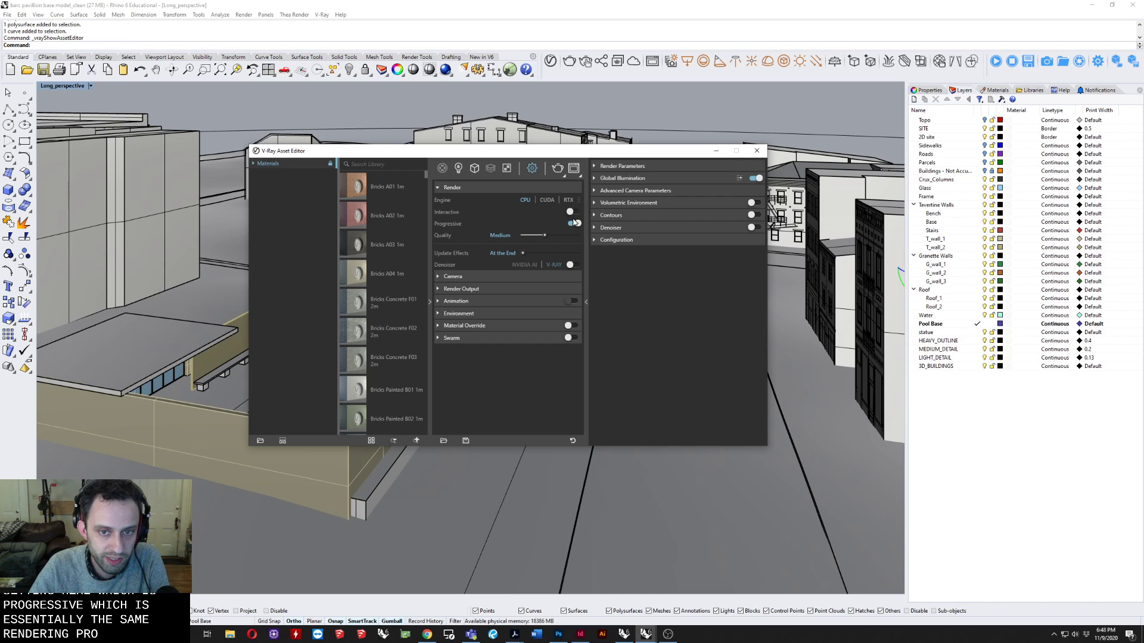
click(574, 224)
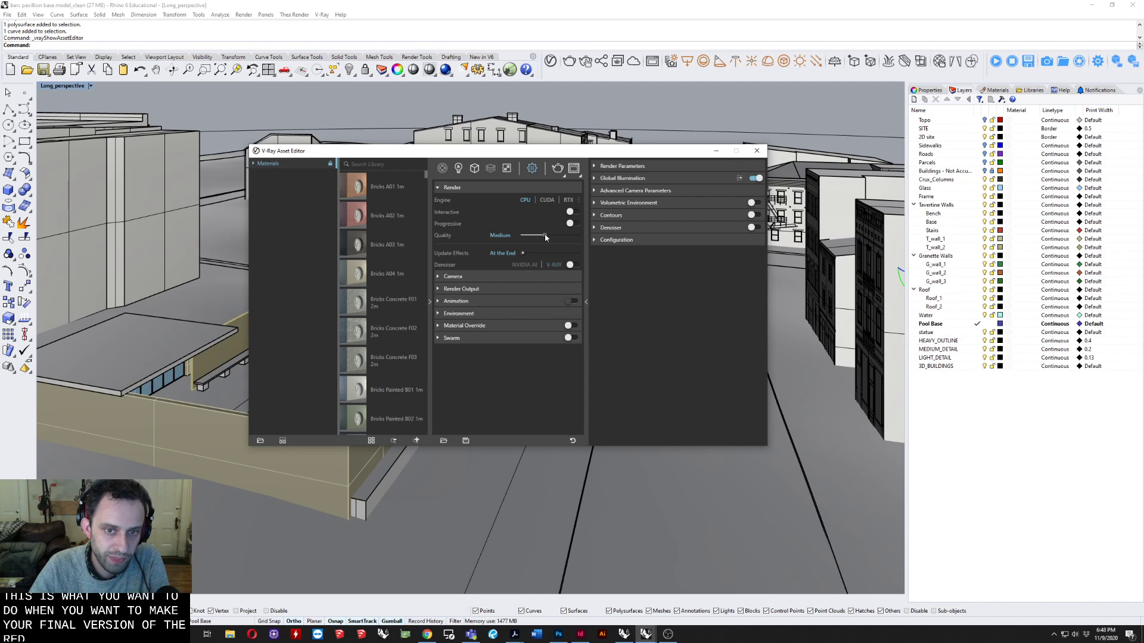
Try lower and higher render quality levels, finishing with the quality set to High.
mouse_move(545, 237)
mouse_down()
mouse_move(564, 237)
mouse_move(528, 234)
mouse_up()
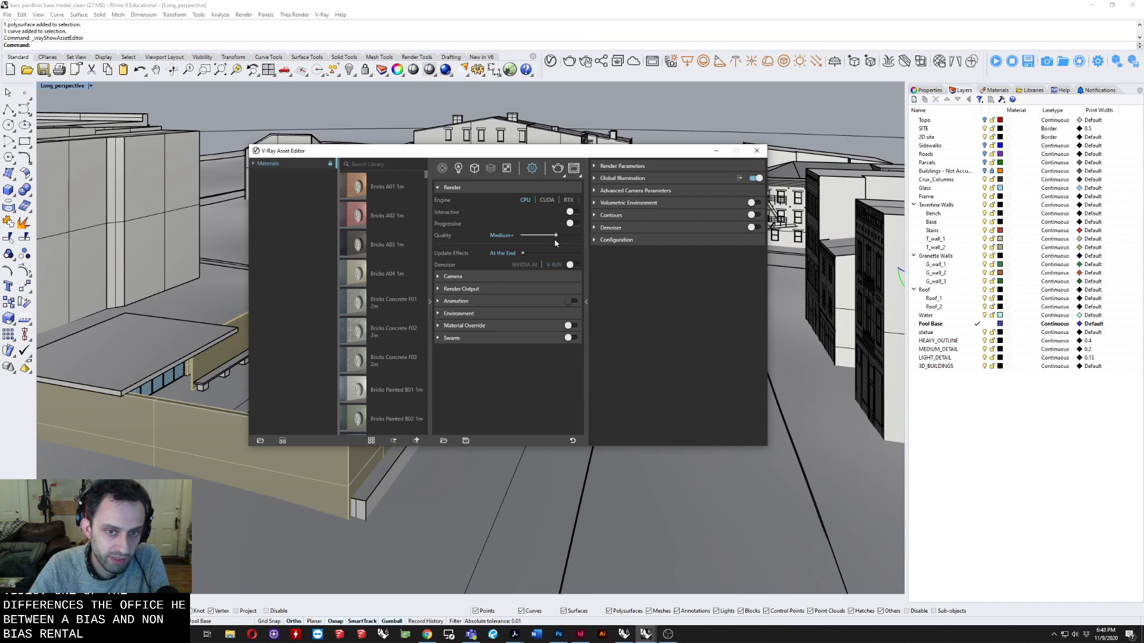
drag(558, 233, 542, 236)
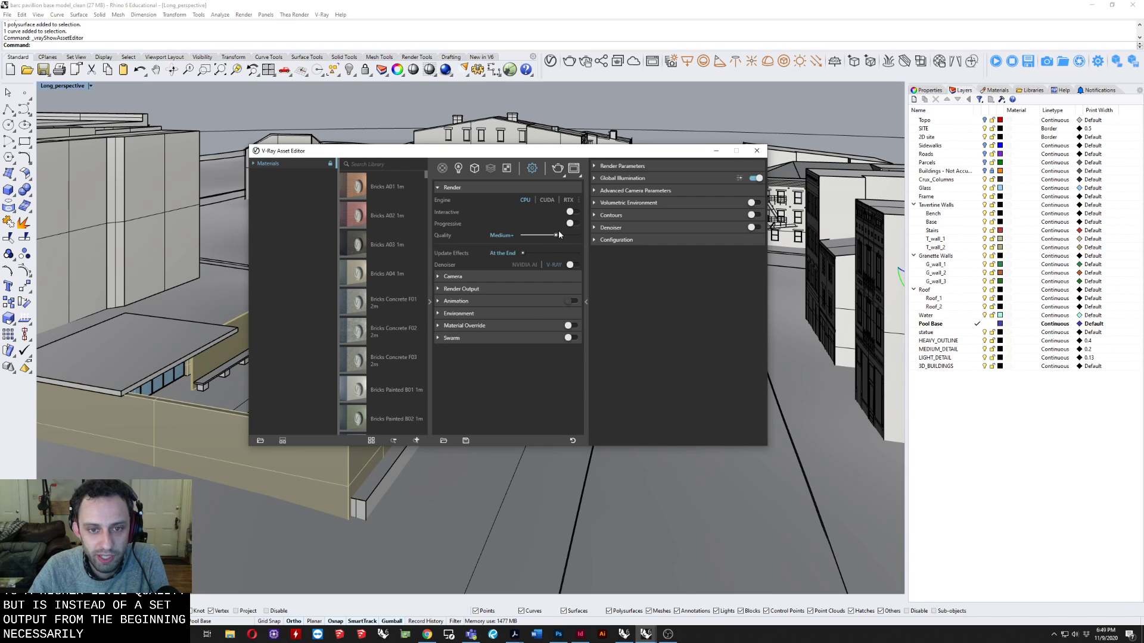
mouse_move(557, 234)
mouse_down()
mouse_move(544, 235)
mouse_move(557, 235)
mouse_up()
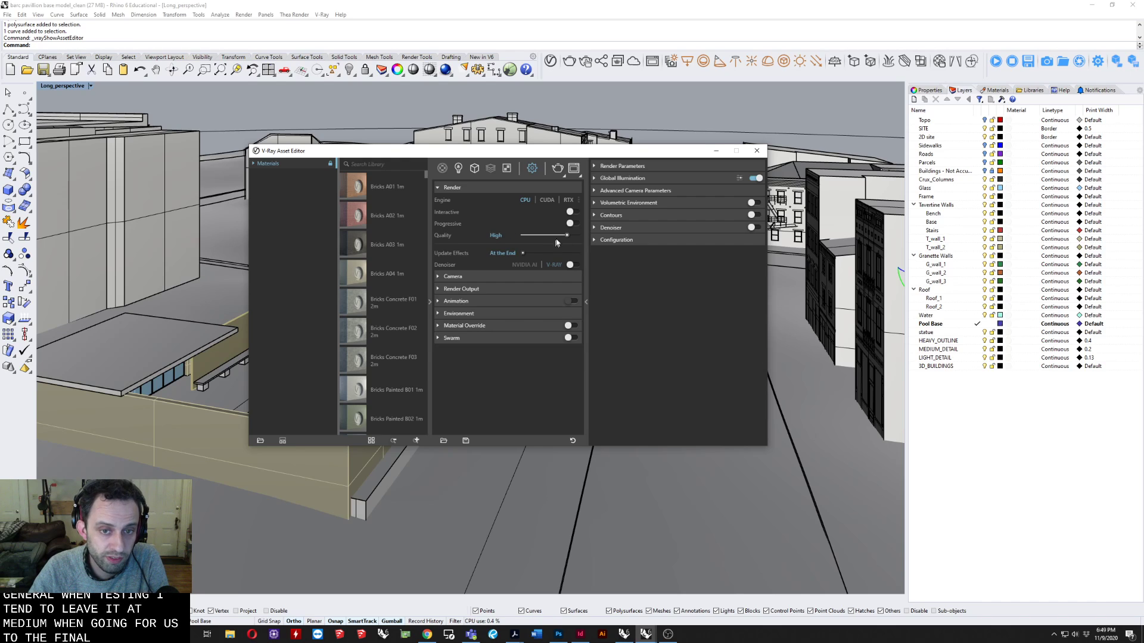
drag(571, 237, 577, 237)
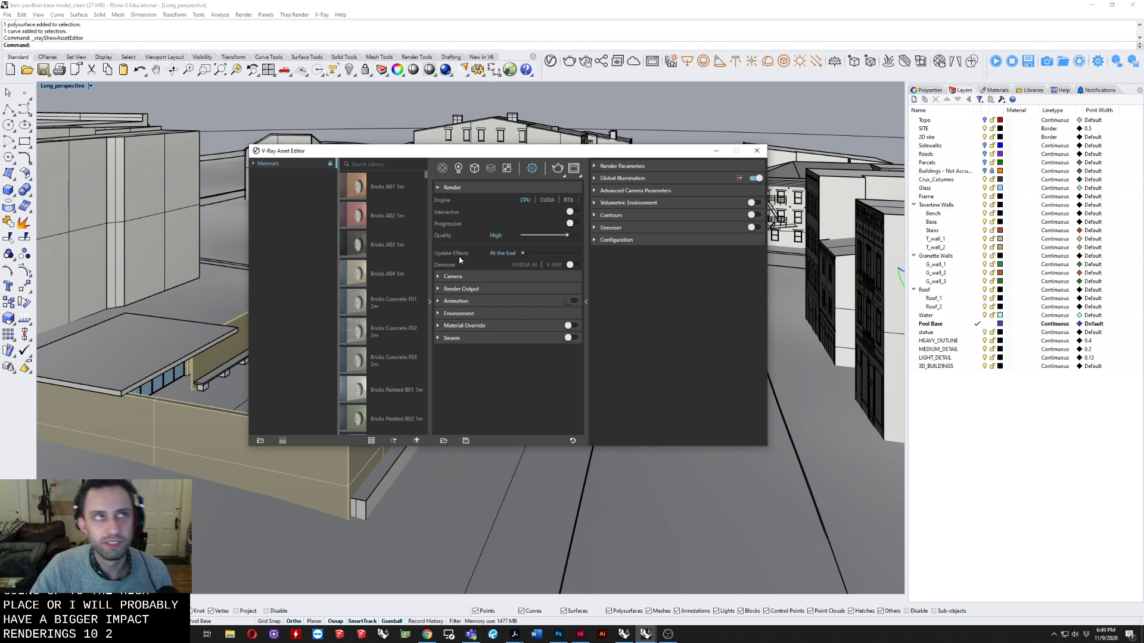
Expand the Camera section and look through the available camera types, keeping Standard.
mouse_move(460, 259)
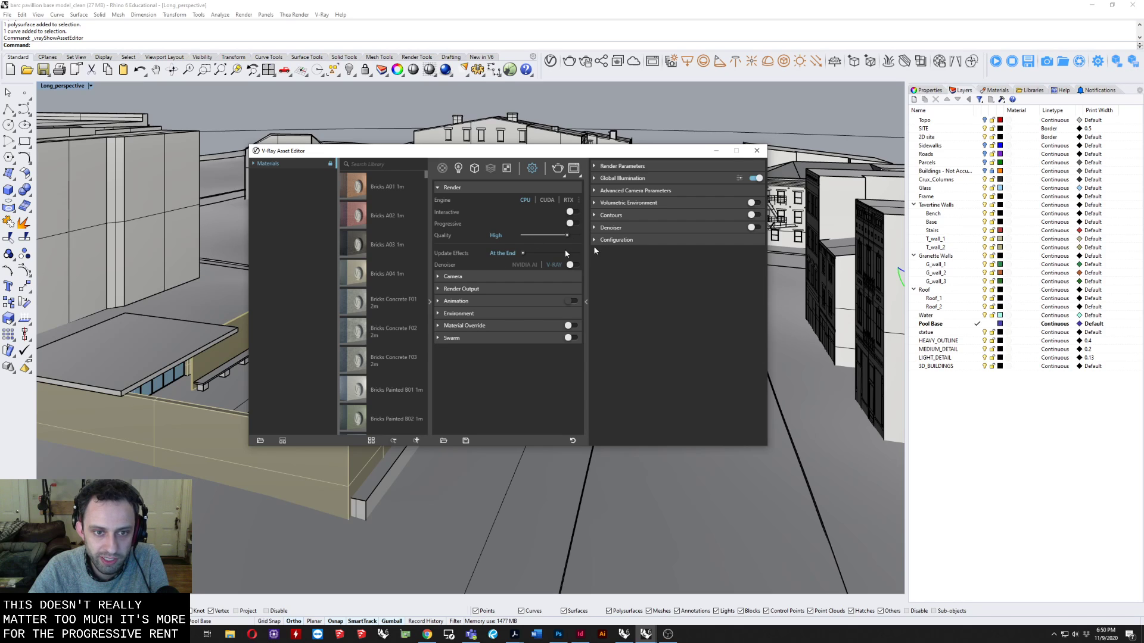
click(488, 277)
scroll(583, 304, down, 2)
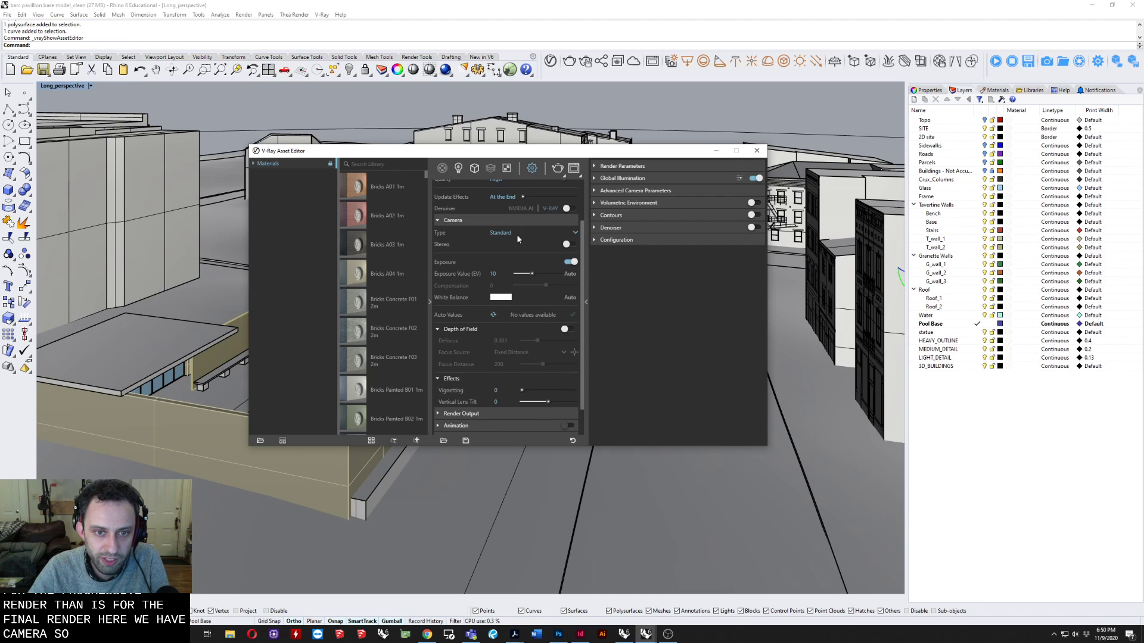
click(519, 234)
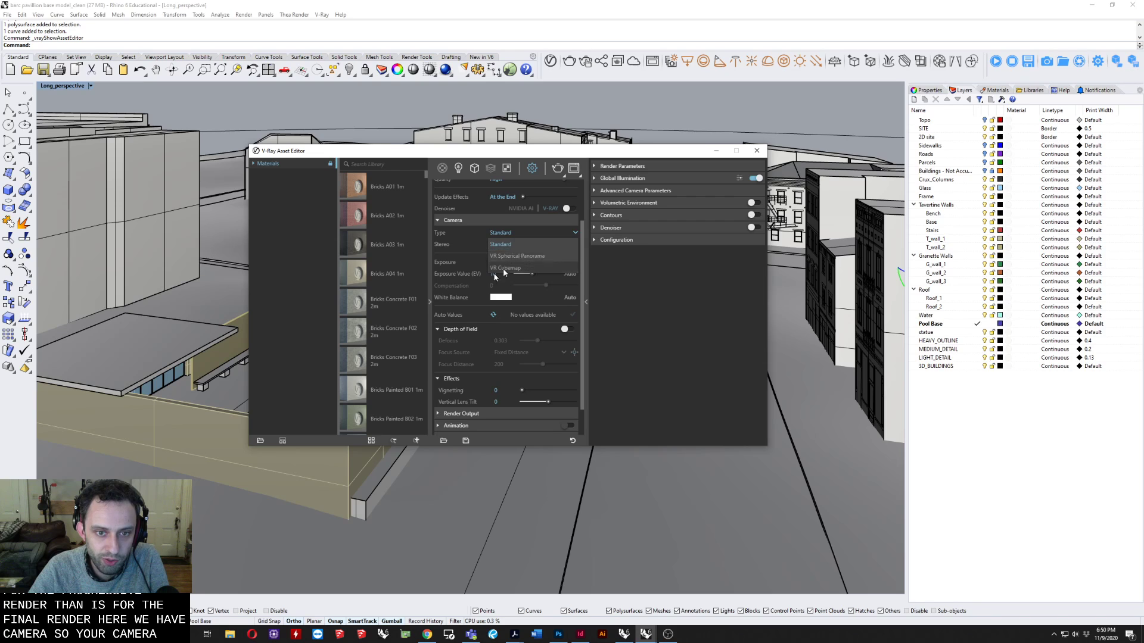
click(470, 257)
click(509, 234)
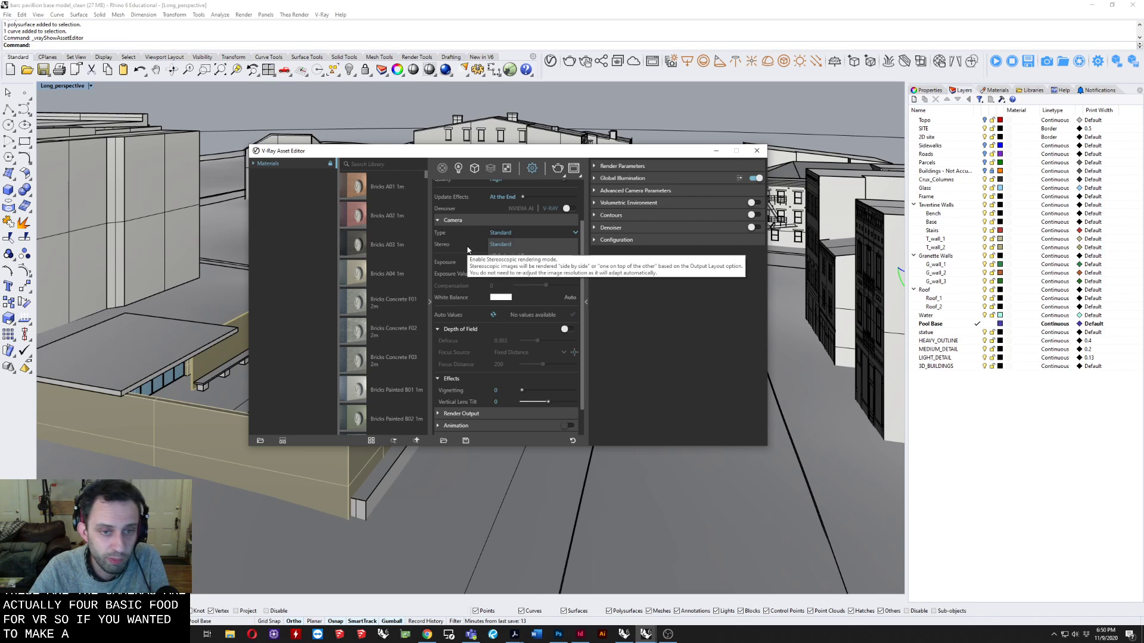
click(483, 252)
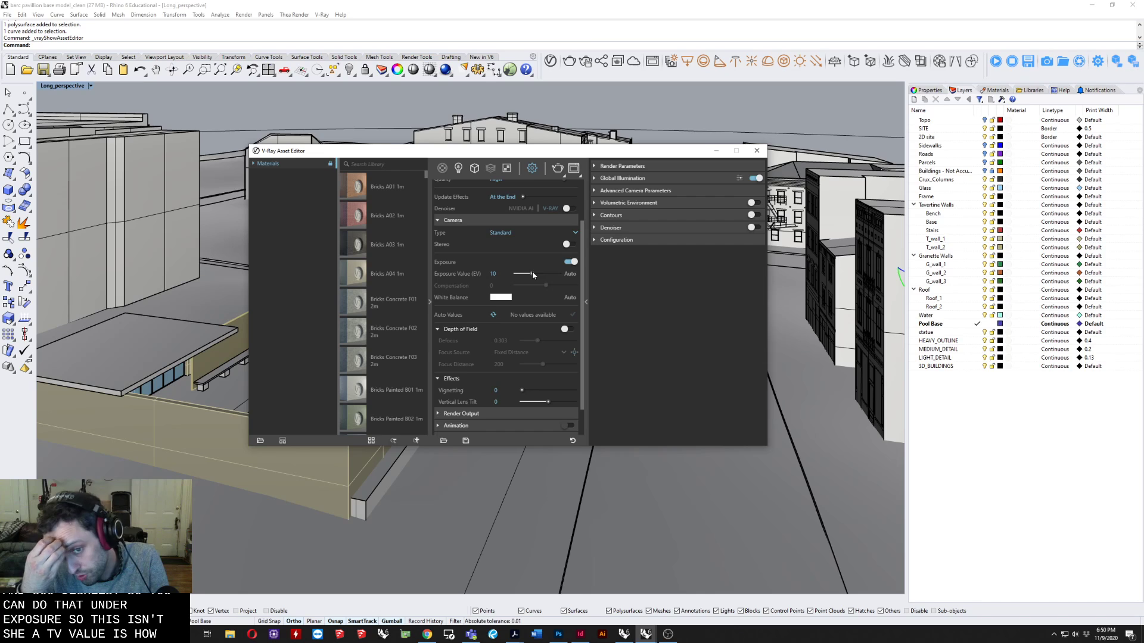
Set the camera's exposure value to 5.32 and try automatic white balance, switching it back off.
drag(532, 275, 538, 274)
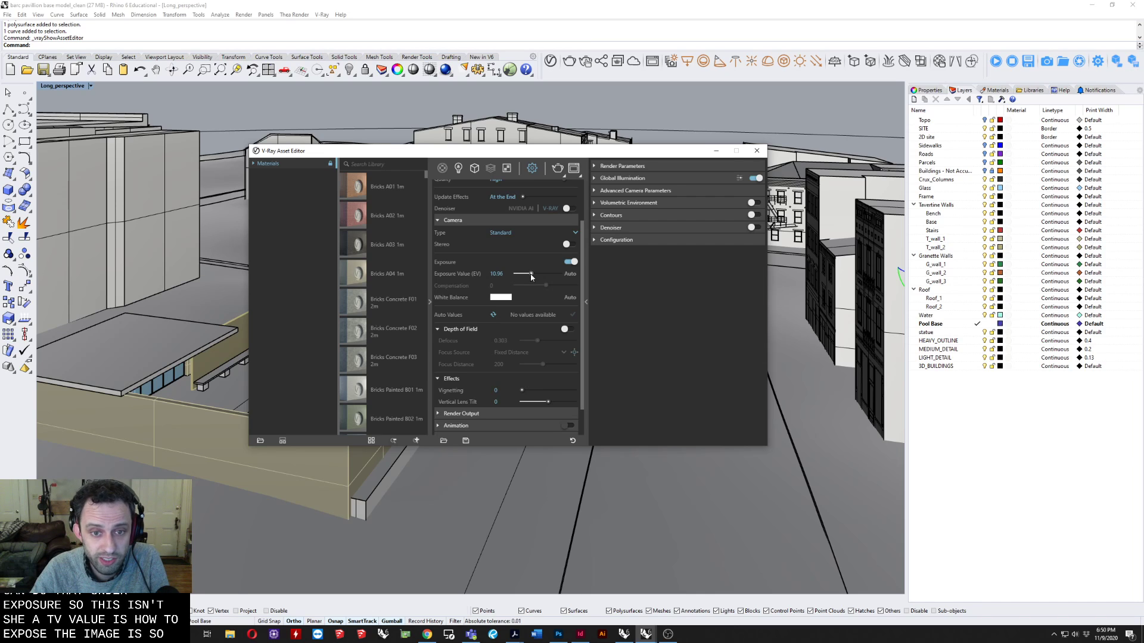
click(570, 297)
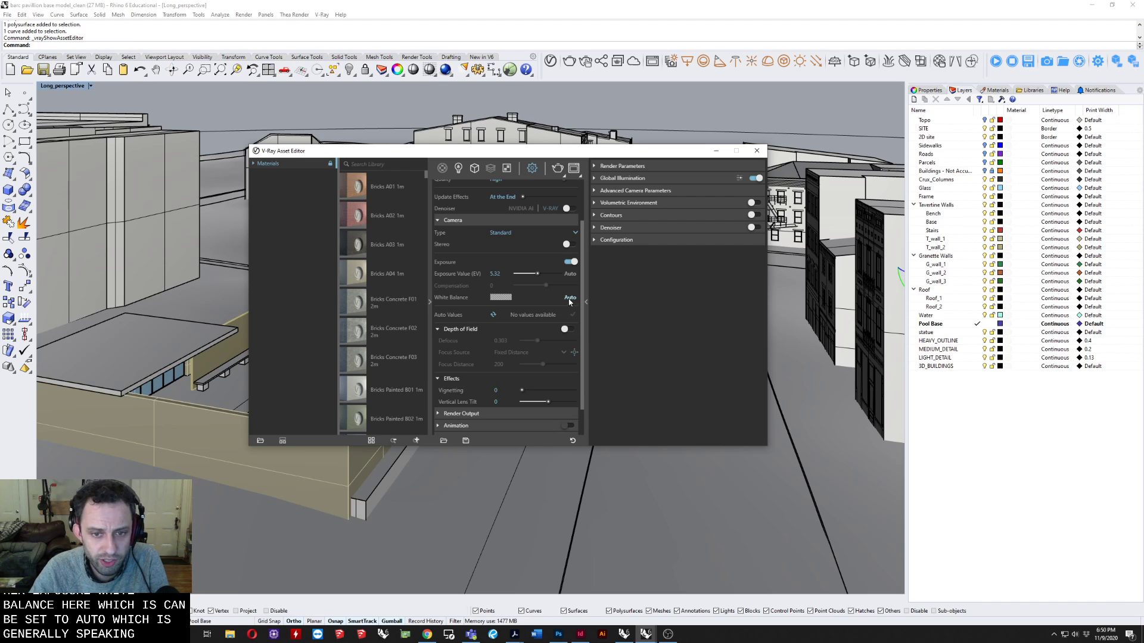
click(569, 298)
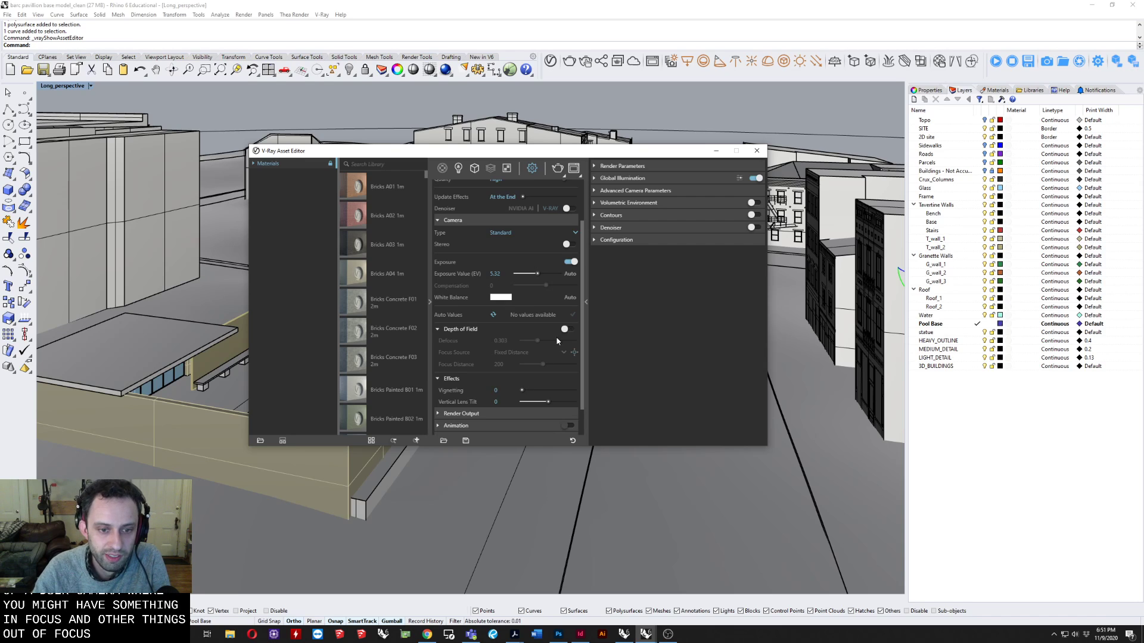
In the Render Output settings, change the aspect ratio to Match Viewport and set the image width to 1000.
scroll(558, 341, down, 2)
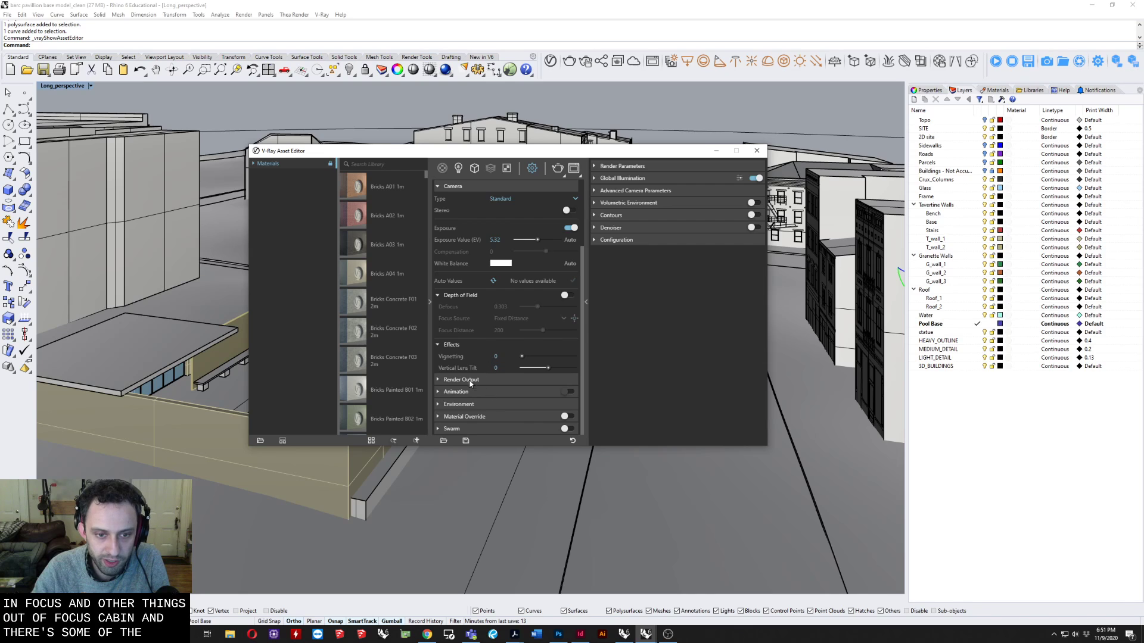
click(493, 380)
scroll(536, 370, down, 4)
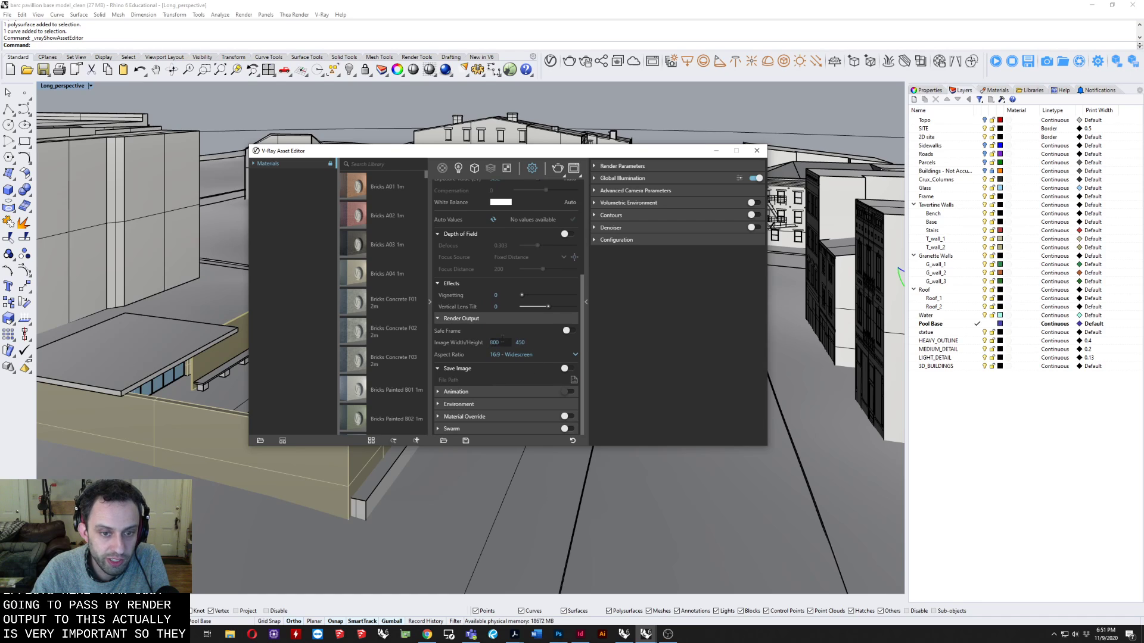
click(494, 343)
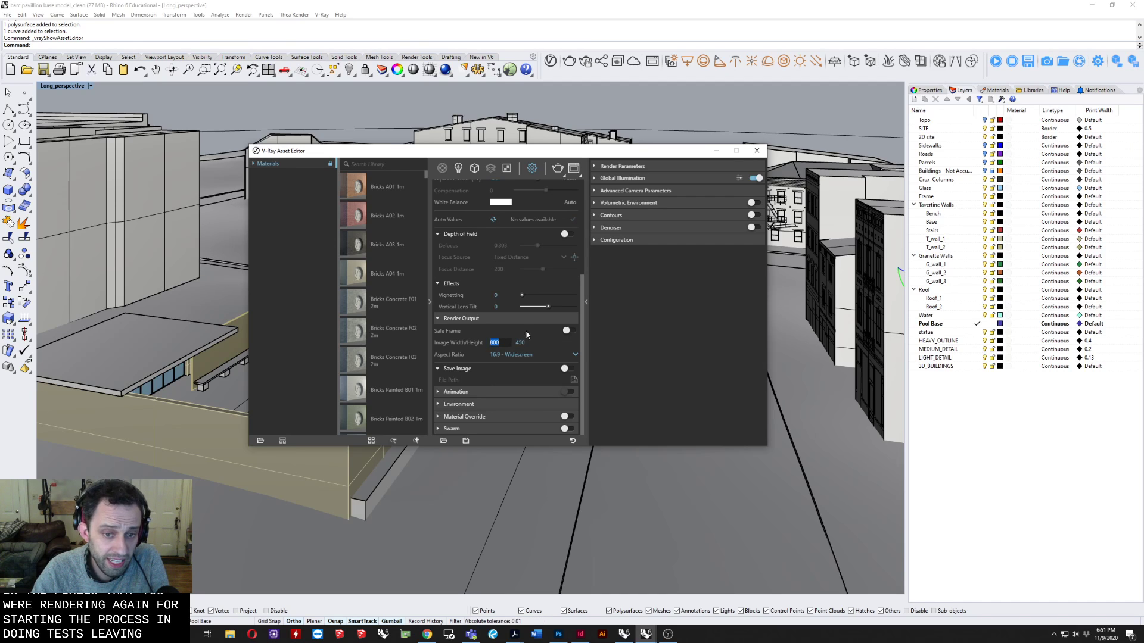
click(528, 355)
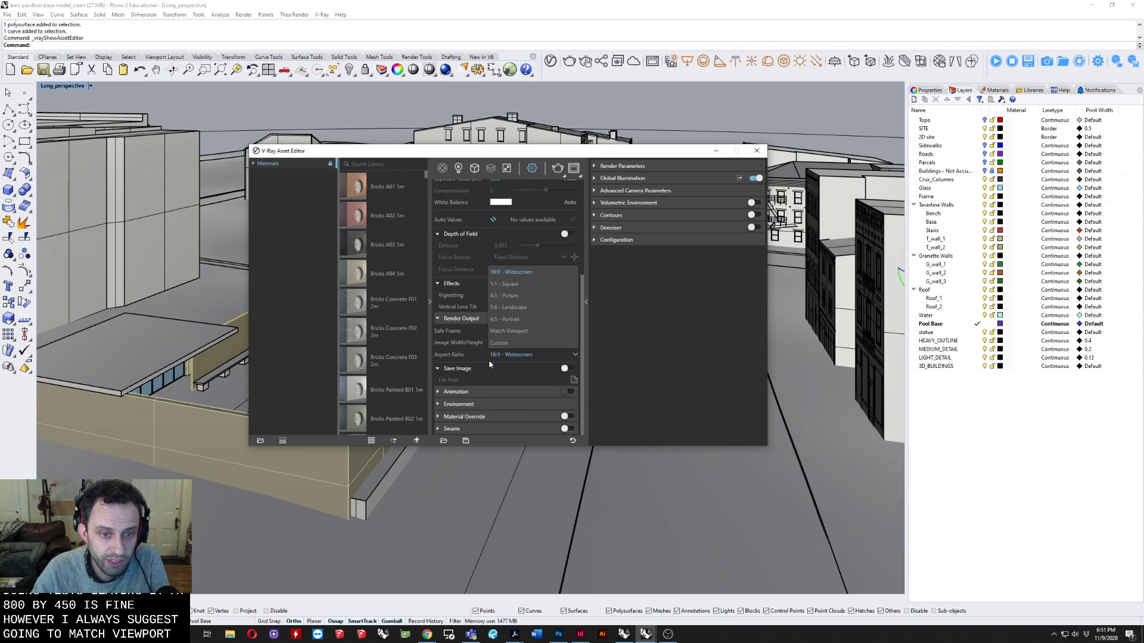
click(520, 332)
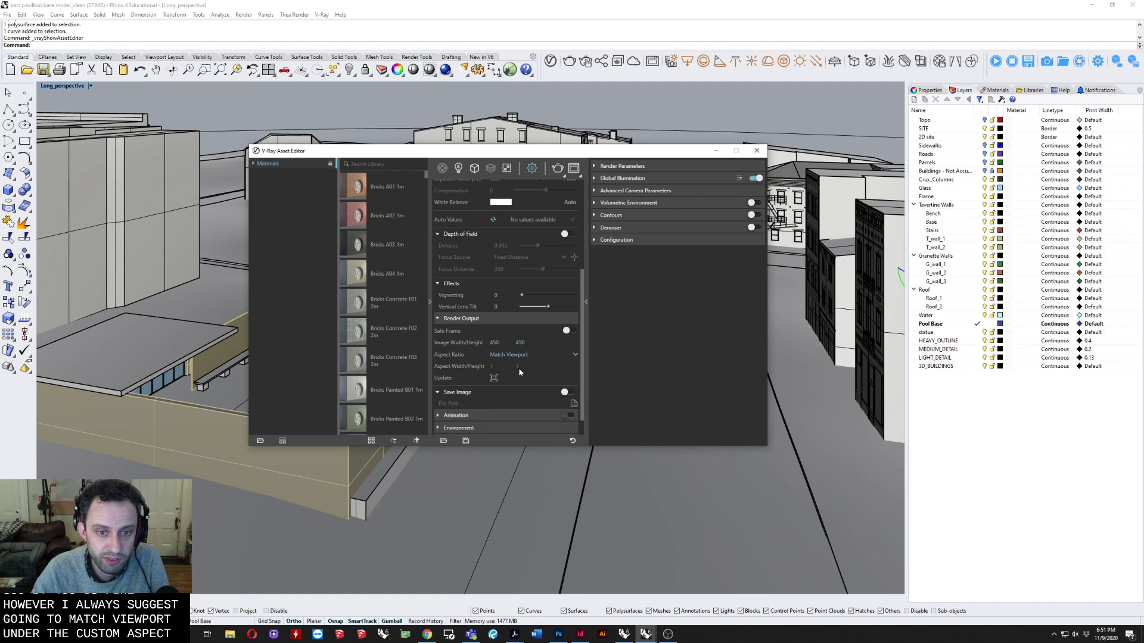
double_click(494, 342)
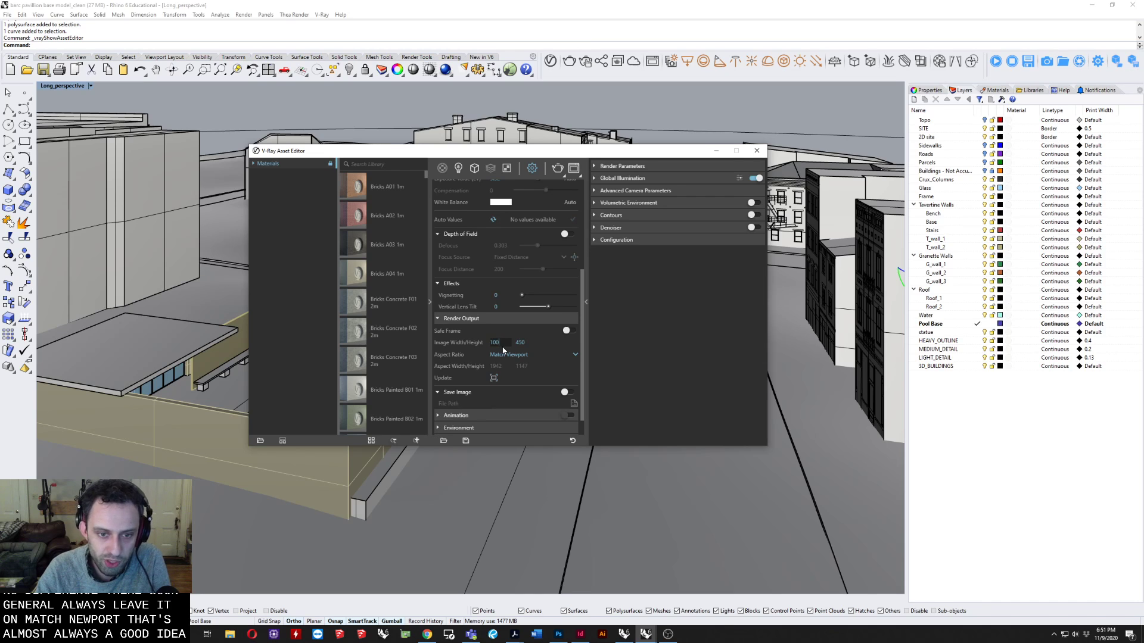
key(Return)
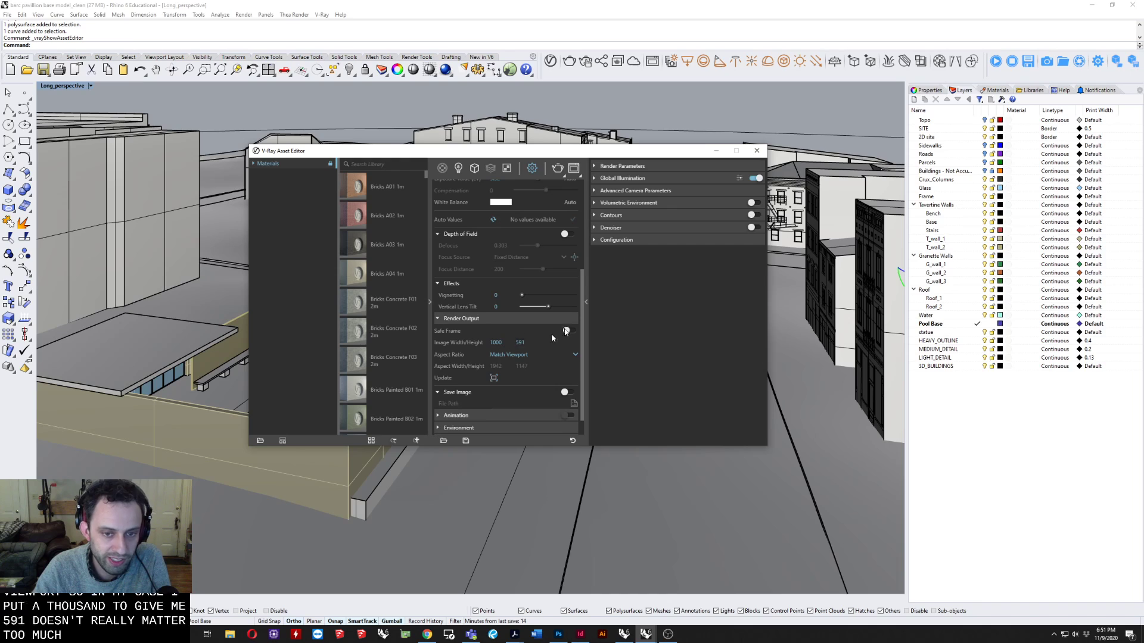
Try a final-render image width of 3400, then restore the width to 1000.
double_click(504, 343)
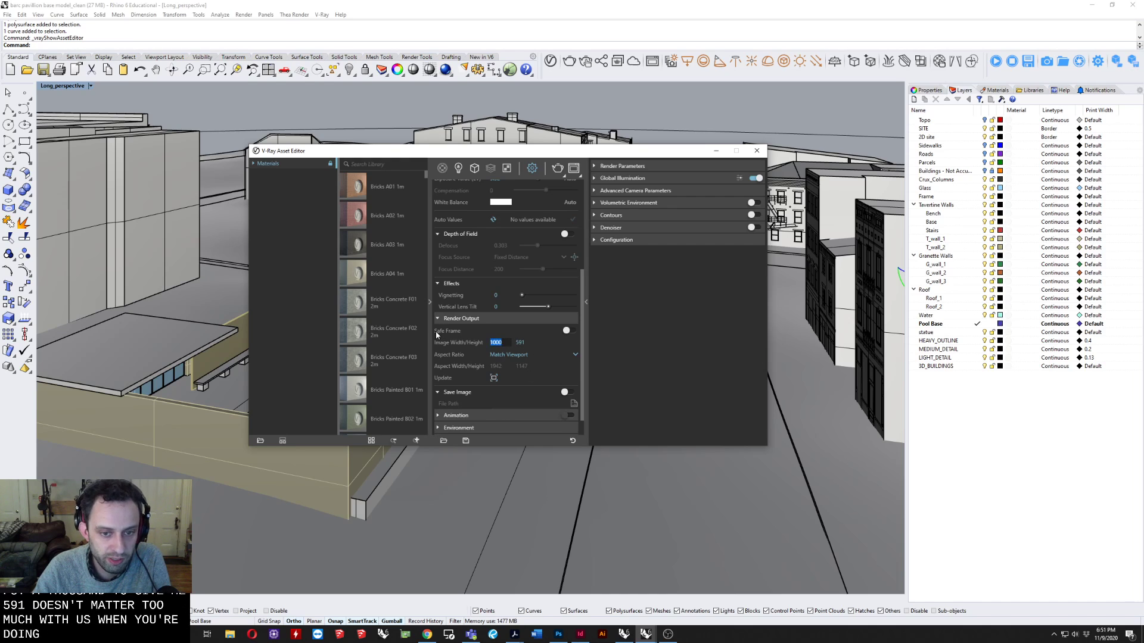
text(3400)
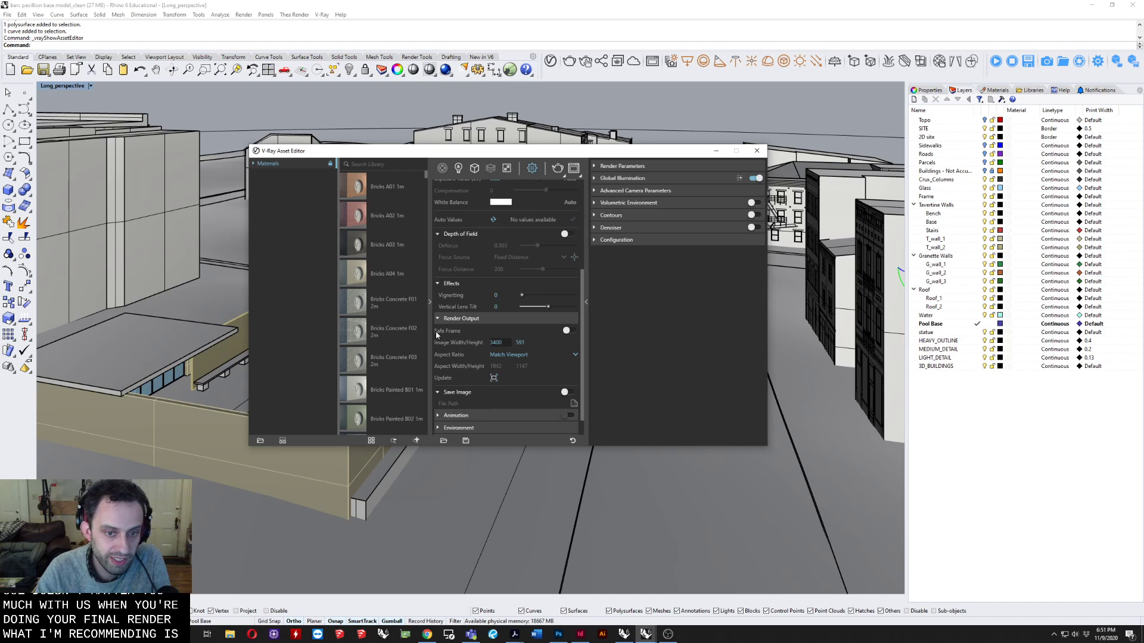
key(Return)
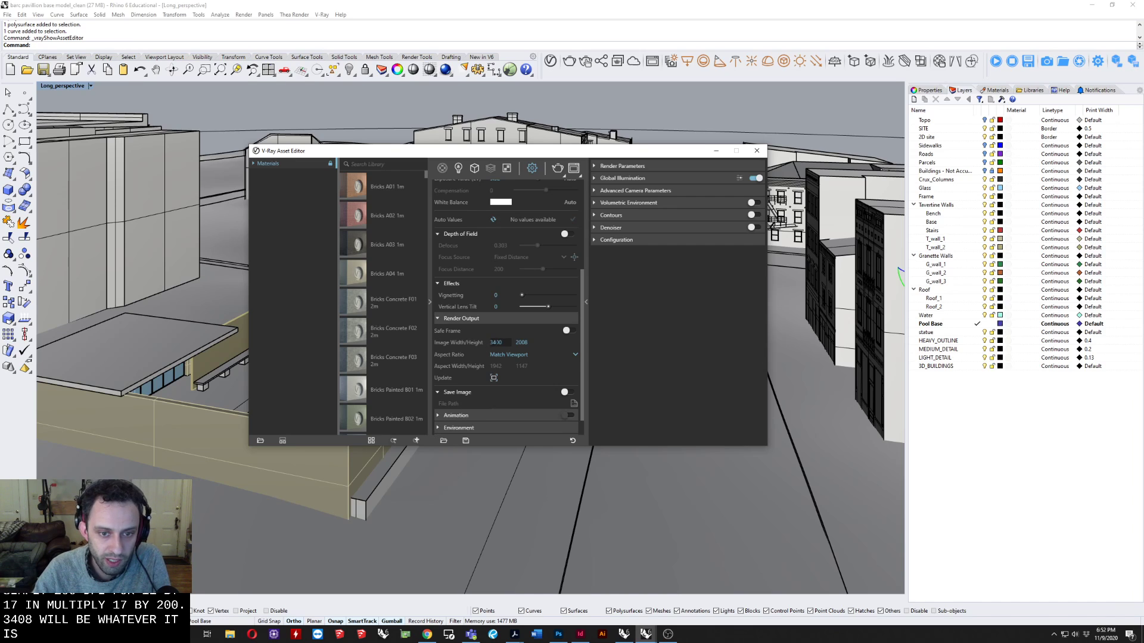
double_click(499, 342)
text(1000)
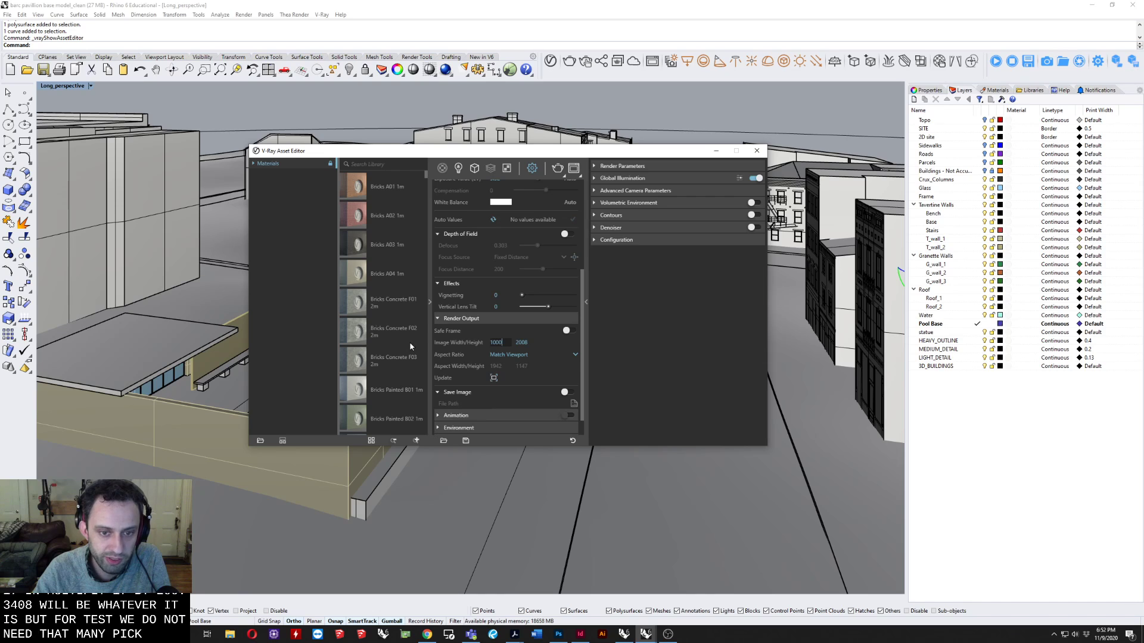
key(Return)
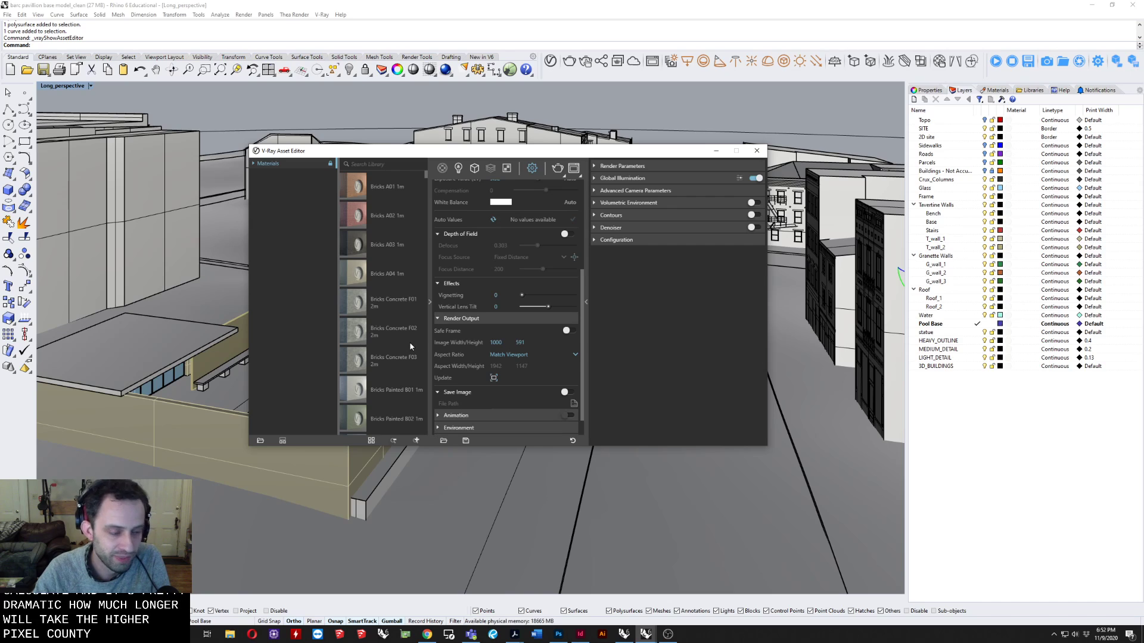
Try a very large image width of 10000 and return it to 1000.
drag(504, 343, 462, 342)
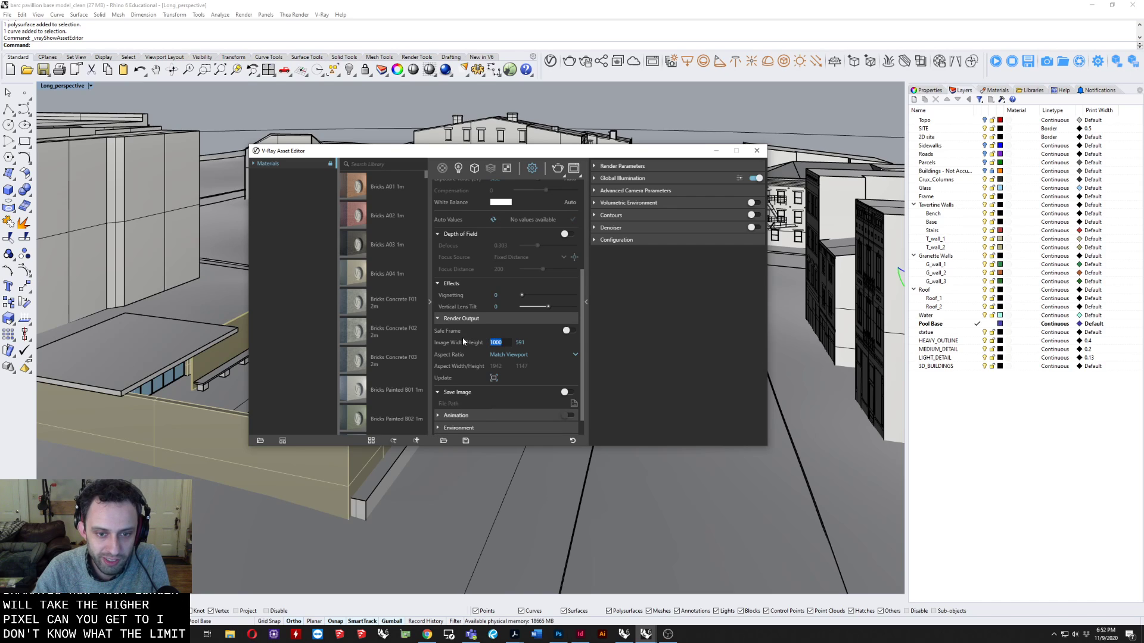
text(10000)
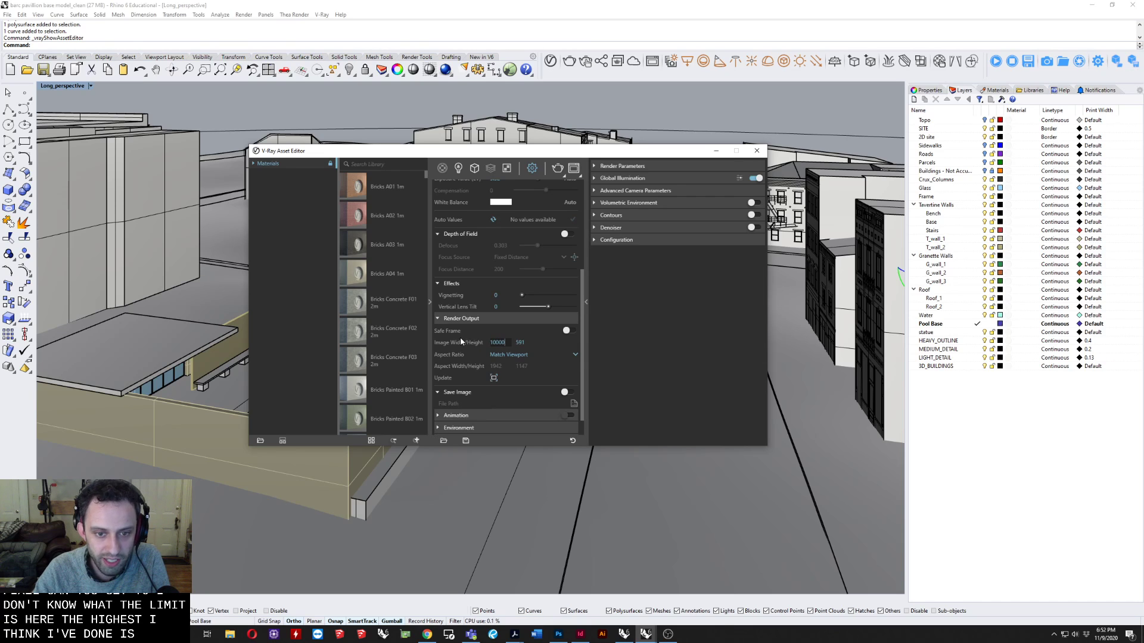
drag(507, 341, 482, 342)
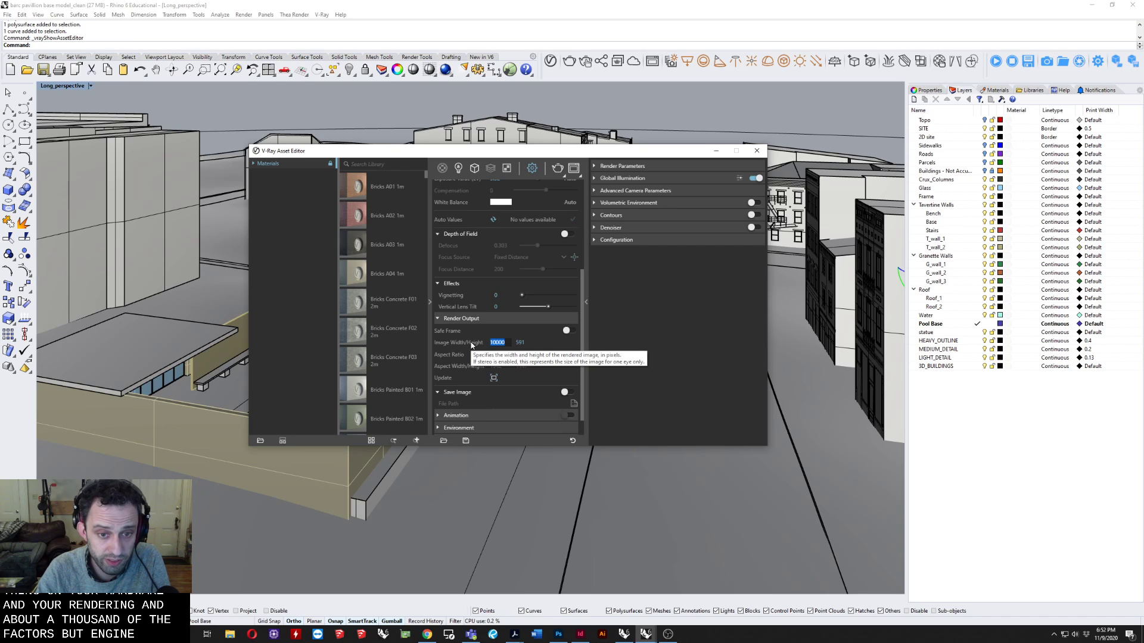
text(10)
key(Return)
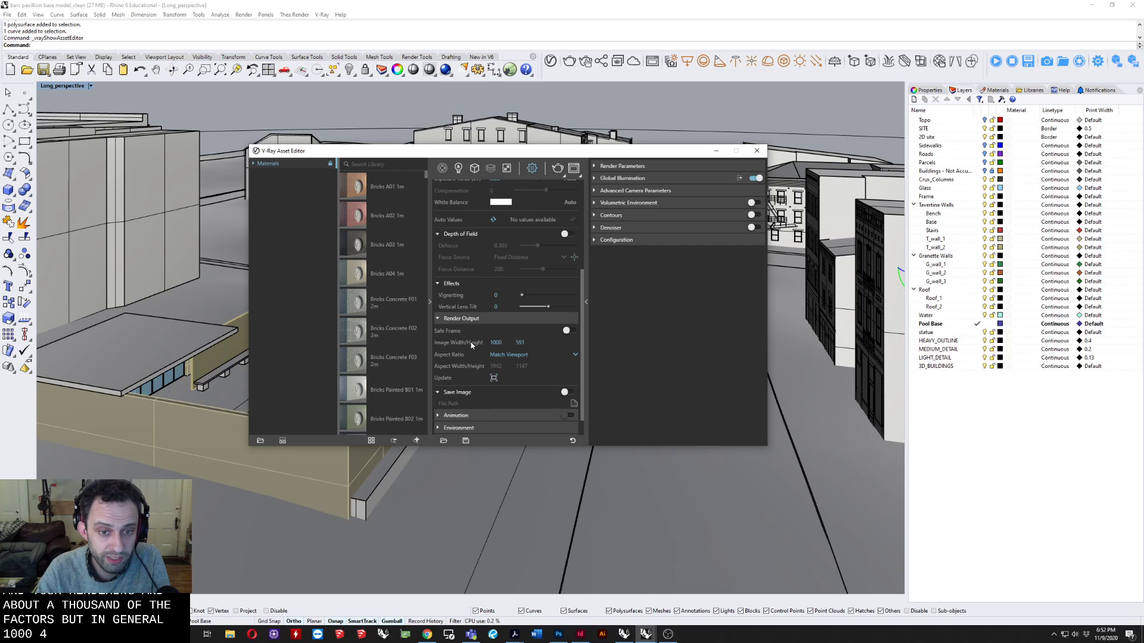
Look over the Save Image, Animation and Environment settings, closing the Environment section again.
scroll(523, 341, down, 1)
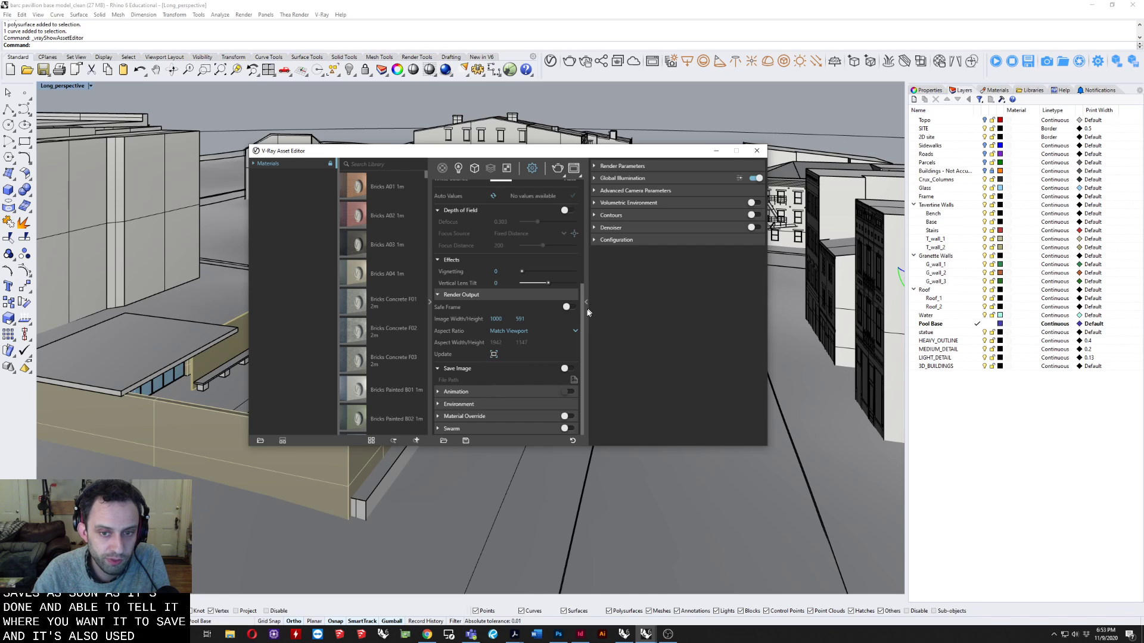
click(476, 392)
click(477, 391)
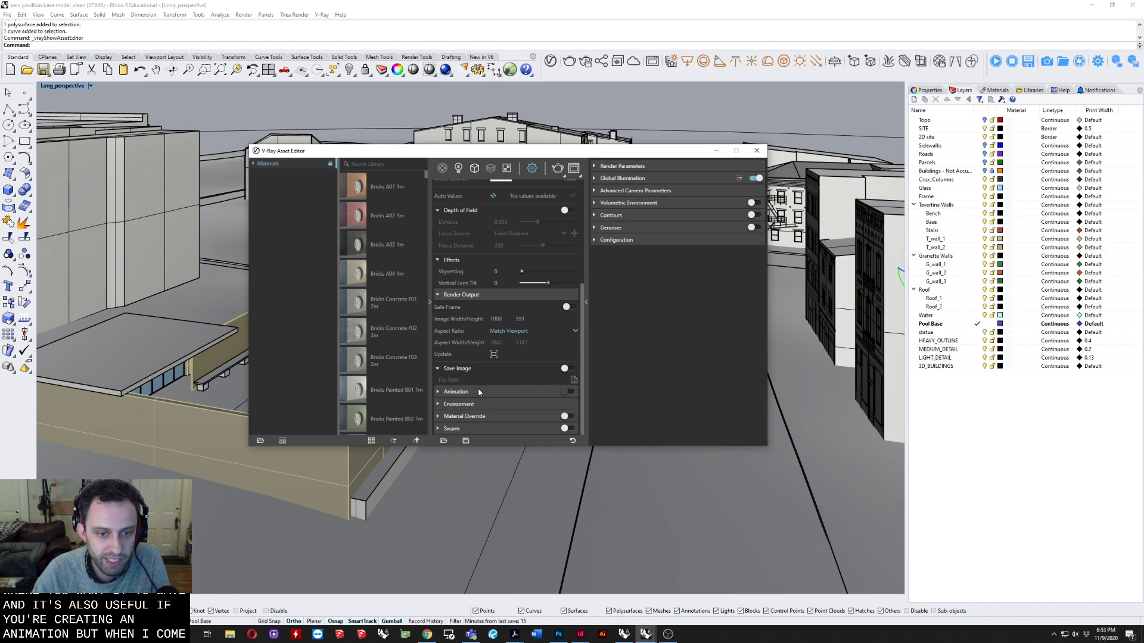
click(471, 405)
scroll(517, 376, down, 3)
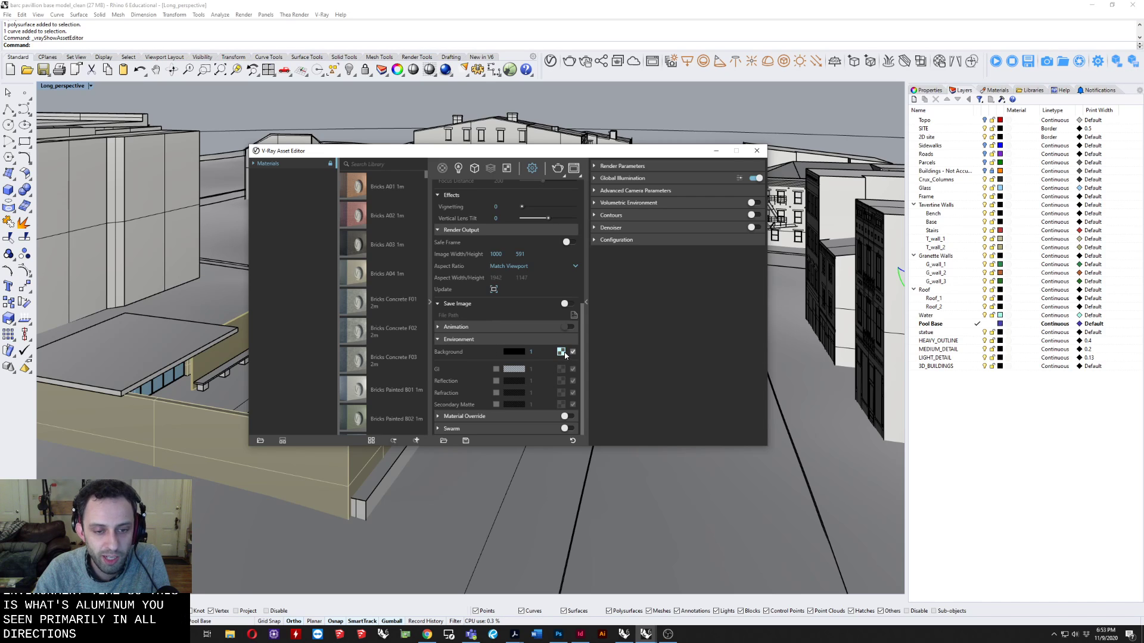
click(475, 338)
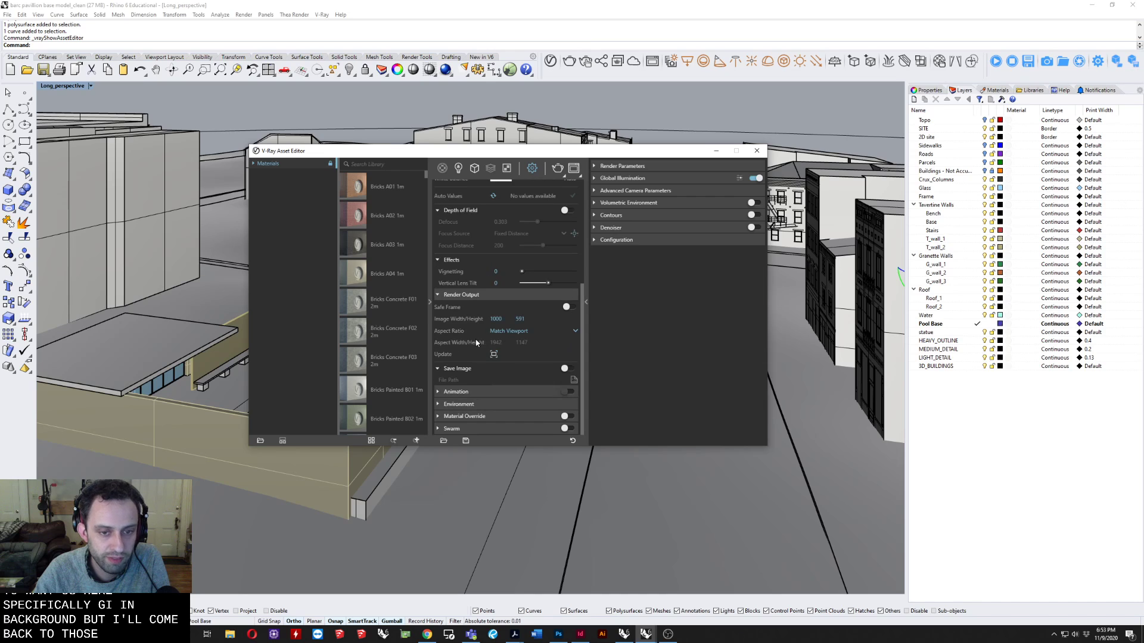
Turn on Material Override with the default override color and briefly check the Swarm settings.
click(475, 419)
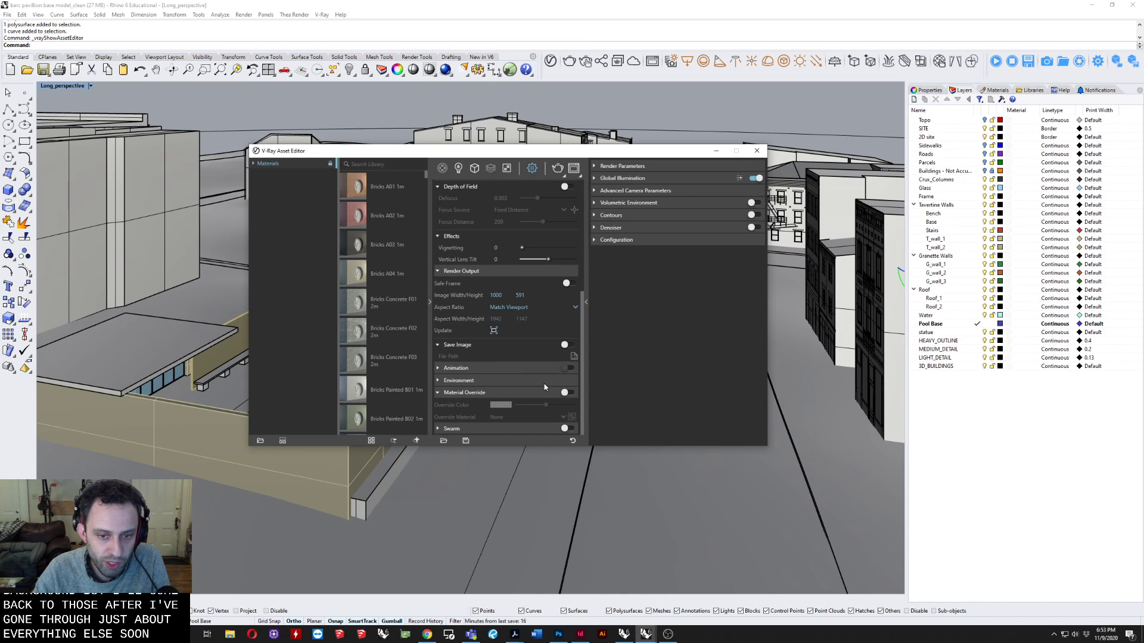
click(565, 393)
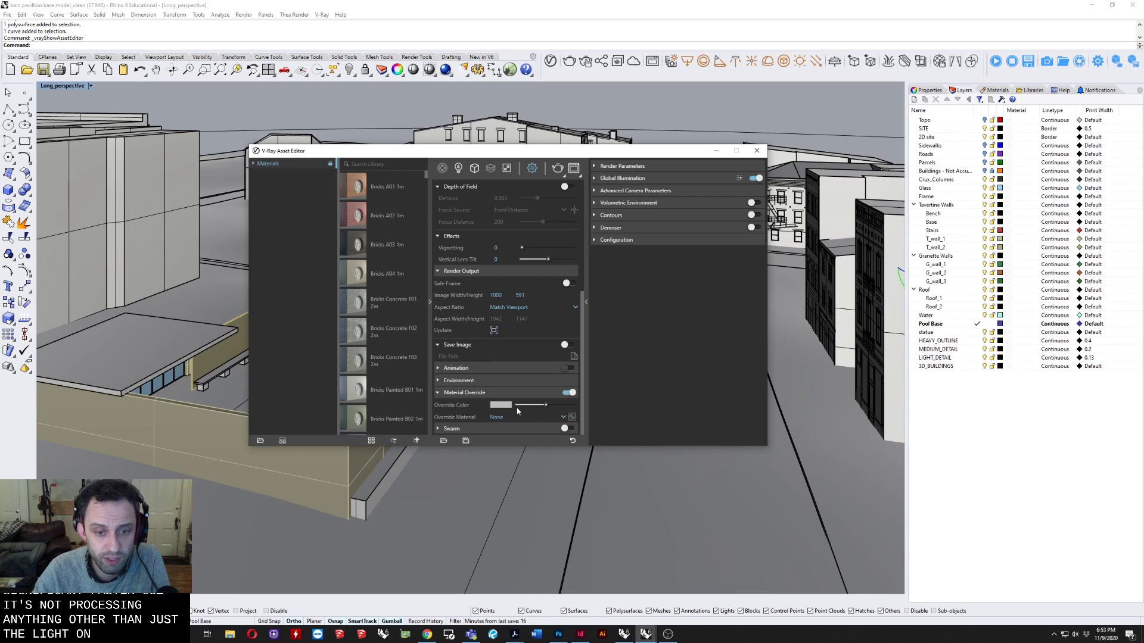
click(485, 427)
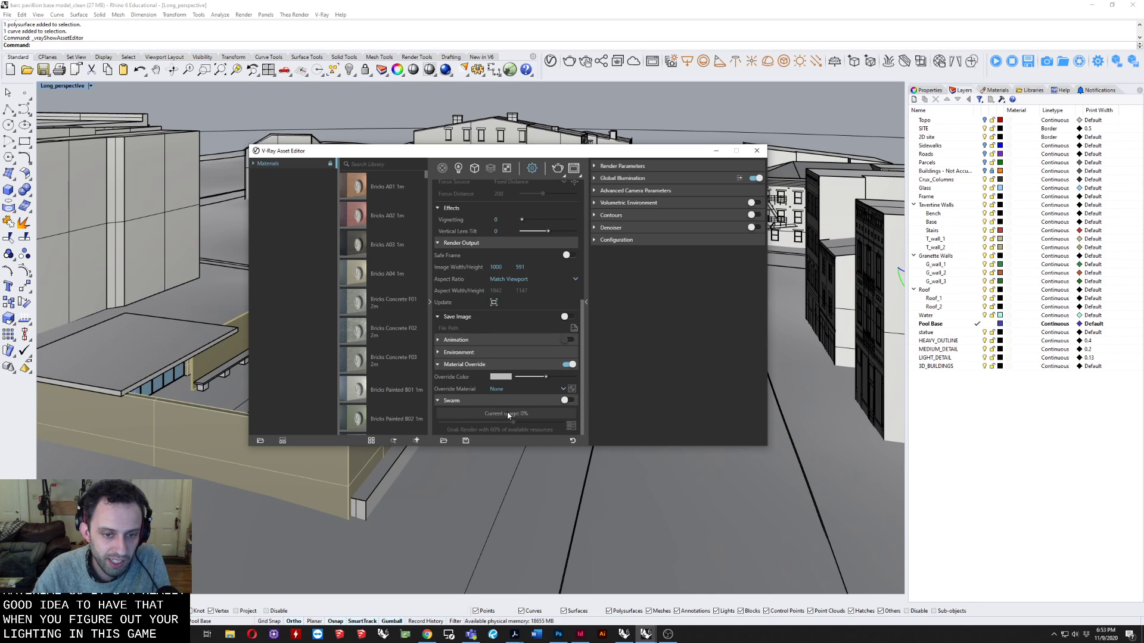
click(505, 403)
Collapse the Material Override, Render Output, Camera and Render sections.
click(475, 392)
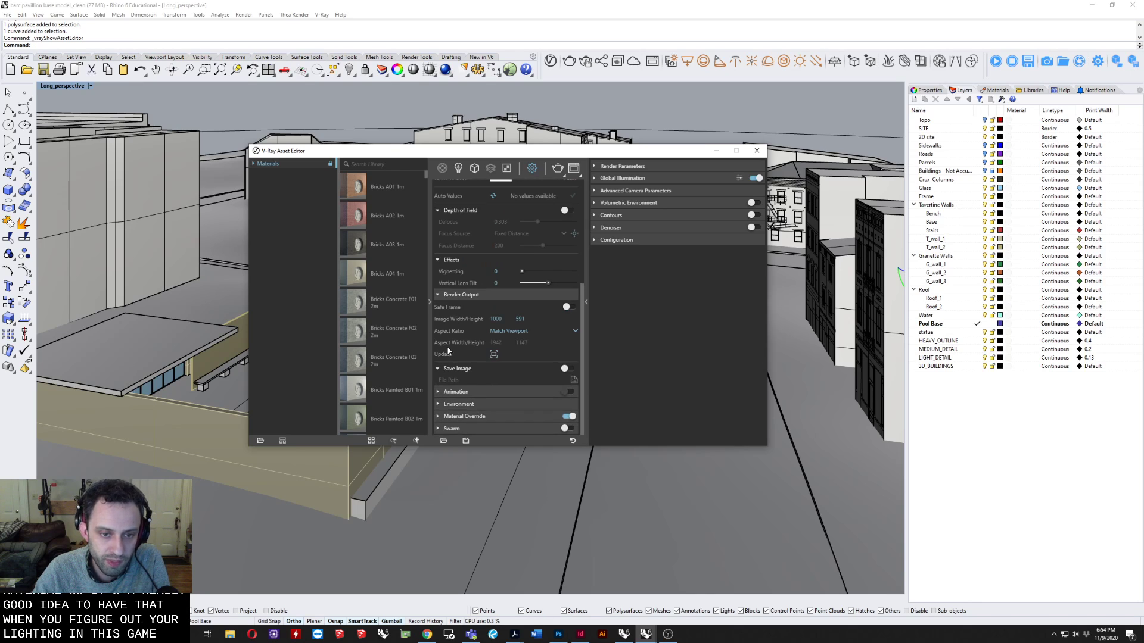
click(465, 297)
scroll(474, 313, up, 3)
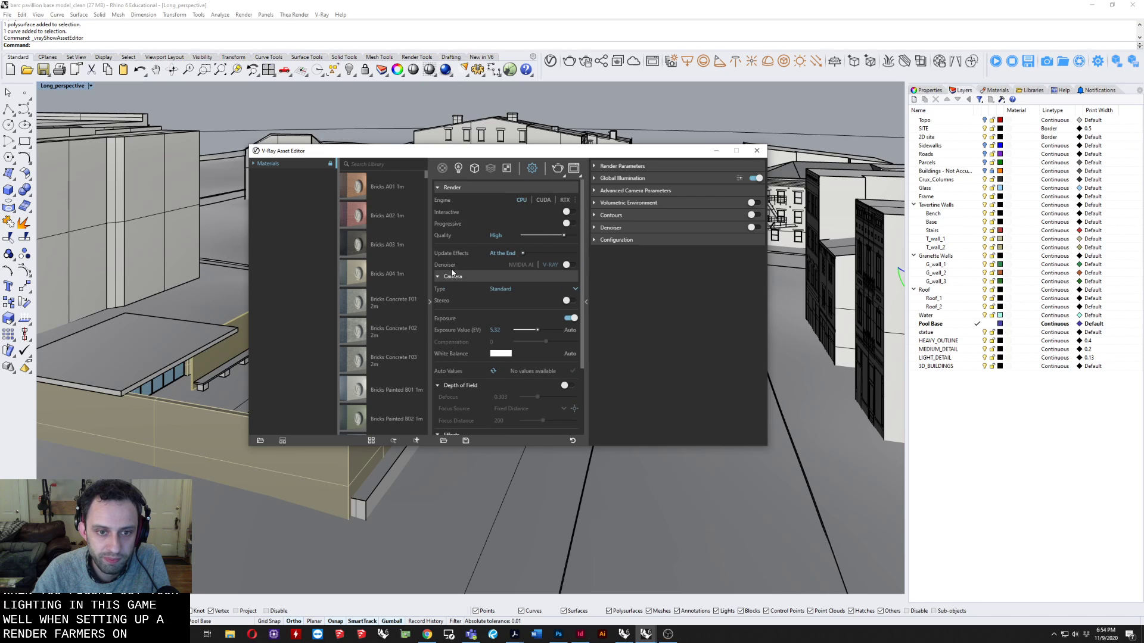
click(456, 275)
click(448, 187)
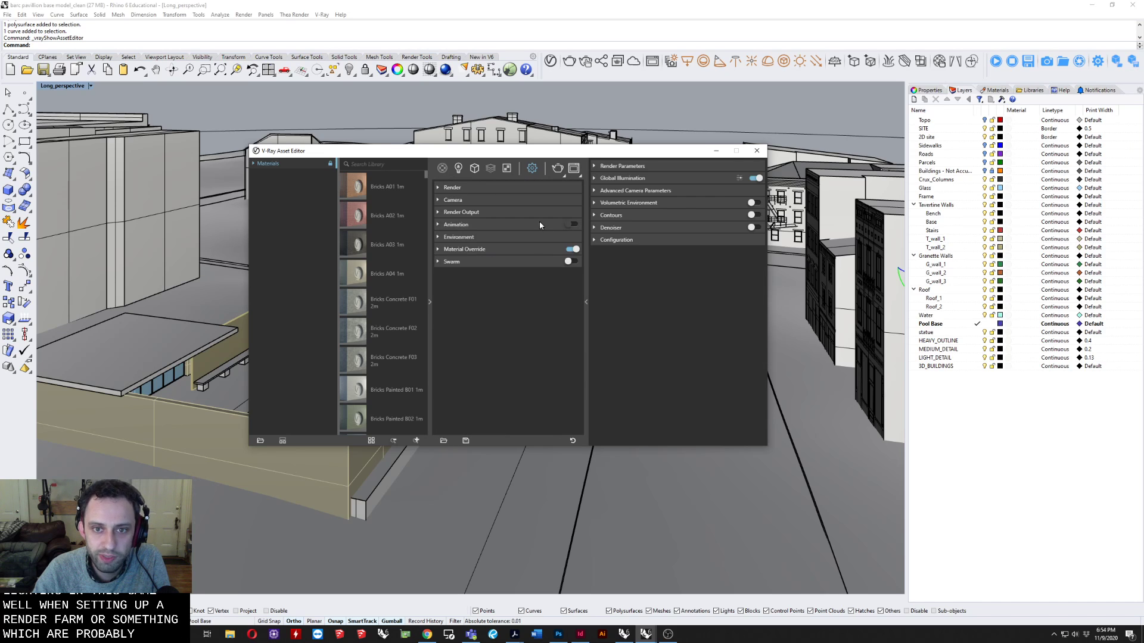
Expand Render Parameters alongside the Render section and look through the quality, antialiasing, optimization and switch settings.
click(617, 166)
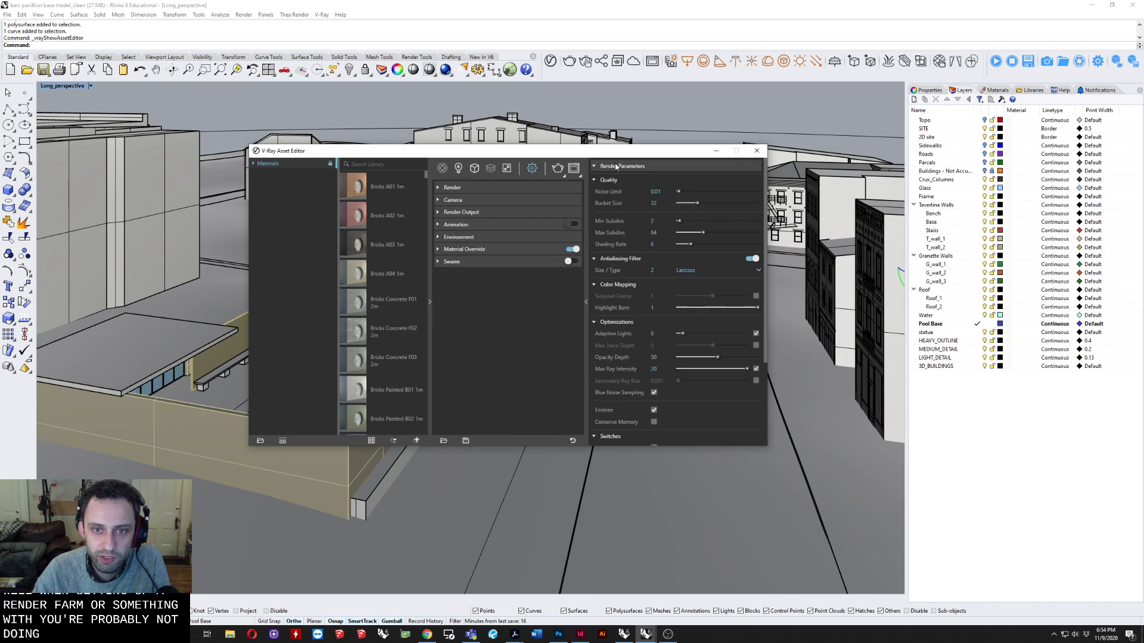
click(487, 187)
scroll(703, 208, down, 5)
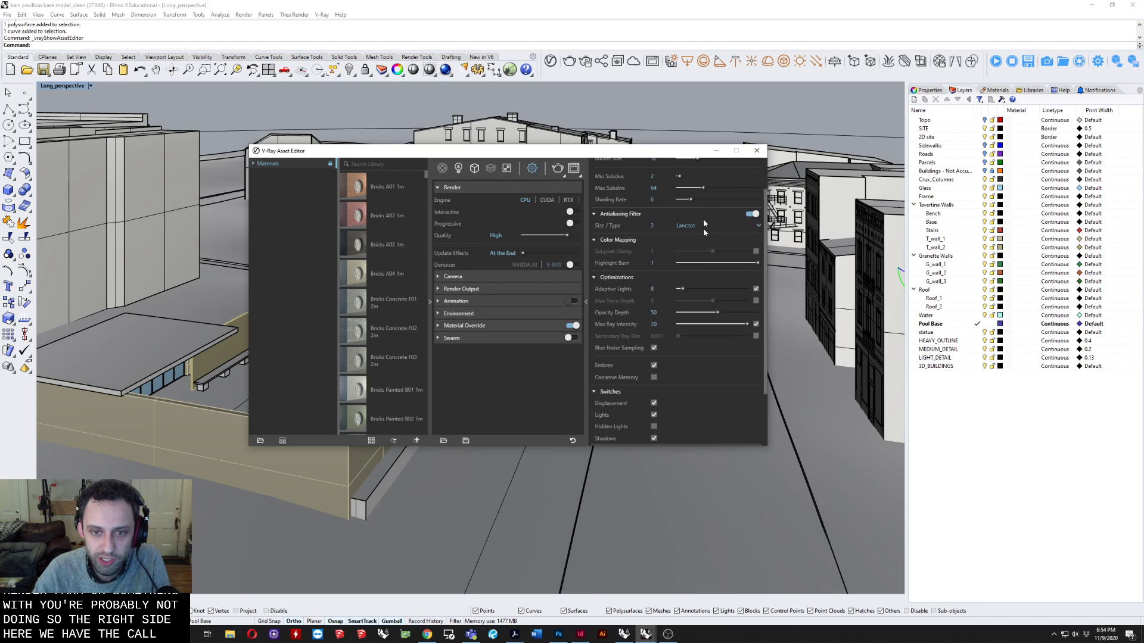
scroll(680, 353, up, 5)
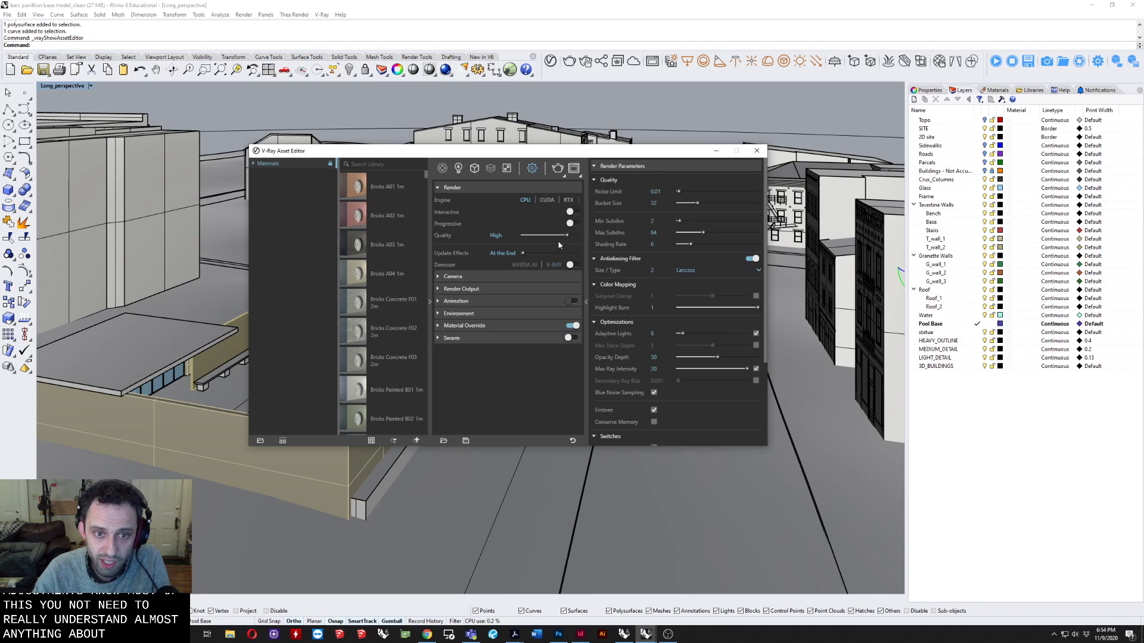
Lower the render quality to Medium+ and return it to High, checking how the render parameters respond.
mouse_move(562, 235)
mouse_down()
mouse_move(527, 234)
mouse_move(555, 236)
mouse_up()
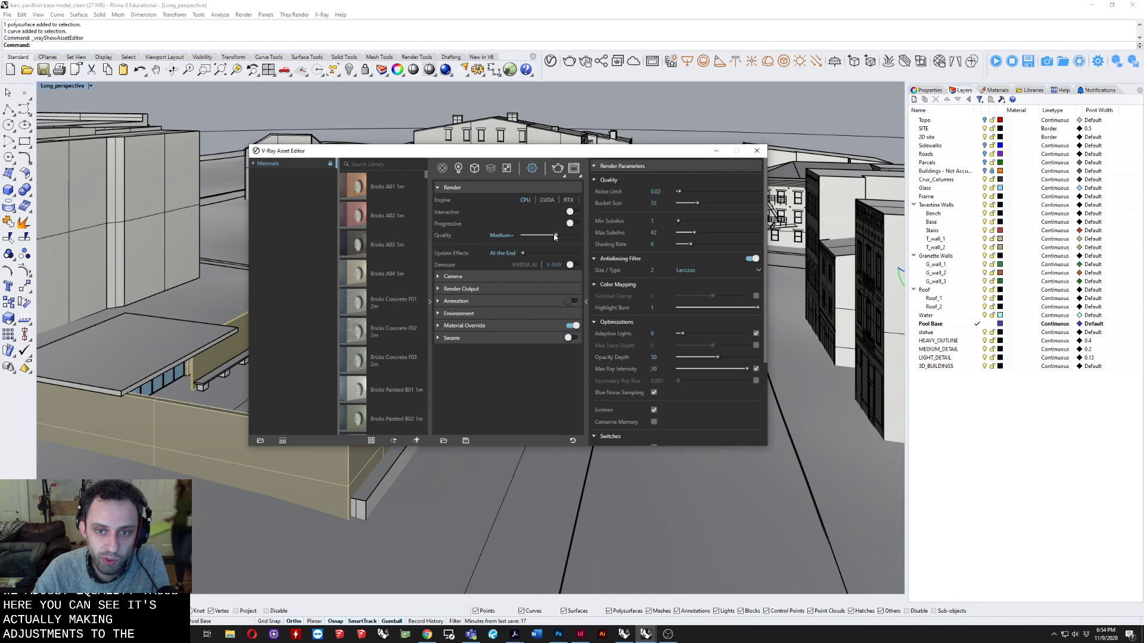
drag(558, 234, 567, 236)
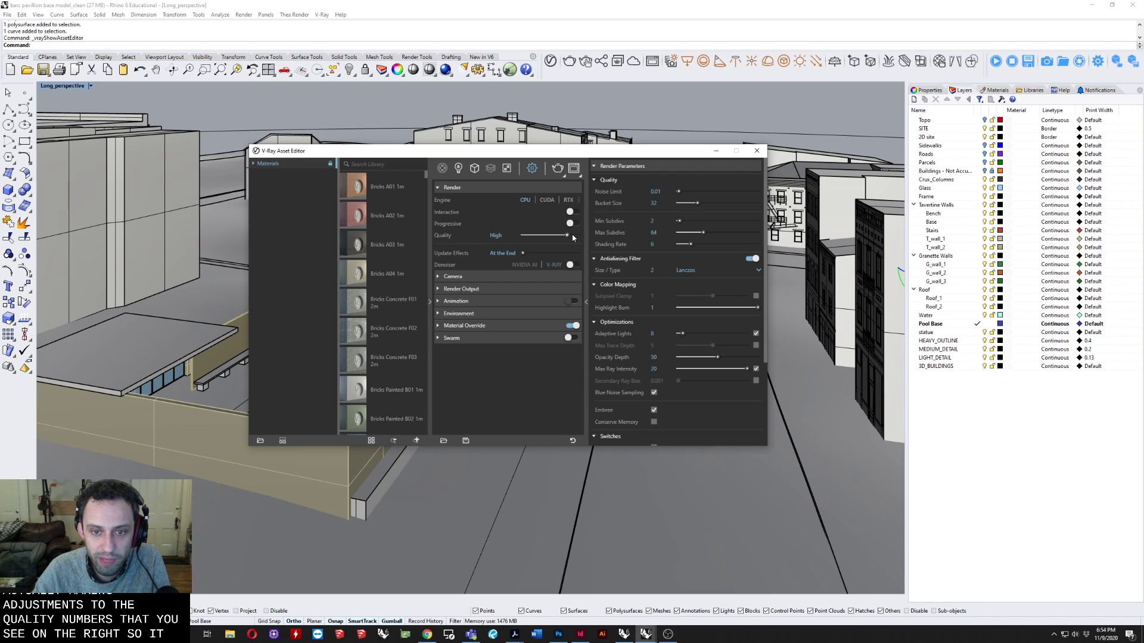
scroll(682, 285, down, 3)
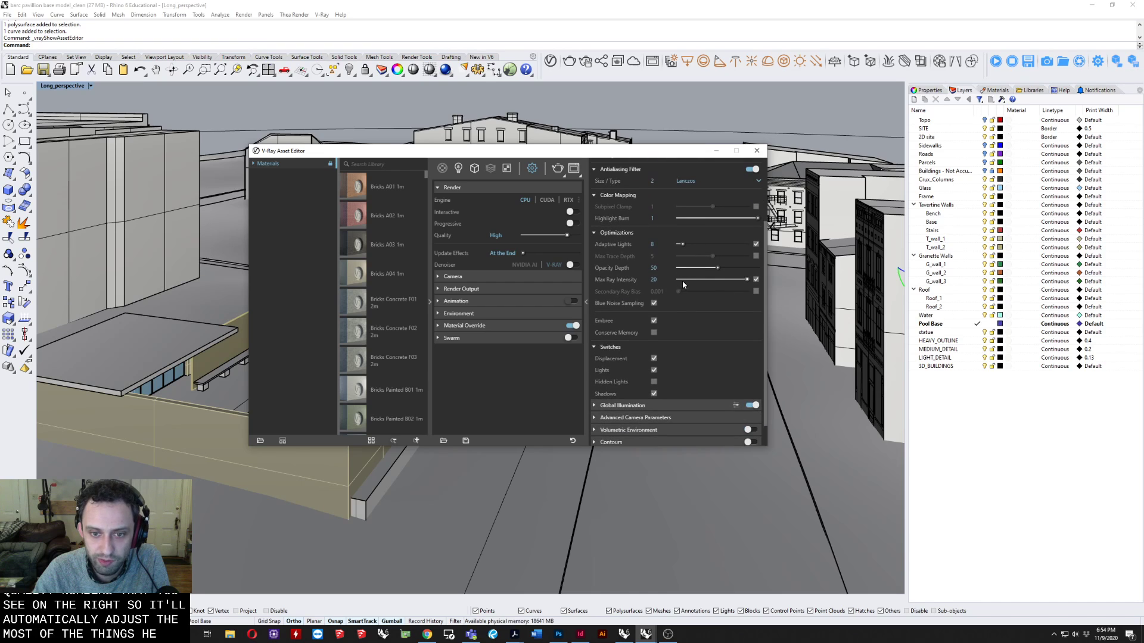
scroll(682, 310, up, 3)
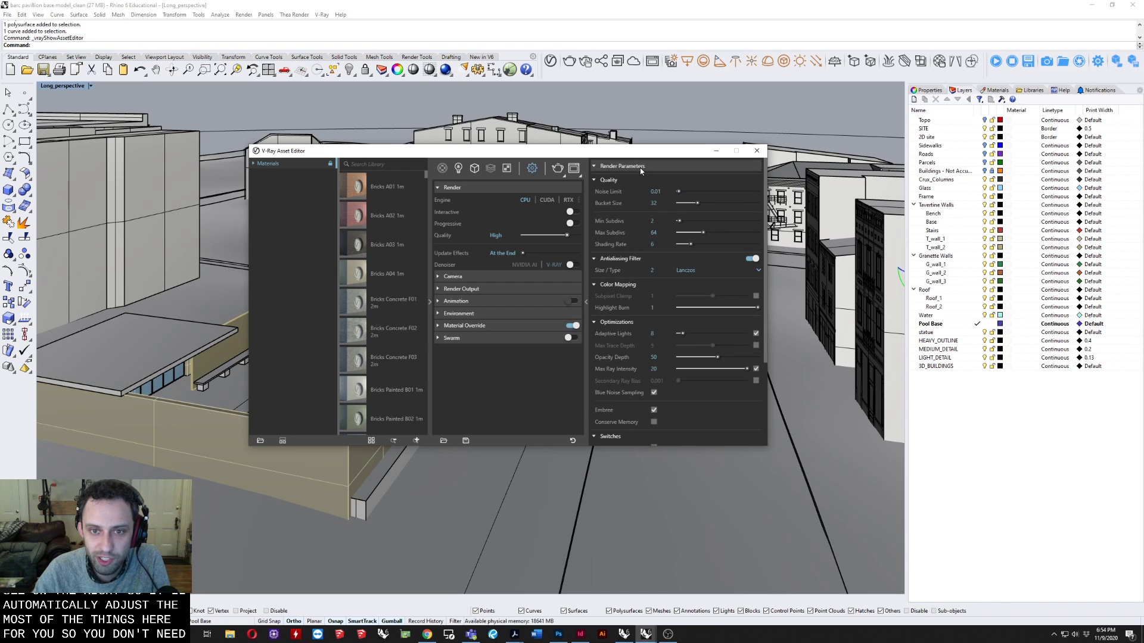
Collapse Render Parameters, expand Global Illumination and show its advanced options.
click(631, 166)
click(655, 176)
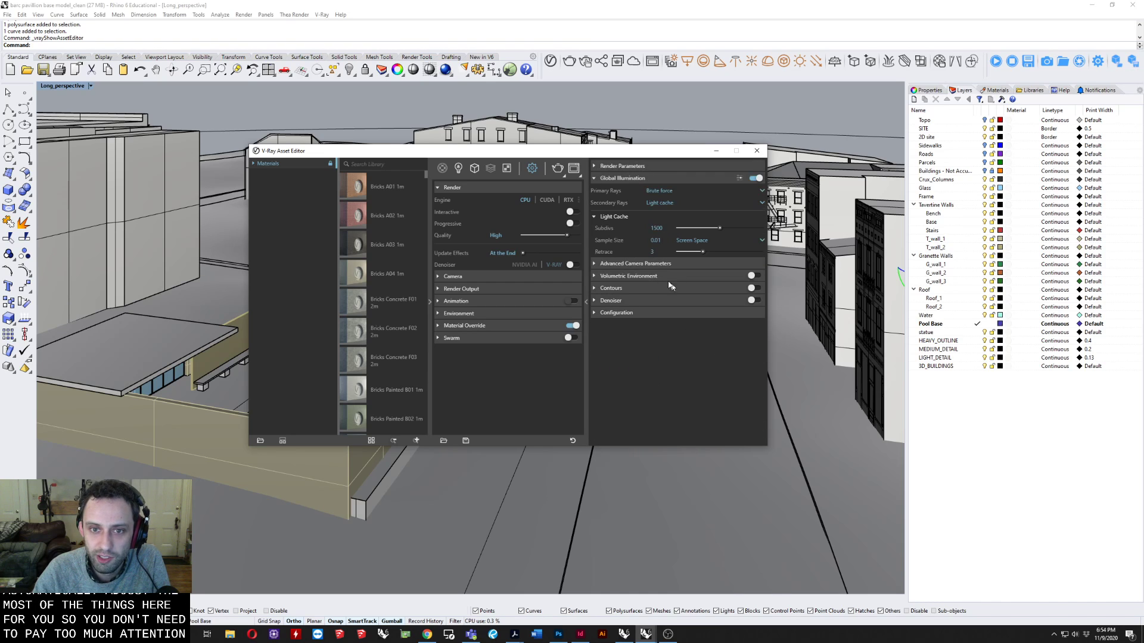
click(738, 180)
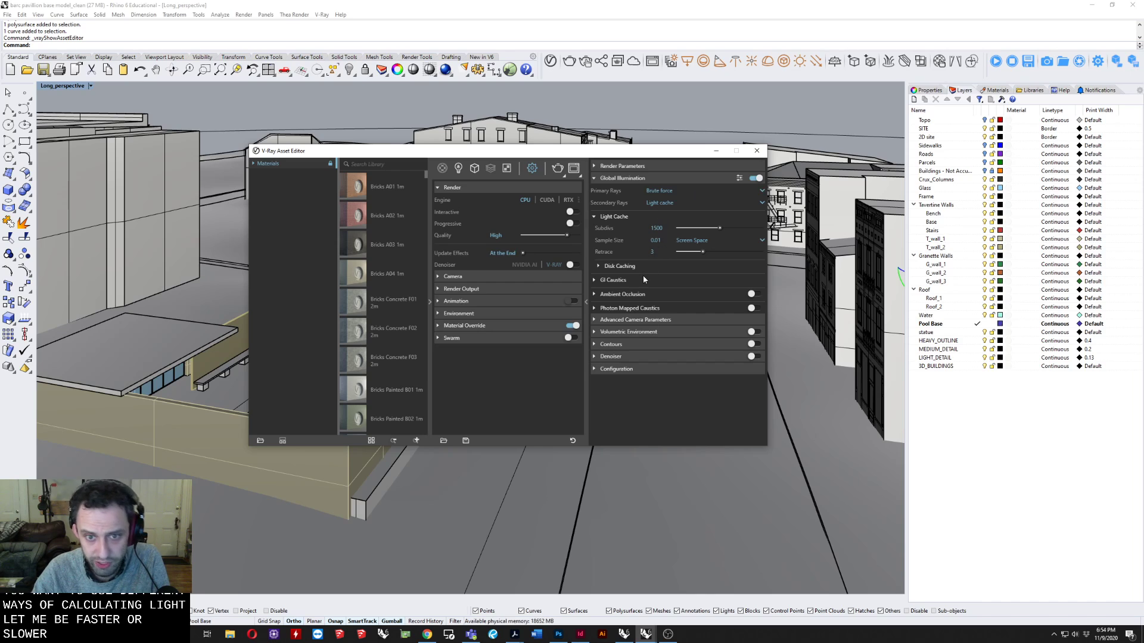
Look through the Ambient Occlusion and Volumetric Environment options, switching ambient occlusion on and off again and collapsing Global Illumination.
click(623, 295)
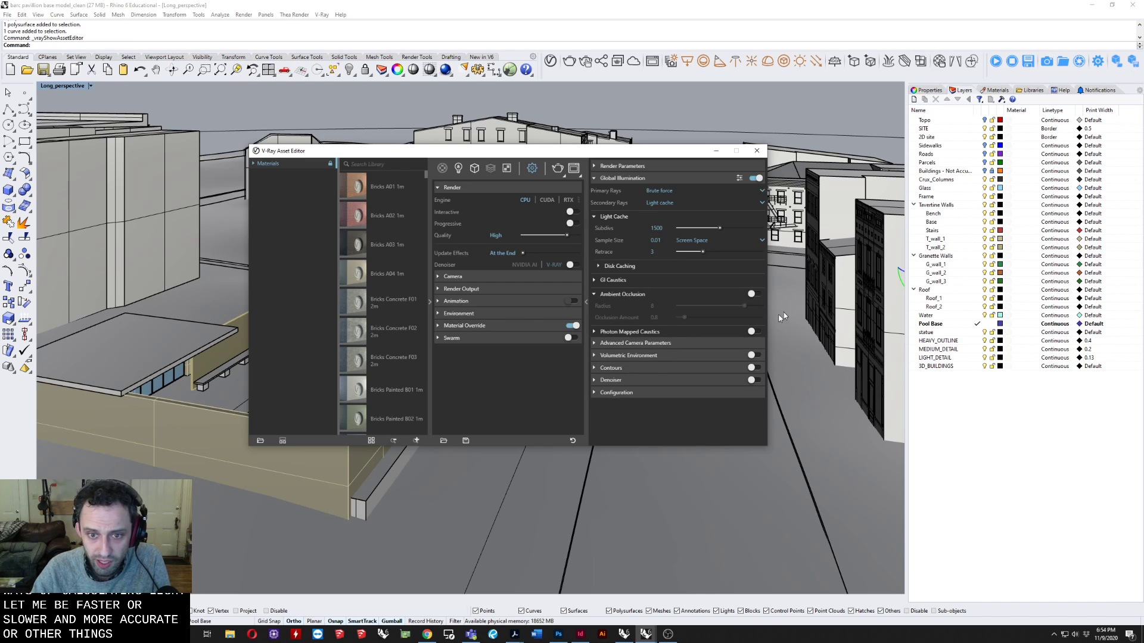
click(753, 294)
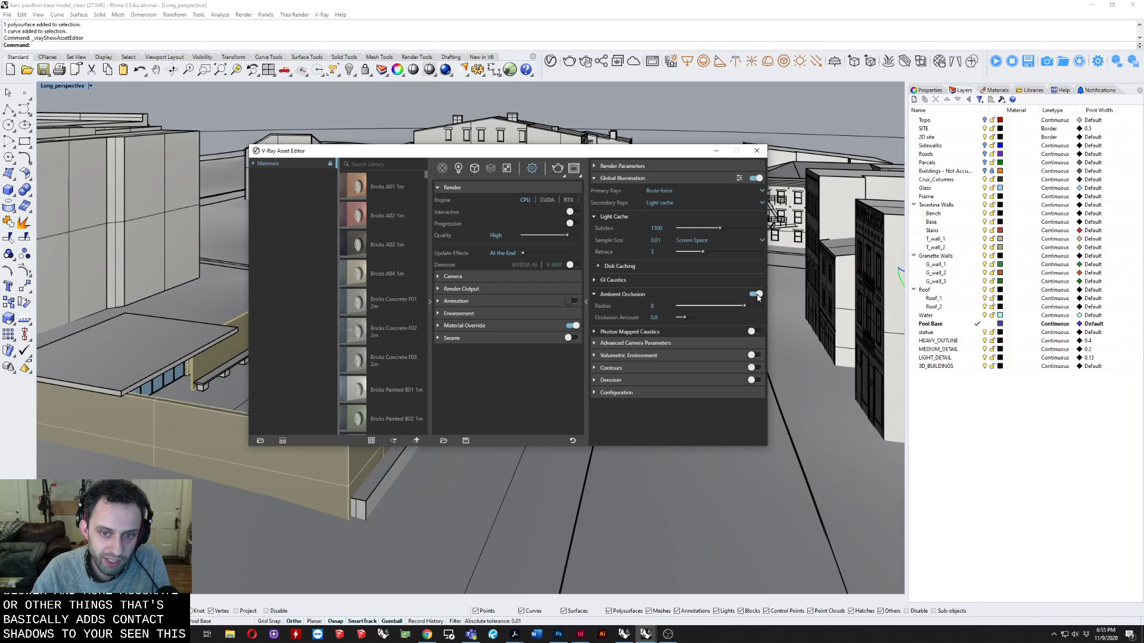
click(757, 295)
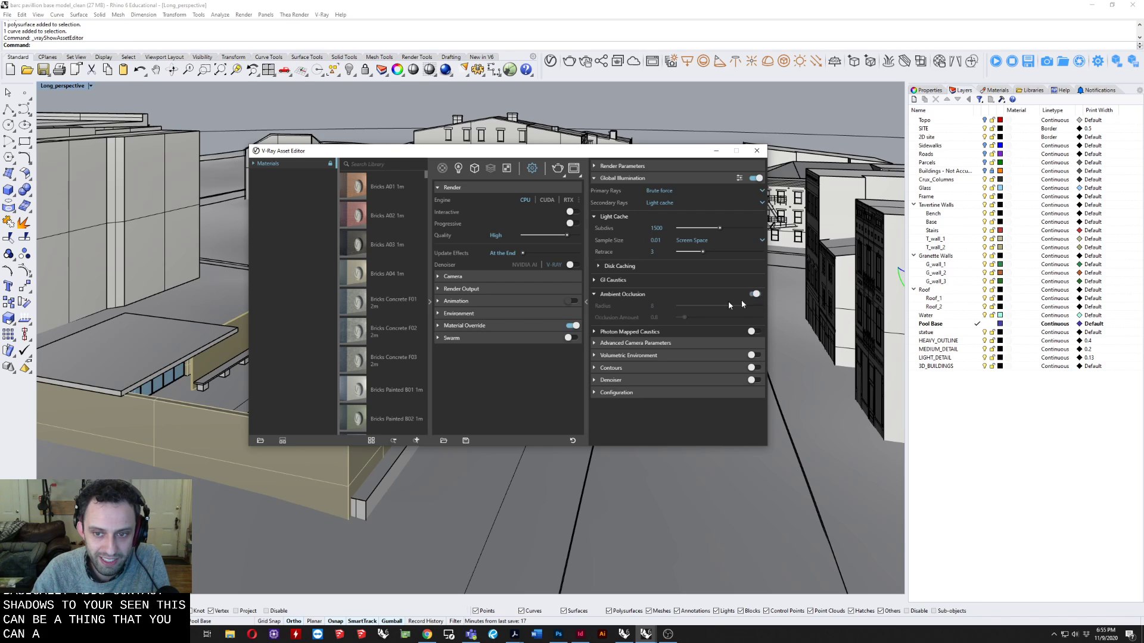
click(622, 294)
click(599, 178)
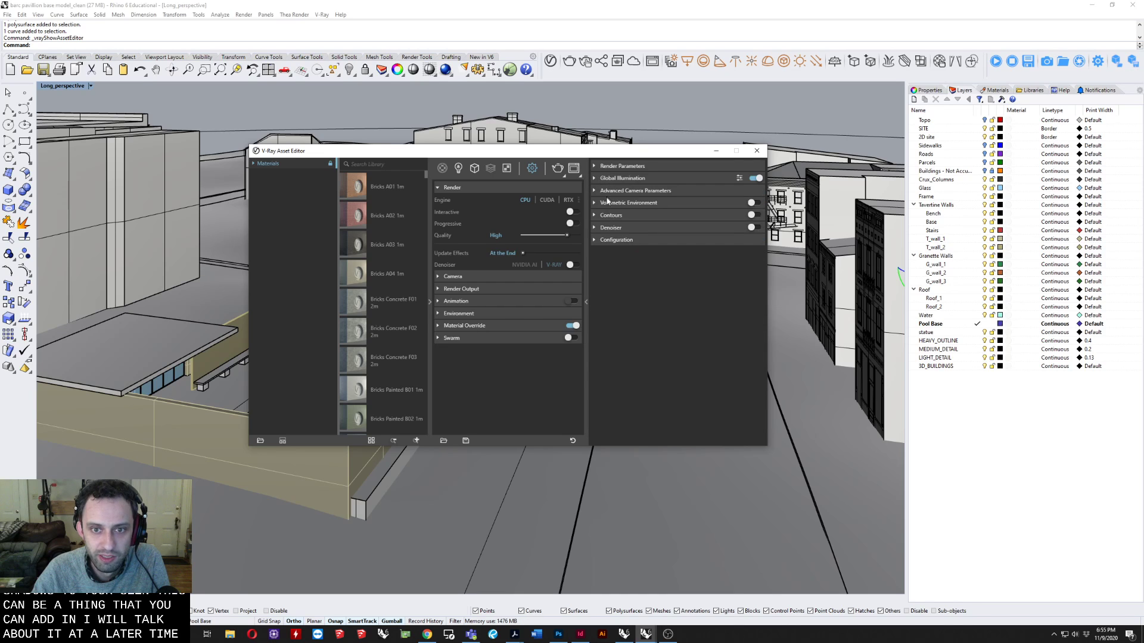
click(632, 203)
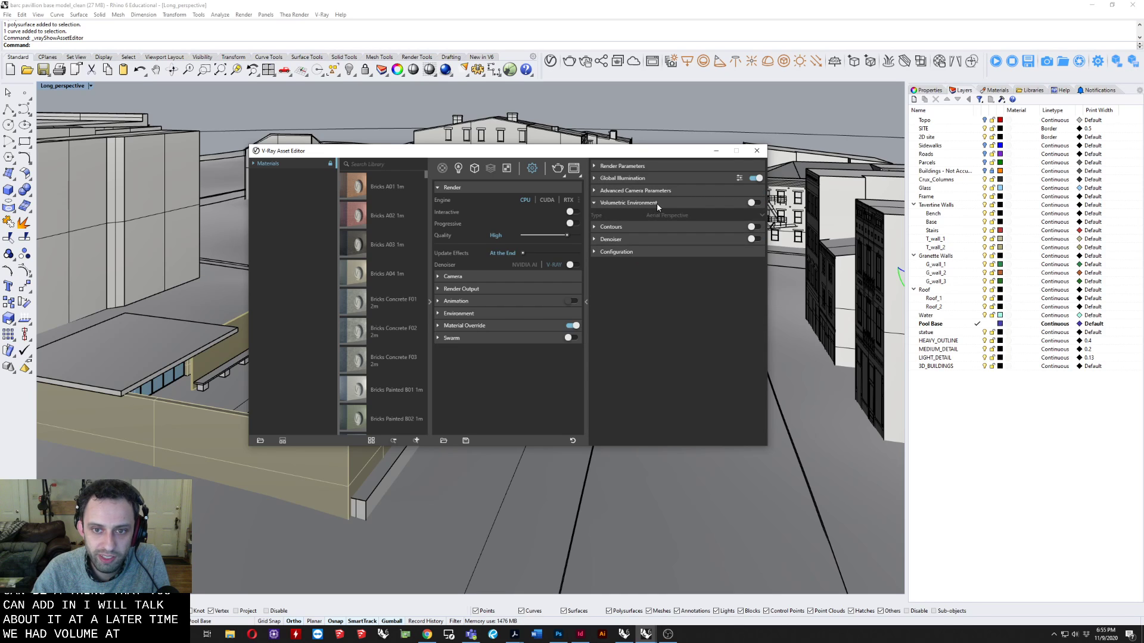
click(656, 202)
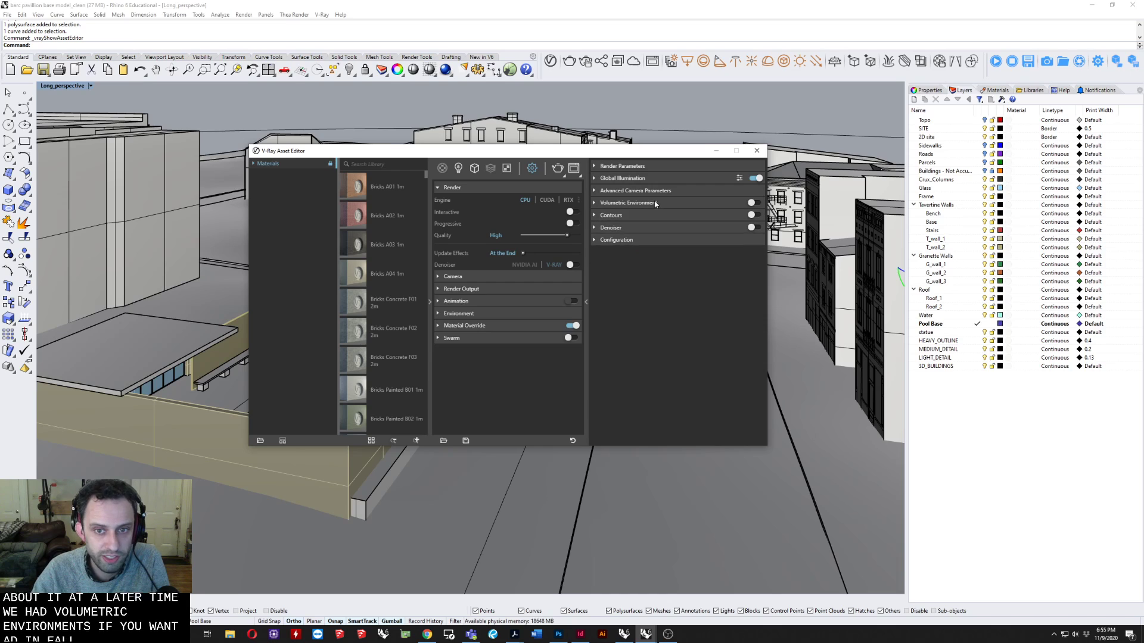
Expand Advanced Camera Parameters alongside the Camera section and set the film sensitivity (ISO) to 7500.01.
click(643, 190)
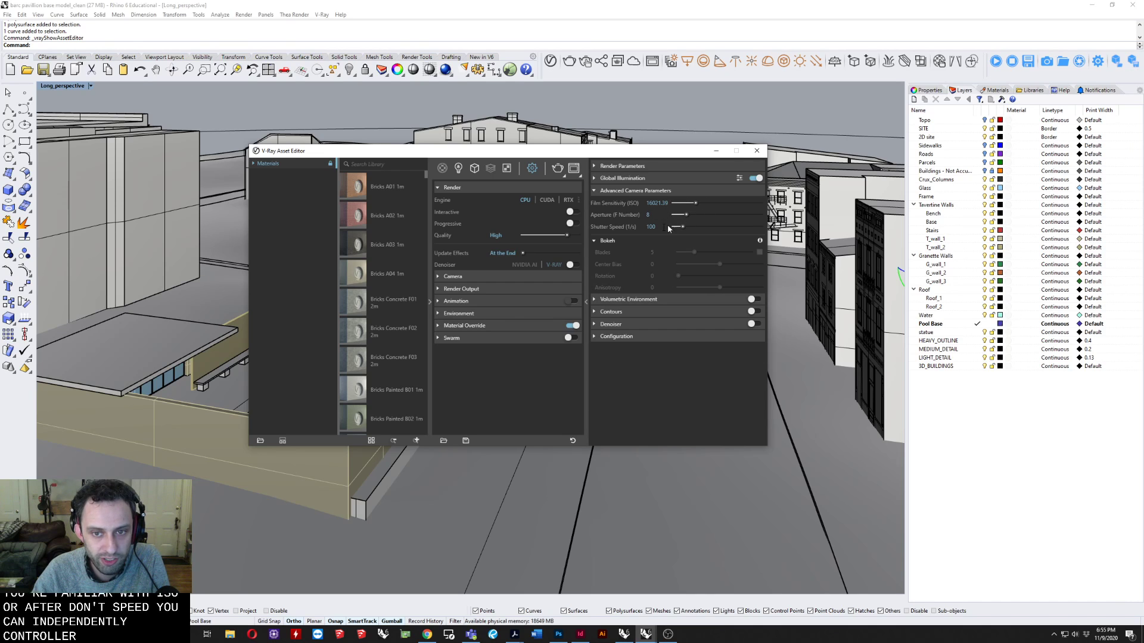
click(453, 188)
click(454, 200)
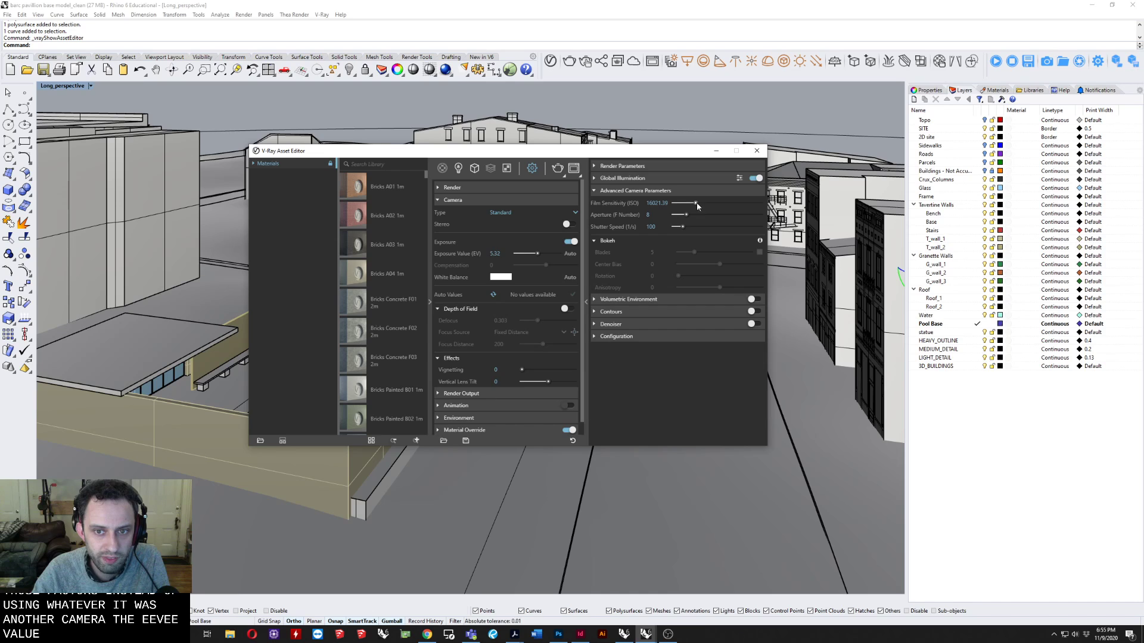
drag(674, 205, 690, 204)
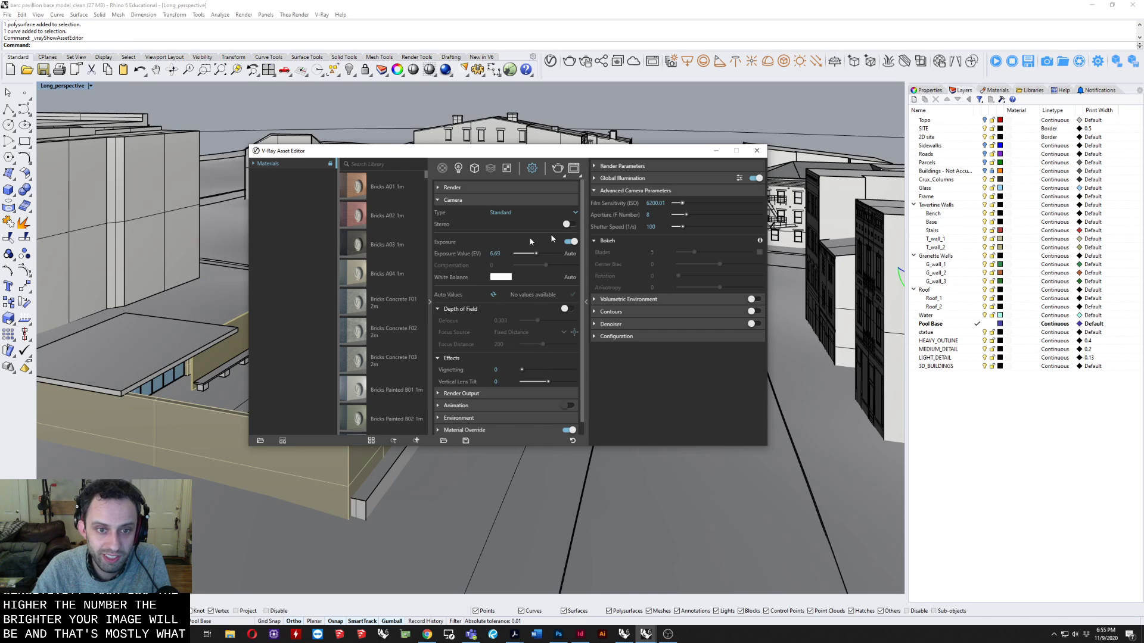
drag(680, 203, 683, 206)
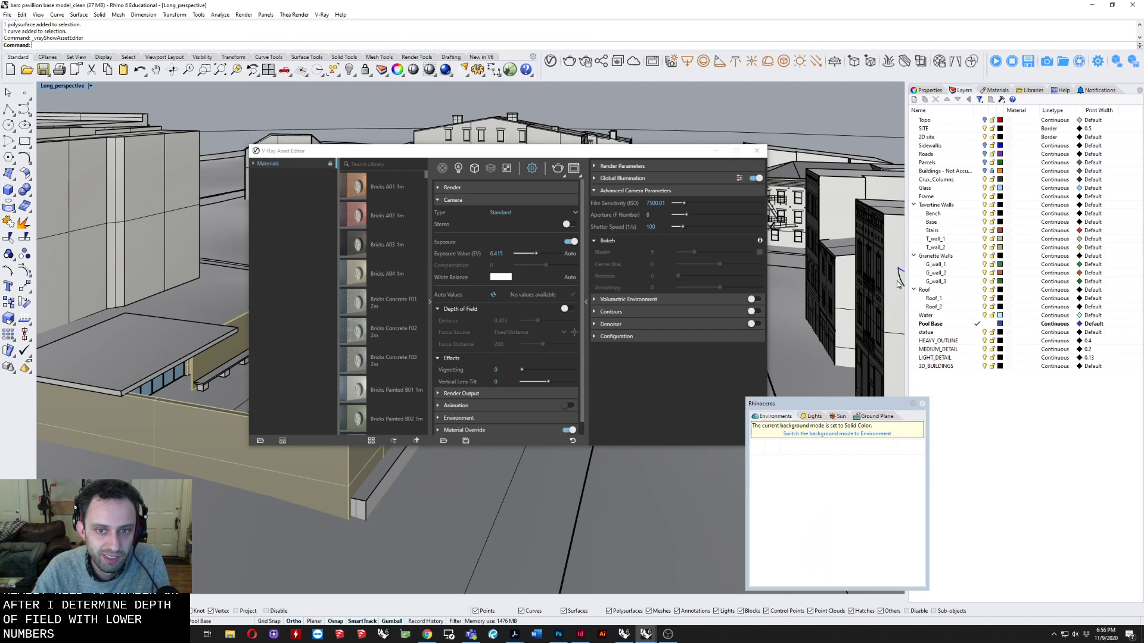
Look through the Denoiser, Configuration and Contours settings, and collapse them along with Advanced Camera Parameters.
click(627, 313)
click(626, 312)
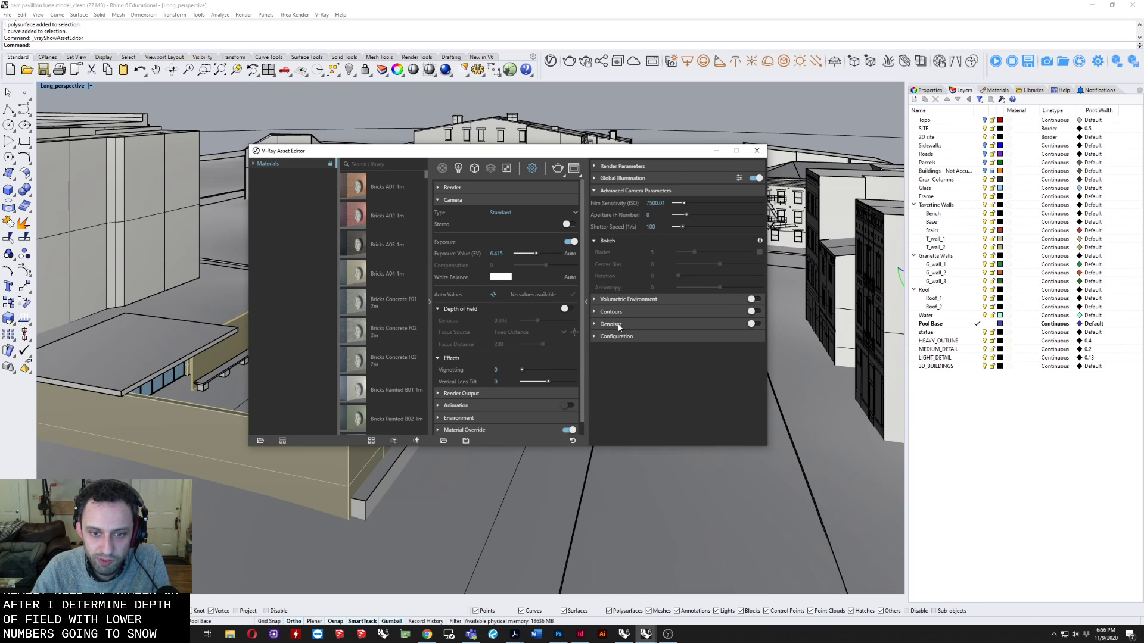
click(619, 326)
click(623, 325)
click(626, 336)
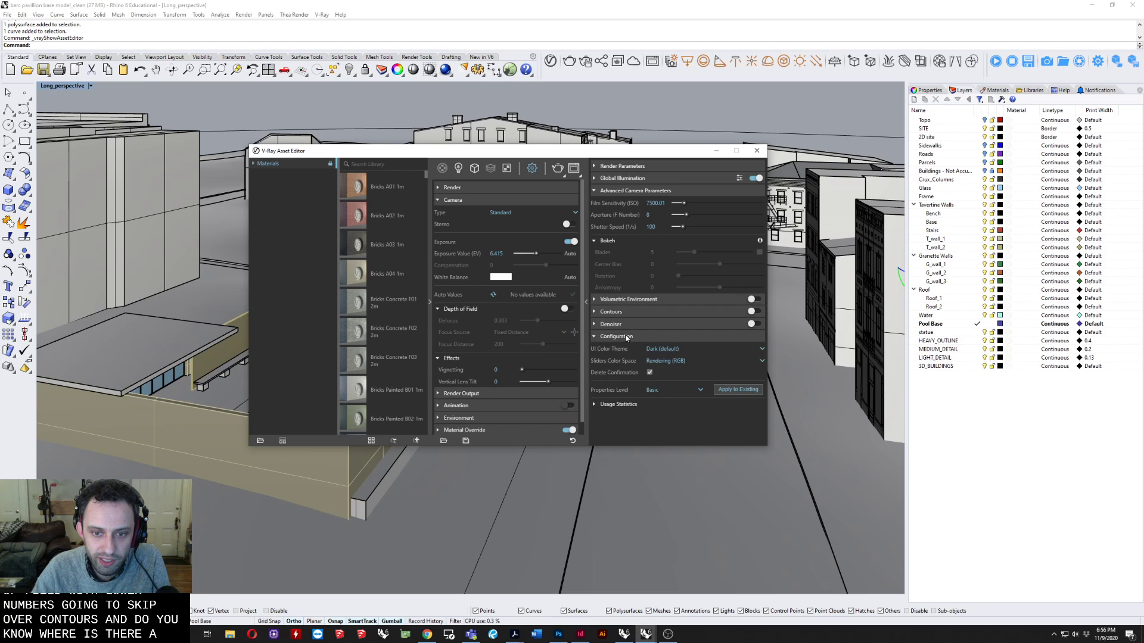
click(628, 337)
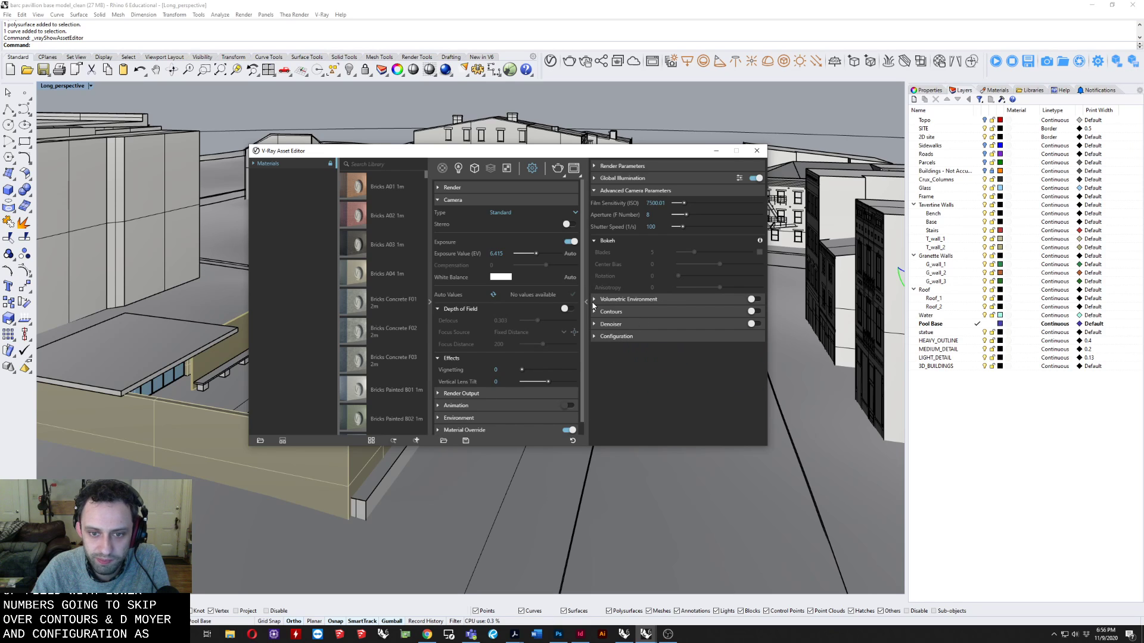
click(630, 312)
scroll(658, 358, down, 2)
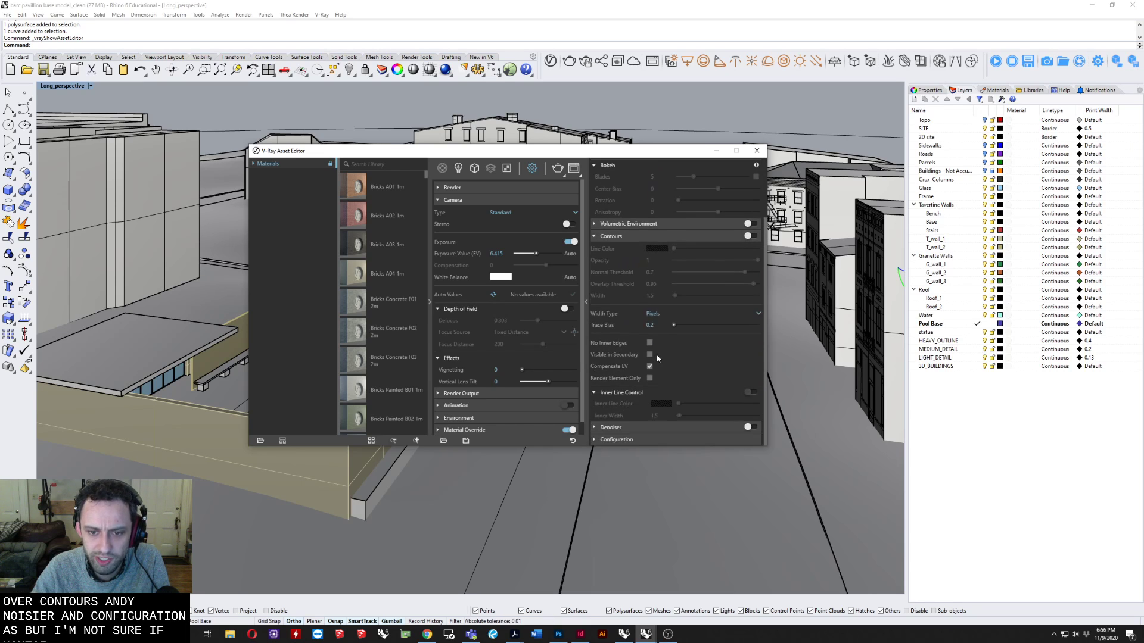
click(611, 237)
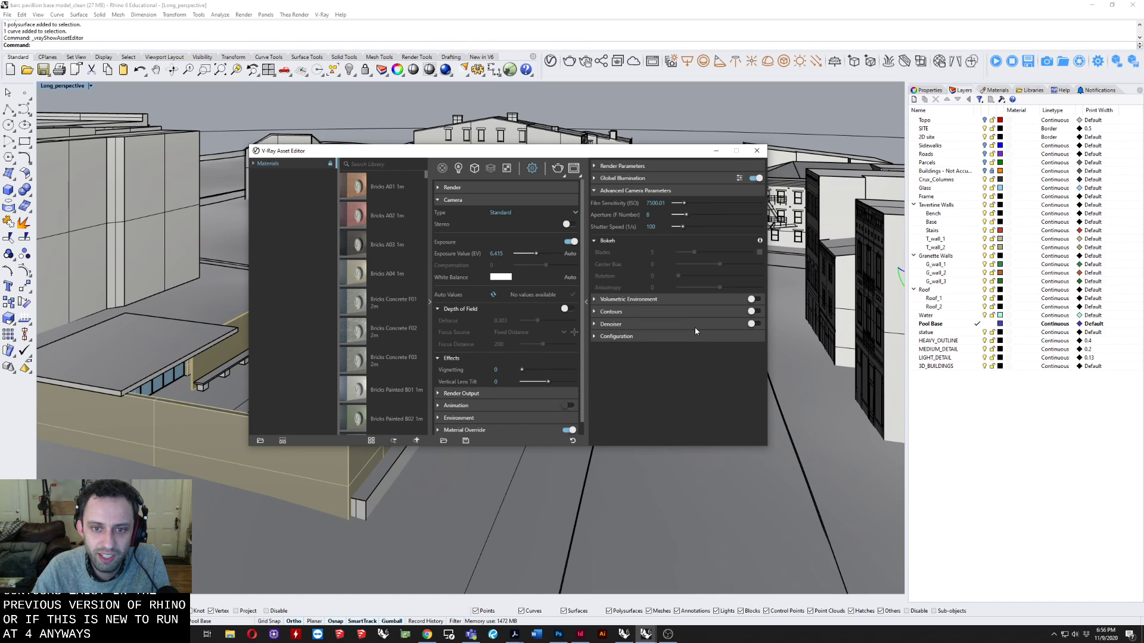
click(621, 191)
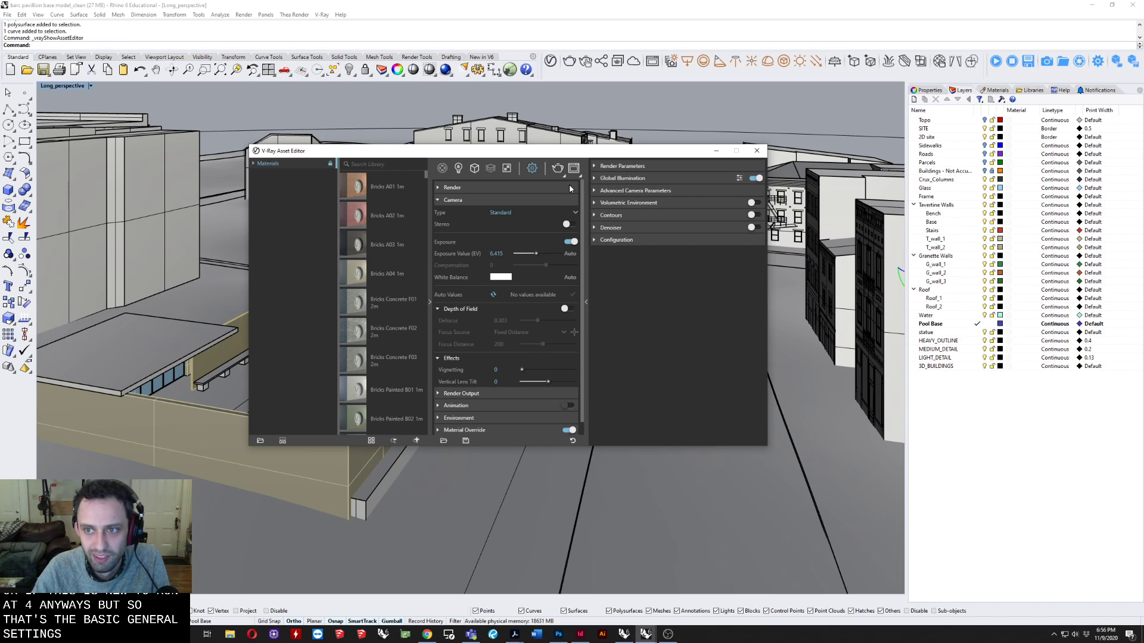
Minimize the V-Ray Asset Editor and look over the pavilion and the whole surrounding site.
drag(560, 148, 524, 148)
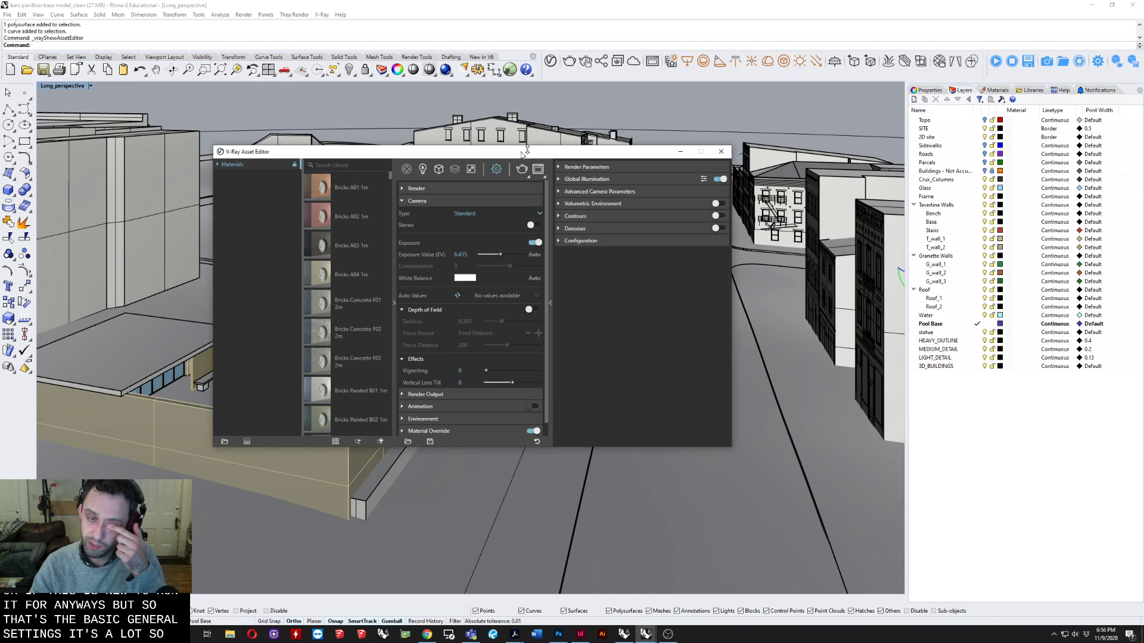
click(682, 152)
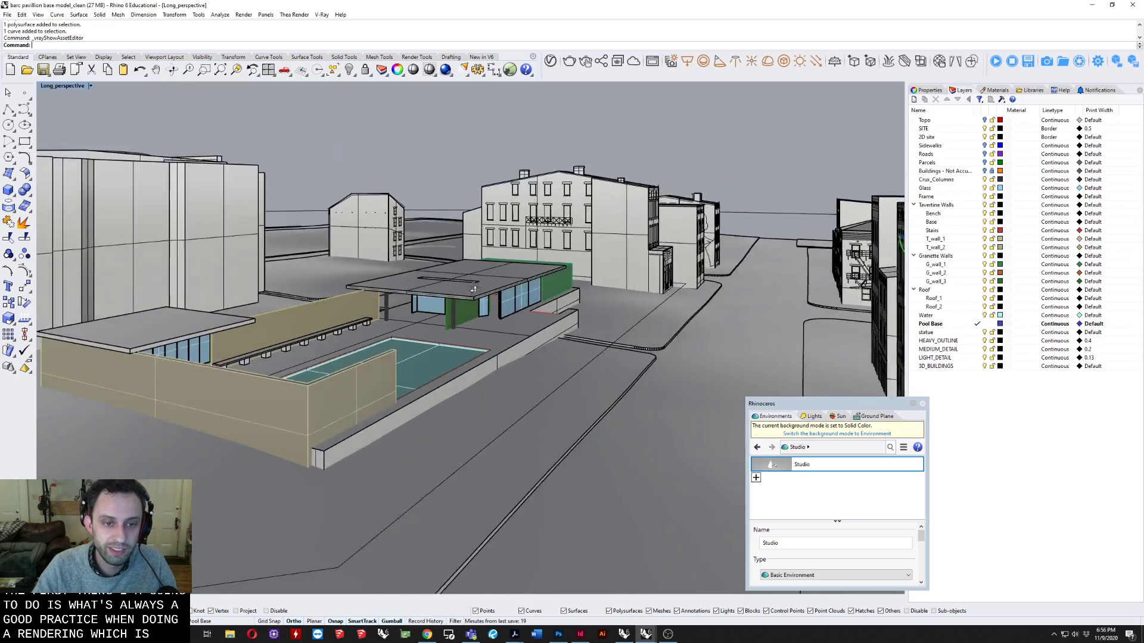
scroll(469, 285, down, 2)
scroll(476, 337, up, 5)
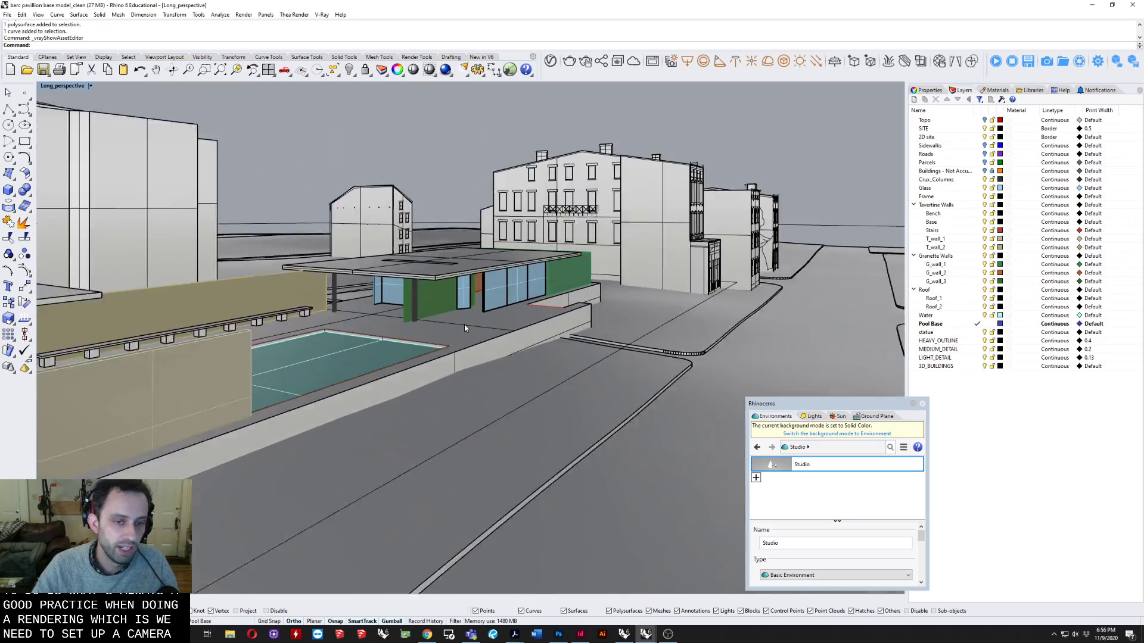
scroll(463, 324, up, 3)
right_drag(460, 309, 556, 288)
scroll(477, 324, down, 4)
scroll(470, 304, up, 1)
right_drag(470, 303, 543, 266)
scroll(528, 308, down, 7)
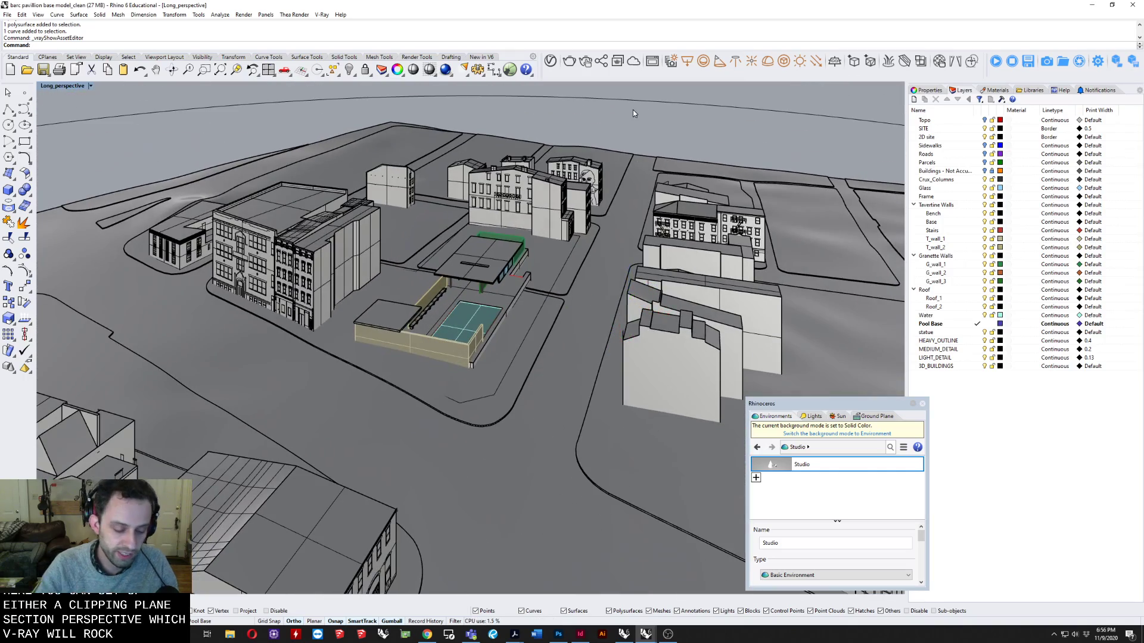
Create a vertical clipping plane along the pool's long edge on the bench side to section the model.
text(CLIP)
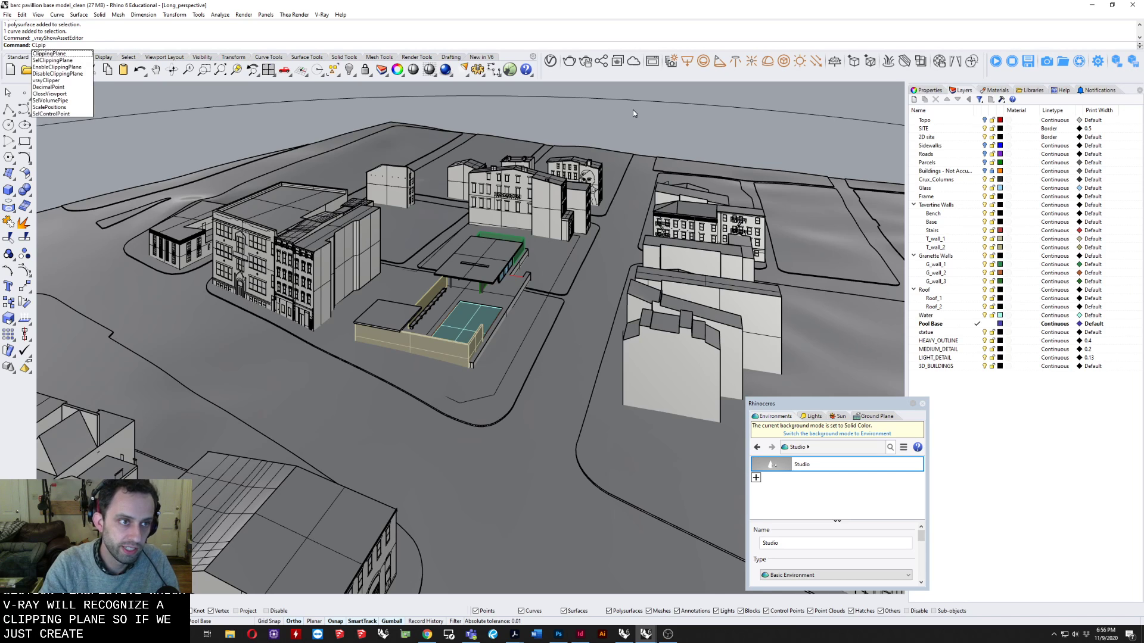
key(Return)
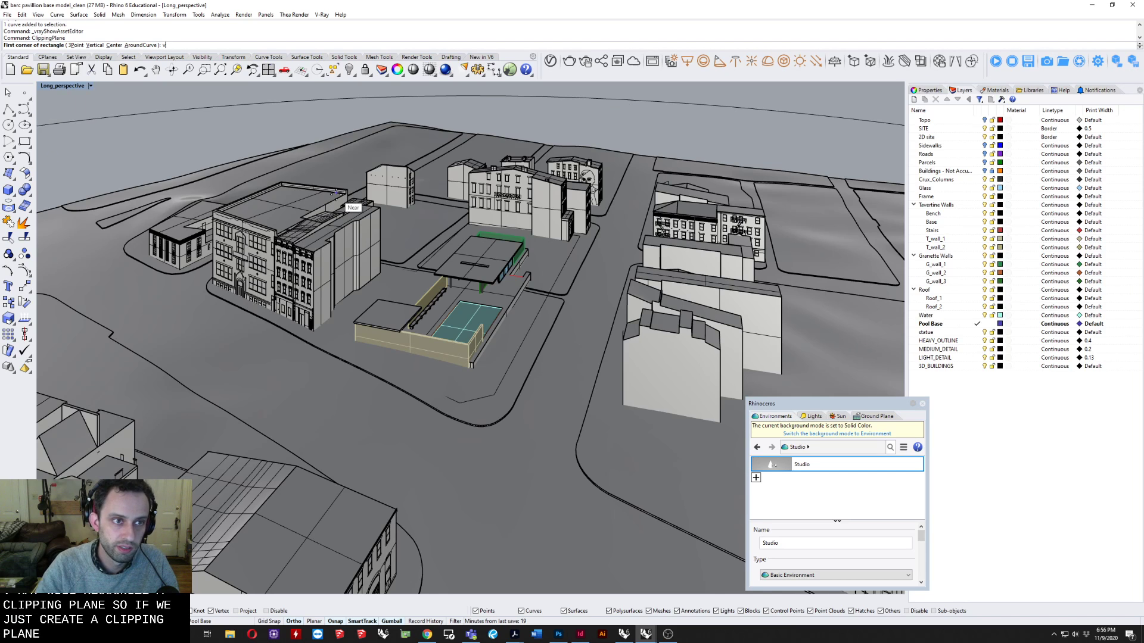
text(v)
key(Return)
scroll(459, 302, up, 8)
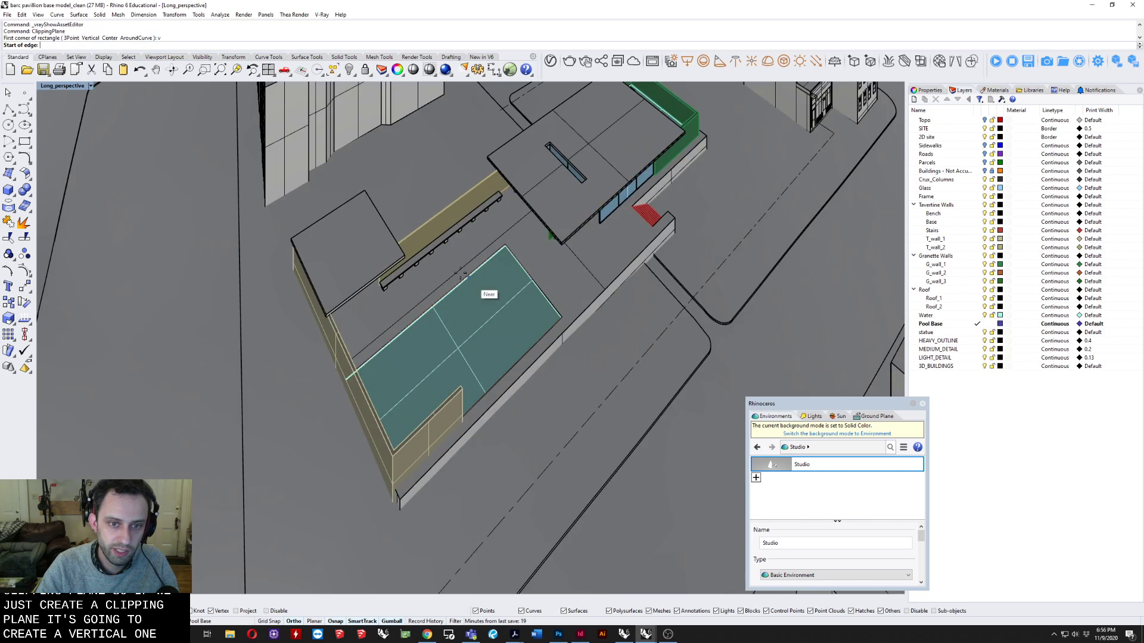
click(524, 233)
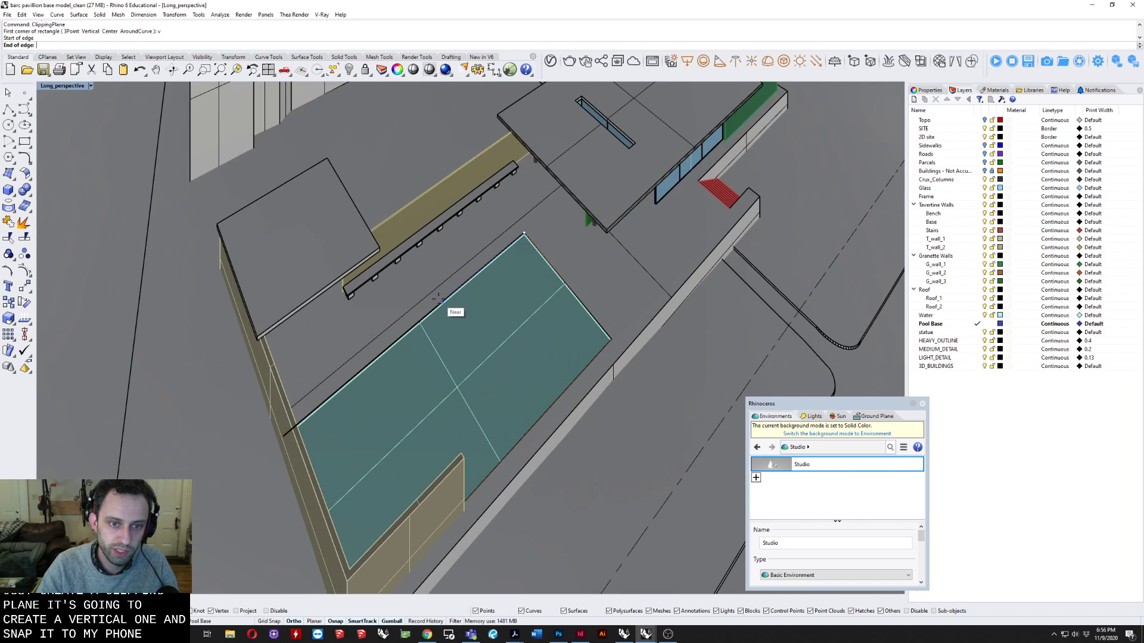
click(441, 303)
click(459, 381)
right_drag(459, 382, 472, 348)
click(503, 387)
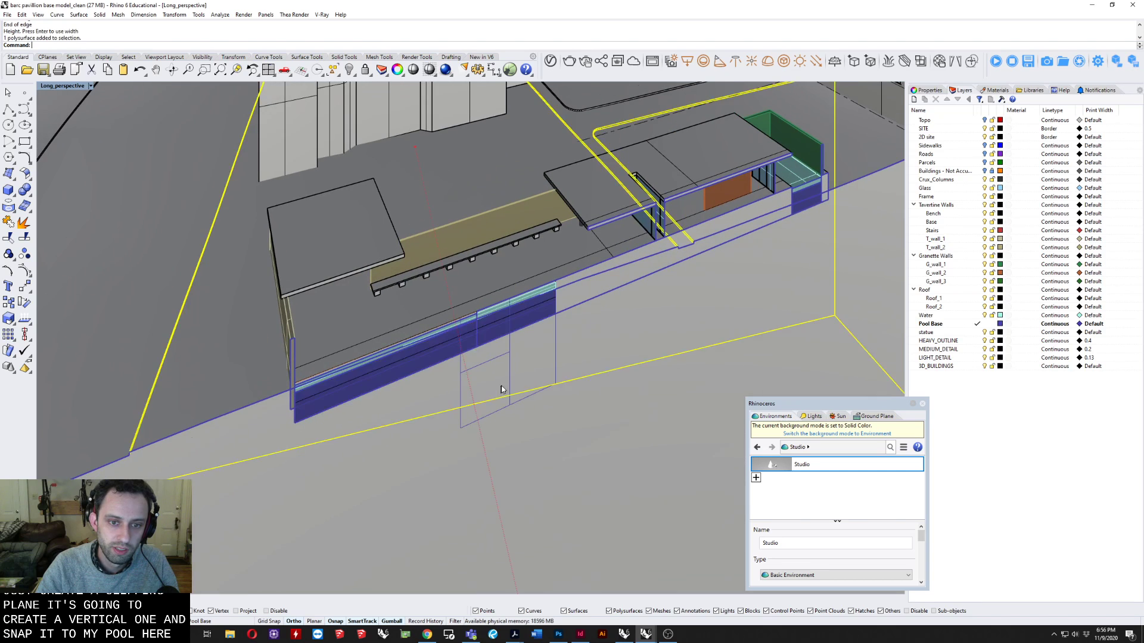
Select the clipping plane and show its V-Ray object properties with the Clipper settings.
click(510, 390)
right_drag(511, 390, 532, 341)
drag(471, 375, 532, 374)
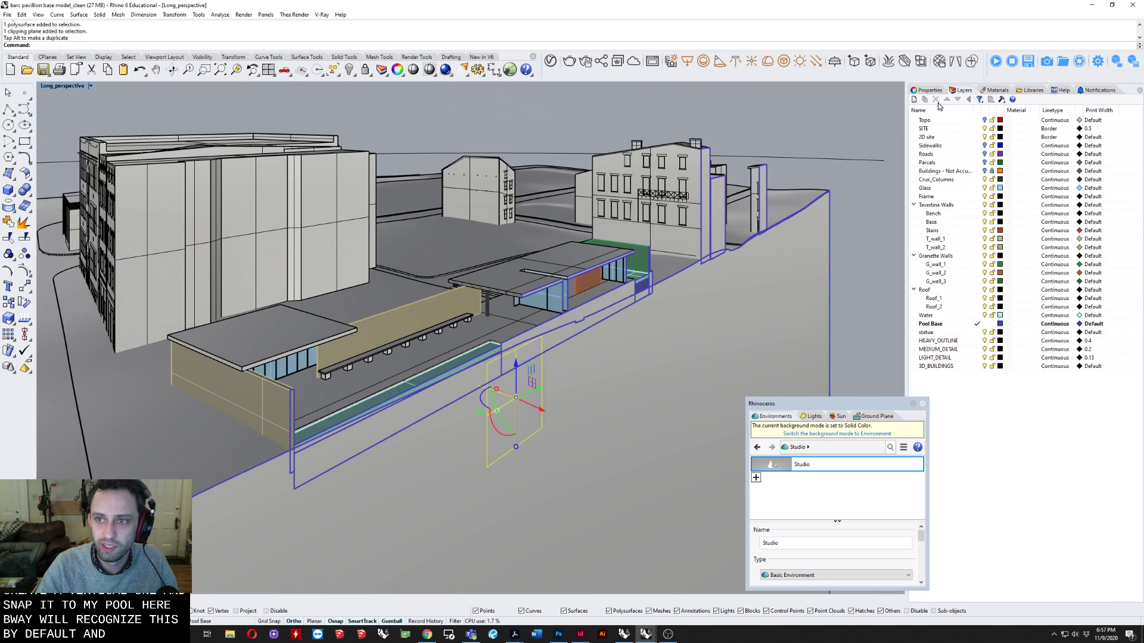
drag(934, 83, 1093, 213)
click(925, 90)
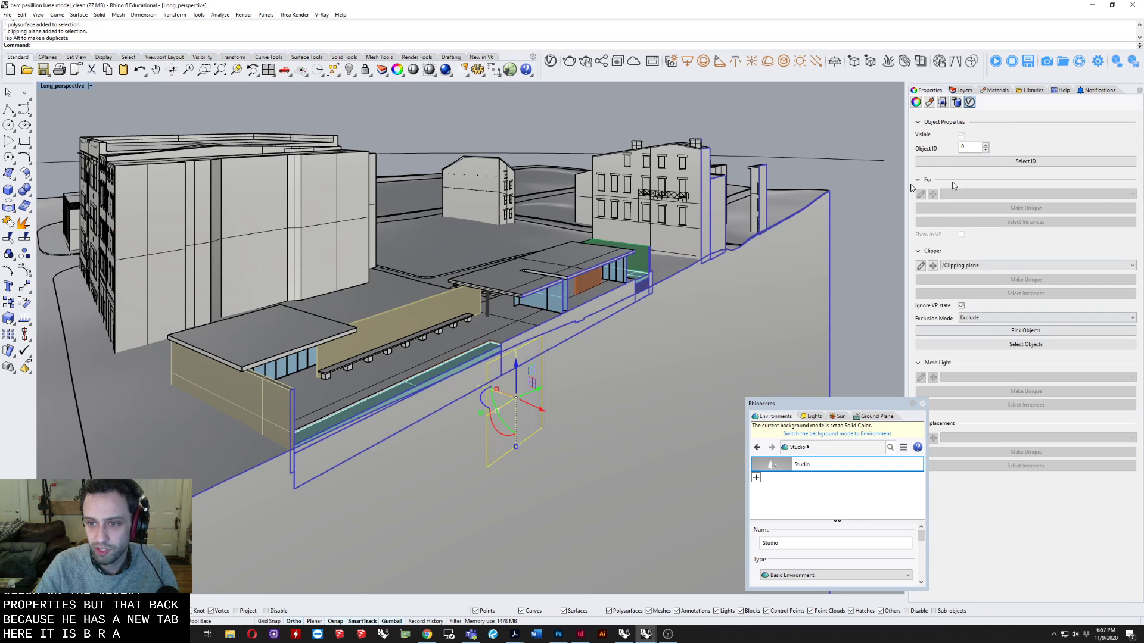
Frame a low section perspective of the cut pavilion and move the floating Environments panel over the sky area.
right_drag(402, 405, 338, 365)
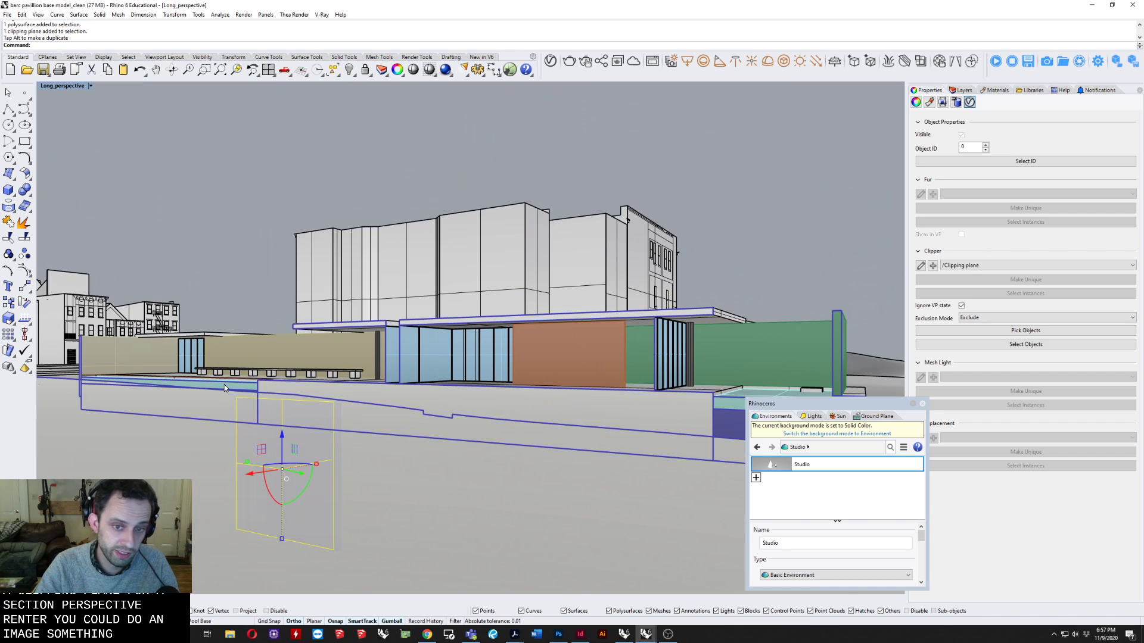
scroll(273, 387, down, 2)
drag(792, 402, 1066, 375)
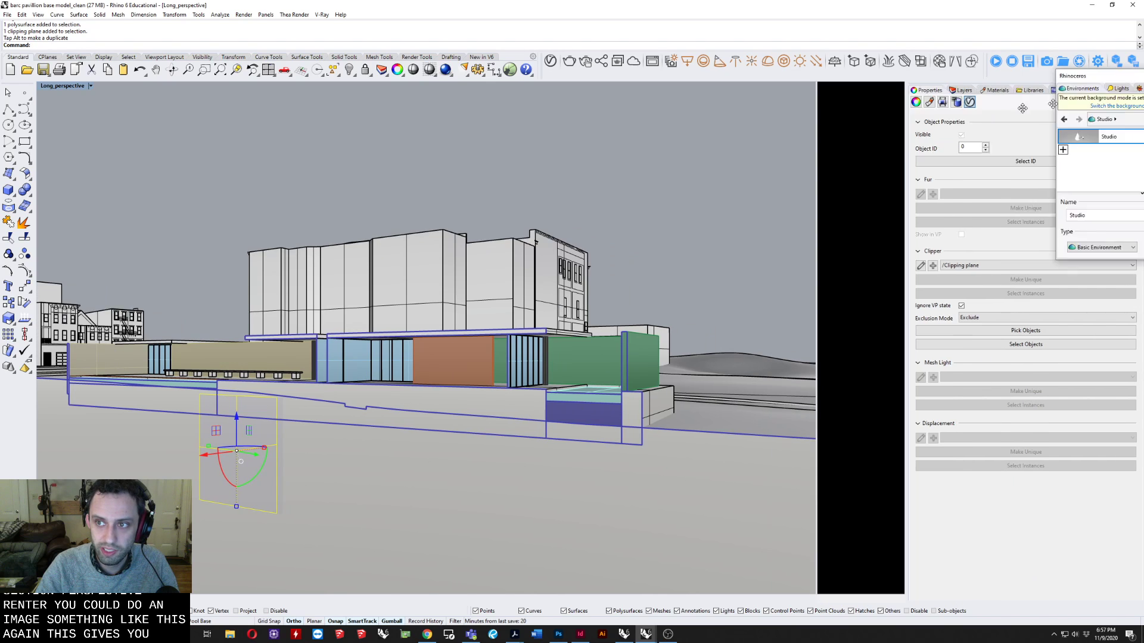
drag(1130, 83, 840, 91)
shift+right_drag(639, 339, 642, 342)
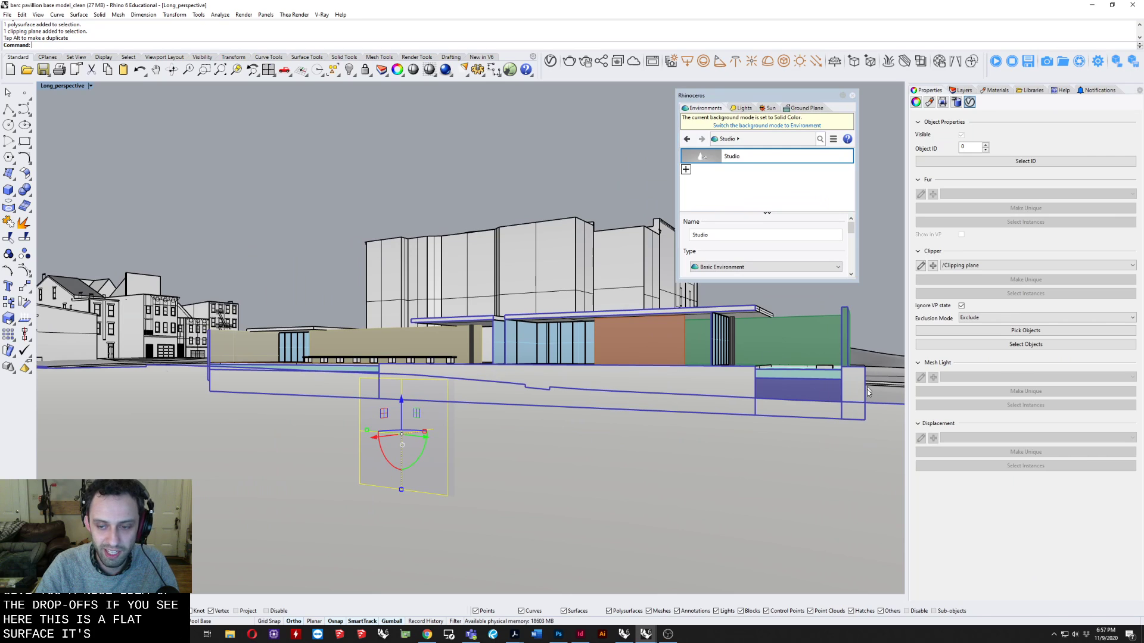
Look along the cut from the far end of the site and delete the clipping plane.
right_drag(92, 379, 365, 380)
right_drag(528, 410, 395, 408)
right_drag(491, 384, 334, 382)
key(Delete)
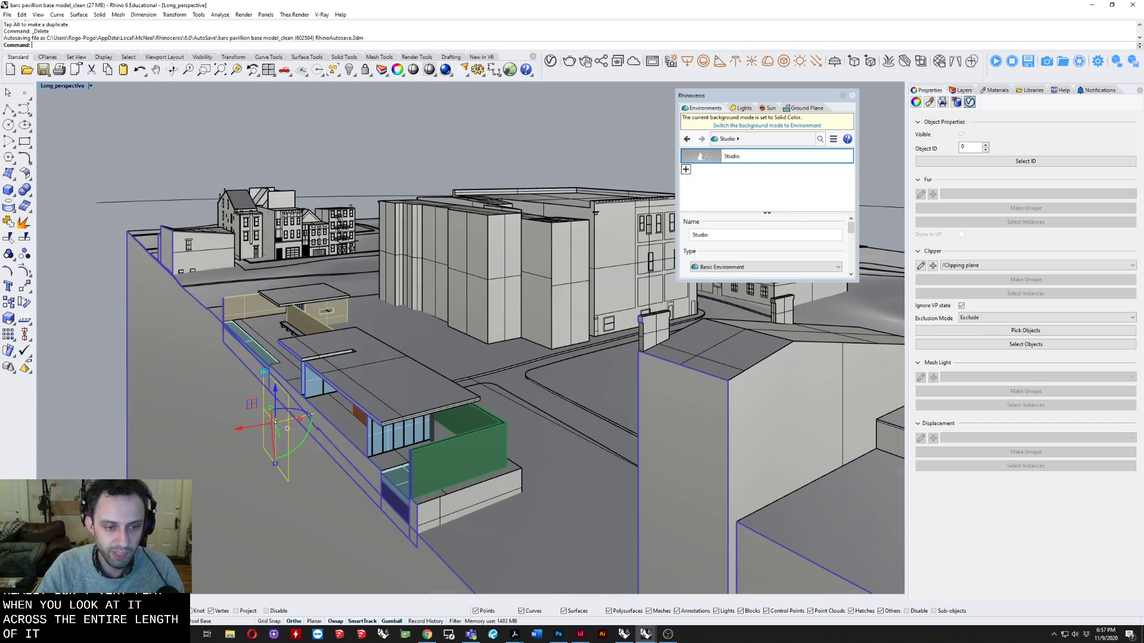
Bring the camera down to eye level beside the pool and bench, and set the viewport to Two Point Perspective.
shift+right_drag(220, 418, 488, 428)
scroll(470, 399, up, 9)
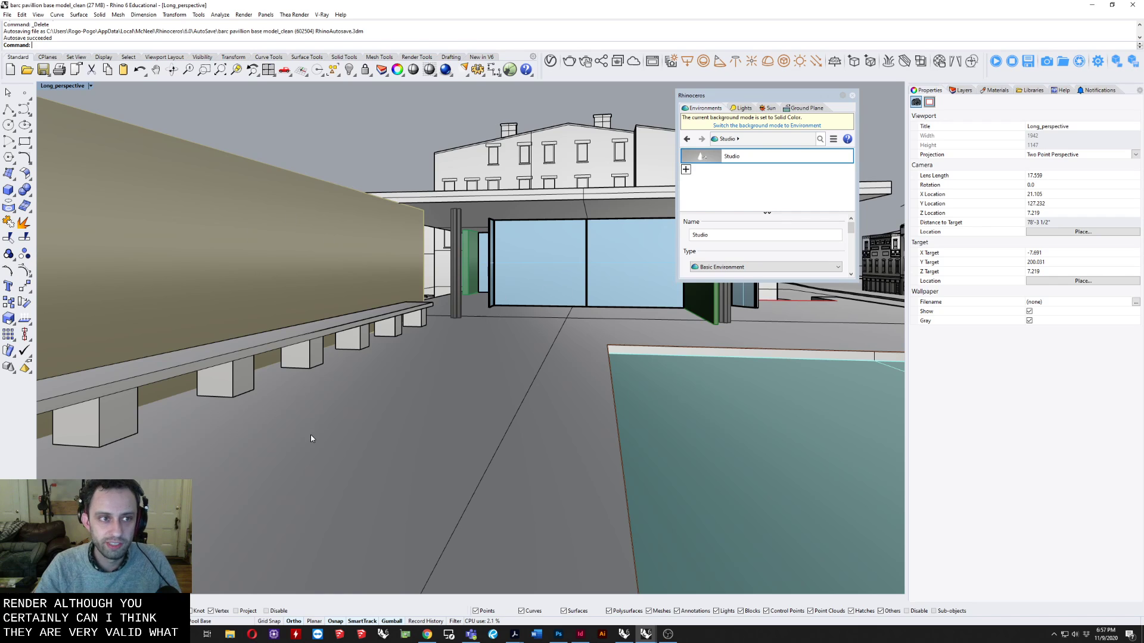
click(73, 87)
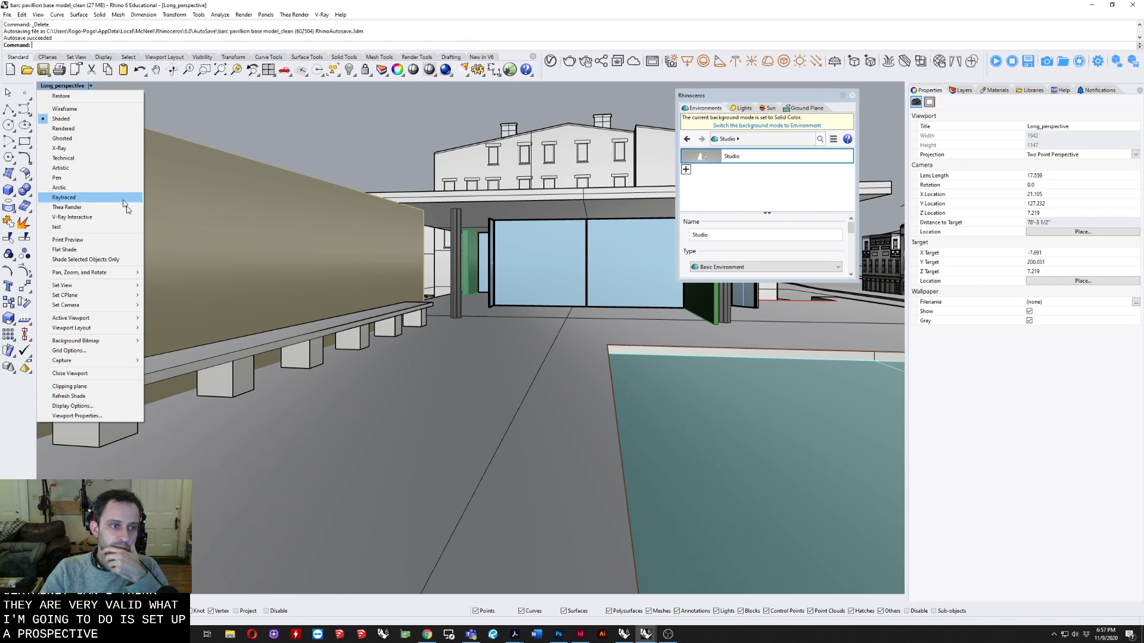
mouse_move(122, 286)
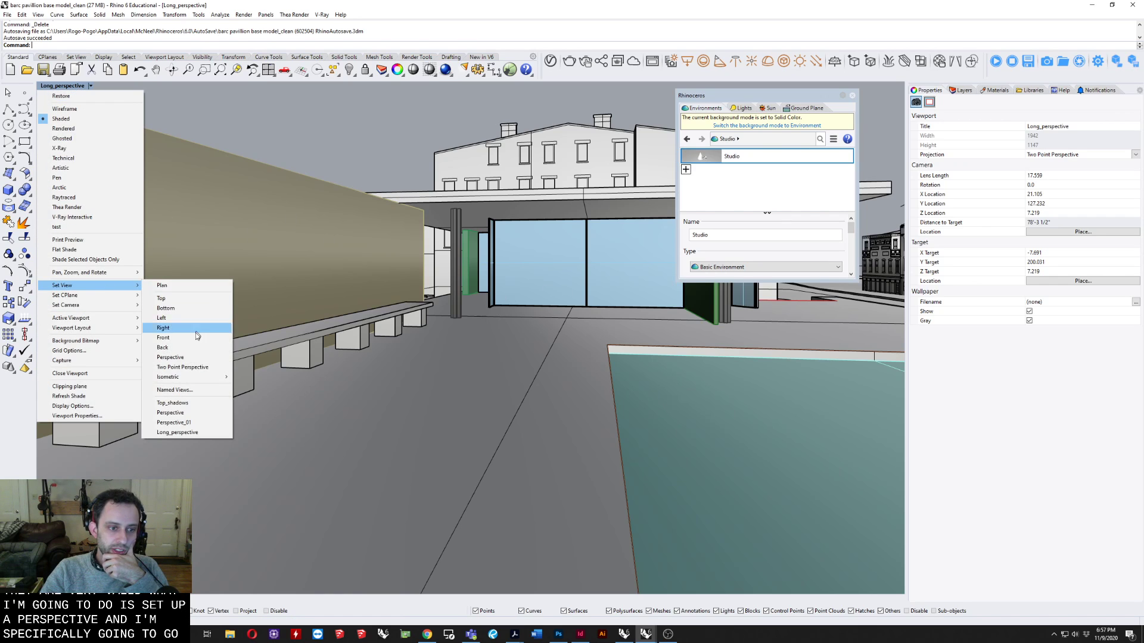
click(182, 367)
shift+right_drag(555, 138, 648, 217)
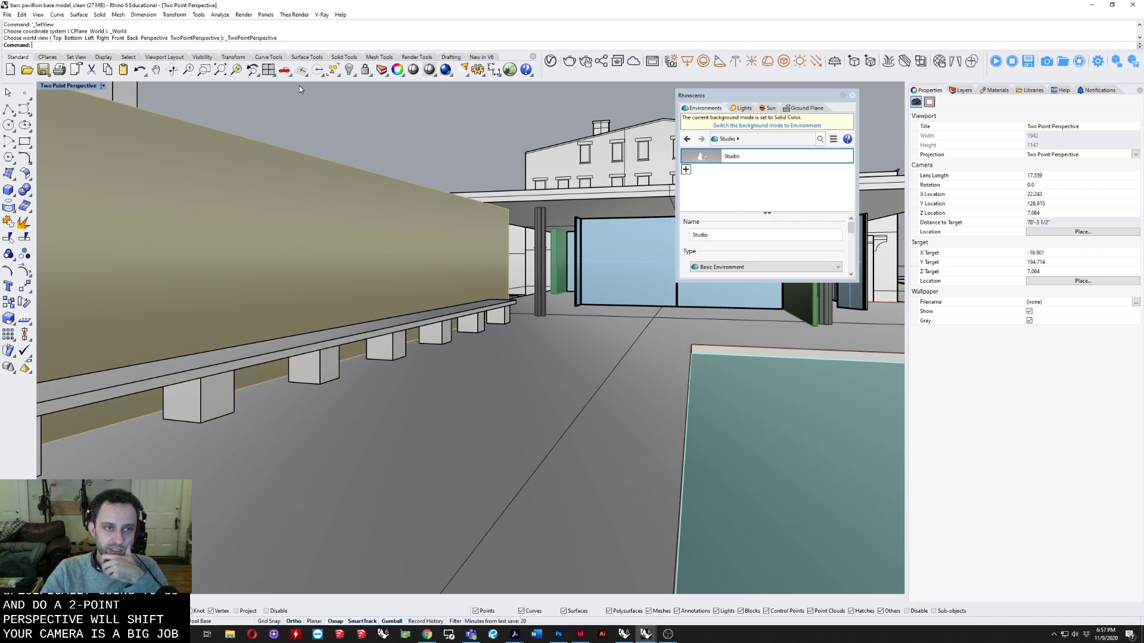
Return to the four-view layout, show the whole site in the top view, and move the floating Environments panel clear of the perspective view.
double_click(83, 86)
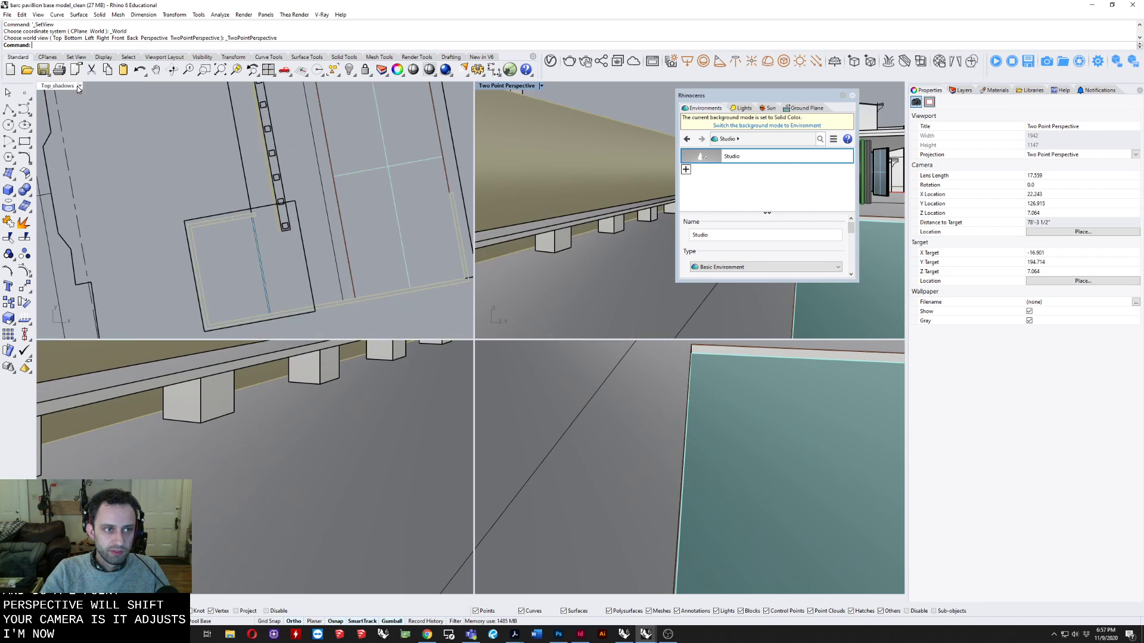
scroll(327, 222, down, 11)
right_drag(328, 222, 276, 286)
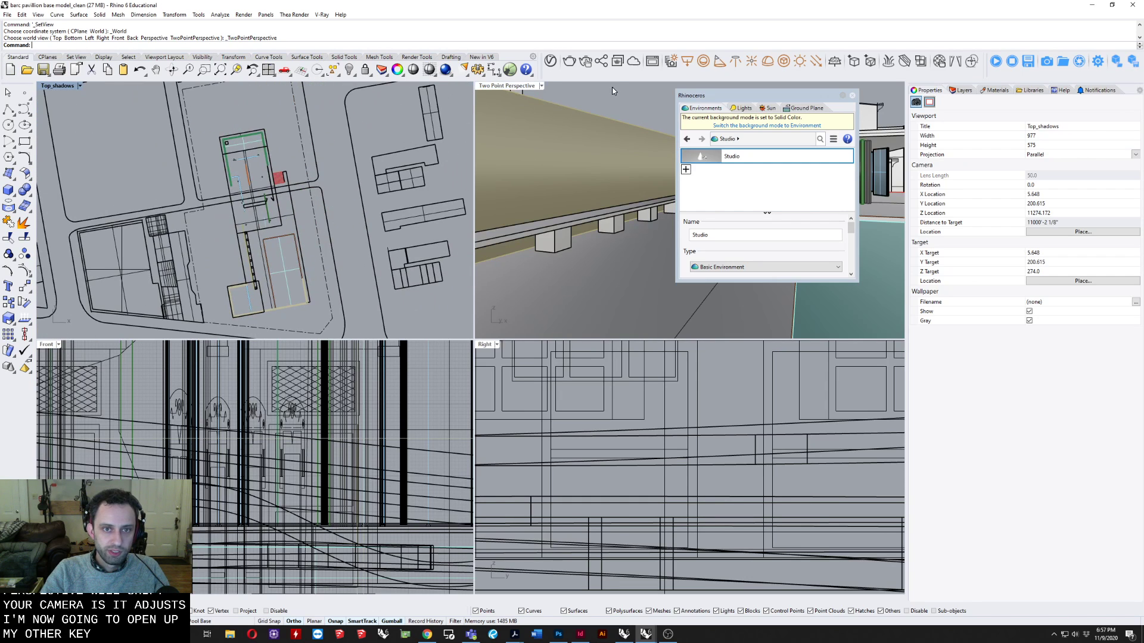
click(496, 88)
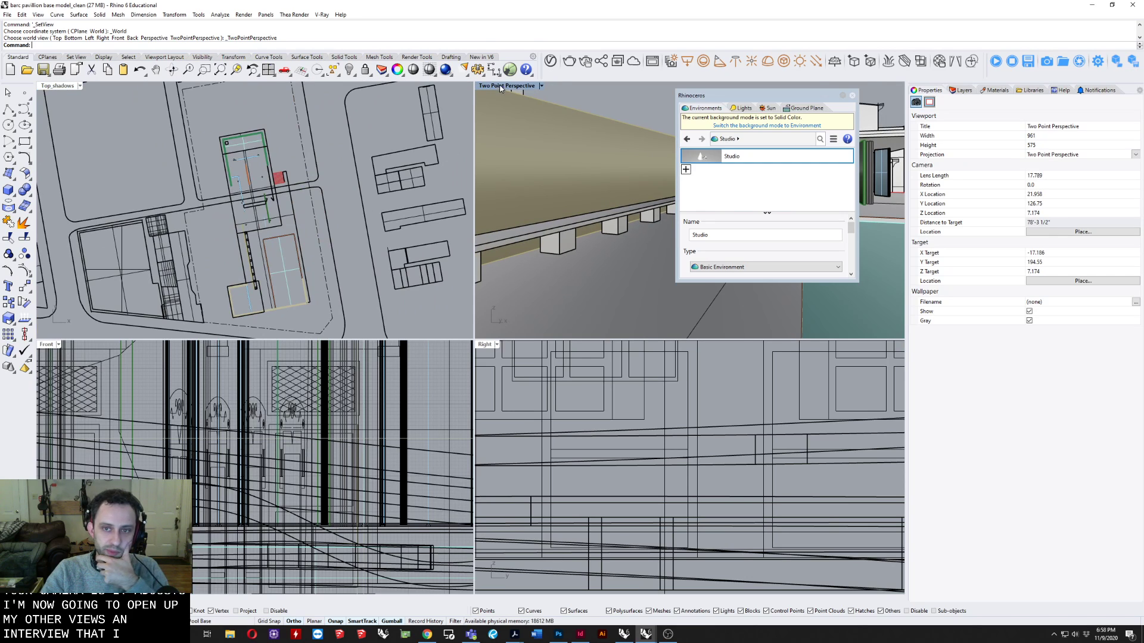
drag(754, 95, 735, 355)
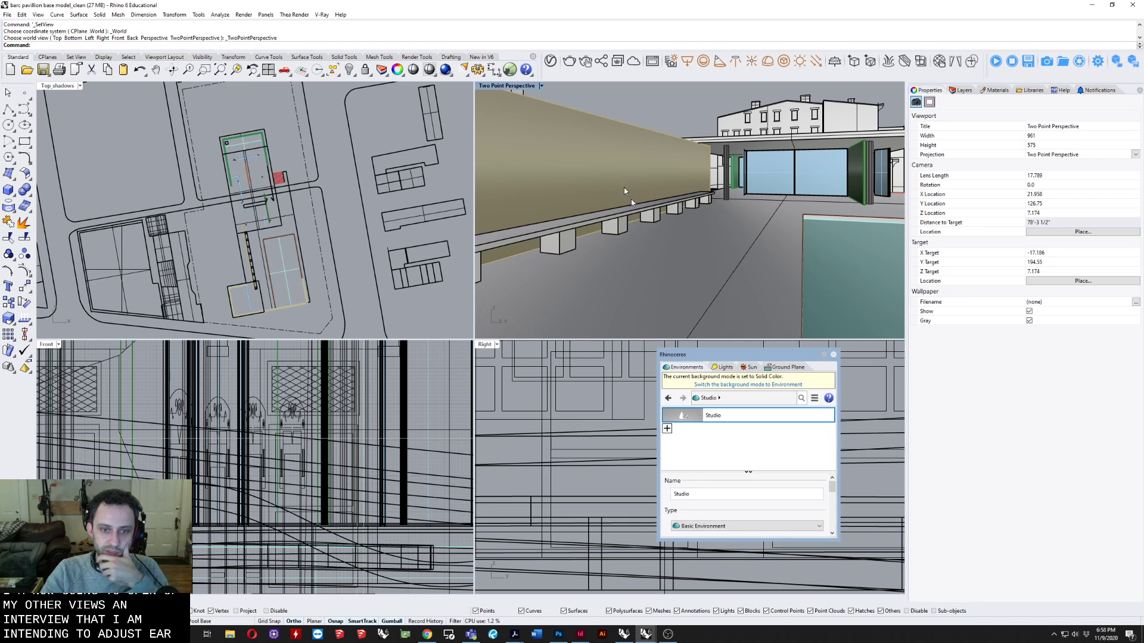
Show the camera of the Two Point Perspective viewport as an object in the other views.
click(499, 86)
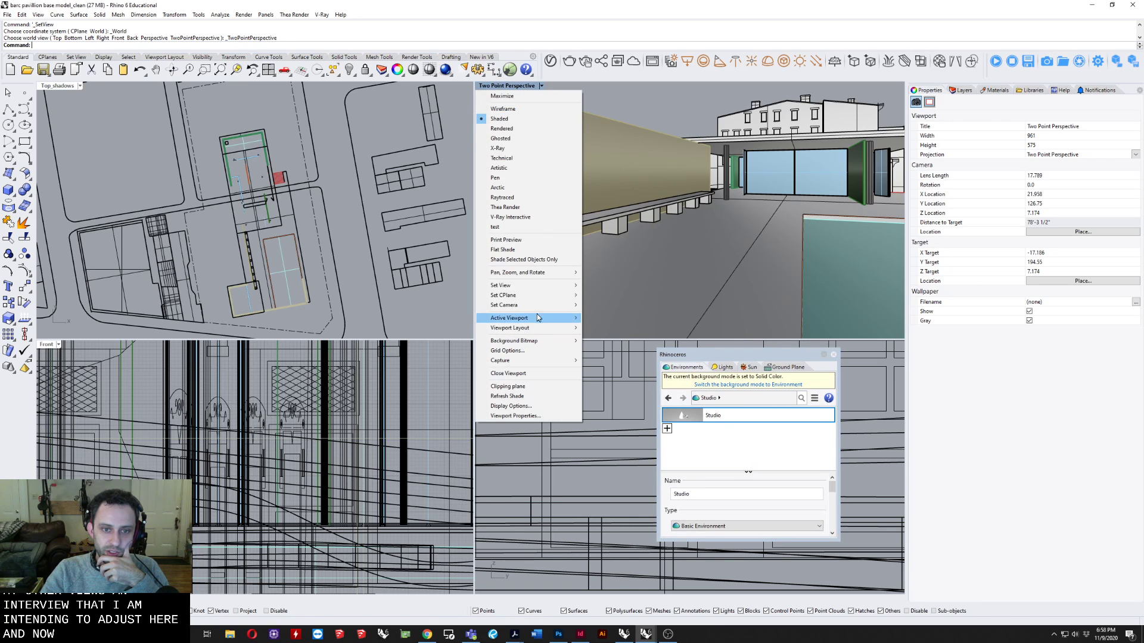
mouse_move(537, 307)
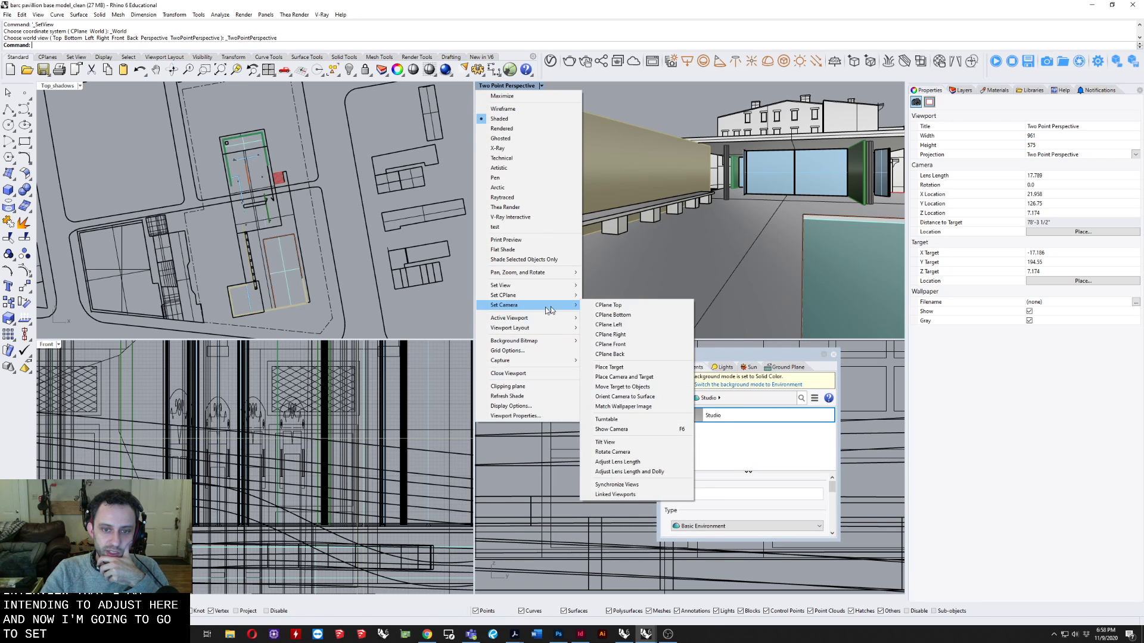
click(632, 437)
scroll(268, 298, up, 5)
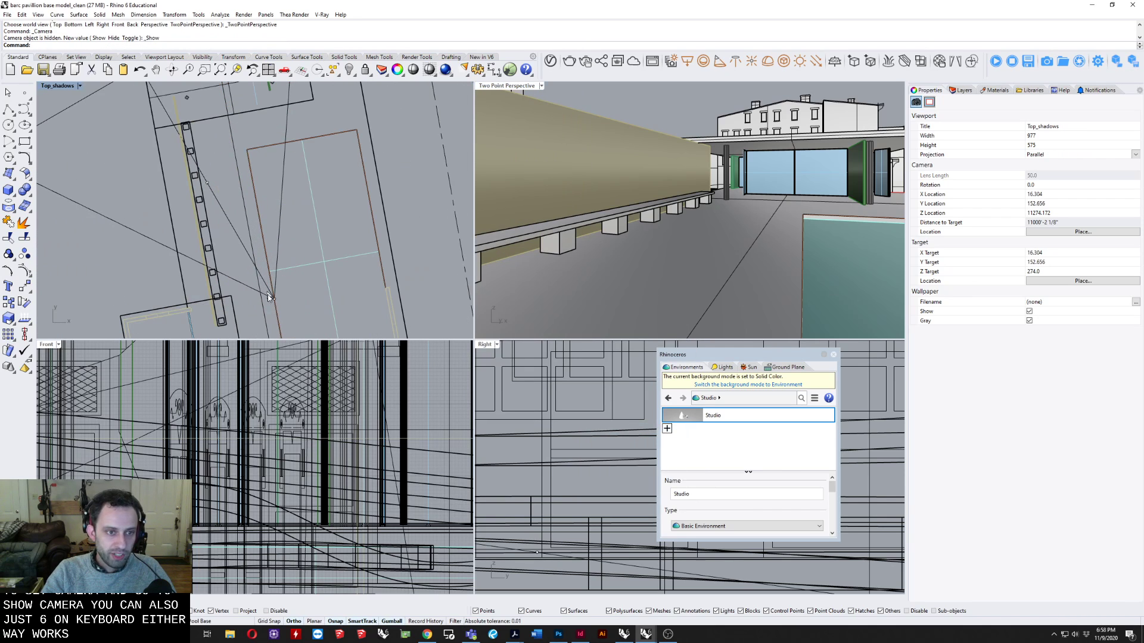
Move the camera's location point sideways toward the pool in the Top_shadows view.
click(274, 298)
scroll(282, 300, up, 2)
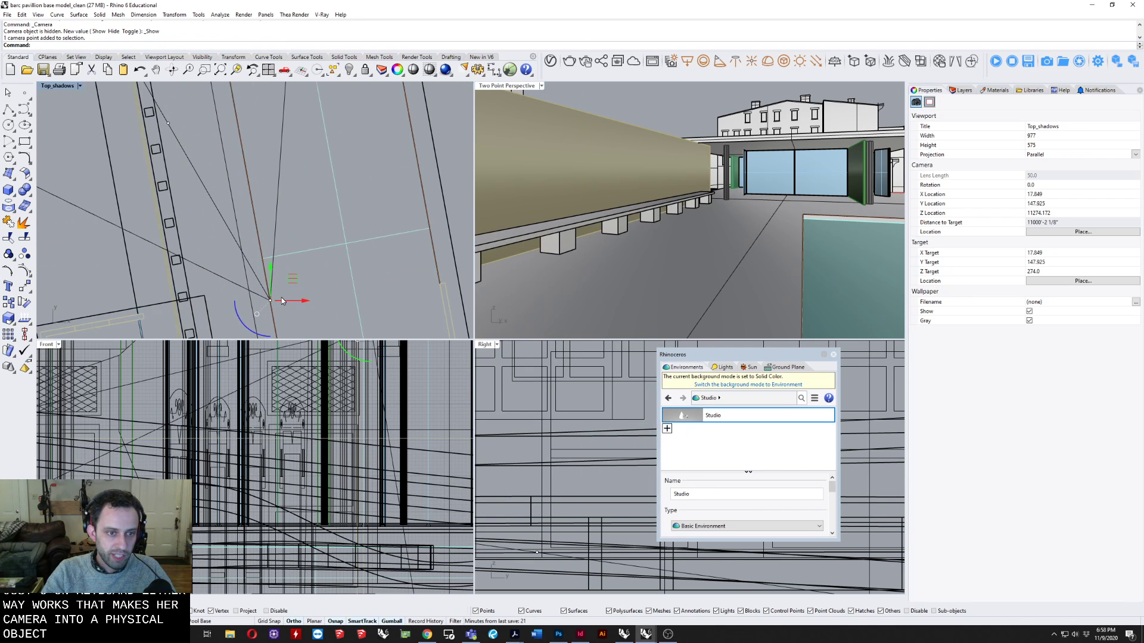
text(m)
key(Return)
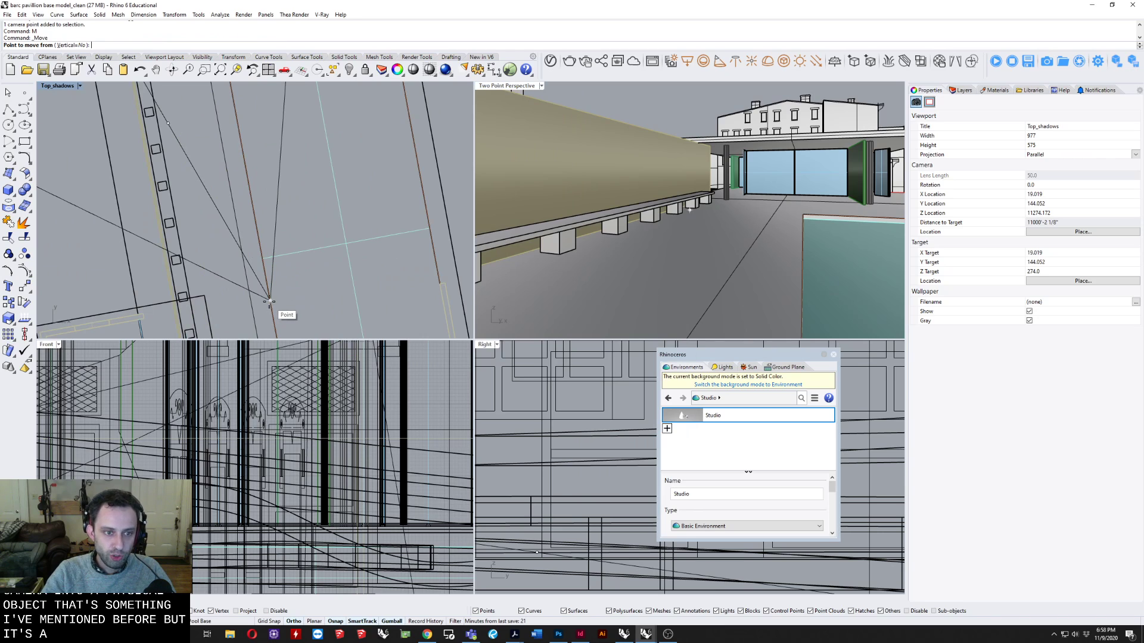
click(269, 302)
click(310, 300)
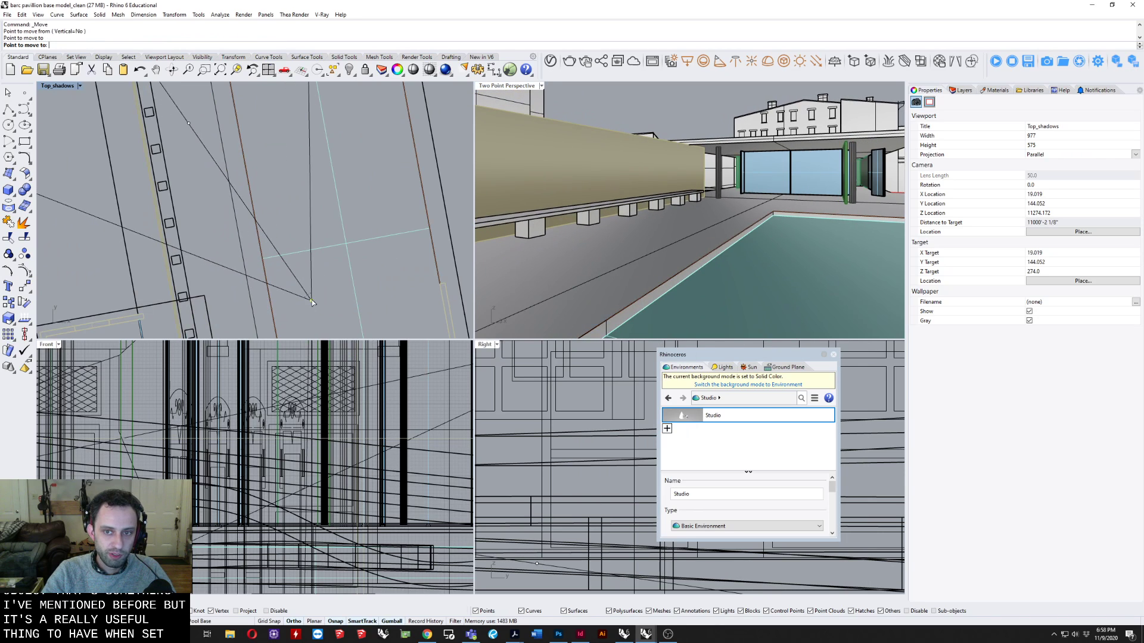
Snap the camera's location point to the ground at the pool edge in the top view, and raise it 5.5' in the front view.
text(m)
key(Return)
click(311, 300)
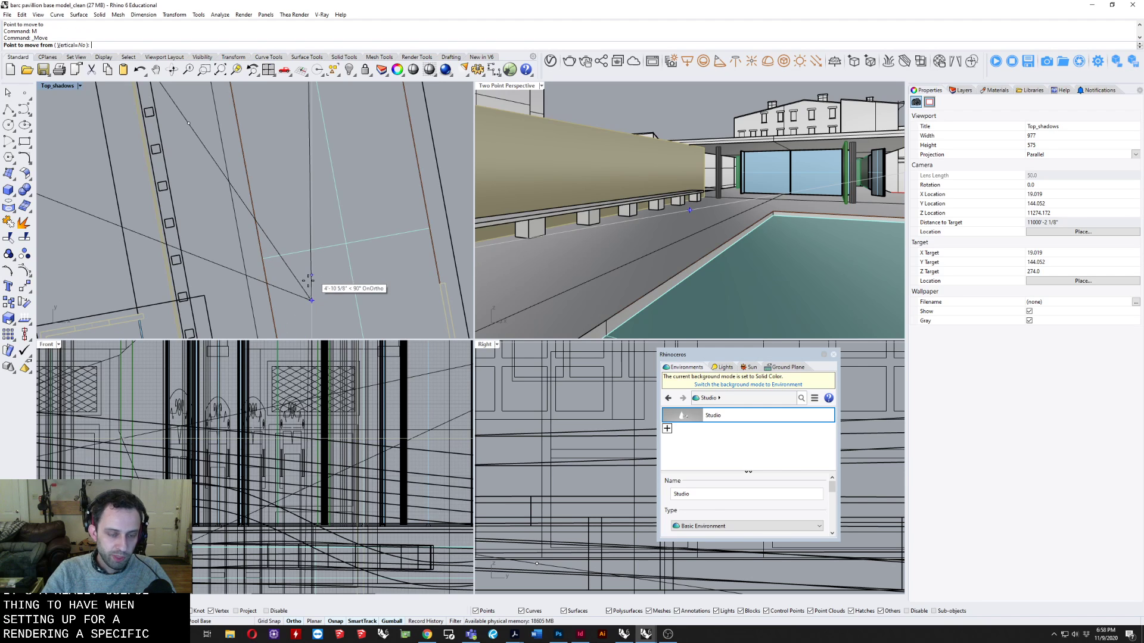
key(ctrl+z)
click(312, 300)
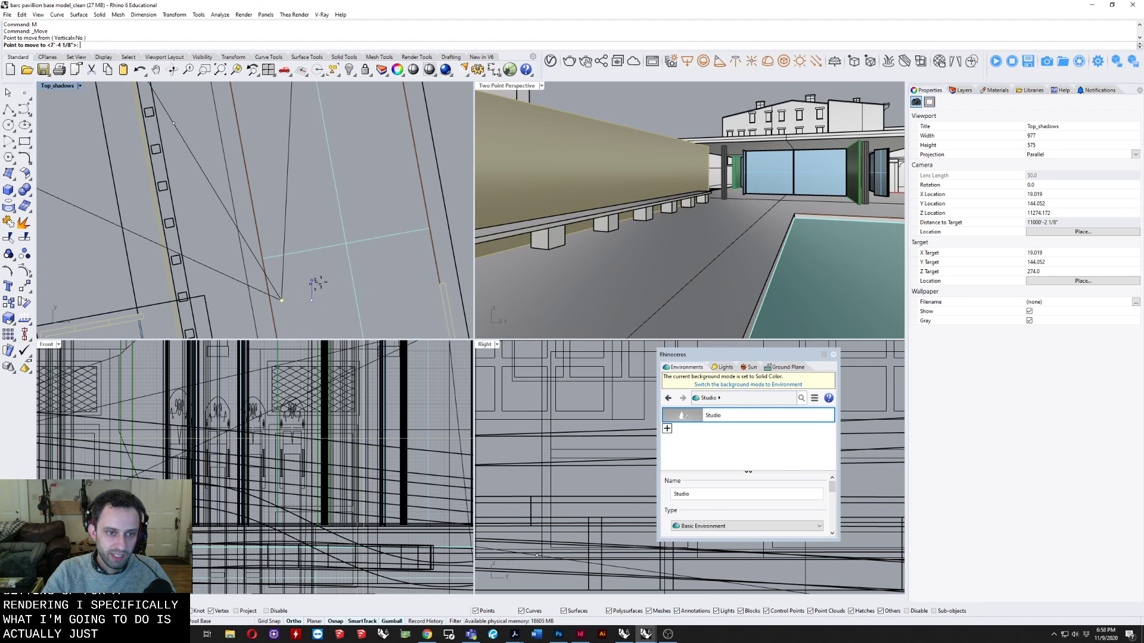
scroll(329, 301, down, 3)
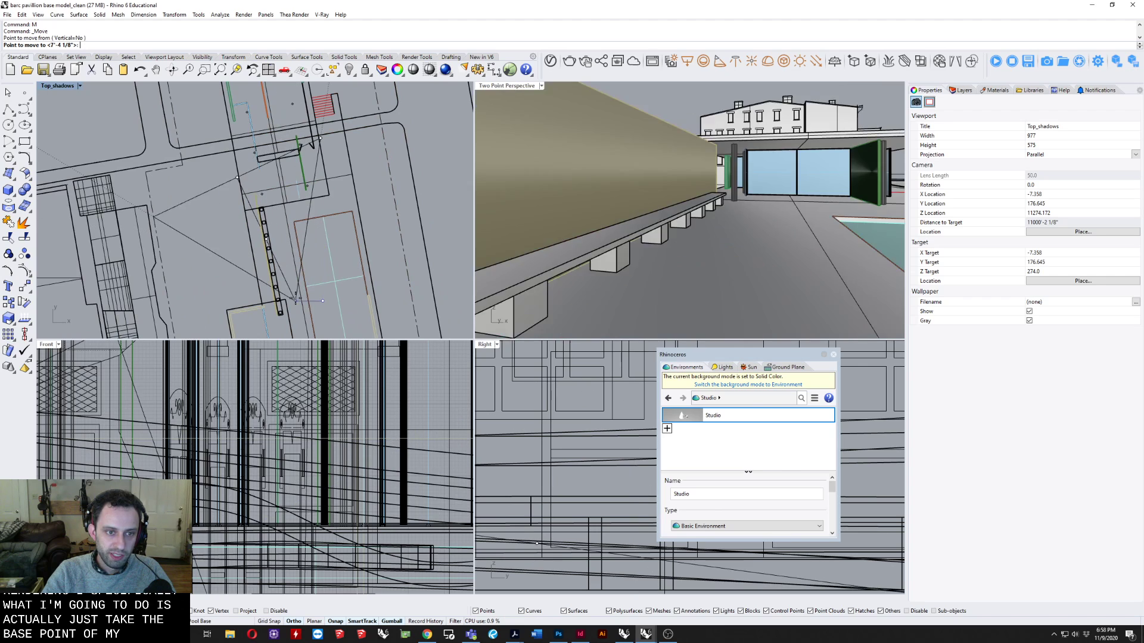
click(311, 302)
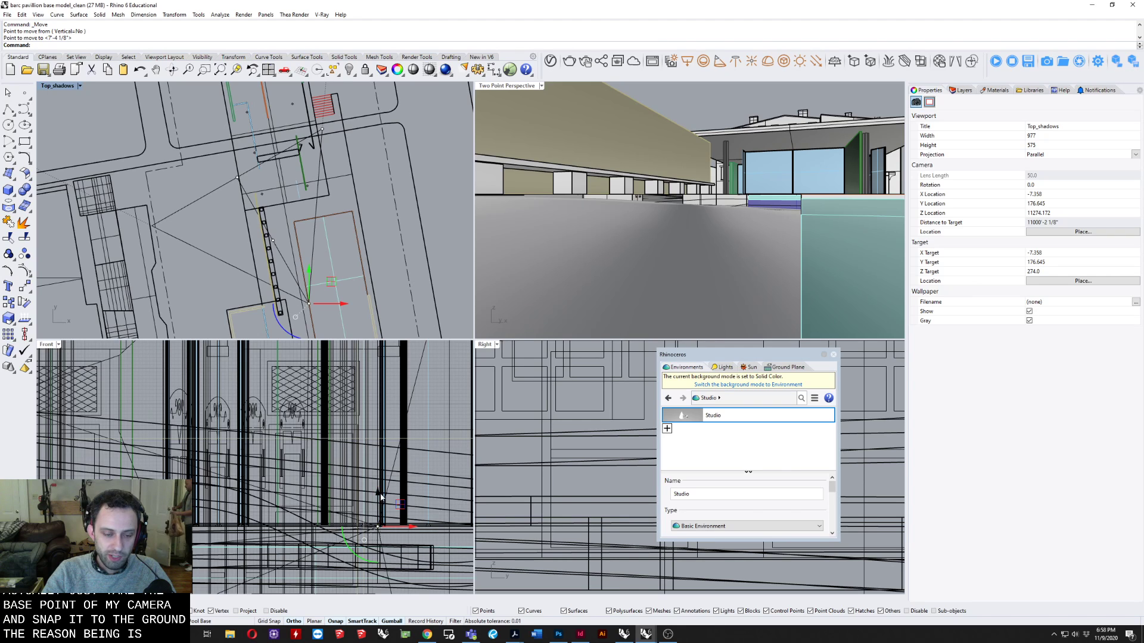
click(365, 482)
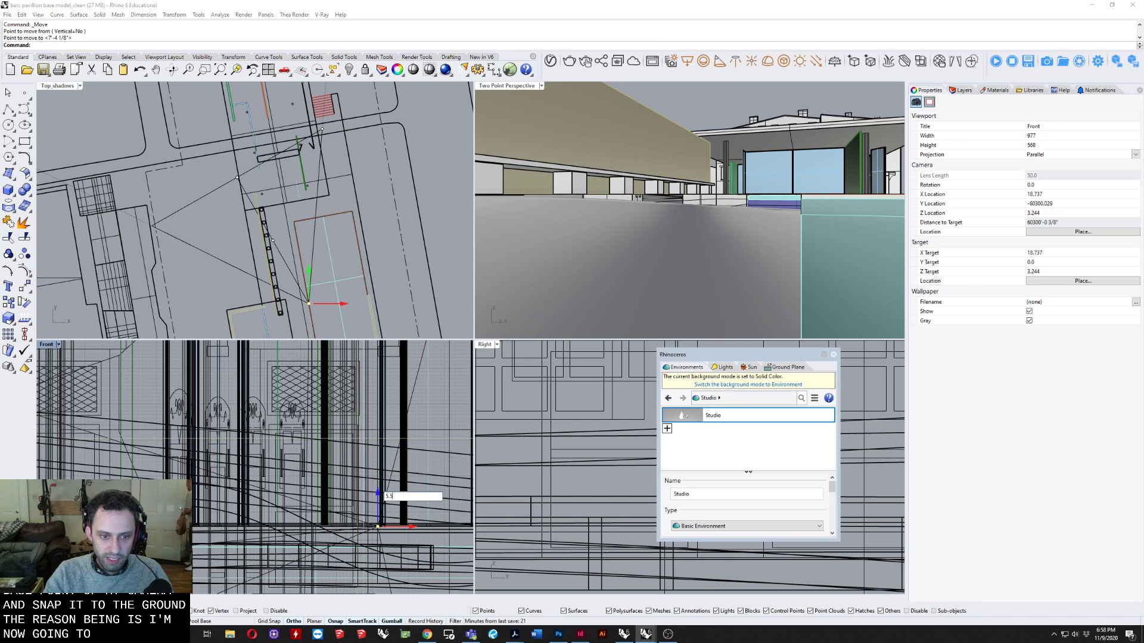
text(5.5')
key(Return)
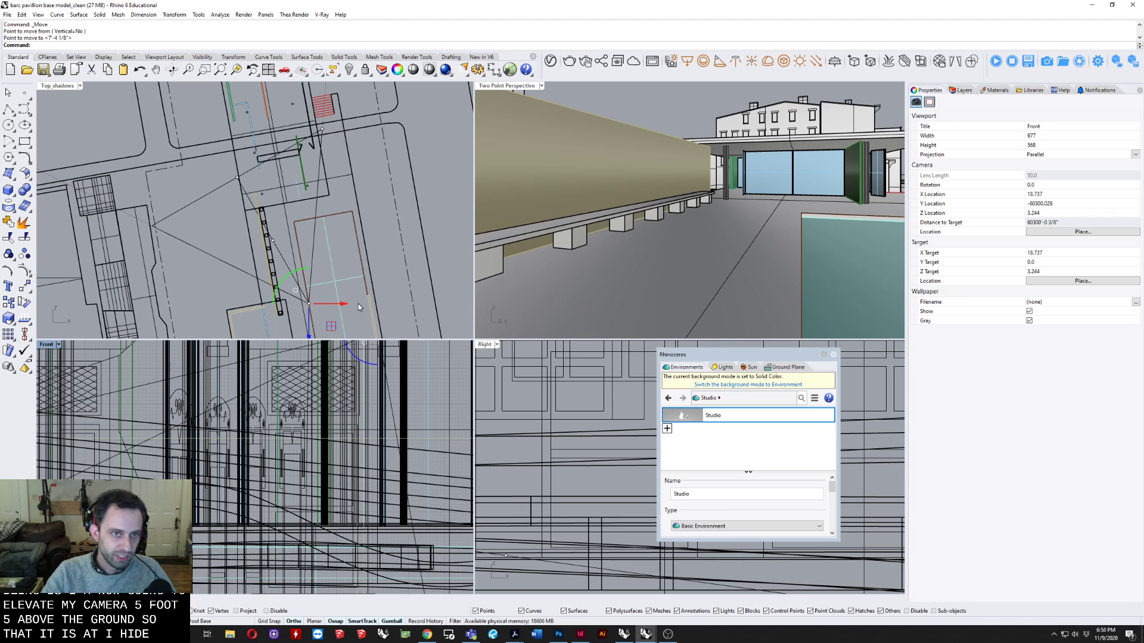
Try to rotate the camera in the perspective view, and undo the accidental drag of the long wall.
right_click(171, 72)
drag(713, 145, 819, 136)
drag(645, 161, 586, 174)
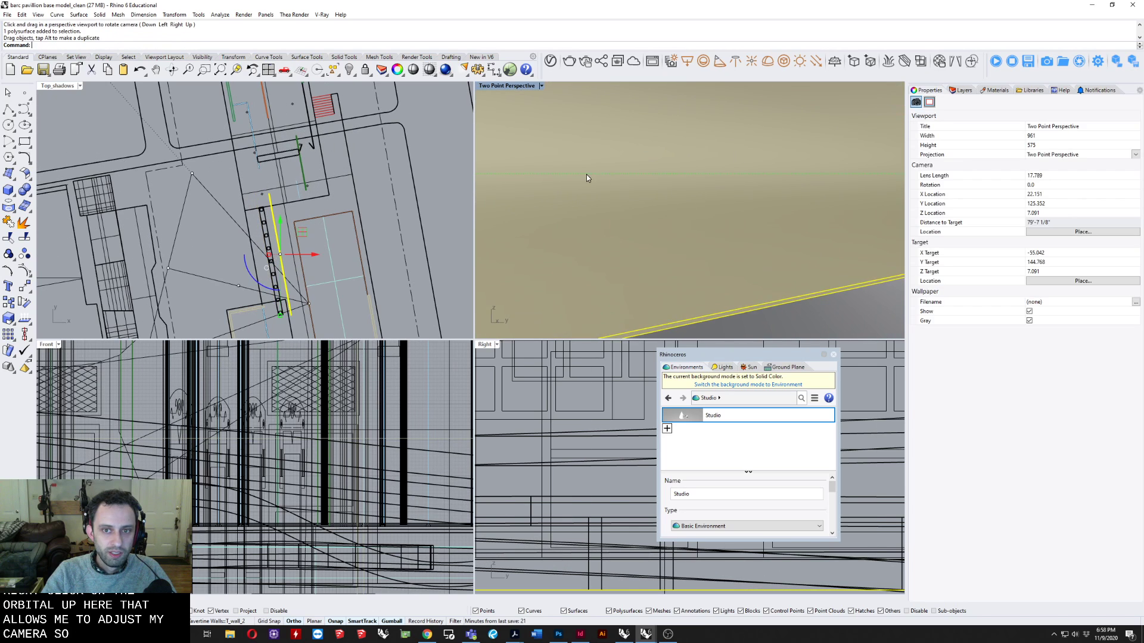
key(ctrl+z)
right_drag(710, 180, 730, 180)
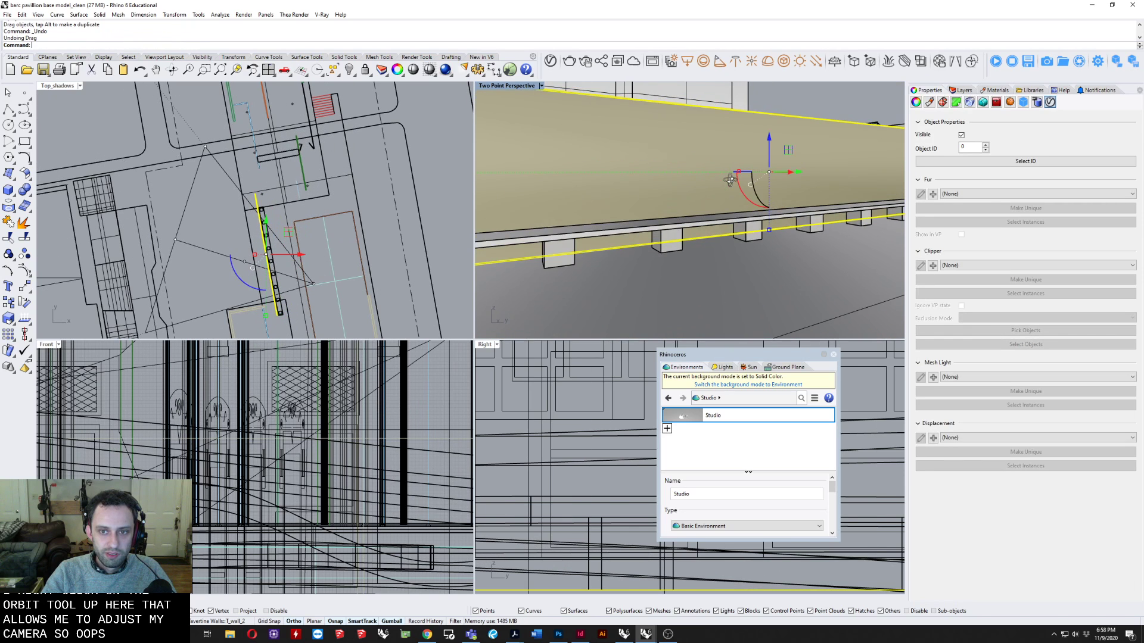
Snap the shifted camera location point back onto the ground at the pool edge and raise it 5.5' again.
scroll(312, 295, up, 5)
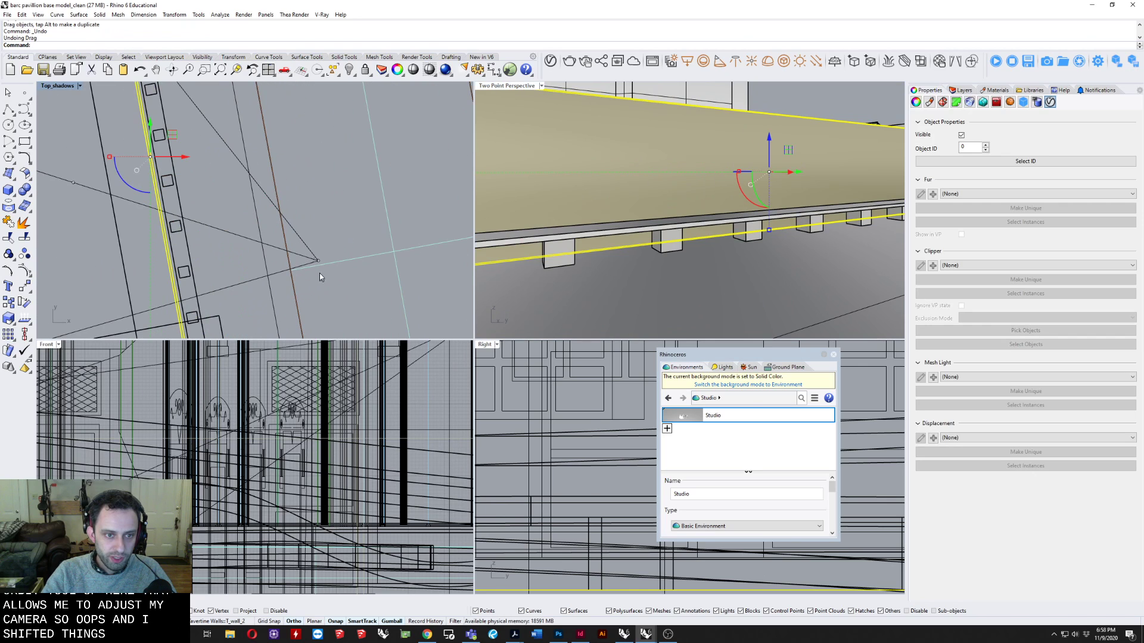
click(319, 262)
text(m)
key(Return)
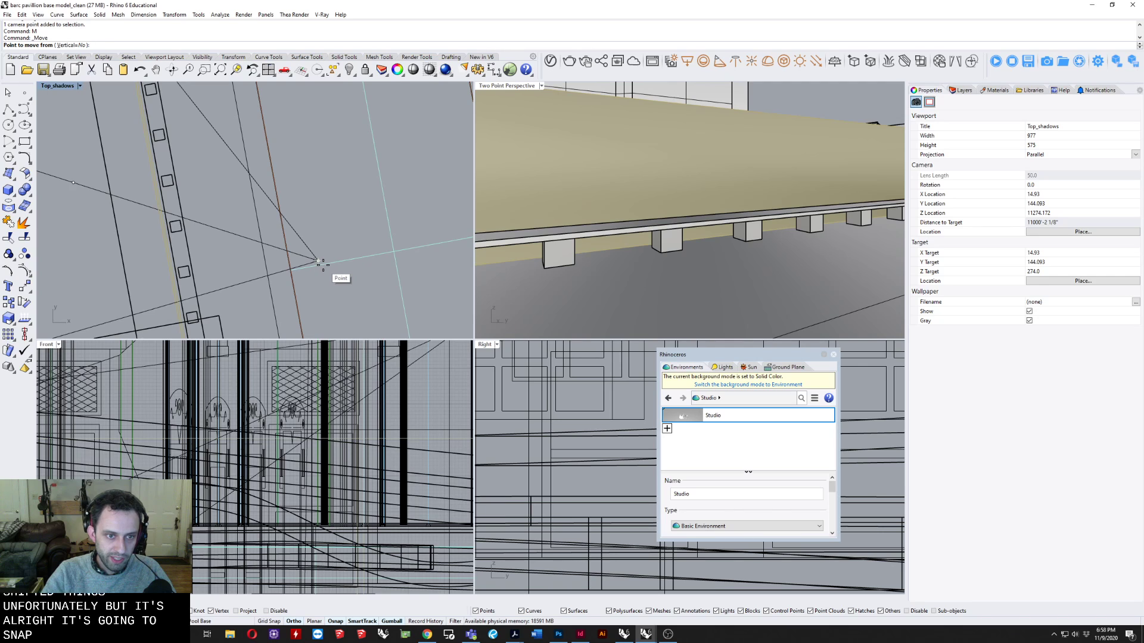
click(318, 261)
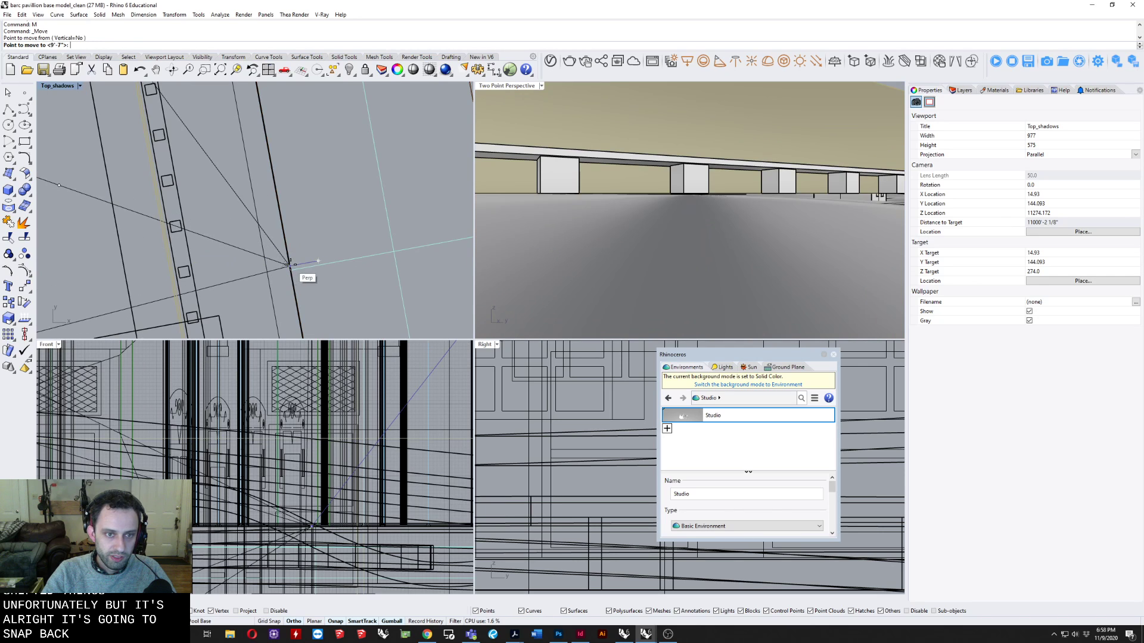
click(290, 266)
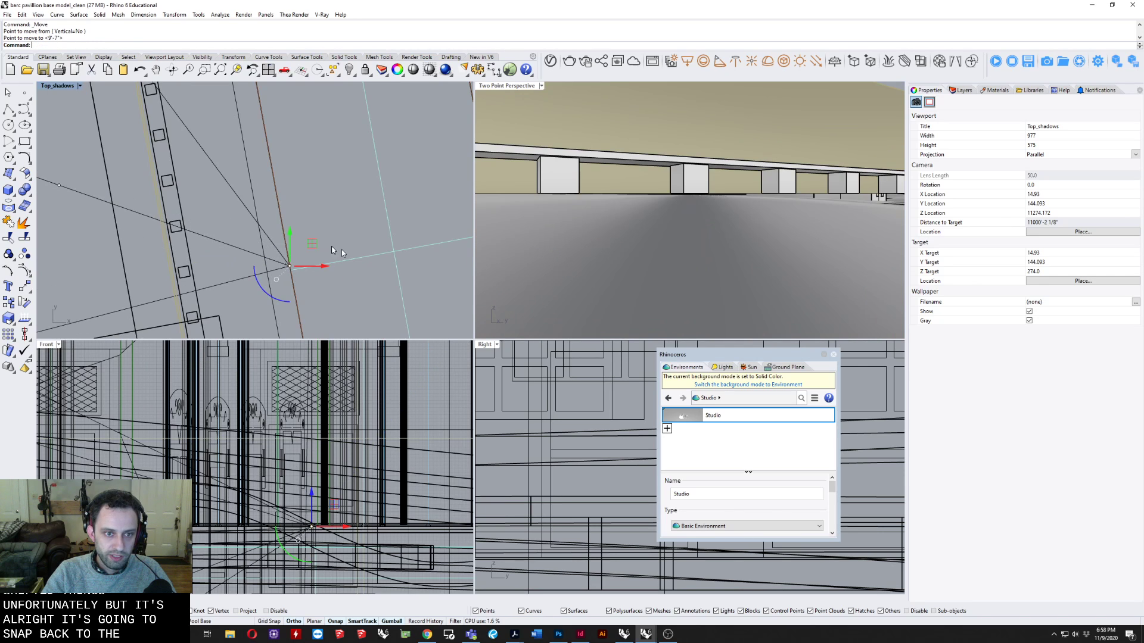
click(311, 494)
text(5.5)
key(Return)
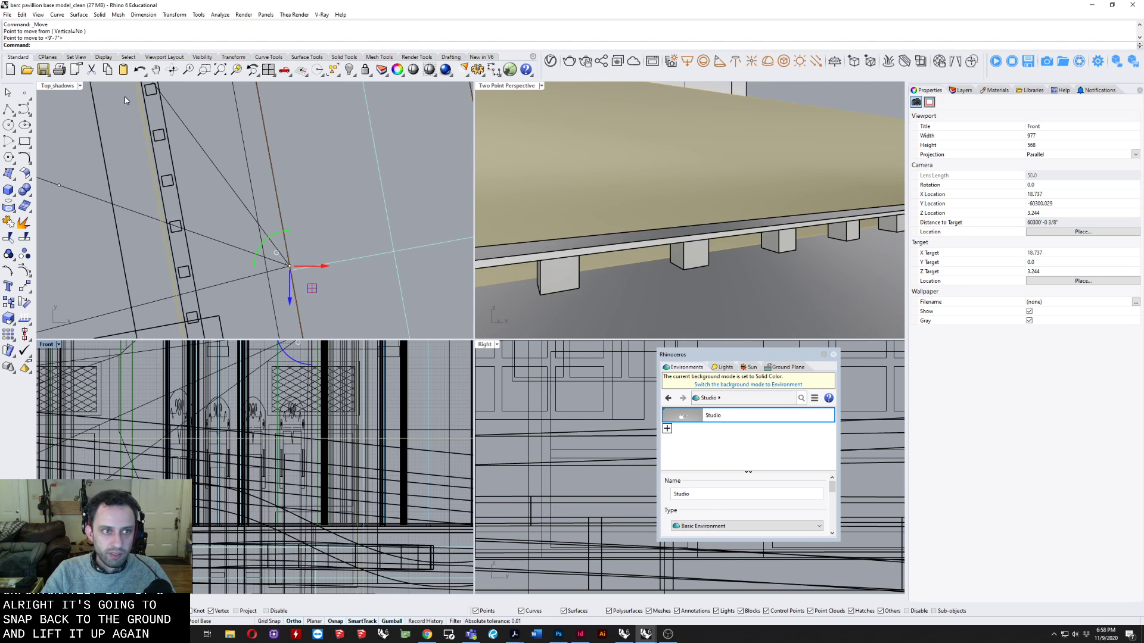
Rotate the camera in the perspective view to look straight at the glazed pavilion, with the bench and pool on either side.
right_click(170, 73)
drag(788, 176, 740, 177)
click(739, 178)
click(807, 105)
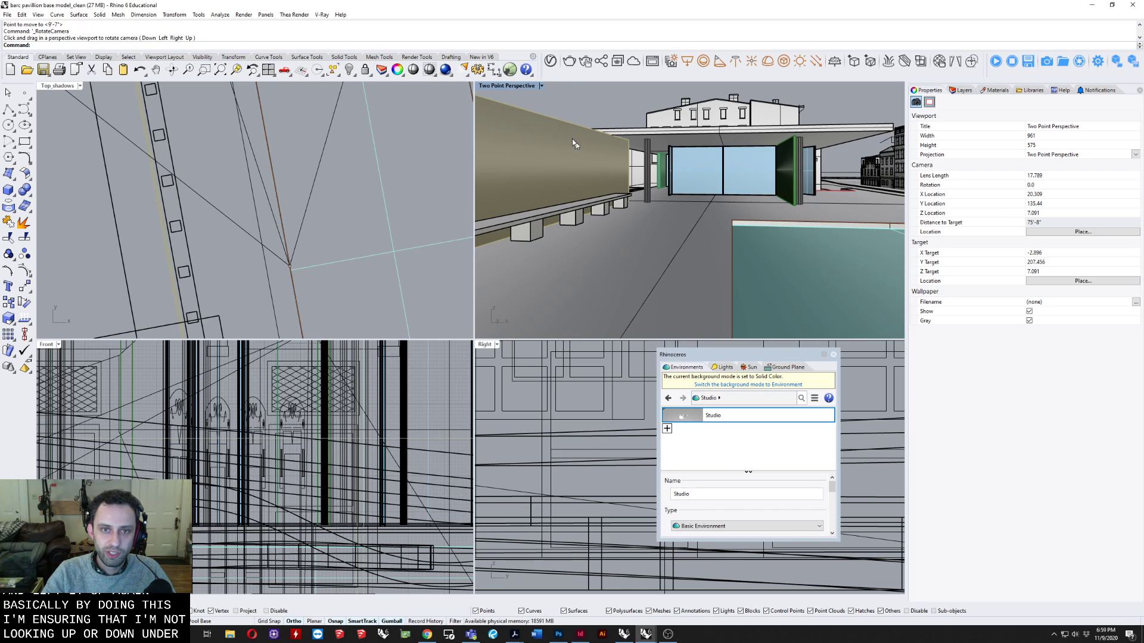
Raise the selected camera point in the Right view to shift the two-point perspective framing upward, including more sky above the pavilion.
scroll(284, 277, down, 2)
scroll(321, 484, down, 5)
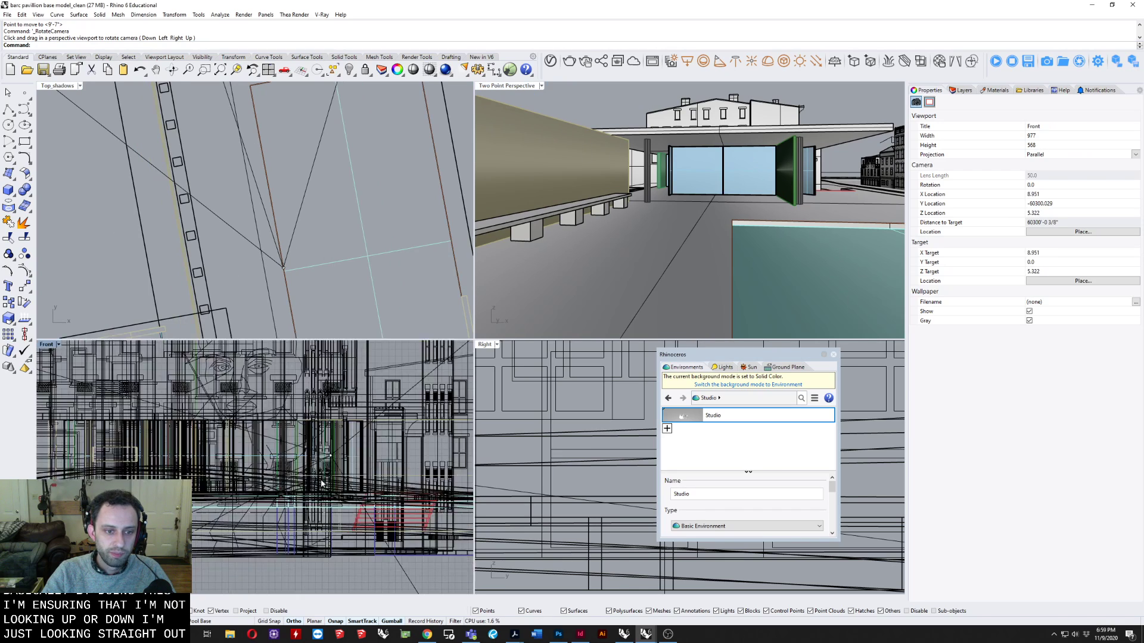
scroll(321, 484, down, 4)
scroll(581, 448, down, 5)
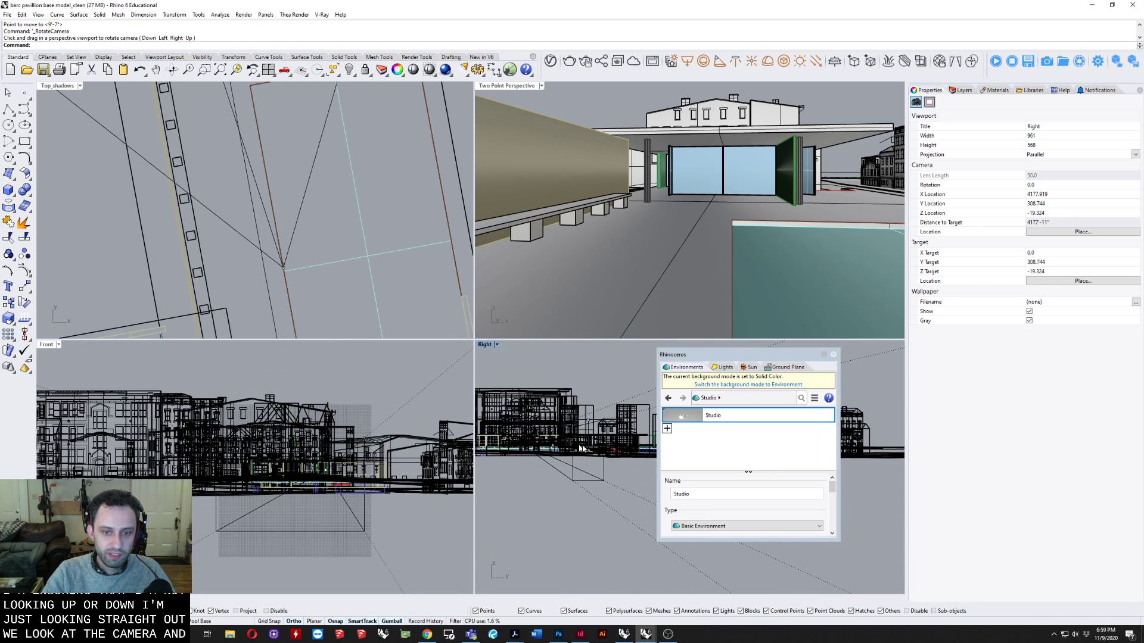
scroll(580, 448, up, 6)
click(567, 459)
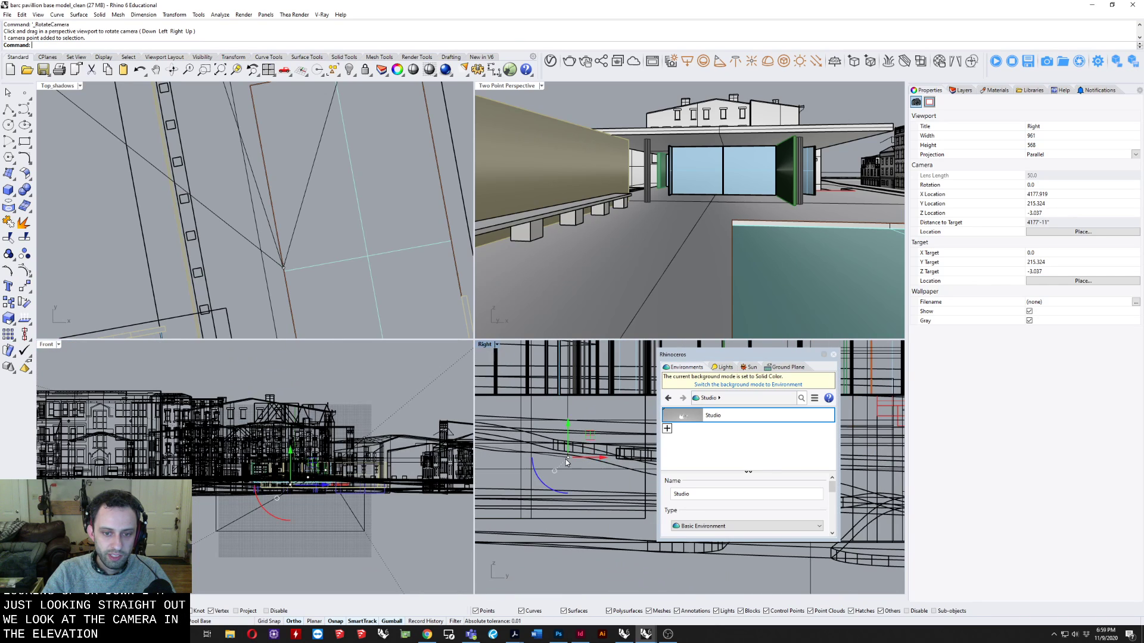
drag(568, 434, 569, 365)
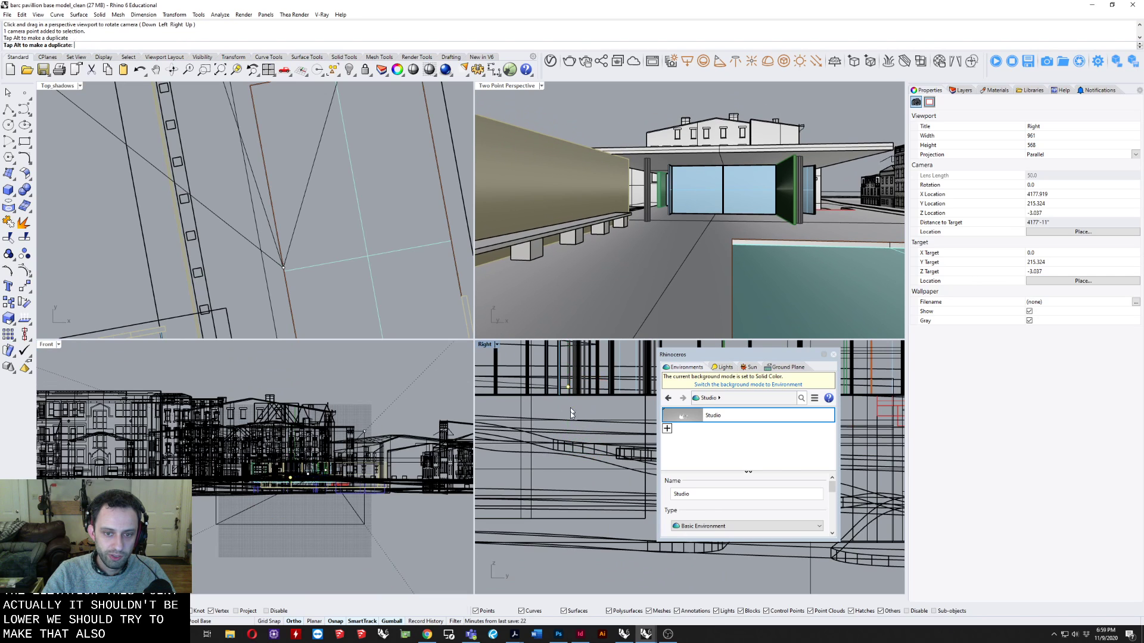
right_drag(570, 412, 595, 502)
scroll(595, 502, down, 4)
drag(591, 434, 587, 387)
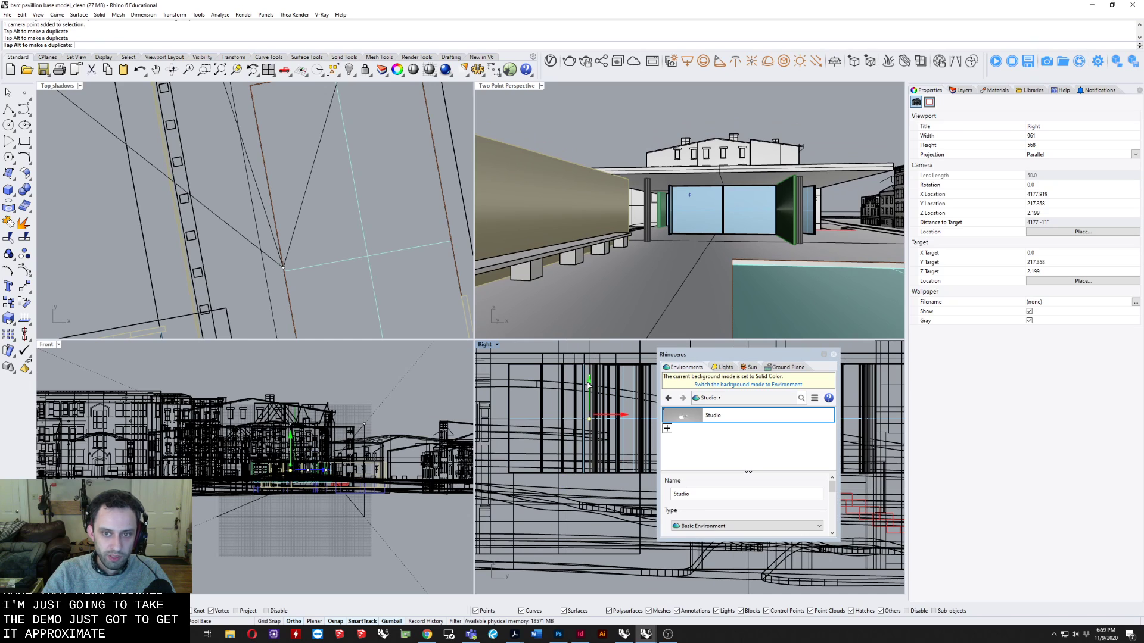
click(476, 219)
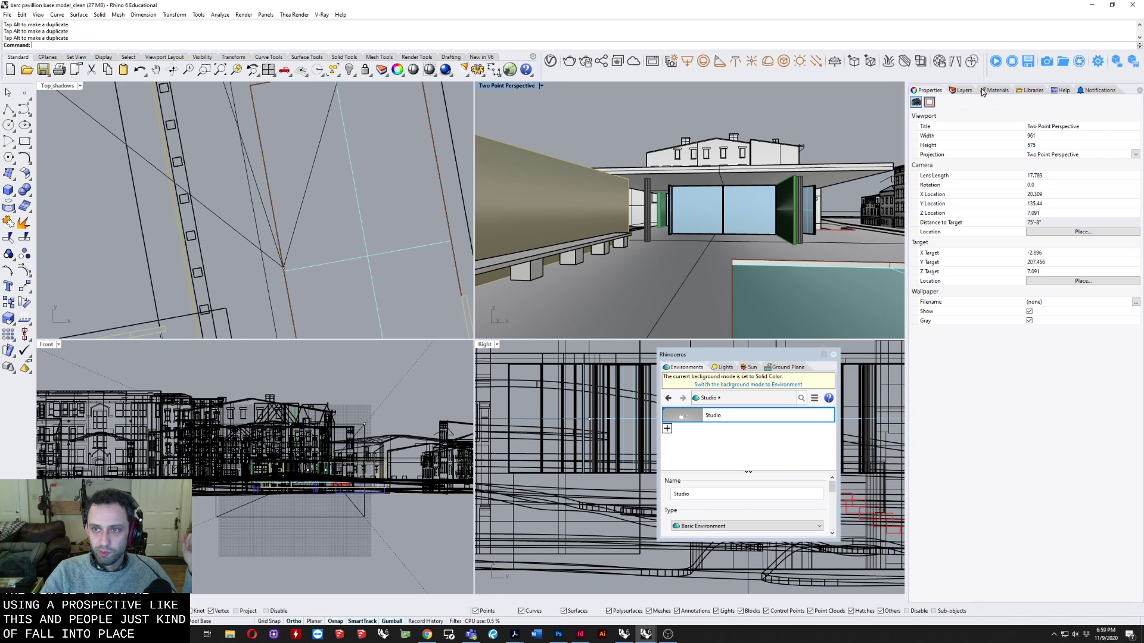
Save the Two Point Perspective viewport as a named view called "something".
click(506, 85)
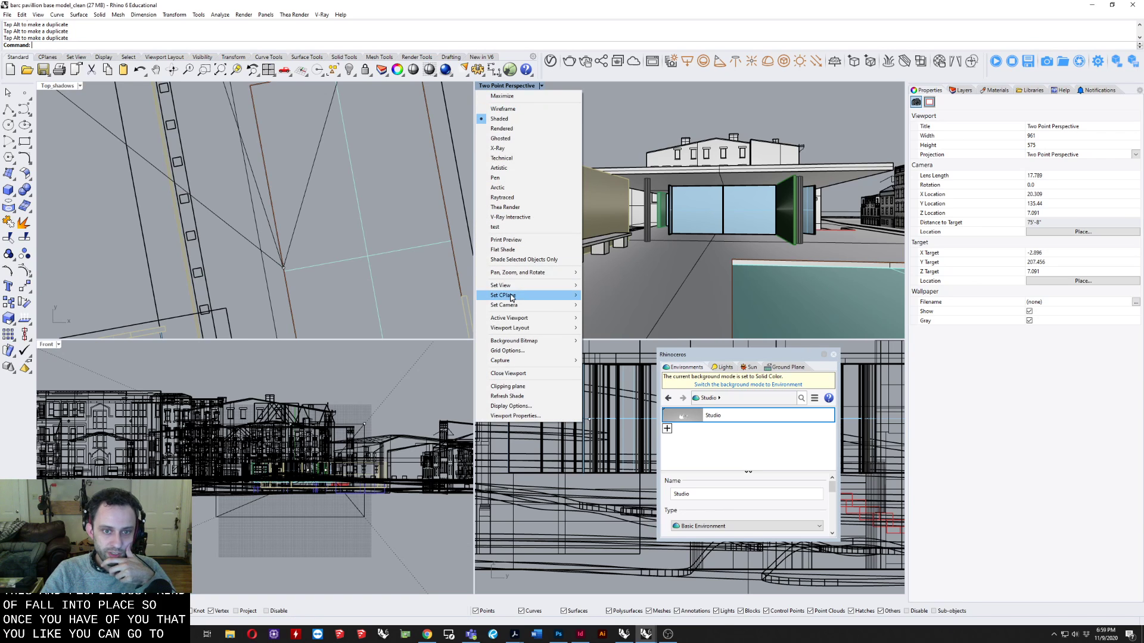
mouse_move(536, 286)
click(616, 390)
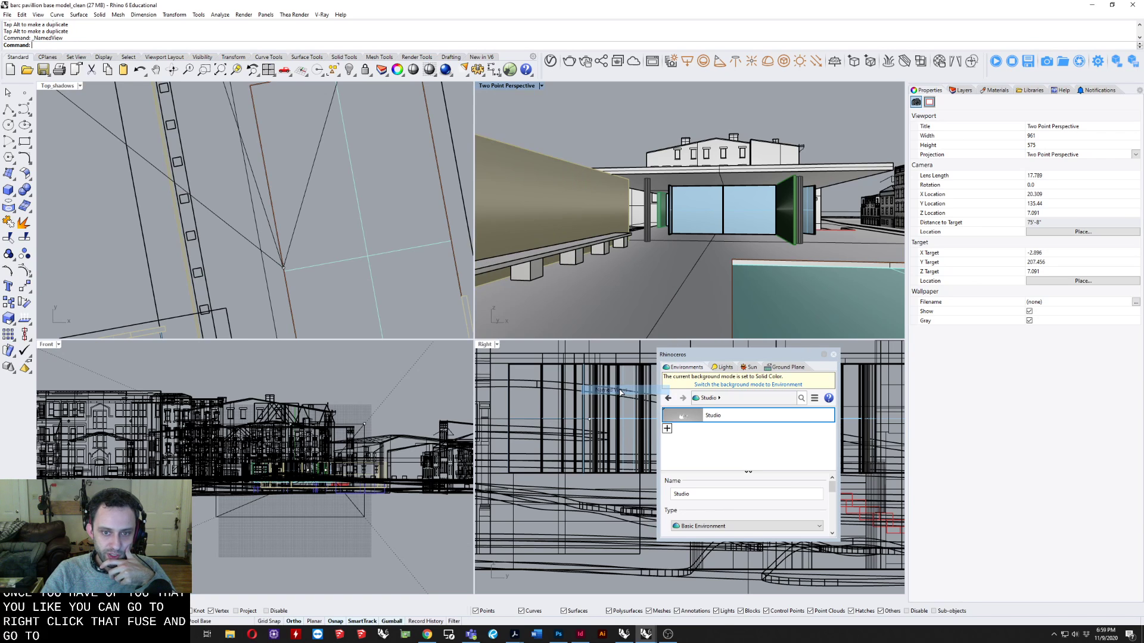
click(617, 404)
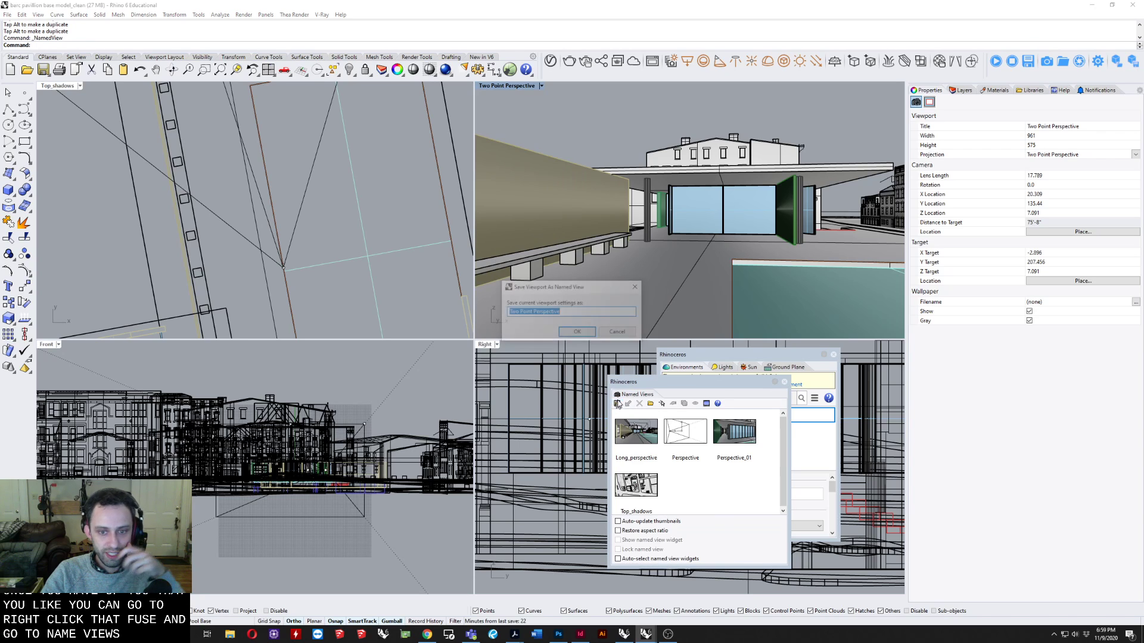
text(something)
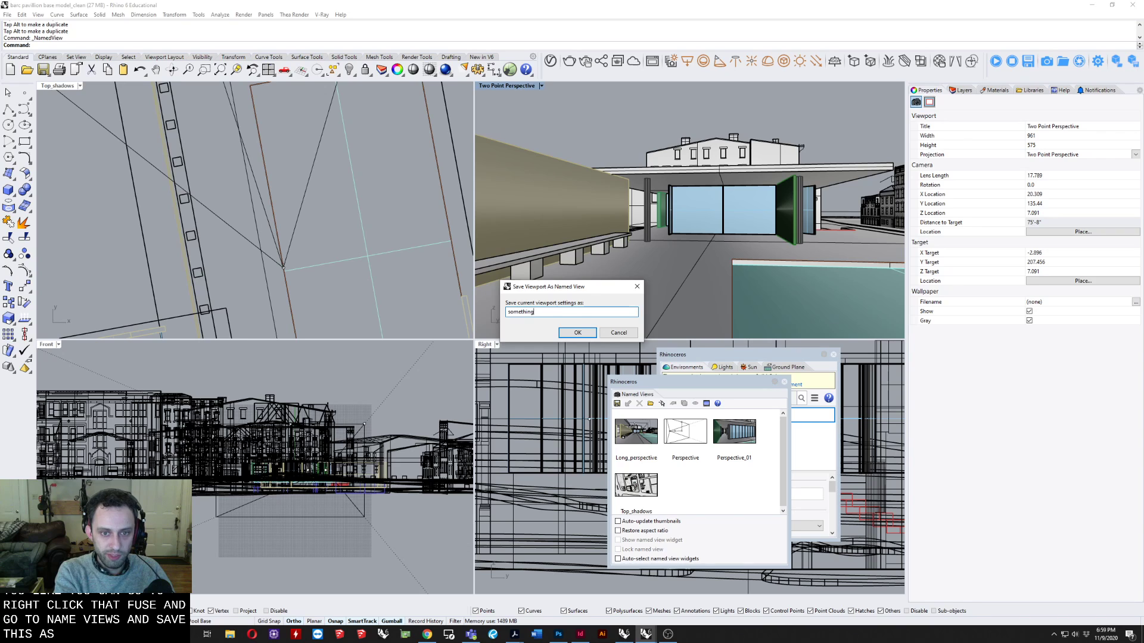
key(Return)
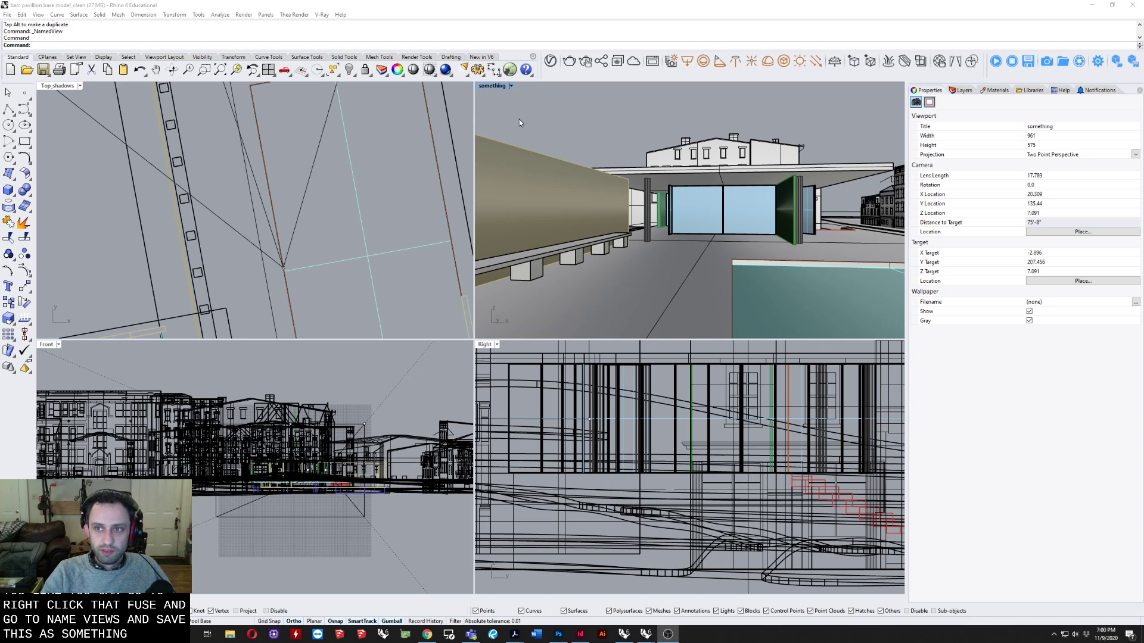
Dock the Named Views panel with the other side panels and remove the Help and Notifications panels from that group.
click(248, 5)
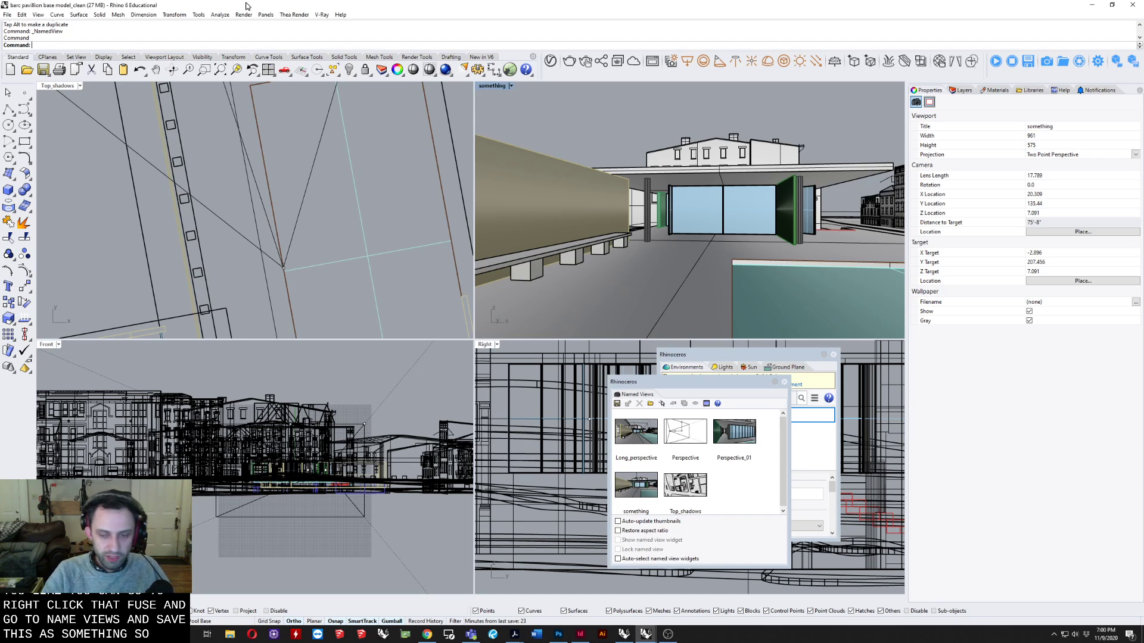
drag(637, 394, 1074, 90)
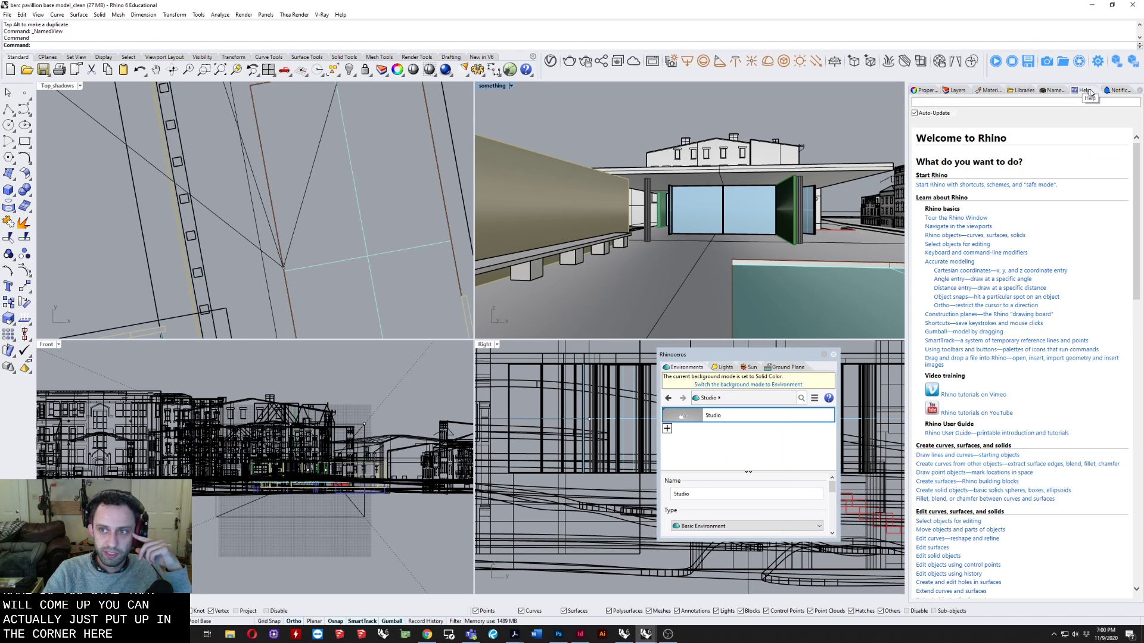
drag(643, 122, 645, 124)
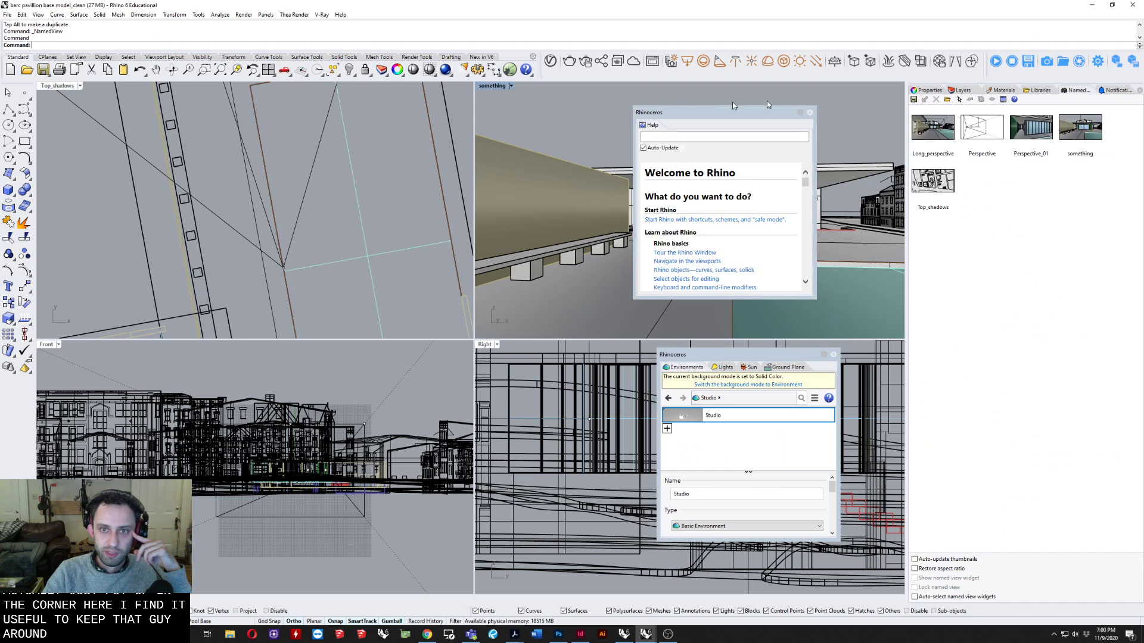
click(808, 113)
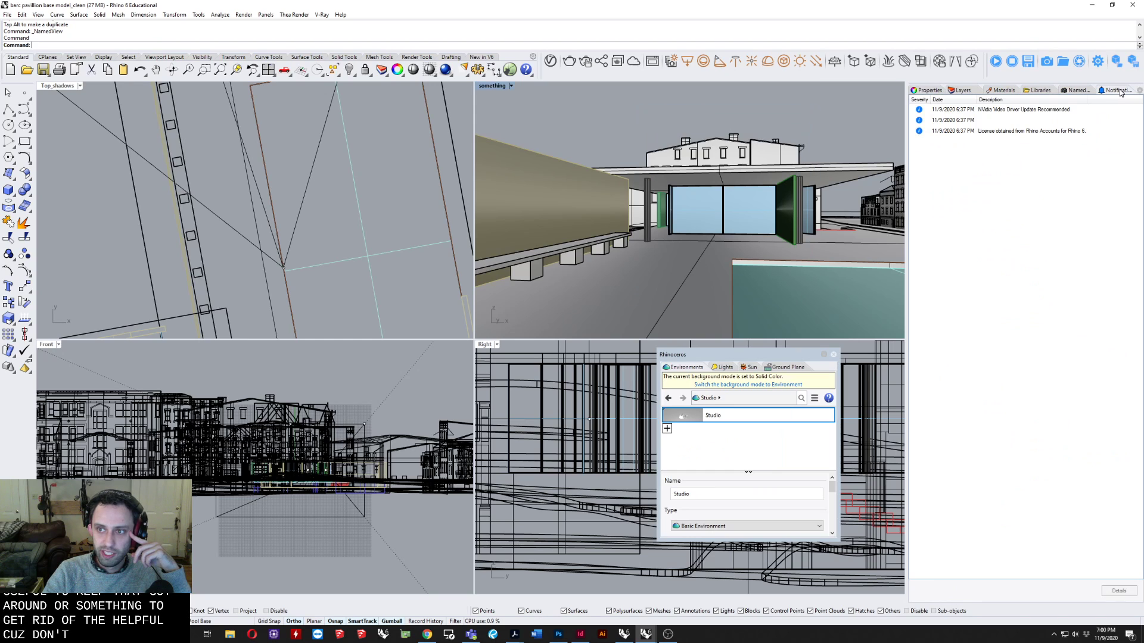
drag(659, 123, 660, 123)
click(825, 115)
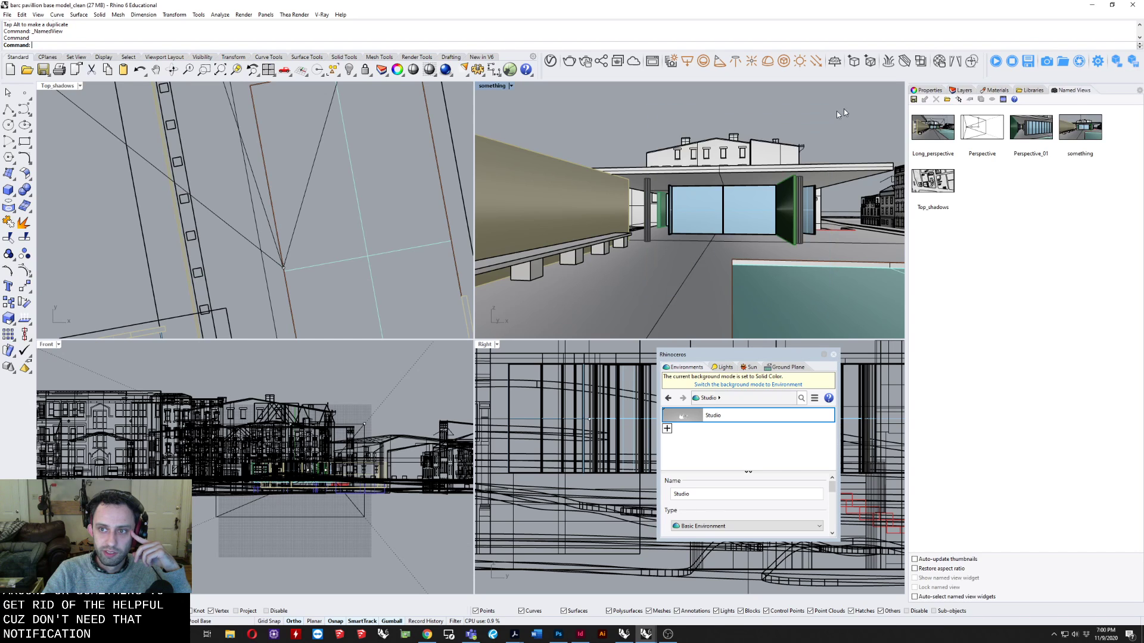
Detach and close the Libraries and Materials panels, keeping Properties, Layers and Named Views docked.
click(1030, 90)
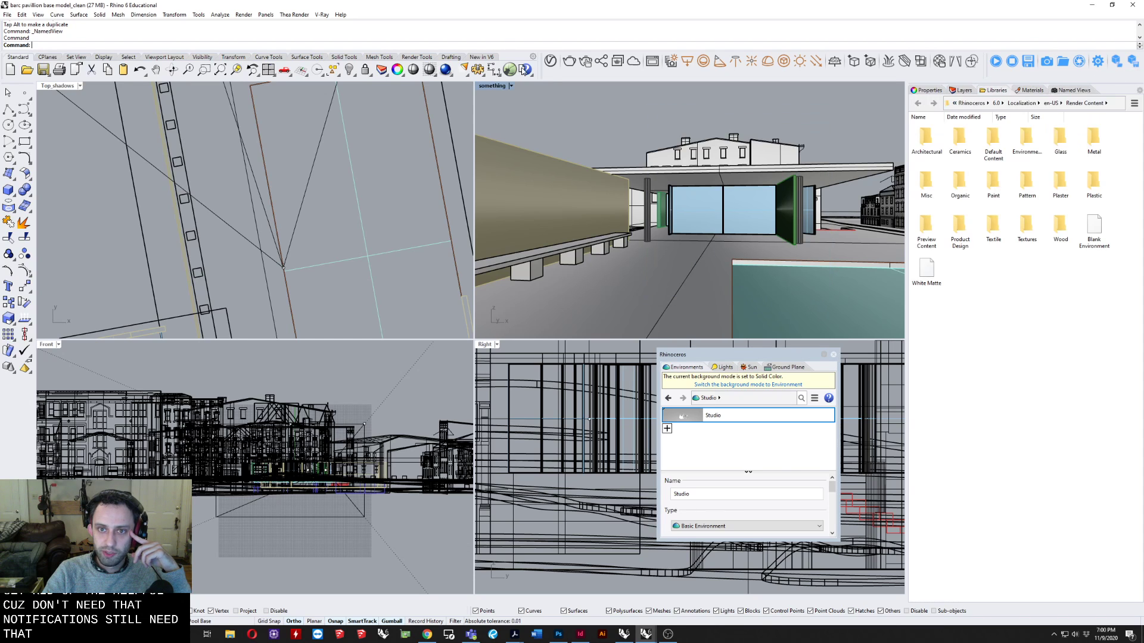
drag(1030, 90, 635, 110)
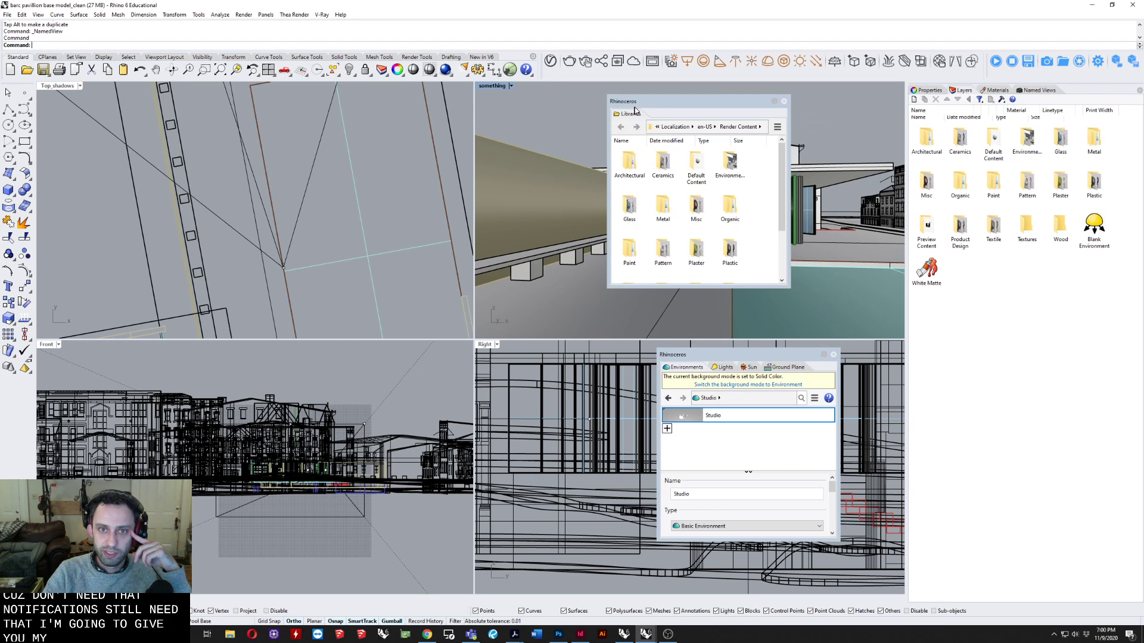
click(784, 101)
click(927, 90)
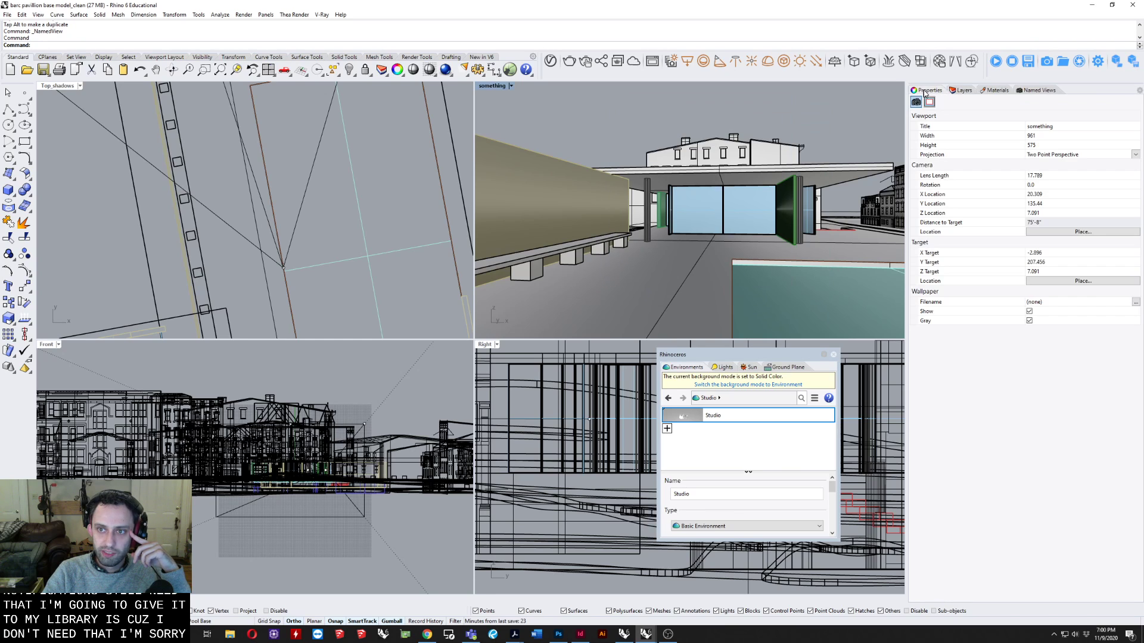
click(961, 90)
click(997, 90)
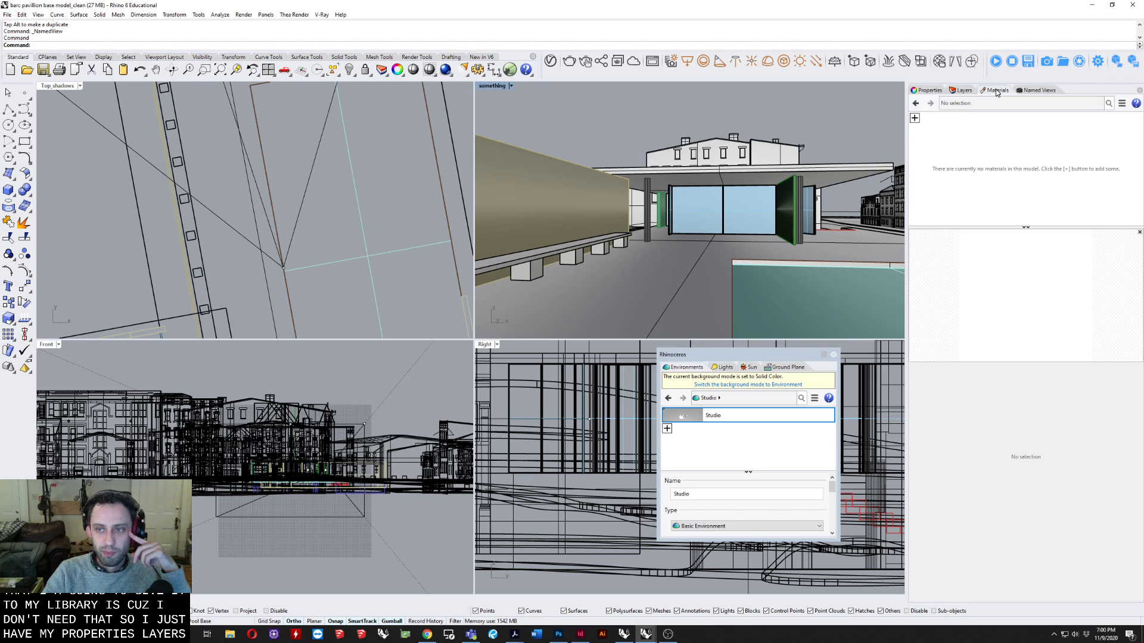
double_click(997, 90)
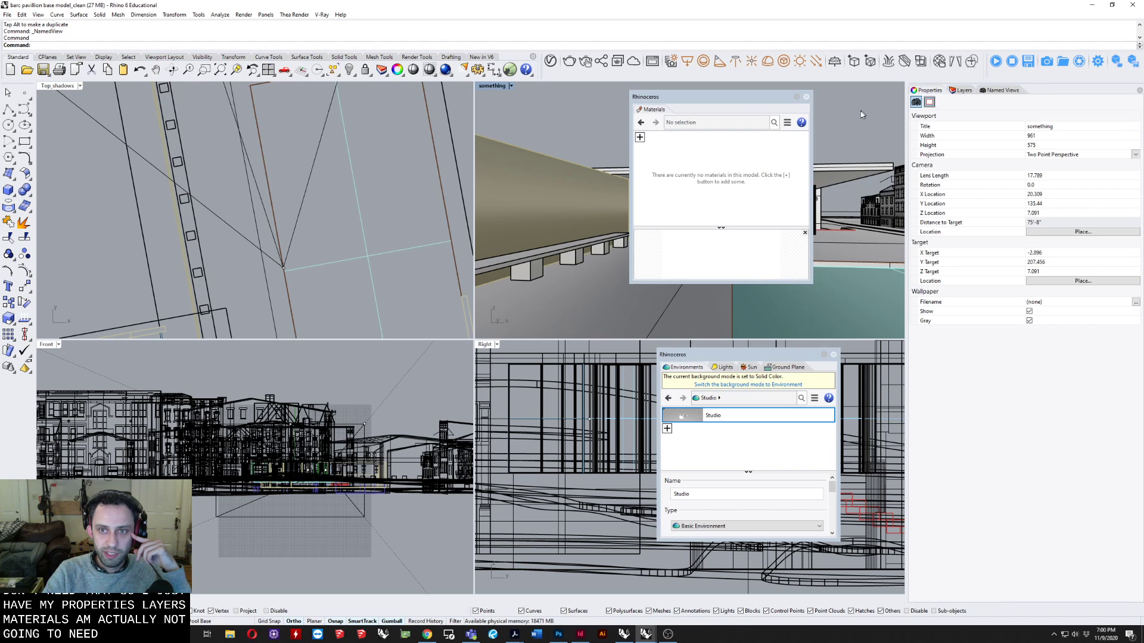
click(806, 97)
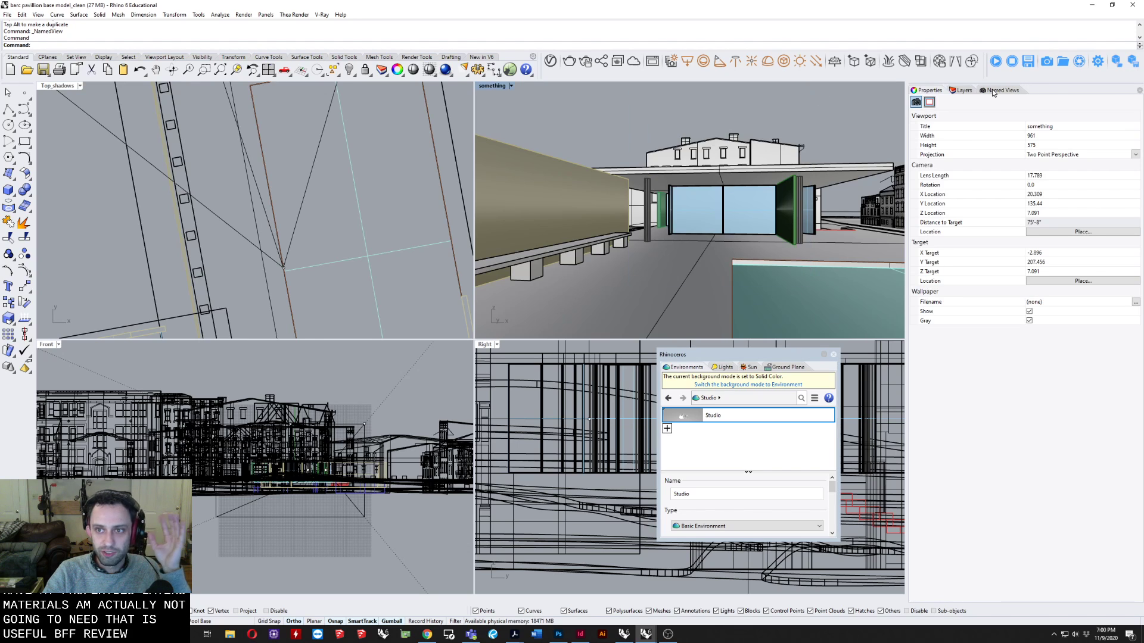
Restore the saved view Perspective_01 in the perspective viewport and switch back to the saved view "something".
click(964, 92)
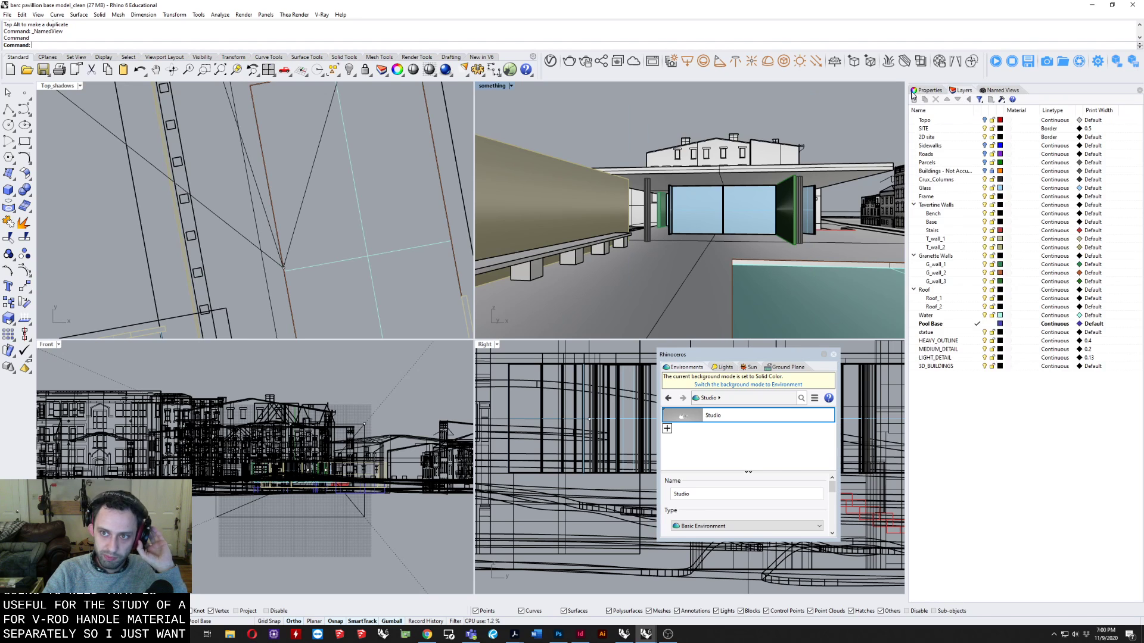
click(929, 90)
click(1002, 91)
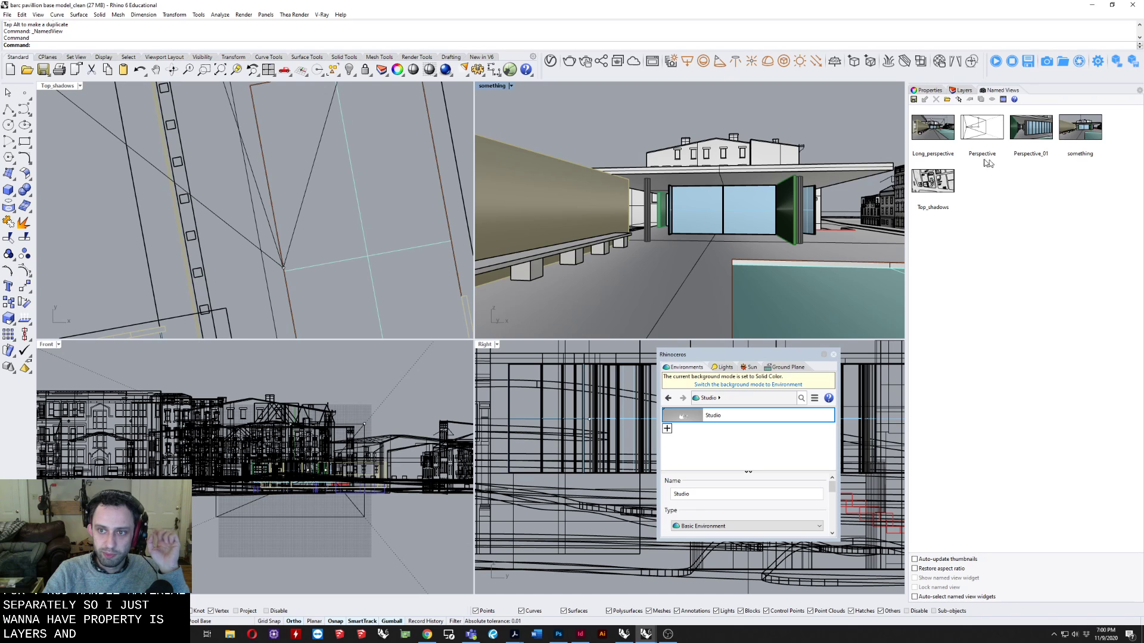
double_click(1034, 130)
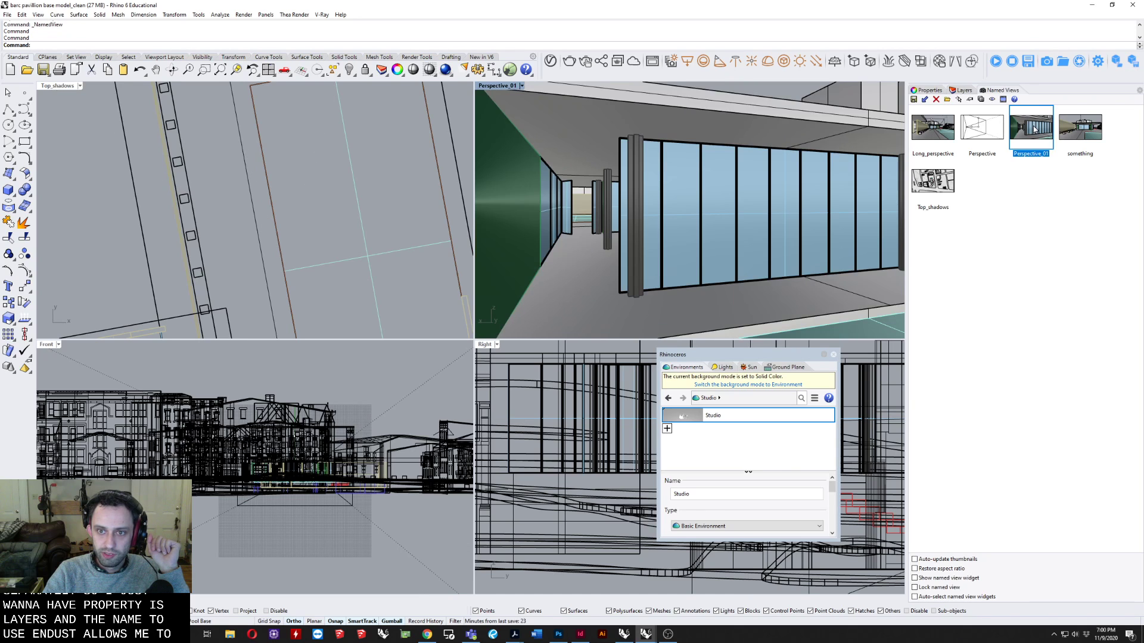
double_click(1083, 127)
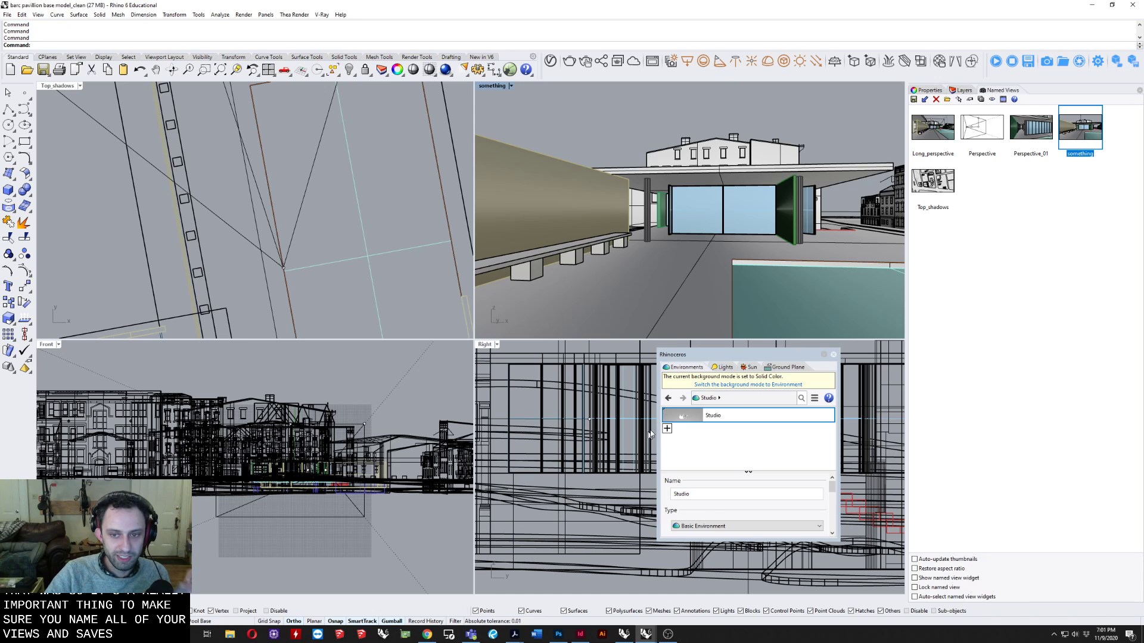
Move the floating environment and lighting window aside and maximize the "something" viewport.
drag(679, 354, 646, 304)
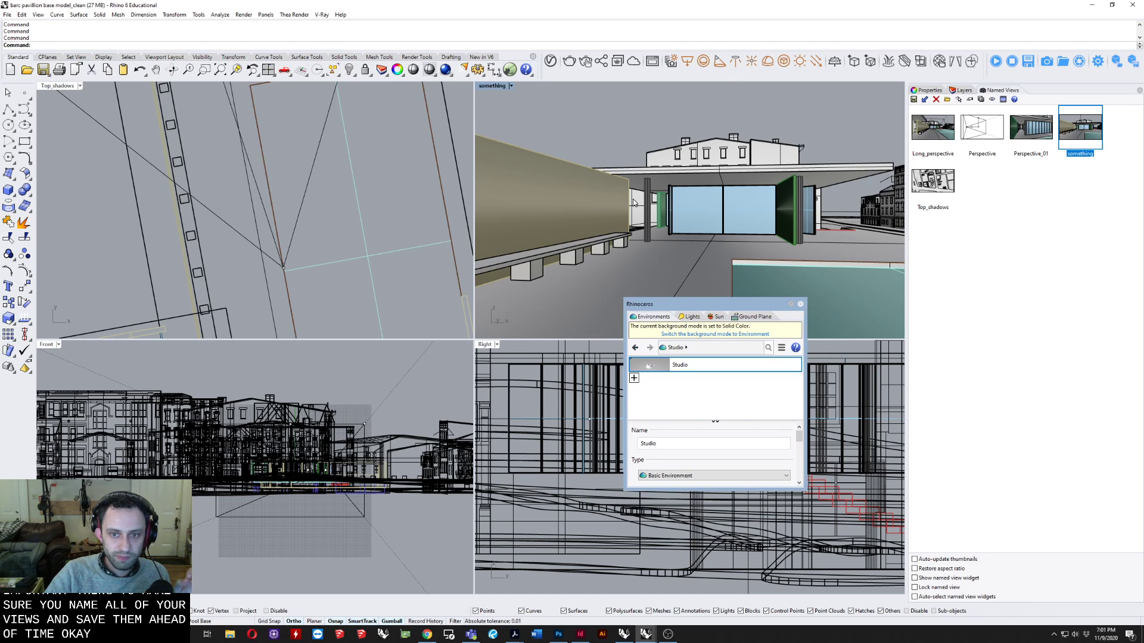
right_click(495, 88)
click(499, 95)
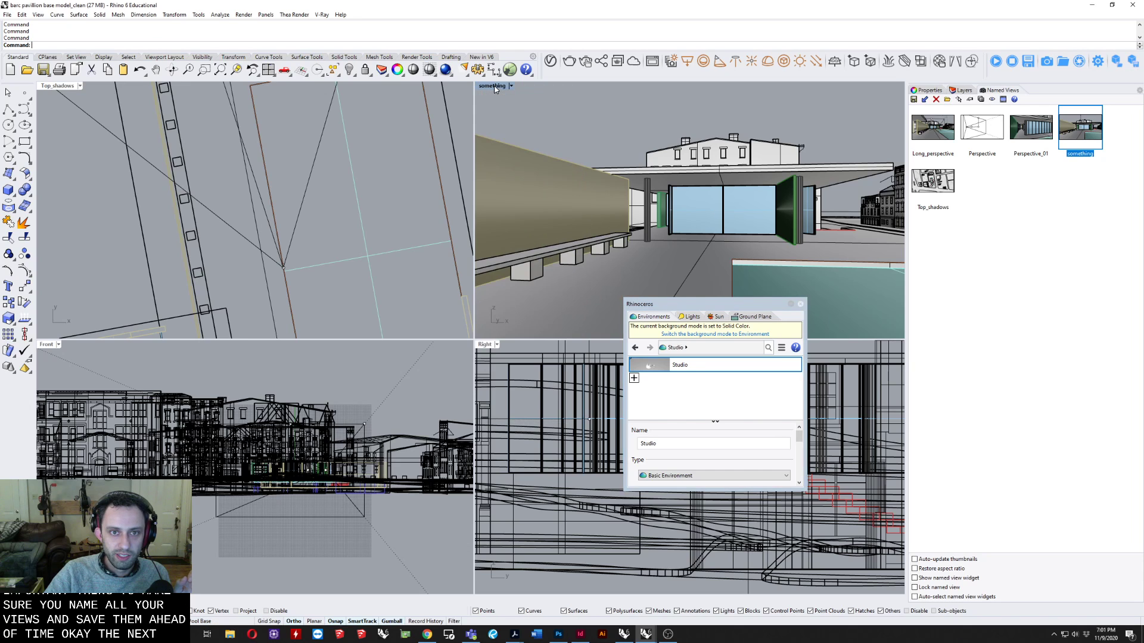
Turn on both the Sun and the Skylight in the document's list of lights.
click(697, 316)
drag(704, 305, 650, 303)
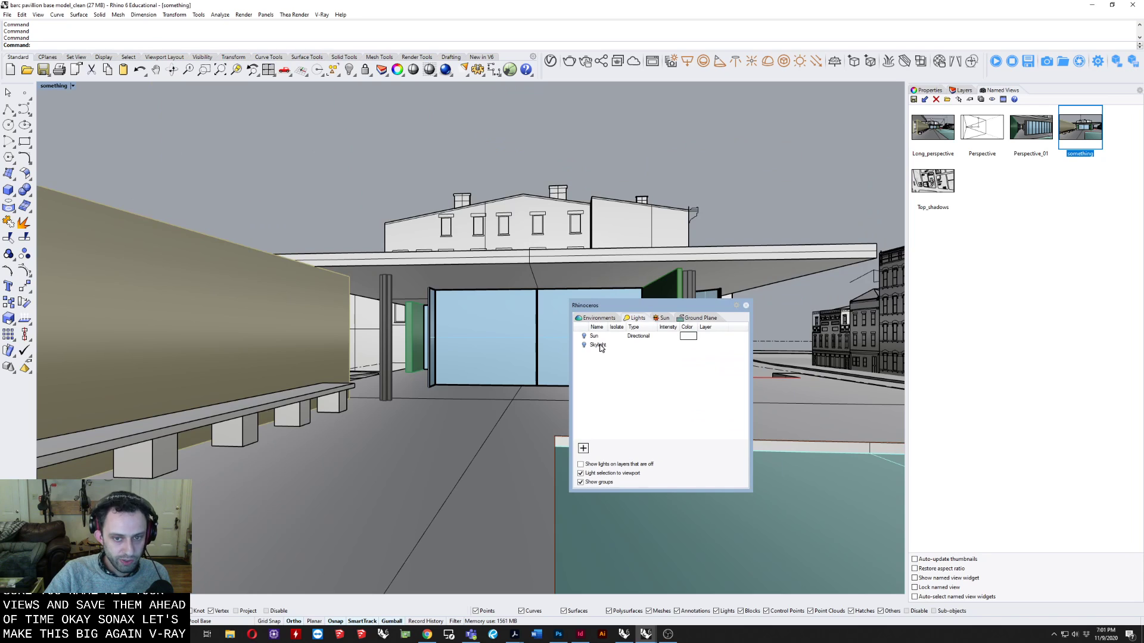
click(584, 336)
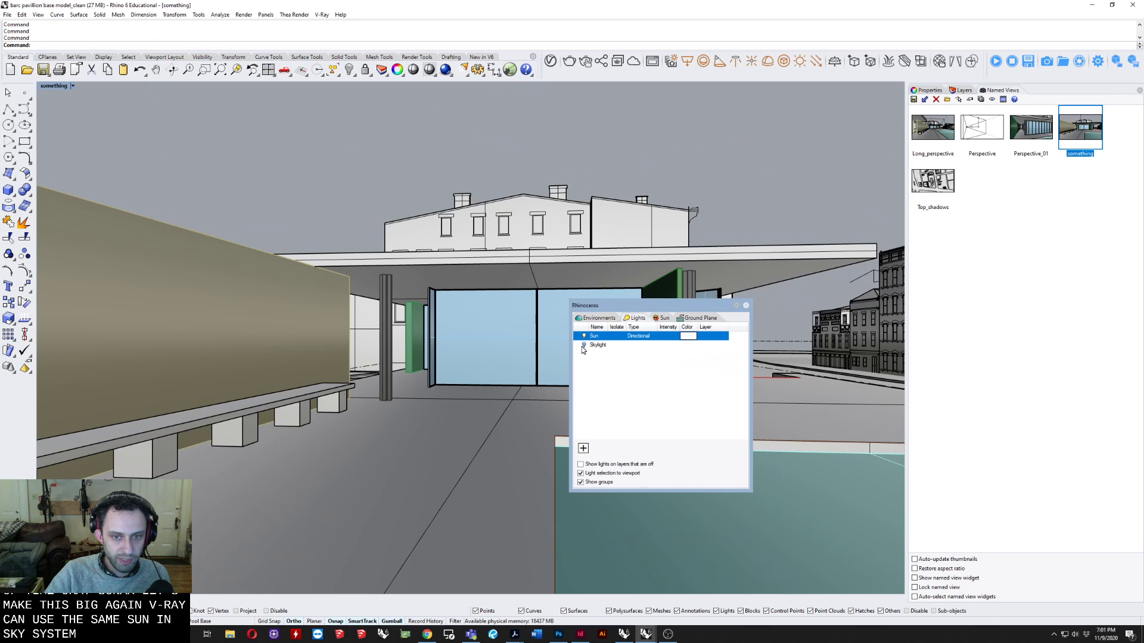
click(584, 346)
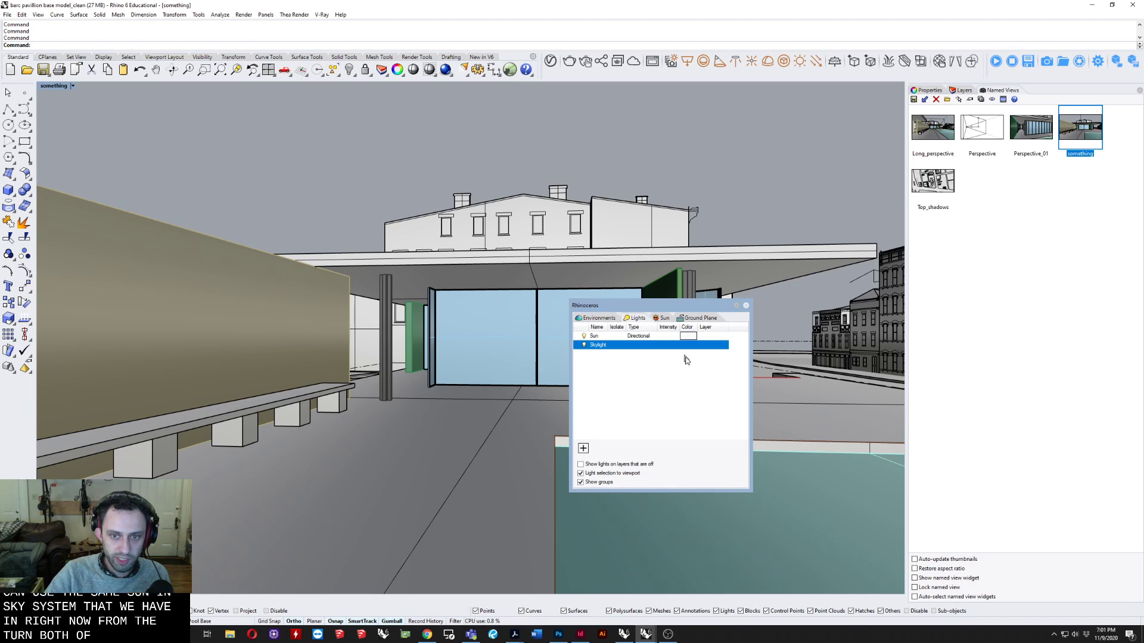
Check the sun's location list around Frankfort, KY, and set the sun's date to 7/4/2020 and its time to about 3:09 PM.
click(661, 319)
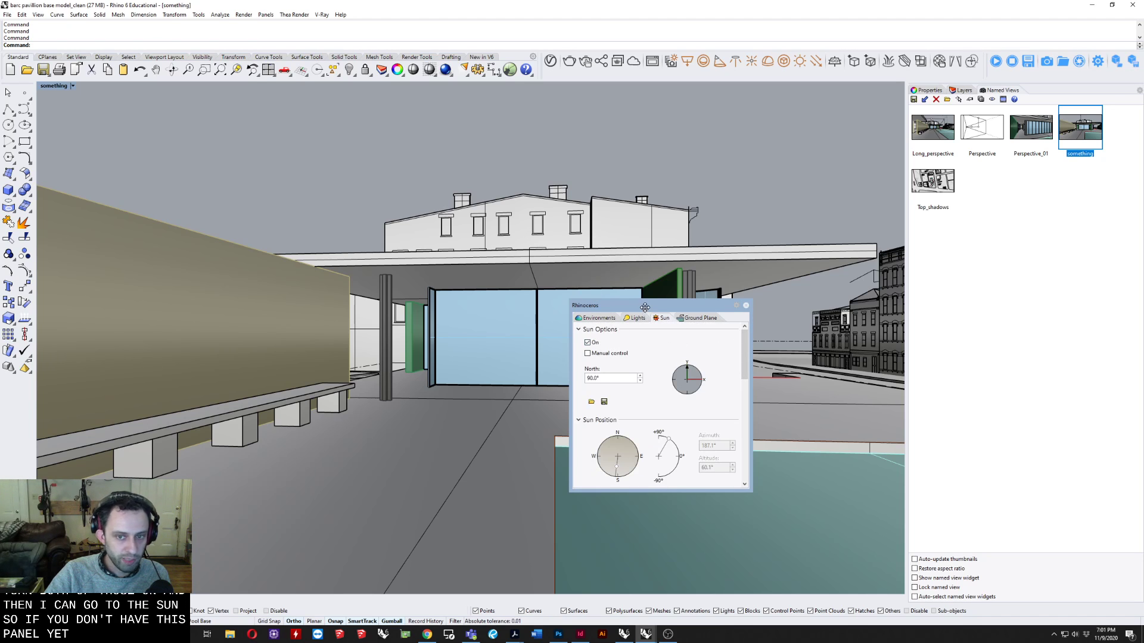
drag(742, 338, 739, 435)
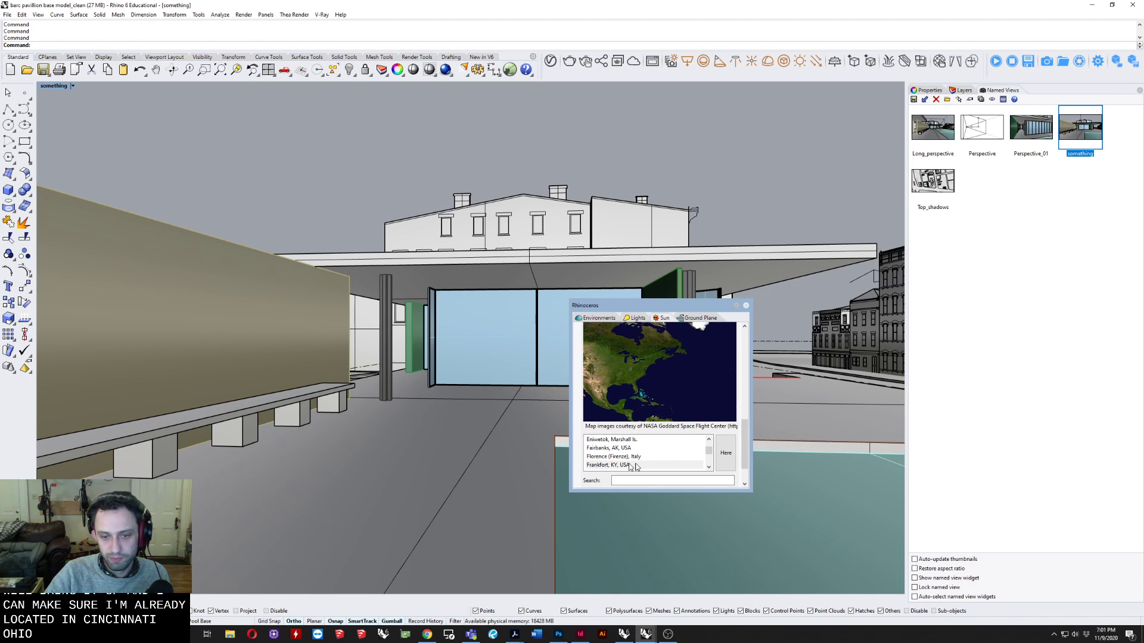
drag(743, 445, 741, 398)
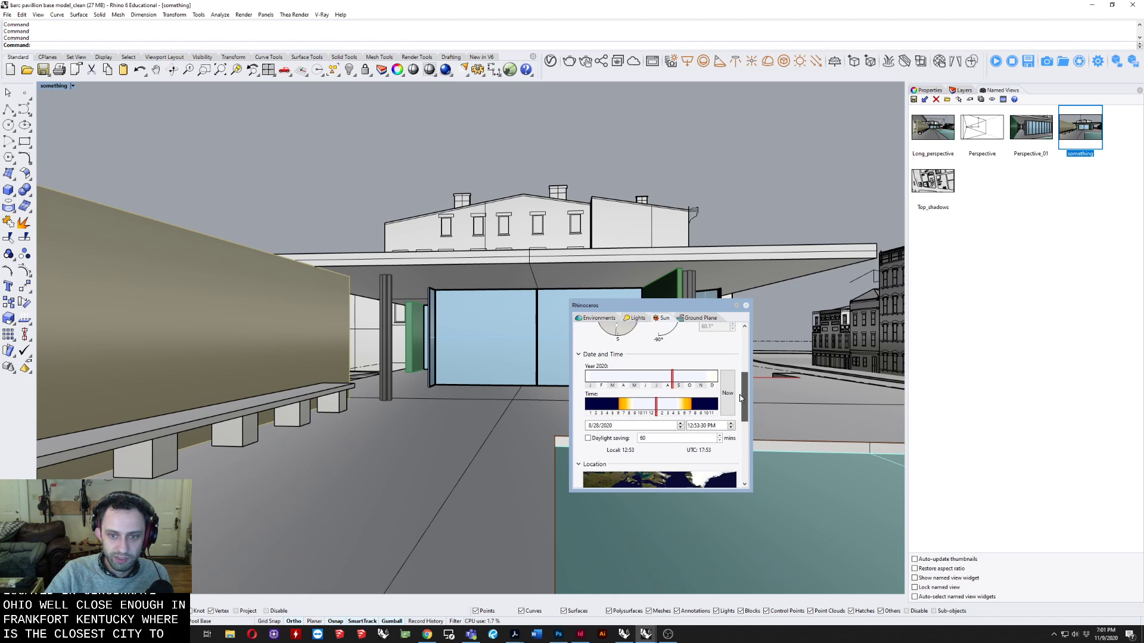
click(661, 407)
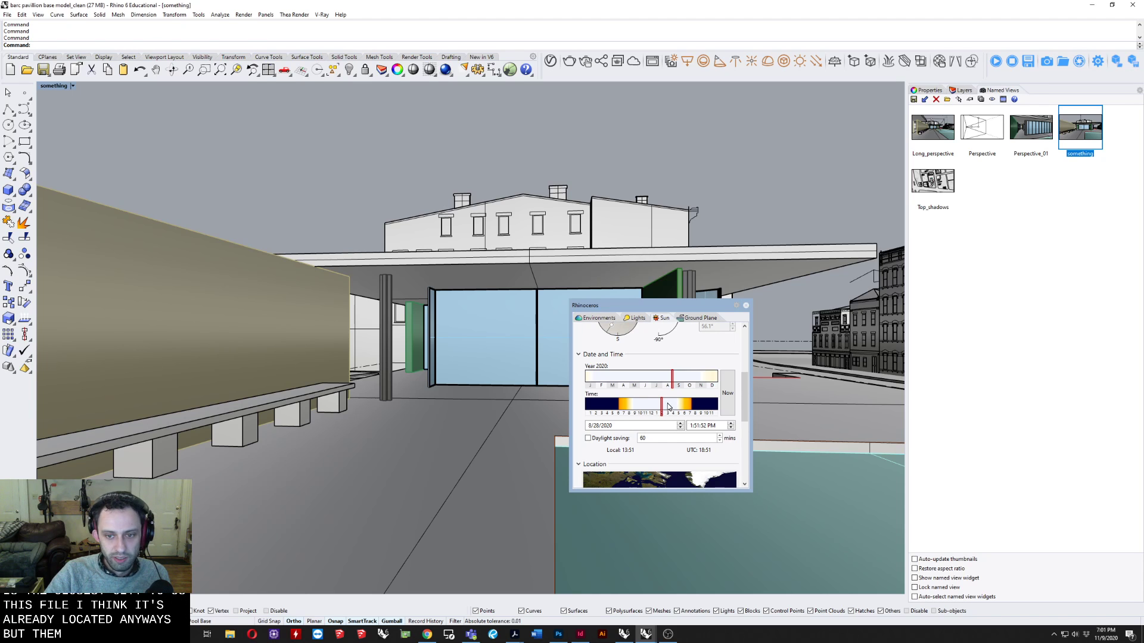
click(668, 407)
drag(677, 378, 652, 377)
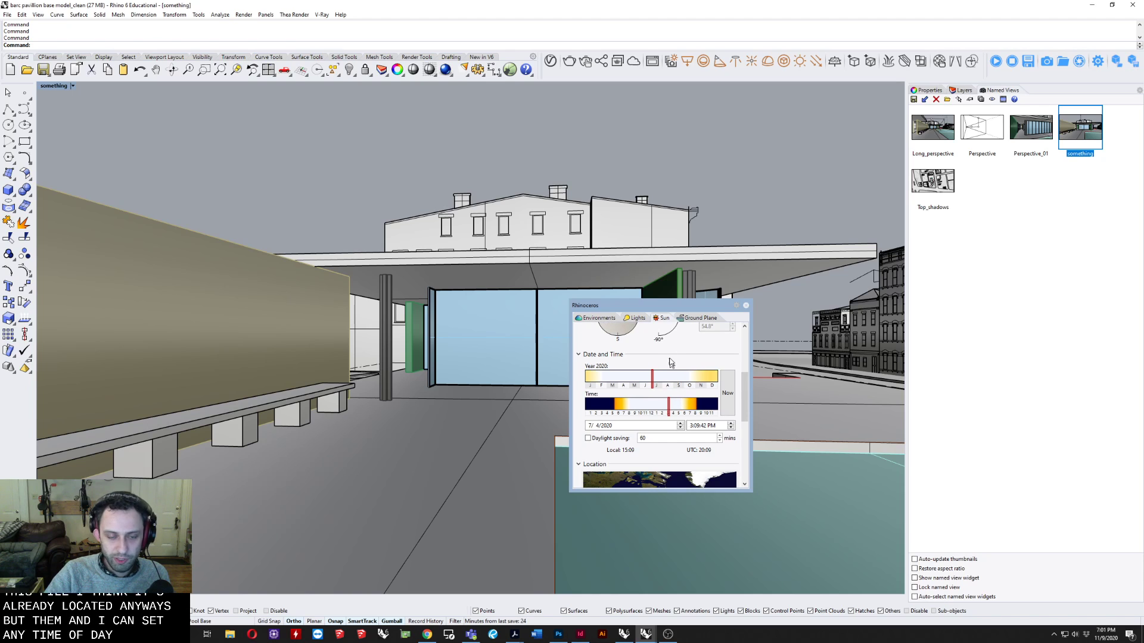
Preview the maximized view in V-Ray Interactive display mode and return it to Shaded.
click(49, 87)
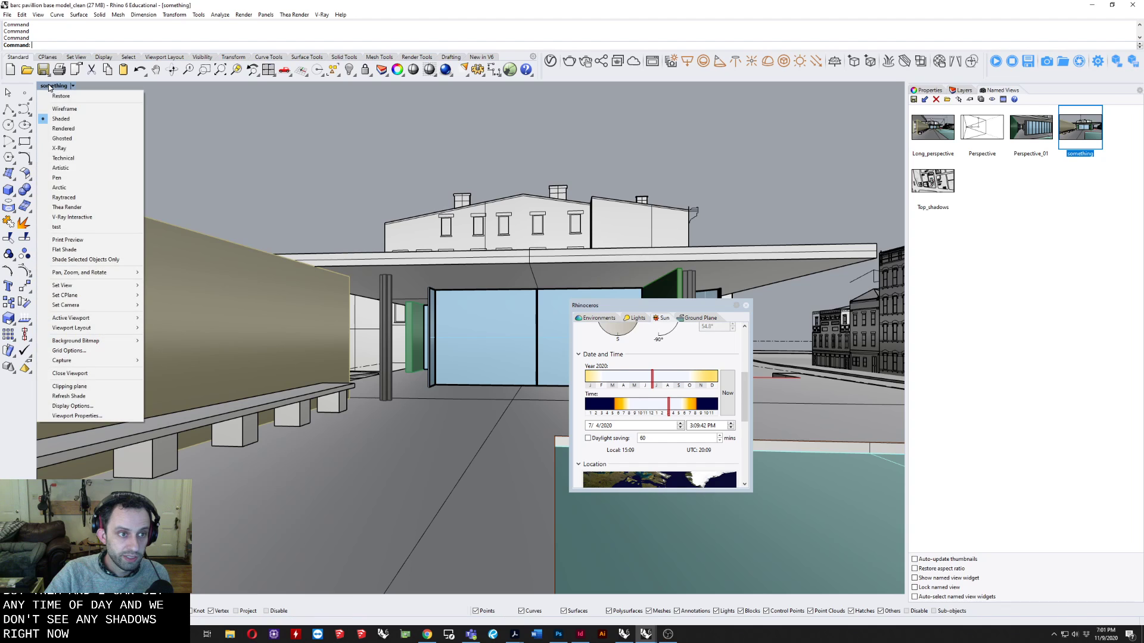
click(76, 218)
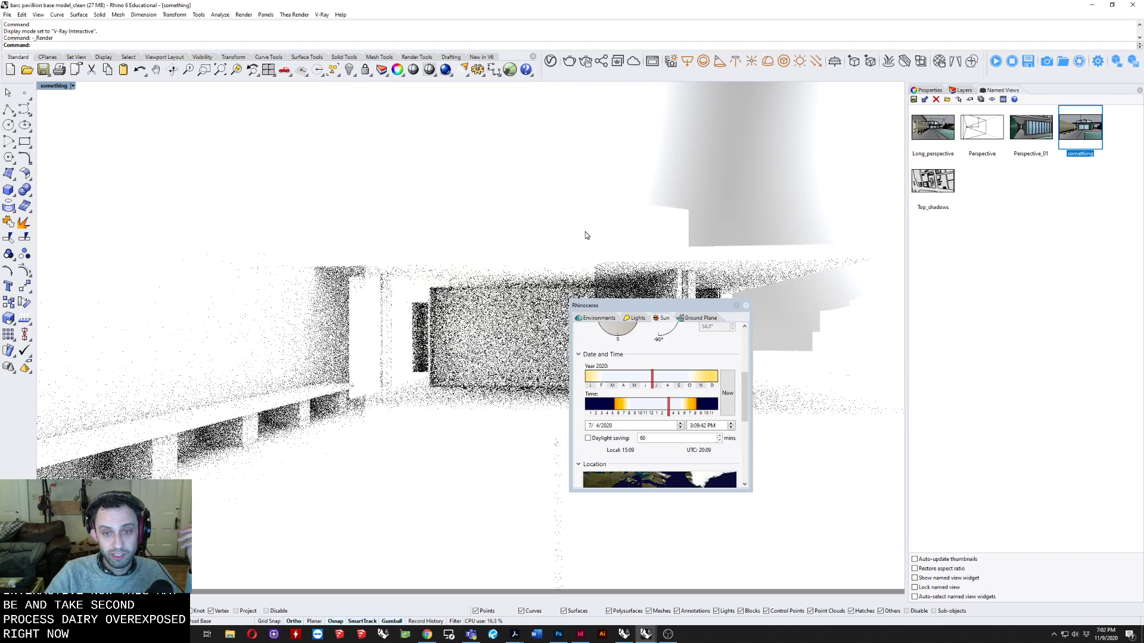
click(637, 319)
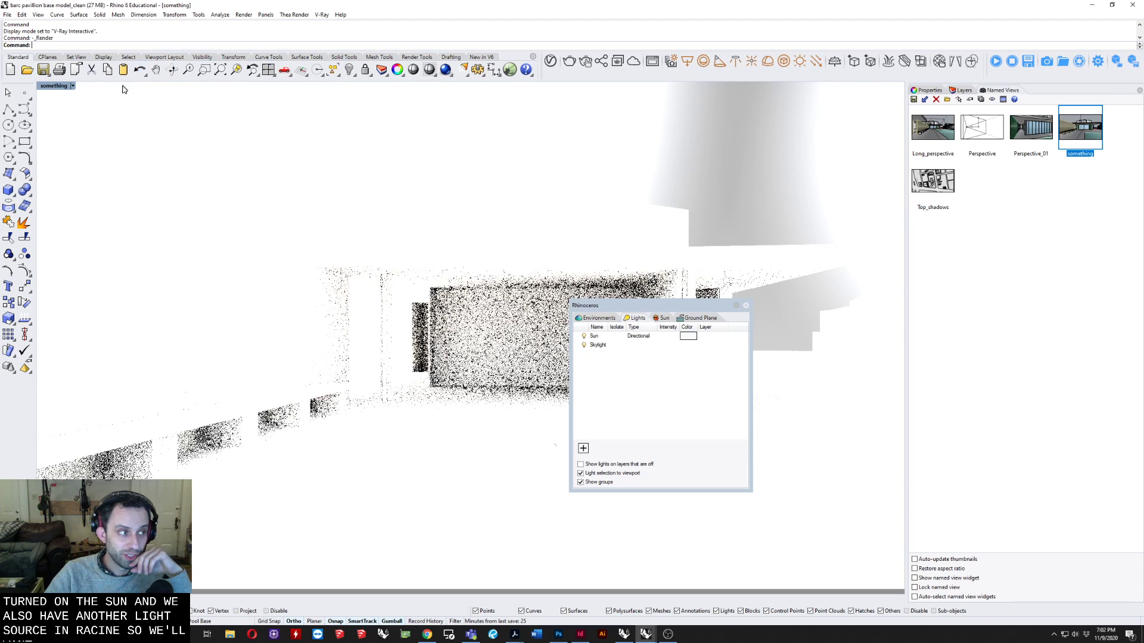
click(52, 86)
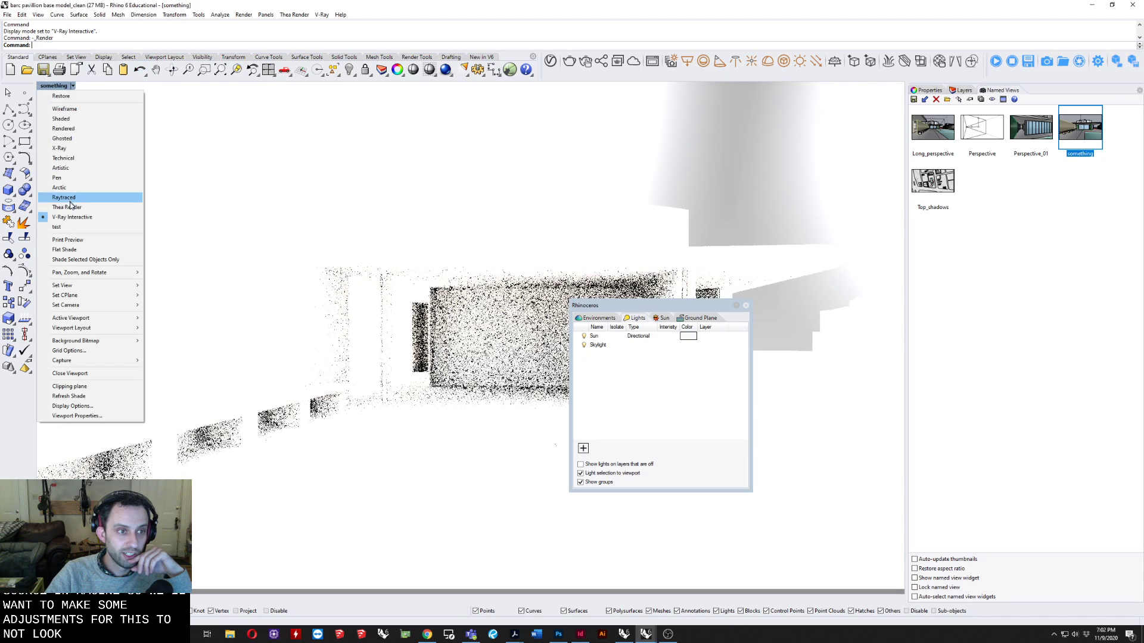
click(62, 119)
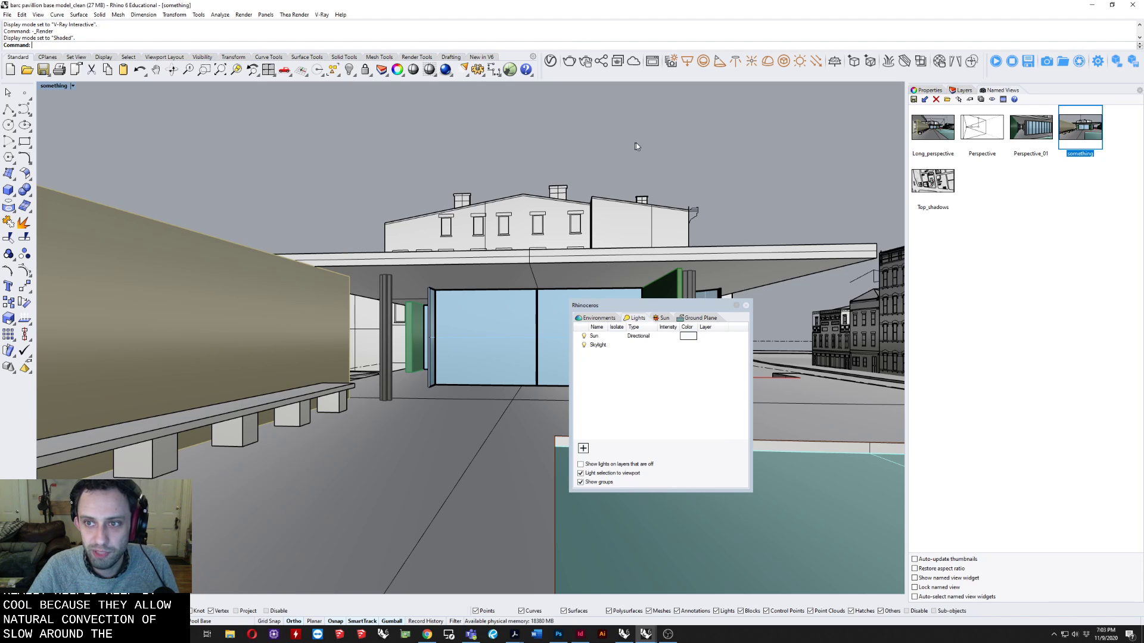
Open the V-Ray Asset Editor and inspect the texture assigned to the environment background in the render settings.
click(551, 63)
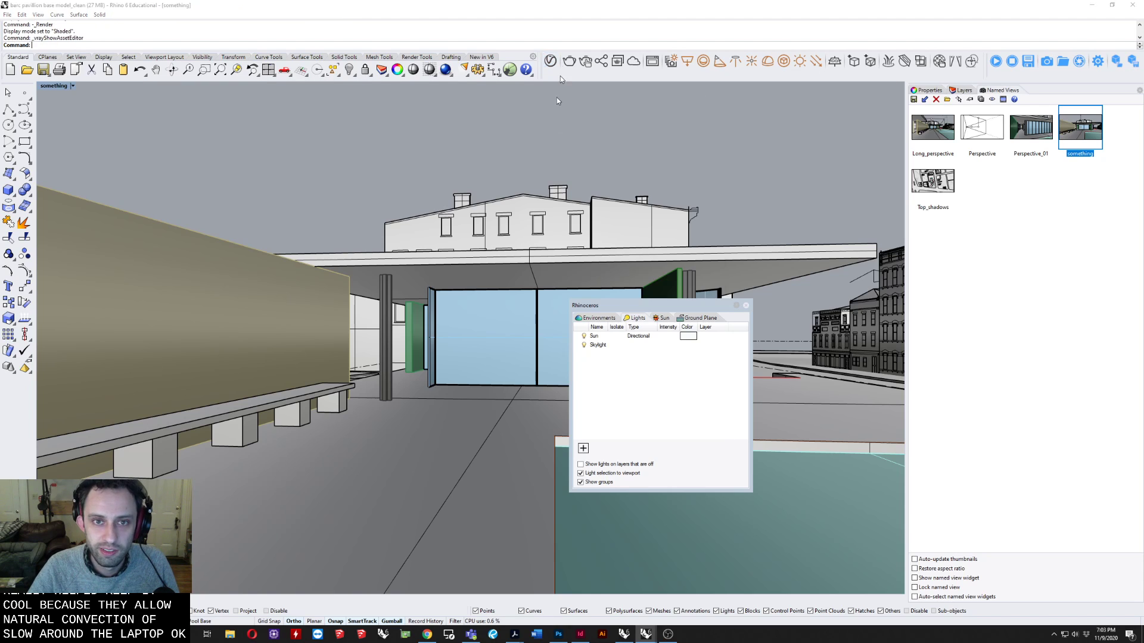
click(497, 169)
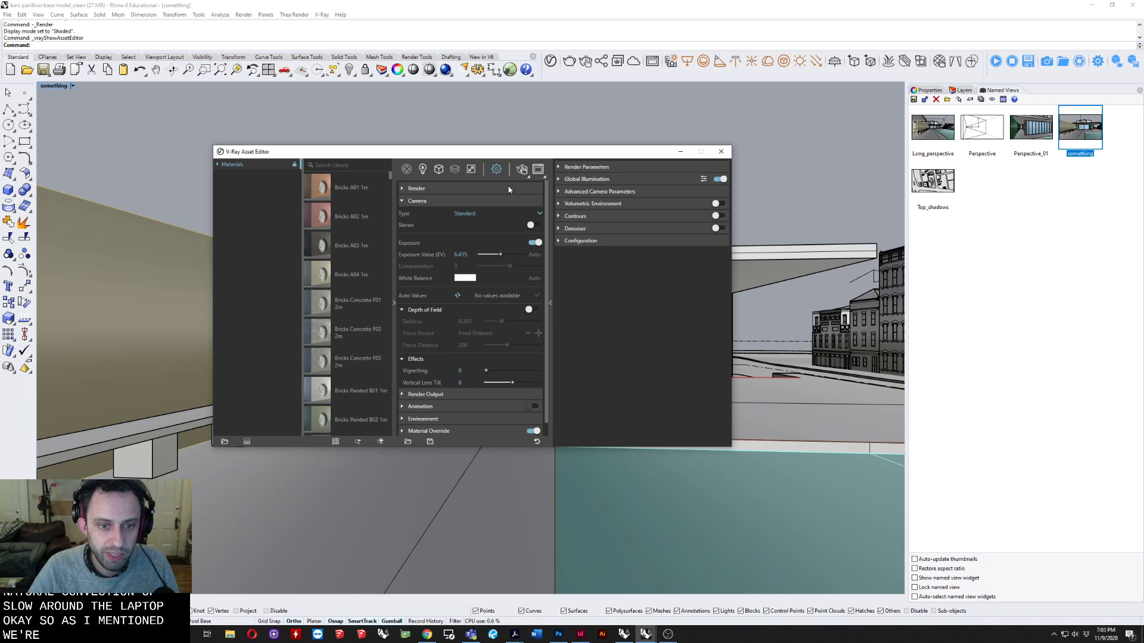
drag(485, 149, 482, 115)
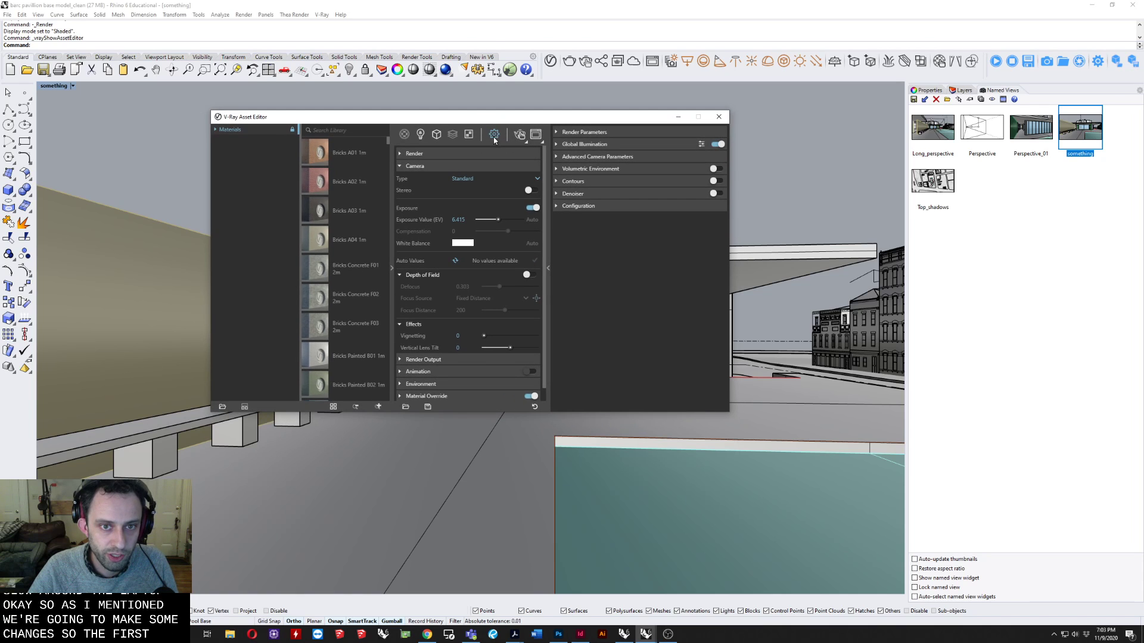
click(440, 166)
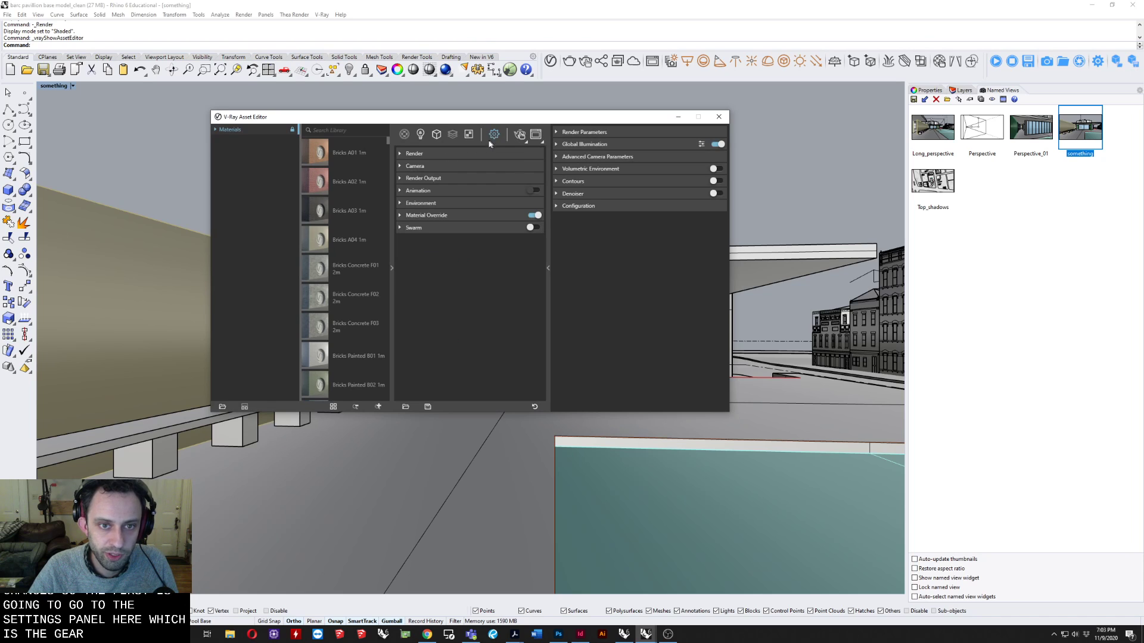
click(420, 203)
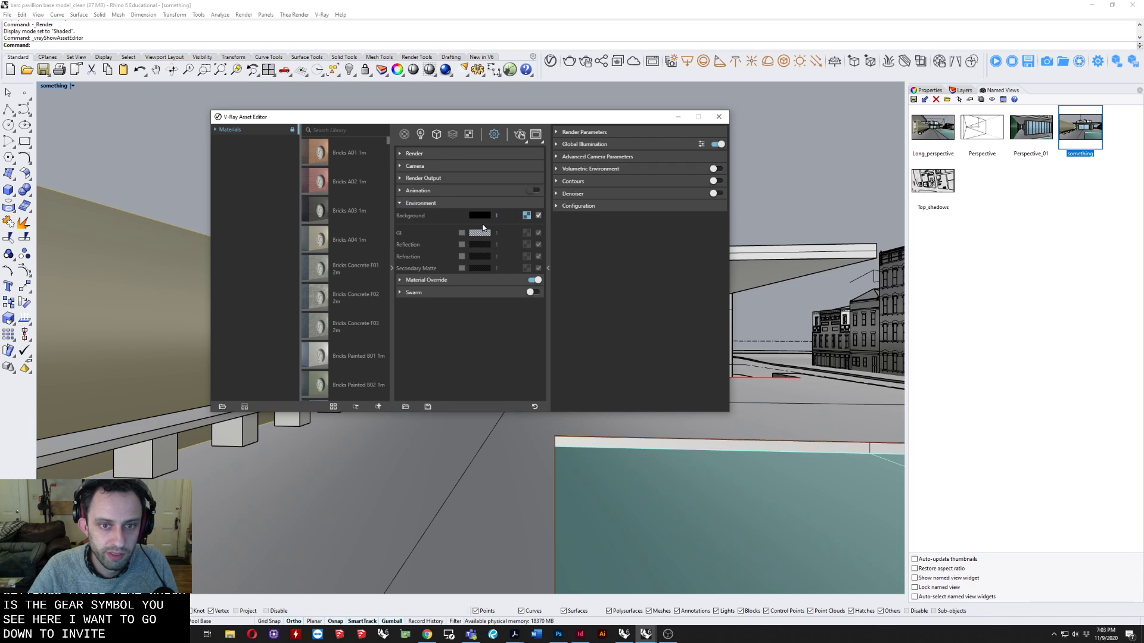
click(527, 215)
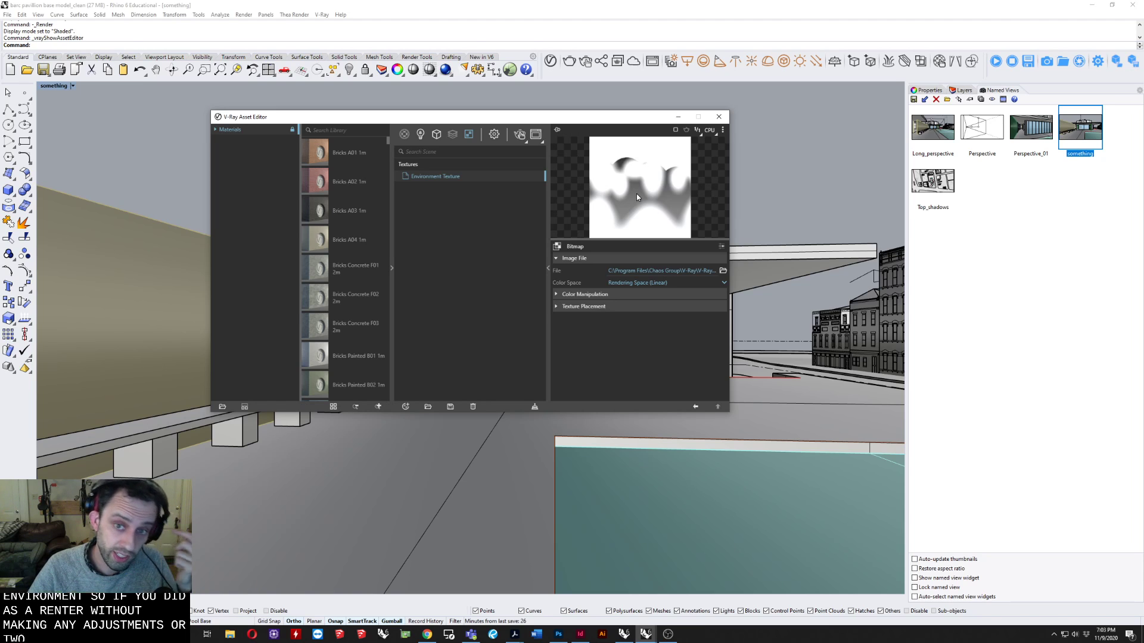
Turn off both the Sun and the Skylight in the document's list of lights.
drag(411, 117, 382, 135)
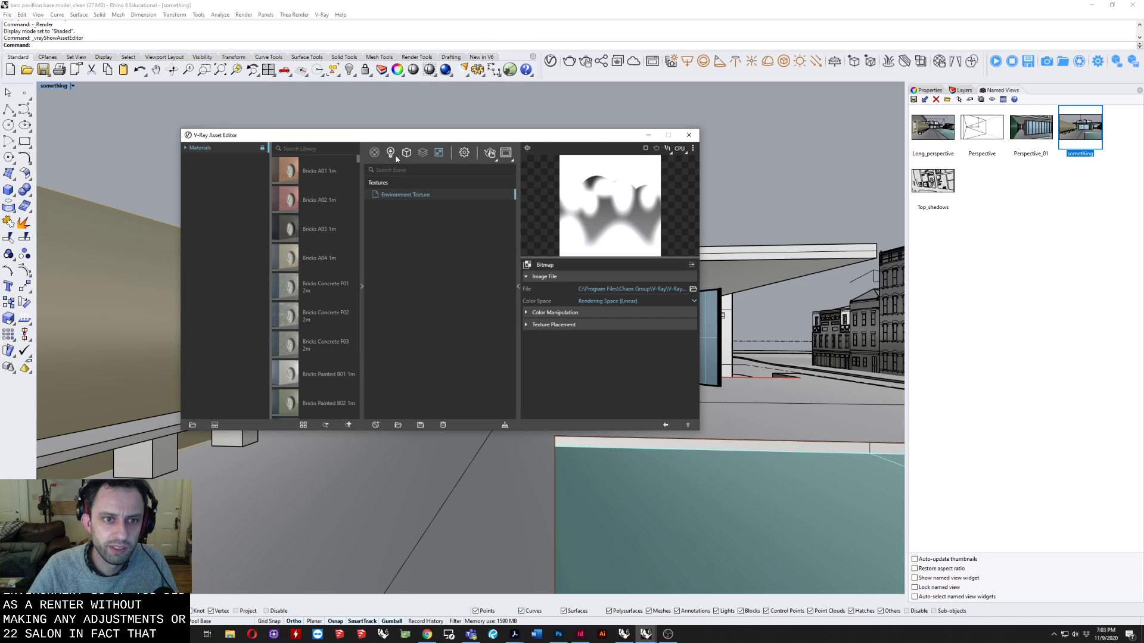
click(390, 152)
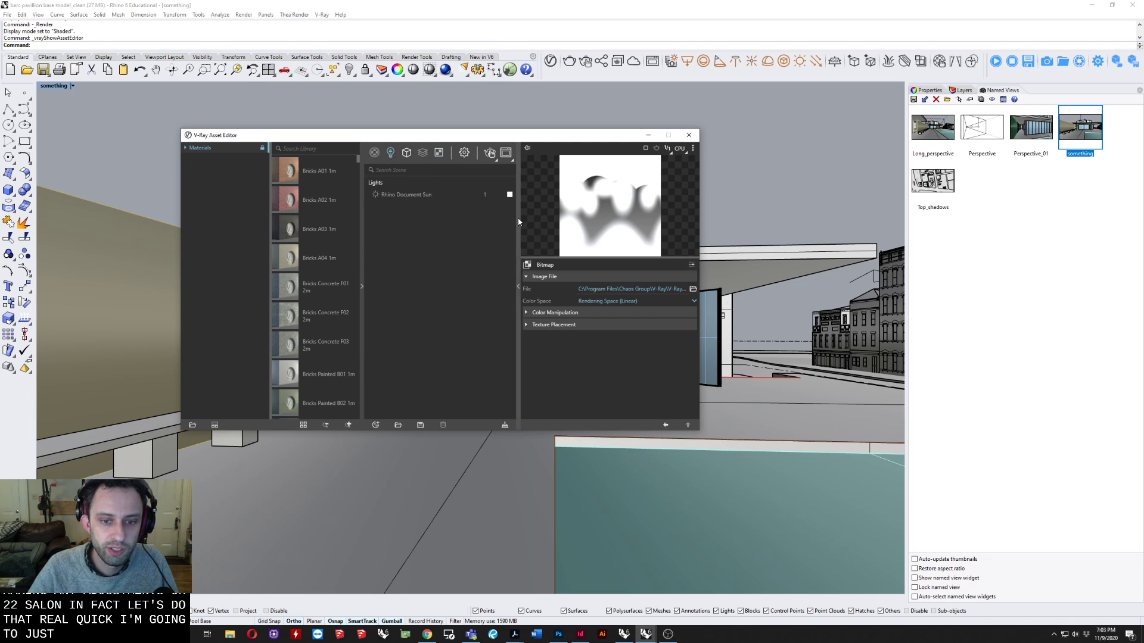
click(525, 97)
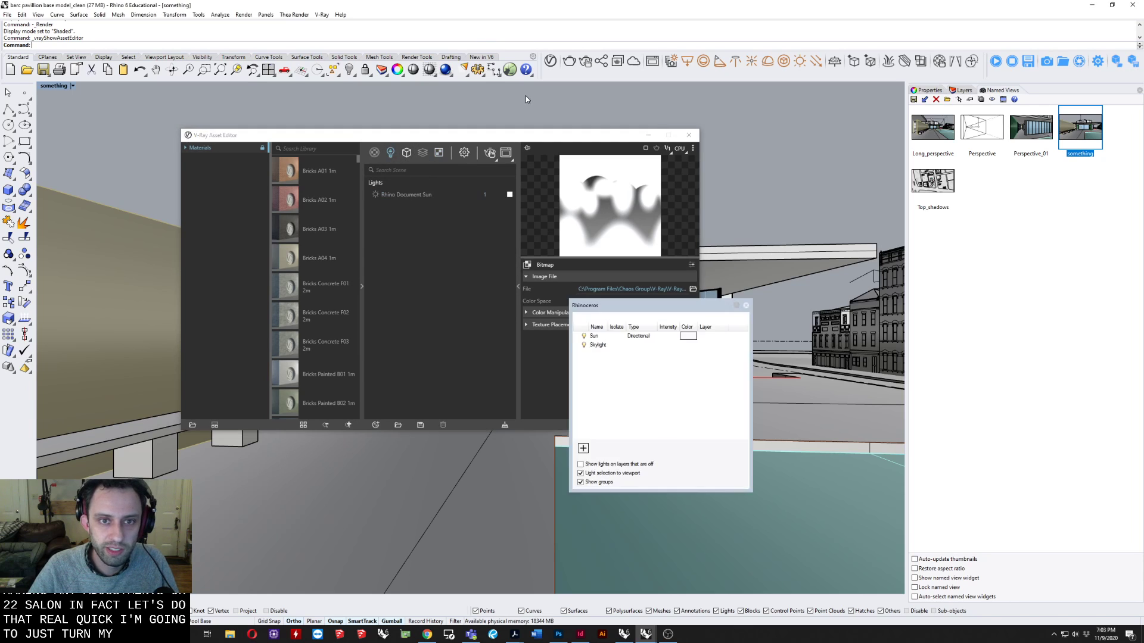
click(586, 338)
click(585, 348)
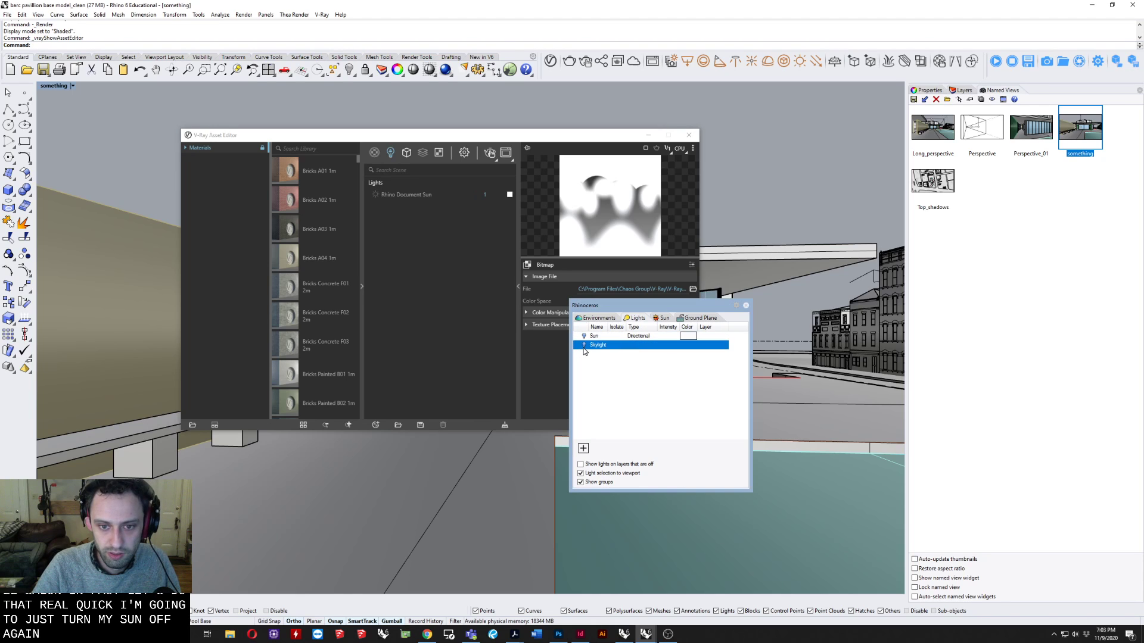
Display the "something" viewport in V-Ray Interactive mode and reposition the V-Ray Asset Editor to check the rendered lighting.
click(575, 137)
right_click(50, 86)
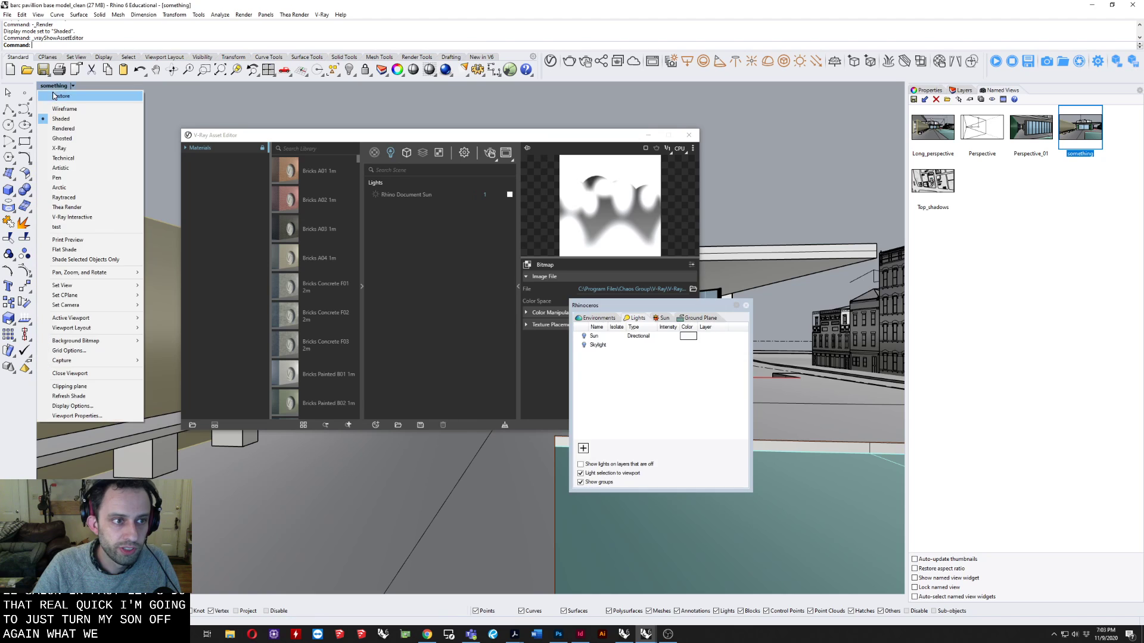
click(60, 220)
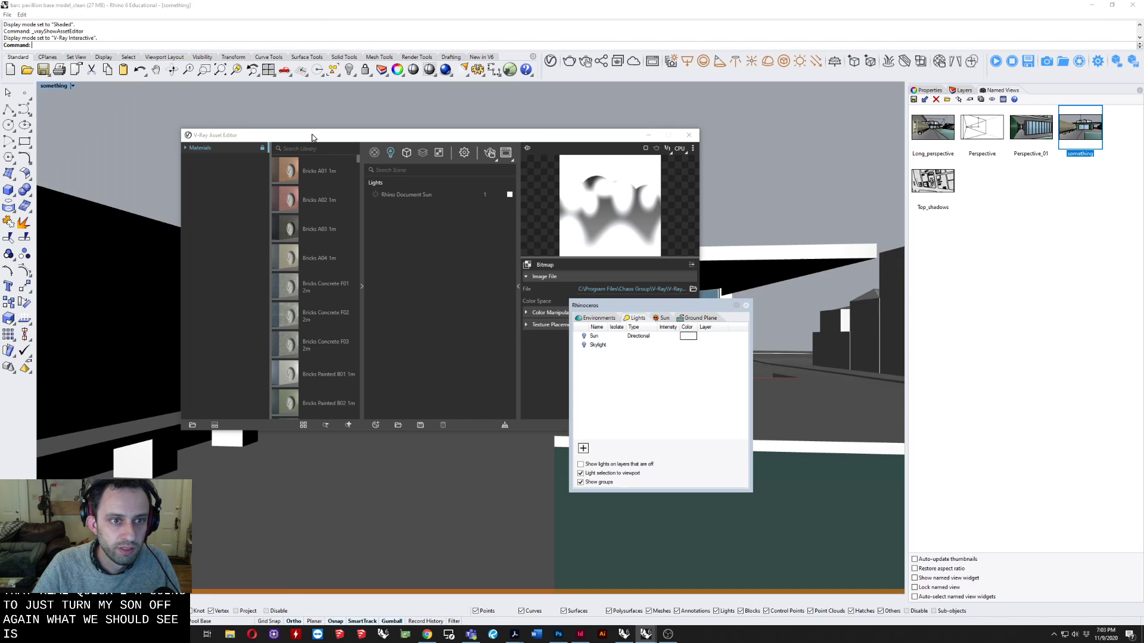
click(575, 137)
drag(575, 140, 961, 296)
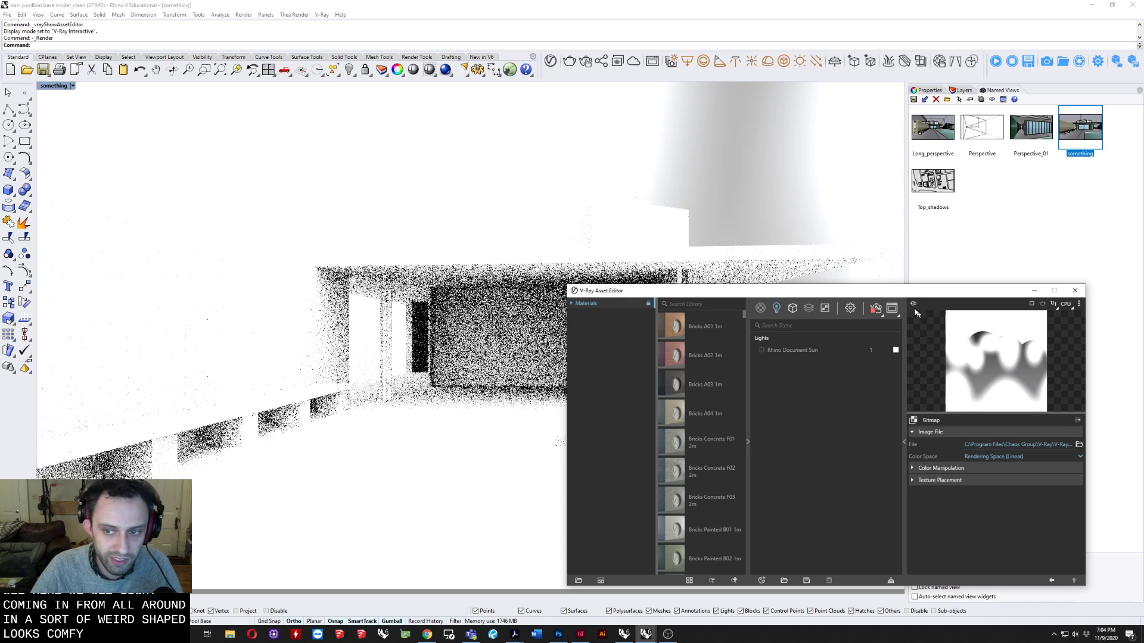
drag(904, 295, 653, 194)
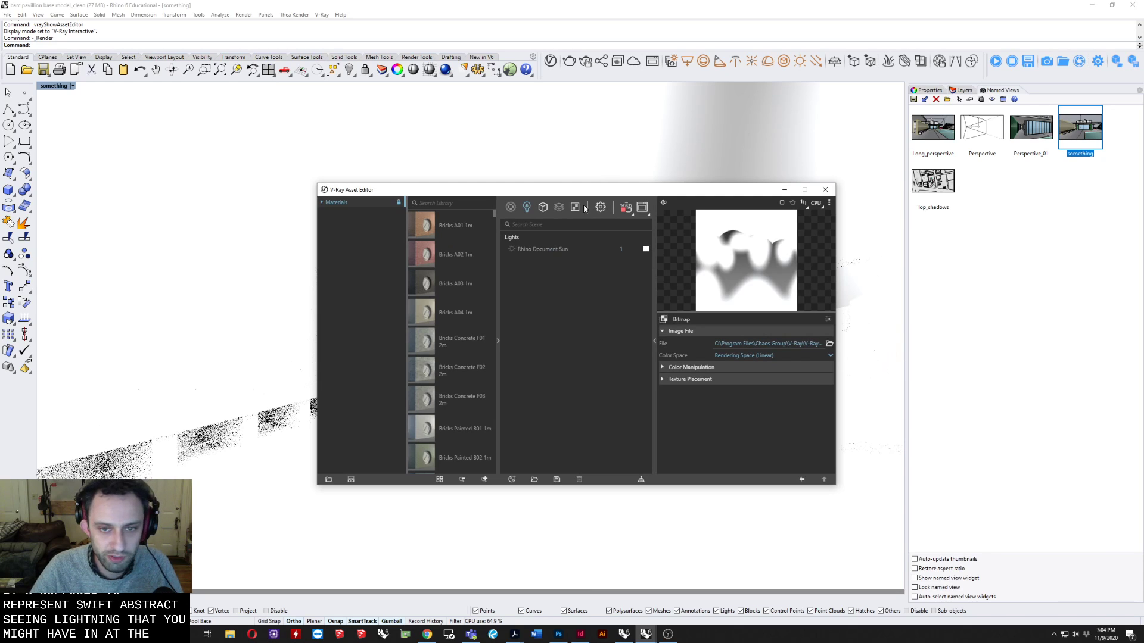
drag(600, 193, 515, 188)
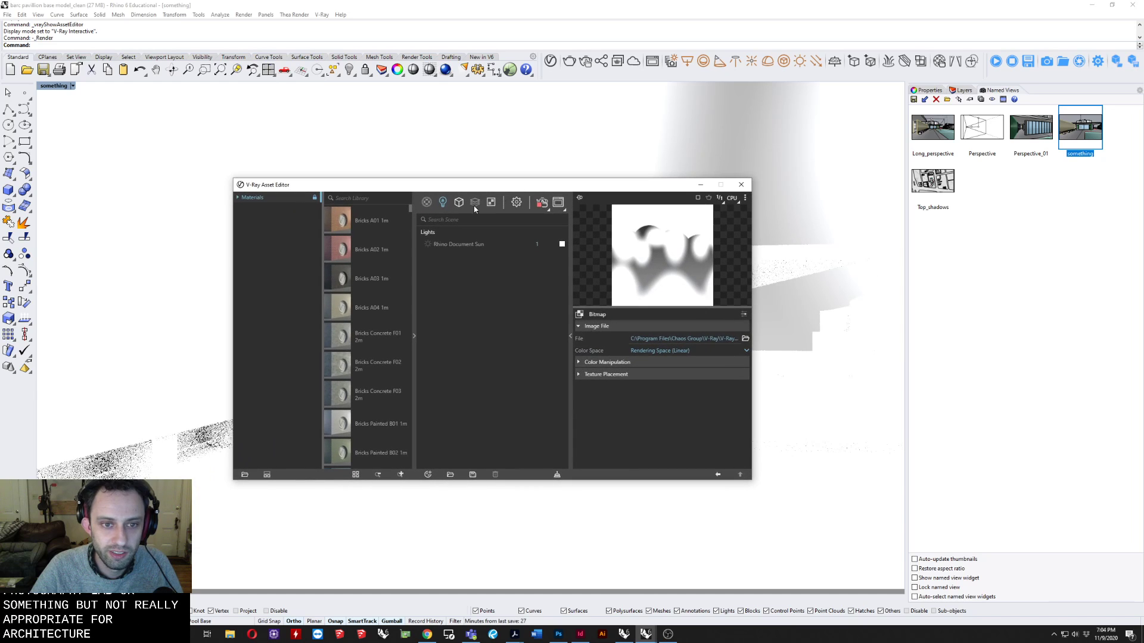
Set the camera's exposure value to 10.56 in the V-Ray render settings.
click(517, 203)
click(425, 271)
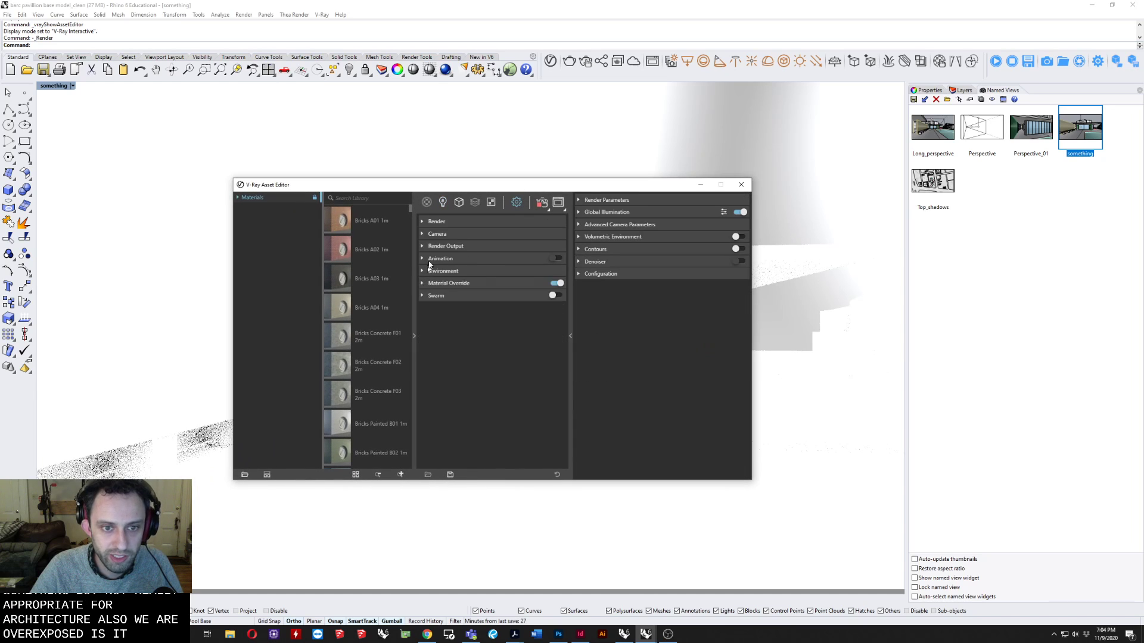
click(425, 235)
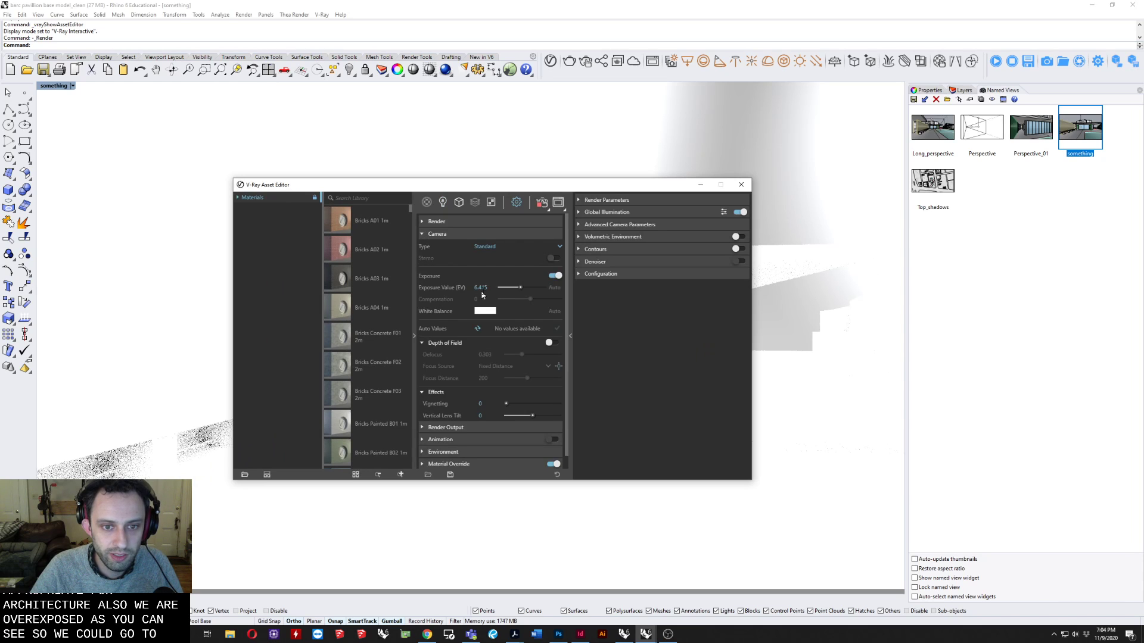
mouse_move(518, 290)
mouse_down()
mouse_move(528, 292)
mouse_move(511, 290)
mouse_up()
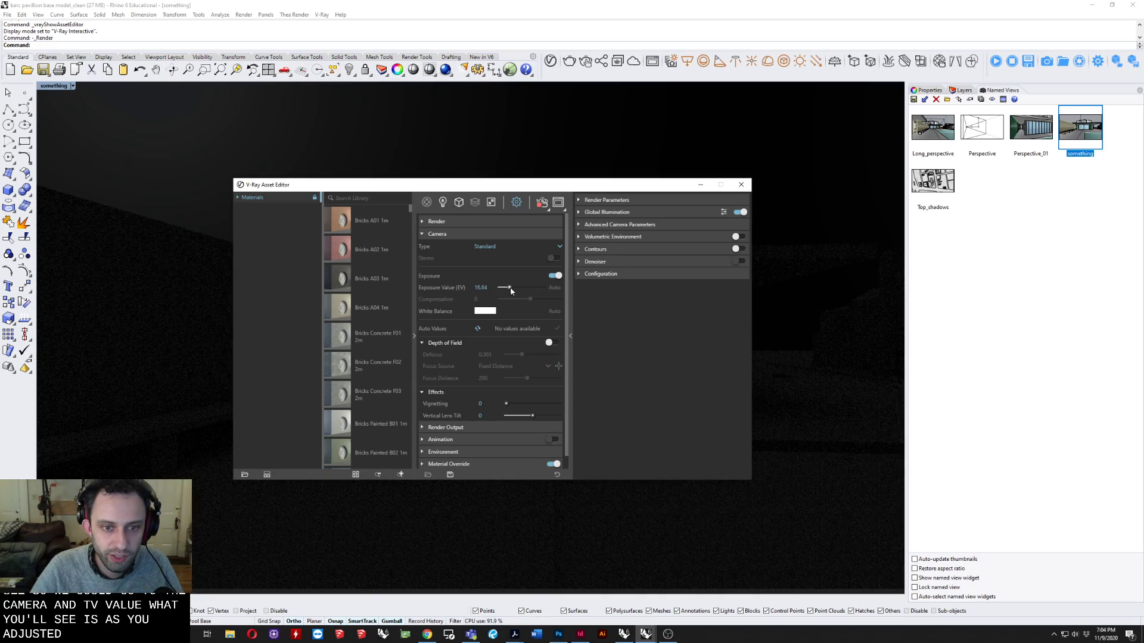
drag(513, 291, 517, 291)
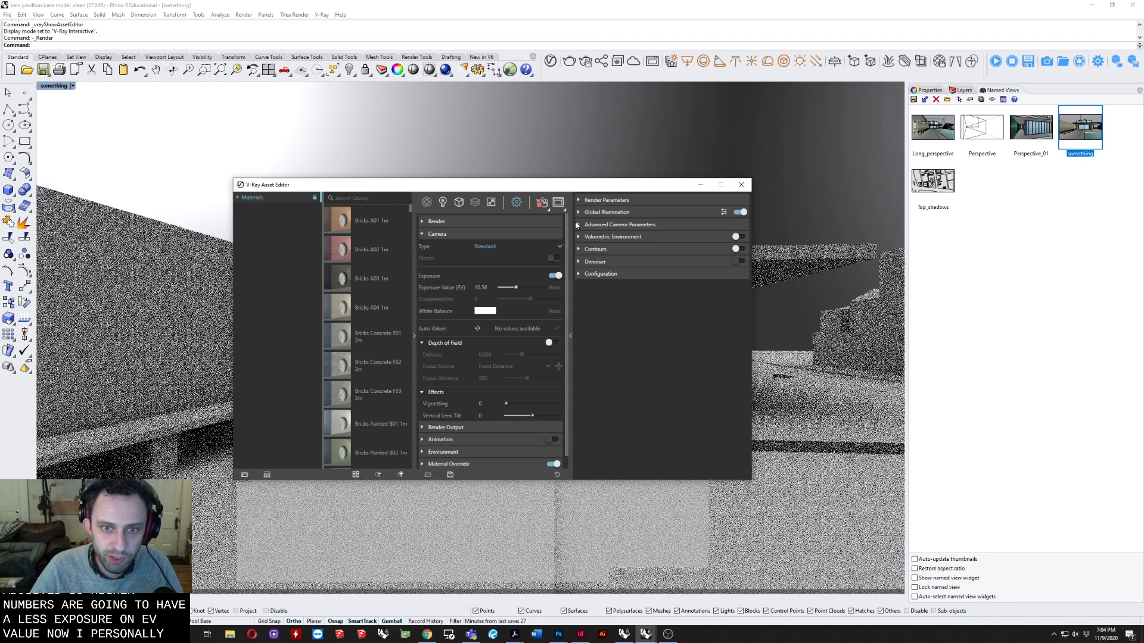
Raise the film sensitivity to about ISO 1000 in the advanced camera parameters and adjust the camera's exposure value to 9.36.
click(589, 224)
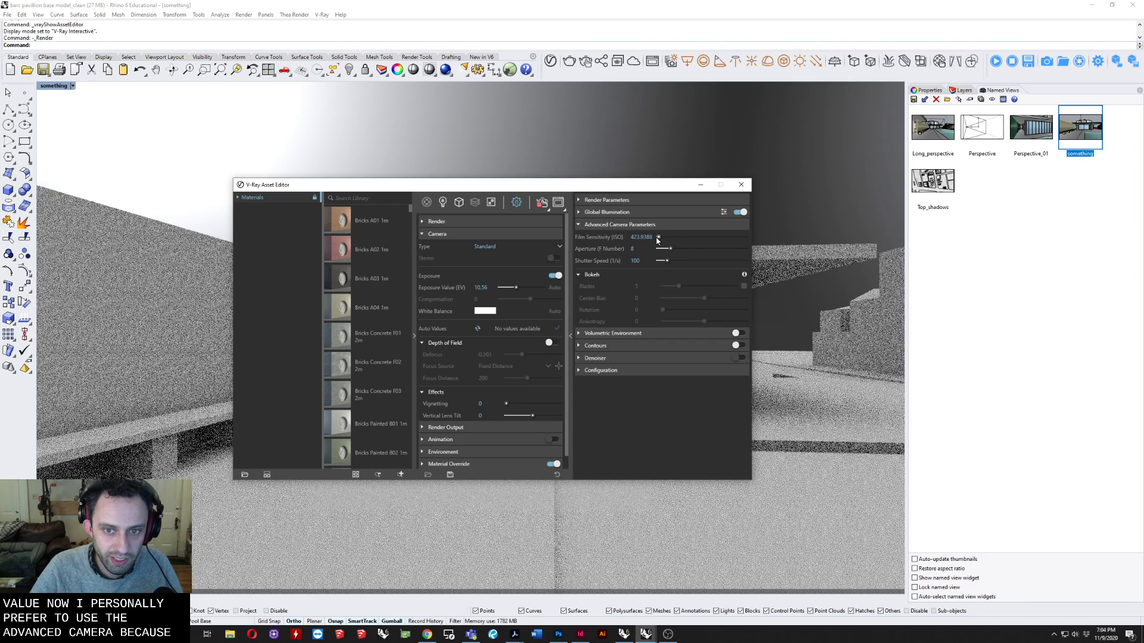
drag(656, 241, 660, 240)
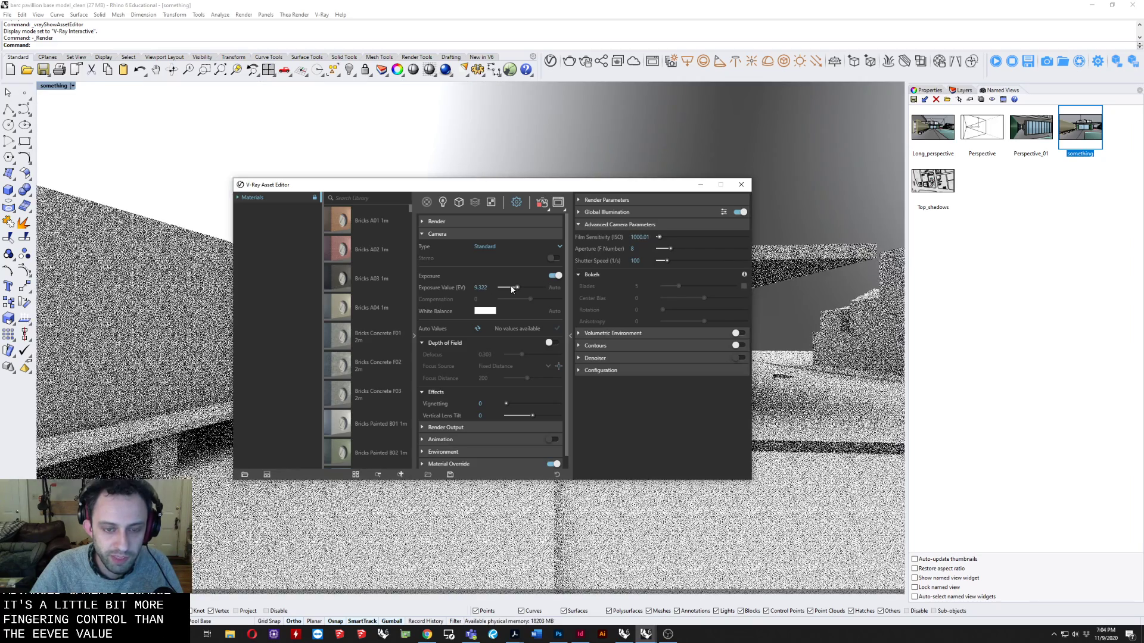
drag(516, 287, 517, 288)
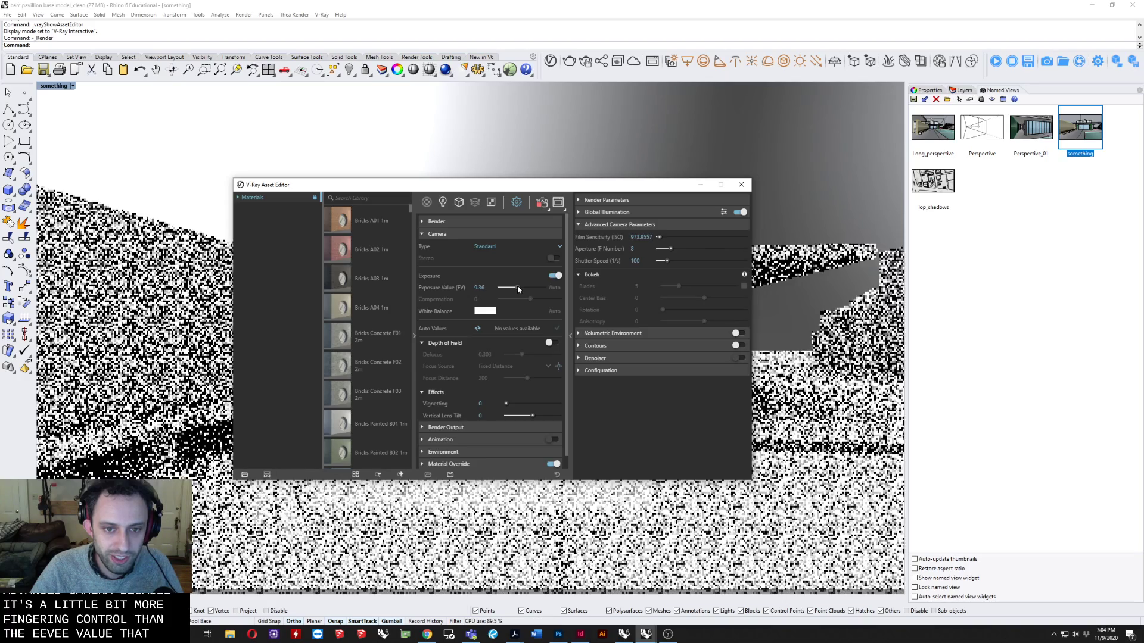
drag(479, 186, 272, 244)
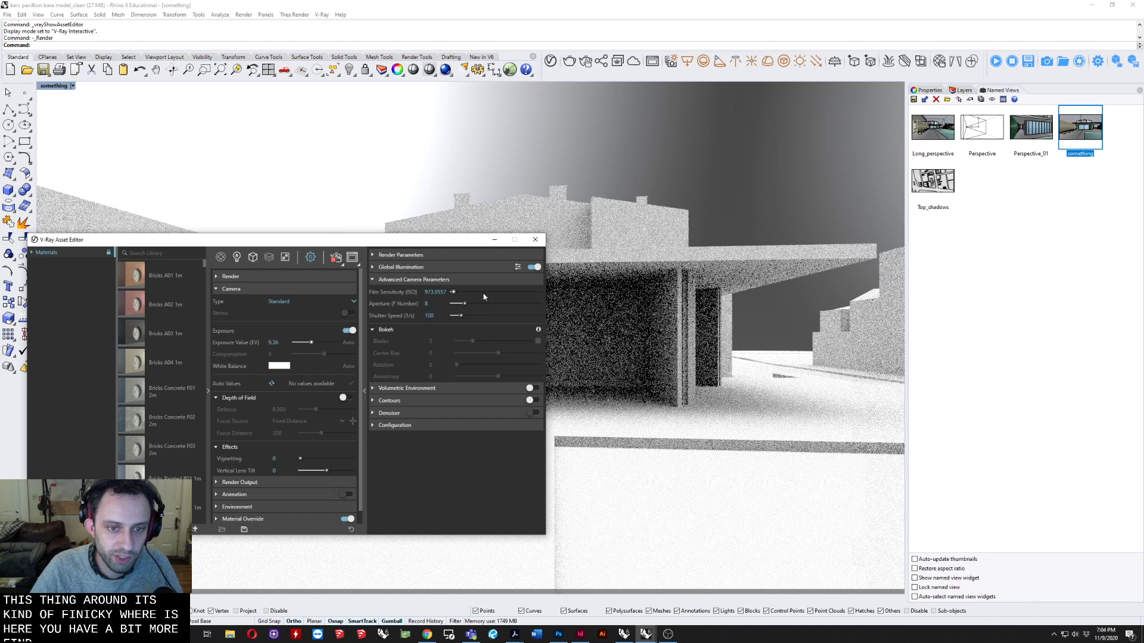
drag(394, 236, 487, 182)
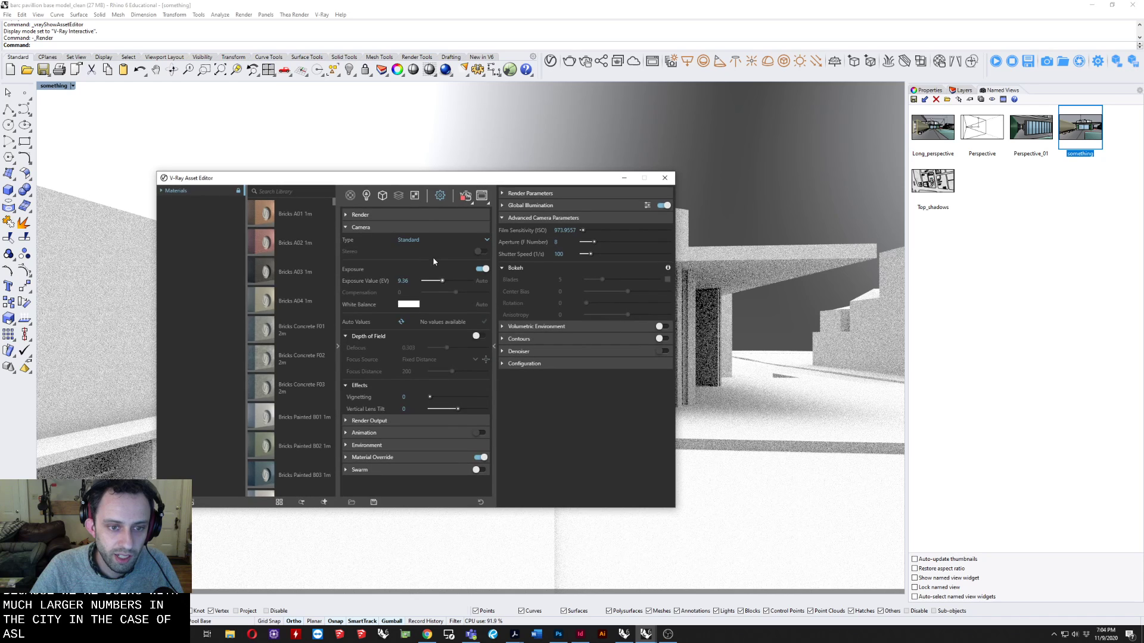
Change the environment background texture from Bitmap to Sky, keeping the basic texture settings.
click(348, 447)
click(358, 225)
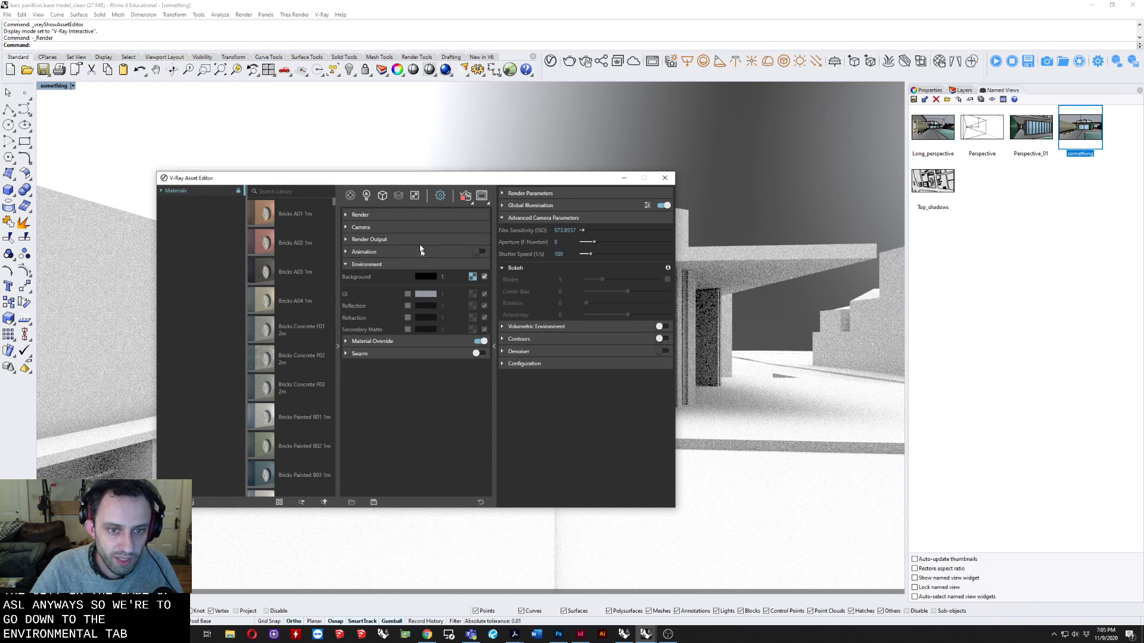
click(473, 277)
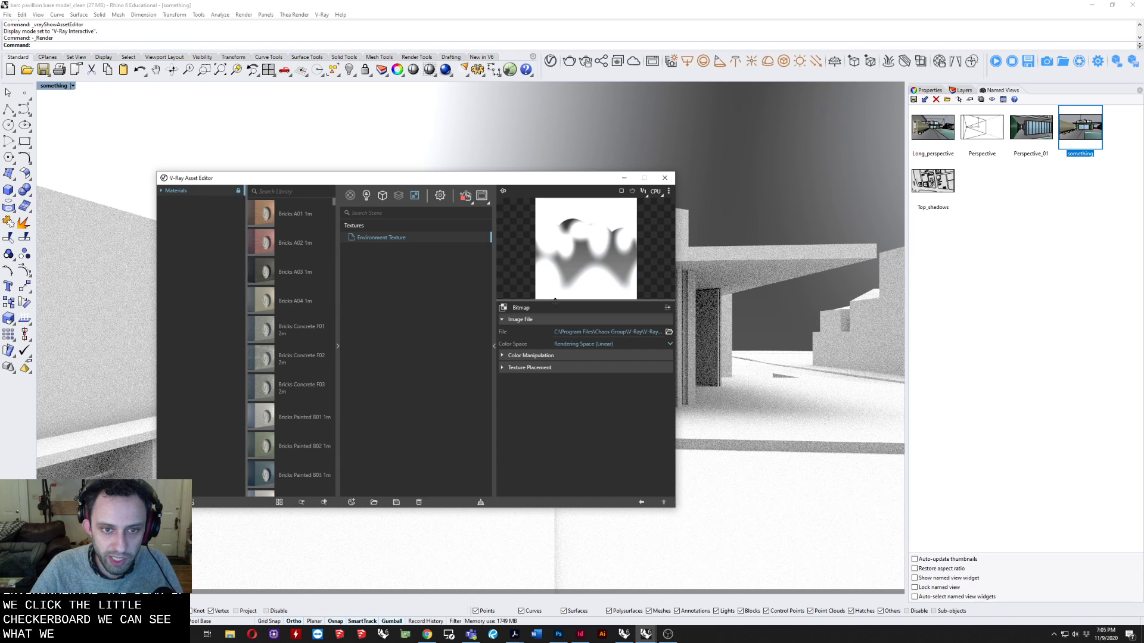
click(440, 196)
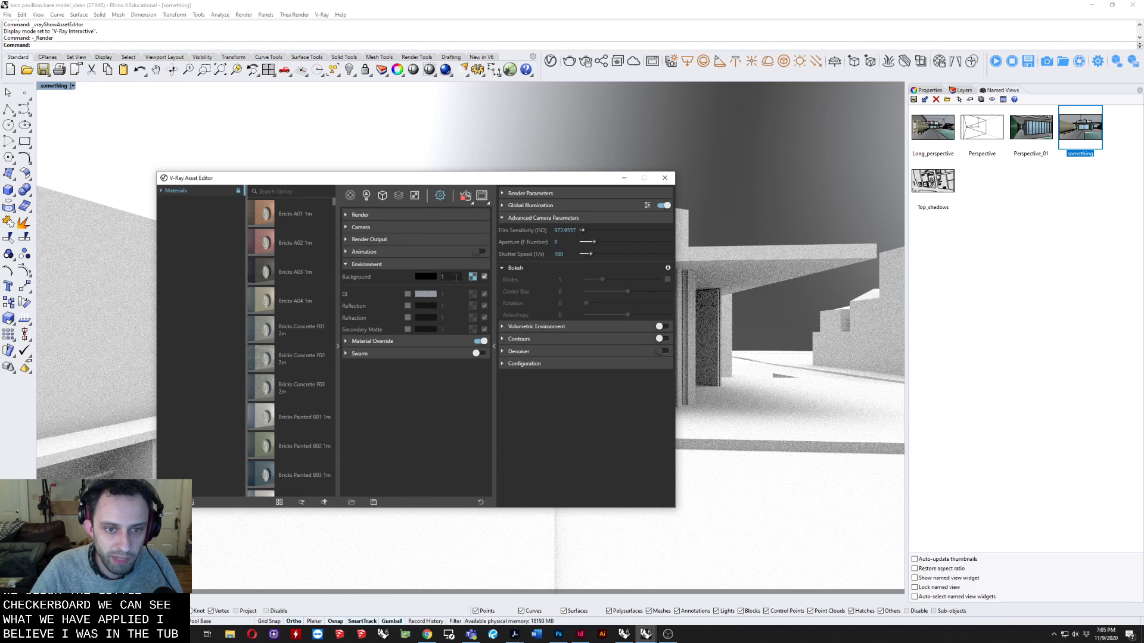
click(473, 277)
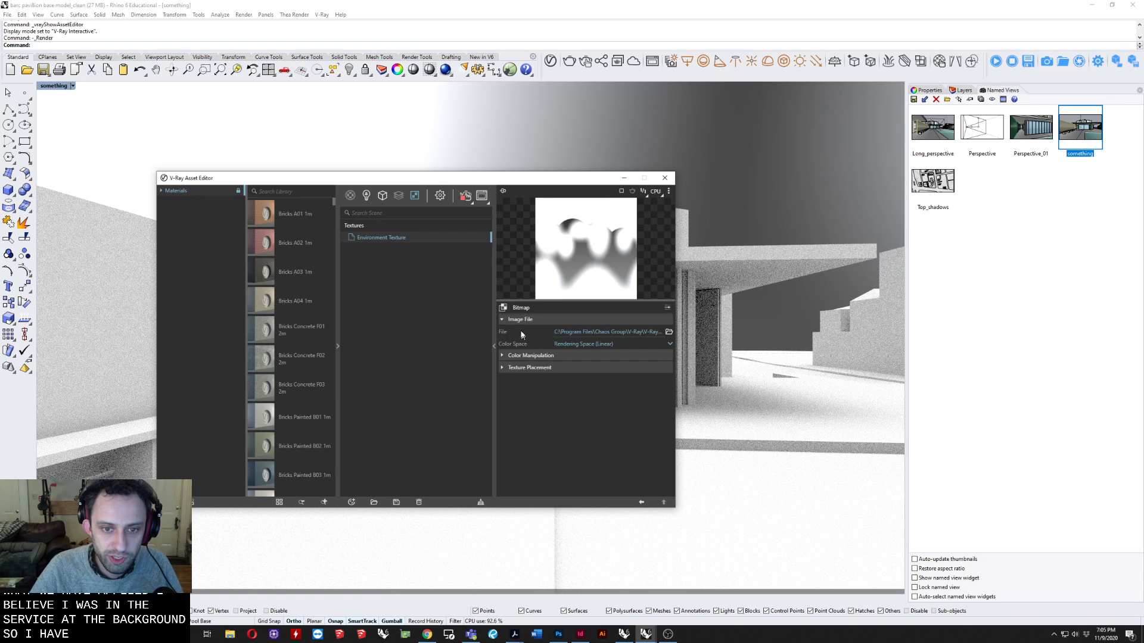
click(667, 308)
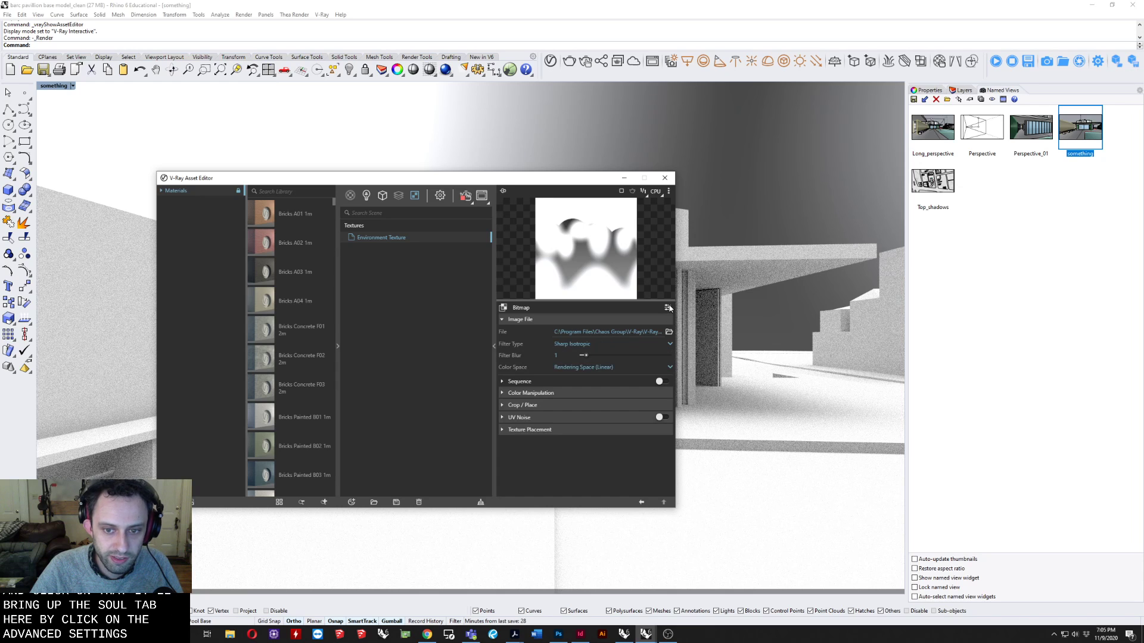
click(667, 308)
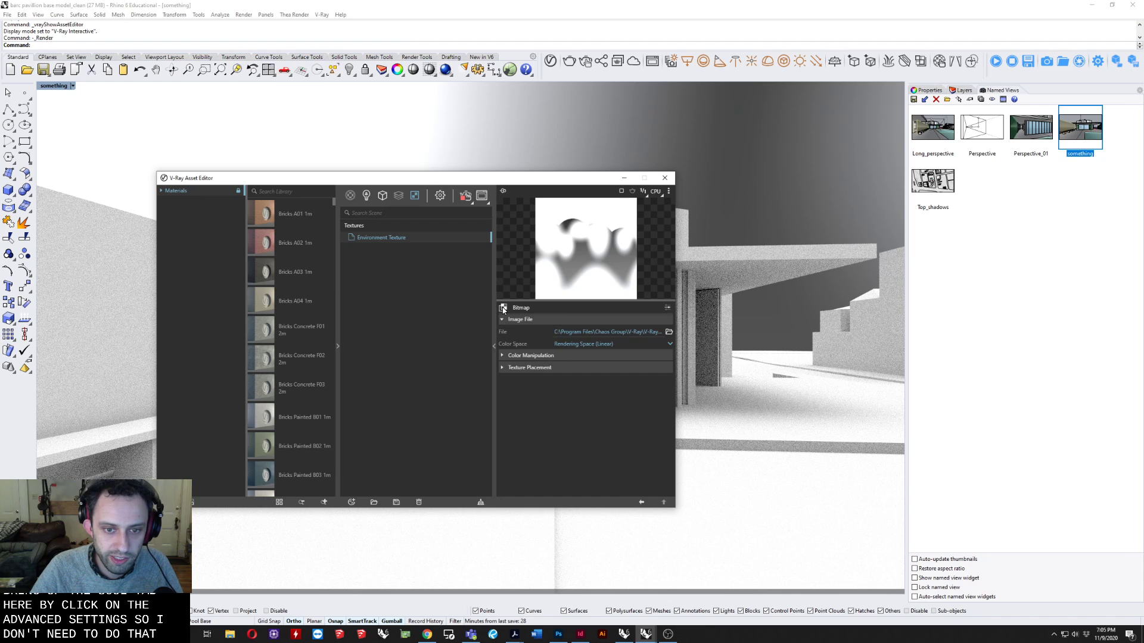
click(524, 308)
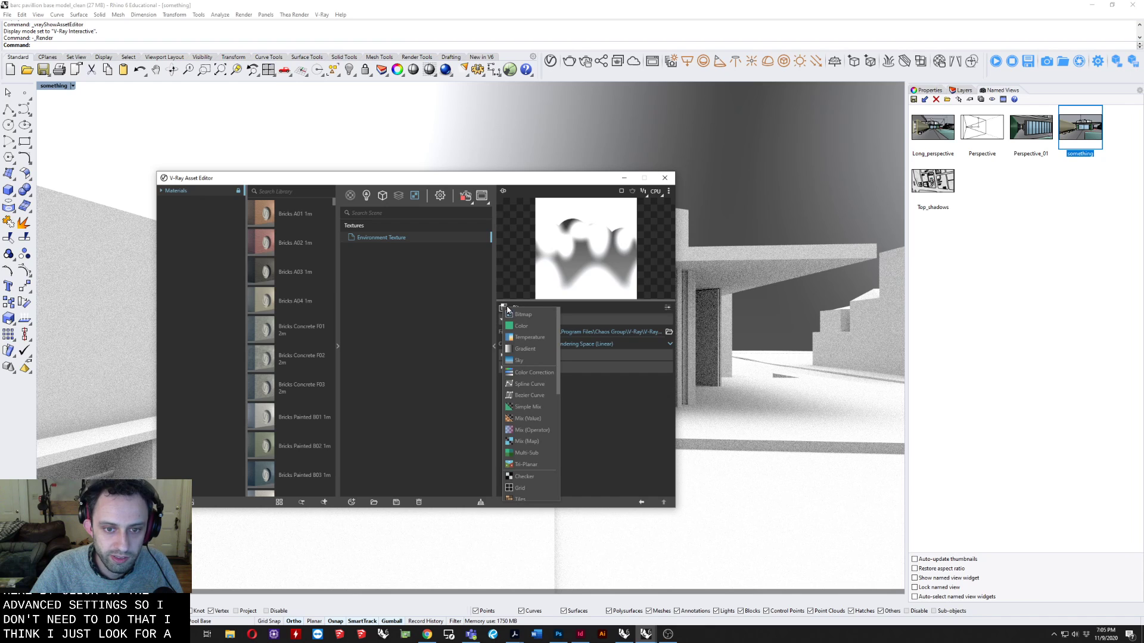
click(525, 360)
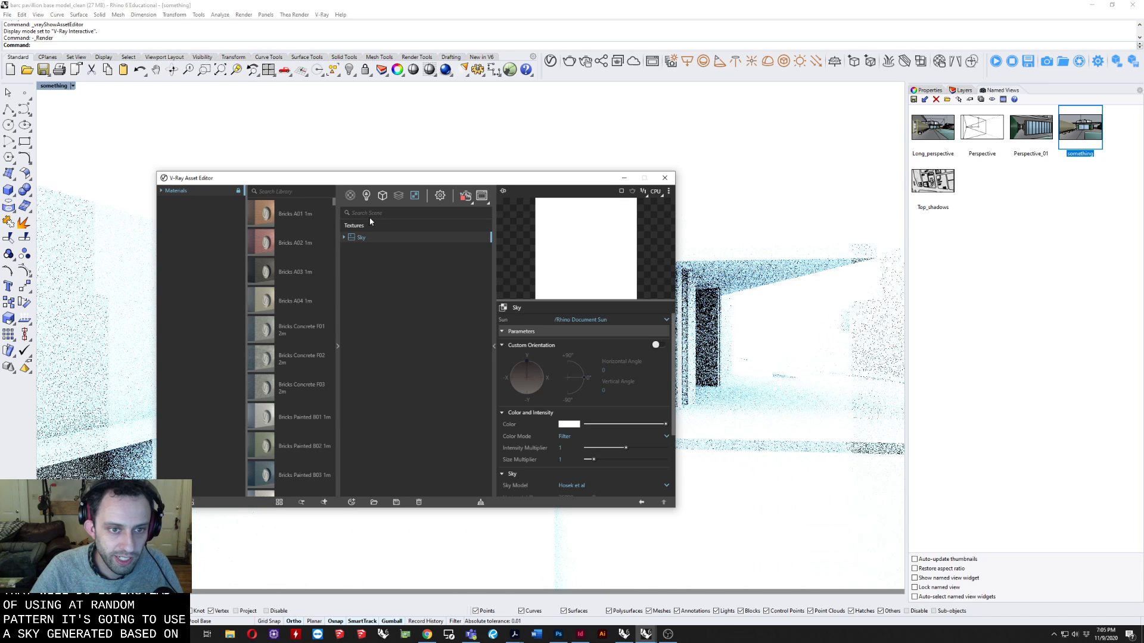
Enable the GI environment override and assign a Sky texture with default parameters to it.
click(440, 196)
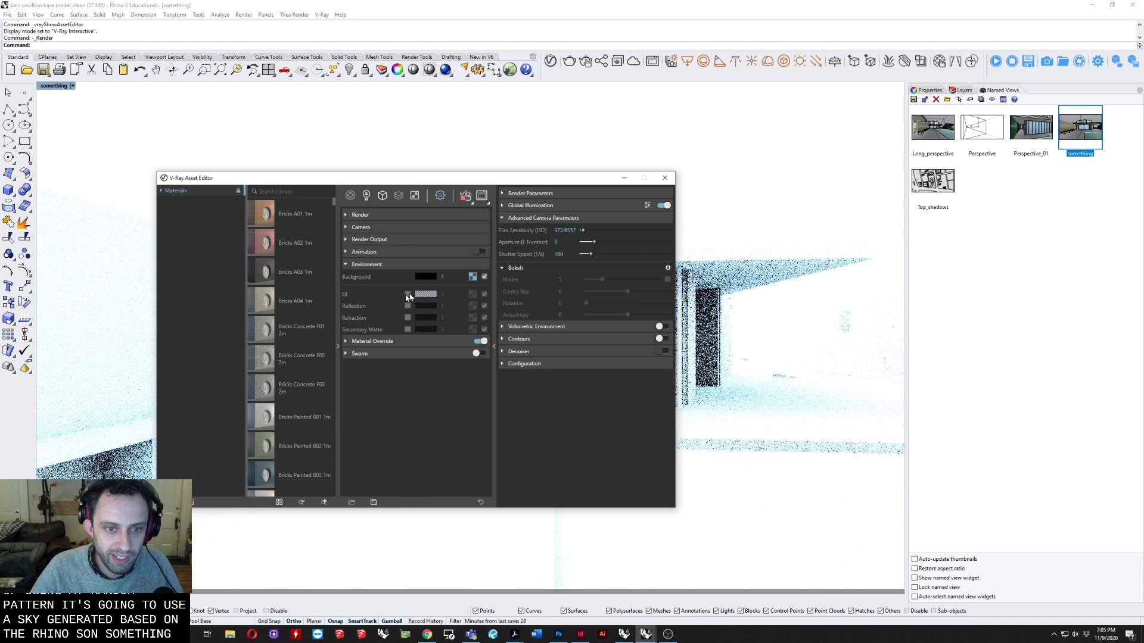
click(408, 294)
click(473, 295)
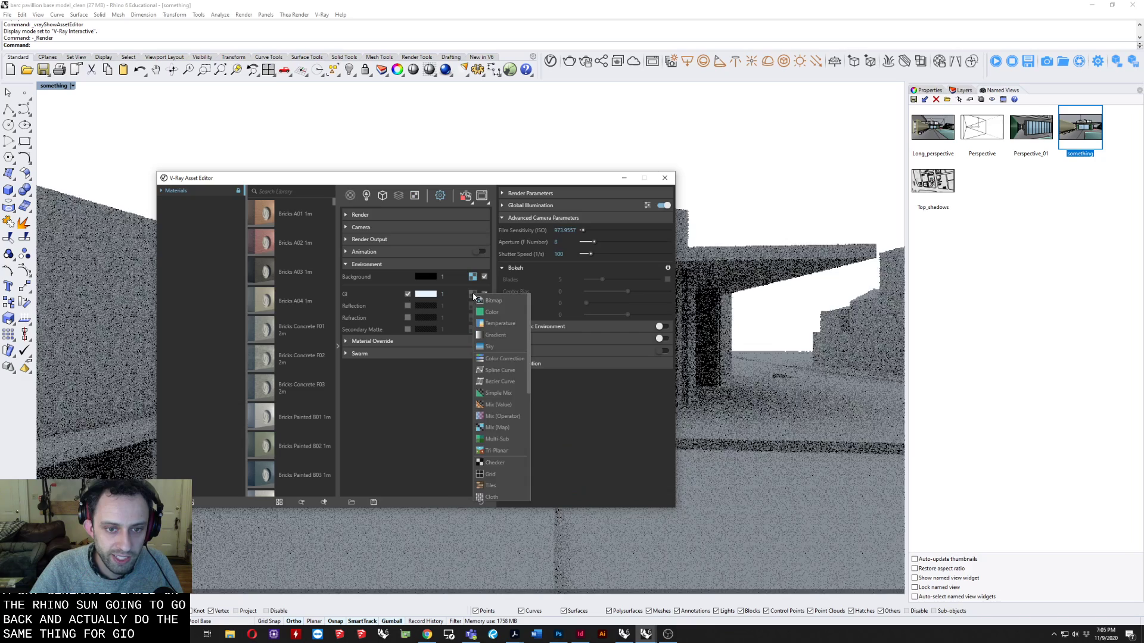
click(509, 344)
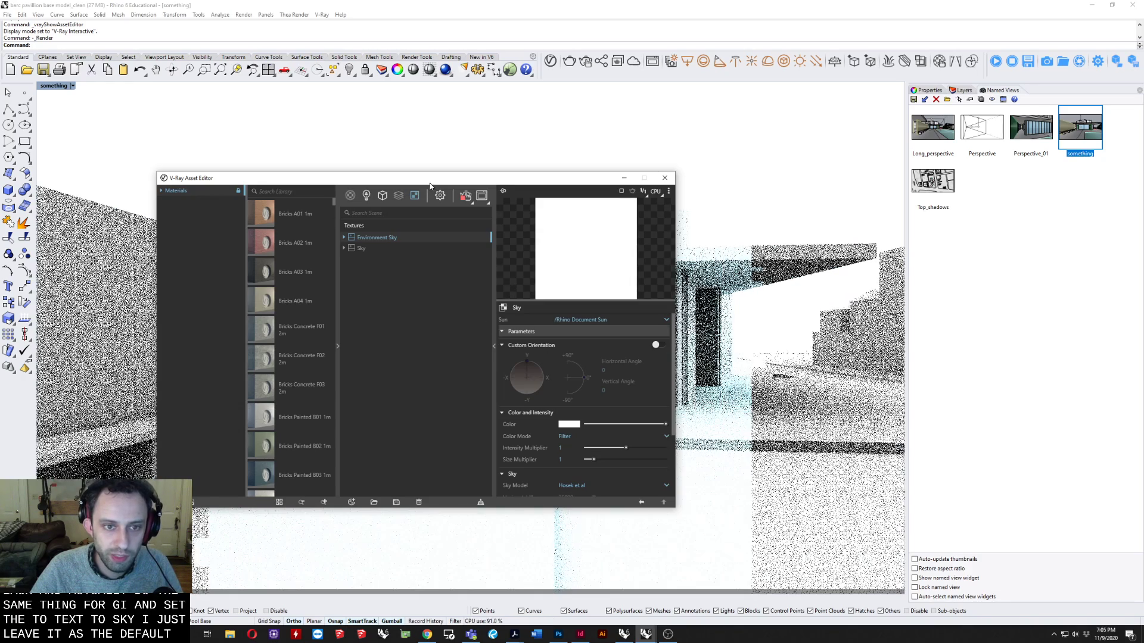
Disable the environment background's Sky texture in the render settings and set the background colour to white.
mouse_move(429, 181)
mouse_down()
mouse_move(444, 182)
mouse_move(640, 465)
mouse_move(508, 197)
mouse_move(417, 166)
mouse_up()
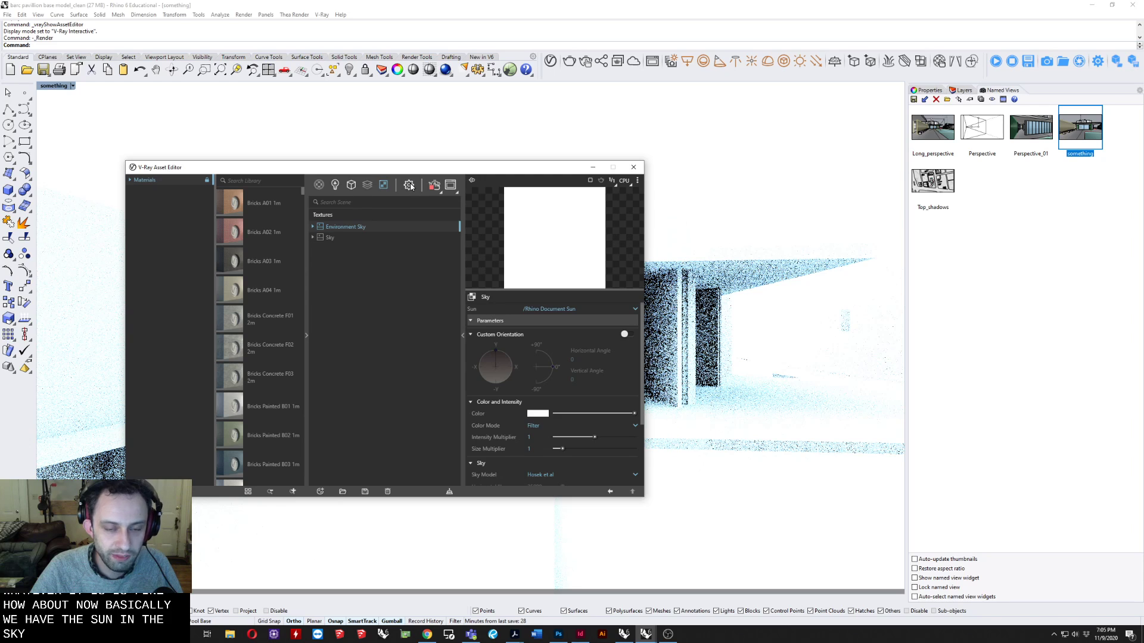
click(410, 186)
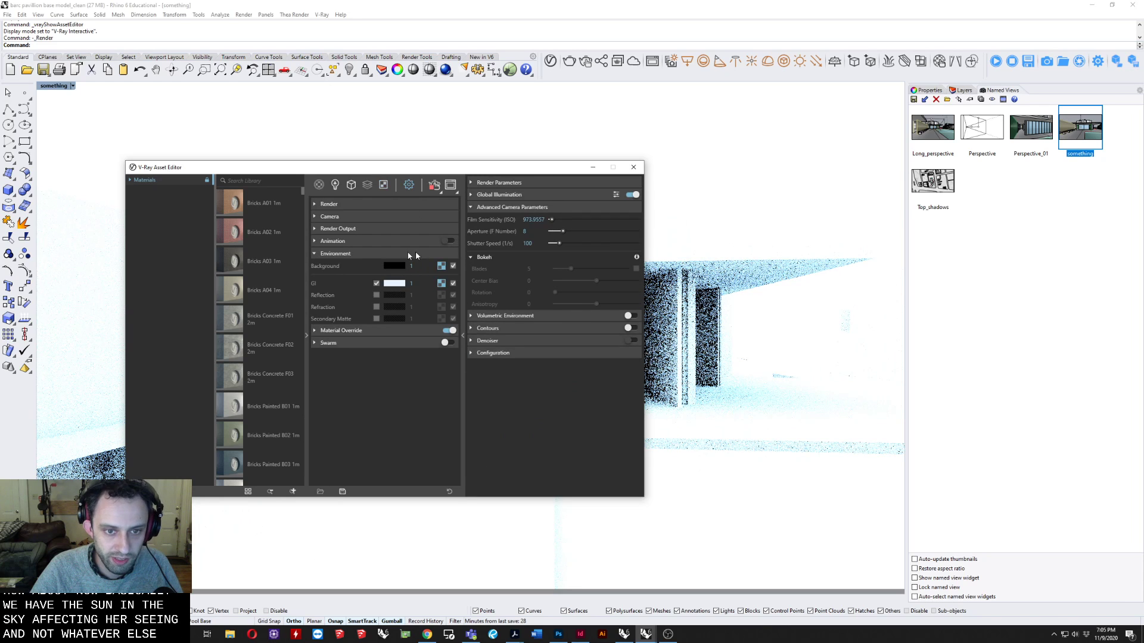
click(453, 266)
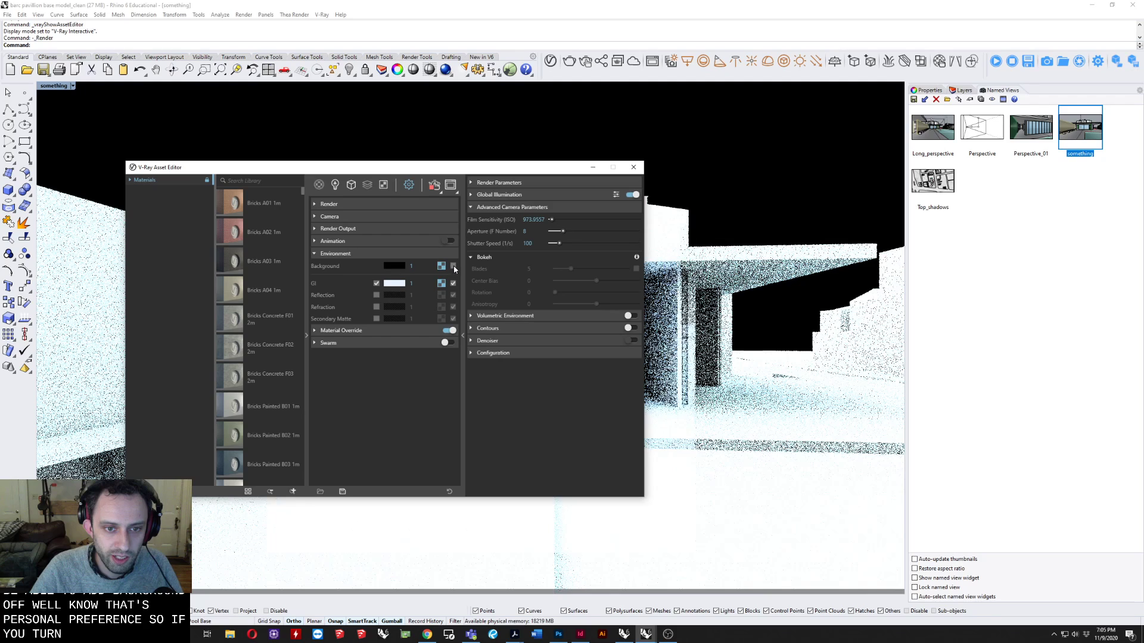
click(393, 266)
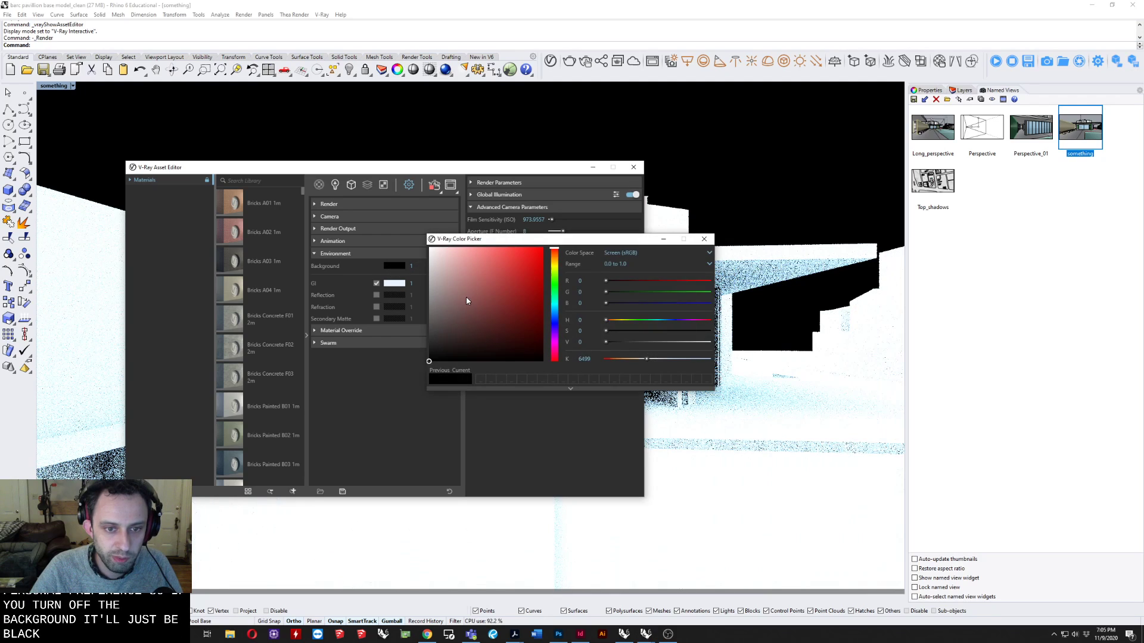
drag(466, 296, 429, 247)
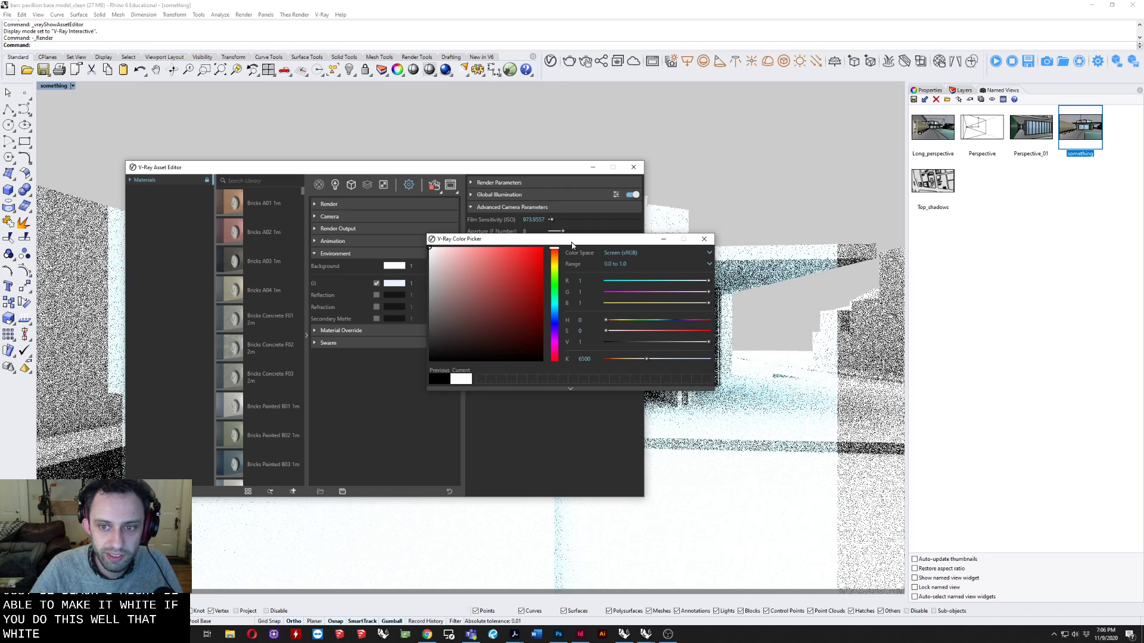
drag(598, 239, 650, 294)
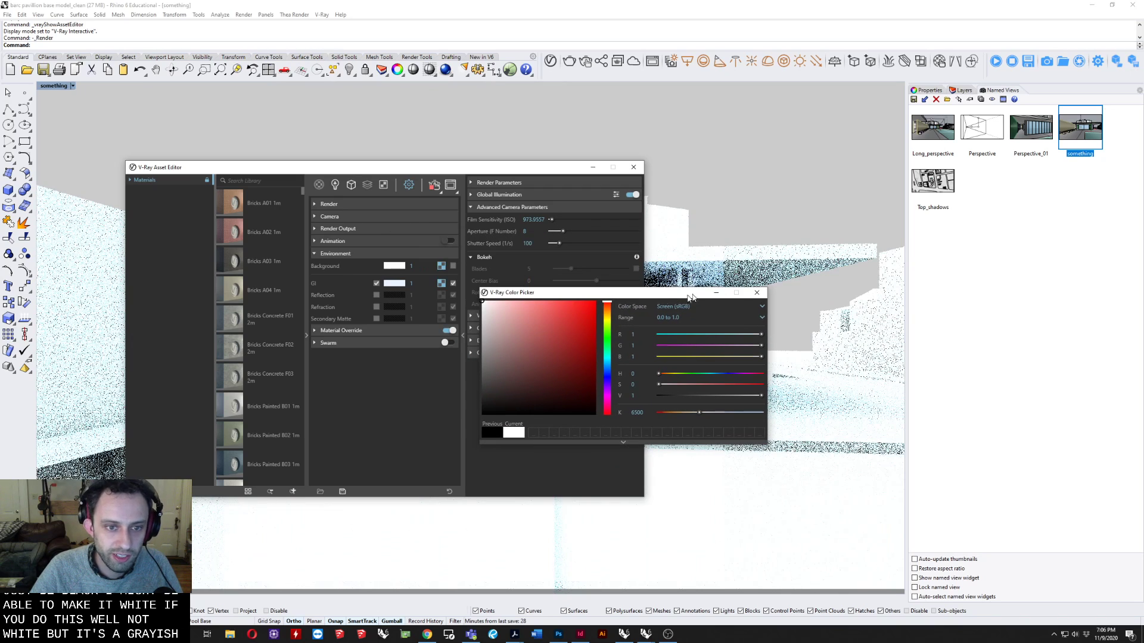
Re-enable the environment background's Sky texture and close the colour picker.
click(451, 269)
click(452, 270)
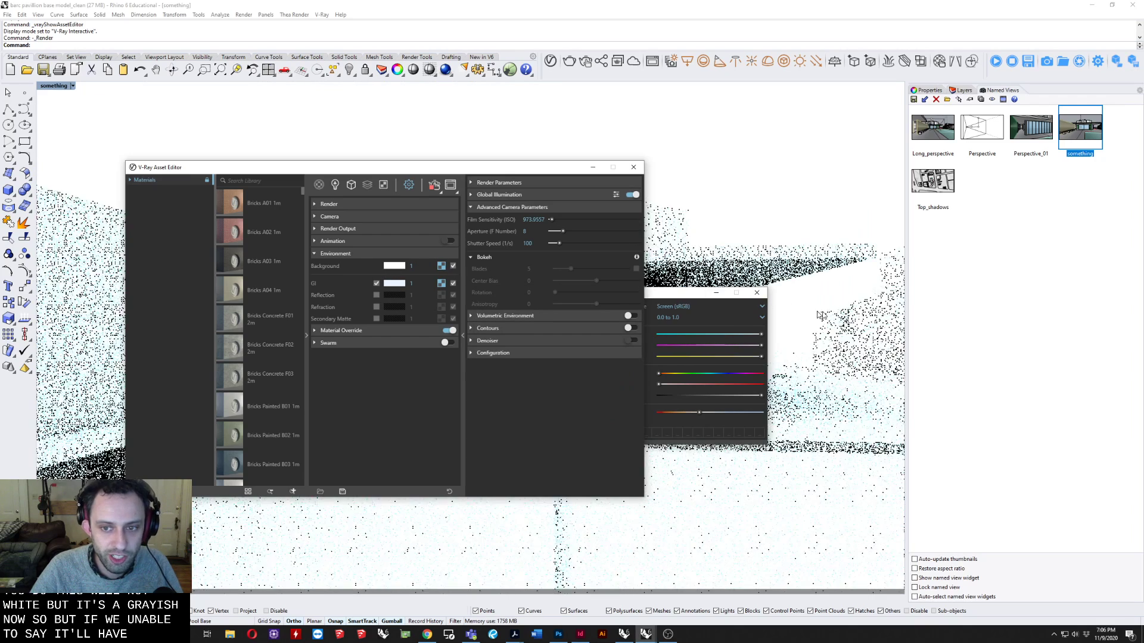
click(762, 295)
click(763, 294)
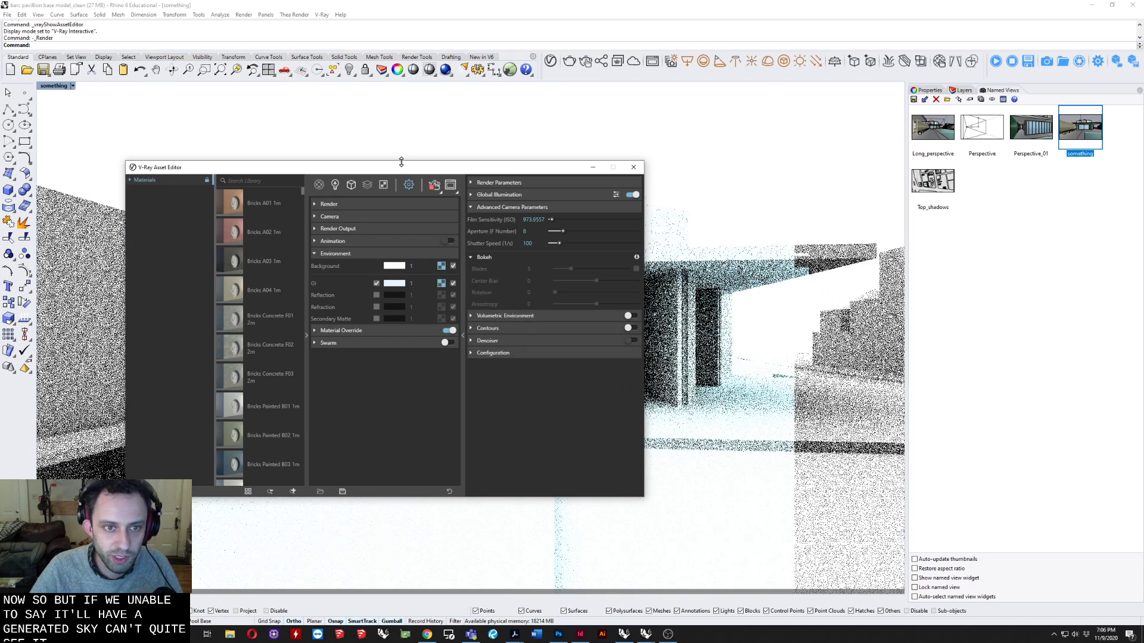
Set the camera's exposure value to 11.8 in the V-Ray render settings.
drag(417, 168, 455, 167)
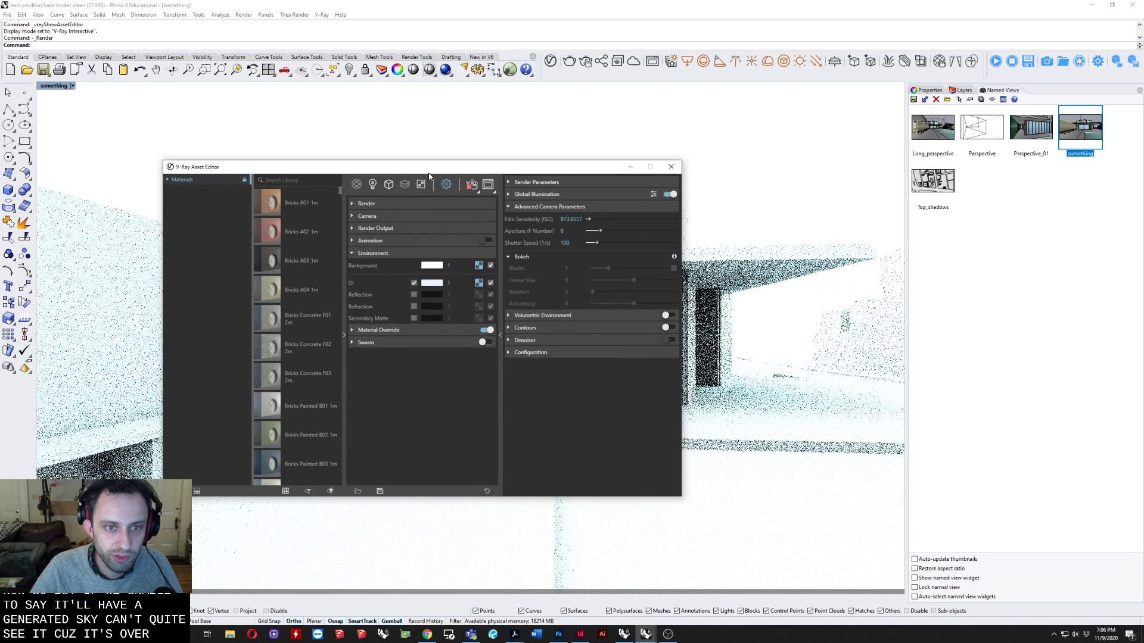
click(363, 216)
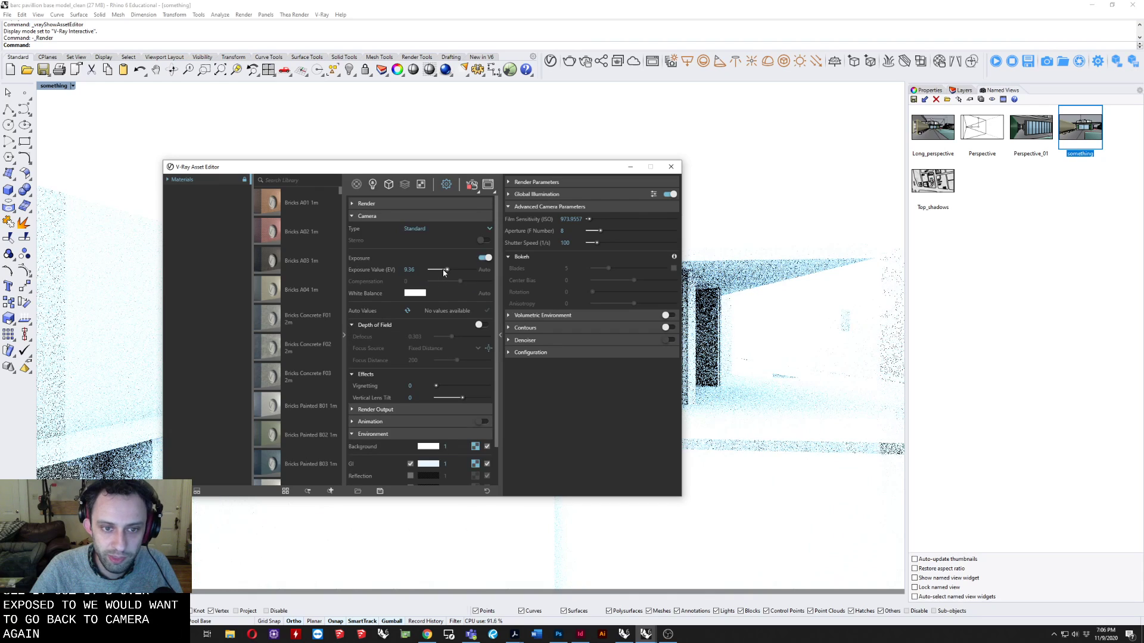
drag(442, 271, 445, 272)
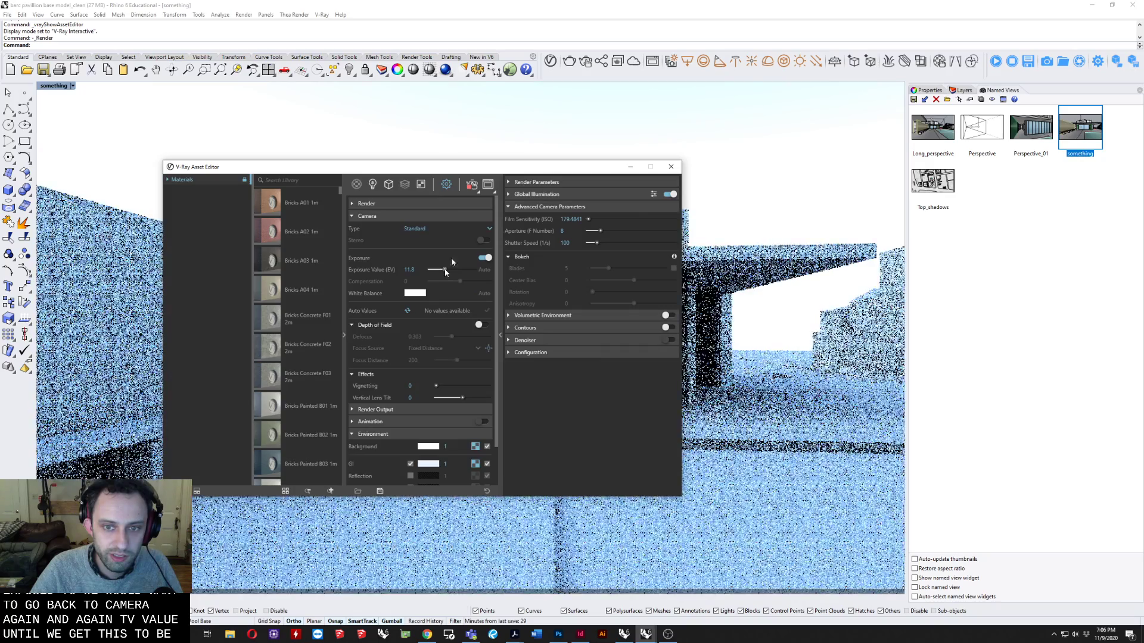
Turn on the Sun in Rhino's lights list and bring the maximized model window back into view.
drag(446, 167, 551, 166)
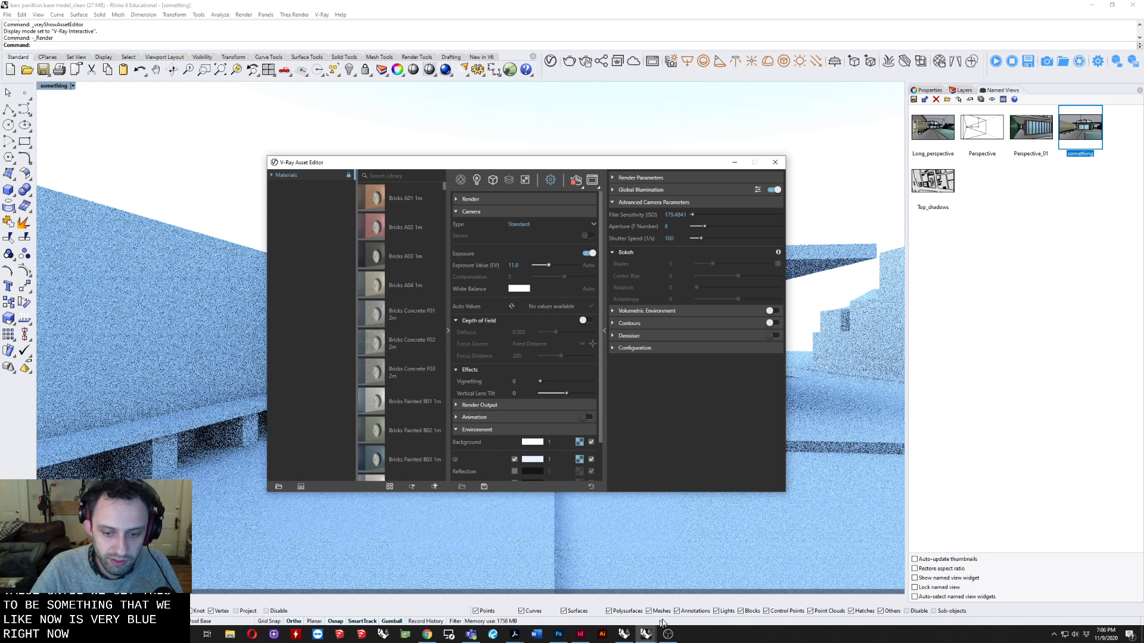
click(323, 5)
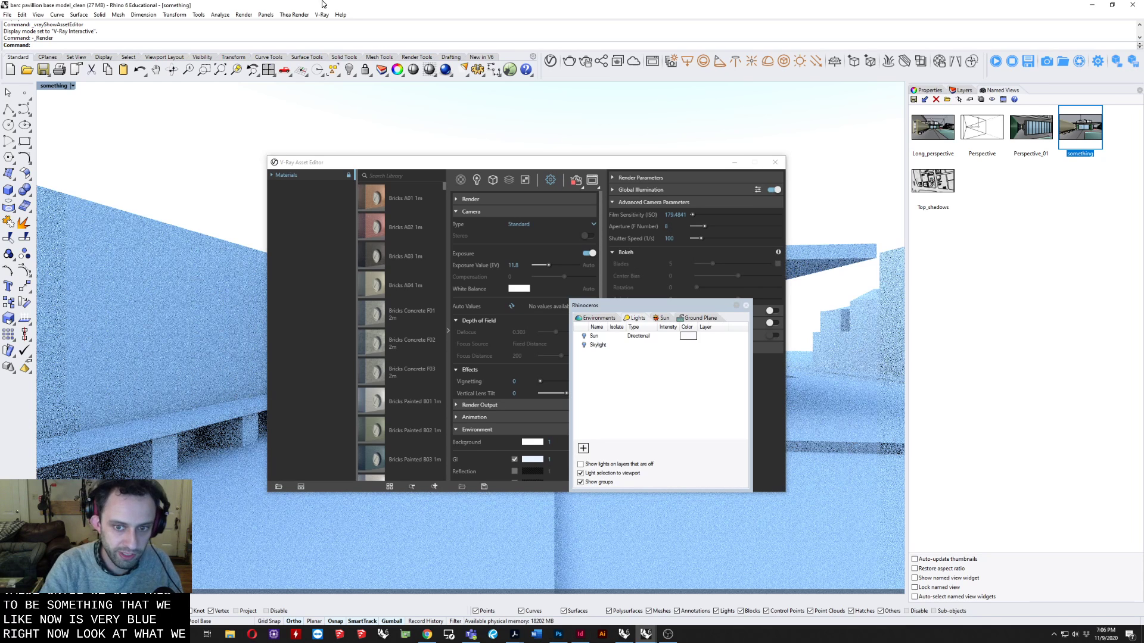
click(593, 337)
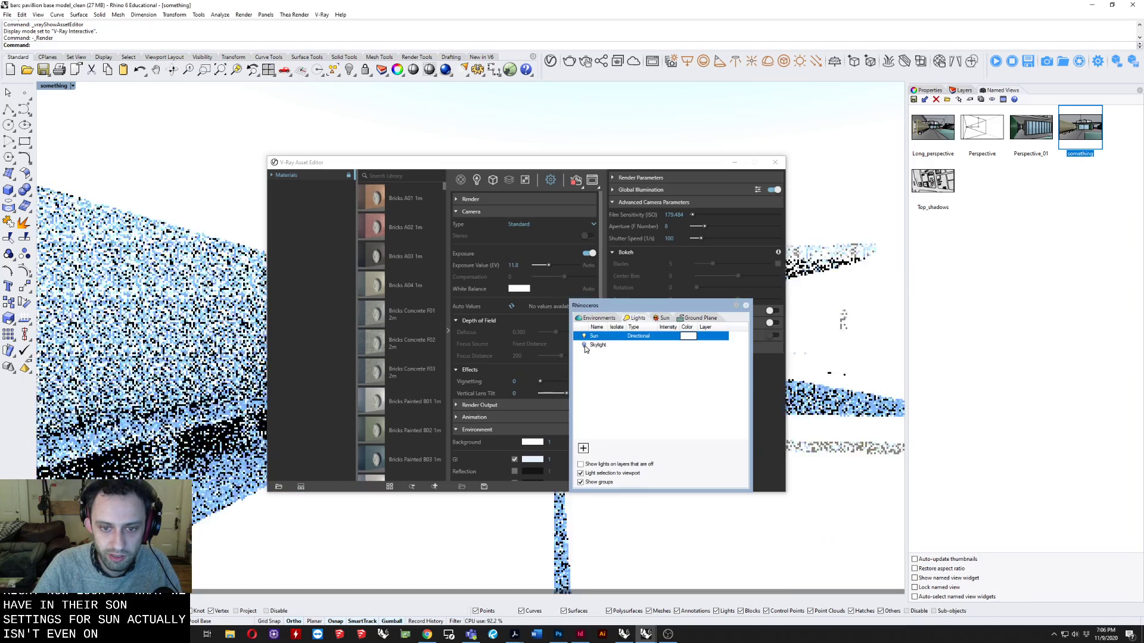
click(570, 157)
drag(619, 157, 334, 96)
drag(590, 1, 734, 40)
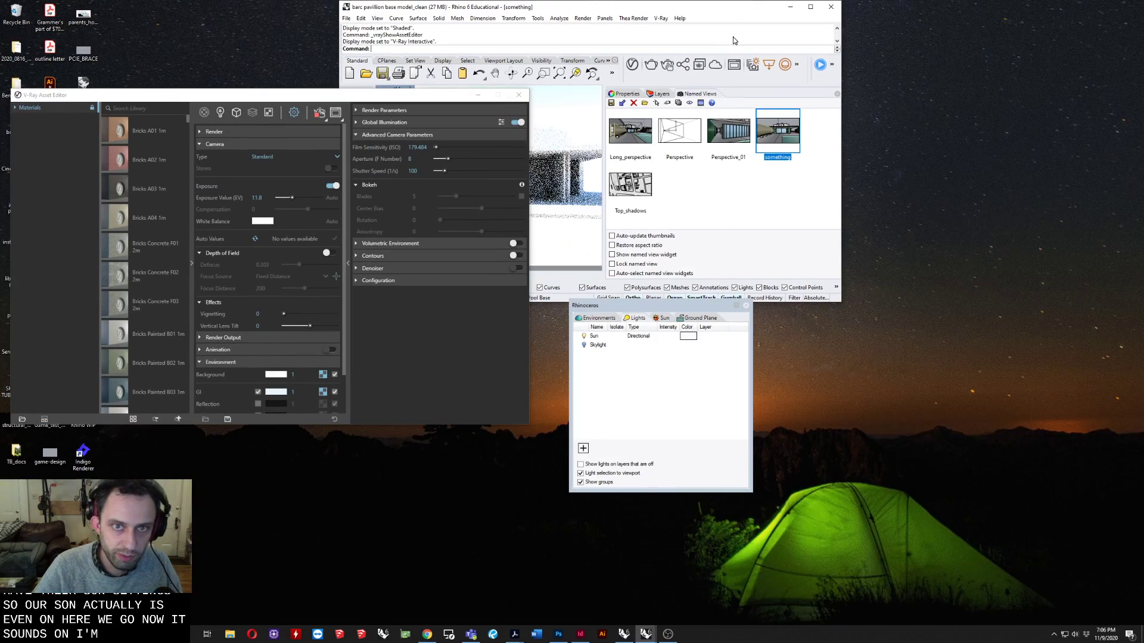
drag(696, 6, 730, 1)
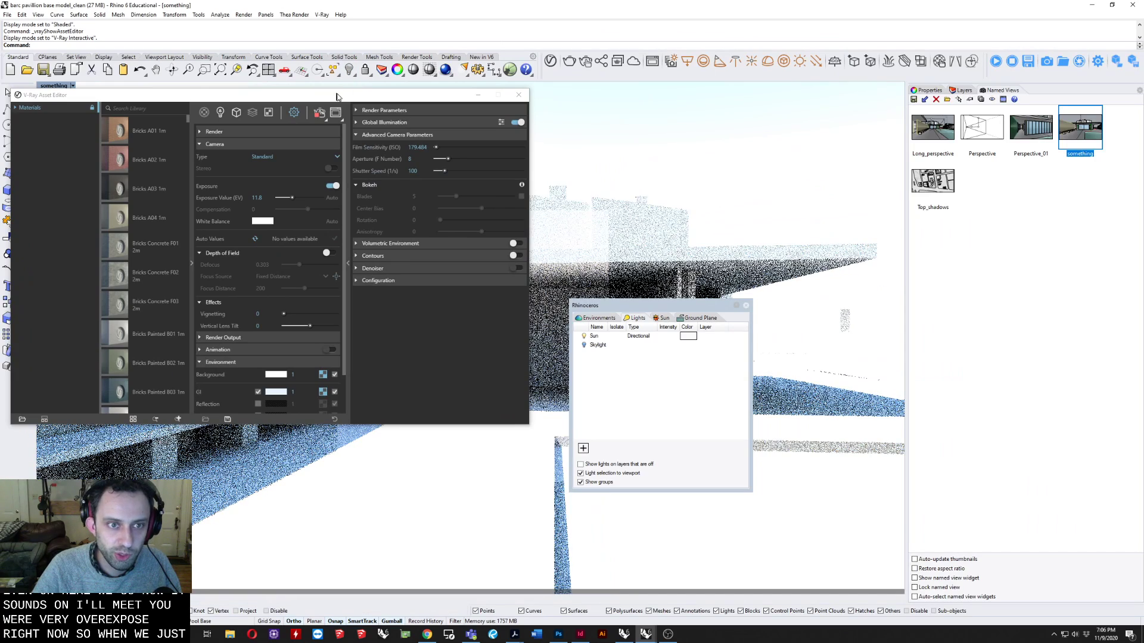
Set the camera's exposure value to 13.4 to darken the sunlit interactive render.
drag(337, 97, 391, 234)
scroll(291, 468, down, 2)
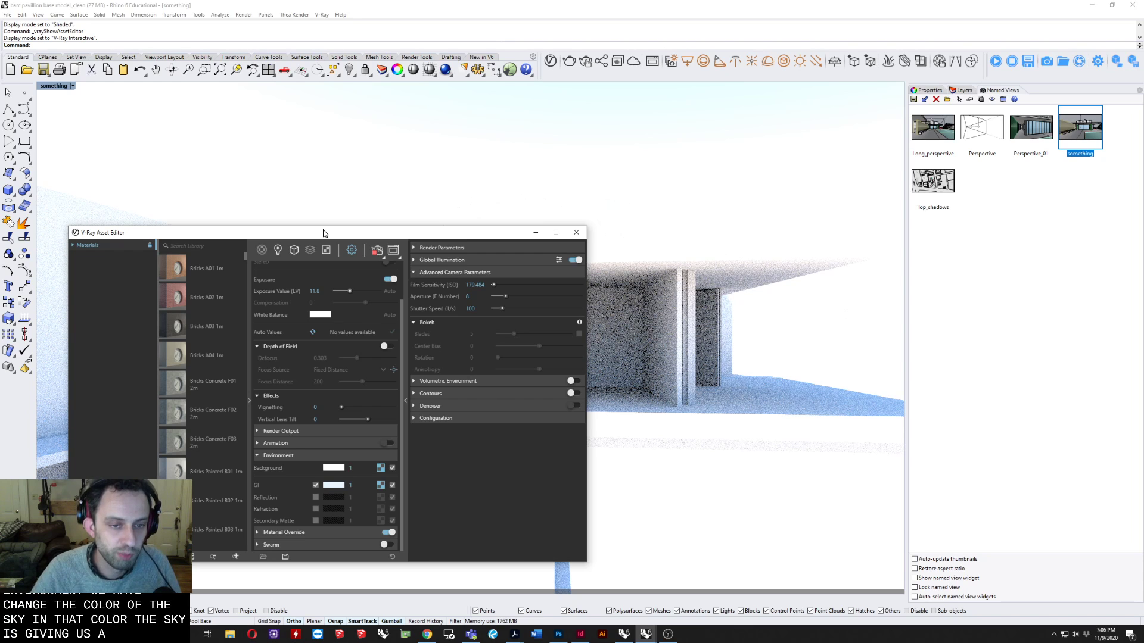
drag(323, 229, 629, 165)
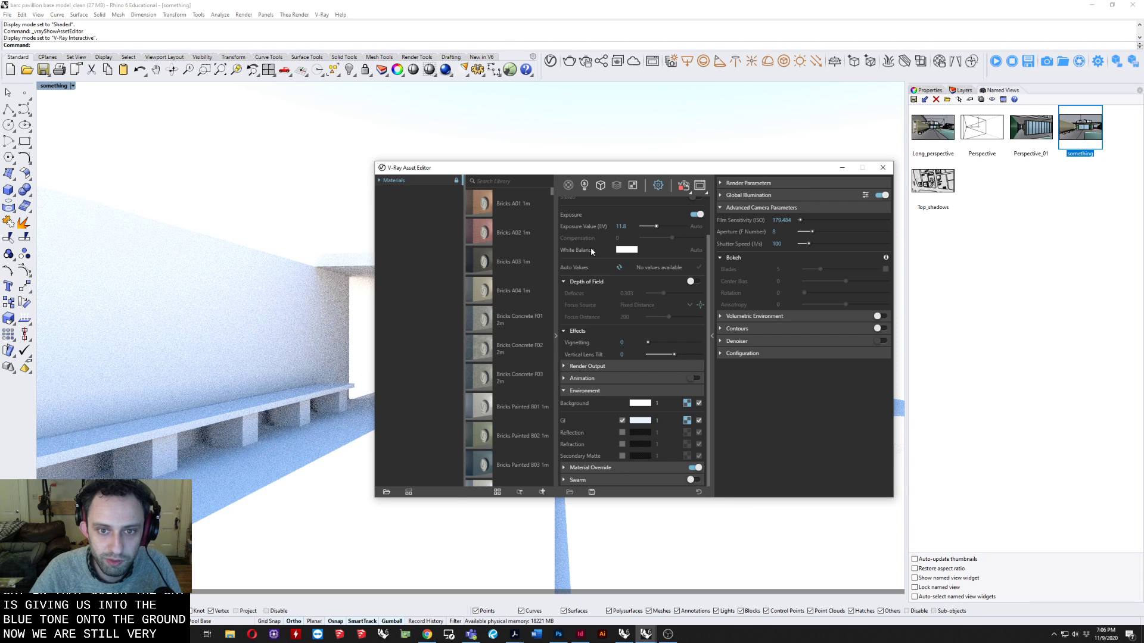
scroll(591, 249, up, 2)
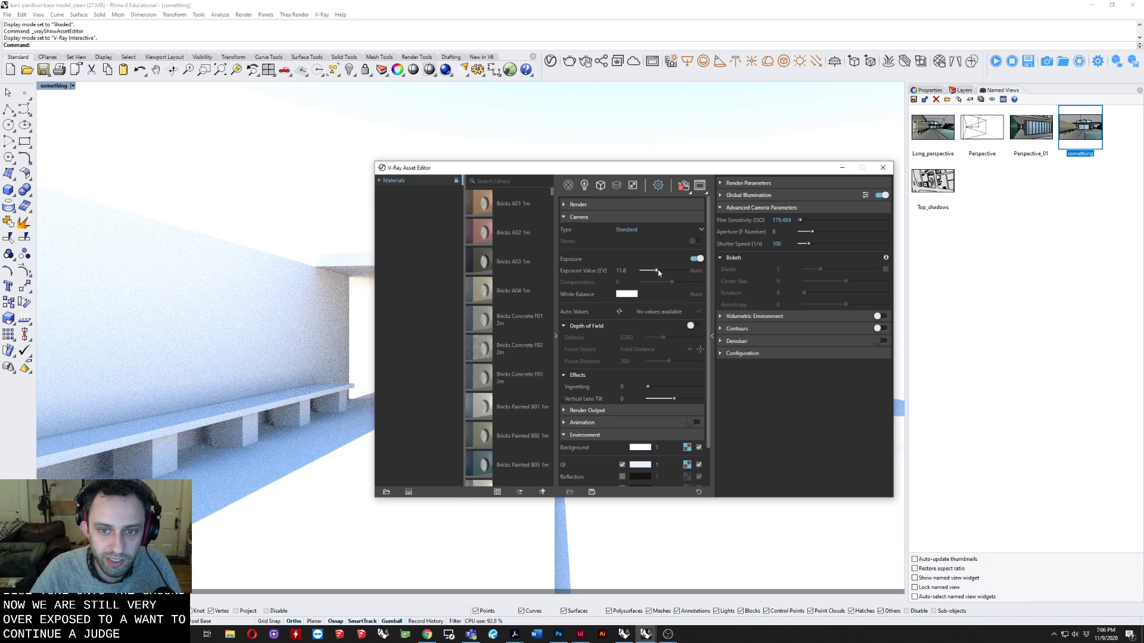
drag(654, 270, 655, 270)
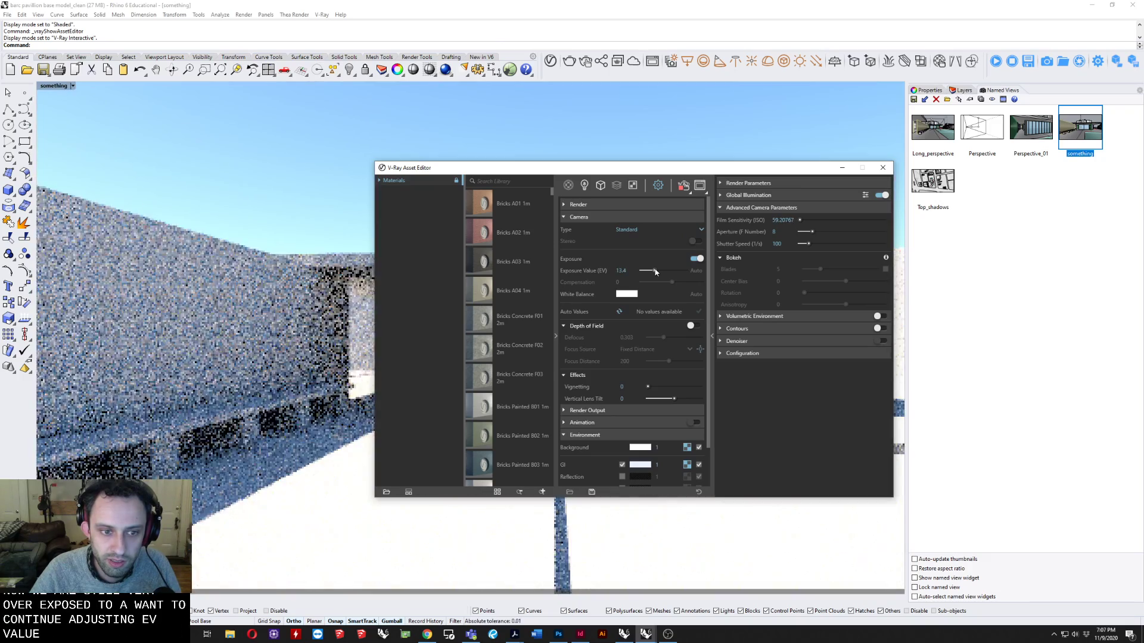
Switch the "something" viewport from V-Ray Interactive to the Shaded display mode.
drag(548, 168, 383, 112)
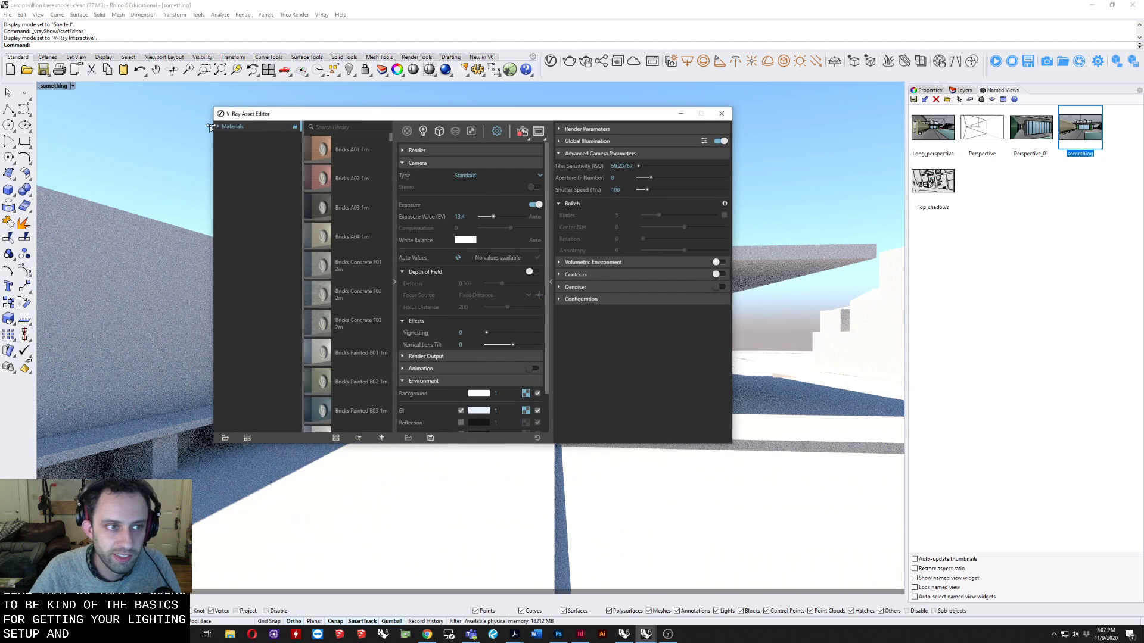
click(59, 87)
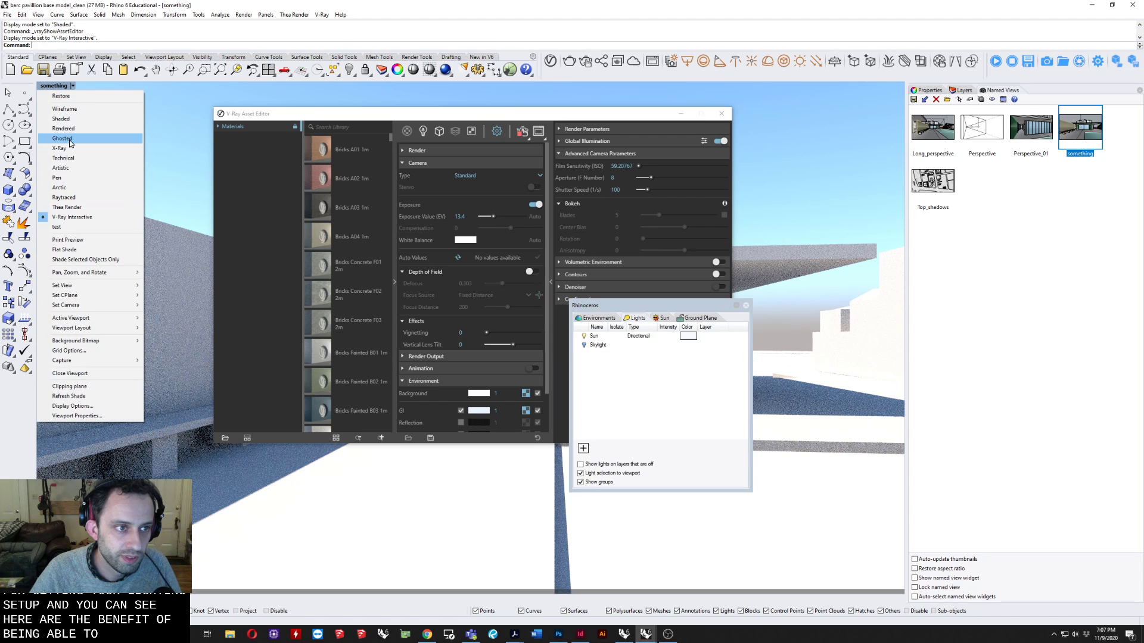
click(61, 119)
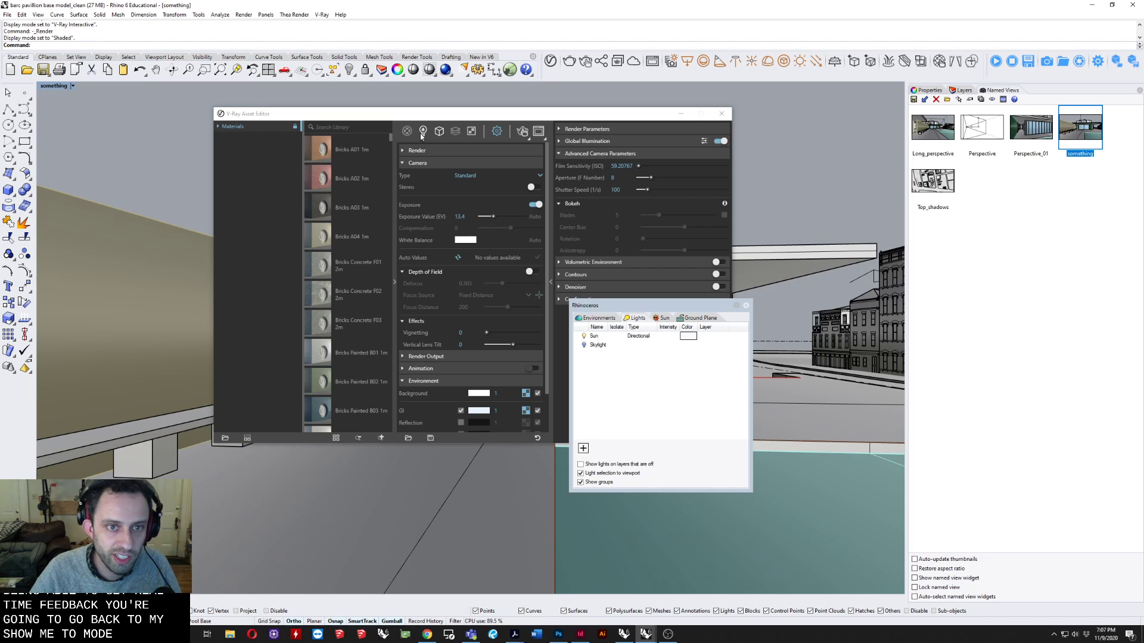
Collapse the camera and environment settings, show the render settings, and start an interactive CPU render of the "something" view.
click(426, 162)
click(415, 198)
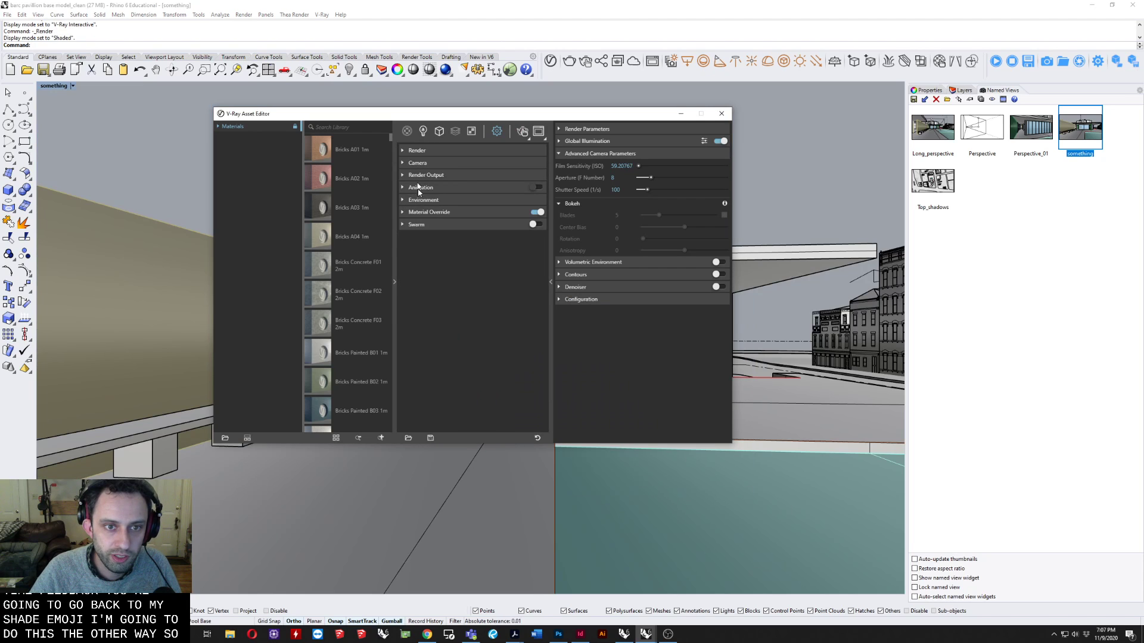
click(412, 151)
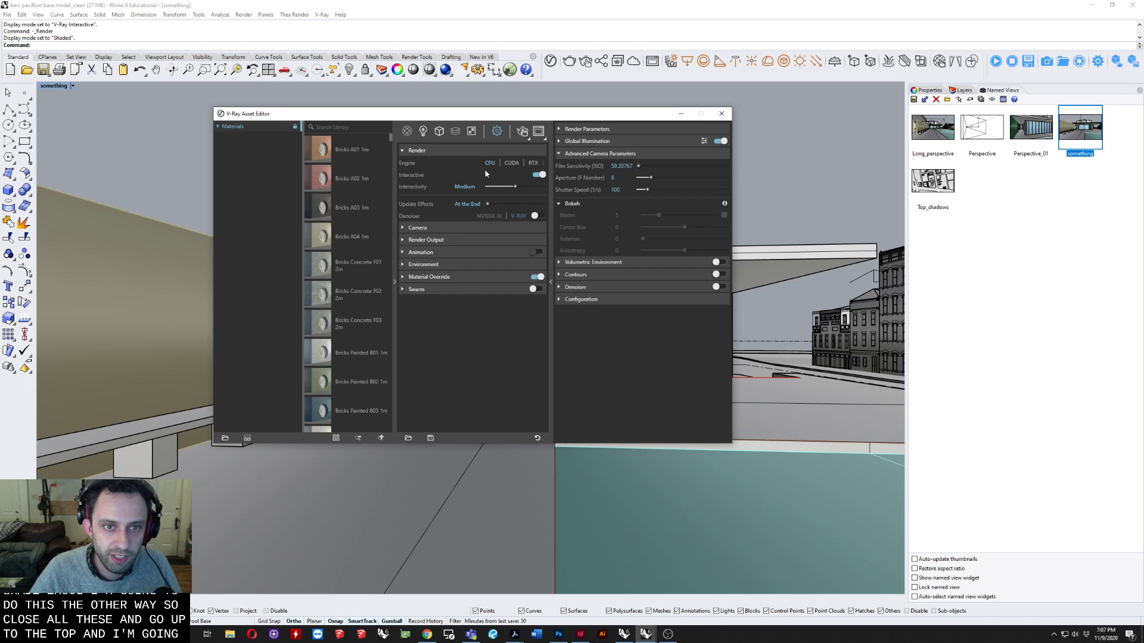
click(522, 132)
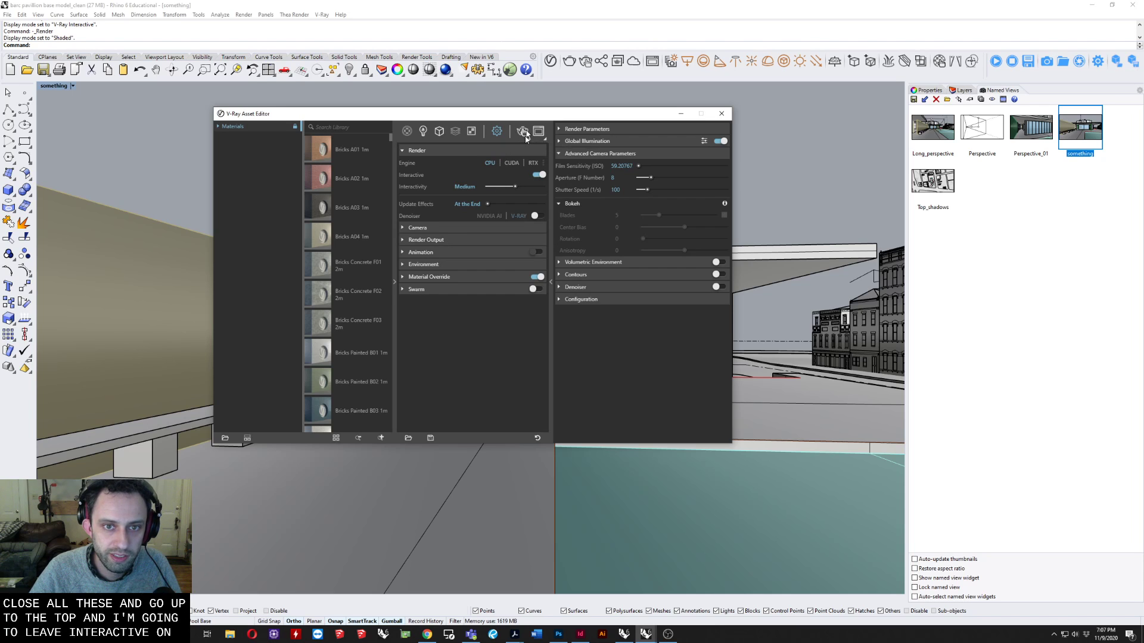
drag(476, 73, 373, 204)
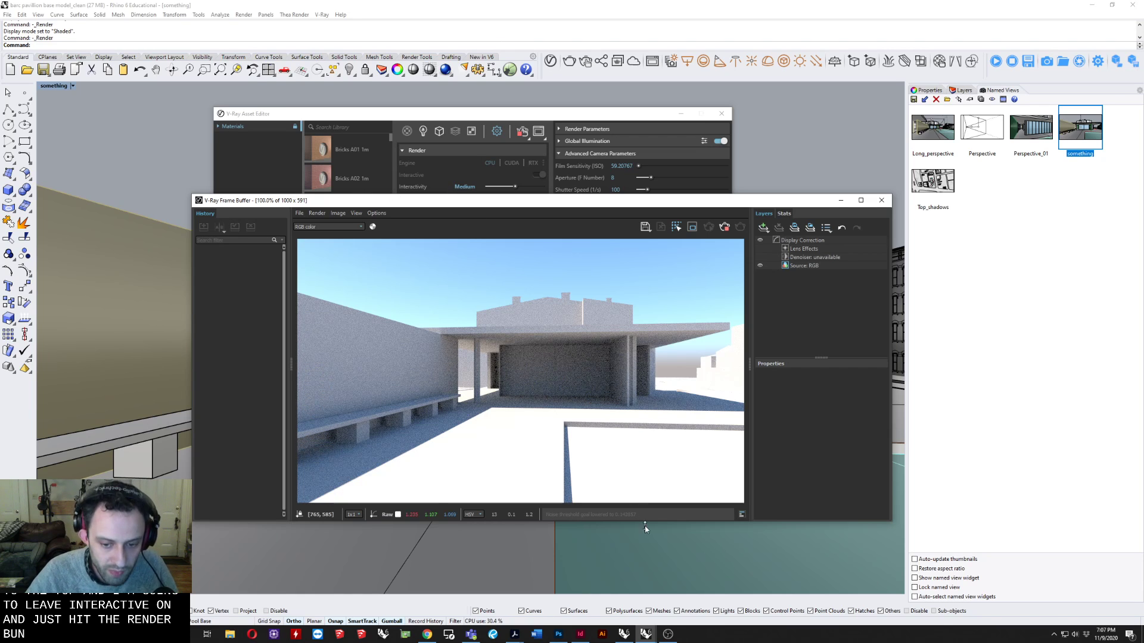
click(397, 545)
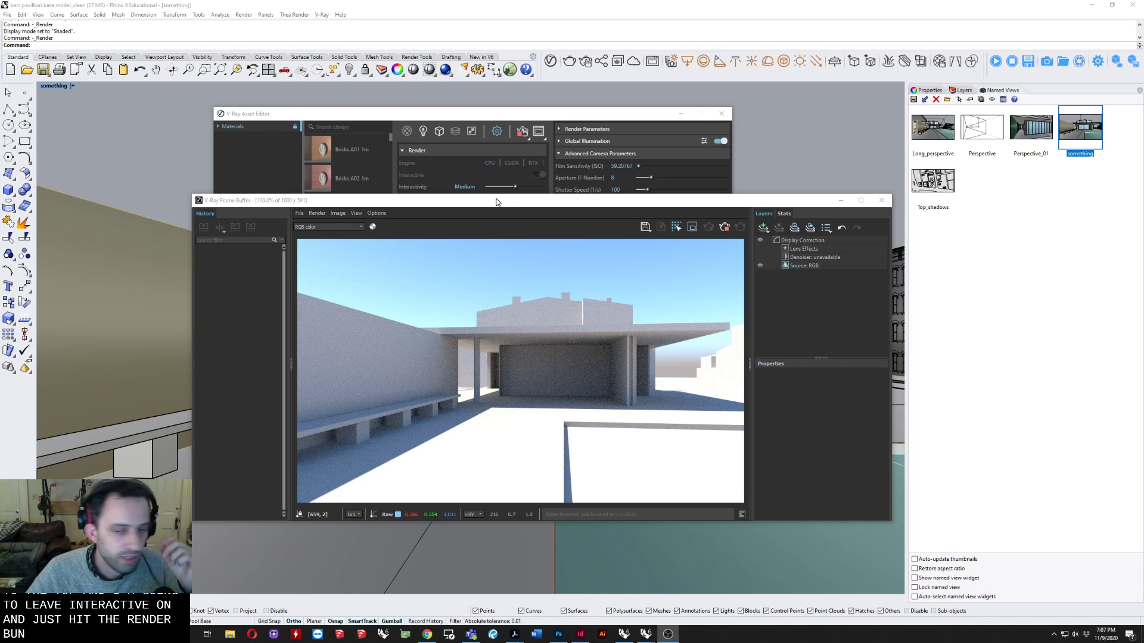
Shrink the V-Ray Frame Buffer window and arrange it beside the Asset Editor so both stay visible over the model.
drag(499, 201, 608, 199)
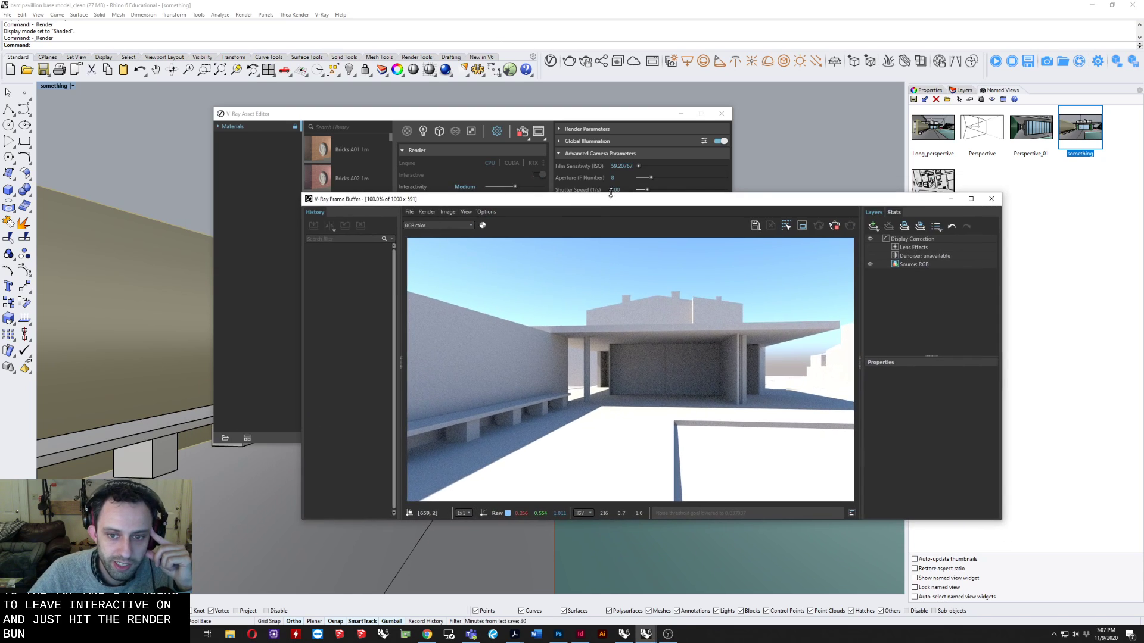
click(248, 138)
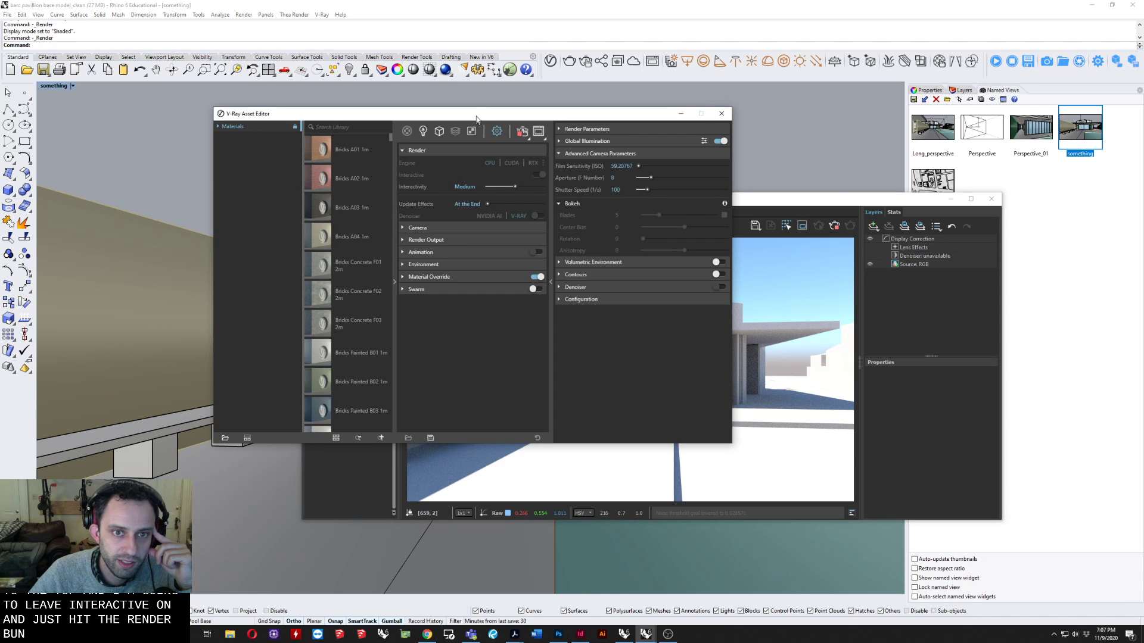
drag(476, 117, 764, 127)
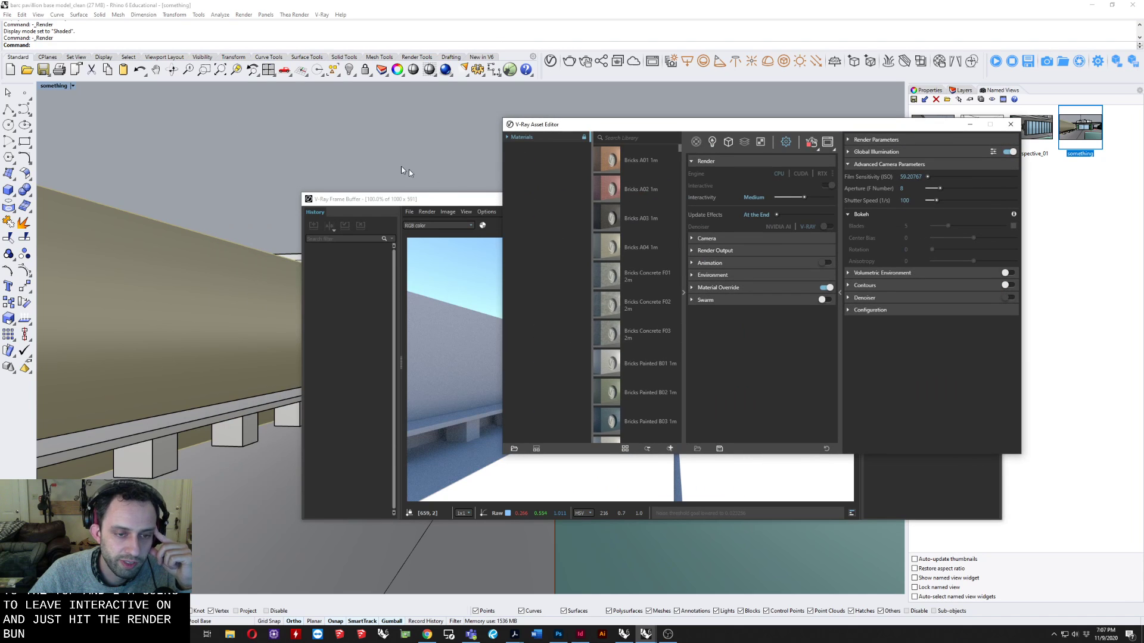
drag(569, 127, 144, 233)
drag(391, 203, 423, 130)
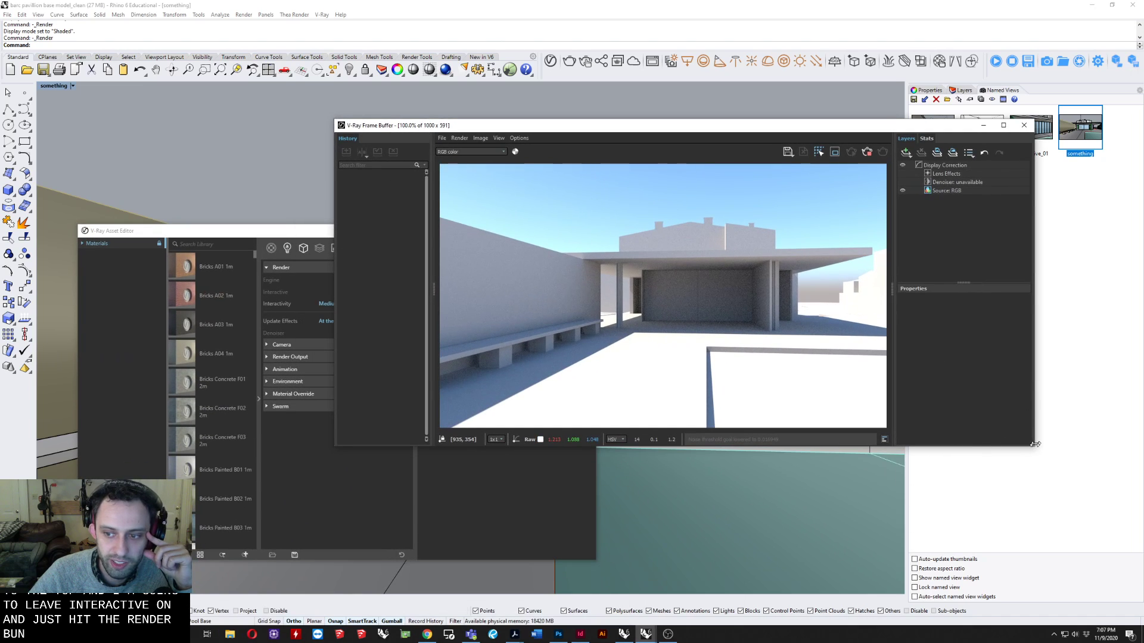
drag(1035, 443, 863, 340)
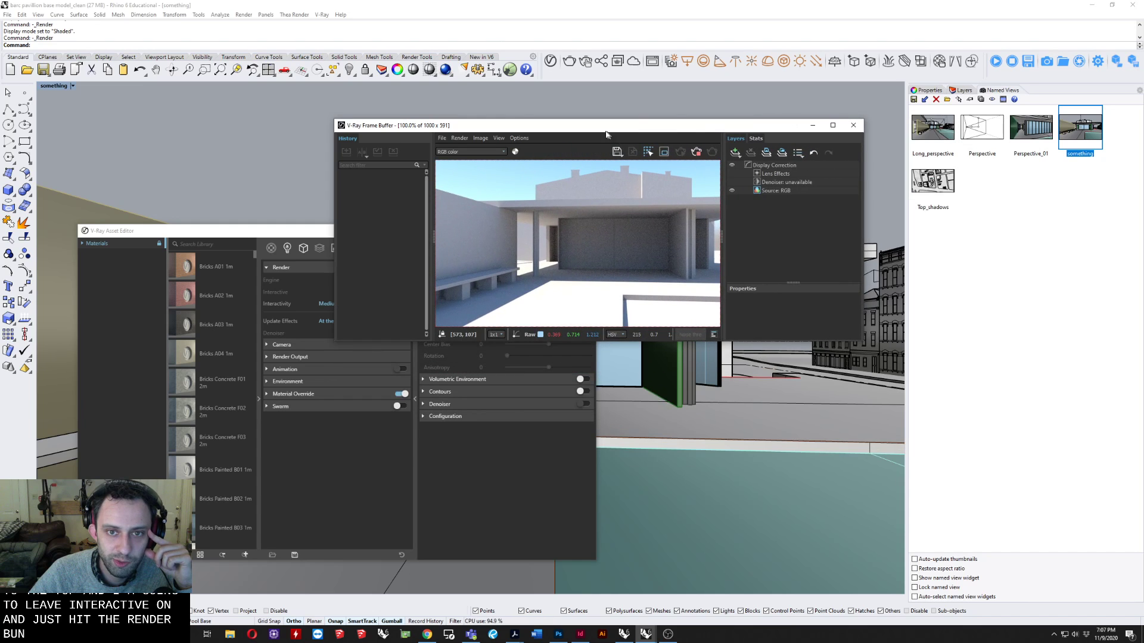
drag(607, 134, 825, 98)
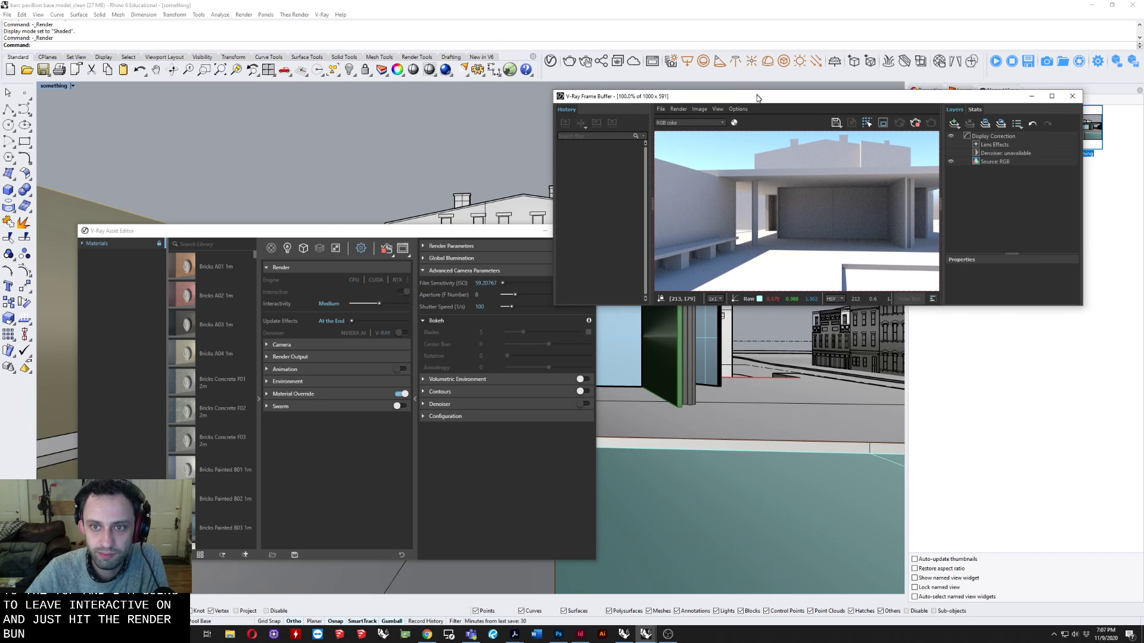
drag(755, 91, 793, 322)
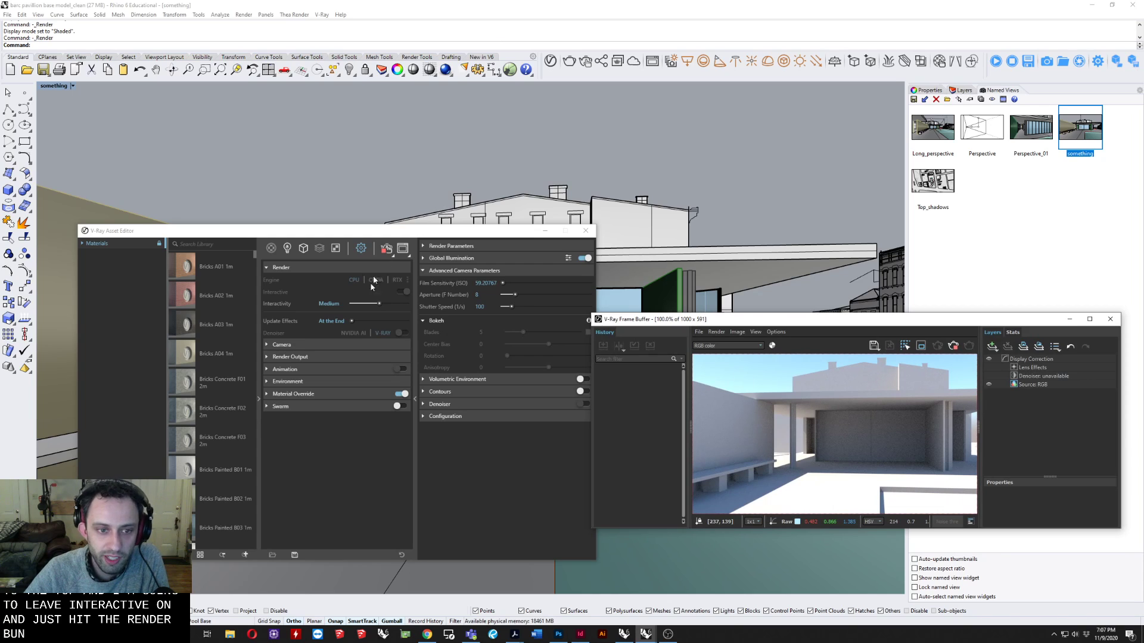
Expand the camera settings, open the white balance colour for editing, and restart the interactive render.
click(295, 350)
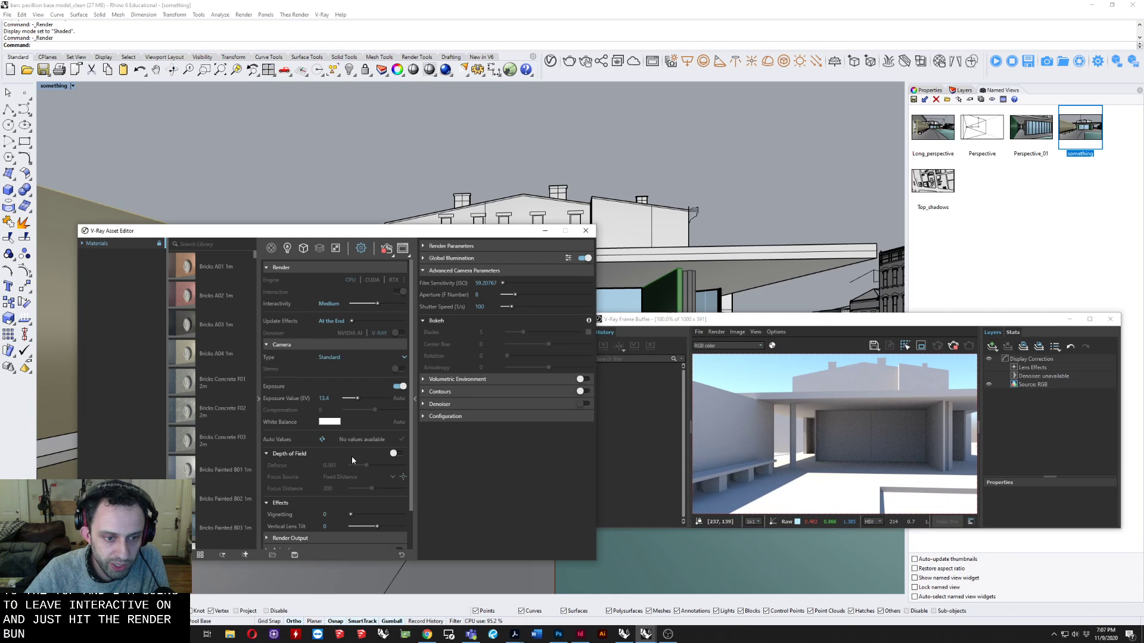
scroll(352, 458, down, 1)
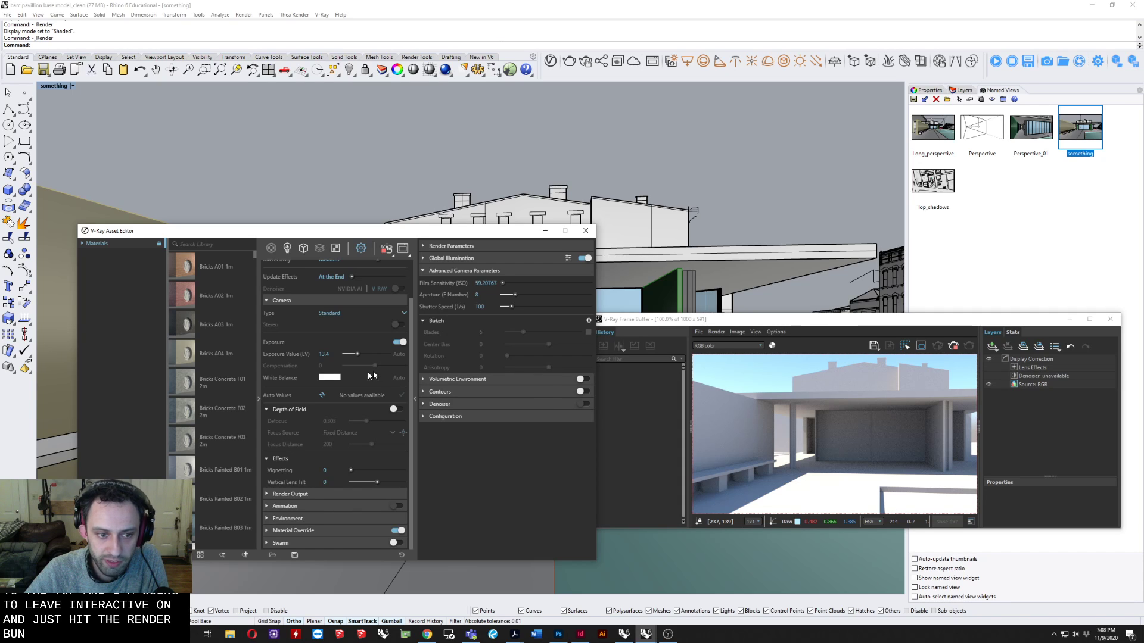
scroll(358, 383, up, 2)
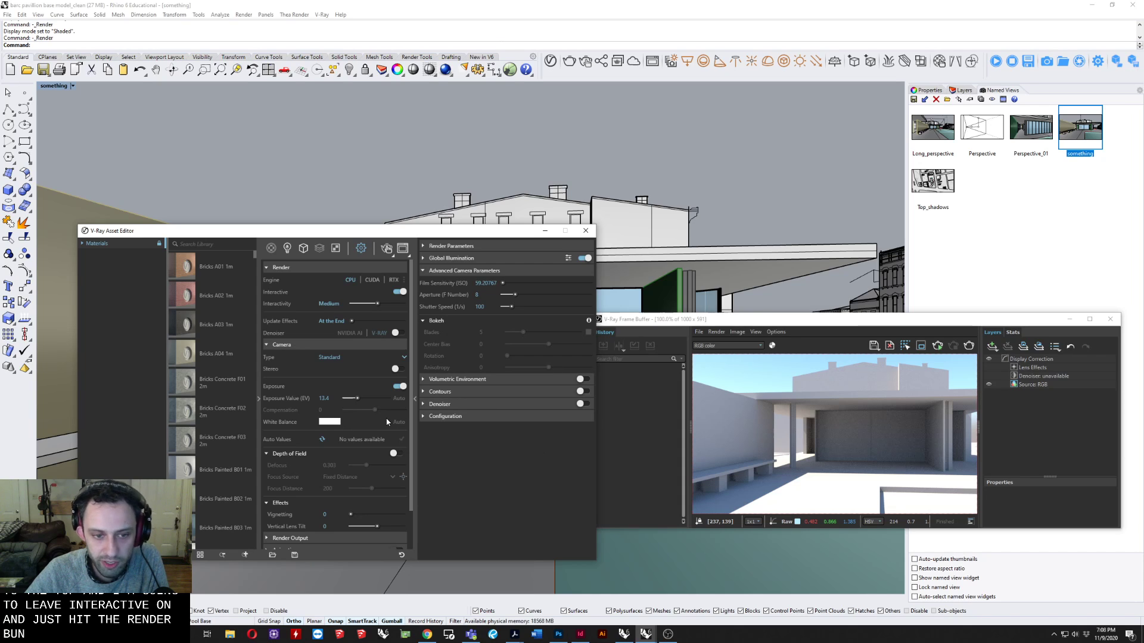
click(327, 423)
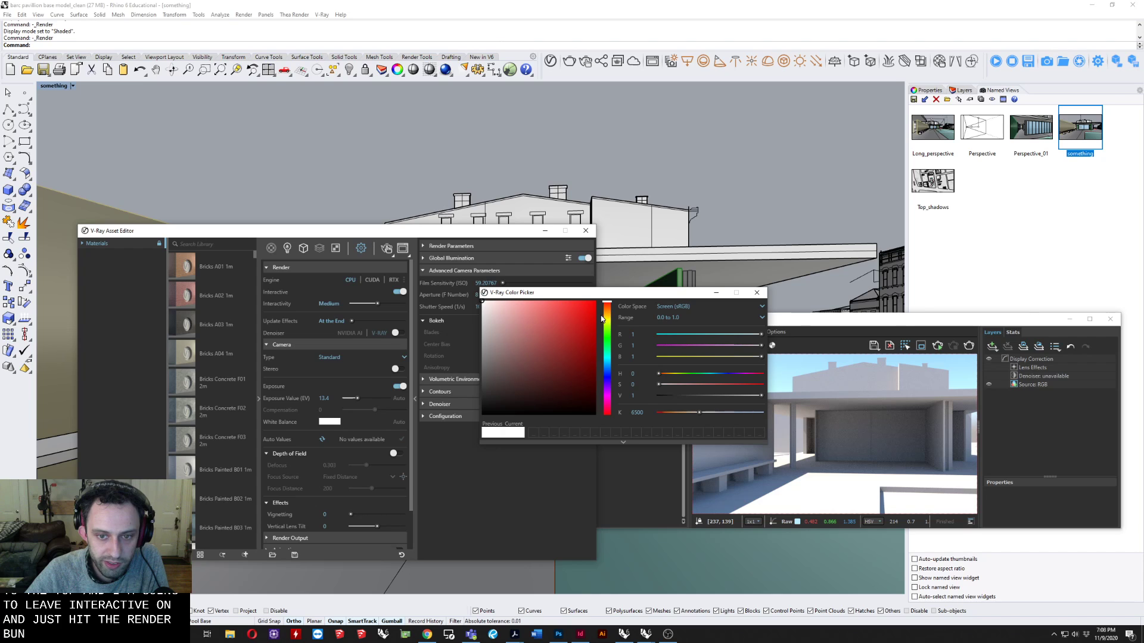
click(386, 249)
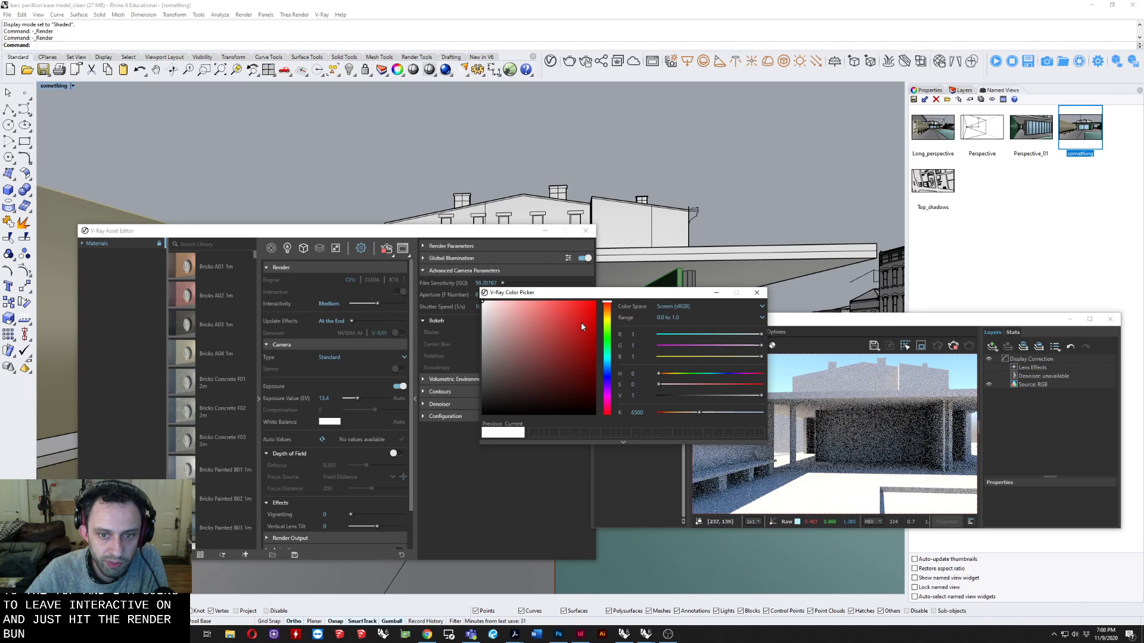
Try a pale orange white balance in the interactive render, then shift the hue to blue.
click(607, 309)
drag(519, 324, 516, 296)
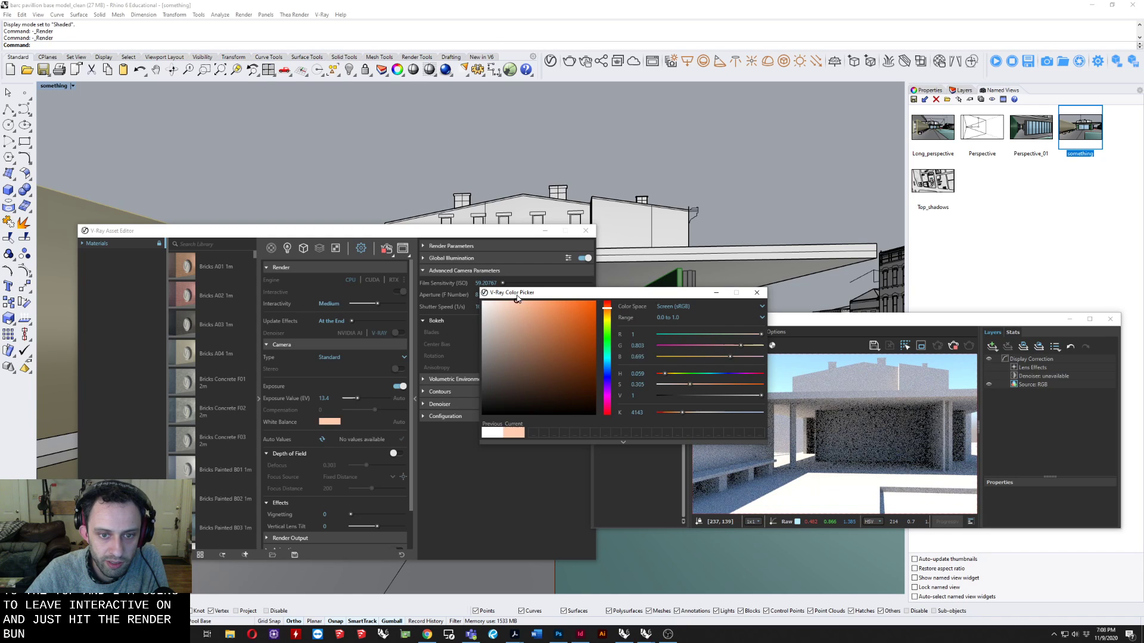
click(608, 366)
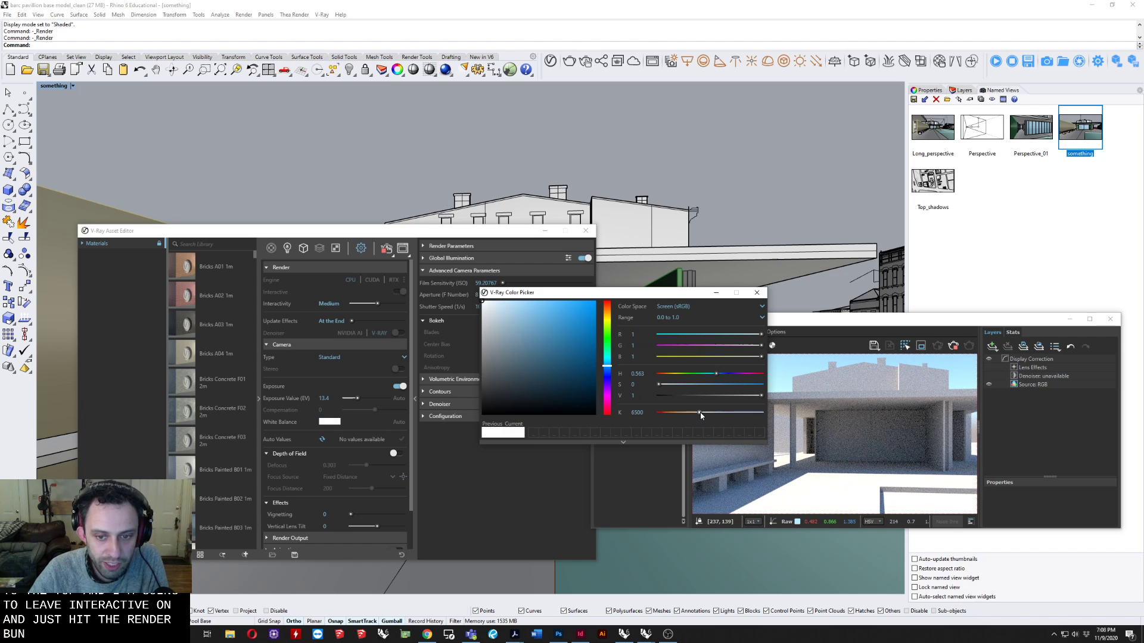
Try a warm white balance temperature of 4143 K, settle on 7340 K, and close the colour picker.
drag(701, 415, 683, 416)
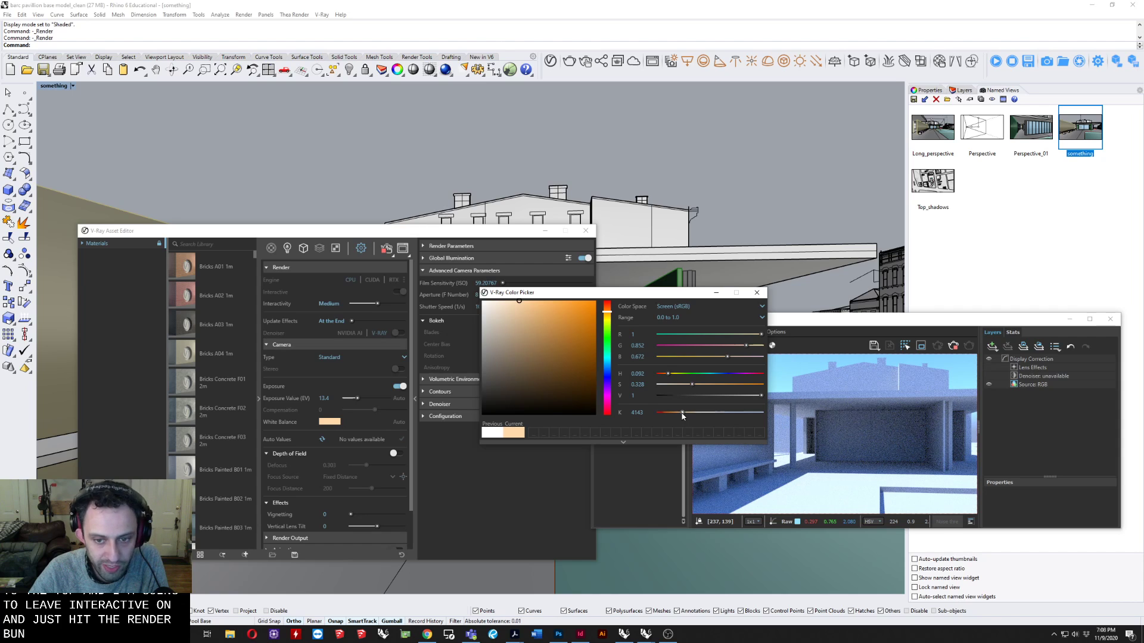
drag(682, 414, 707, 414)
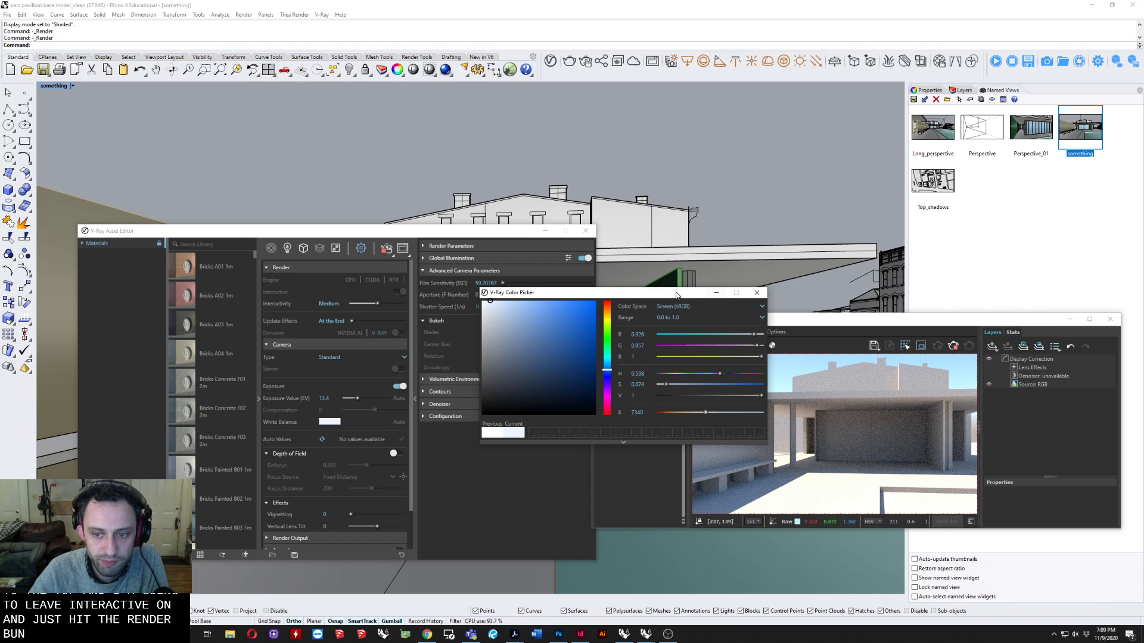
drag(706, 292, 454, 217)
click(505, 217)
Move the V-Ray Frame Buffer over the model and enlarge it until the whole rendered image fits.
drag(655, 319, 366, 143)
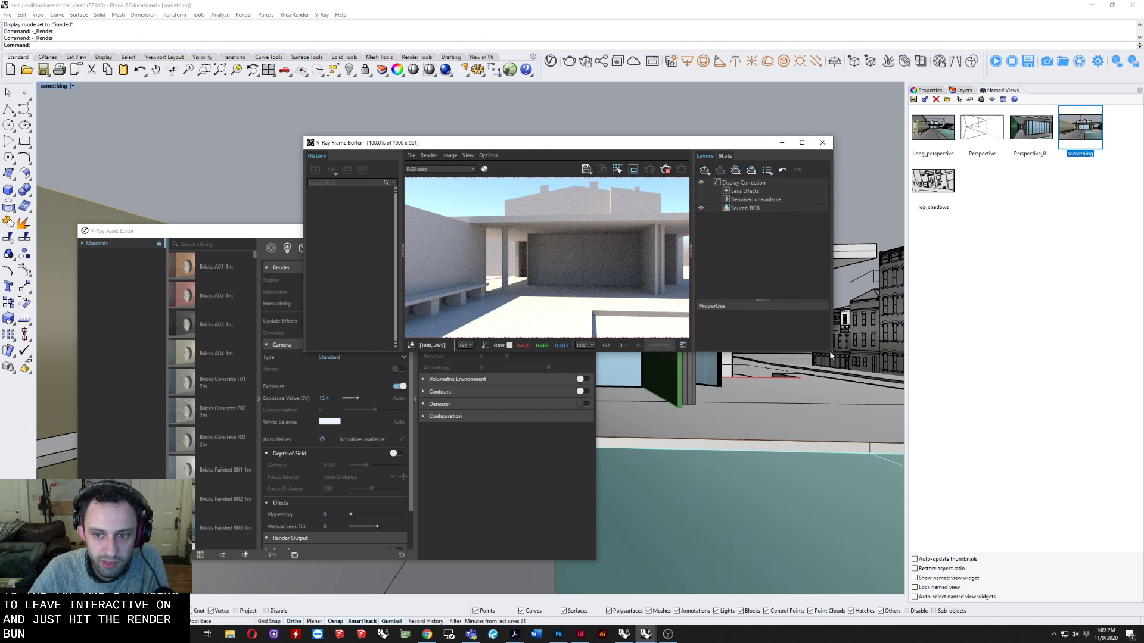
drag(832, 350, 1031, 492)
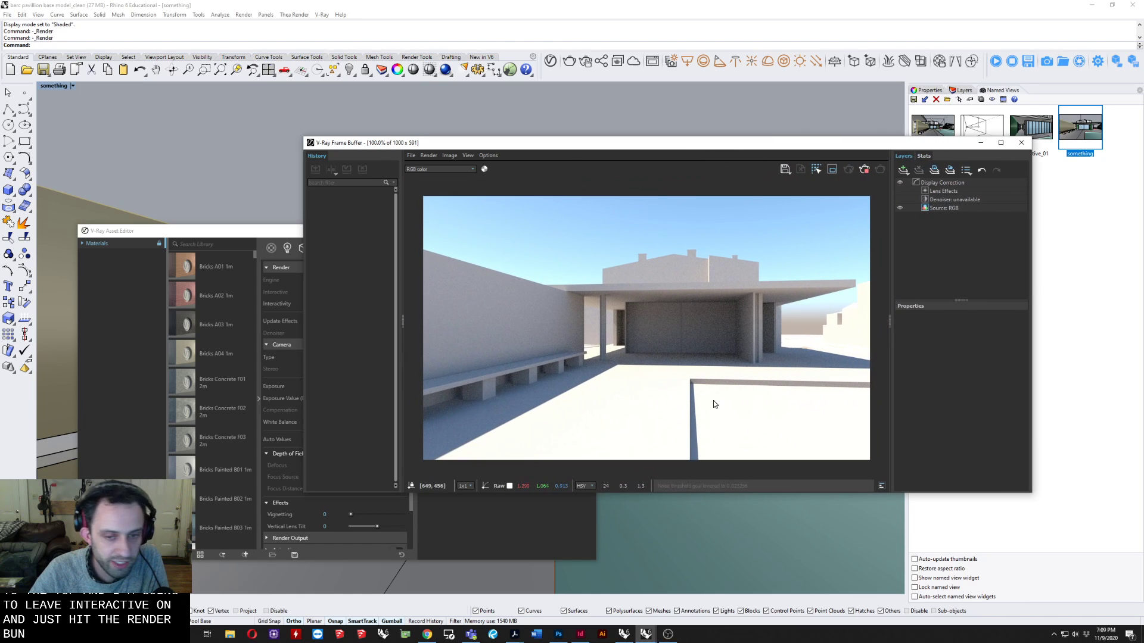
drag(548, 146, 565, 169)
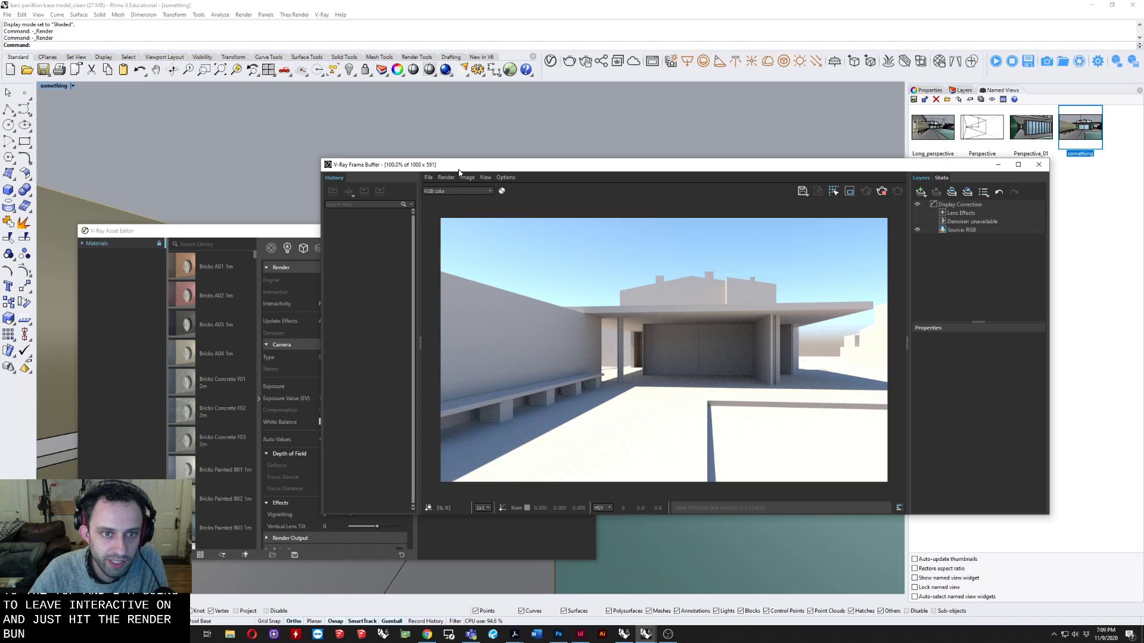
Stop the interactive render, make the Asset Editor taller, and arrange it beside the Frame Buffer.
drag(480, 166, 532, 150)
drag(218, 225, 203, 195)
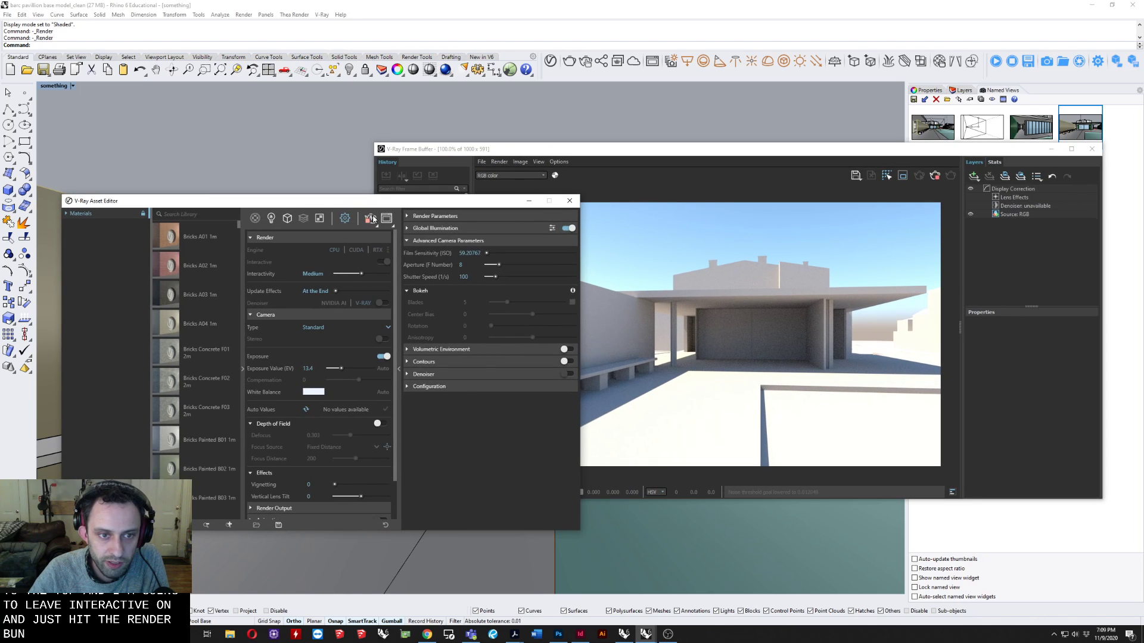
drag(488, 151, 540, 118)
drag(268, 201, 275, 125)
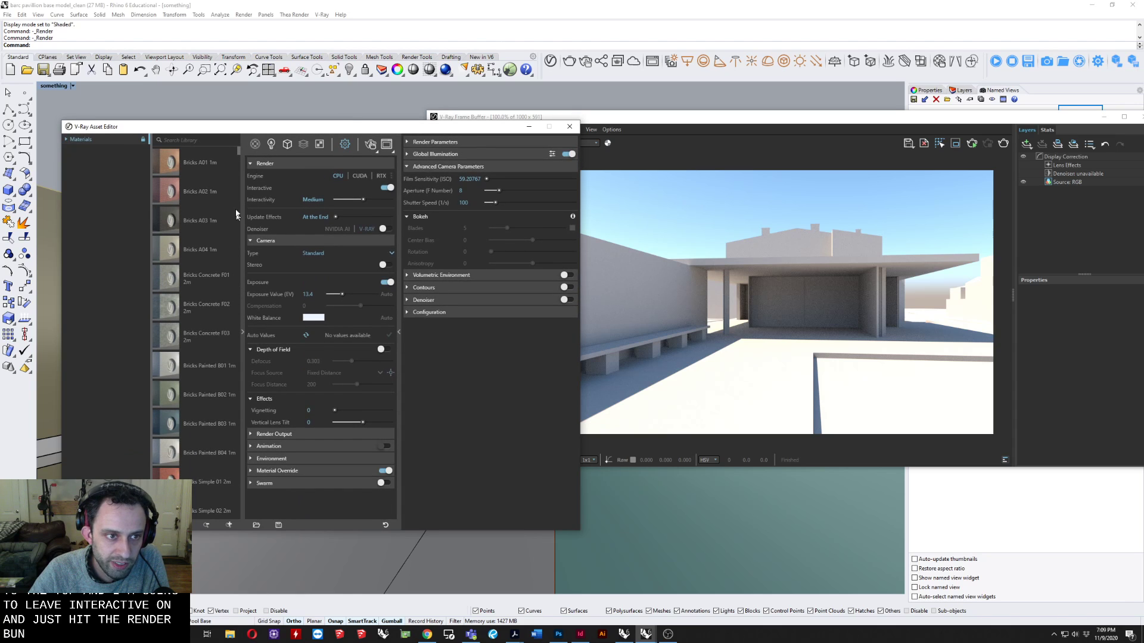
Browse the V-Ray material library presets from bricks through car paint, porcelain and carpet to fabrics.
scroll(209, 250, down, 3)
scroll(208, 254, down, 10)
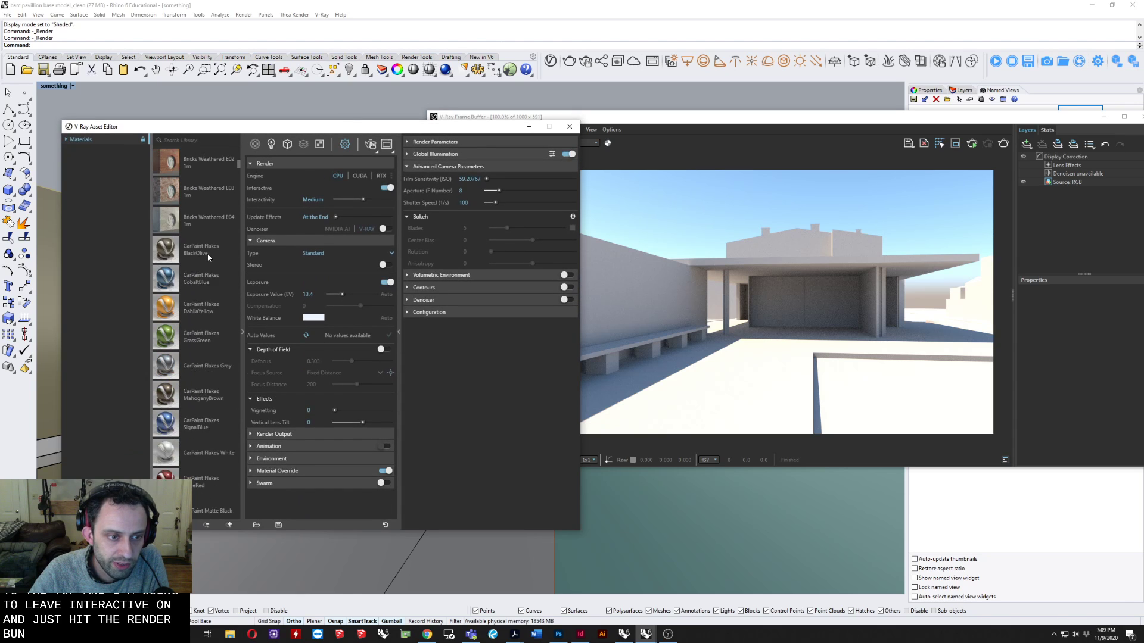
scroll(207, 258, down, 10)
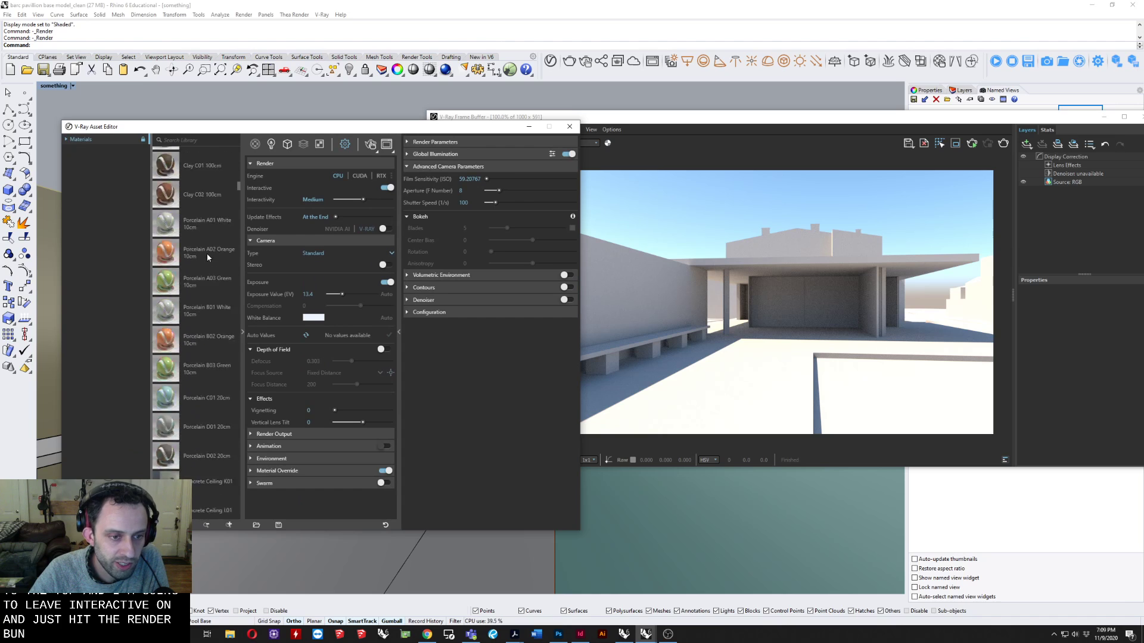
scroll(207, 256, up, 8)
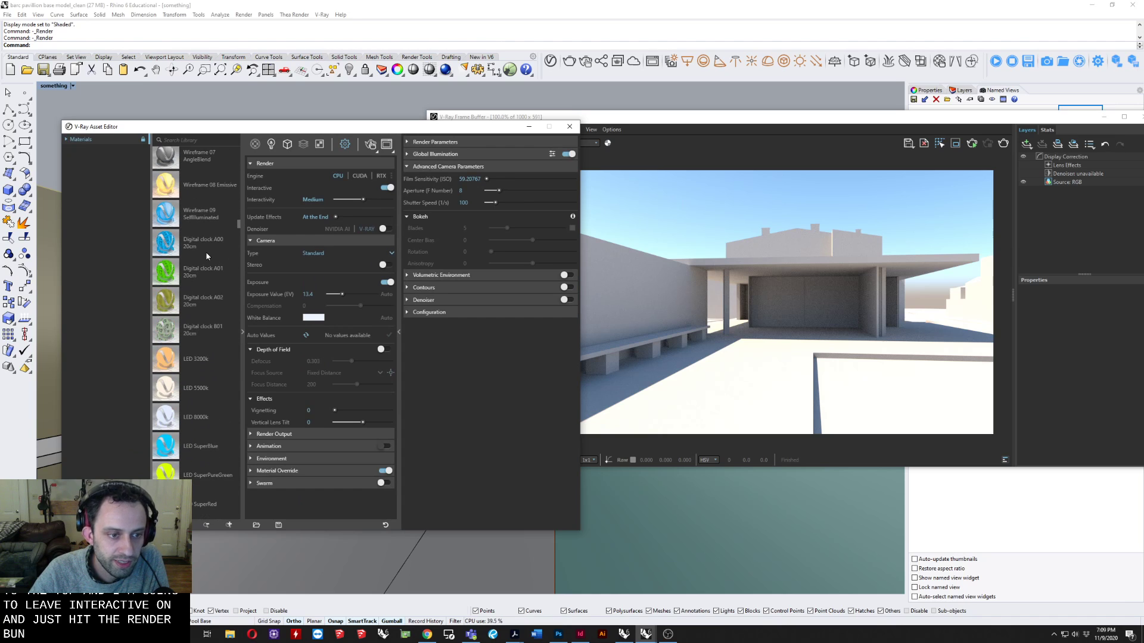
scroll(206, 252, down, 6)
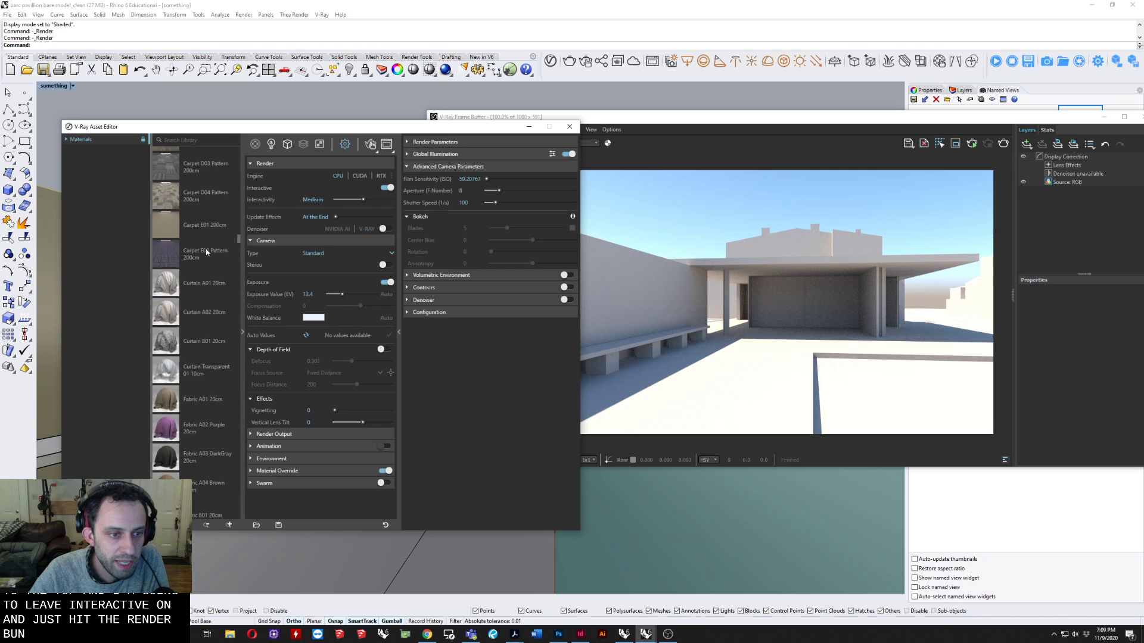
scroll(206, 250, down, 3)
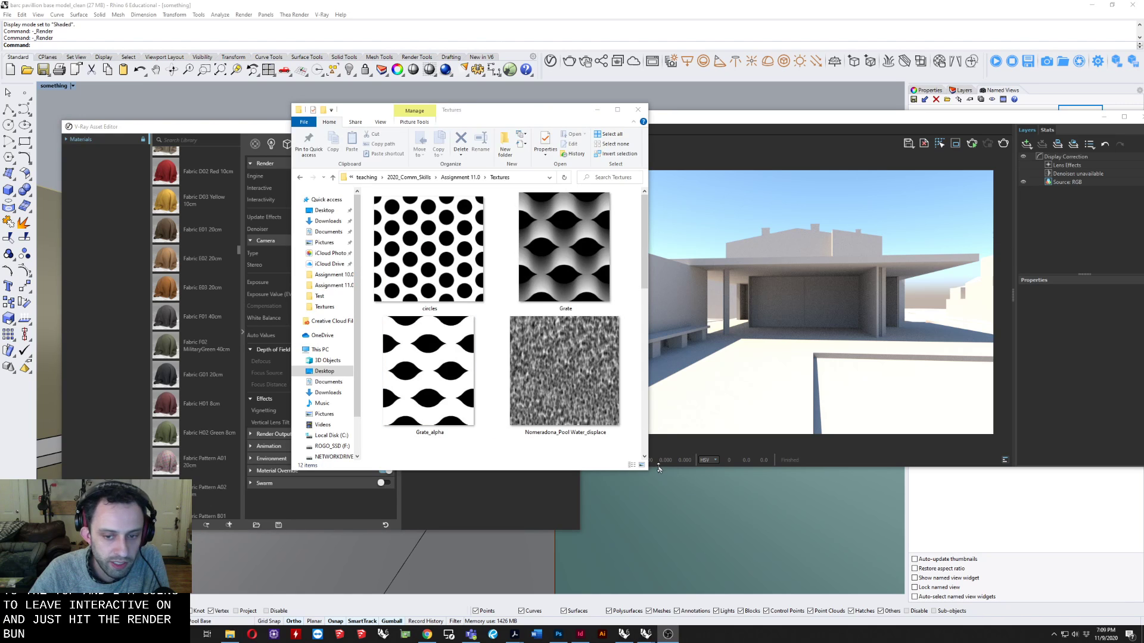
Switch to the Textures folder in File Explorer, widen its window, and look through the water displacement, Roman brick and tile images.
drag(649, 469, 955, 471)
scroll(727, 250, down, 2)
scroll(726, 250, up, 2)
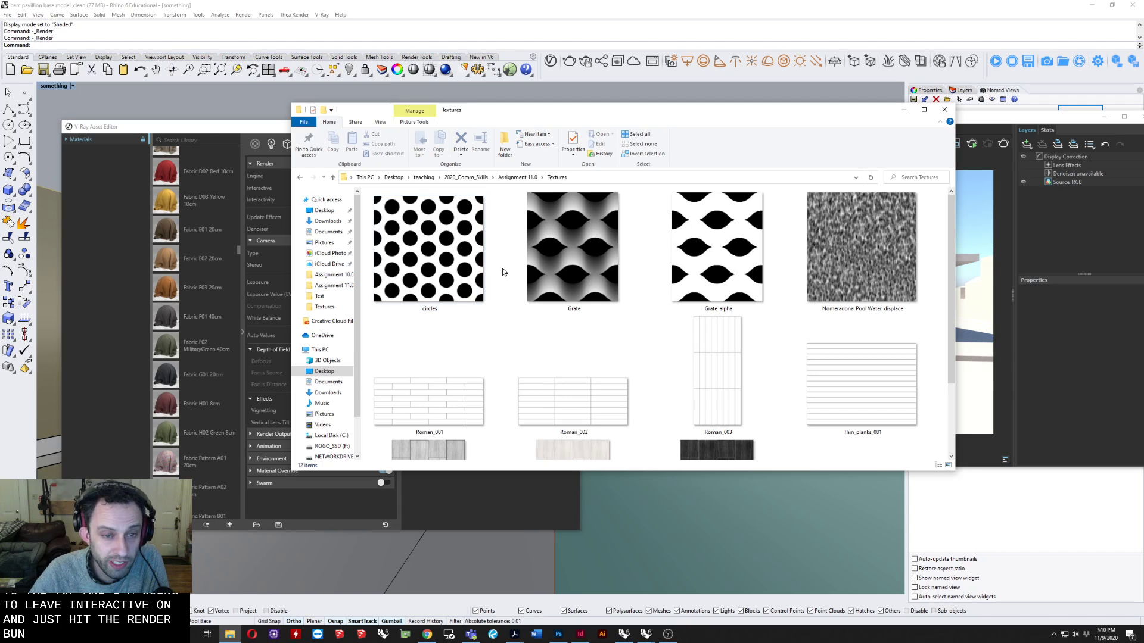
click(874, 256)
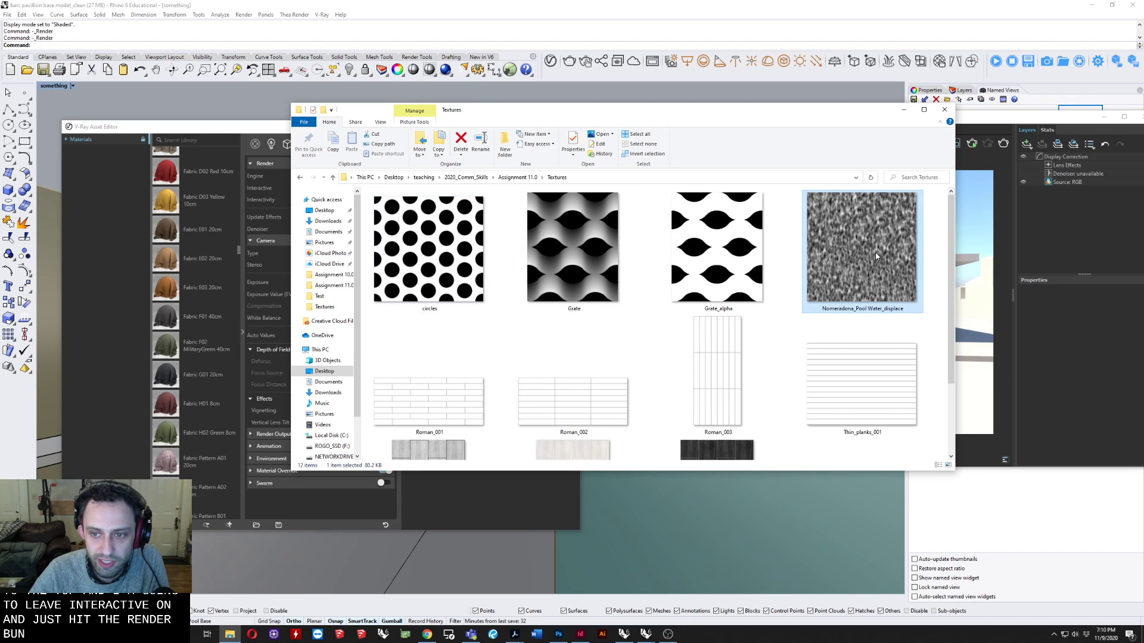
scroll(876, 256, down, 2)
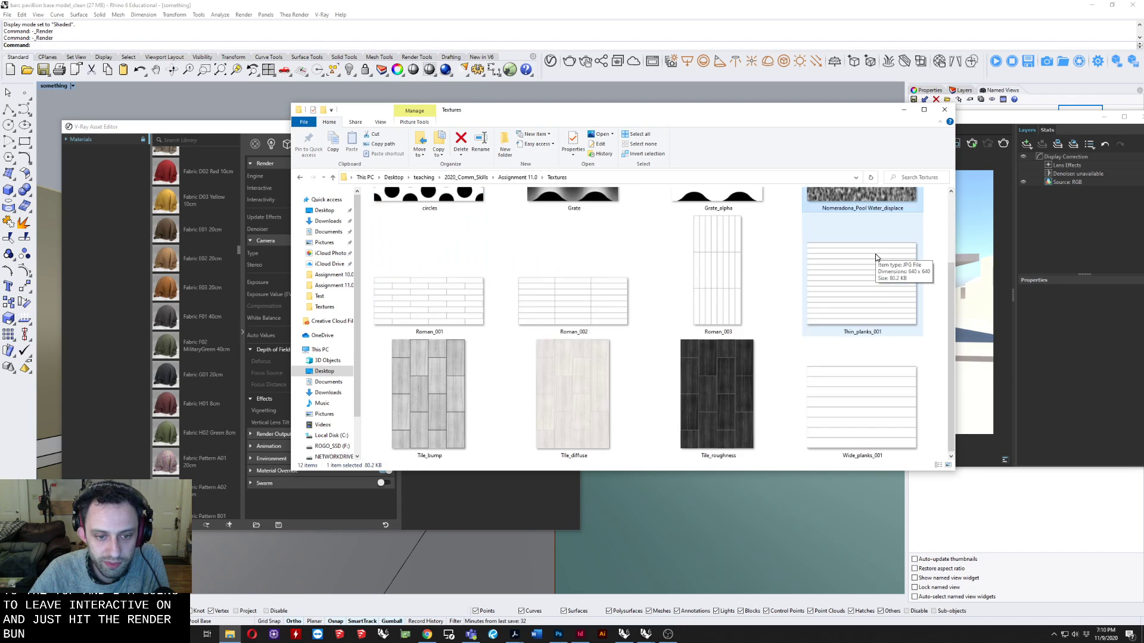
click(433, 325)
click(545, 316)
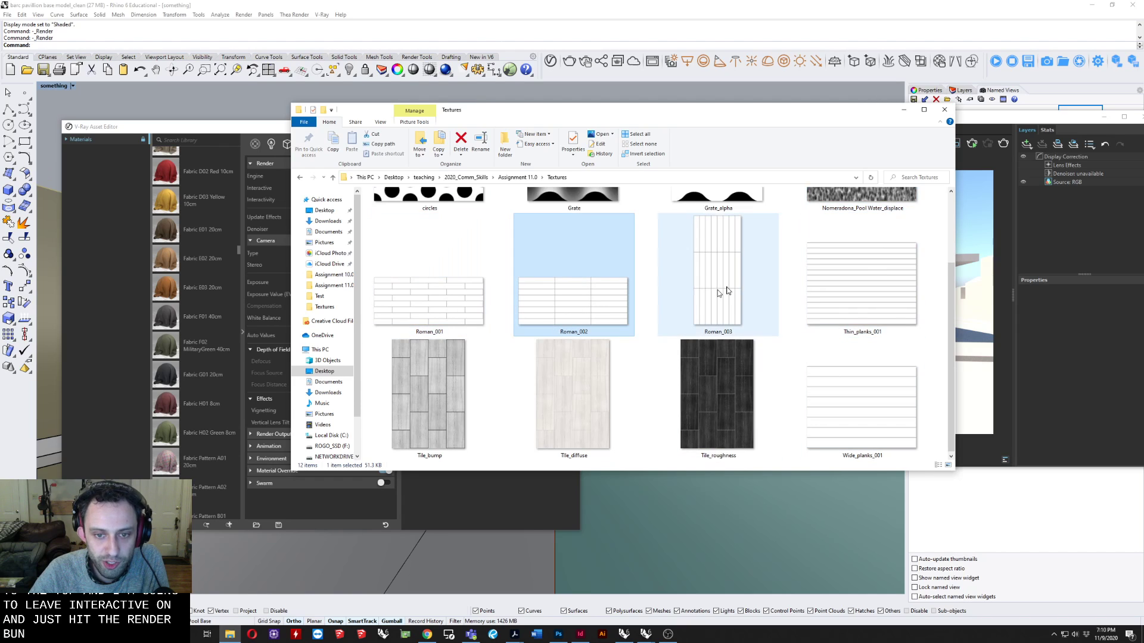
Preview the Roman_001 brick texture, minimise its image window, and open the Tile_diffuse texture for viewing.
click(449, 309)
double_click(450, 325)
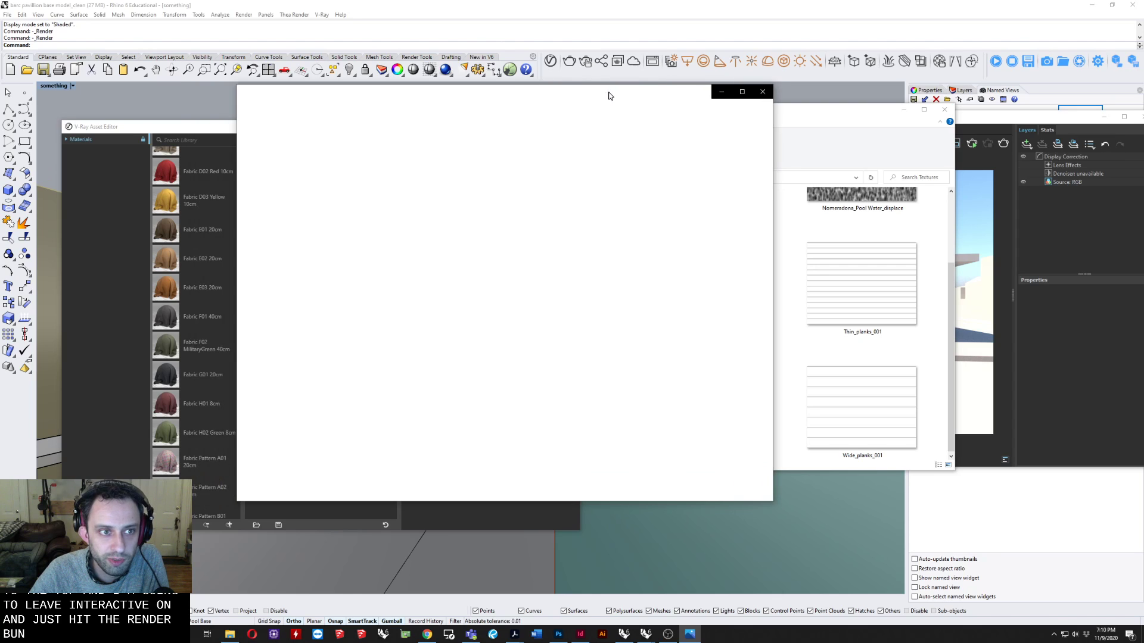
click(719, 91)
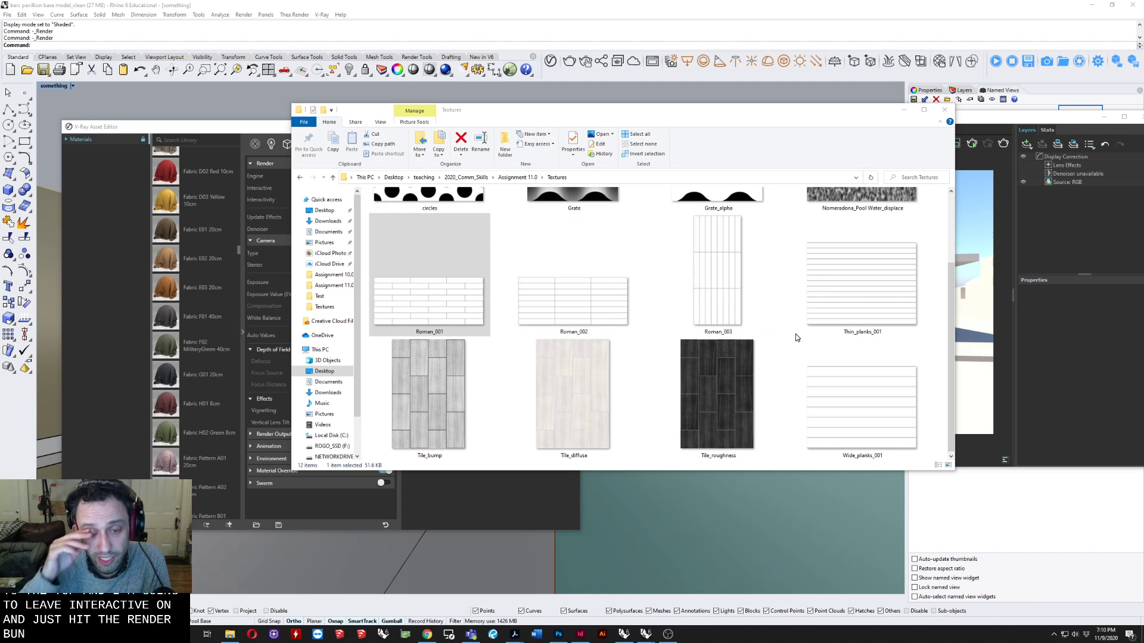
click(588, 421)
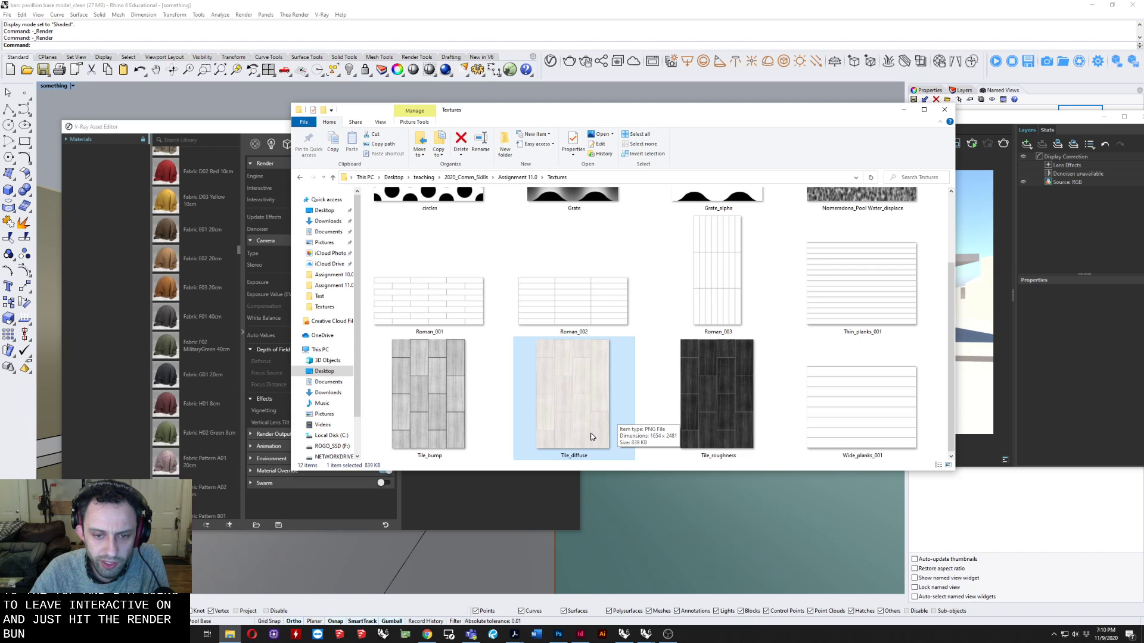
double_click(572, 379)
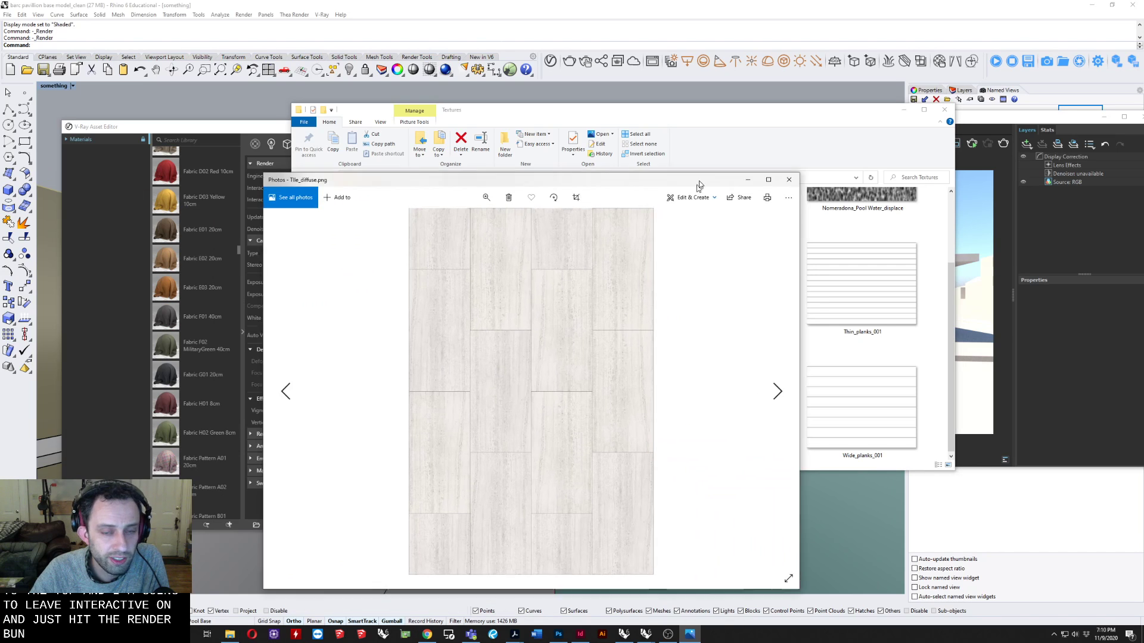
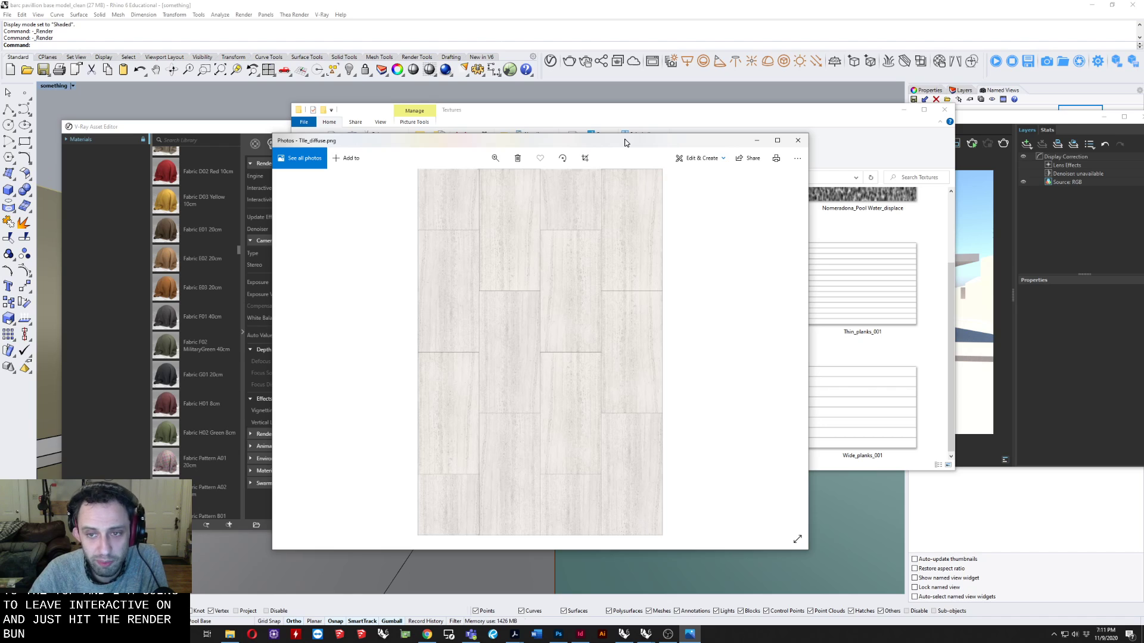
Close the Tile_diffuse image and the Textures folder, and browse the V-Ray material library from fabrics through foam to glass presets.
click(798, 143)
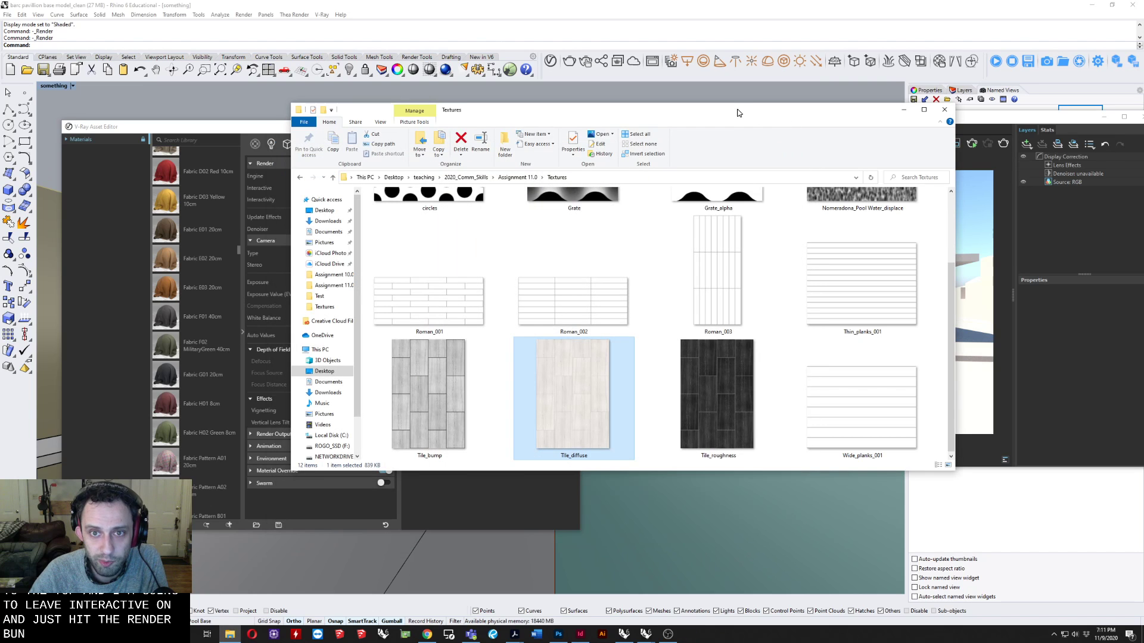
click(943, 110)
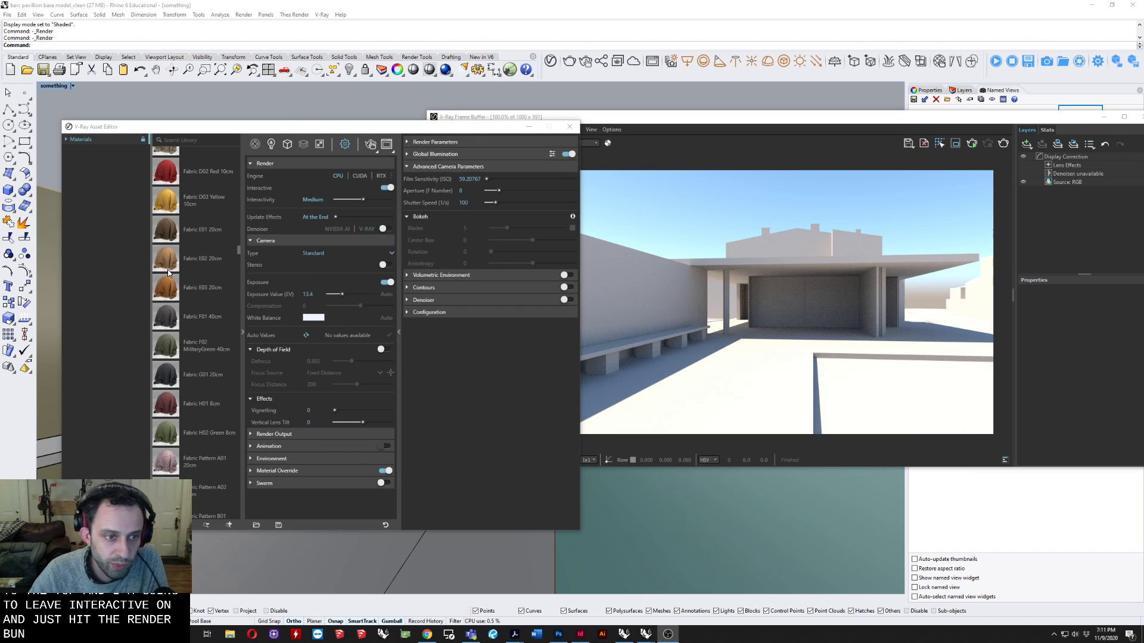
scroll(188, 296, down, 1)
scroll(189, 299, down, 10)
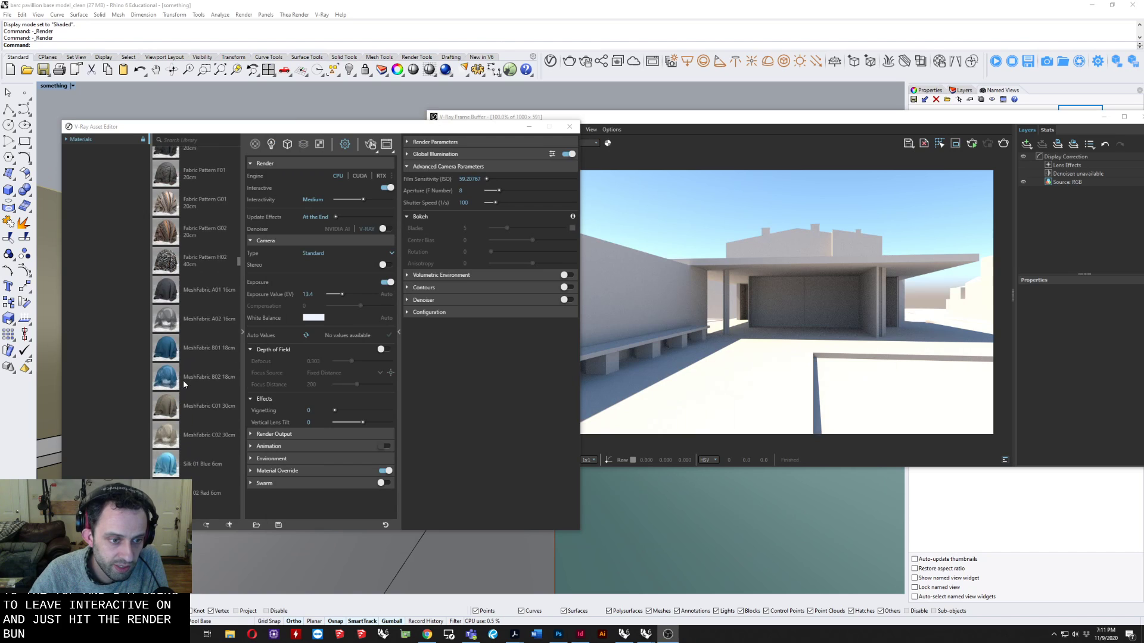
scroll(184, 384, down, 10)
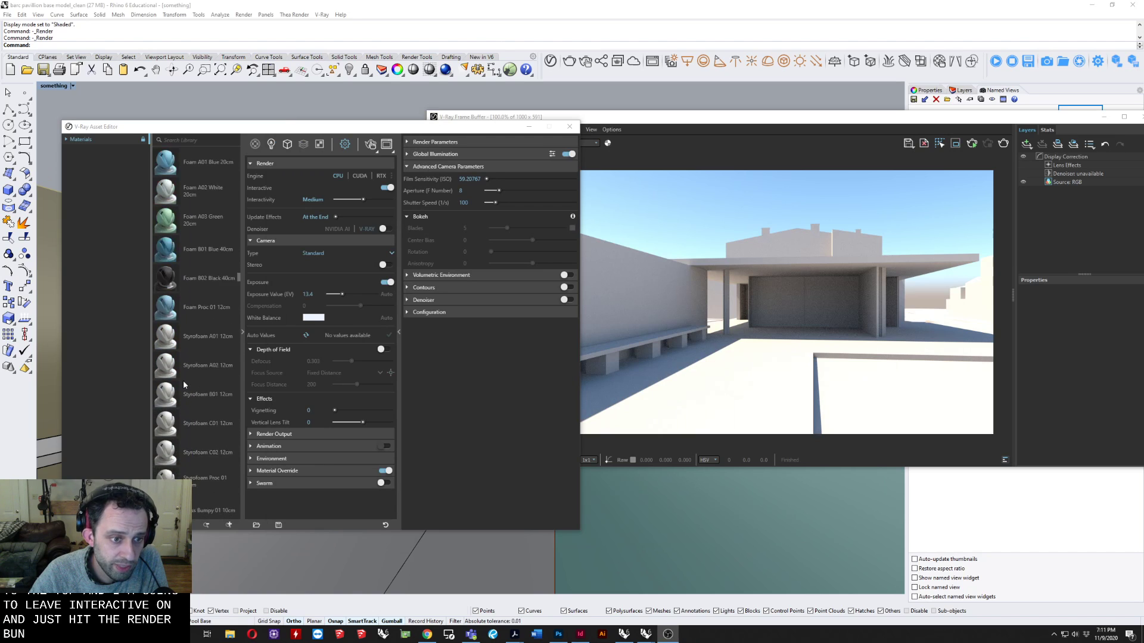
scroll(184, 385, down, 1)
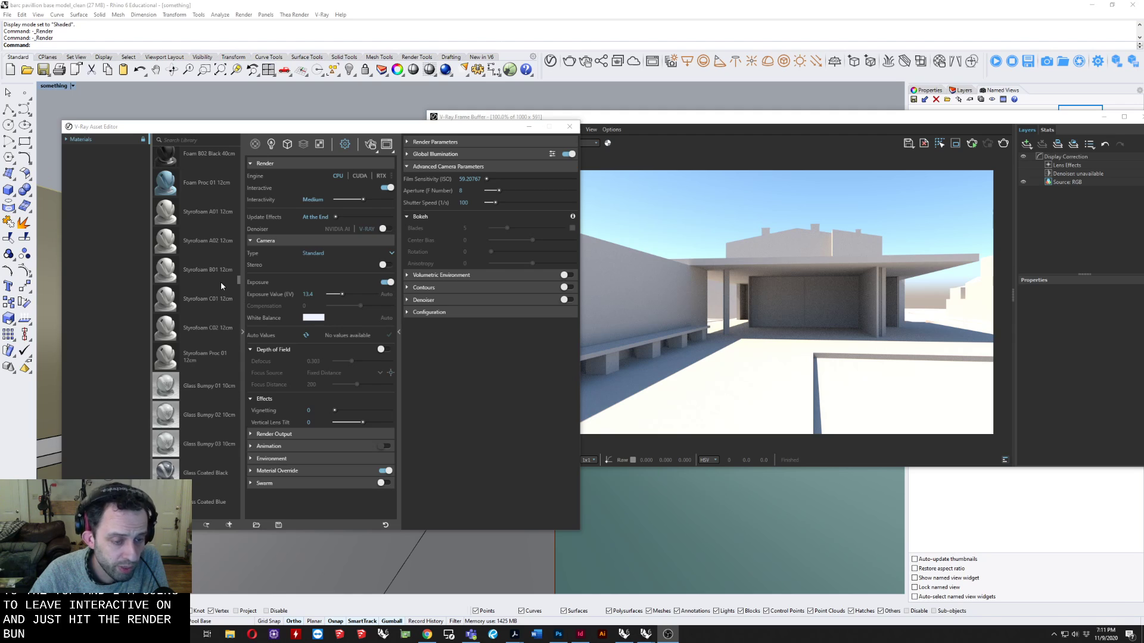
scroll(220, 286, down, 5)
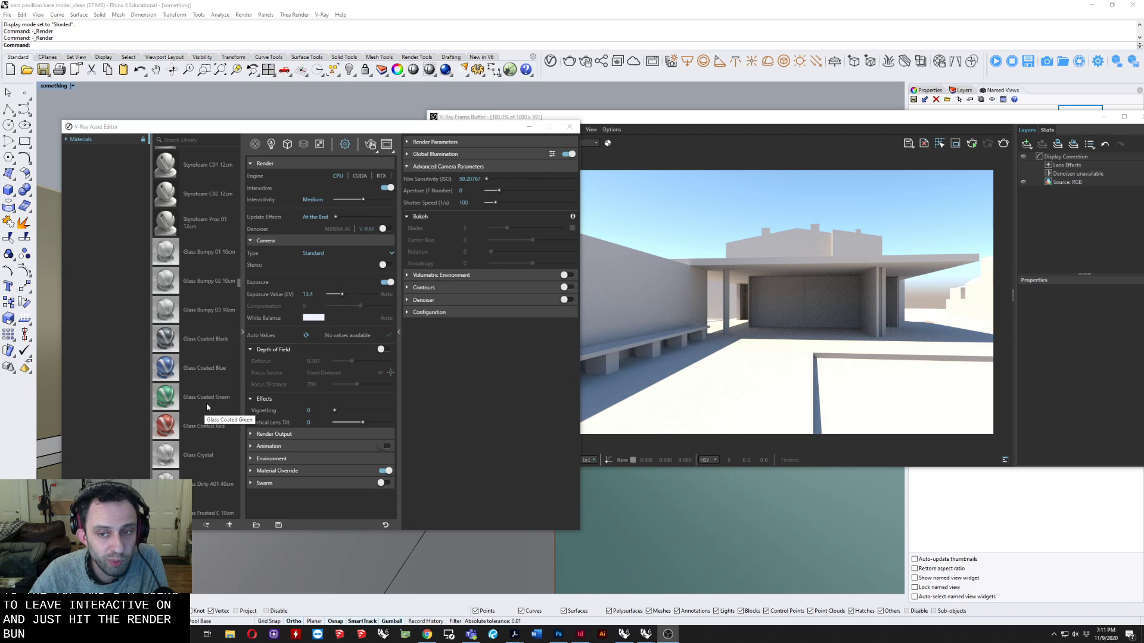
scroll(207, 405, down, 5)
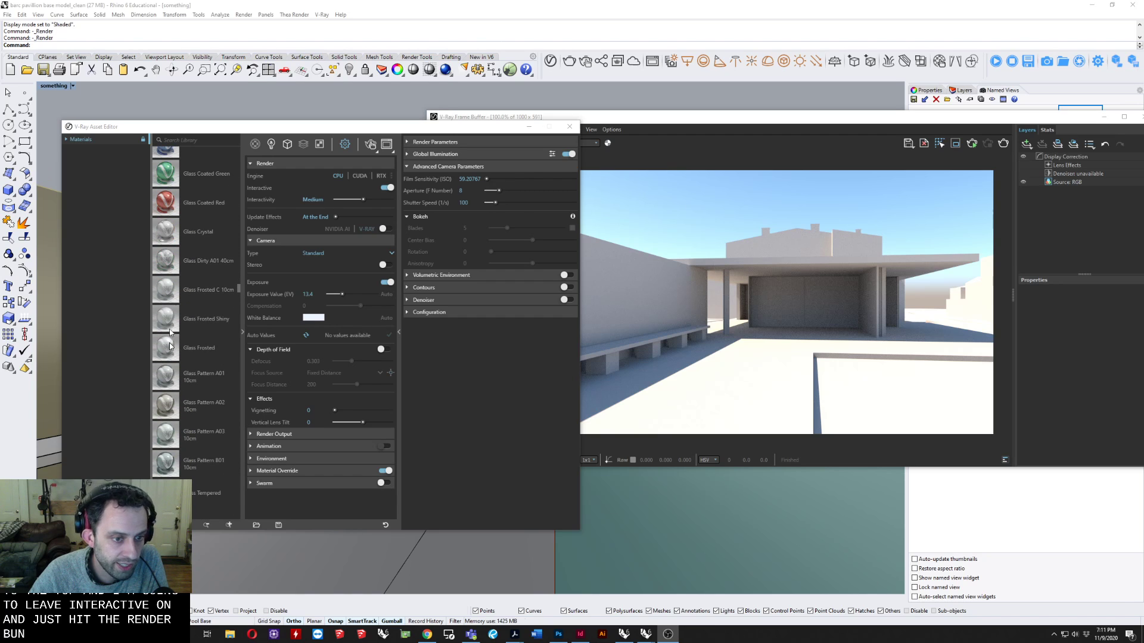
scroll(178, 408, down, 5)
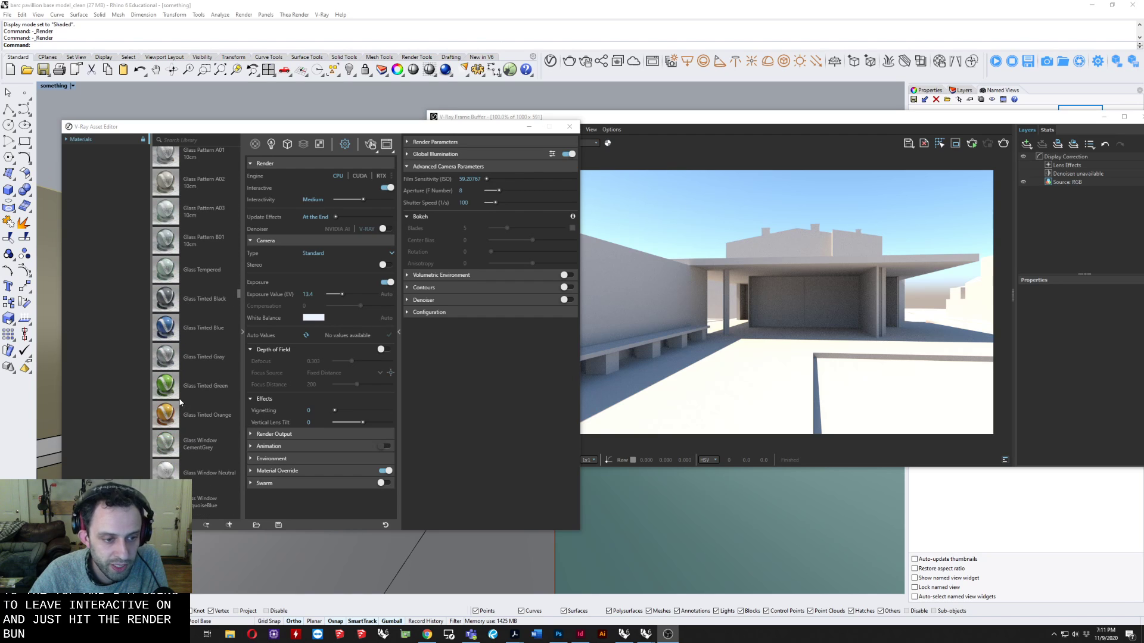
scroll(180, 395, down, 3)
scroll(194, 395, down, 4)
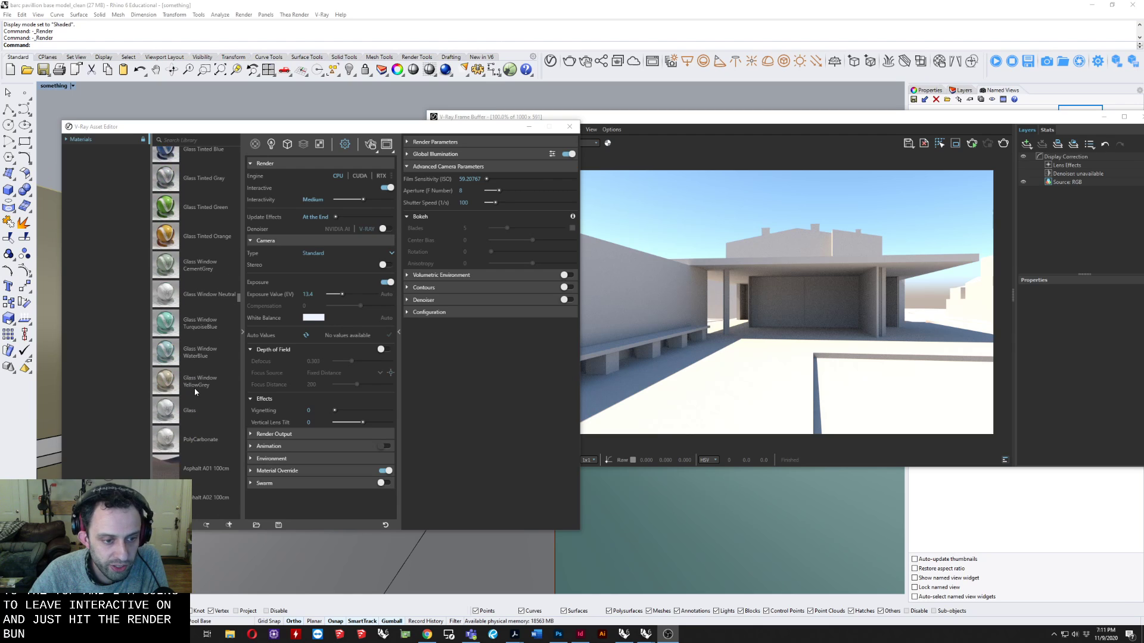
Browse the library's ground, leather, liquid and metal presets, and select the Gold 24k material.
scroll(195, 386, down, 5)
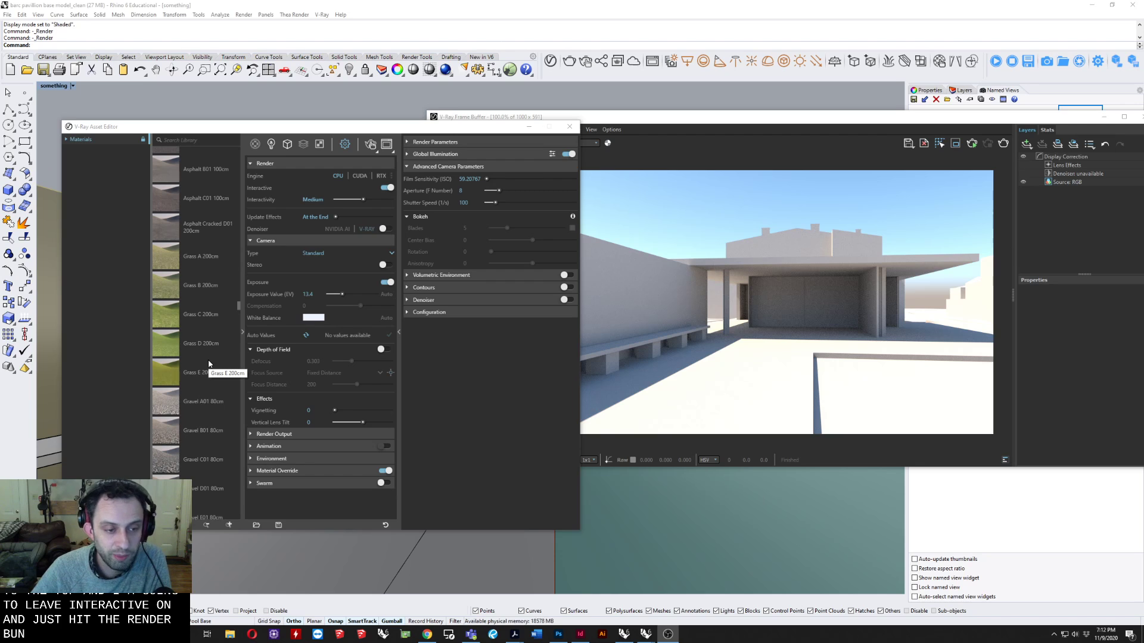
scroll(204, 336, up, 1)
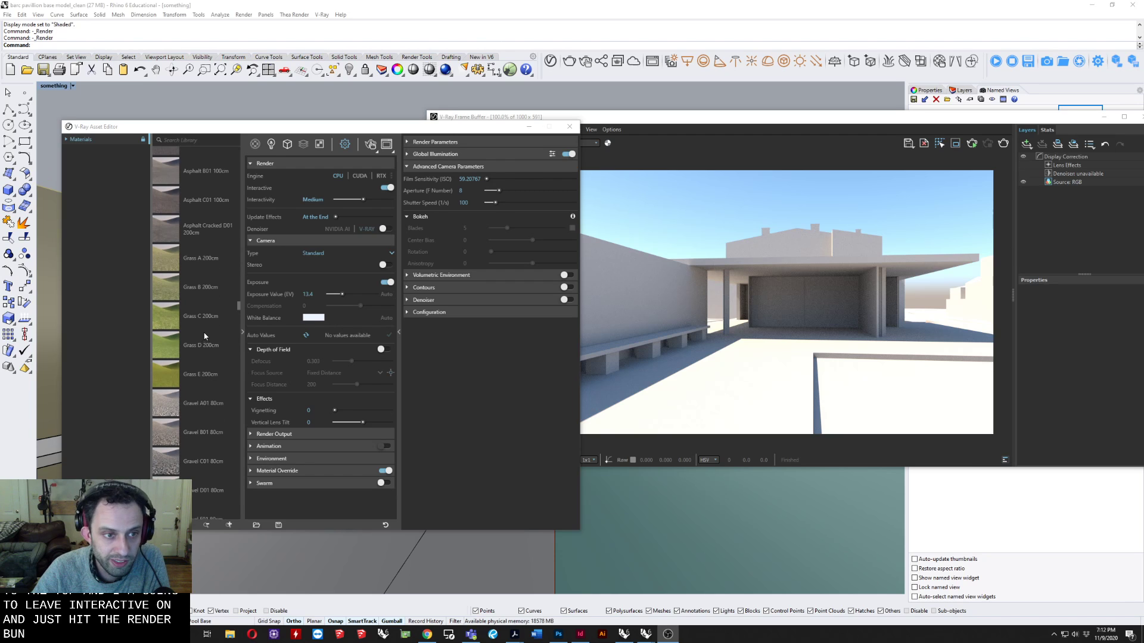
scroll(204, 337, down, 10)
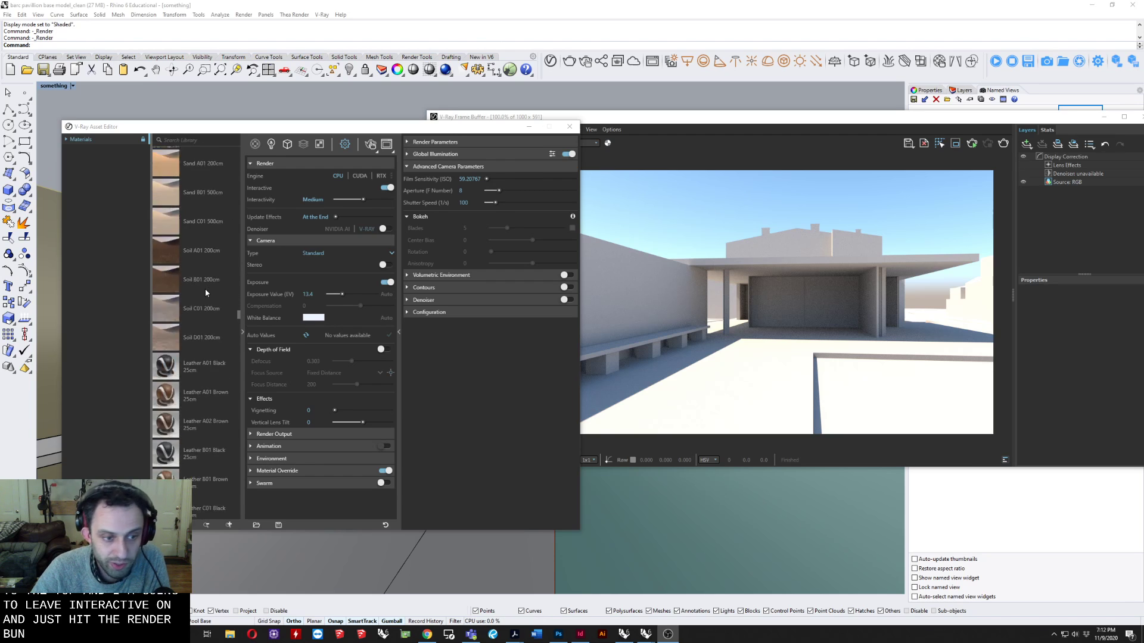
scroll(206, 293, down, 10)
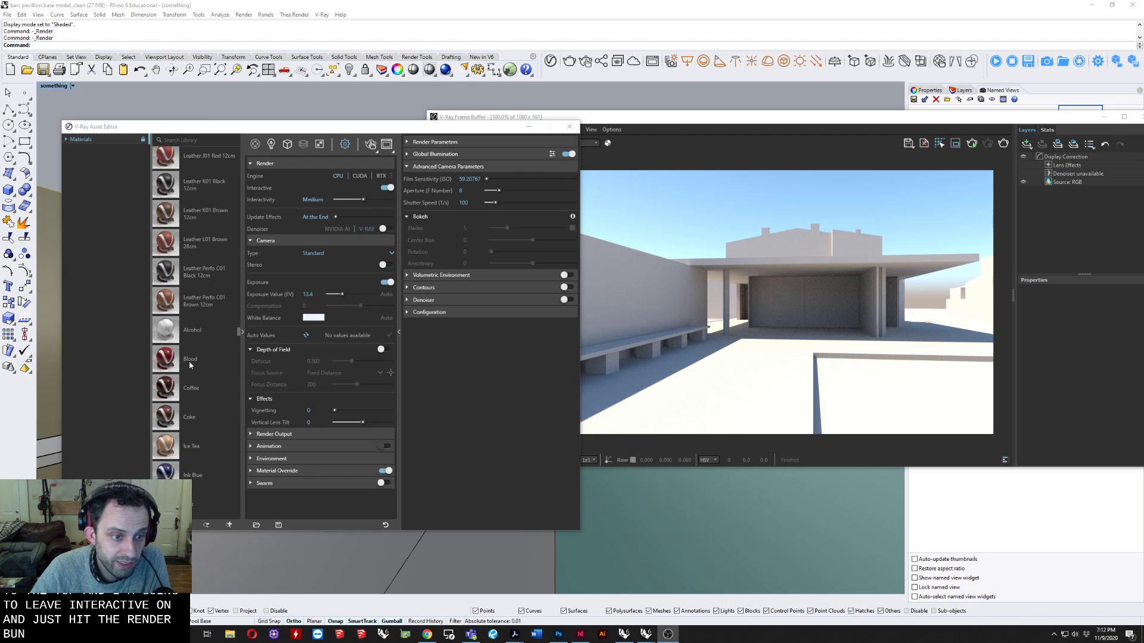
scroll(188, 361, down, 10)
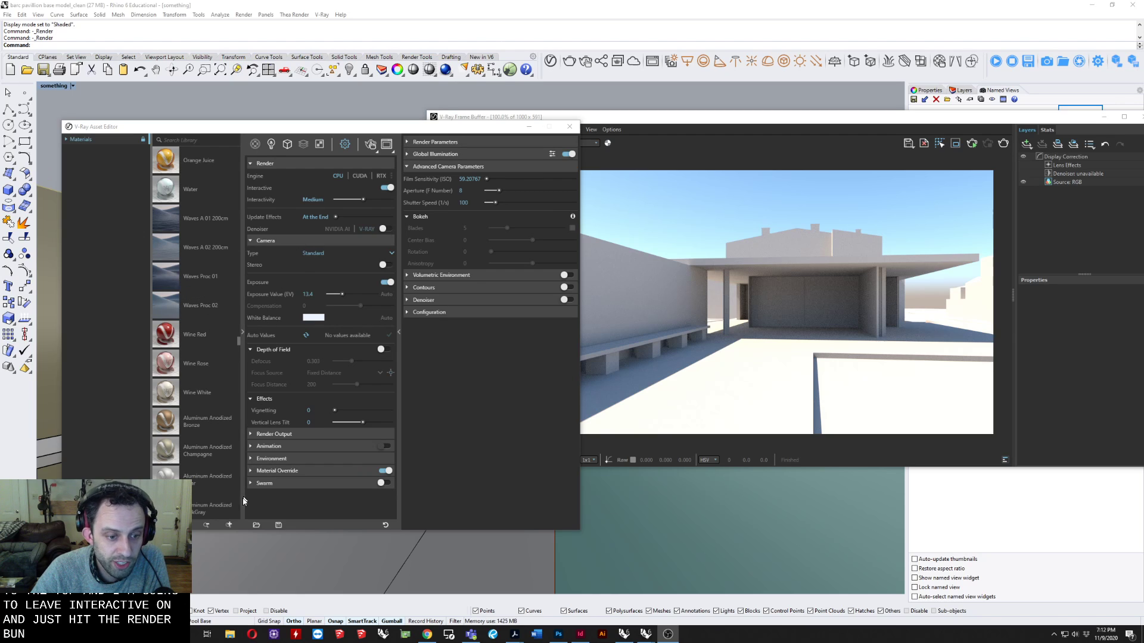
scroll(214, 233, down, 5)
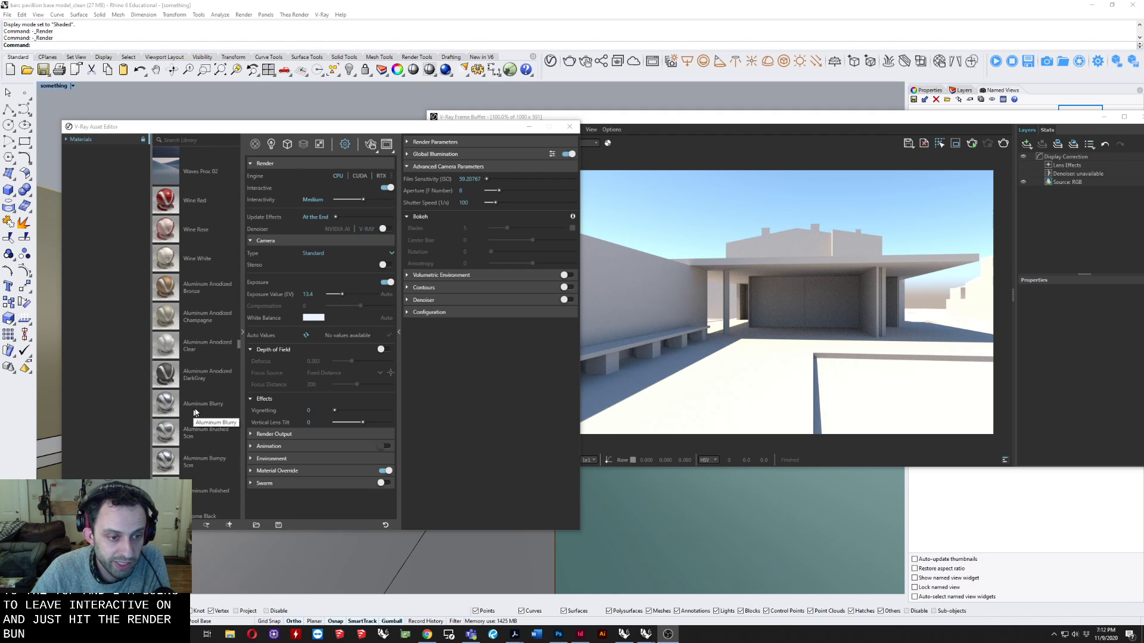
scroll(191, 357, down, 6)
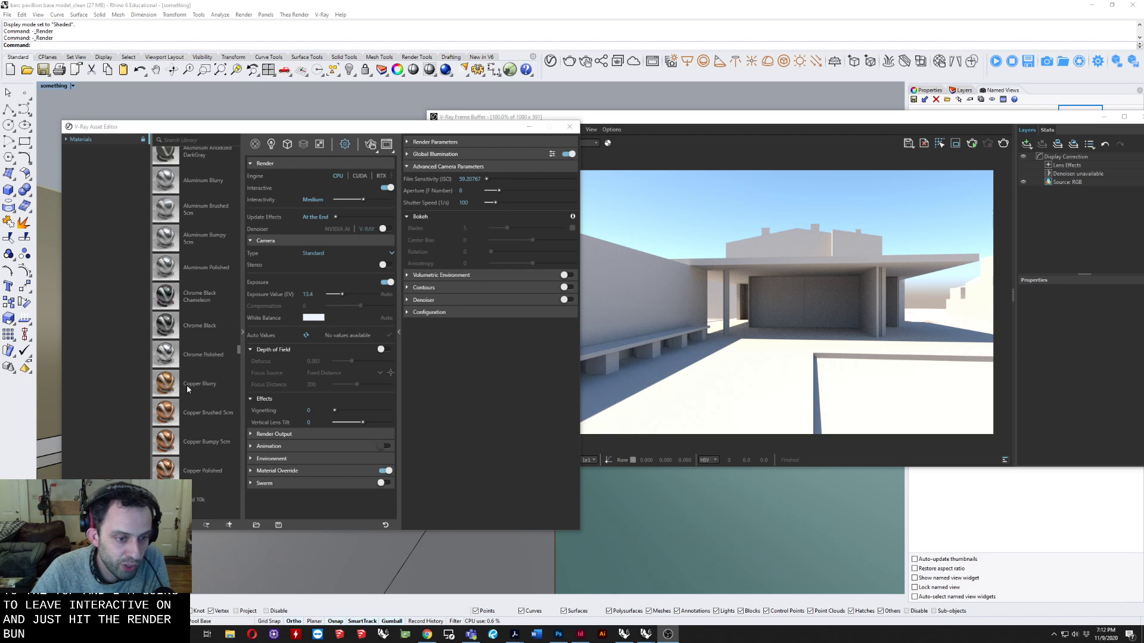
scroll(187, 385, down, 3)
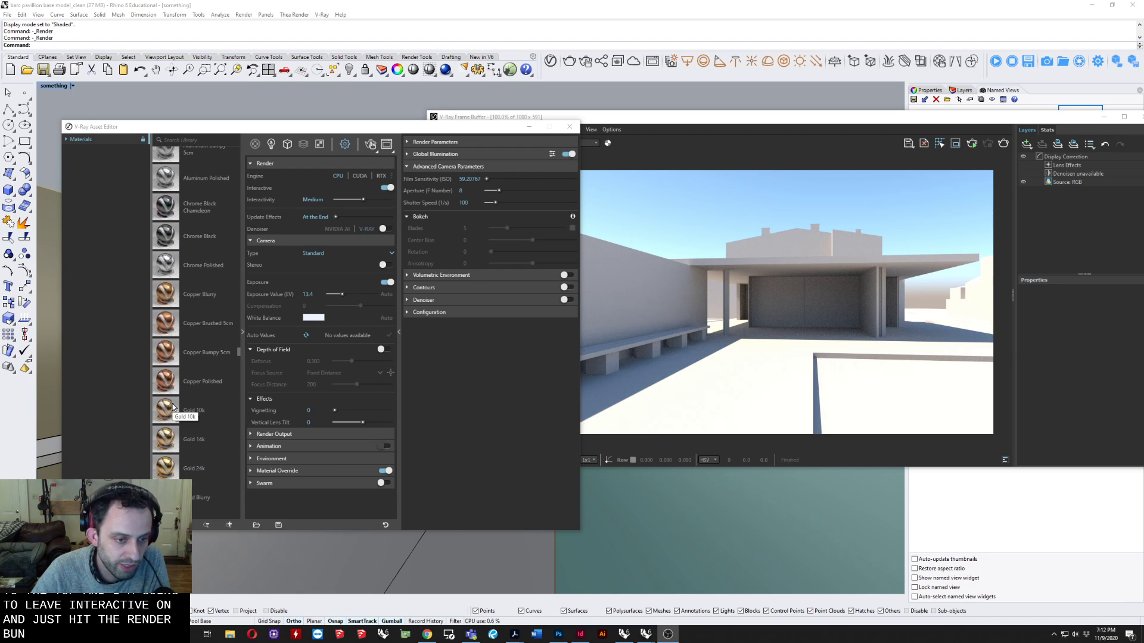
scroll(179, 404, down, 3)
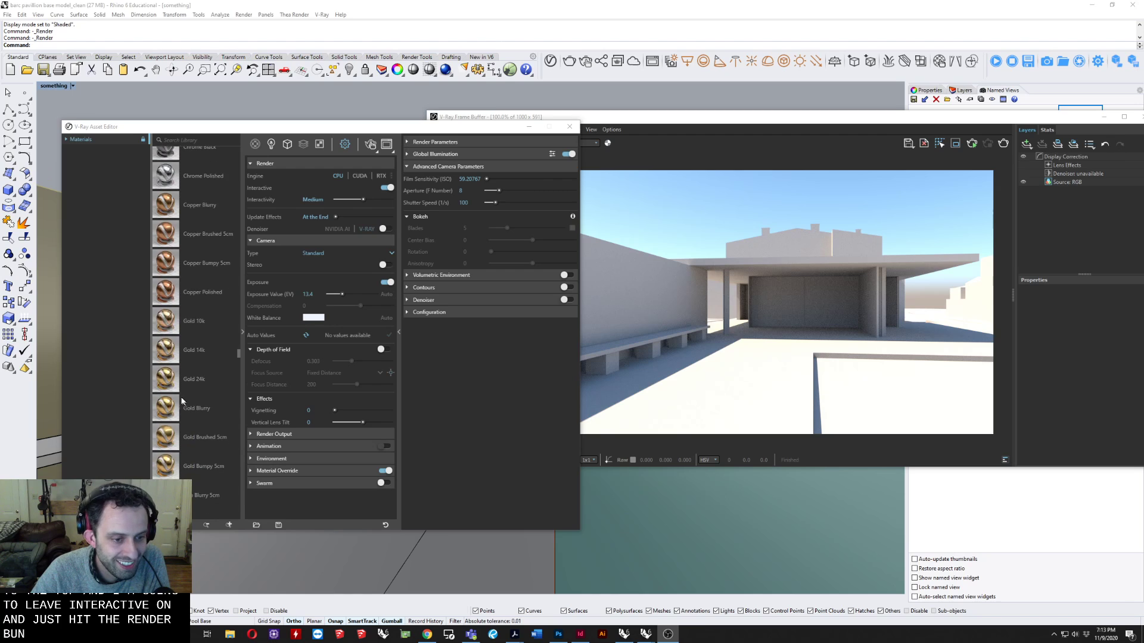
scroll(182, 401, down, 5)
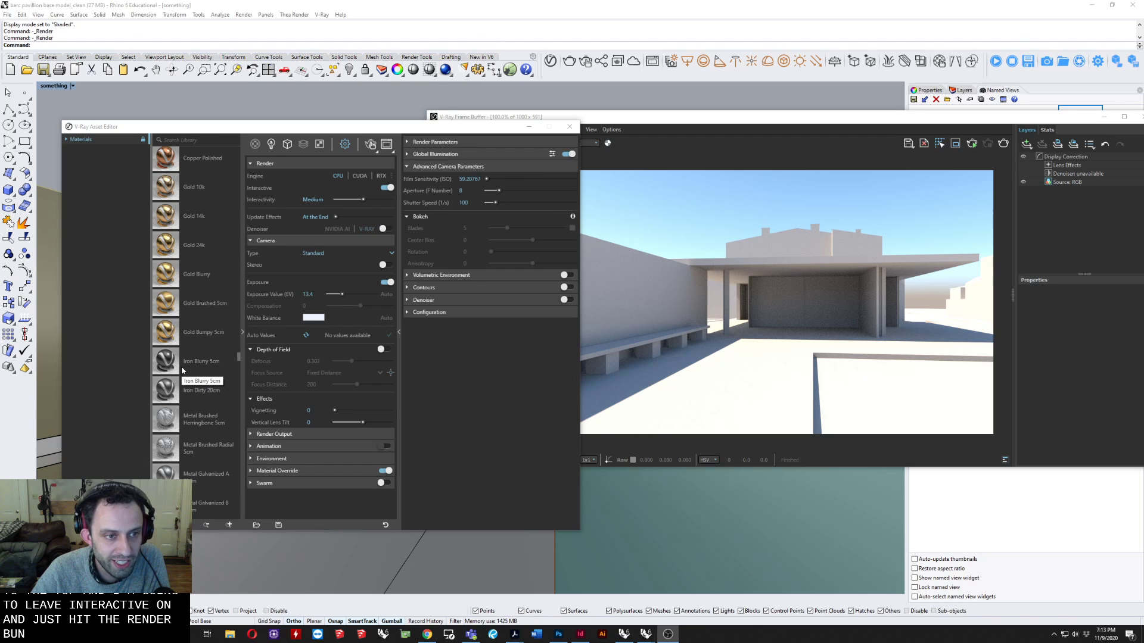
scroll(191, 381, down, 1)
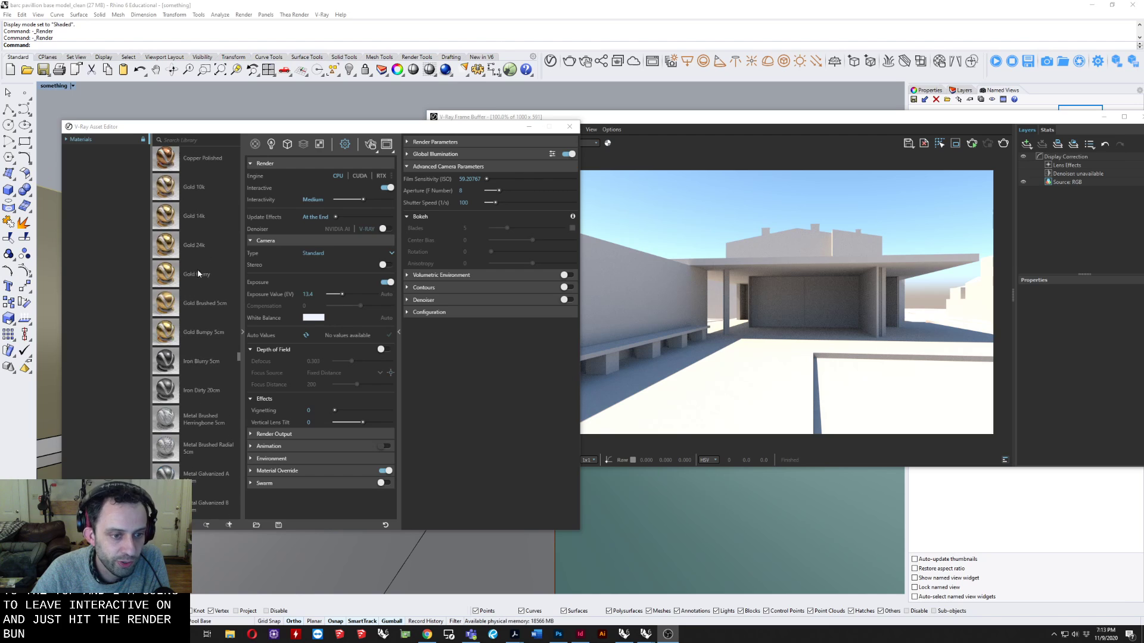
scroll(197, 381, up, 7)
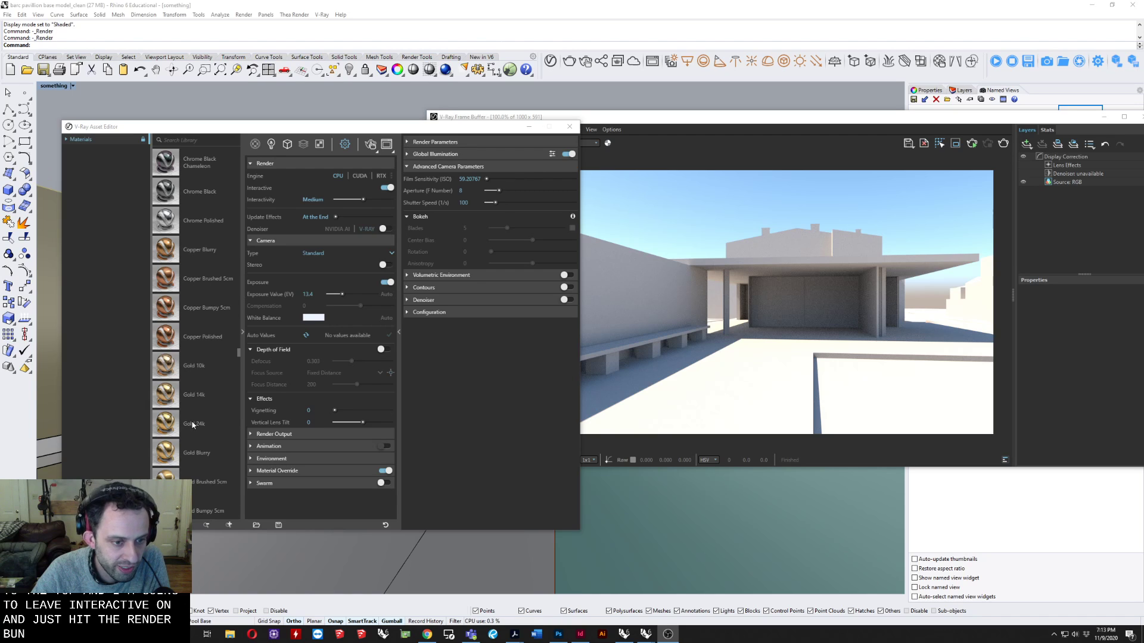
click(193, 424)
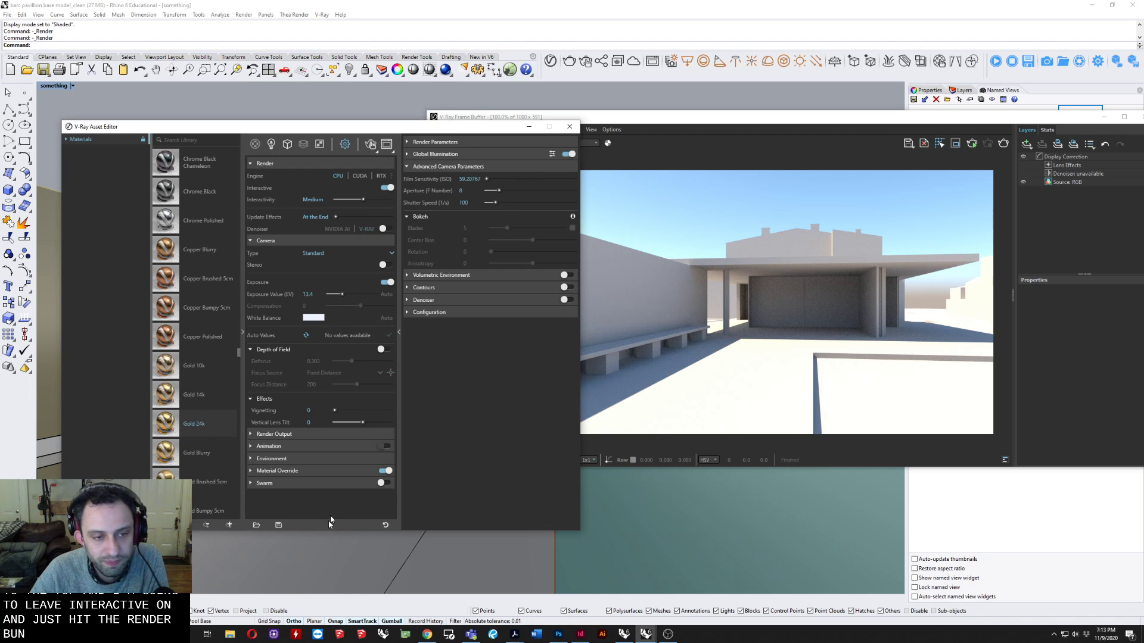
Create a Generic V-Ray material and set its diffuse color to red, about RGB 0.816, 0.143, 0.143.
click(256, 145)
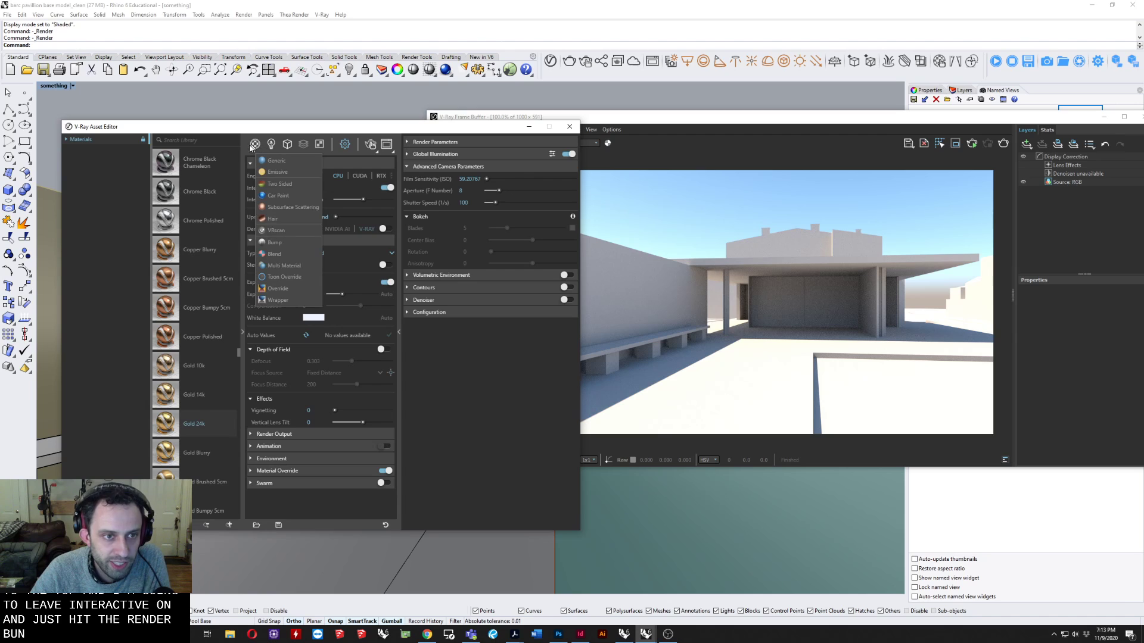
click(276, 160)
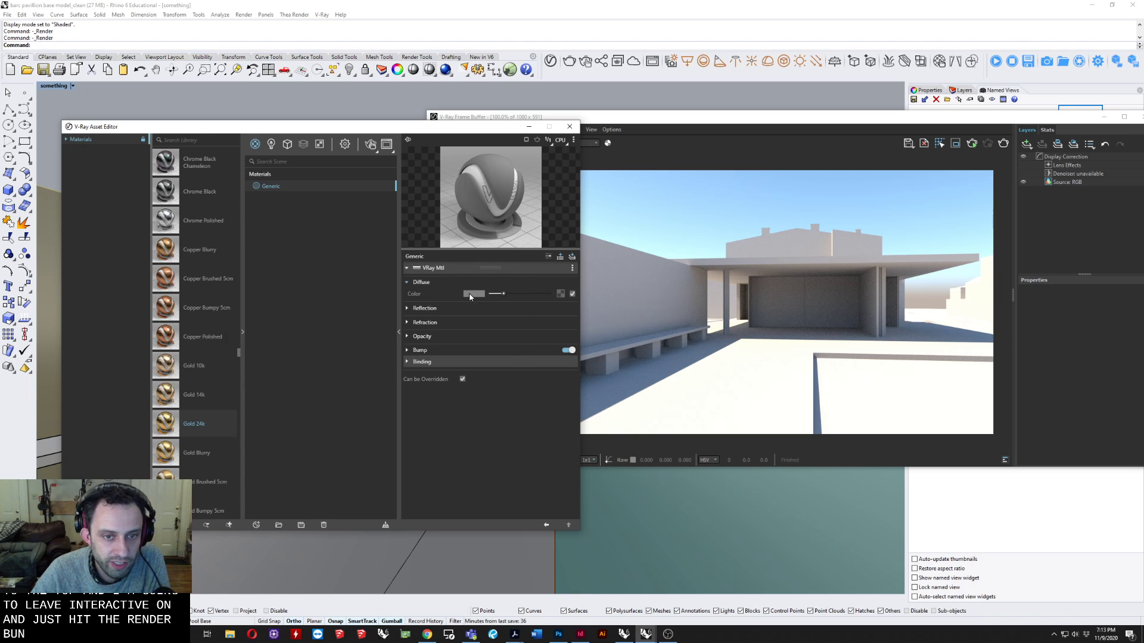
click(470, 295)
click(296, 268)
drag(301, 269, 324, 247)
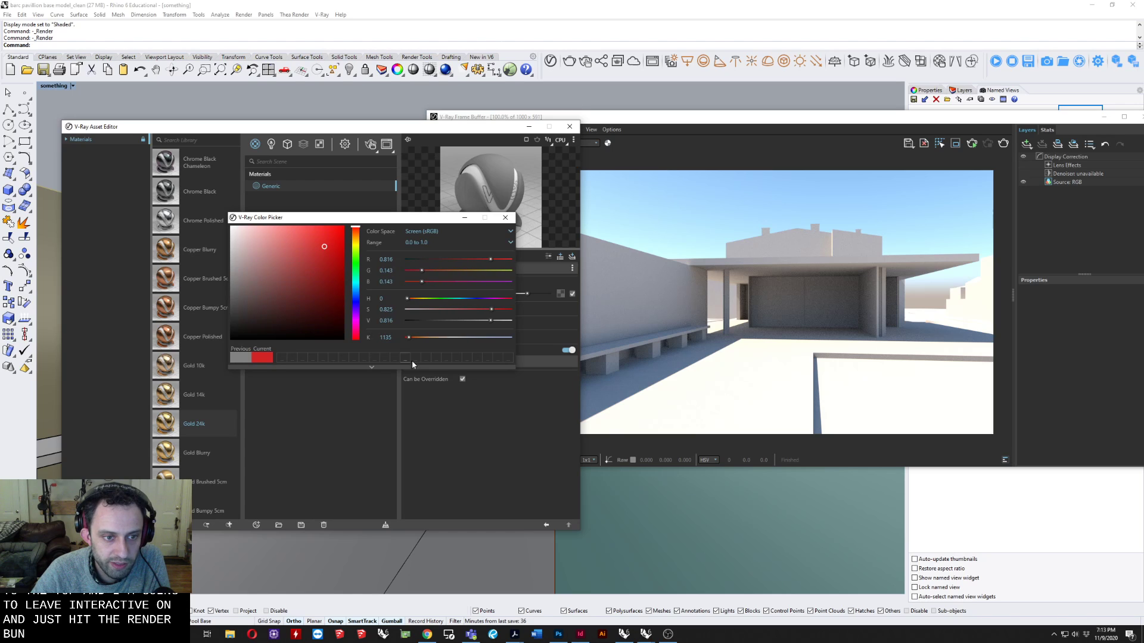
drag(453, 223, 445, 324)
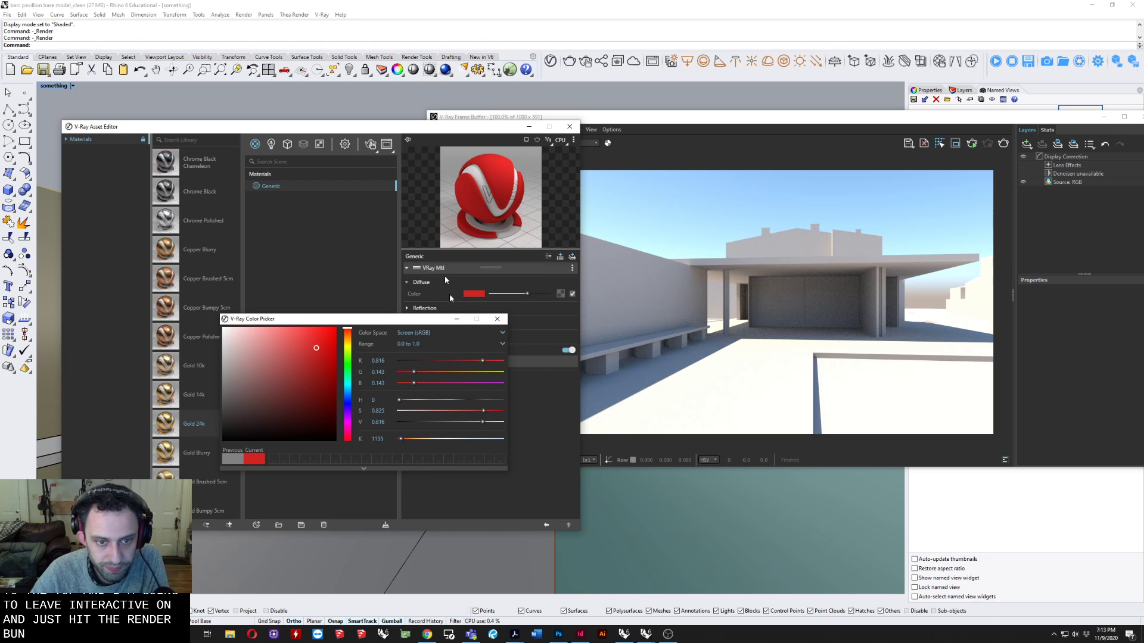
click(496, 319)
Set the Generic material's reflection color to full white and collapse the reflection settings.
click(419, 308)
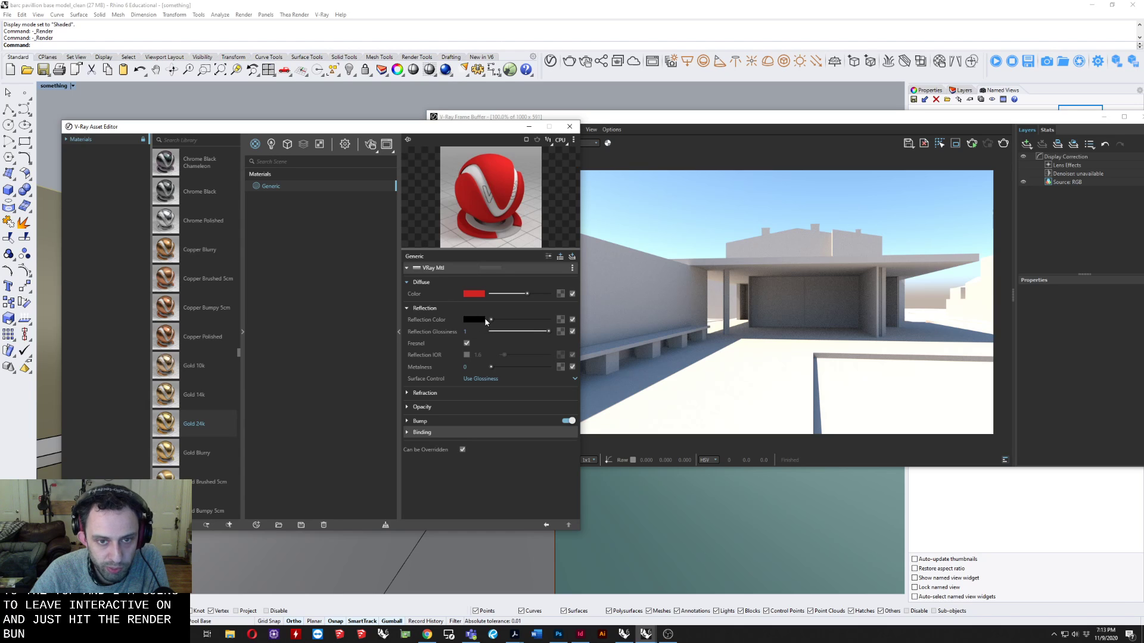
drag(491, 321, 549, 320)
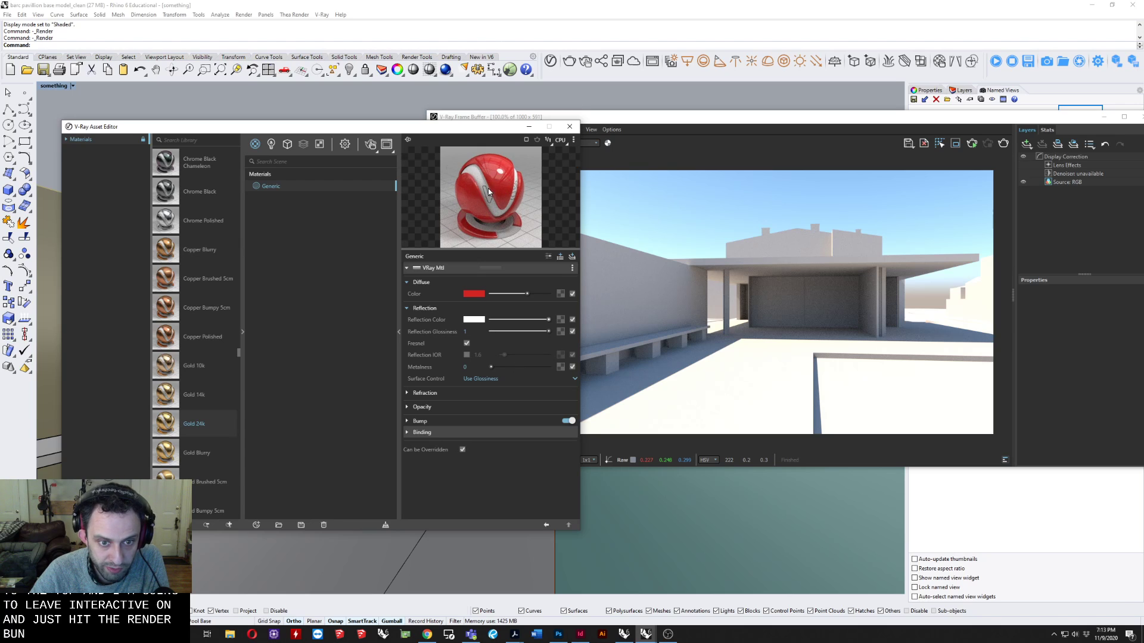
click(426, 309)
Try a white refraction color on the Generic material and return it to black.
click(423, 321)
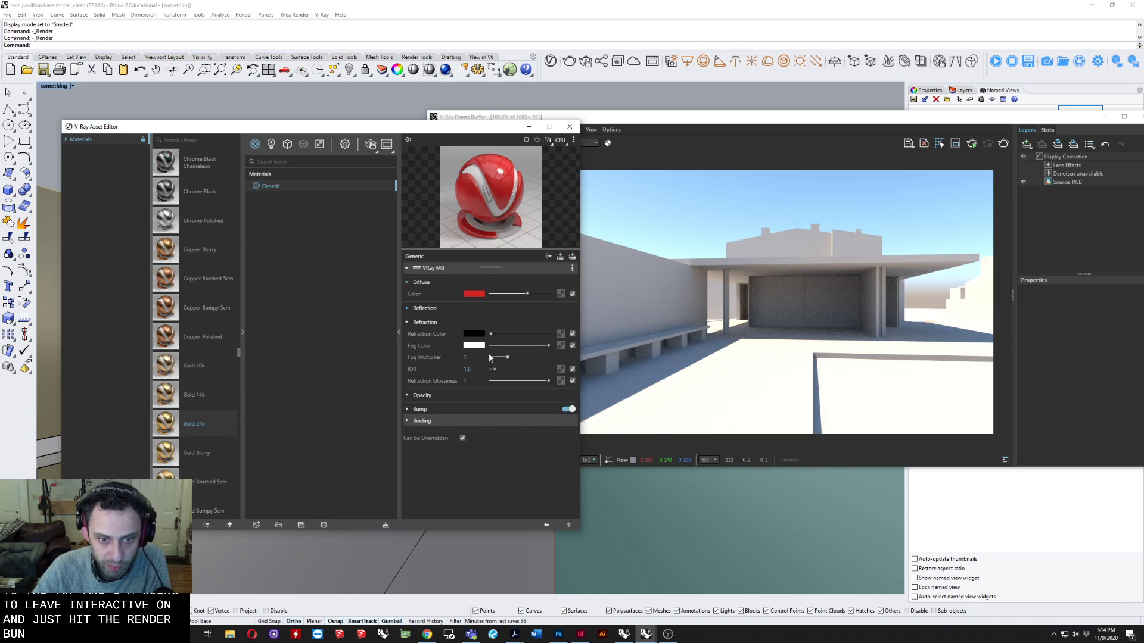
drag(491, 335, 589, 341)
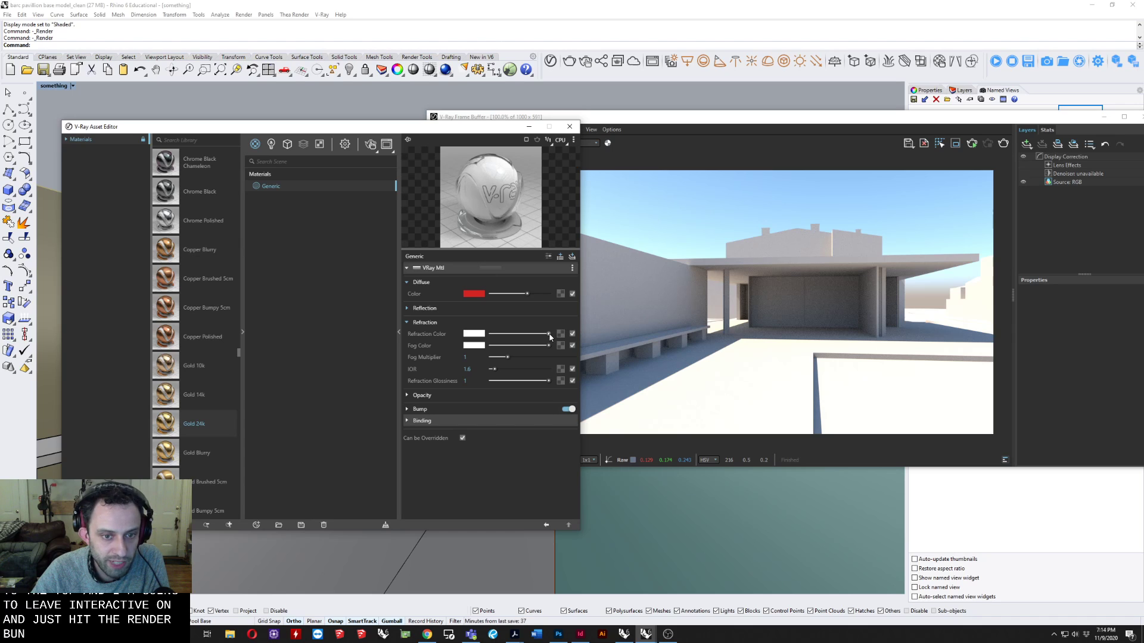
drag(549, 335, 491, 335)
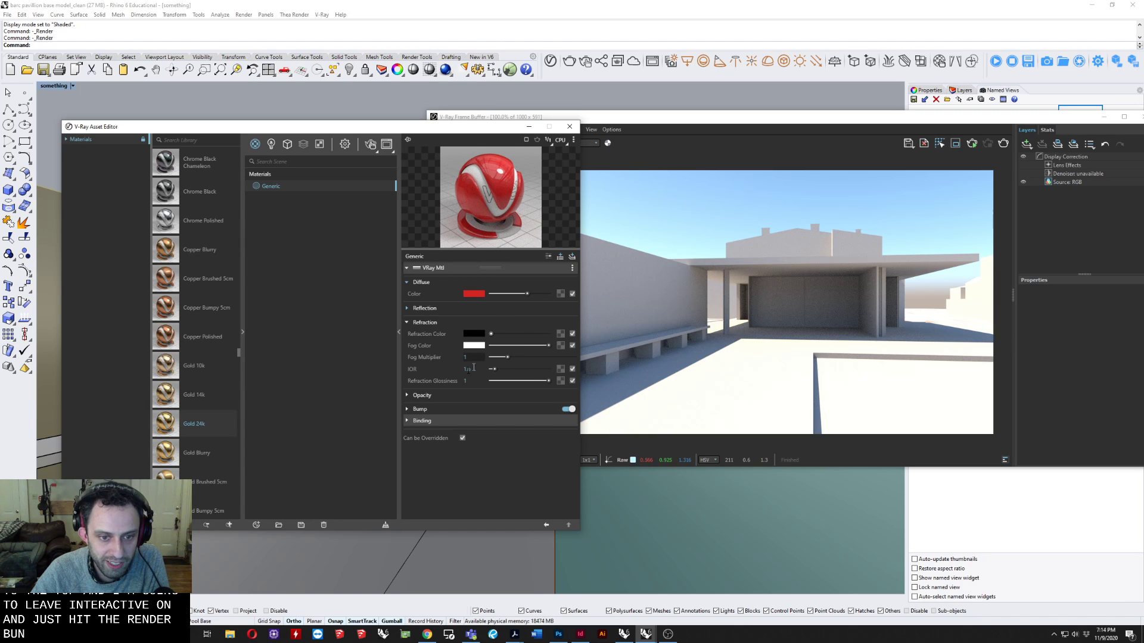
Test the Generic material's opacity at 0.22, restore it to 1, and compare a white refraction color before returning it to black.
click(430, 396)
click(422, 322)
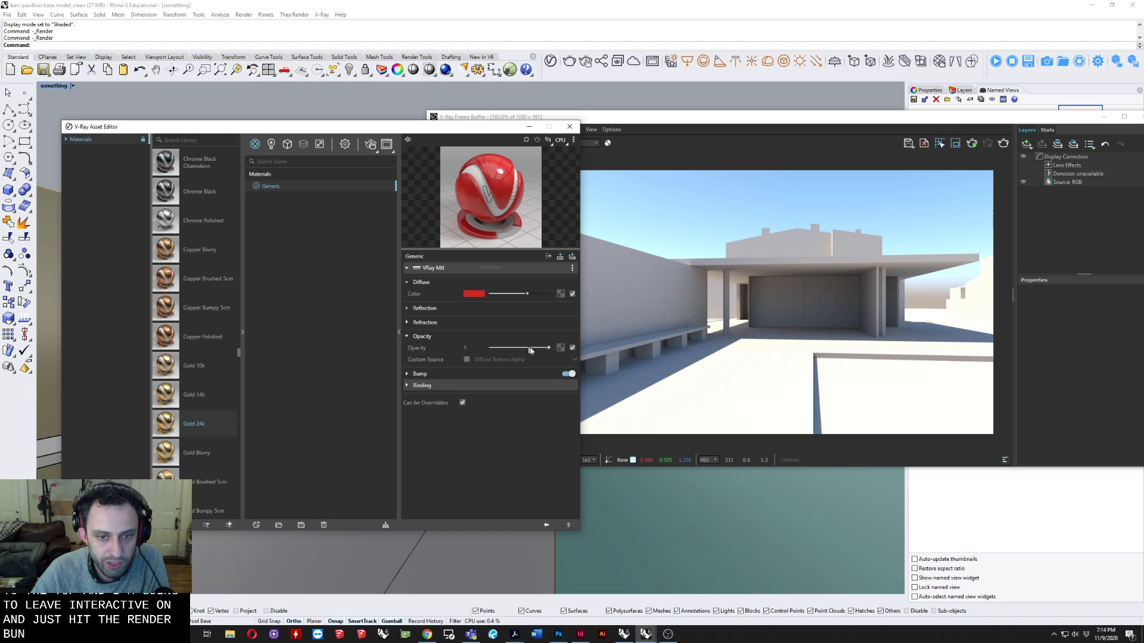
drag(547, 348, 503, 349)
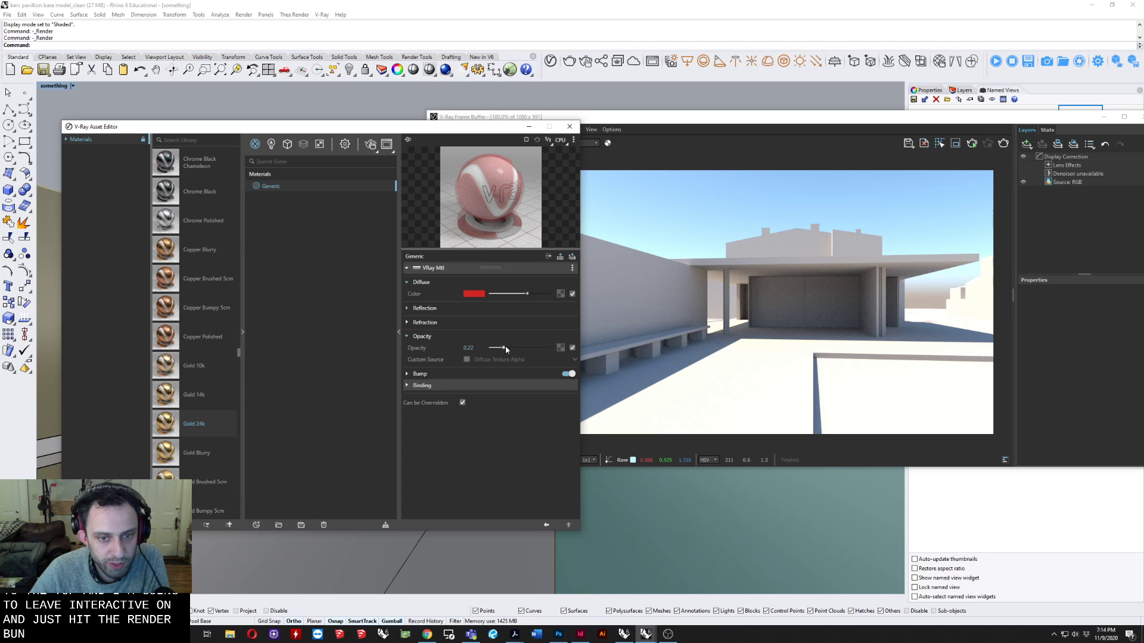
drag(504, 349, 548, 334)
click(415, 322)
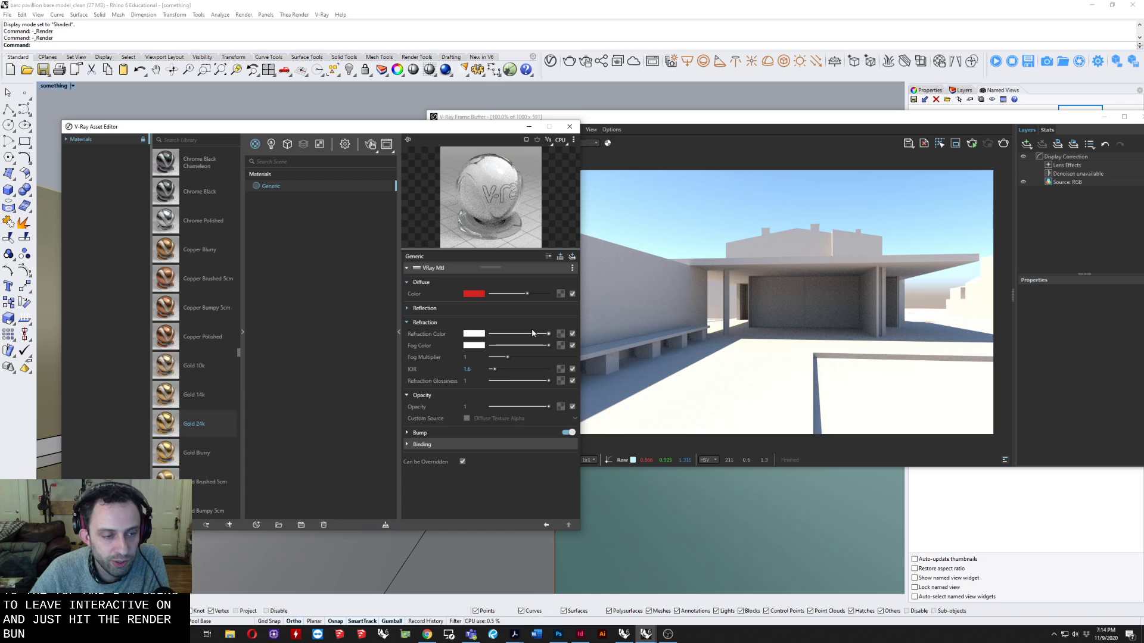
drag(548, 334, 489, 334)
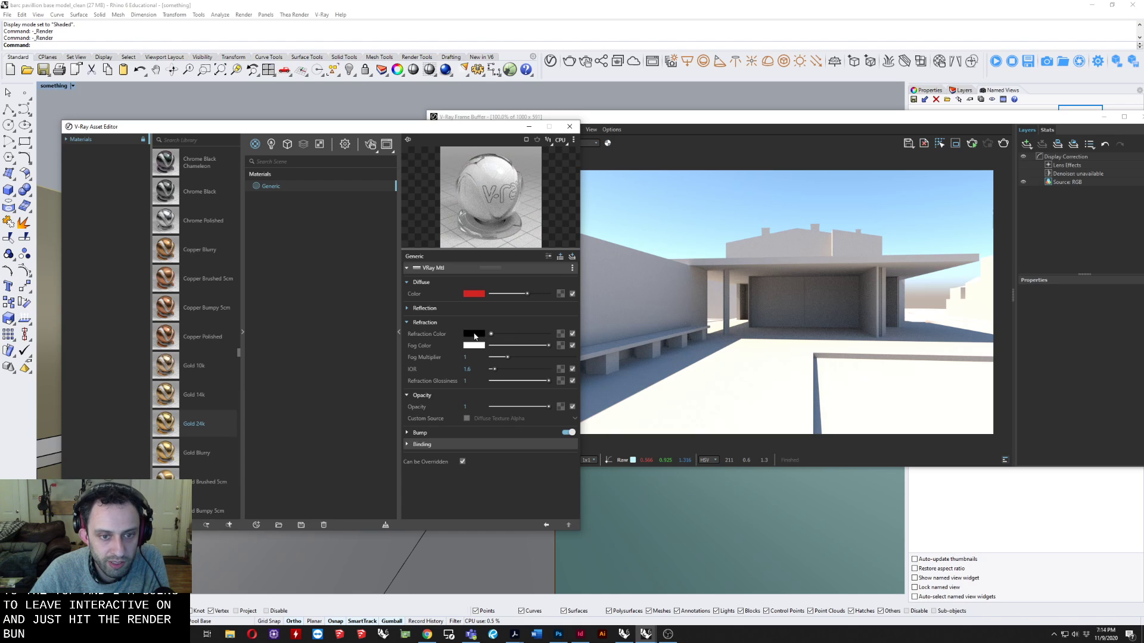
Try an opacity of 0.48 on the Generic material and return it to 1.
click(416, 322)
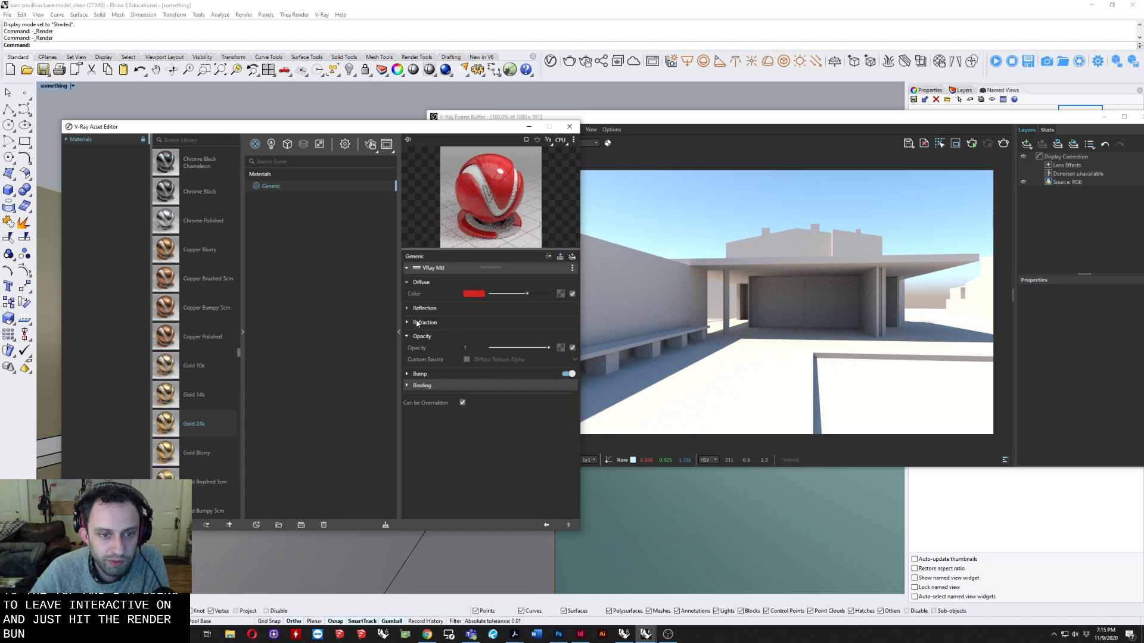
click(519, 347)
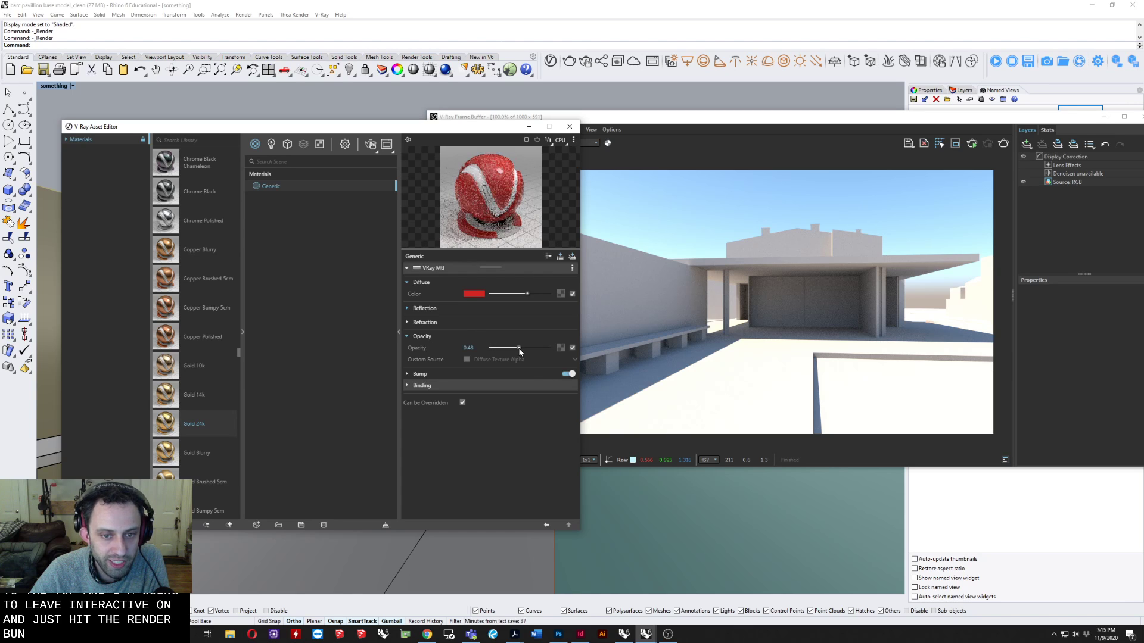
drag(520, 347, 578, 348)
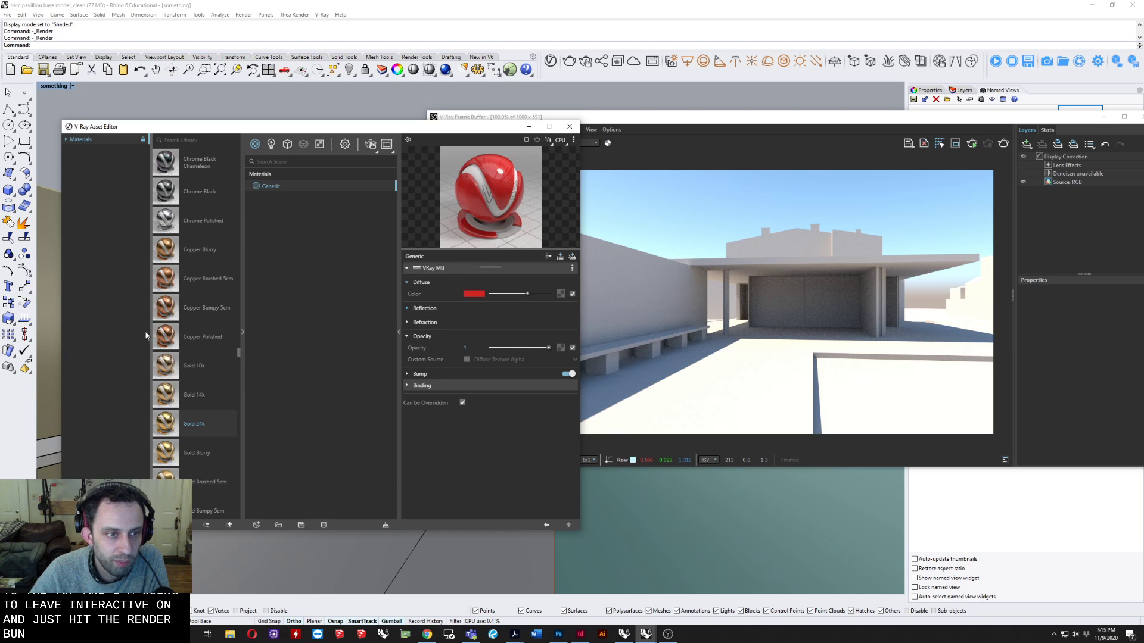
Browse the liquid and leather materials in the library, and examine the Generic material's Bump mode and amount settings.
scroll(184, 320, up, 10)
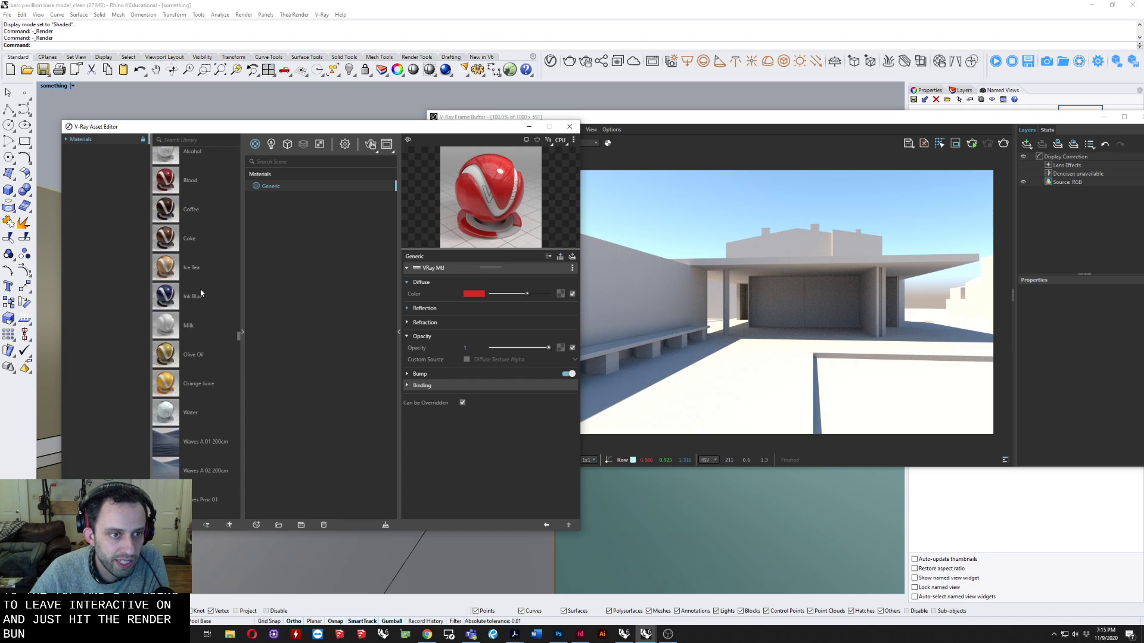
scroll(200, 293, up, 8)
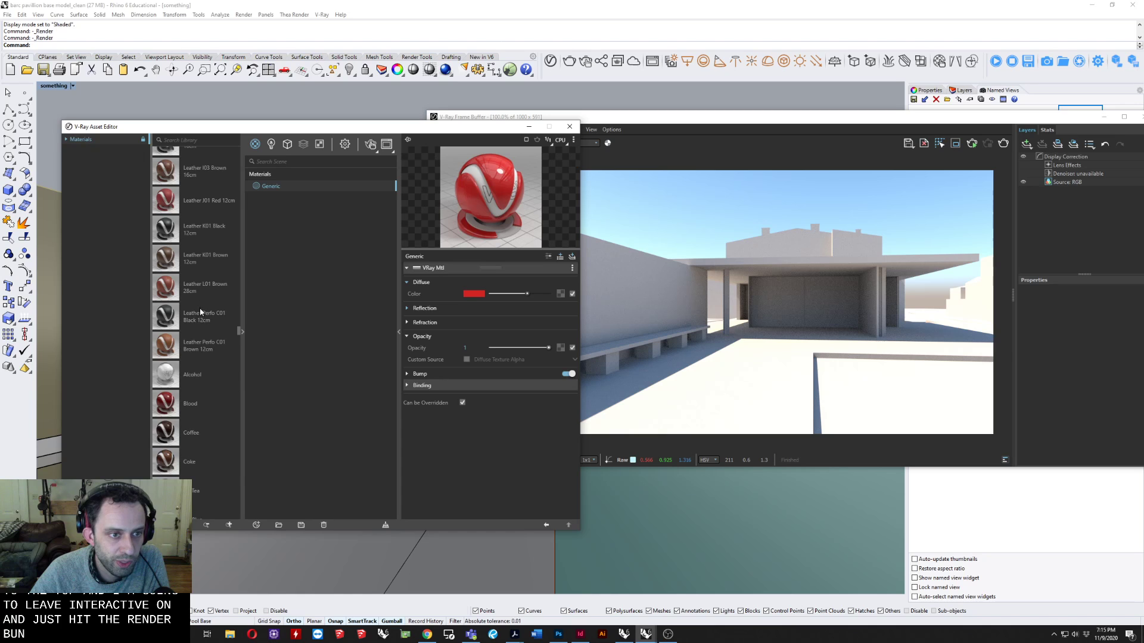
scroll(200, 310, up, 10)
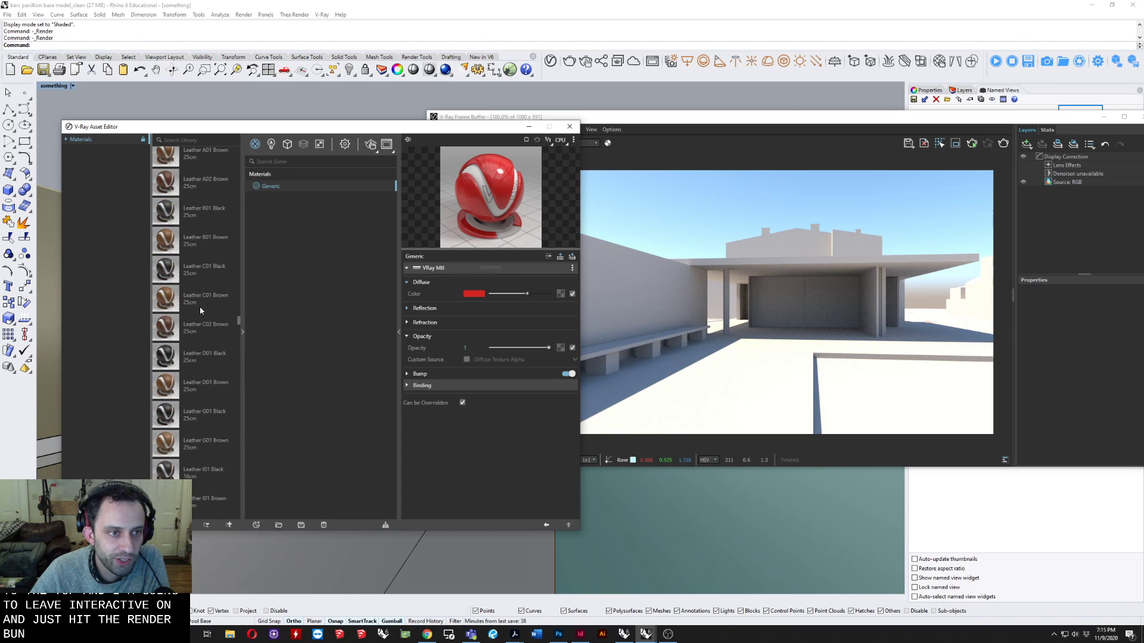
scroll(201, 307, up, 3)
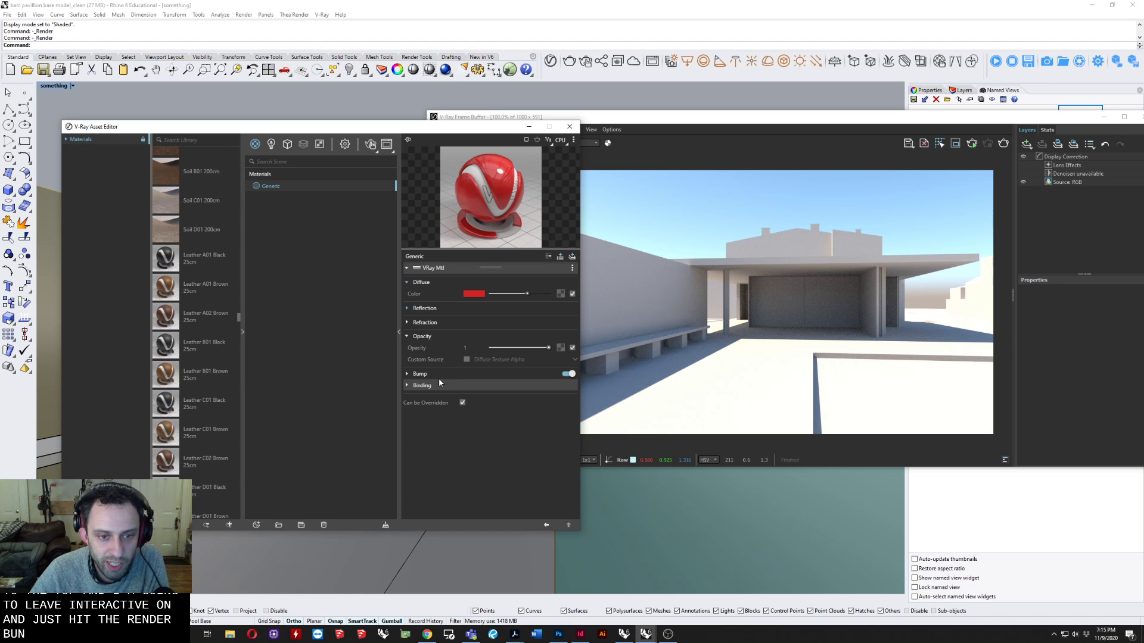
click(420, 336)
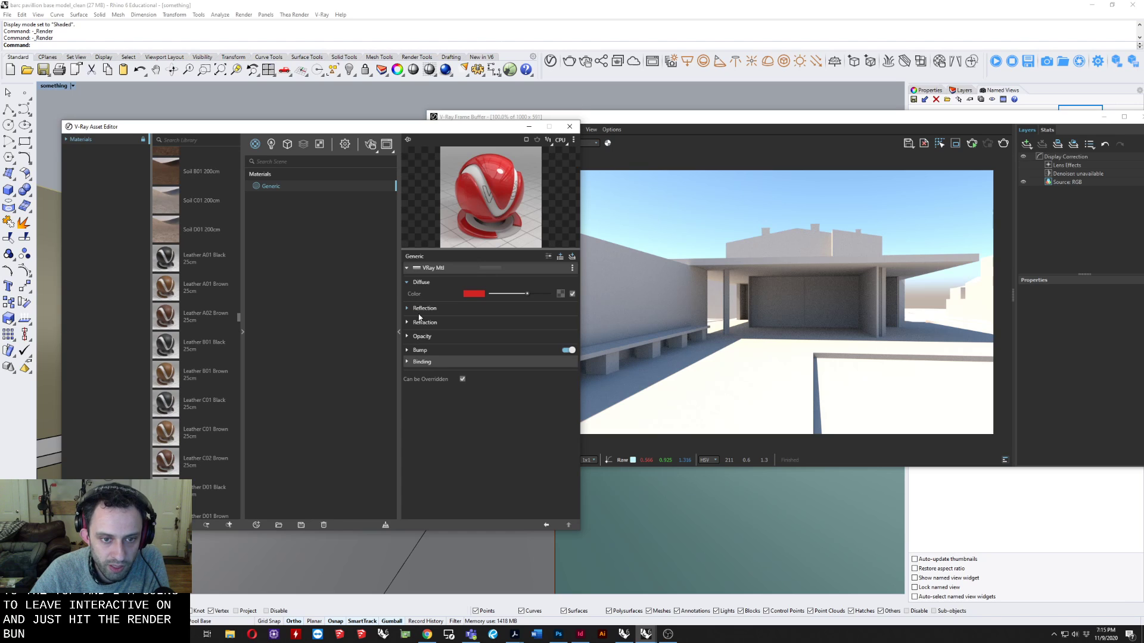
click(421, 351)
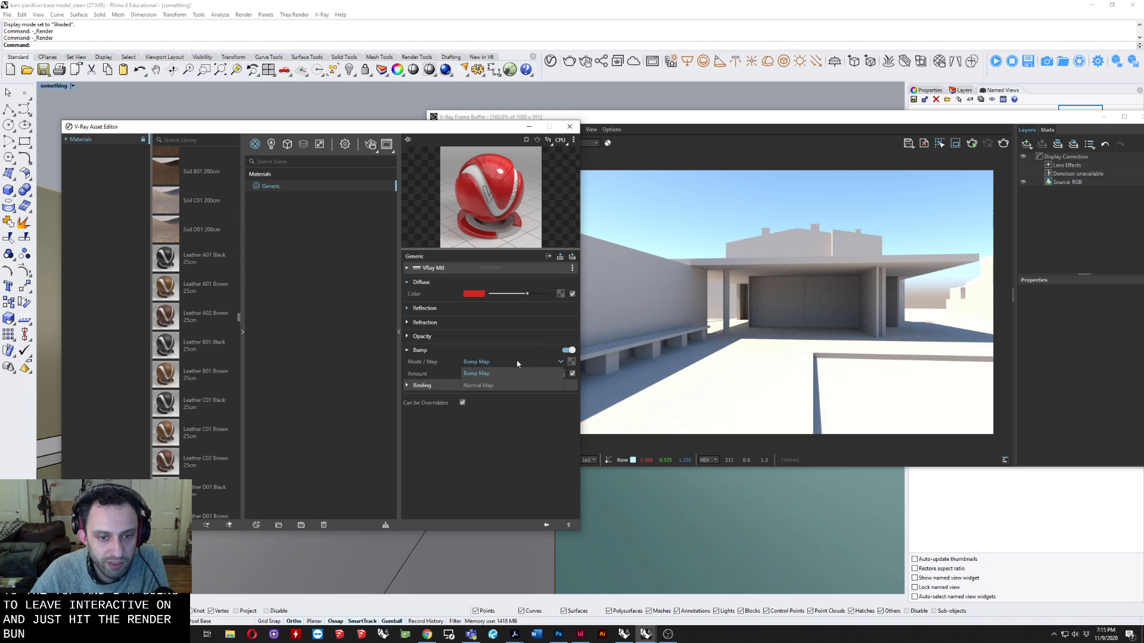
click(418, 351)
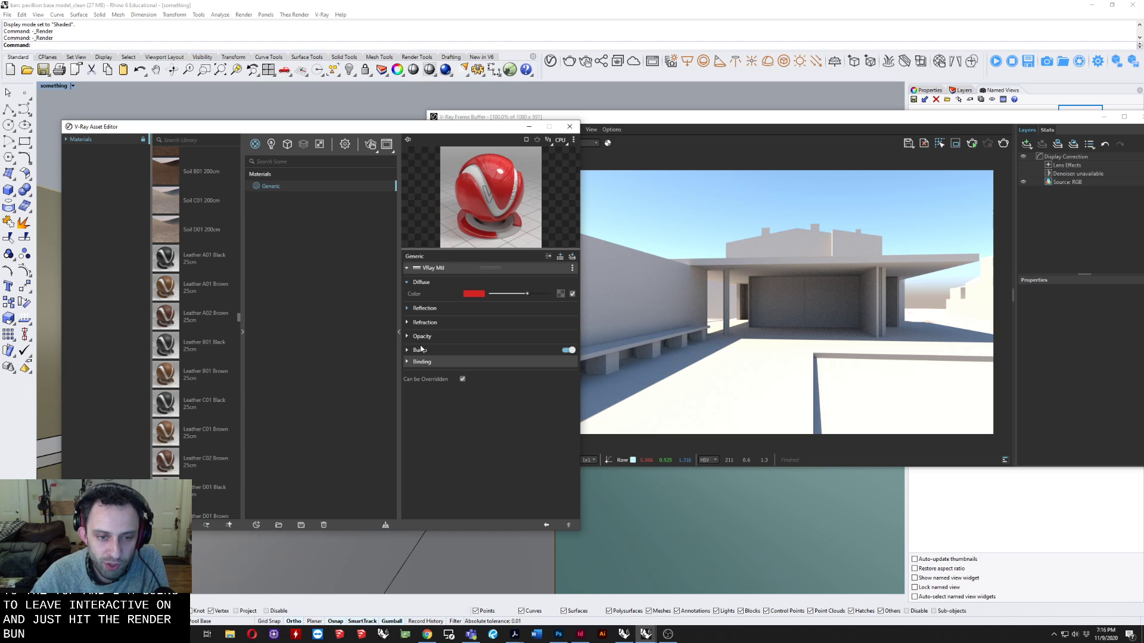
click(415, 350)
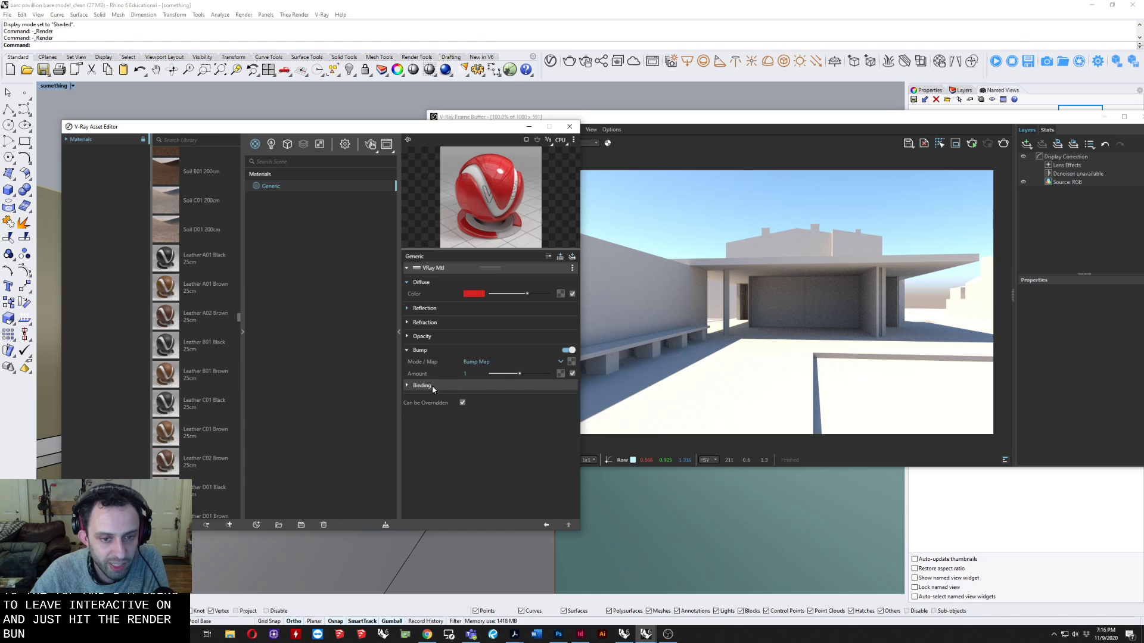
click(431, 350)
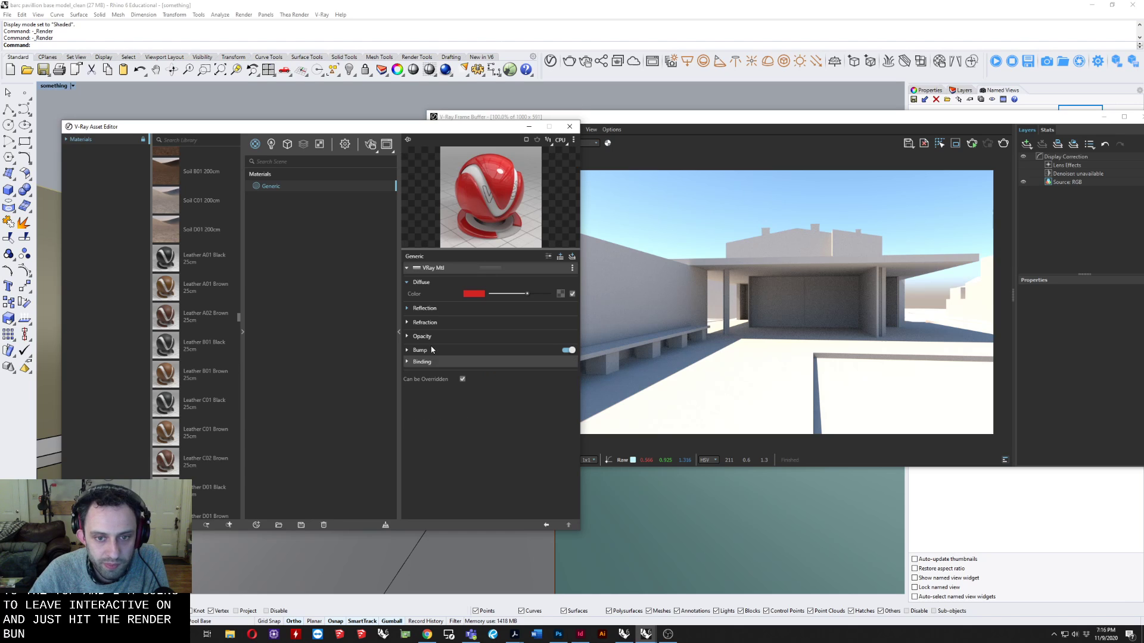
click(410, 271)
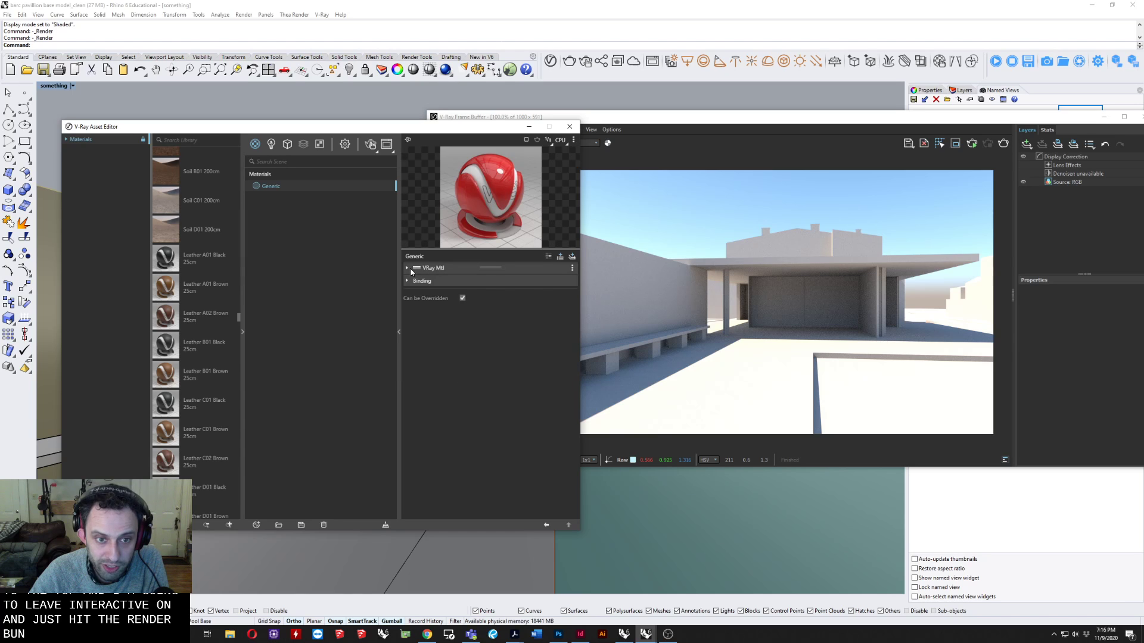
click(410, 268)
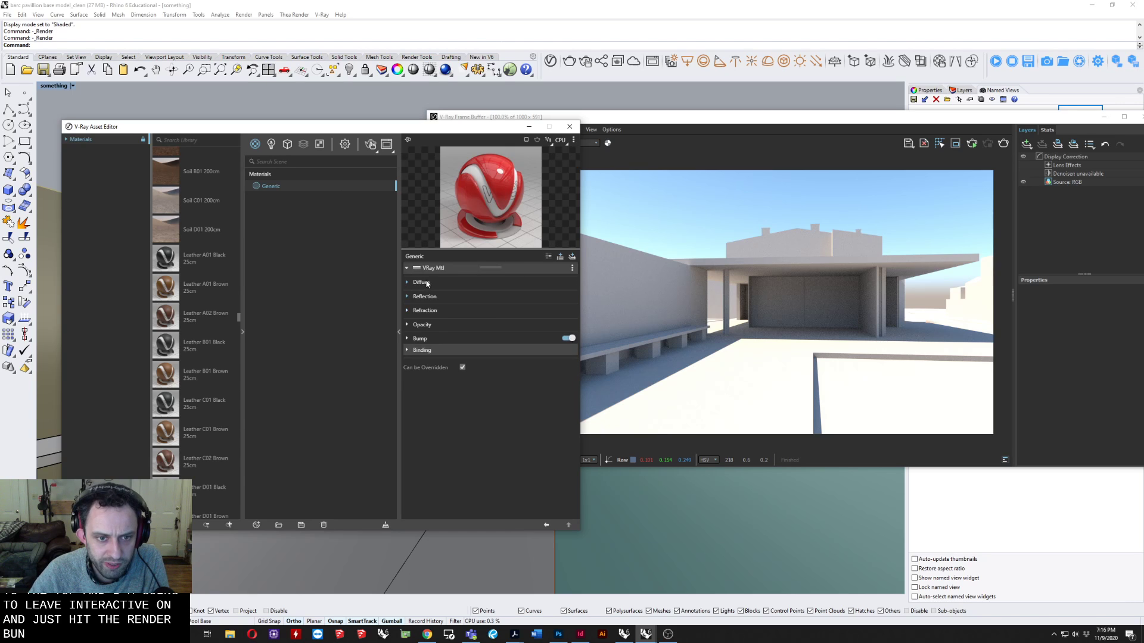
Change the Generic material's diffuse color to a very dark teal by setting its red value to 0.
click(473, 294)
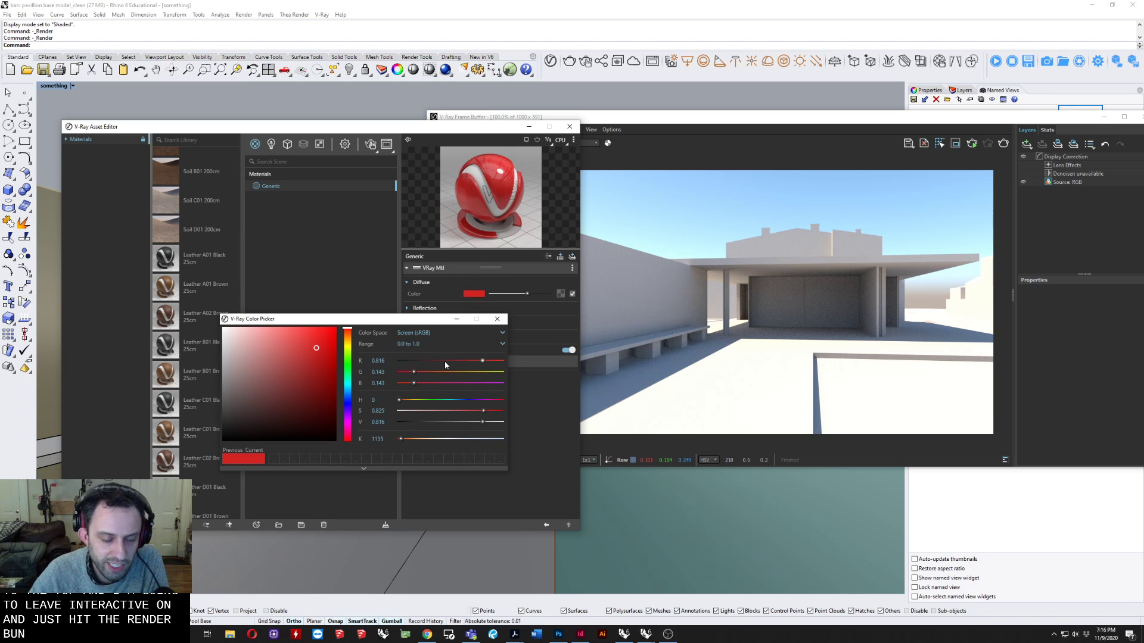
drag(446, 359, 365, 358)
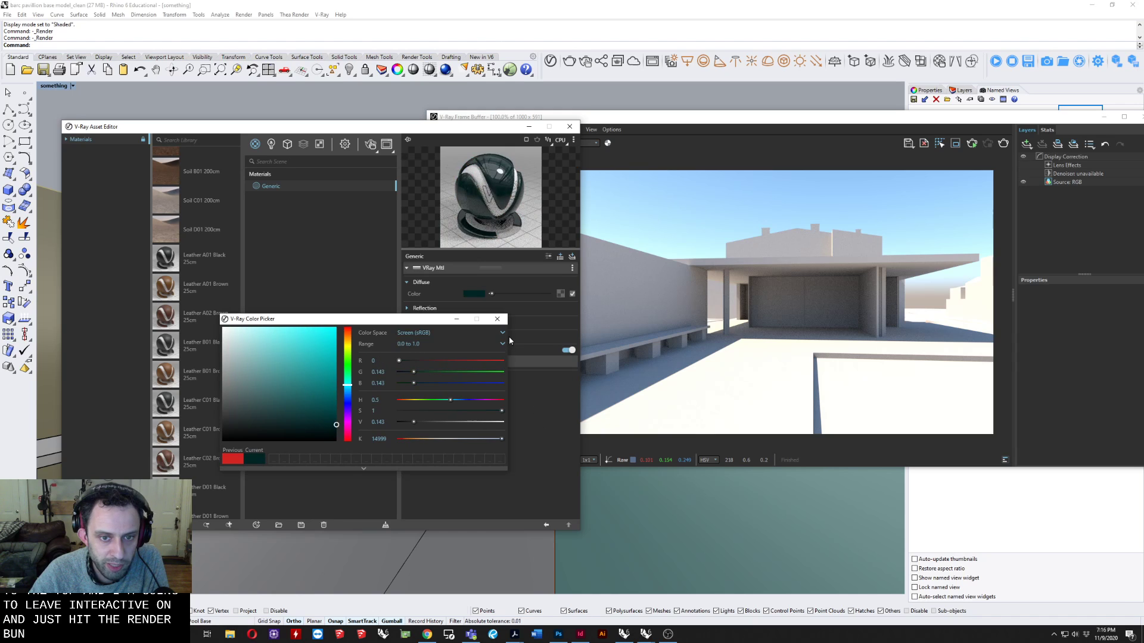
click(496, 319)
Set the Generic material's refraction color to full white and expand its reflection settings.
click(452, 325)
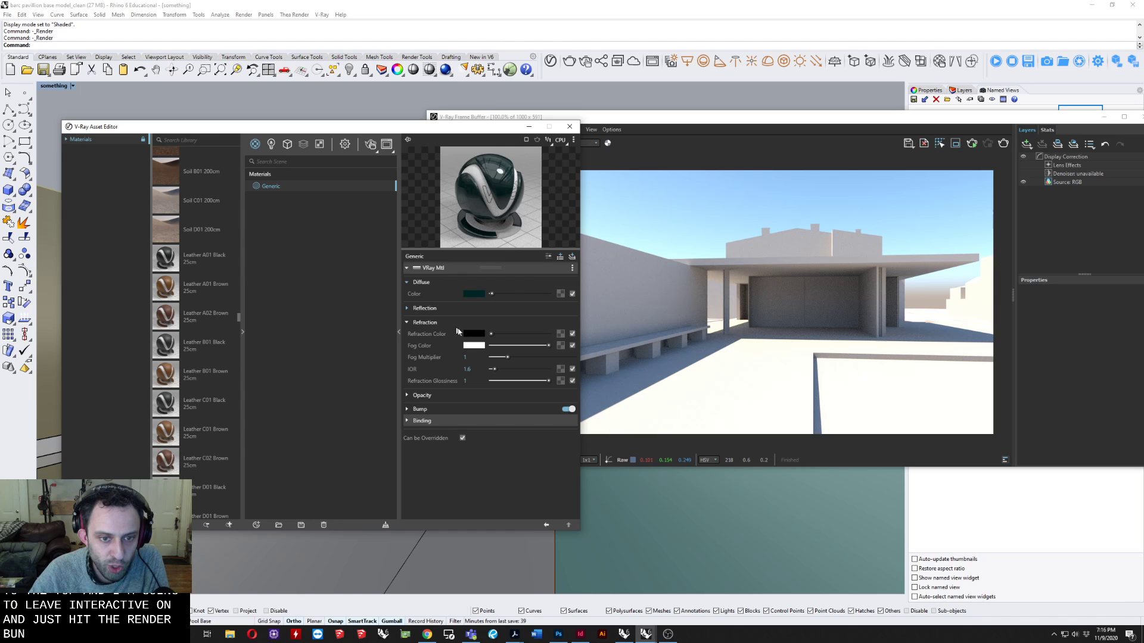
drag(492, 336, 549, 320)
click(491, 308)
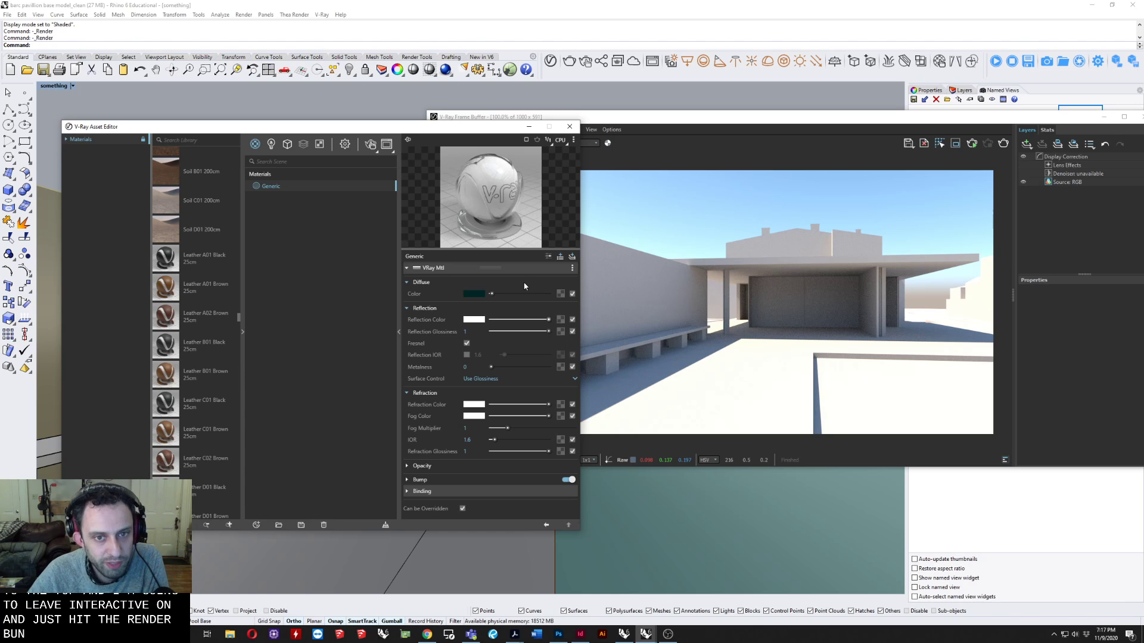
Rename the Generic material to Glass.
right_click(272, 187)
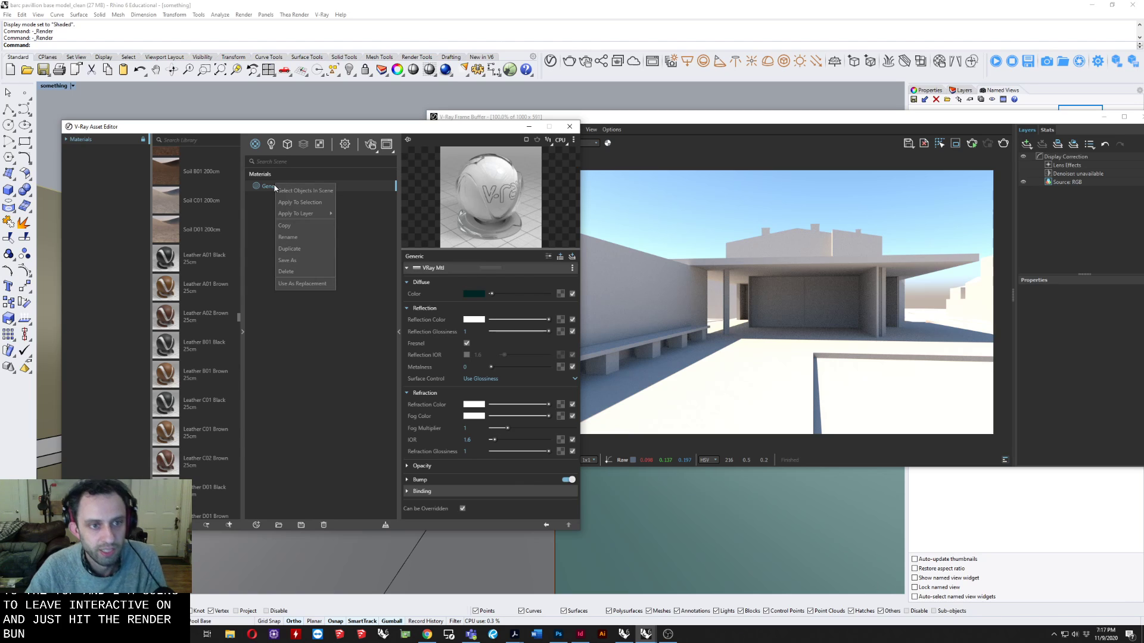
click(294, 238)
key(BackSpace)
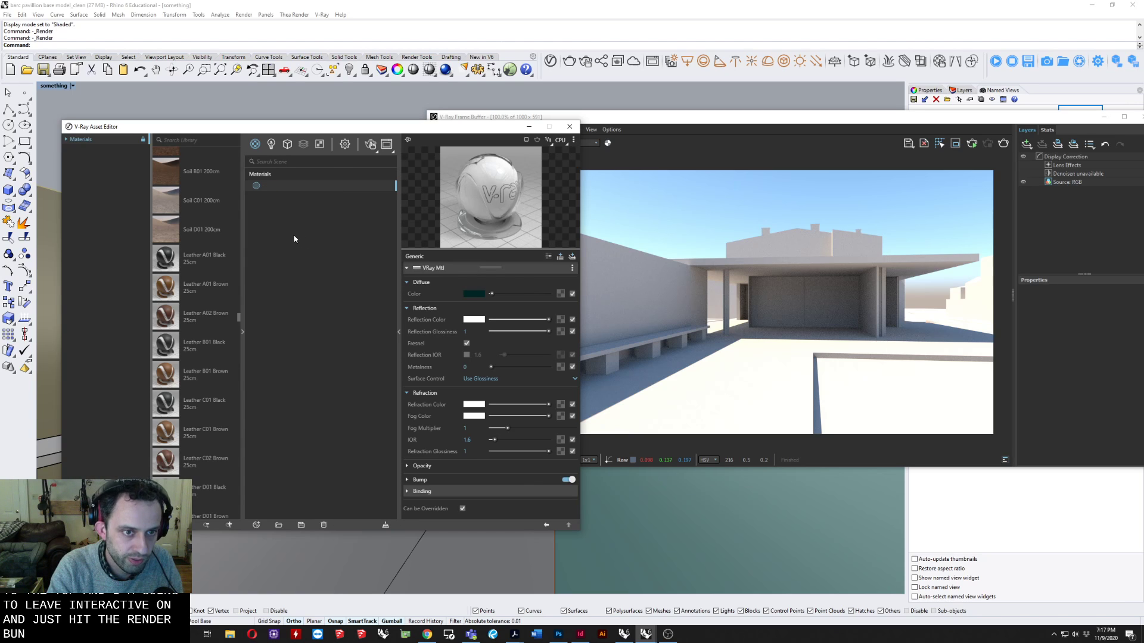
text(Glass)
key(Return)
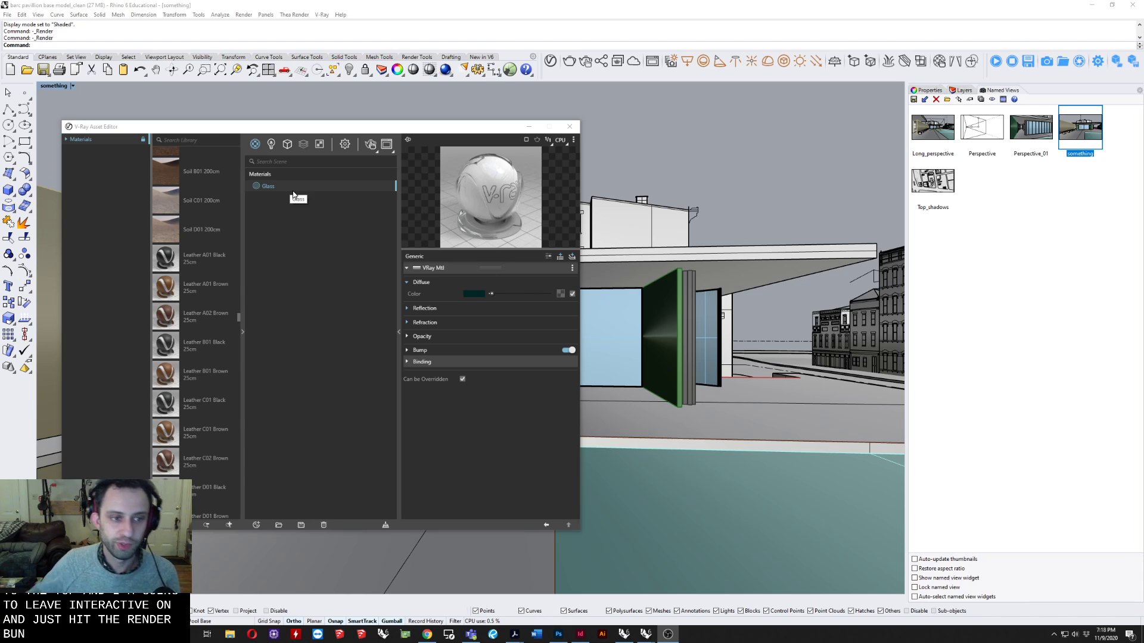
Search the material library for "glass" and add the Fake Glass material to the scene.
click(182, 139)
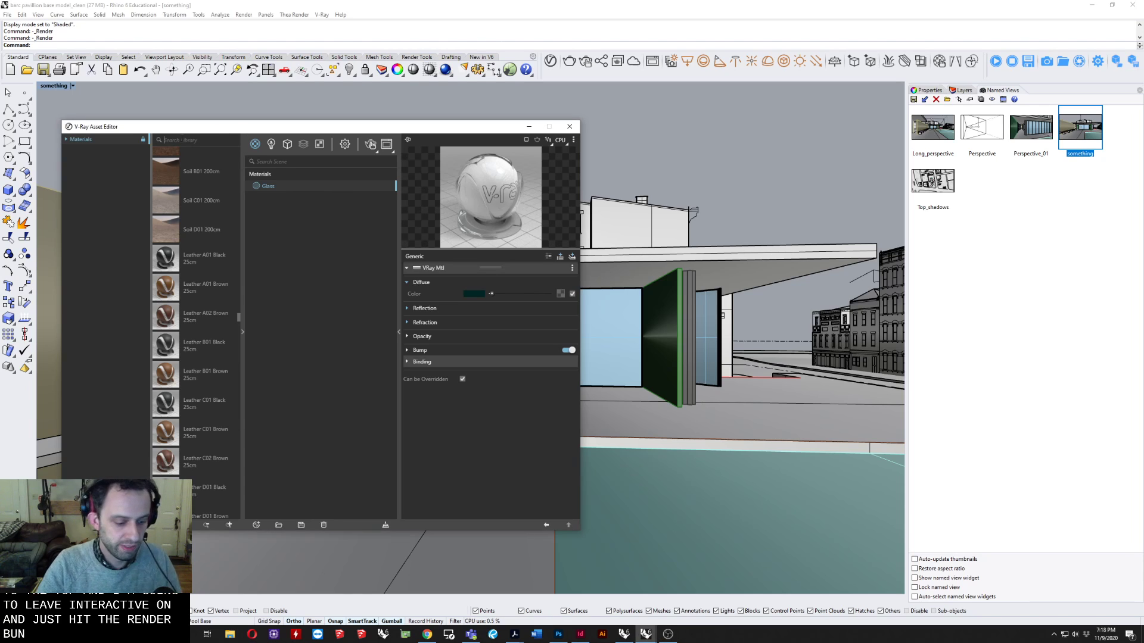
text(glass)
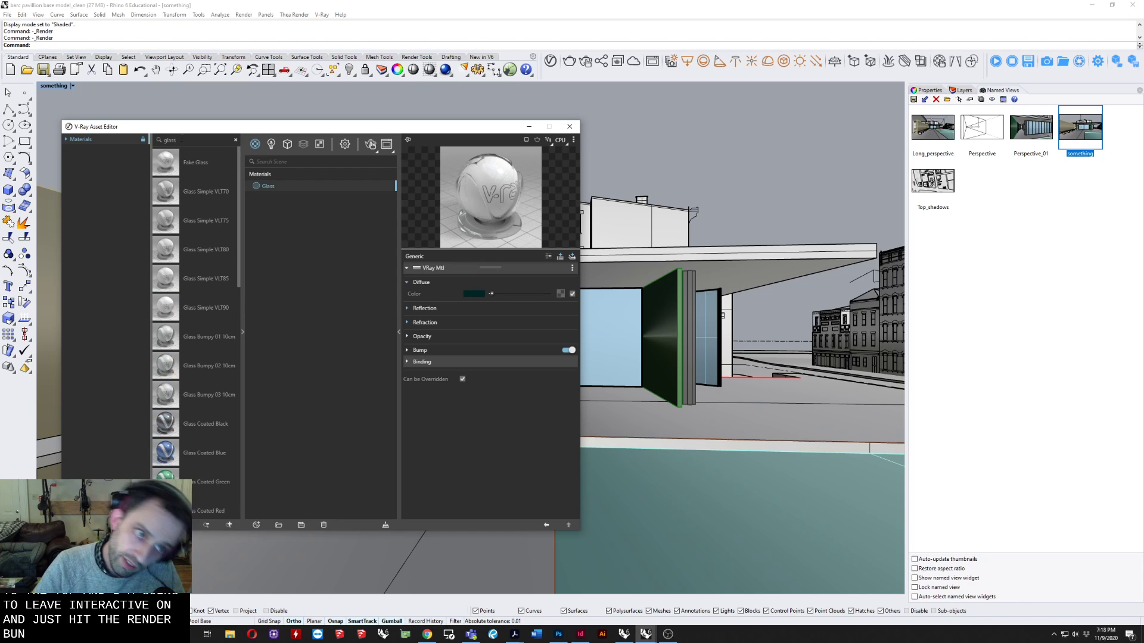
right_click(203, 167)
click(222, 172)
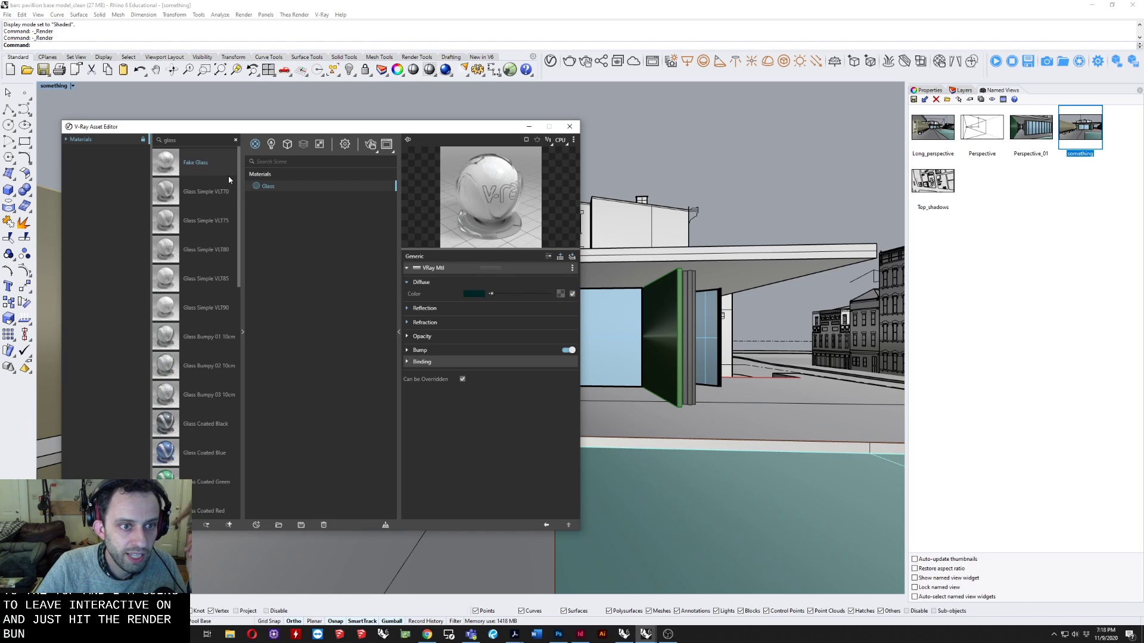
Check the library options for applying Fake Glass, and examine the reflection and opacity settings of the scene's Fake_Glass material.
right_click(197, 166)
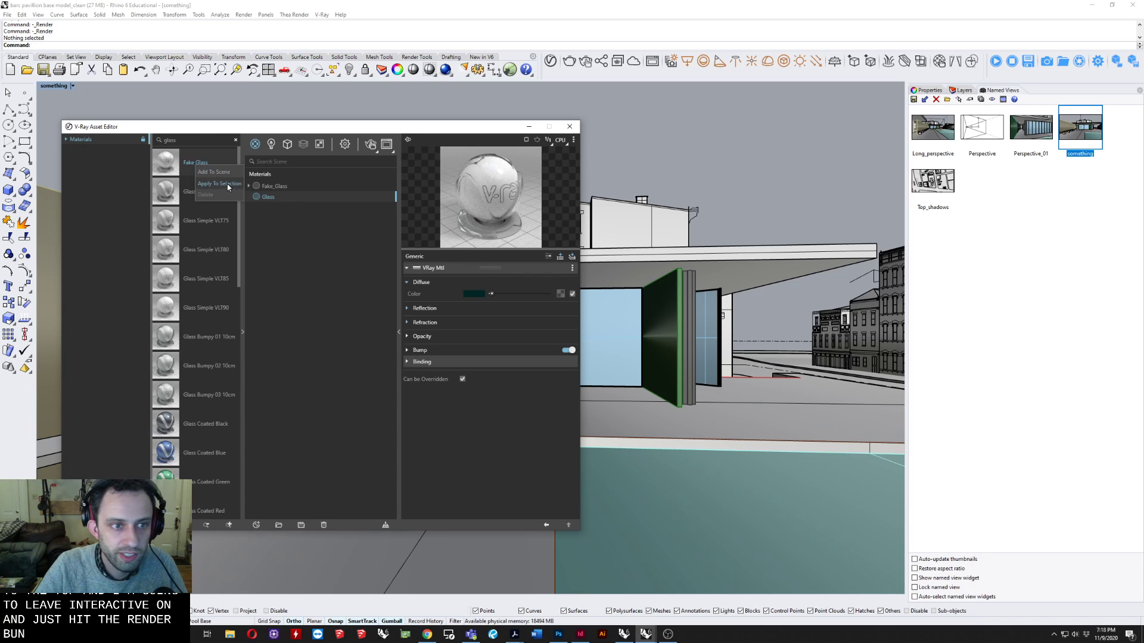
click(295, 275)
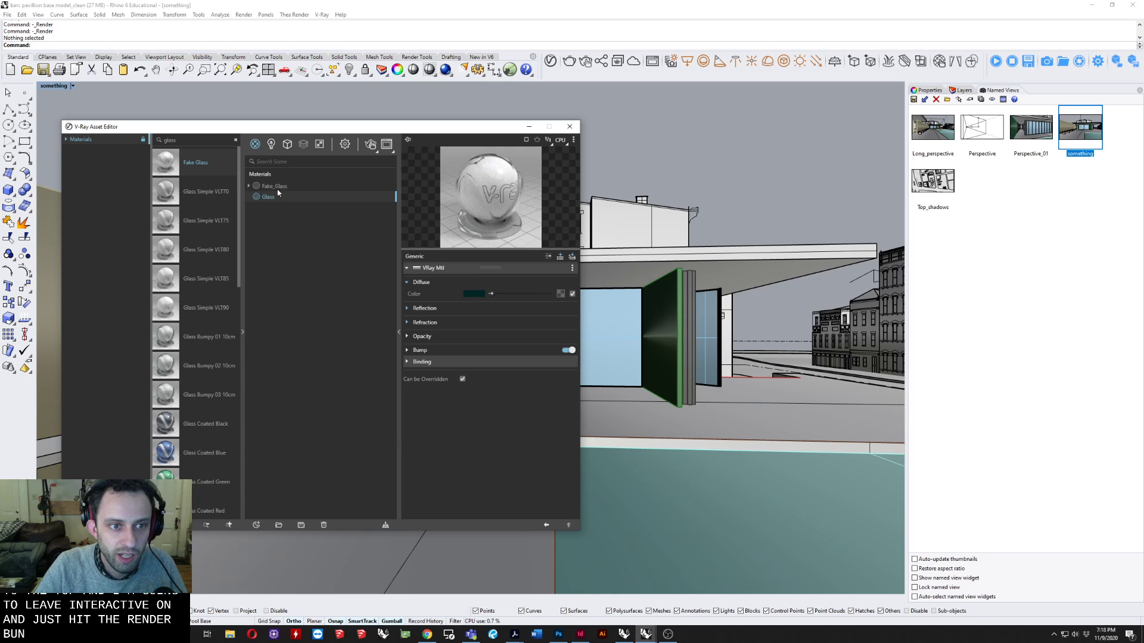
click(274, 187)
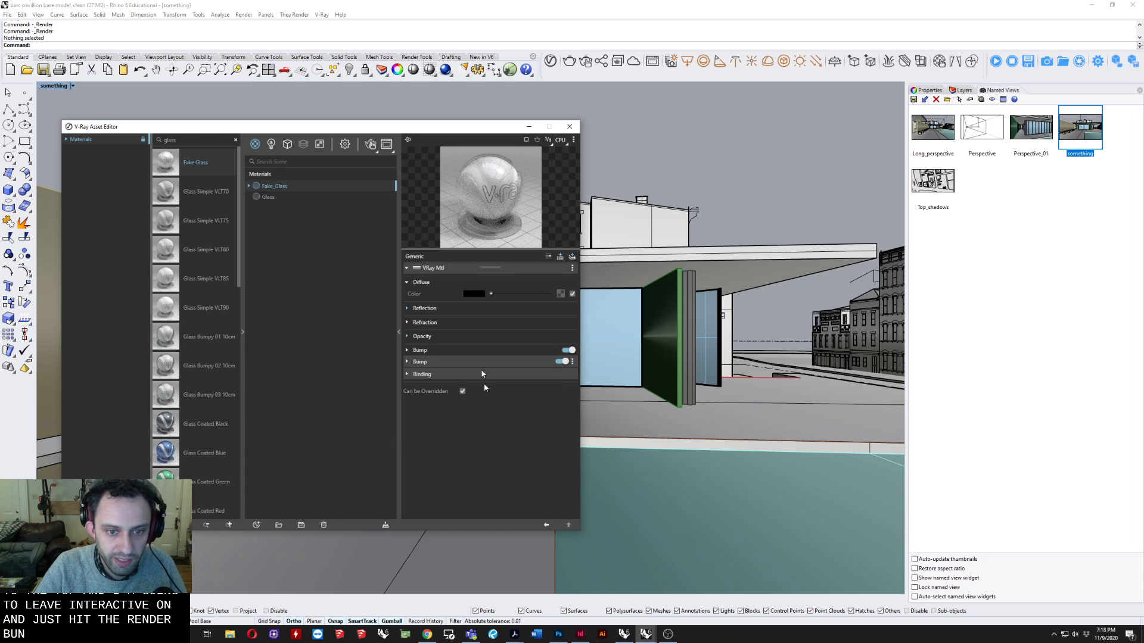
click(421, 309)
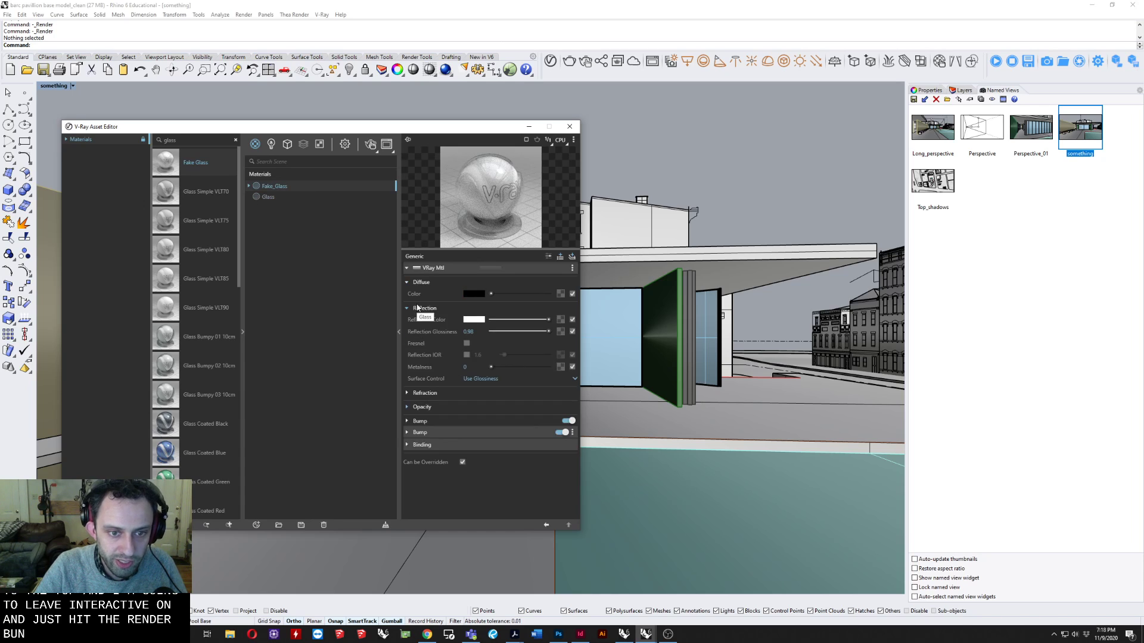
click(419, 407)
click(419, 407)
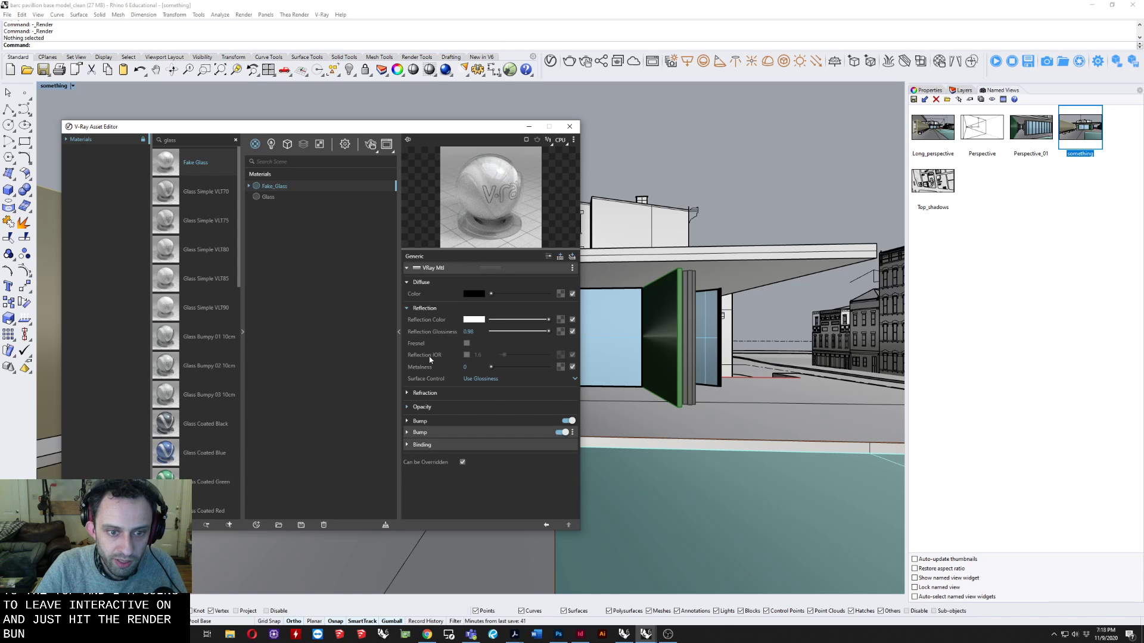
click(424, 307)
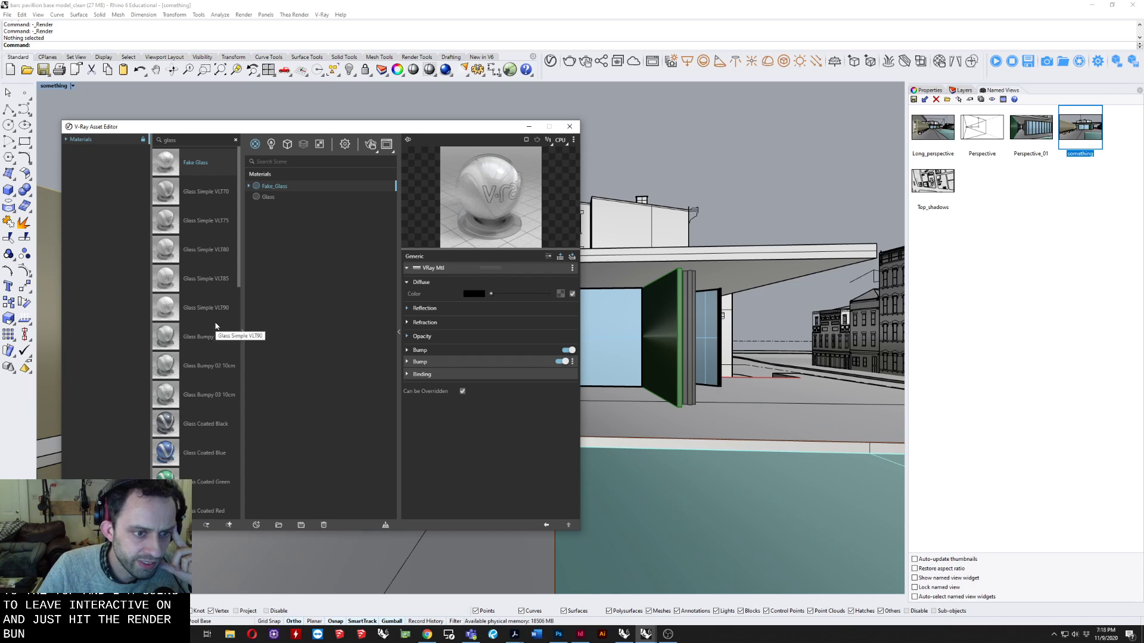
Add the last glass material in the library's search results to the scene materials.
scroll(198, 388, down, 5)
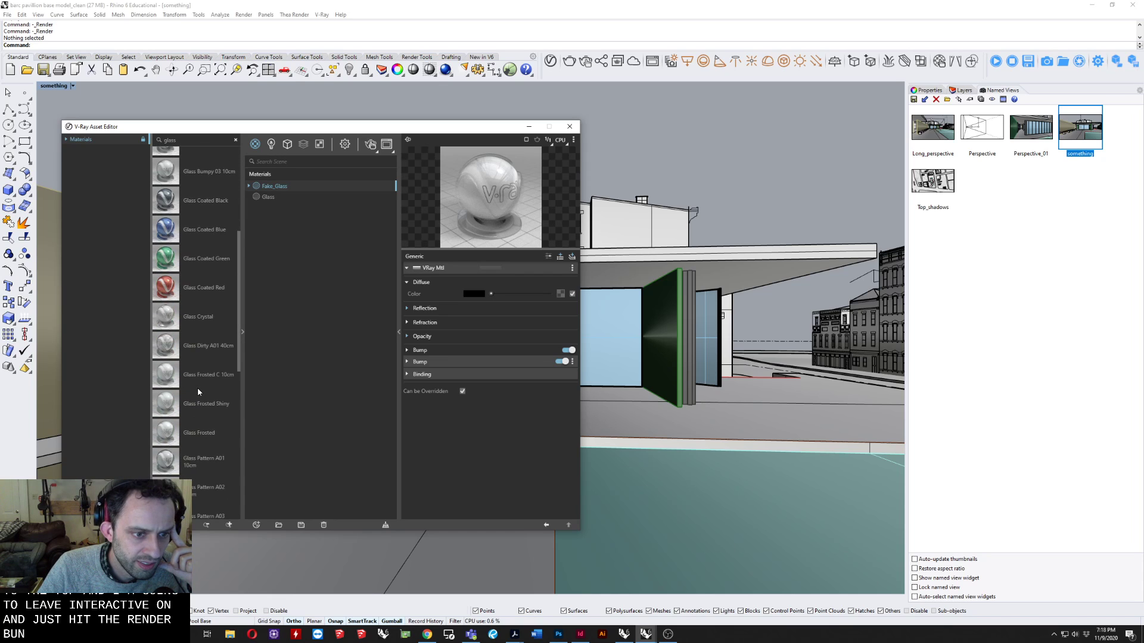
scroll(198, 391, down, 4)
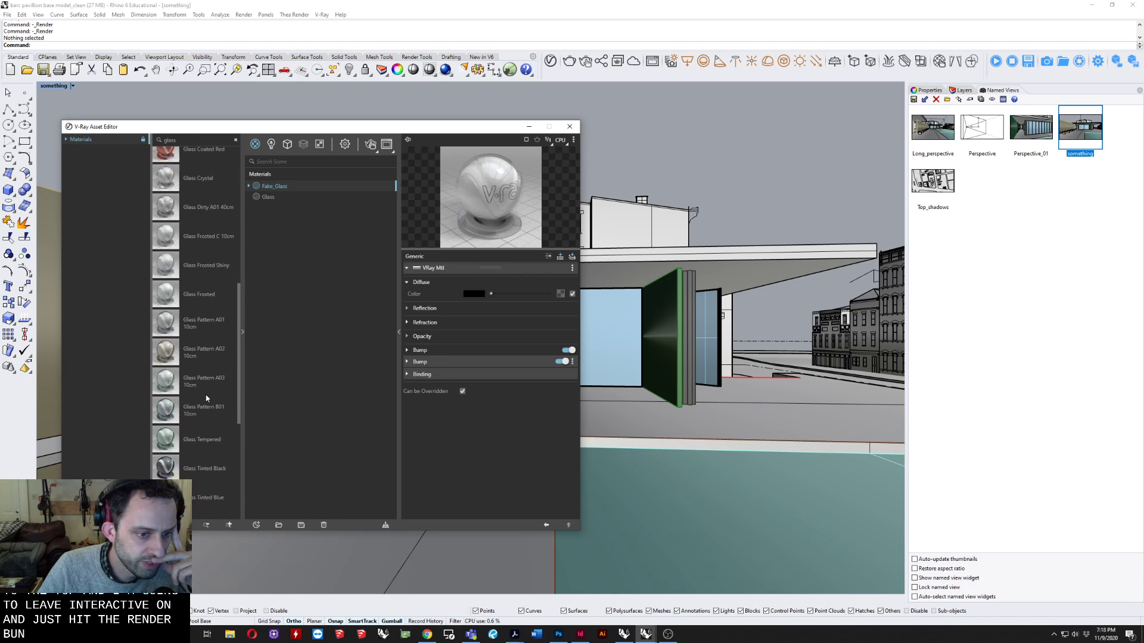
scroll(206, 398, down, 6)
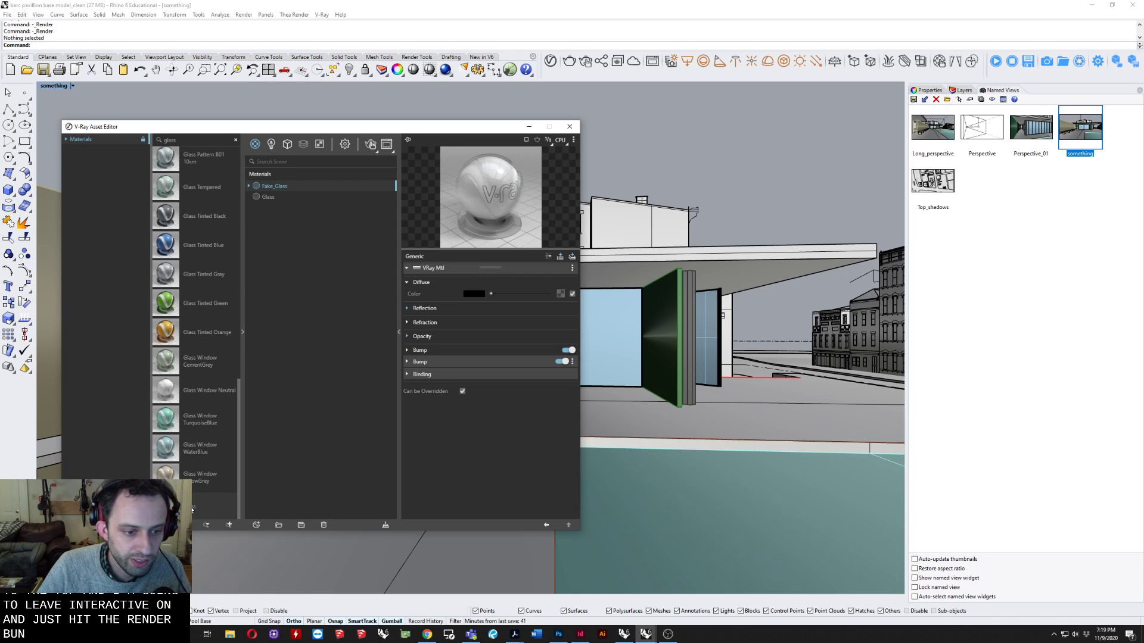
drag(191, 510, 347, 298)
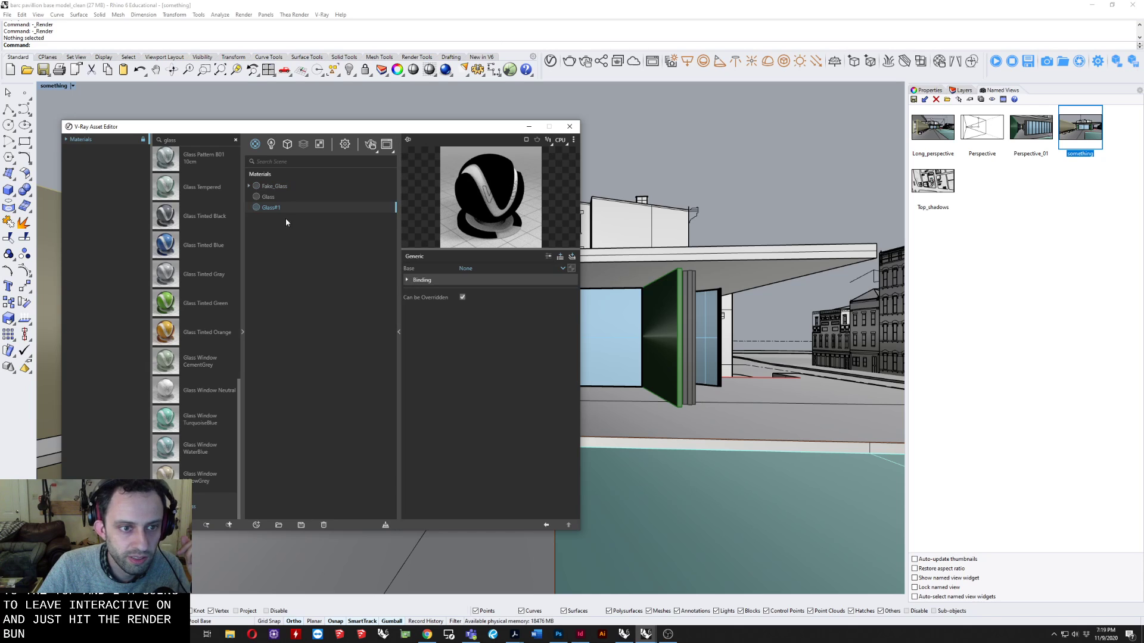
right_click(269, 208)
click(422, 237)
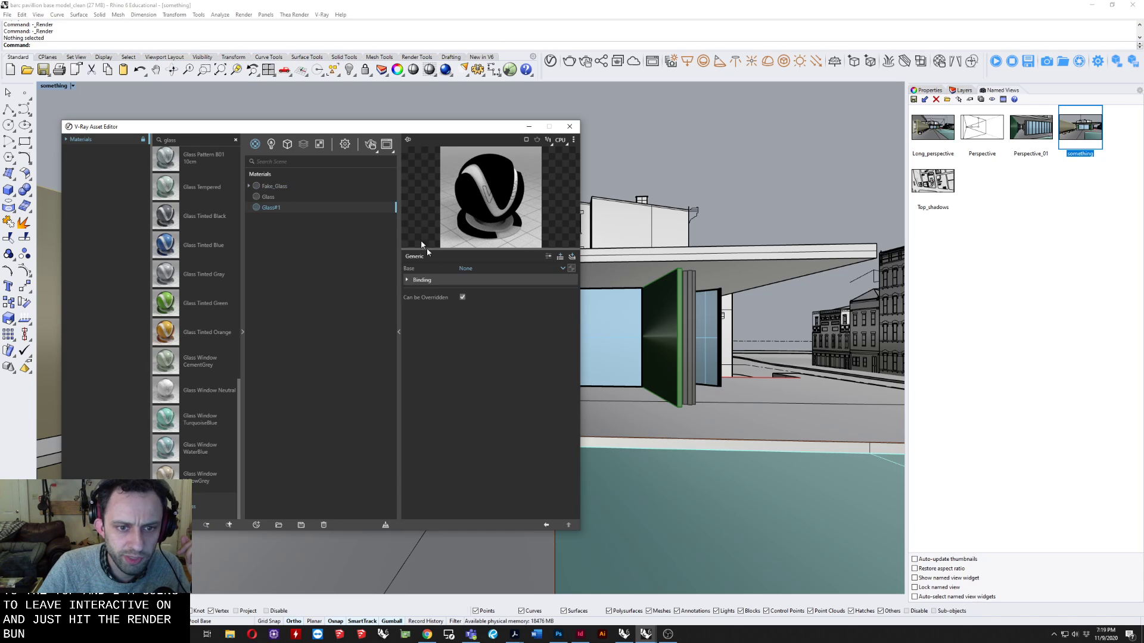
Delete the Glass#1 material from the scene and select the dark green wall panel in the viewport.
click(407, 281)
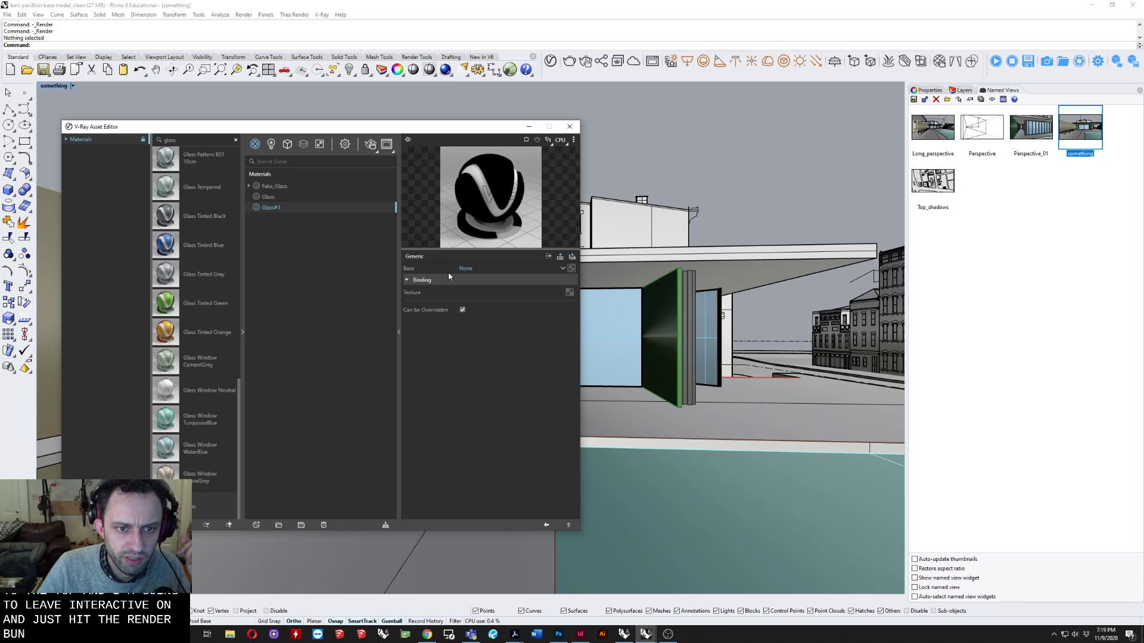
right_click(264, 208)
click(255, 199)
click(256, 206)
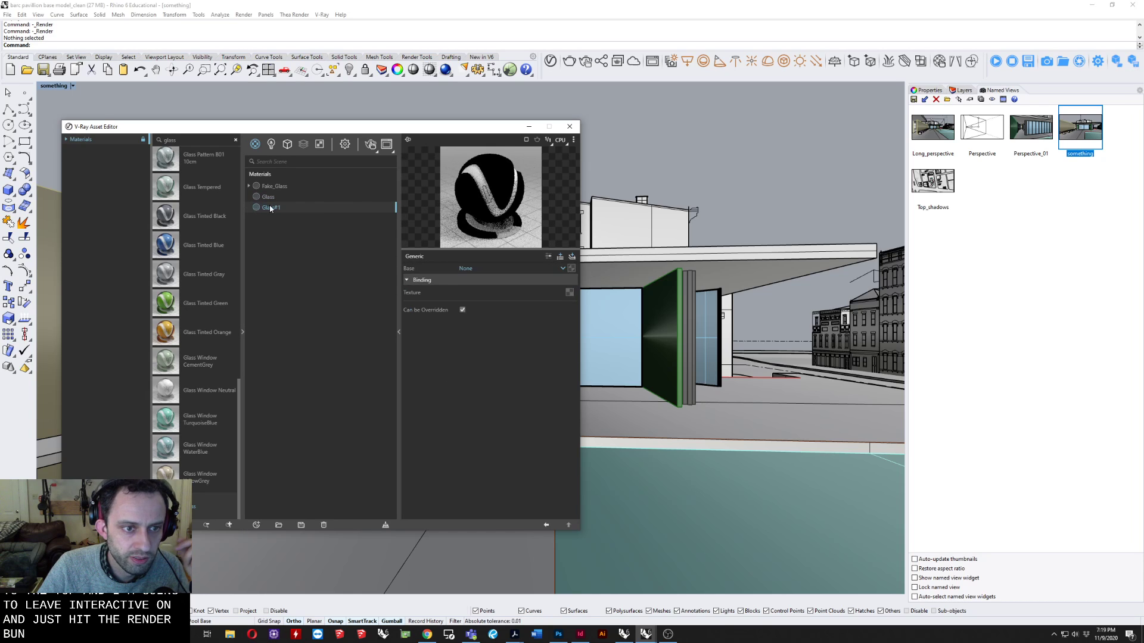
key(Delete)
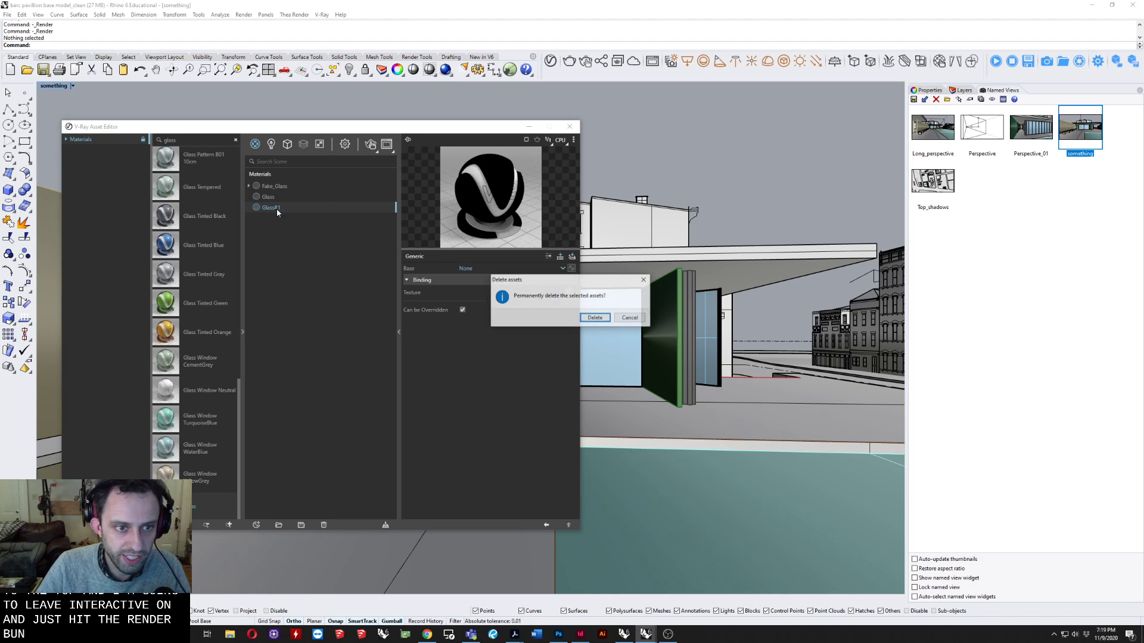
click(595, 318)
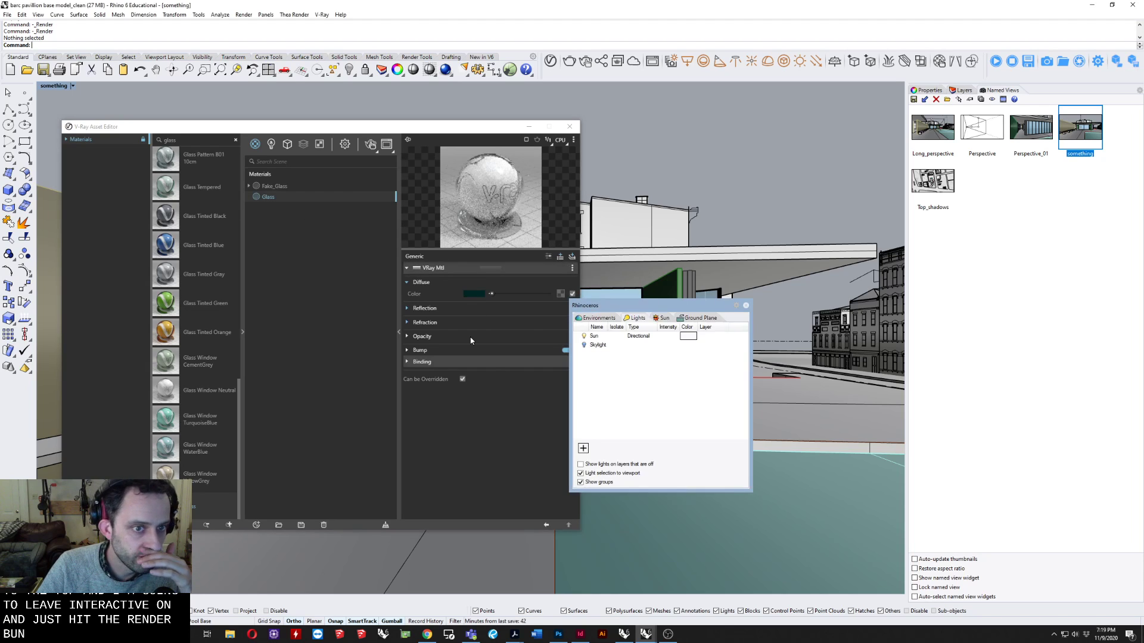
click(665, 298)
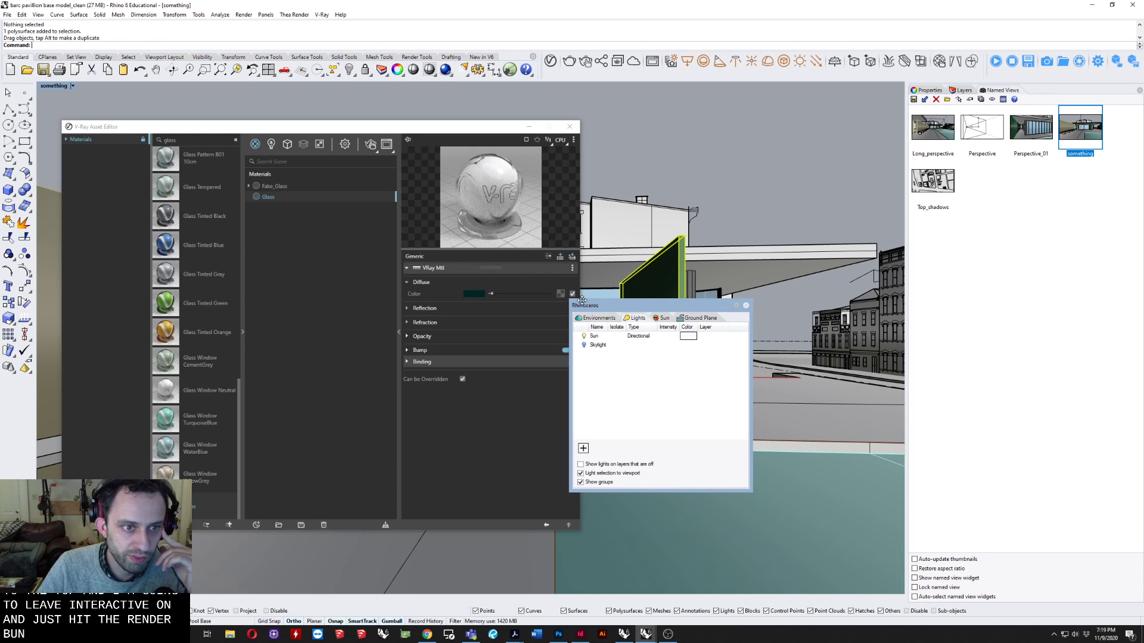
Try adding the library's last glass material again with Glass as its base material, and discard it.
right_click(172, 504)
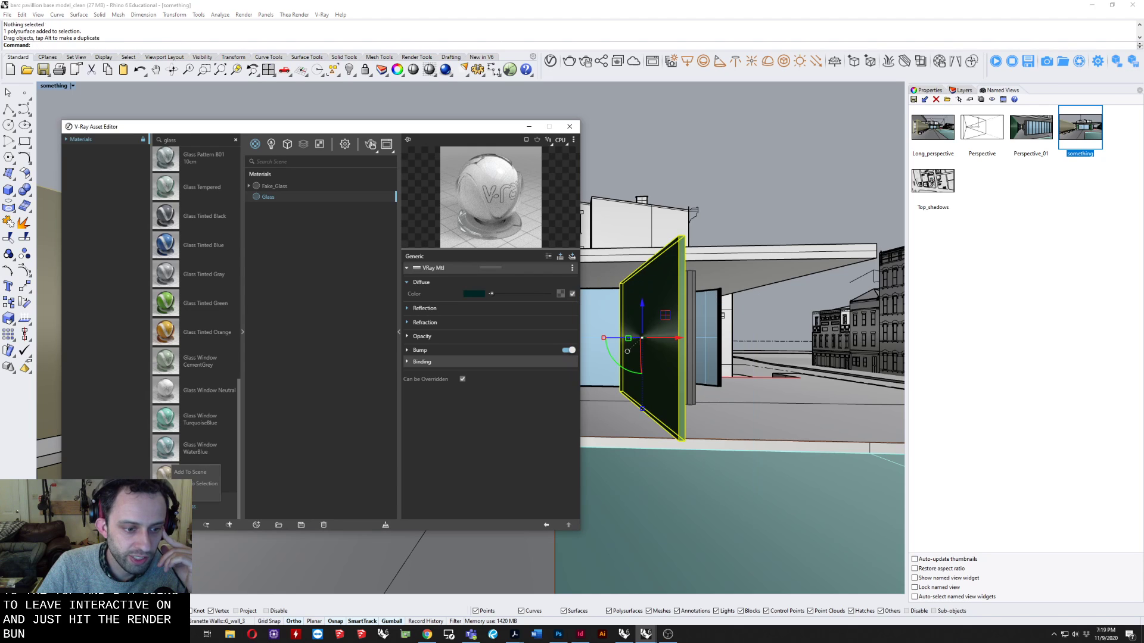
click(194, 473)
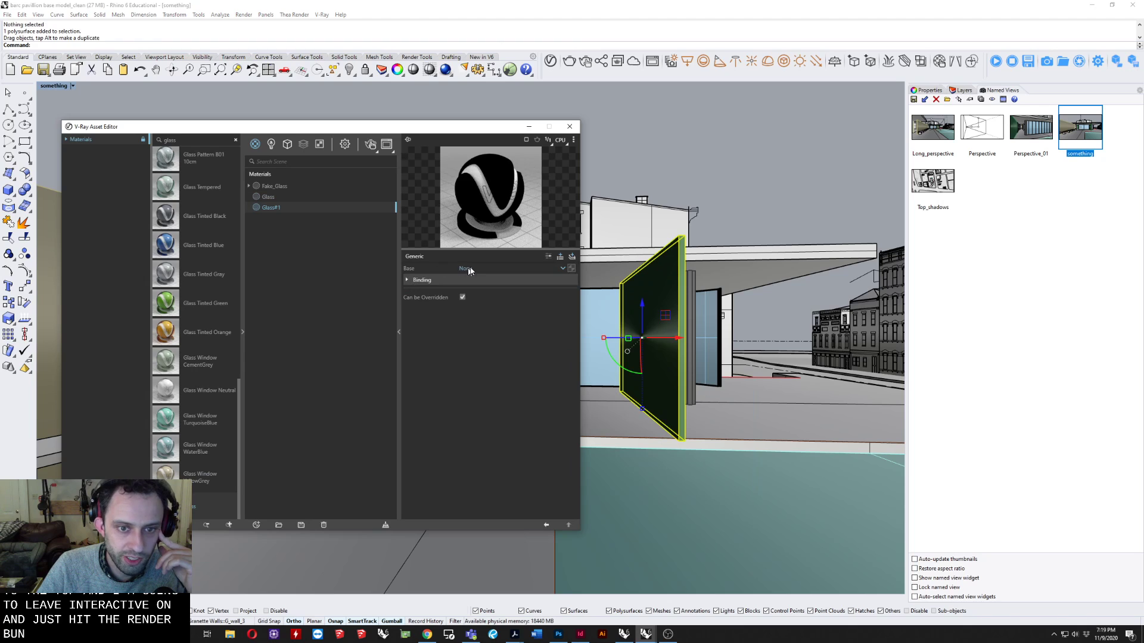
click(561, 269)
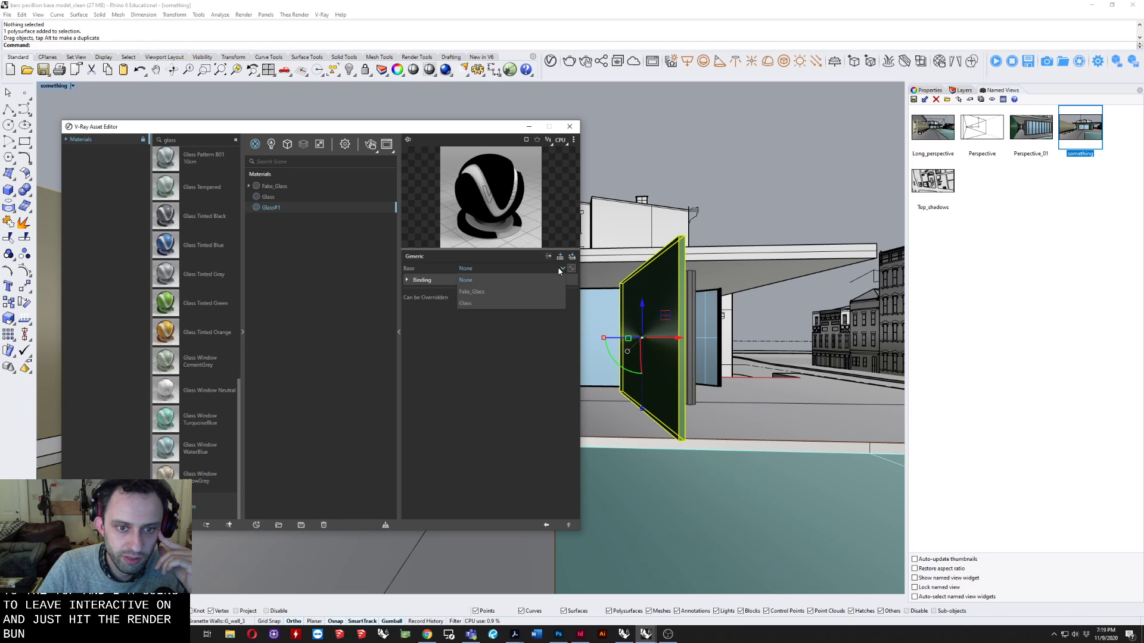
click(509, 304)
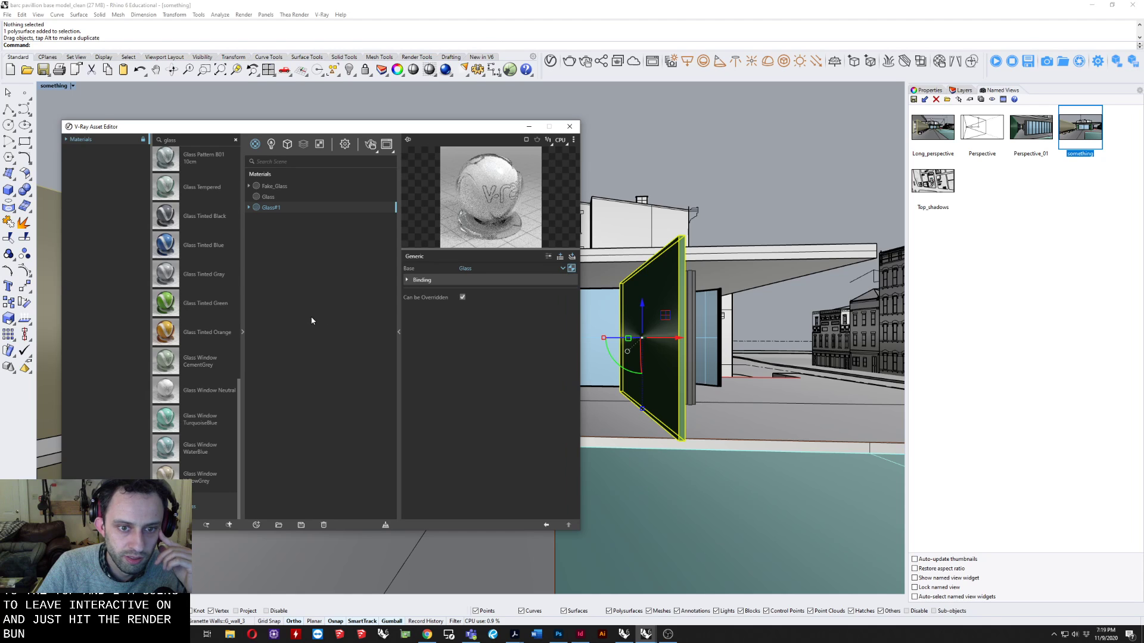
right_click(271, 209)
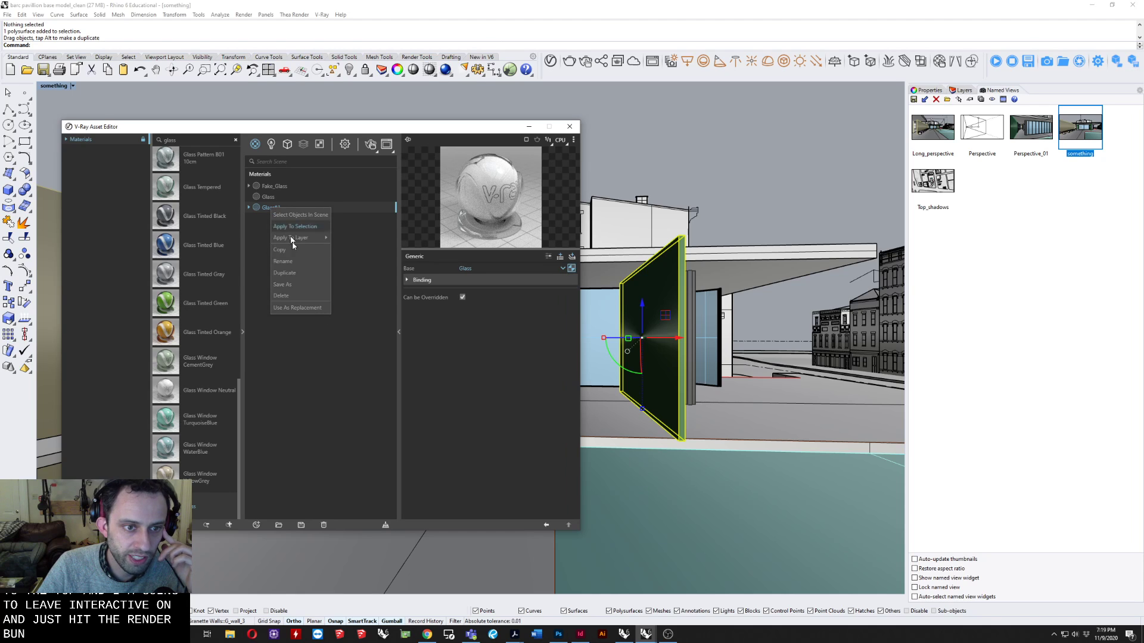
click(287, 292)
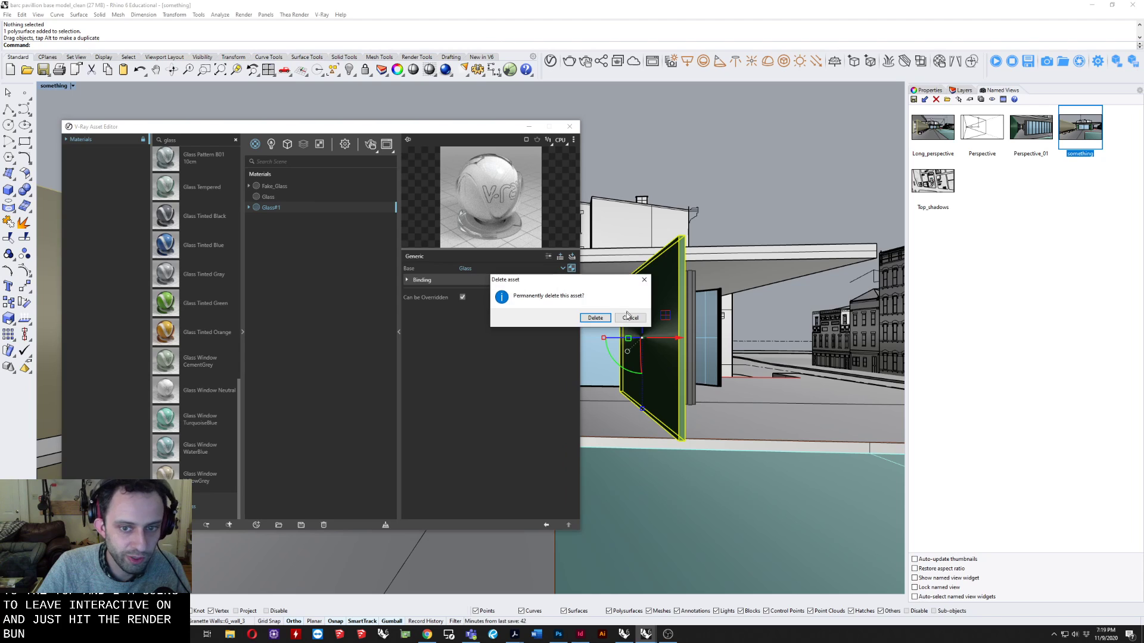
click(595, 317)
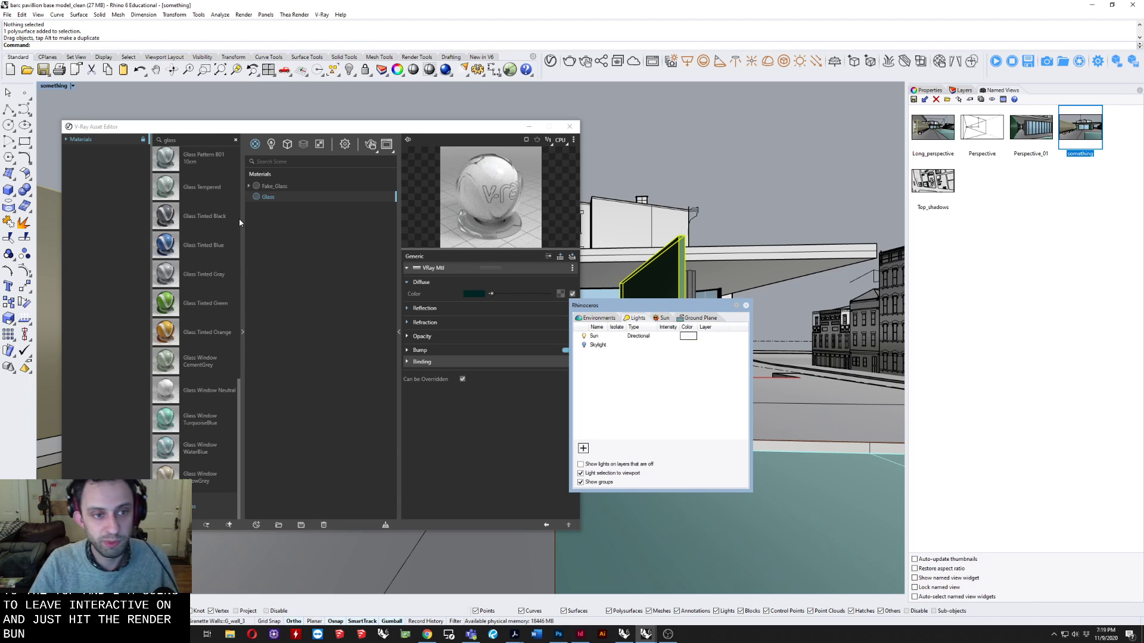
Tint the Glass material's reflection color a very pale green with R 0.98, G 1 and B 0.995.
click(442, 306)
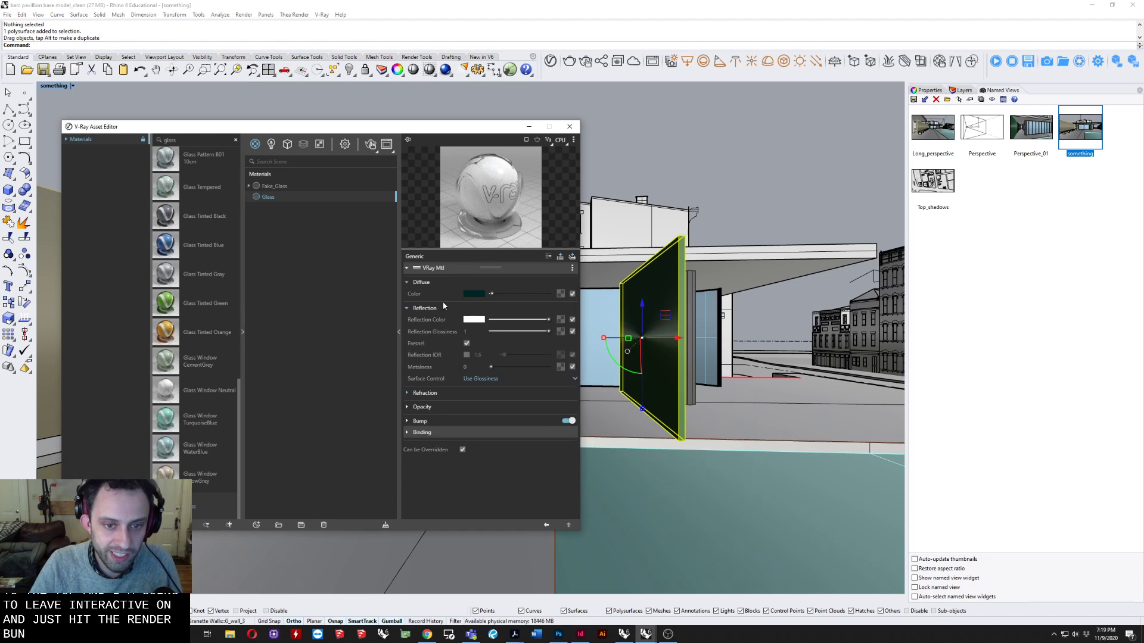
click(473, 321)
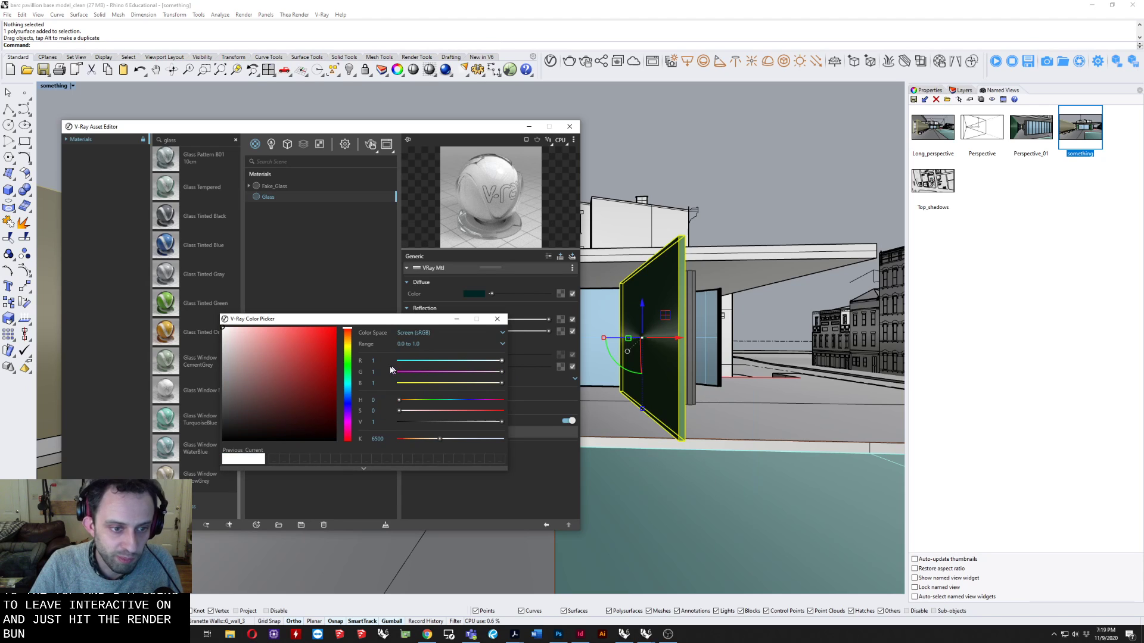
drag(370, 324, 414, 361)
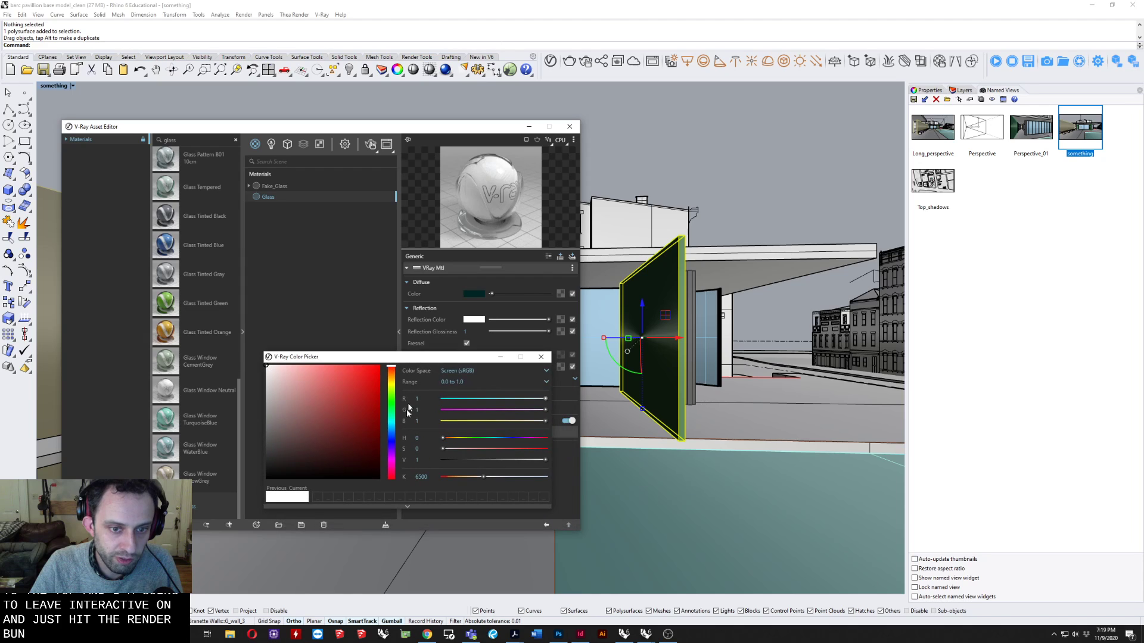
drag(389, 426, 385, 418)
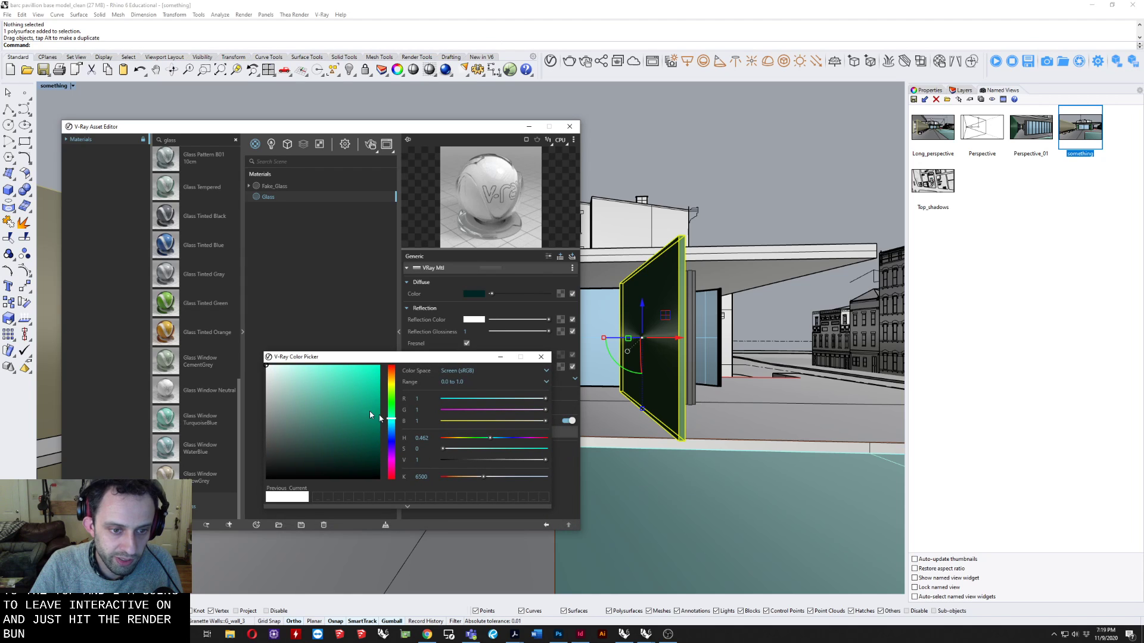
click(268, 365)
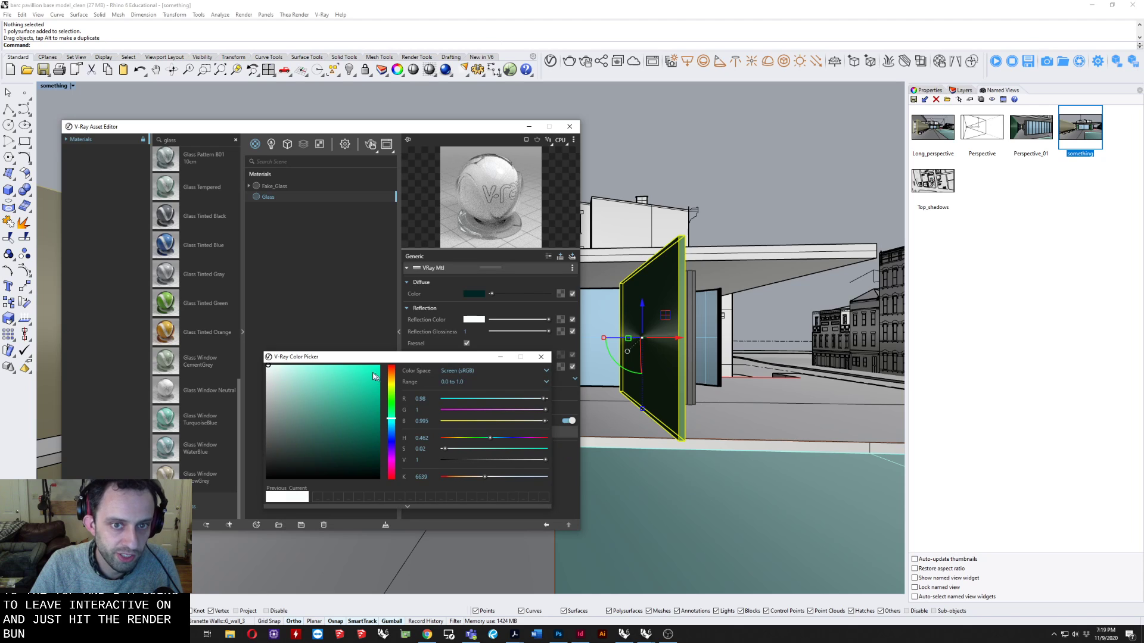
click(541, 356)
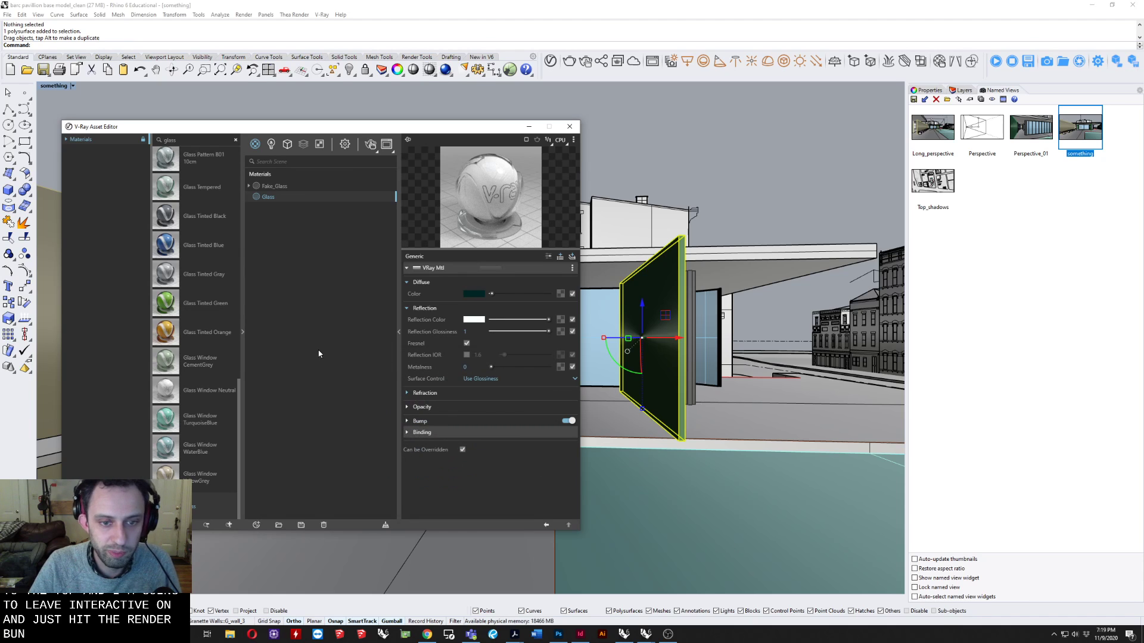
Apply the Glass material to the Glass layer.
drag(342, 129, 333, 226)
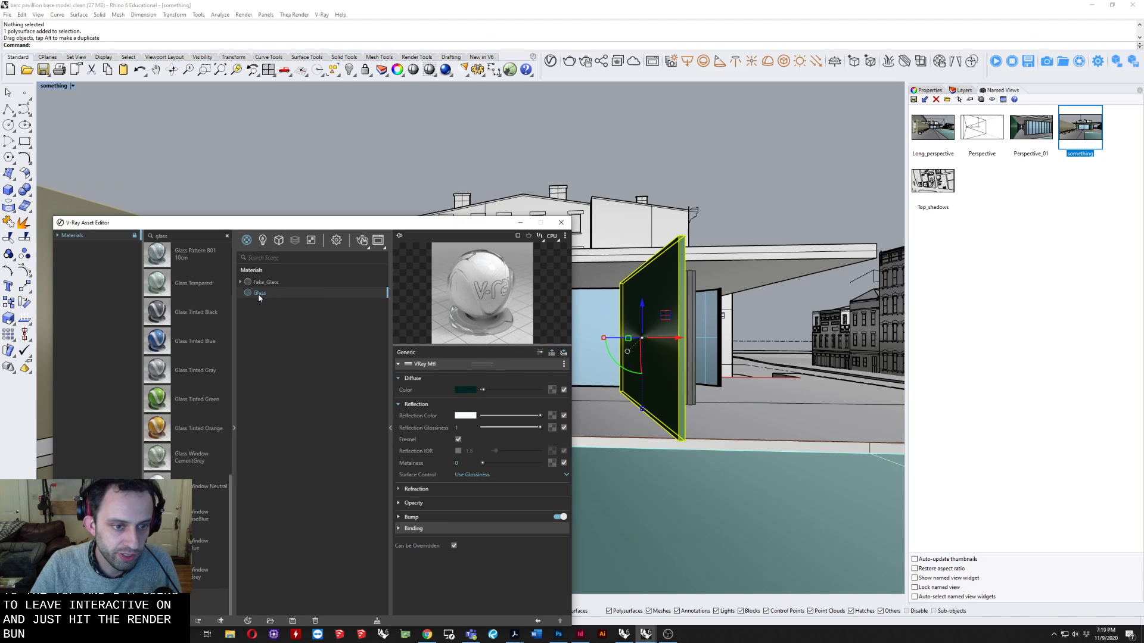
right_click(259, 294)
mouse_move(289, 325)
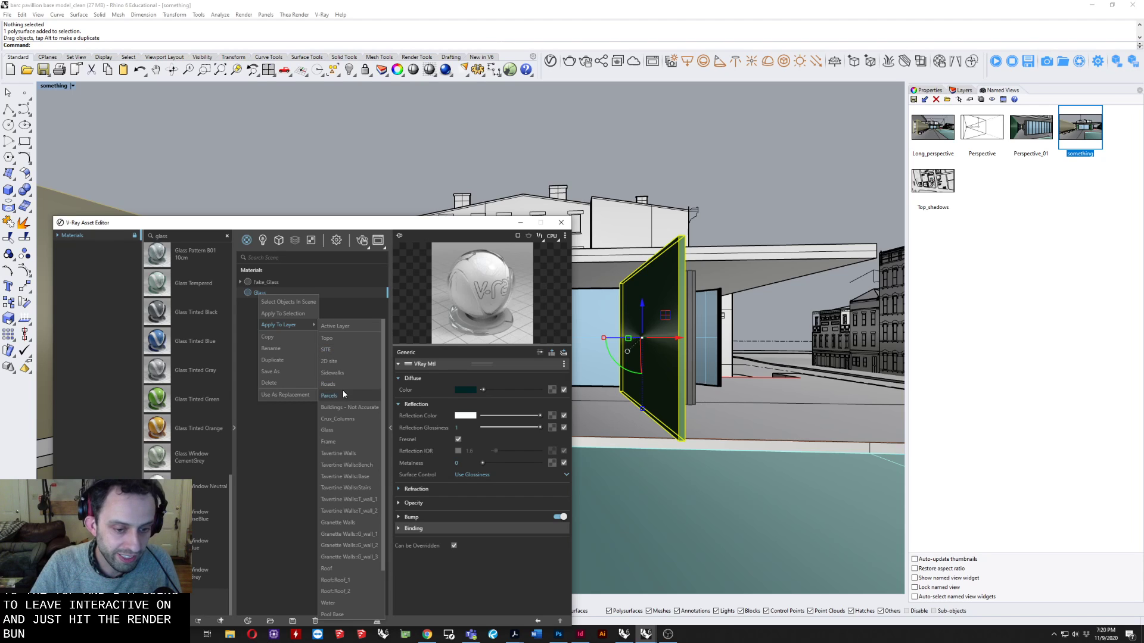
click(343, 428)
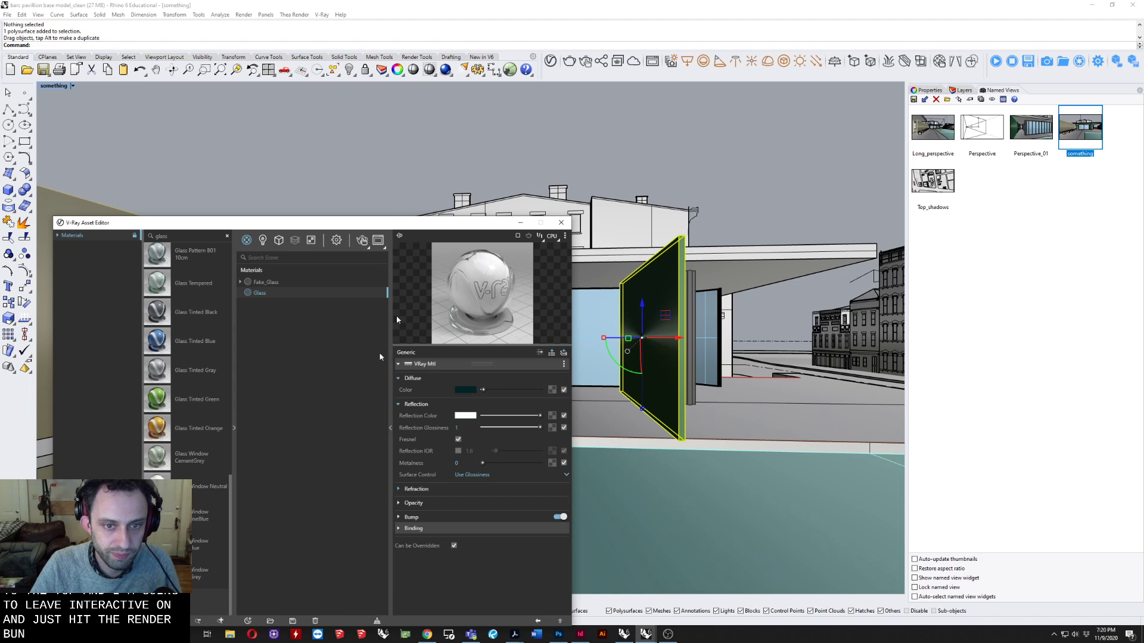
Set the Shaded display mode's color and material usage to Rendering material, with the Asset Editor moved clear of the viewport.
drag(378, 225, 316, 453)
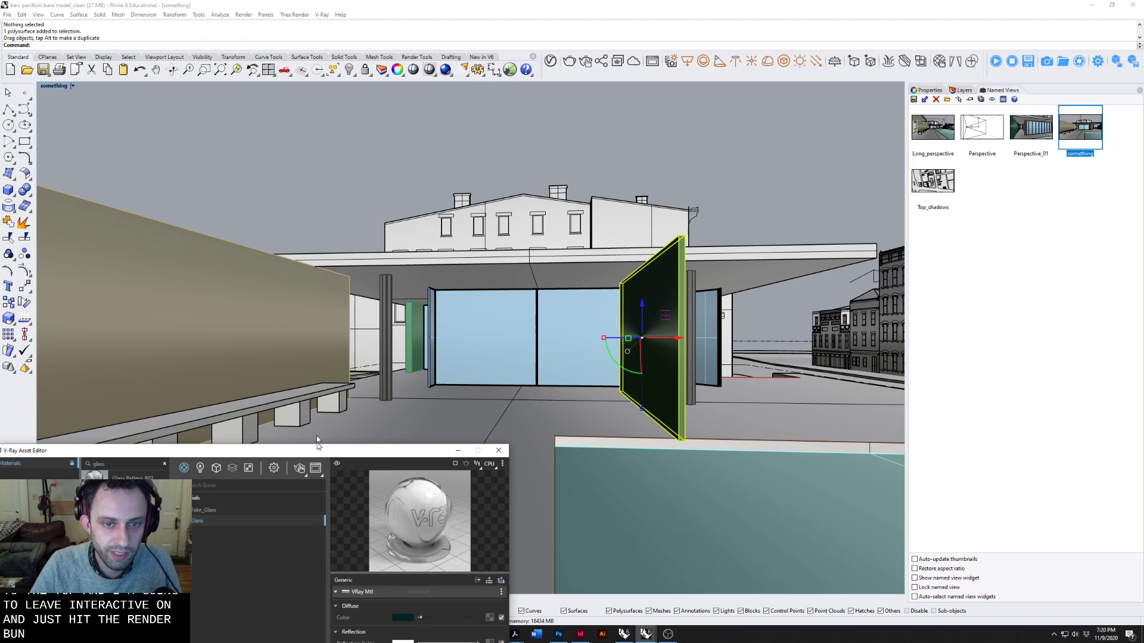
click(47, 86)
click(49, 87)
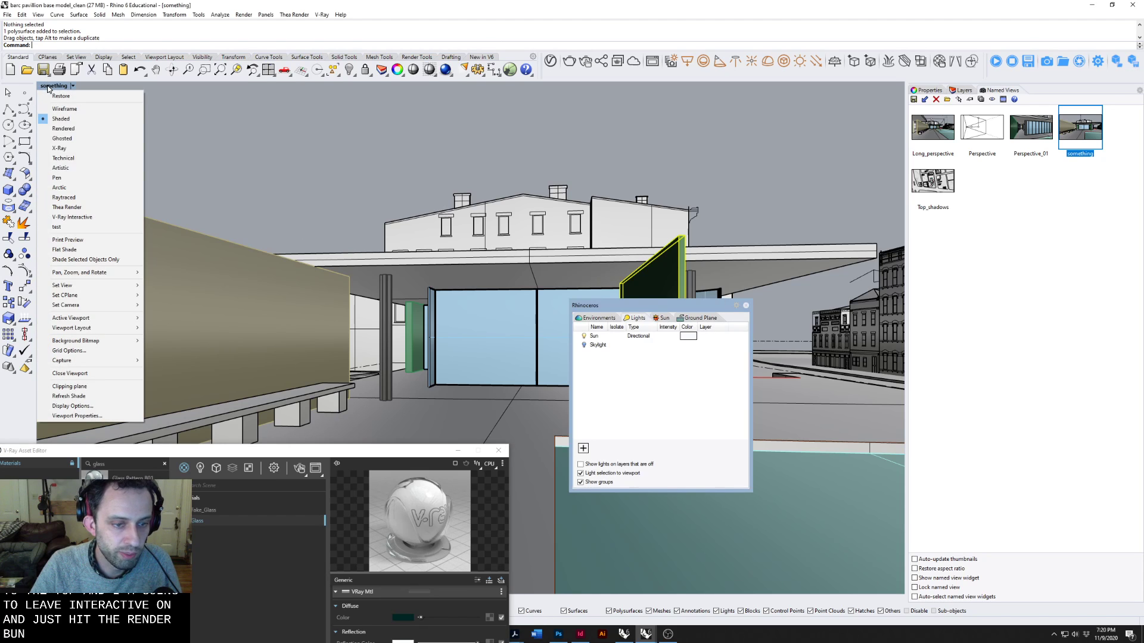
click(107, 407)
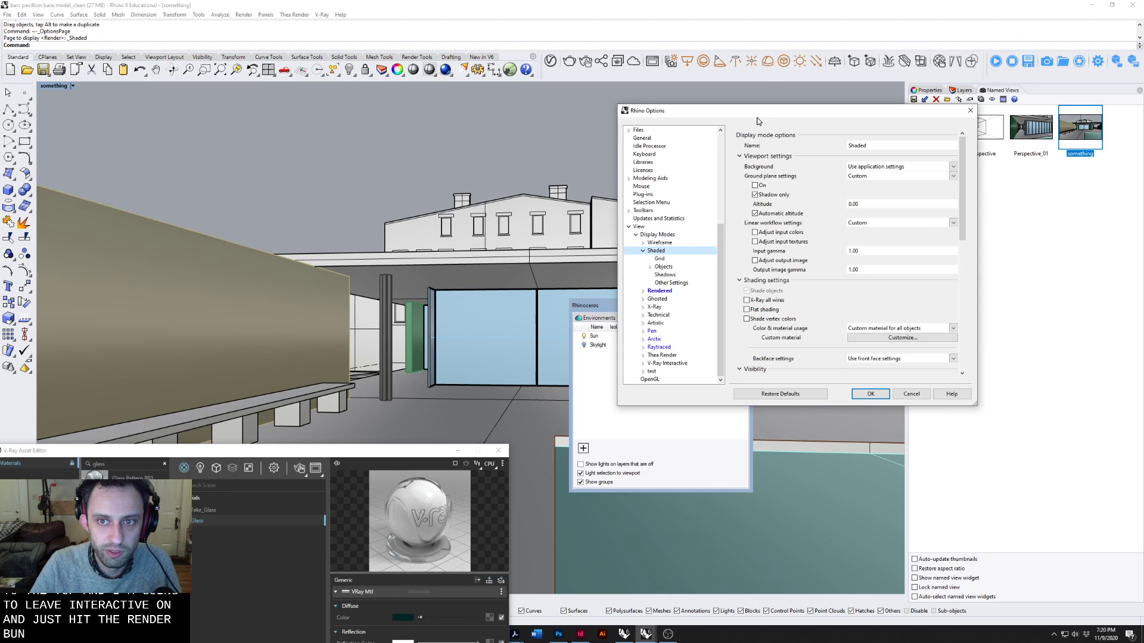
drag(758, 121, 293, 208)
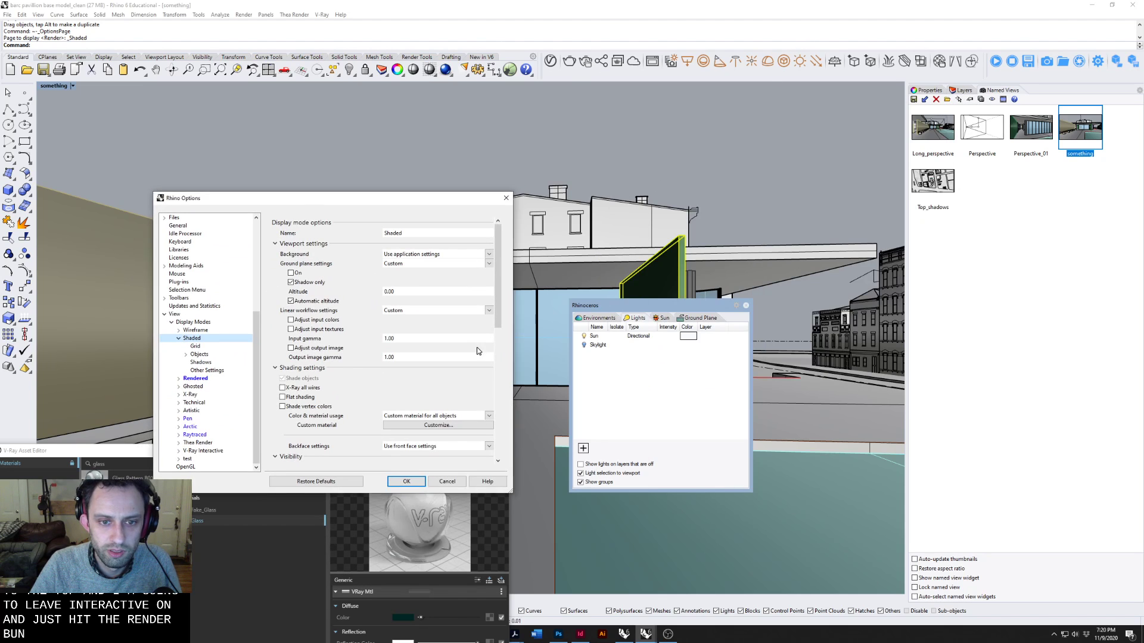
scroll(357, 363, down, 1)
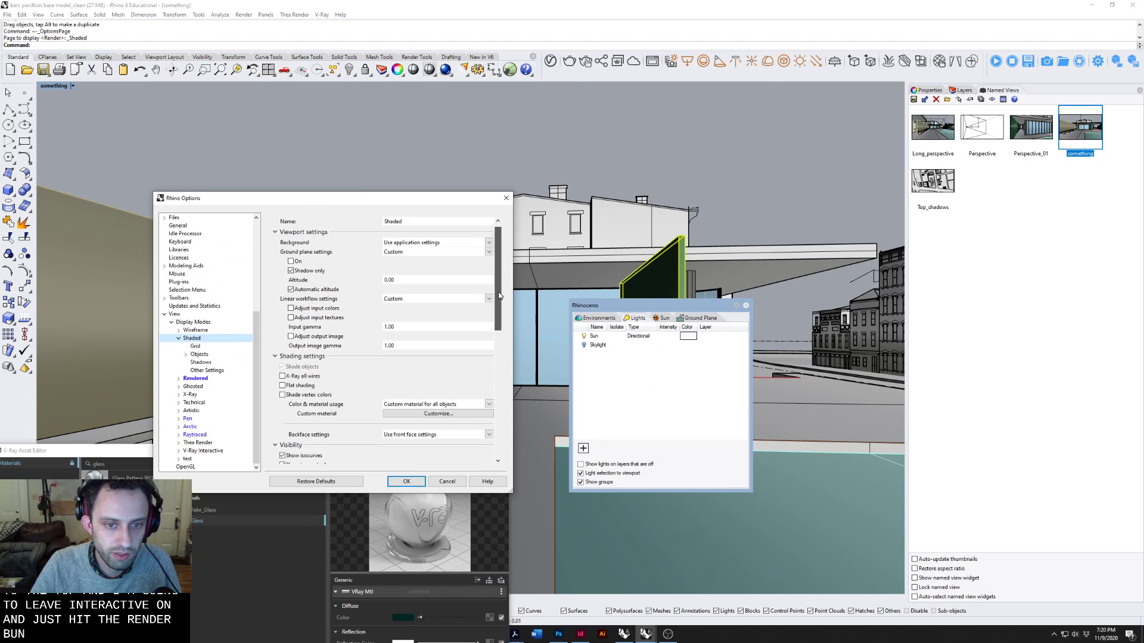
click(476, 406)
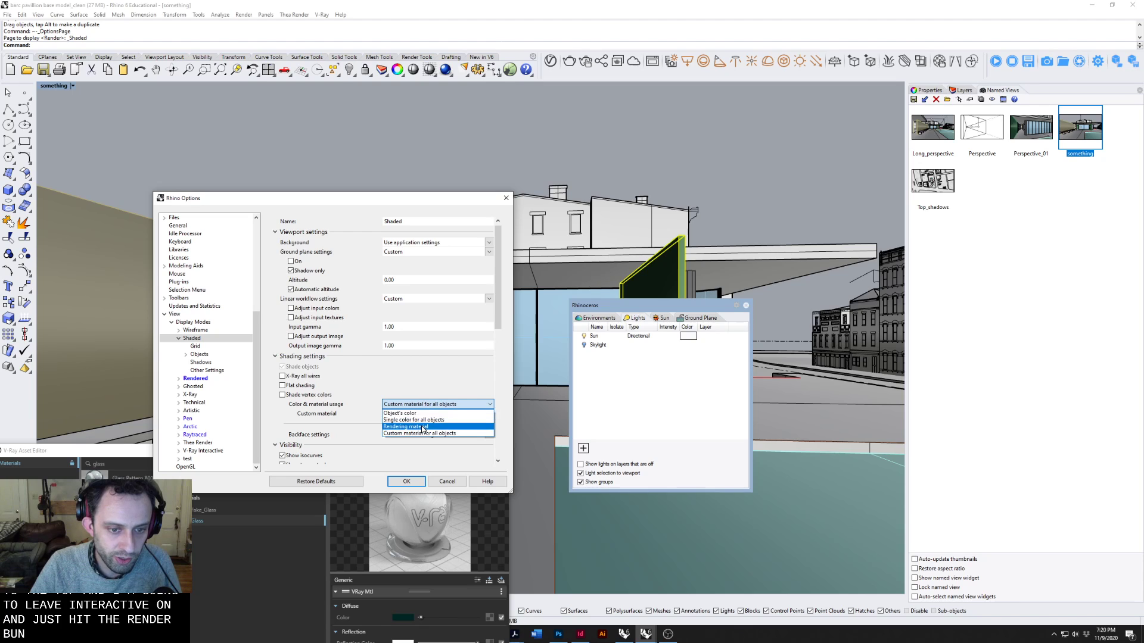
click(422, 427)
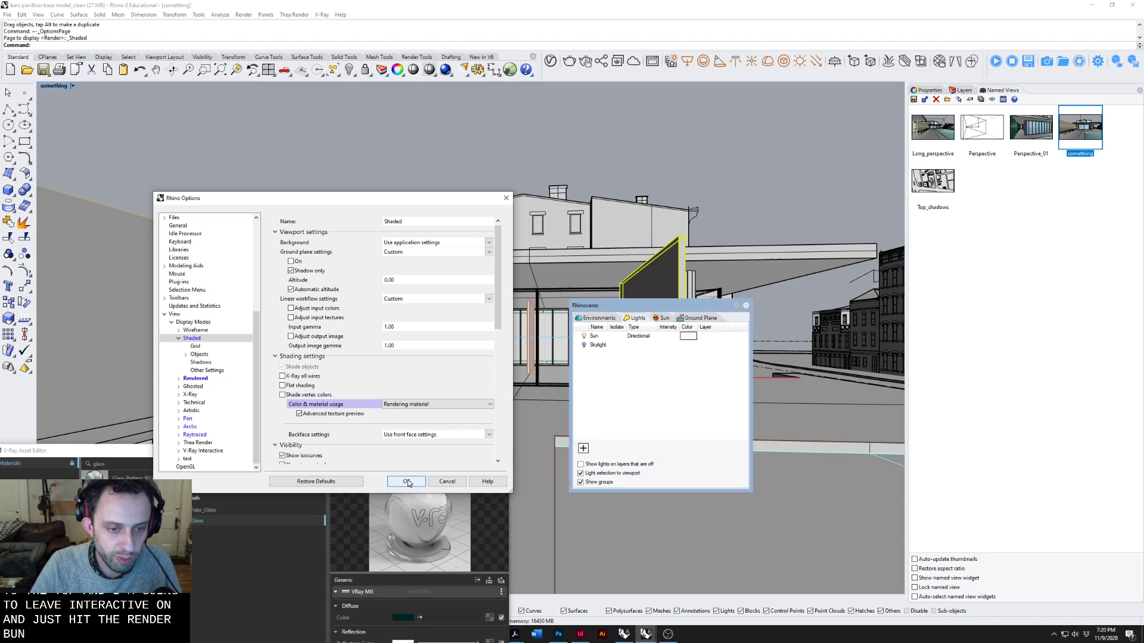
click(408, 483)
Move the selected wall panel from its lower front corner to the bottom corner of the pavilion's glazing frame.
right_drag(472, 261, 343, 256)
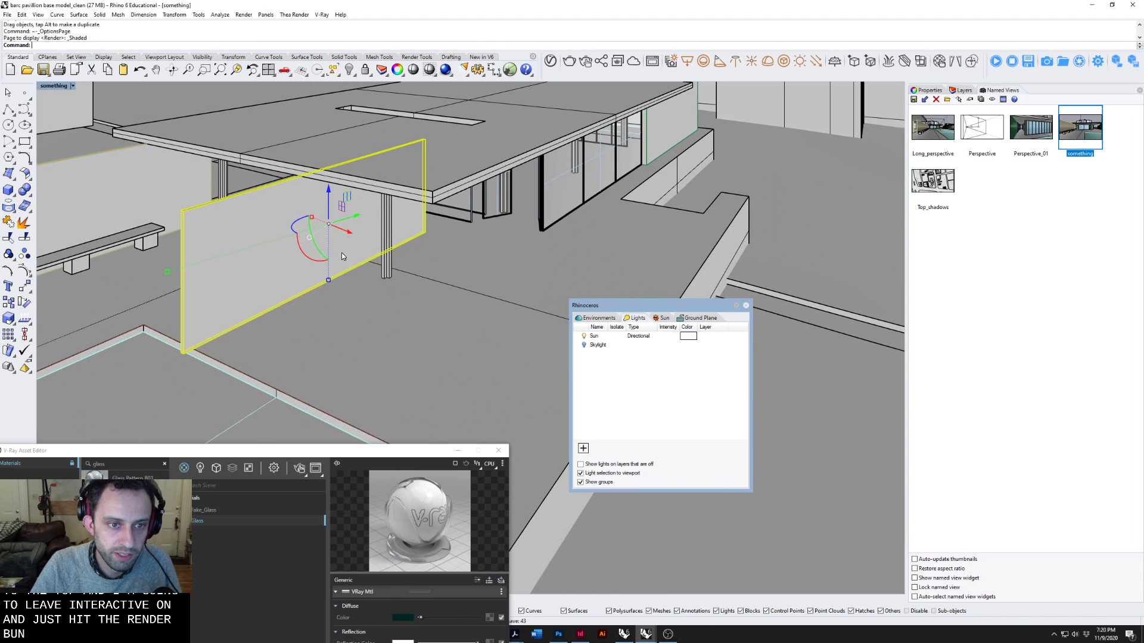
text(M)
key(Return)
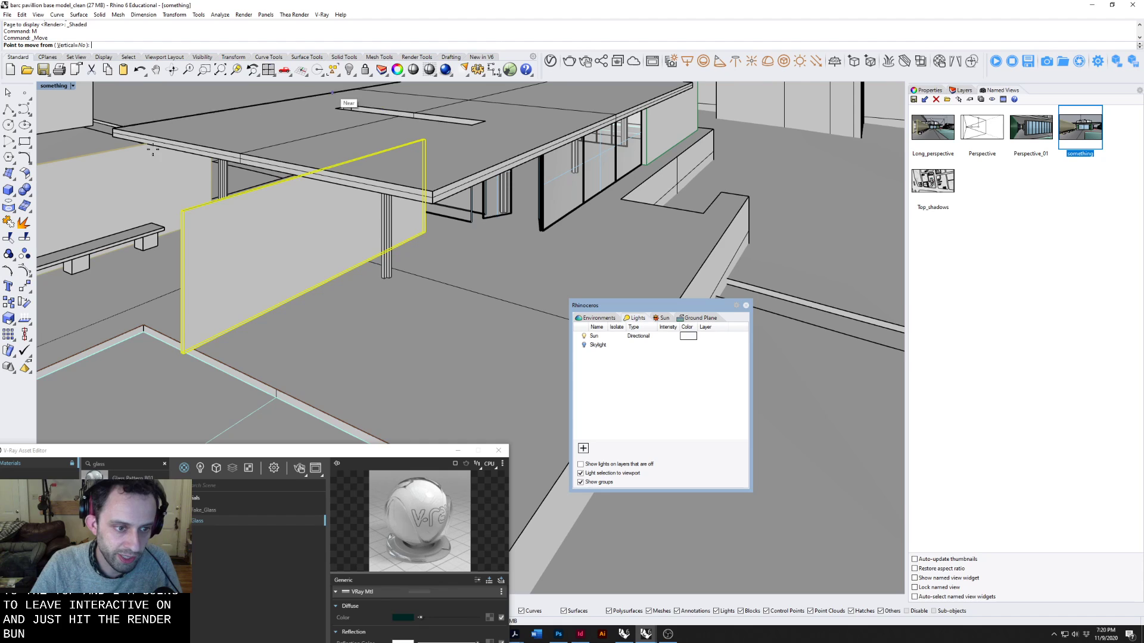
click(184, 354)
scroll(404, 203, up, 3)
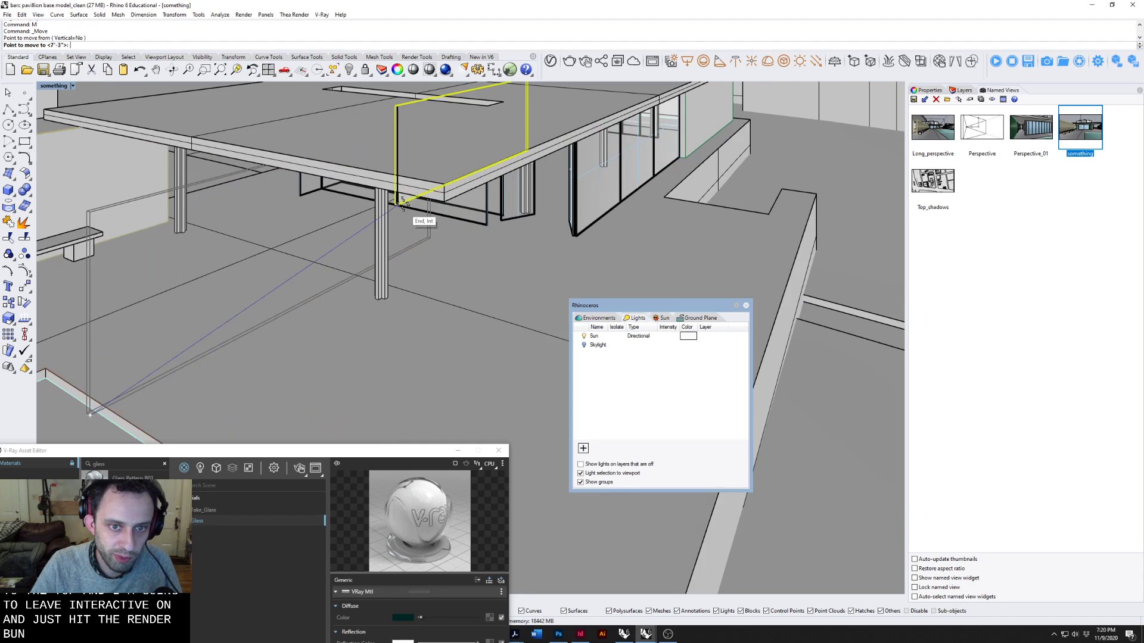
scroll(403, 204, up, 5)
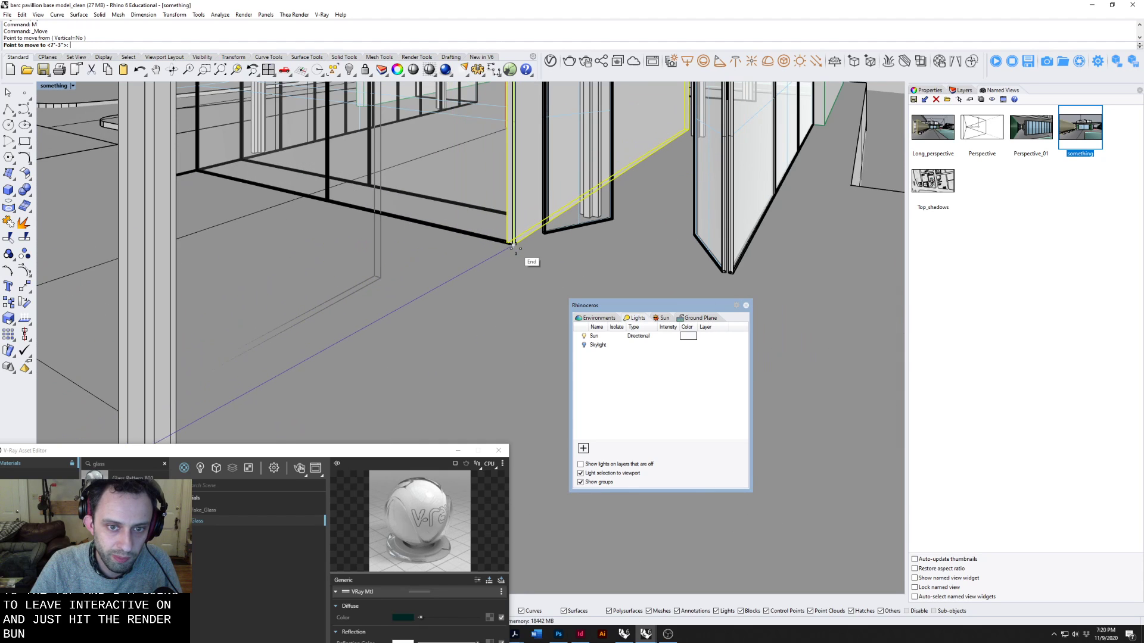
click(516, 249)
scroll(513, 245, down, 5)
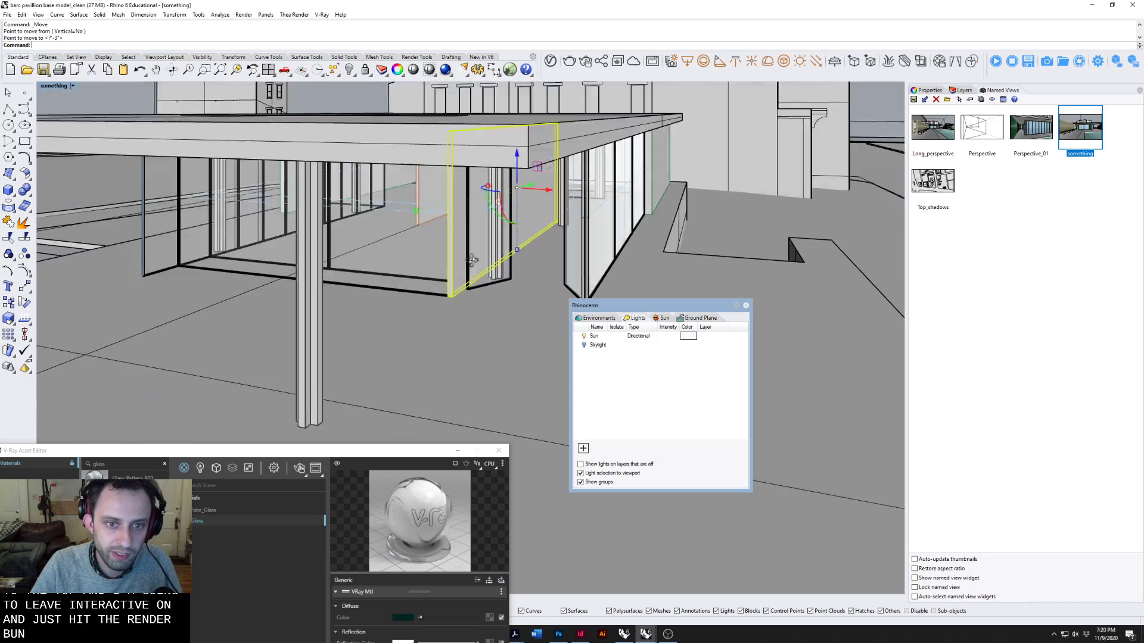
Move the selected wall panel outward along its bottom edge so it extends past the corner of the glazing frame.
right_drag(472, 260, 419, 272)
text(m)
key(Return)
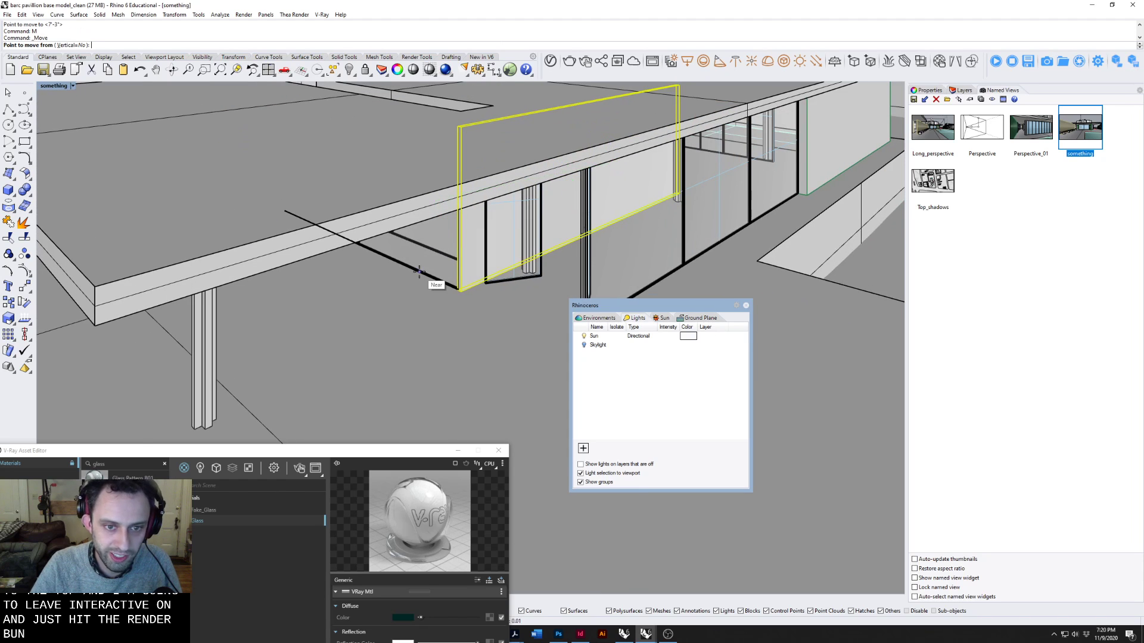
click(419, 272)
scroll(429, 280, up, 5)
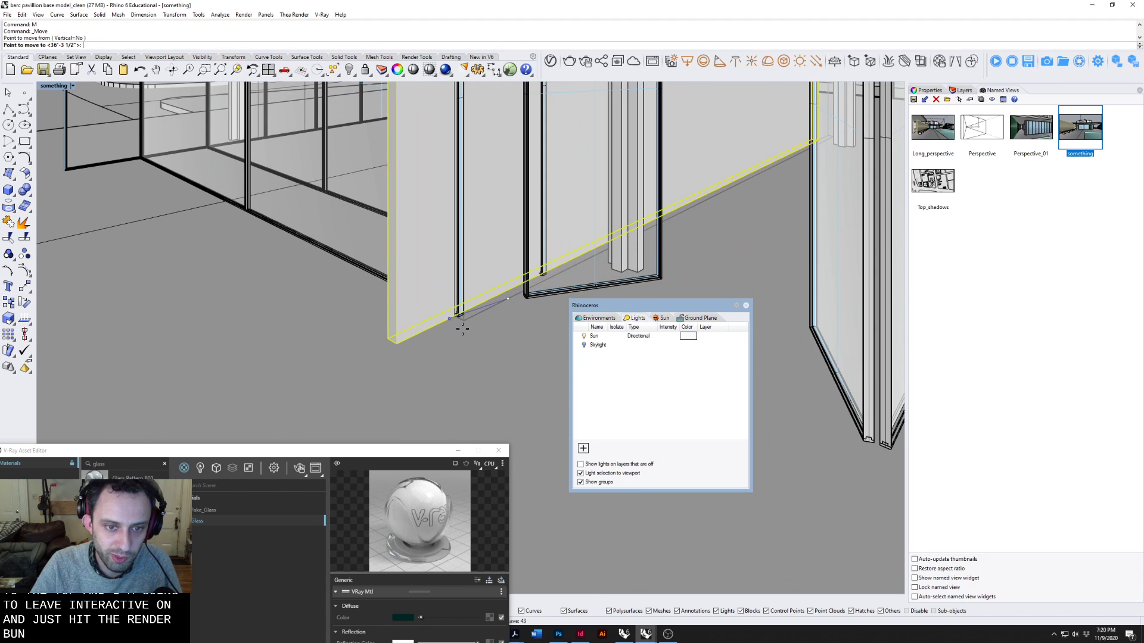
click(463, 327)
scroll(468, 322, down, 6)
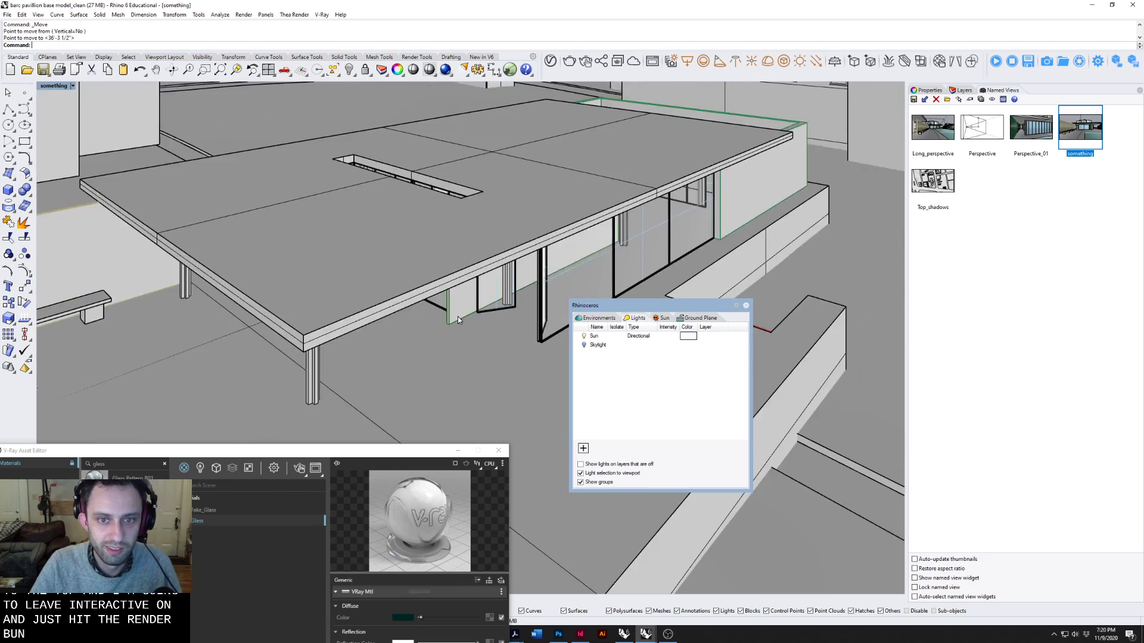
Slide the same wall panel further outward along its bottom edge and deselect it.
right_drag(457, 316, 505, 285)
scroll(505, 284, up, 4)
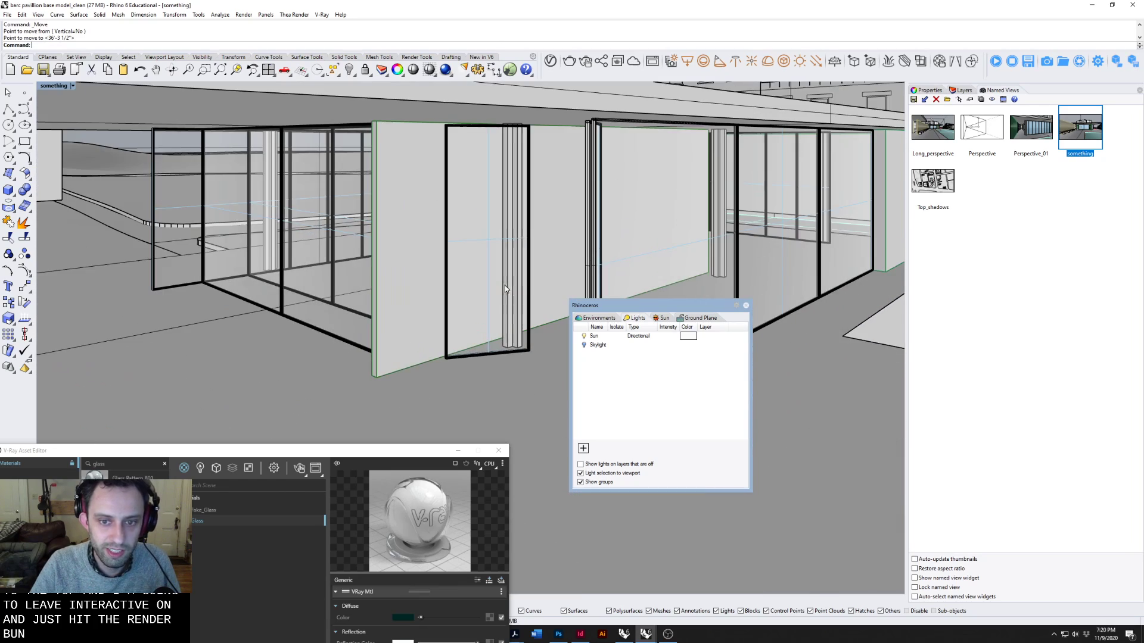
click(539, 294)
scroll(345, 388, up, 3)
text(m)
key(Return)
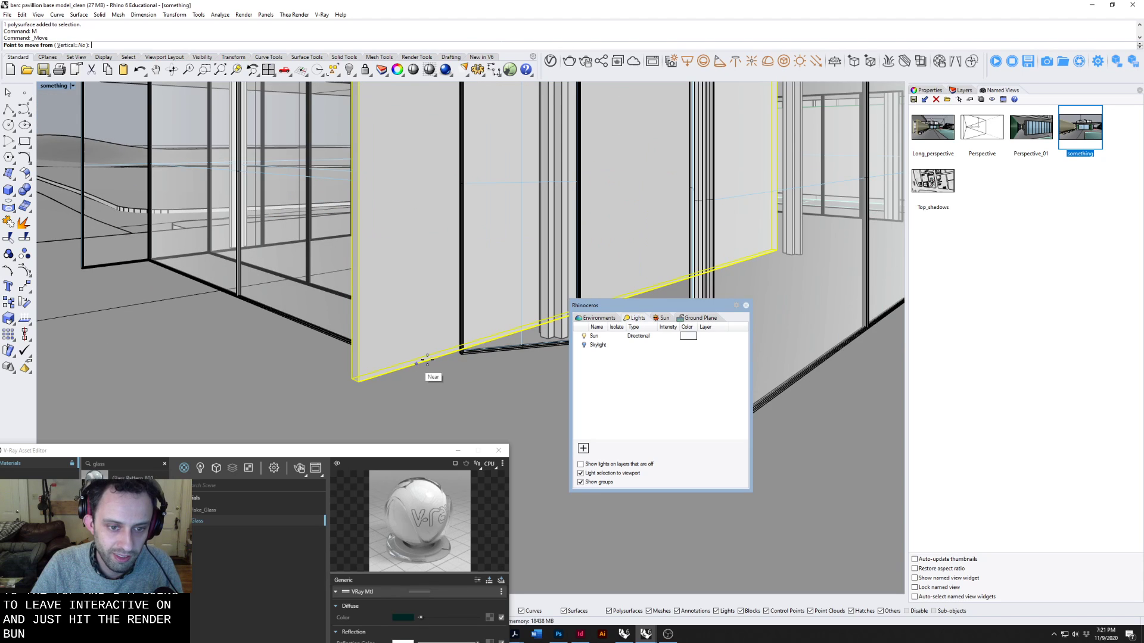
click(424, 361)
click(375, 386)
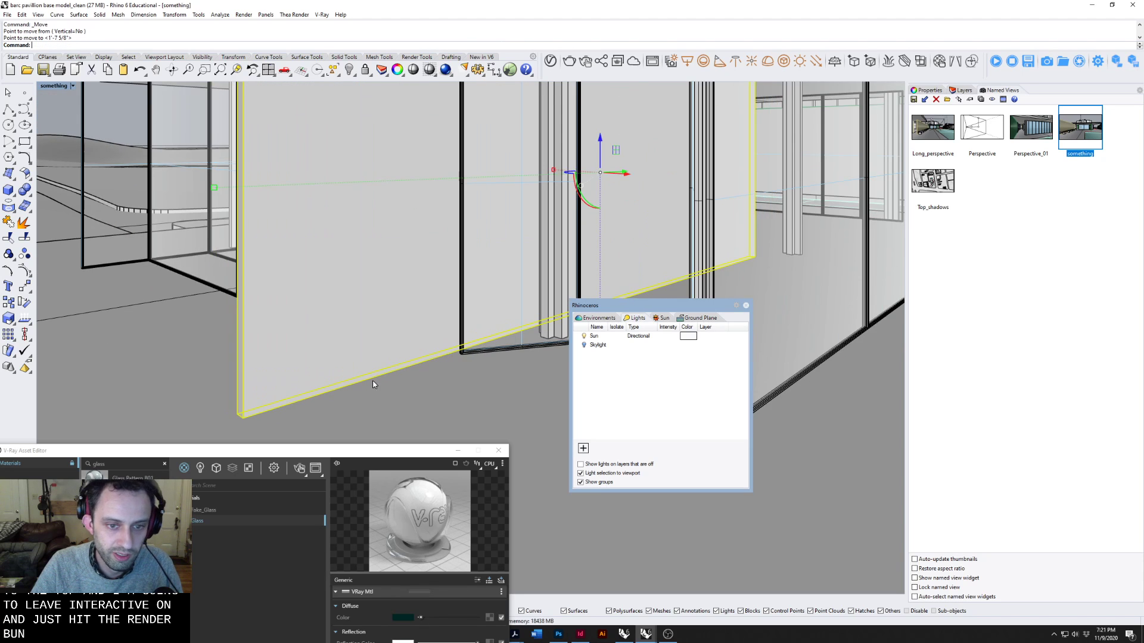
key(Escape)
scroll(374, 382, down, 5)
right_drag(377, 378, 409, 364)
scroll(517, 350, down, 7)
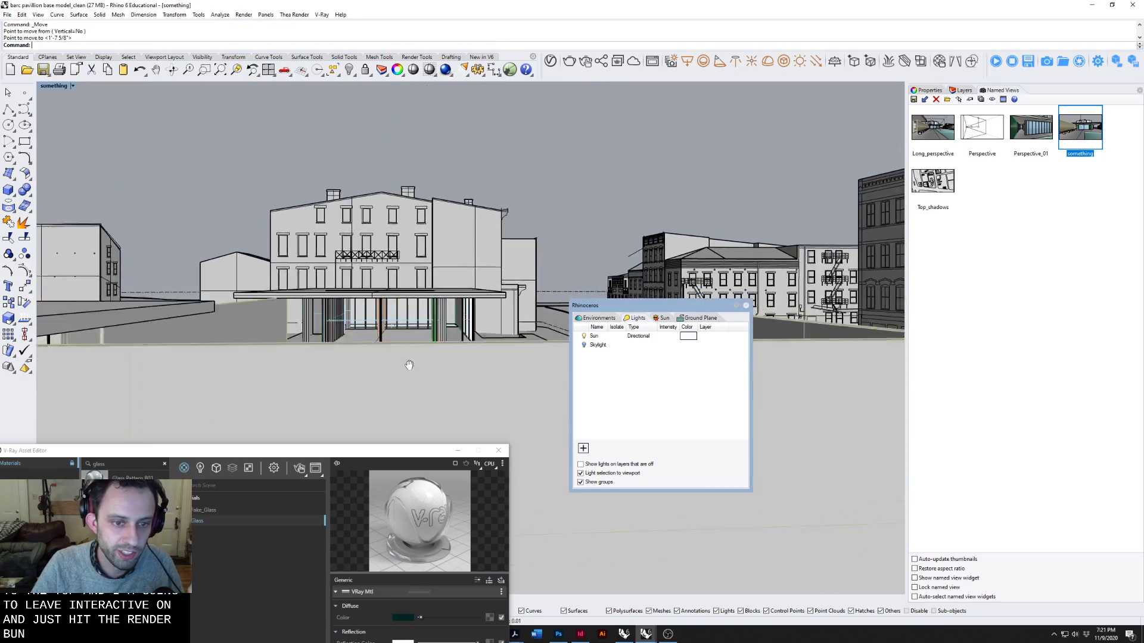
scroll(413, 345, up, 10)
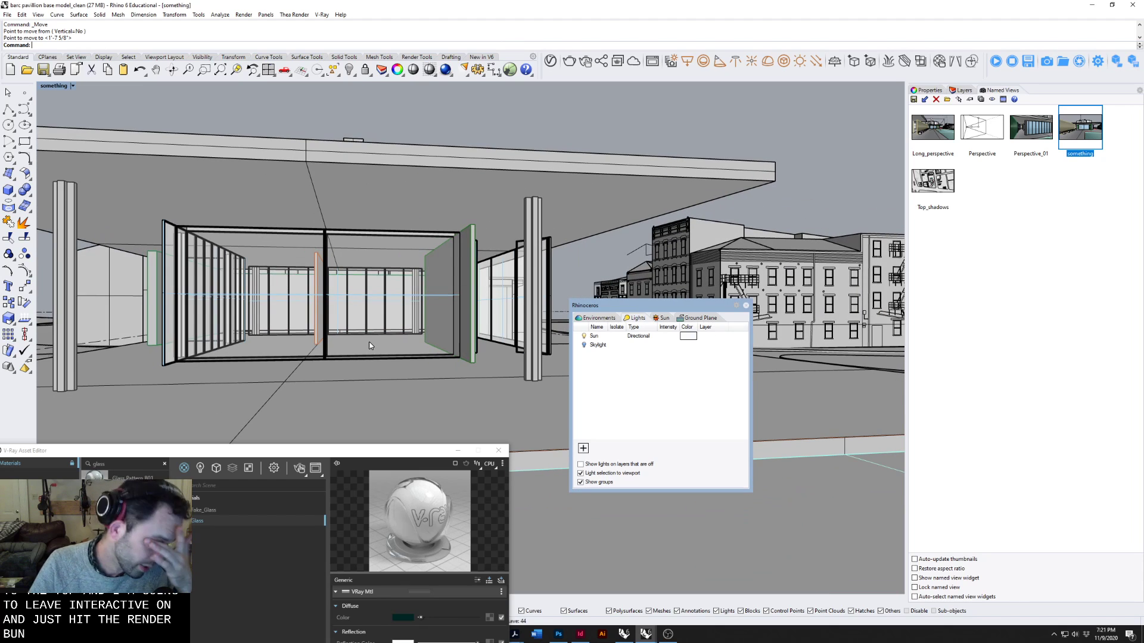
Bring the whole V-Ray Asset Editor into view and create a new Generic material.
drag(484, 447, 484, 262)
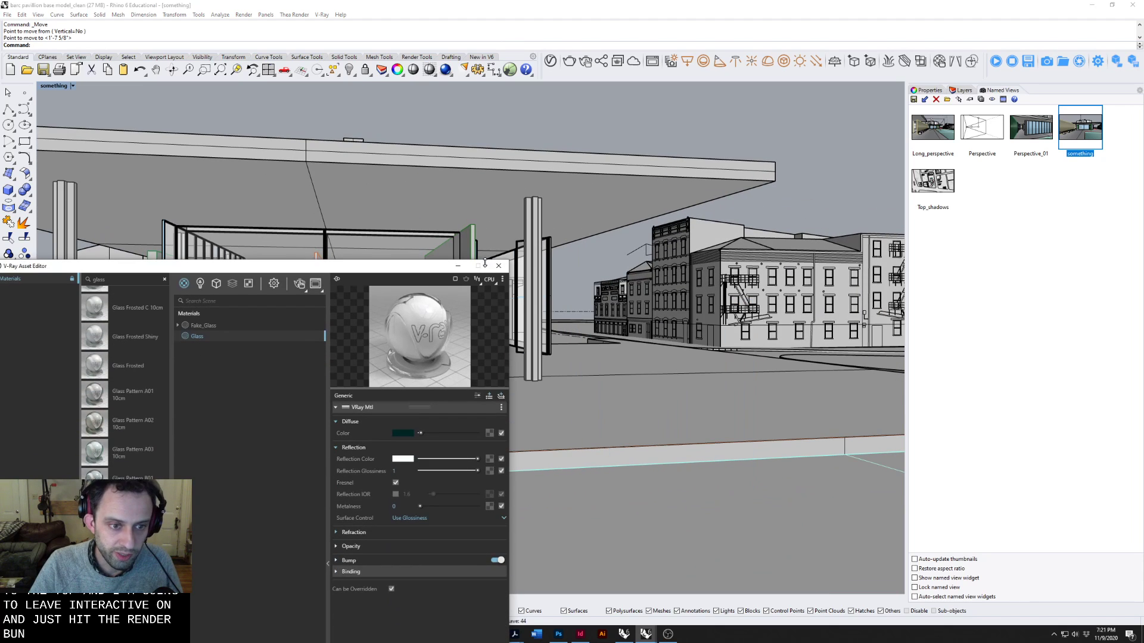
drag(385, 268, 569, 172)
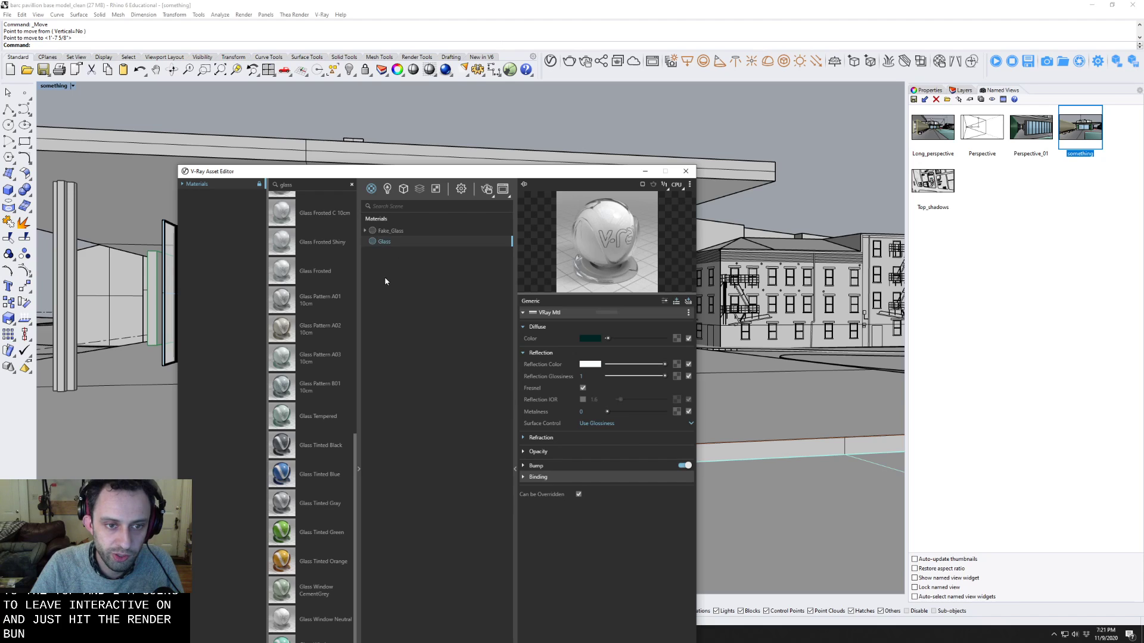
click(372, 188)
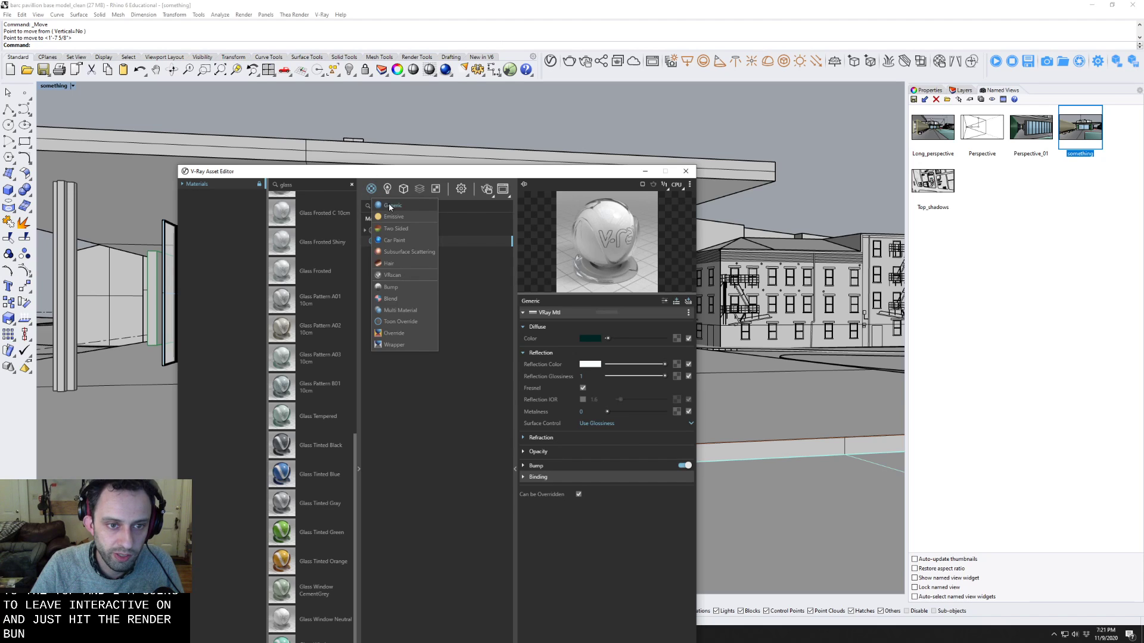
click(391, 206)
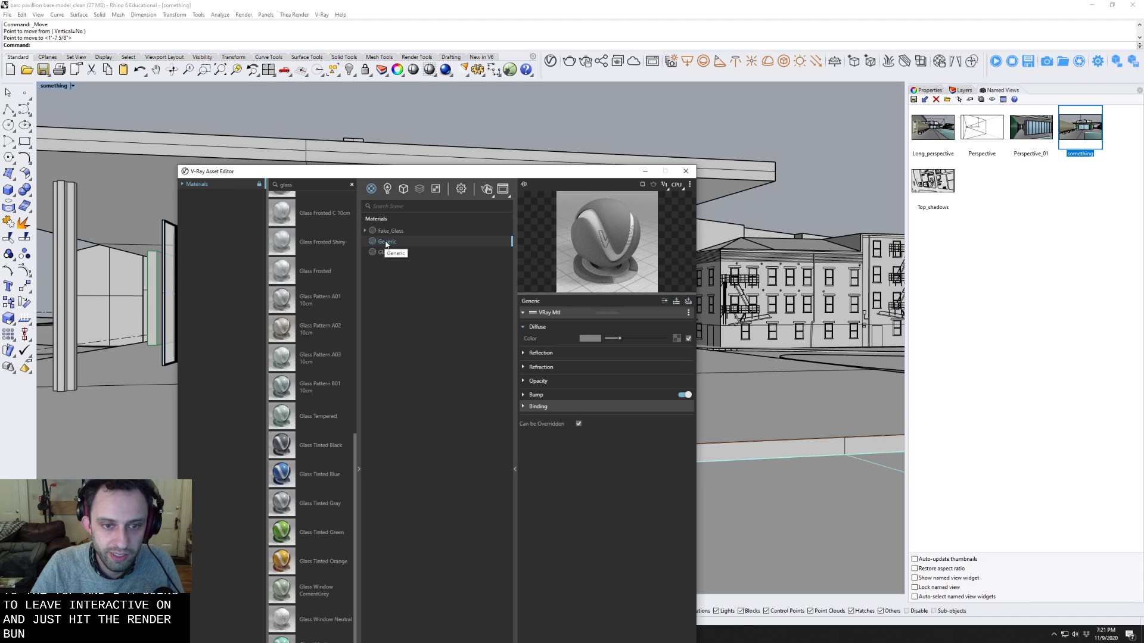
Set the new Generic material's reflection color and refraction color to full white.
click(523, 354)
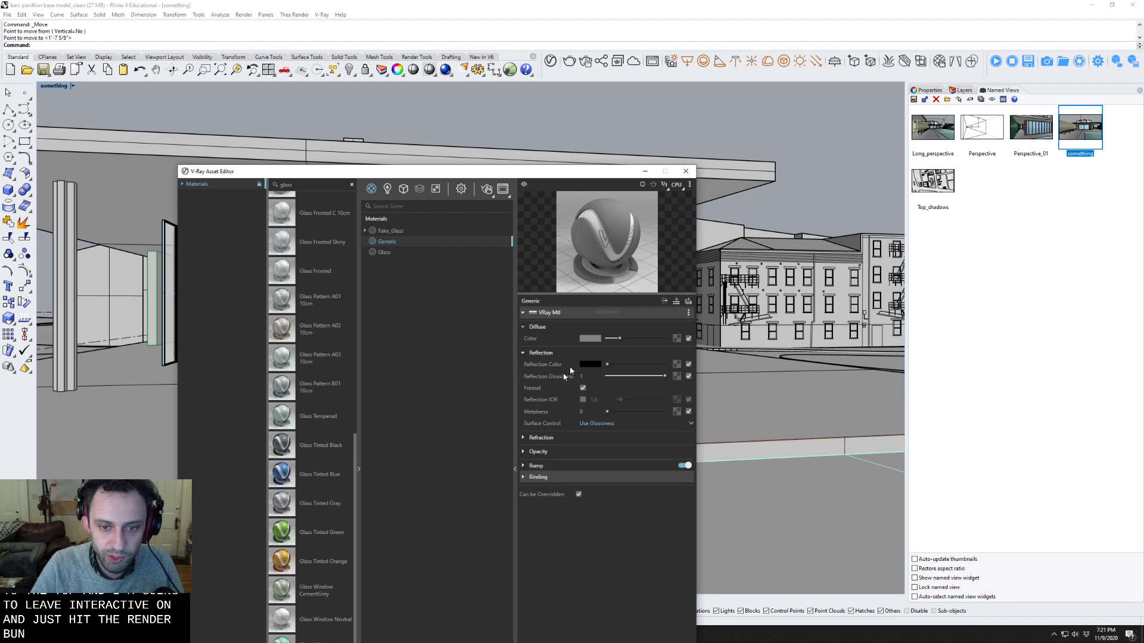
click(522, 439)
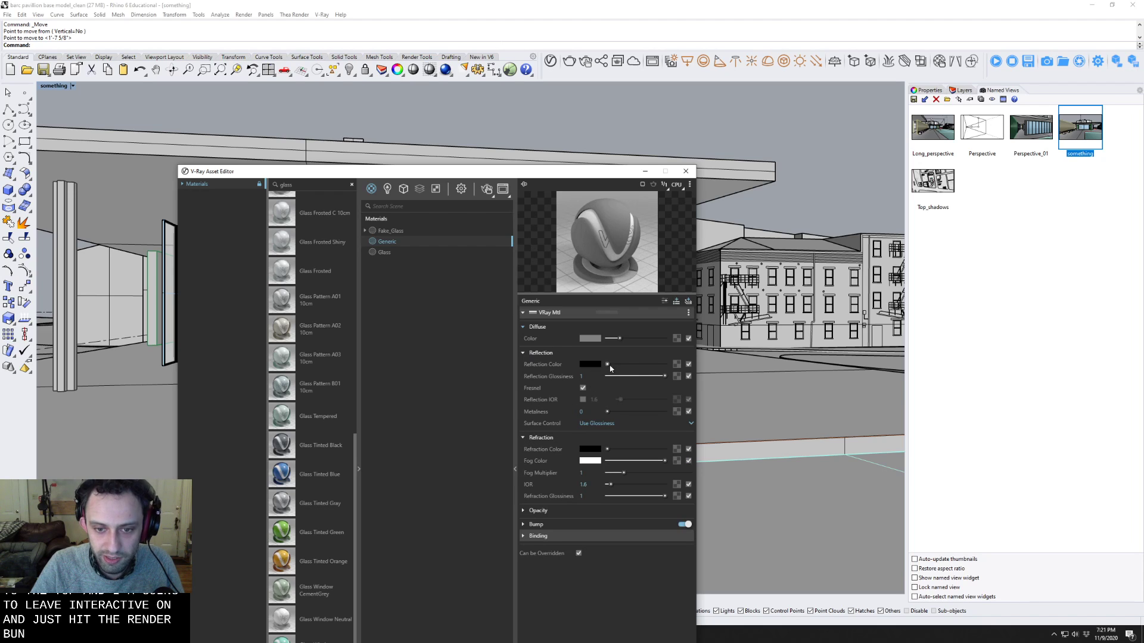
drag(607, 364, 666, 365)
drag(608, 449, 674, 447)
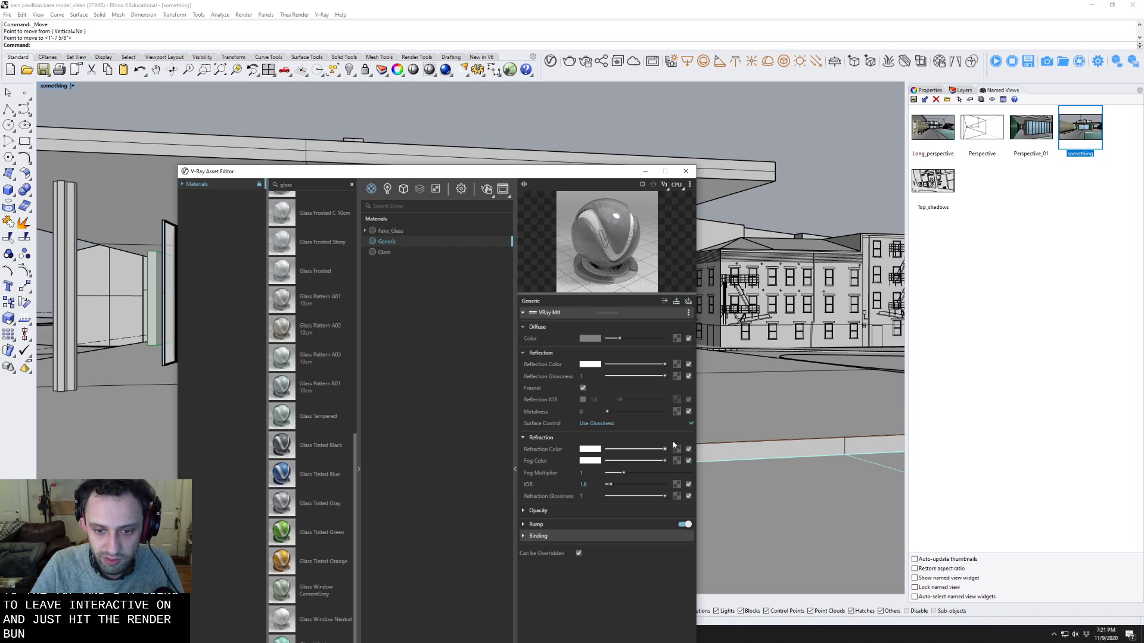
Assign a Water texture to the Generic material's bump map and return to the material's settings.
click(535, 524)
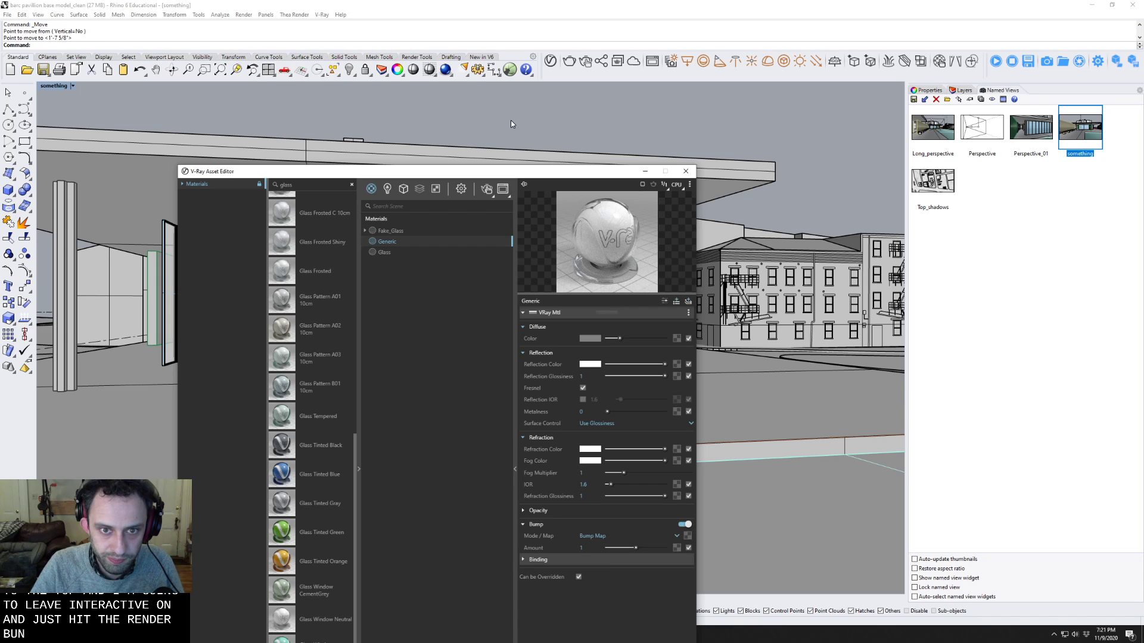
drag(478, 177, 466, 85)
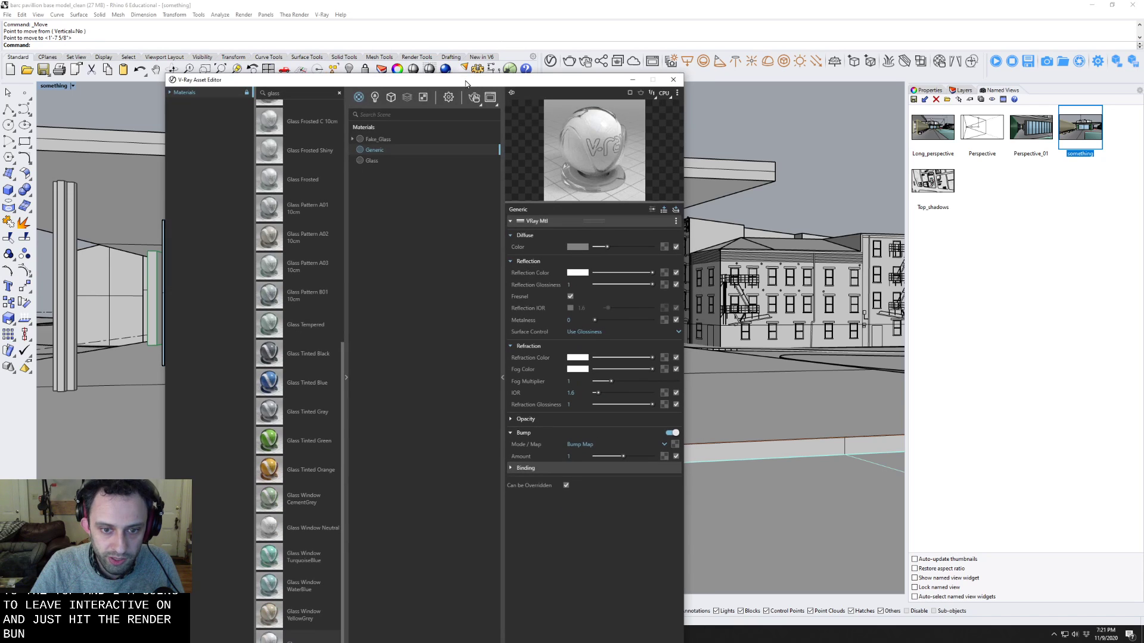
click(675, 445)
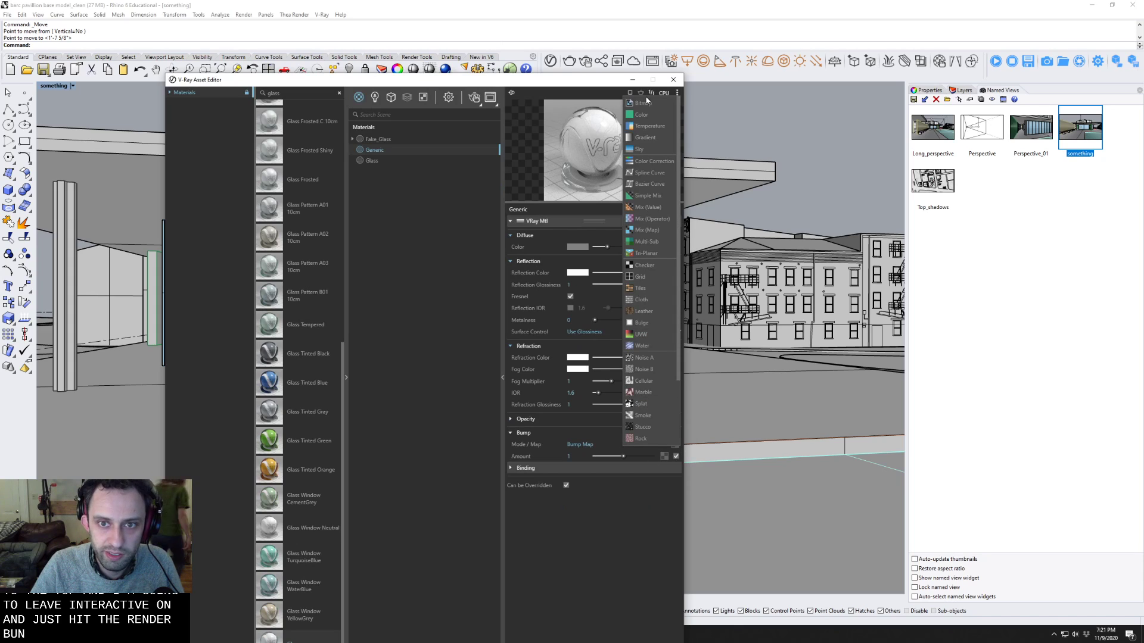
click(563, 525)
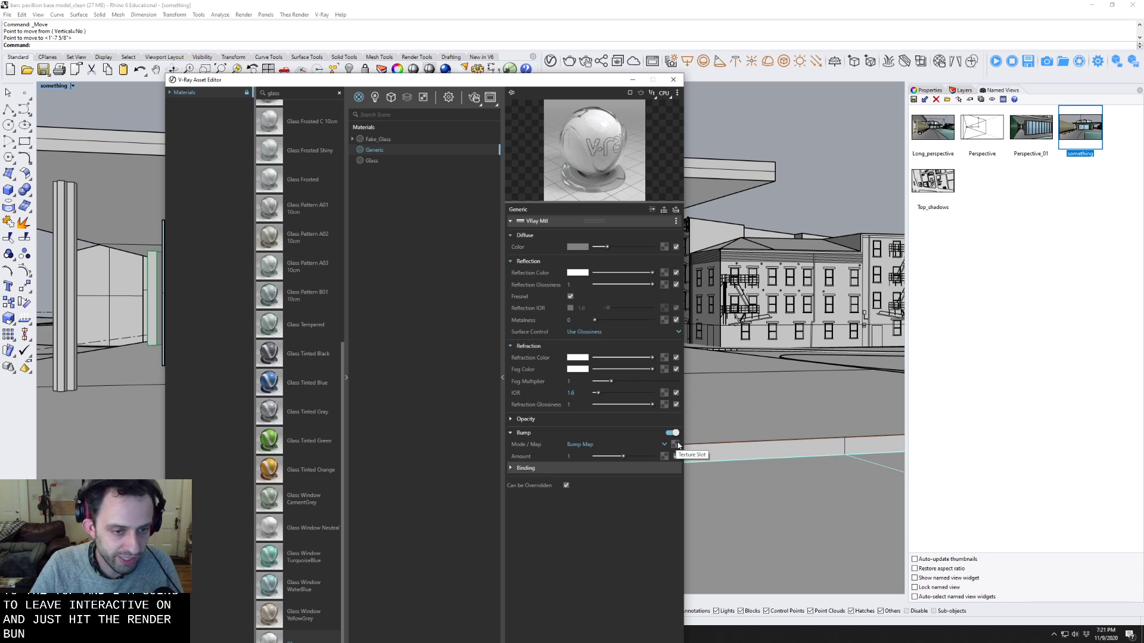
click(675, 445)
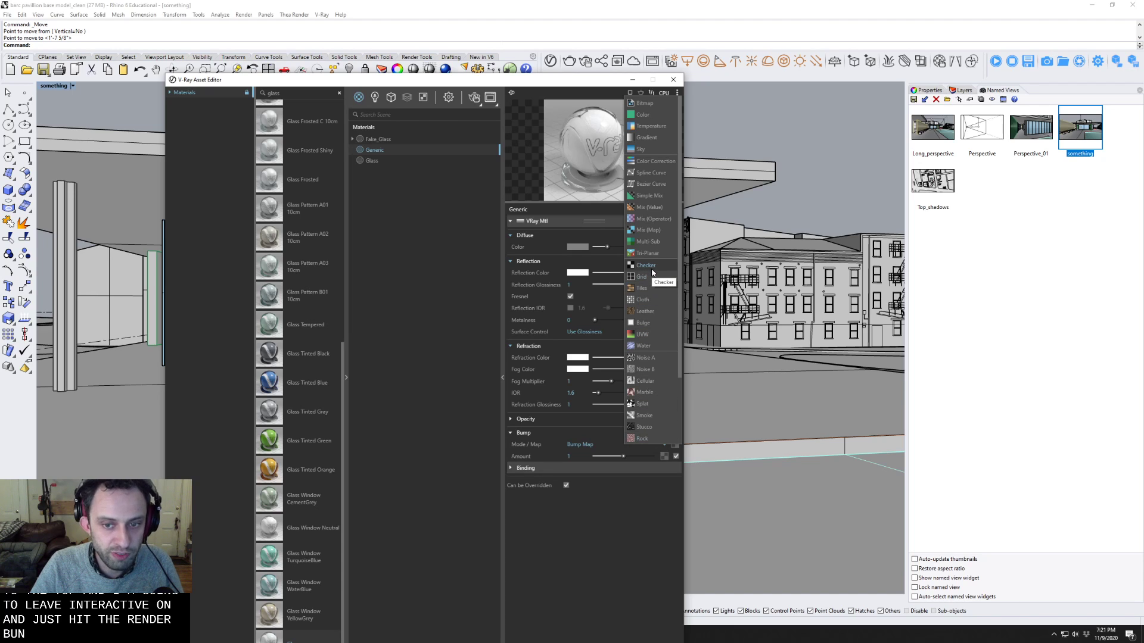
click(645, 346)
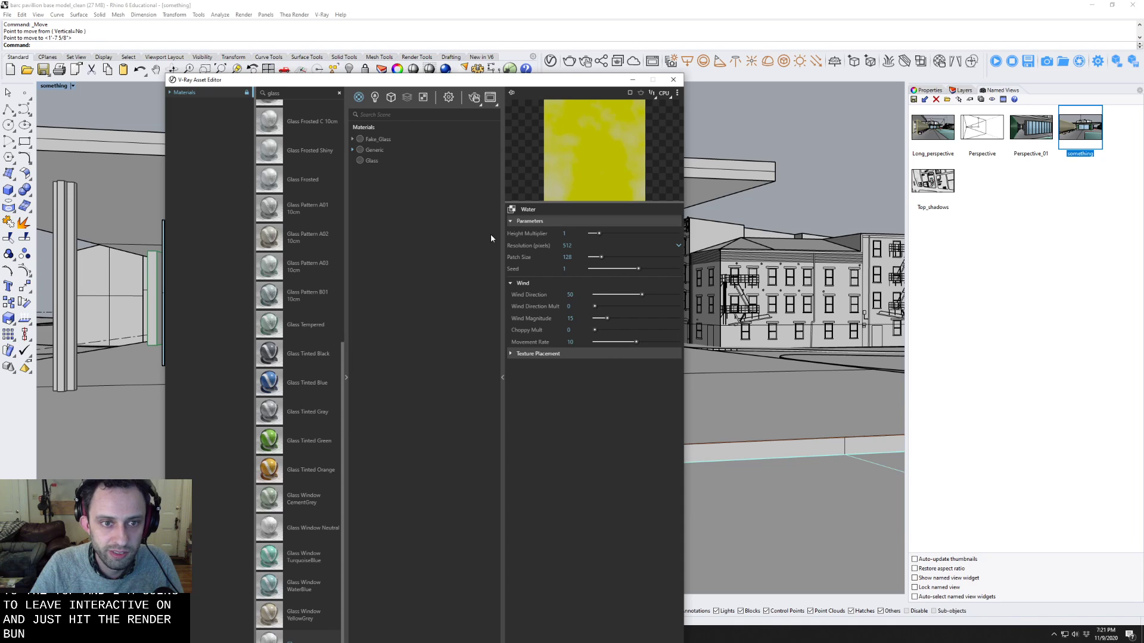
drag(430, 83, 402, 139)
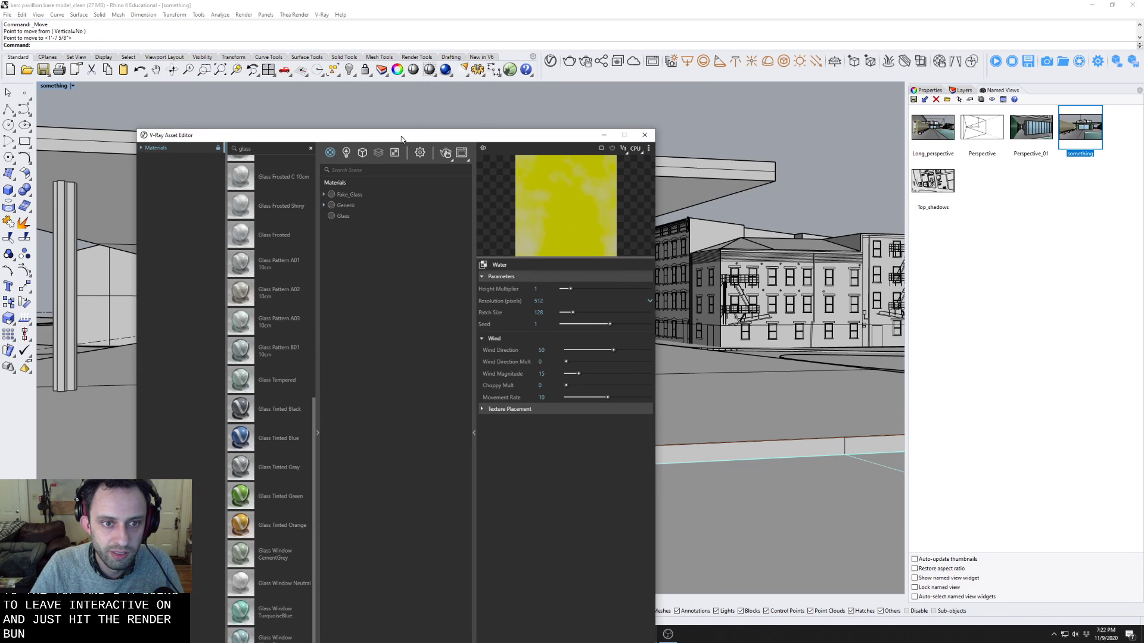
click(325, 205)
click(343, 205)
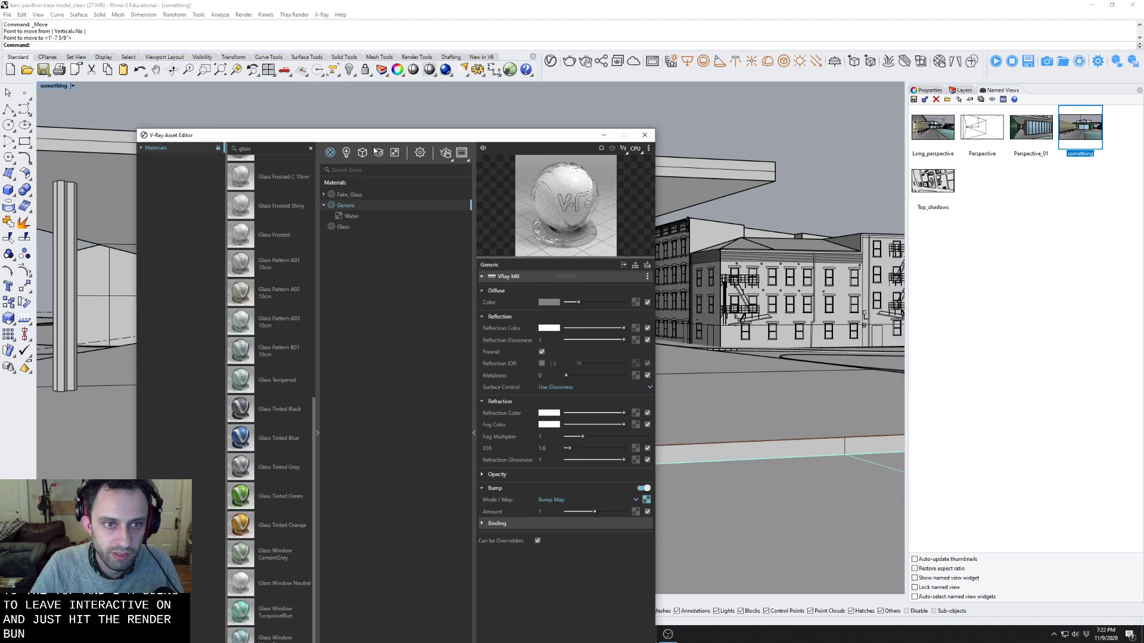
Rename the Generic material as water.
drag(371, 139, 327, 129)
right_click(306, 190)
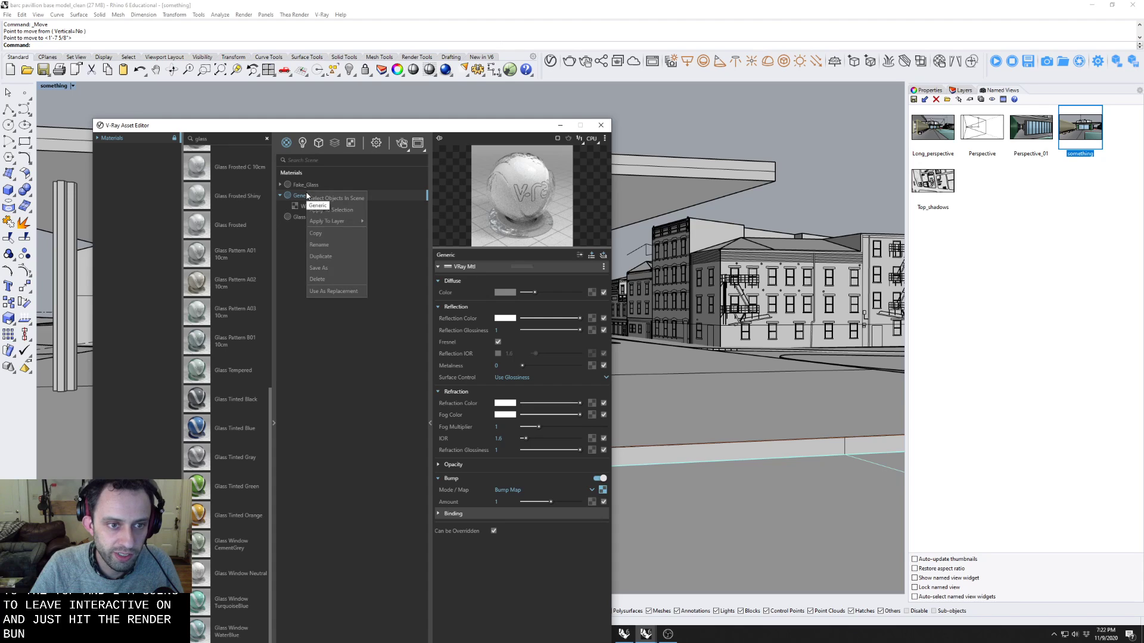
click(334, 242)
key(BackSpace)
key(BackSpace)
key(BackSpace)
key(BackSpace)
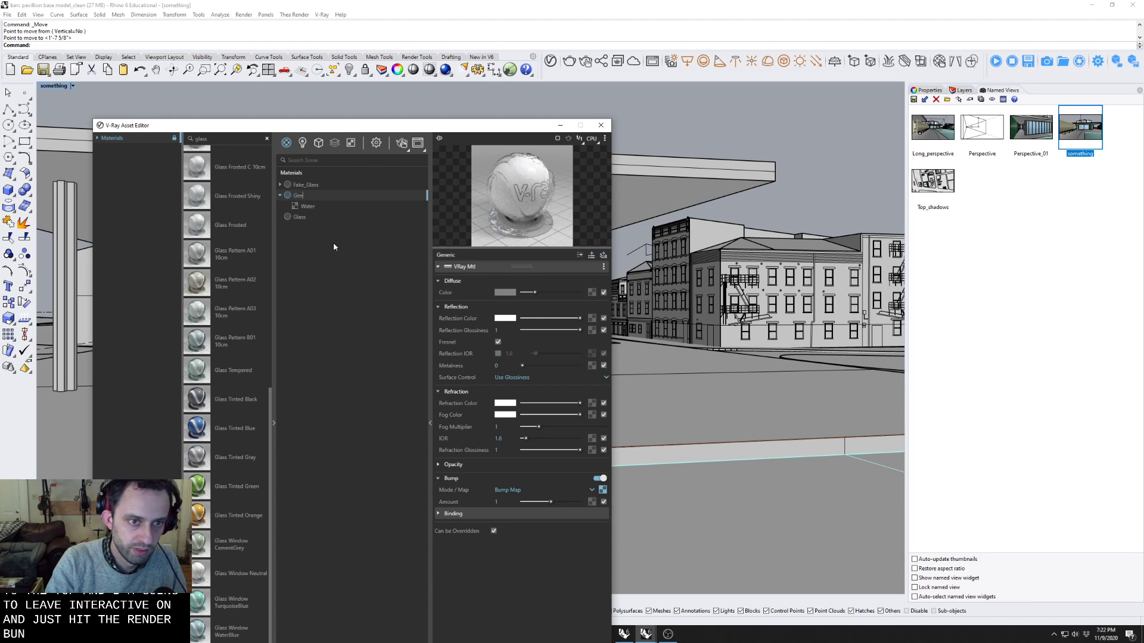
text(water)
key(Return)
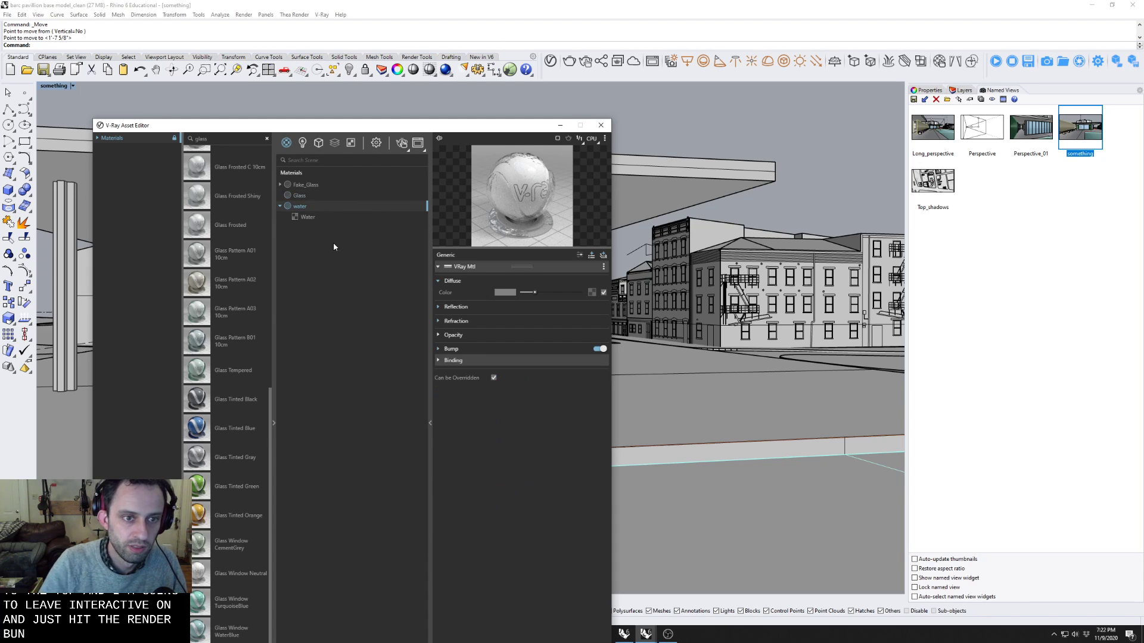
Apply the water material to the Water layer.
right_click(304, 211)
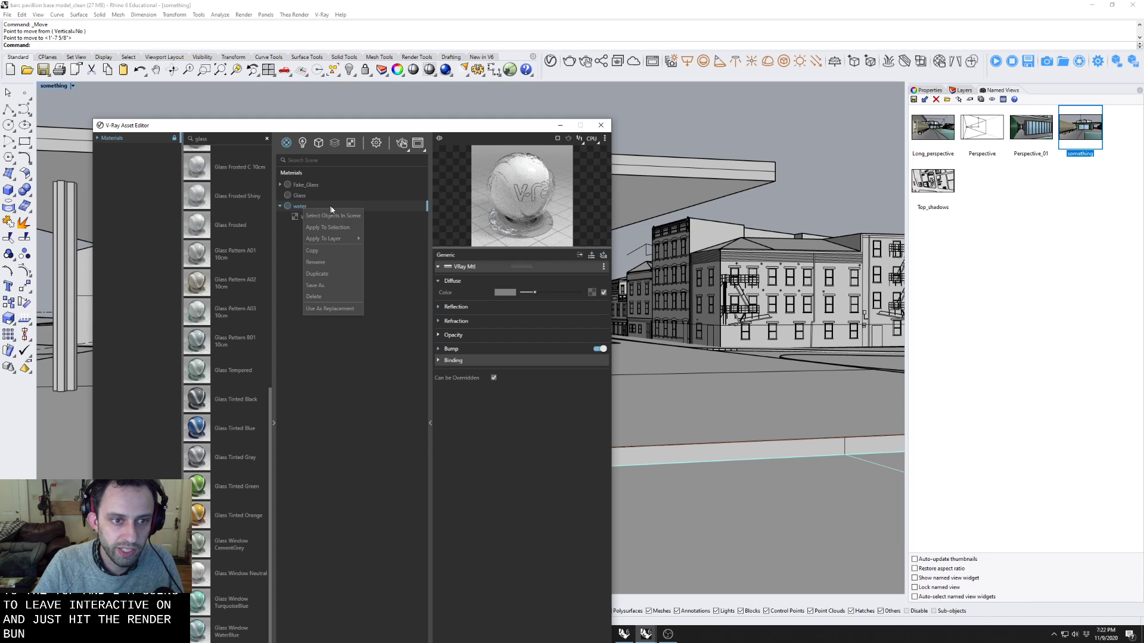
mouse_move(351, 238)
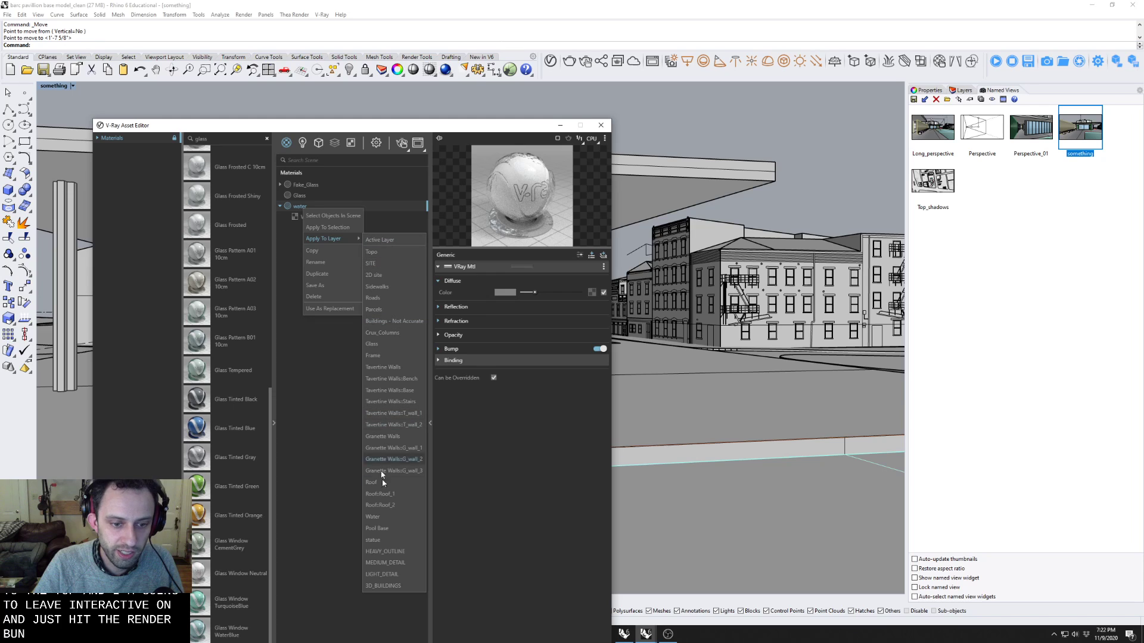
click(390, 517)
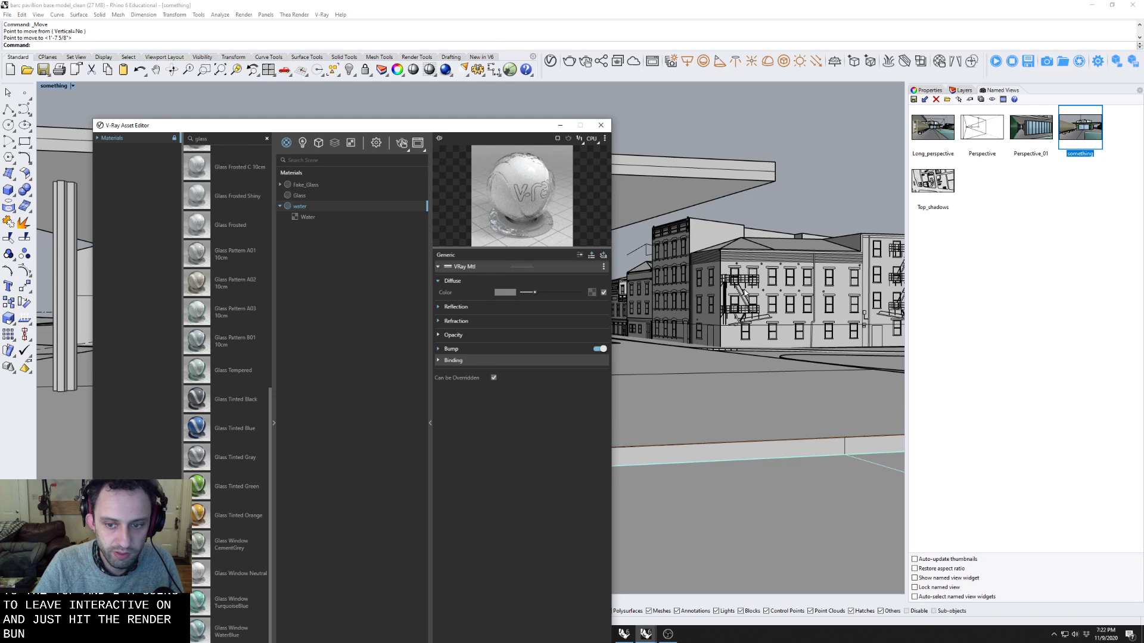
Uncover the pool by moving the floating Lights panel aside and shortening and repositioning the V-Ray Asset Editor.
scroll(742, 295, down, 3)
right_drag(740, 297, 814, 341)
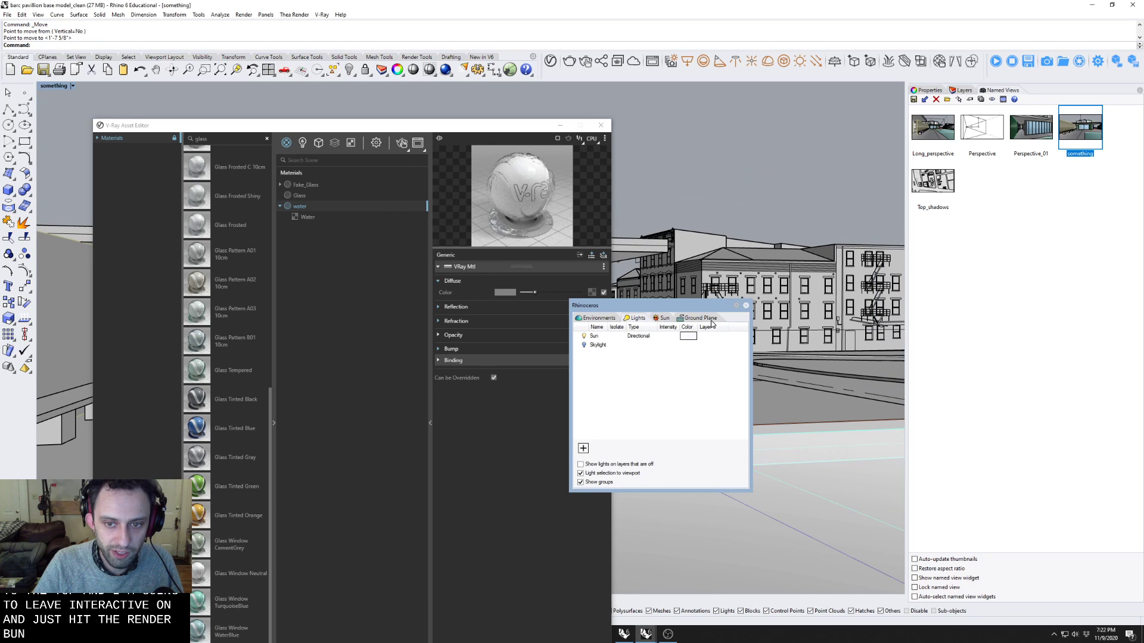
drag(672, 304, 822, 140)
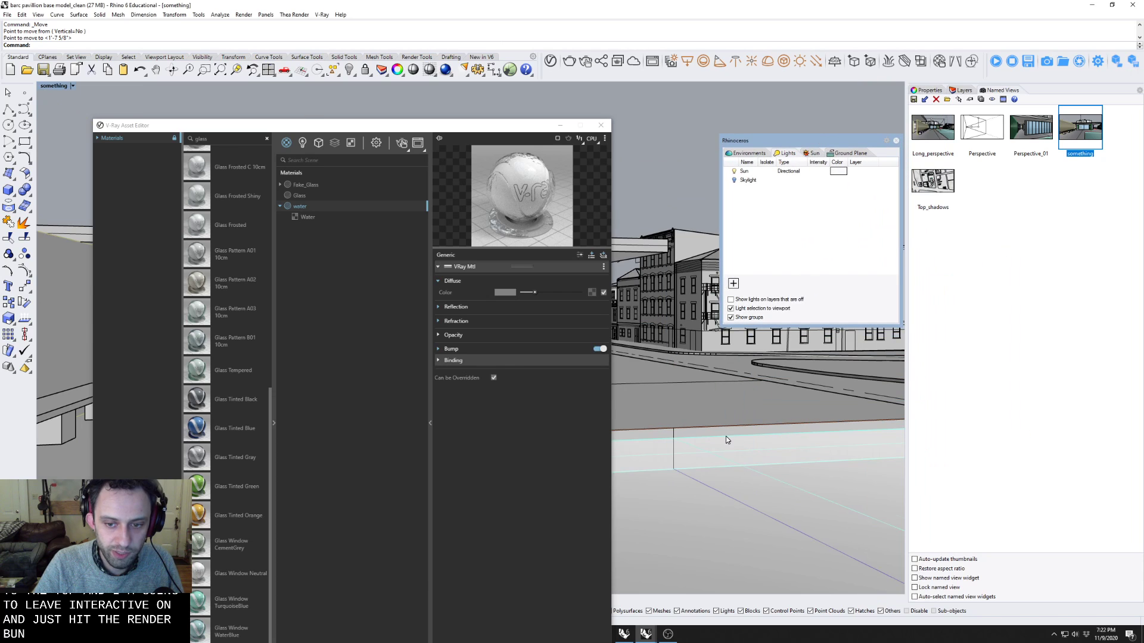
scroll(703, 427, down, 5)
mouse_move(703, 452)
right_down()
mouse_move(695, 508)
mouse_move(720, 456)
right_up()
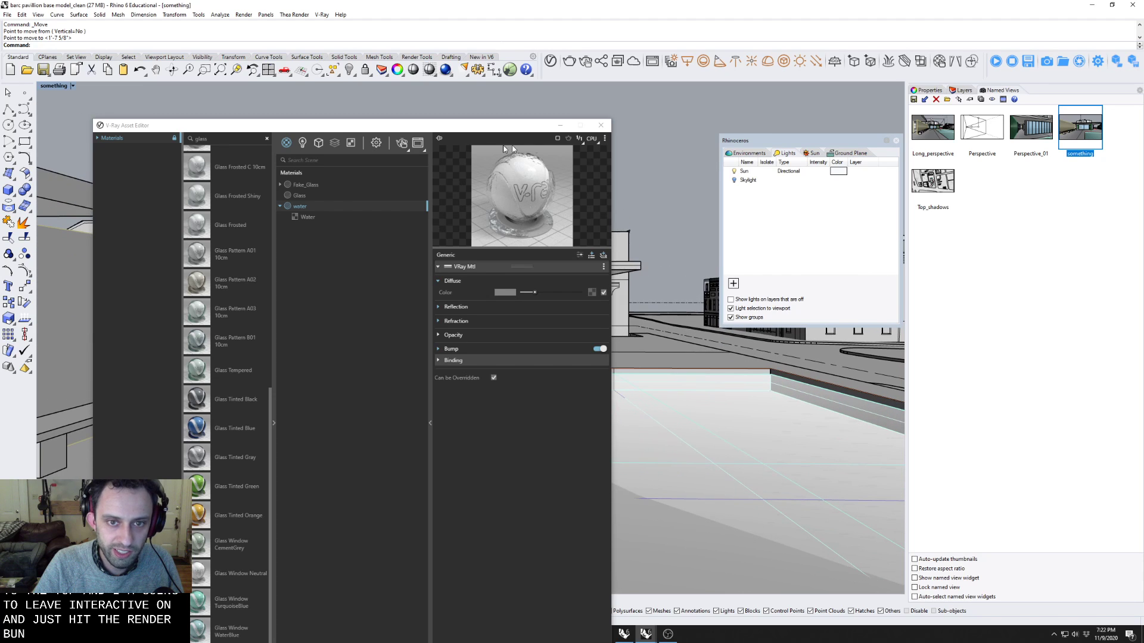
drag(465, 134, 422, 51)
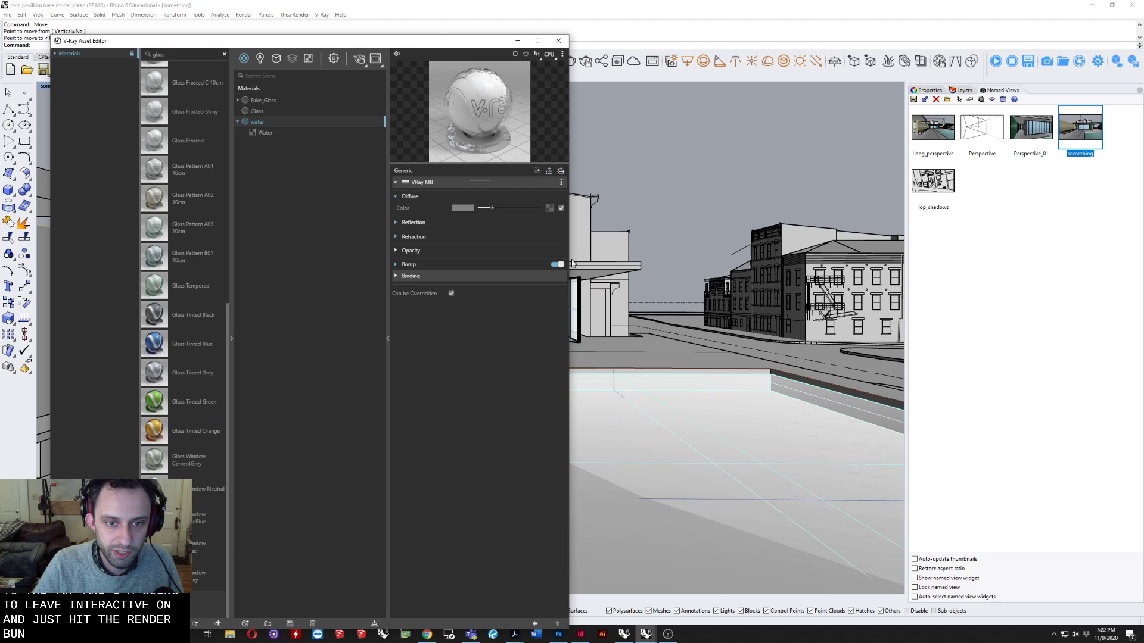
drag(430, 36, 415, 180)
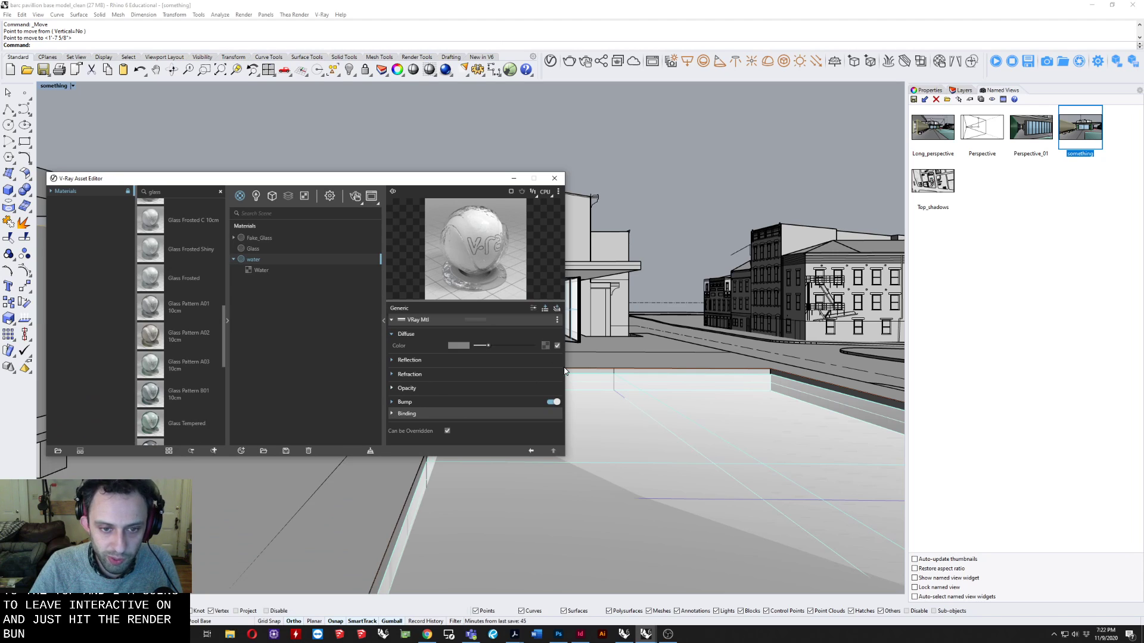
Set the water material's reflection color to a light blue with RGB values of 0.593, 0.855 and 1.
click(393, 360)
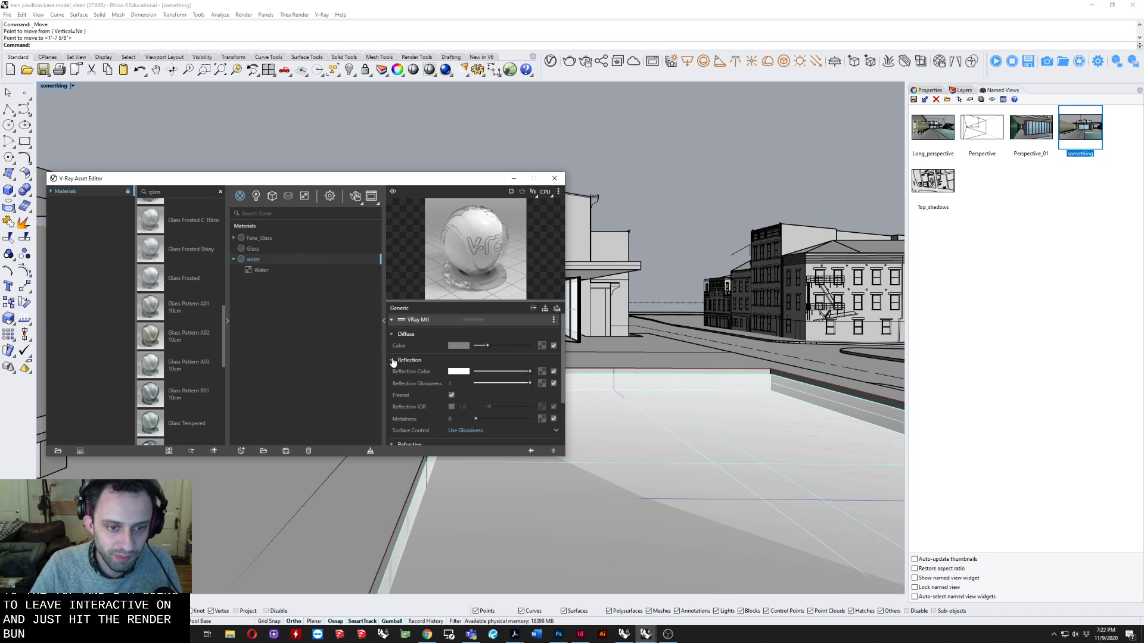
click(455, 373)
click(391, 432)
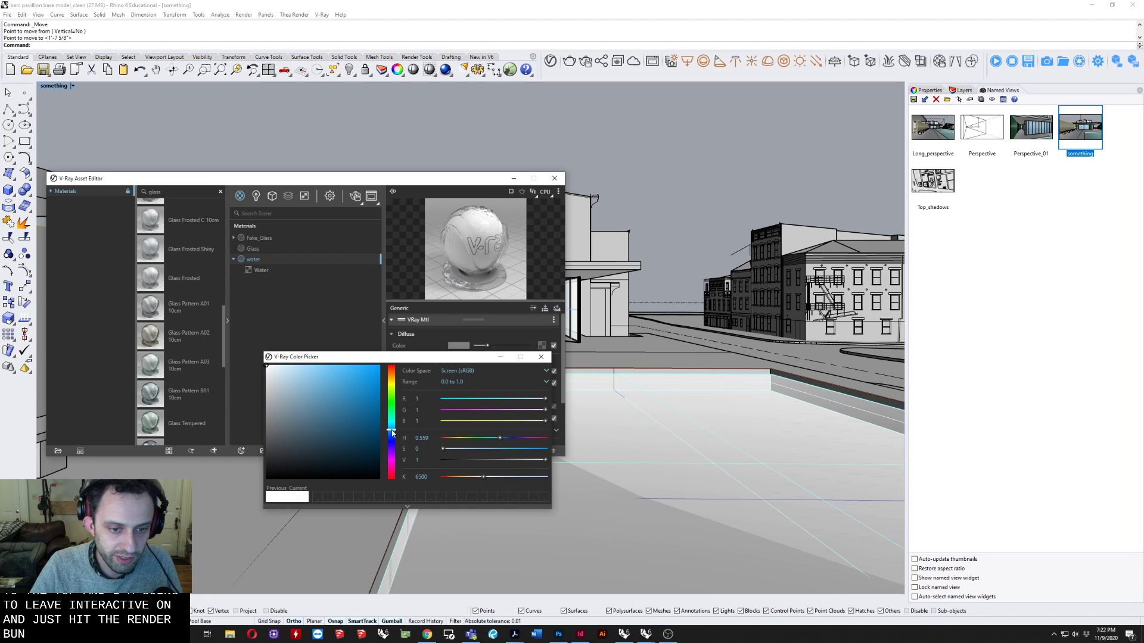
mouse_move(276, 369)
mouse_down()
mouse_move(286, 357)
mouse_move(306, 369)
mouse_up()
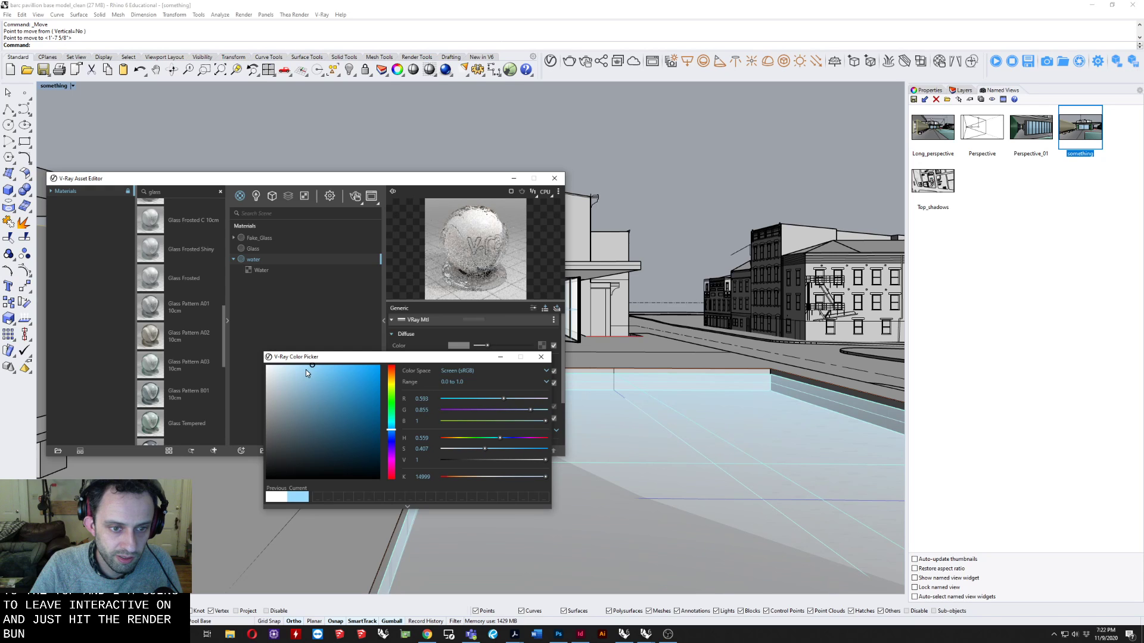
click(542, 357)
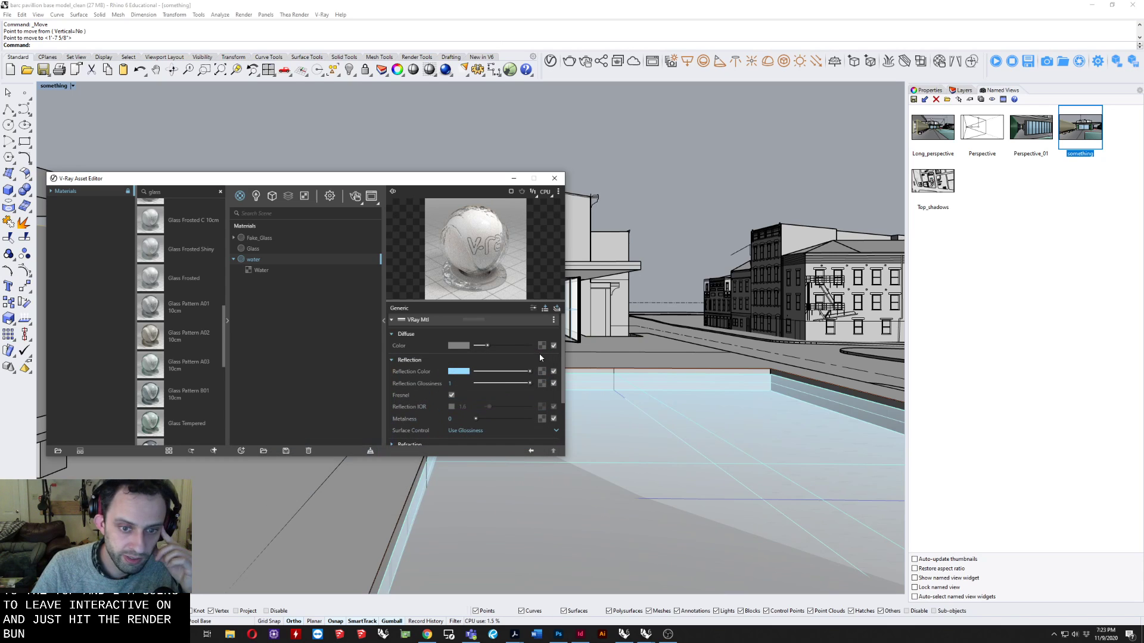
Set the water material's refraction IOR to 1.55.
scroll(497, 403, down, 2)
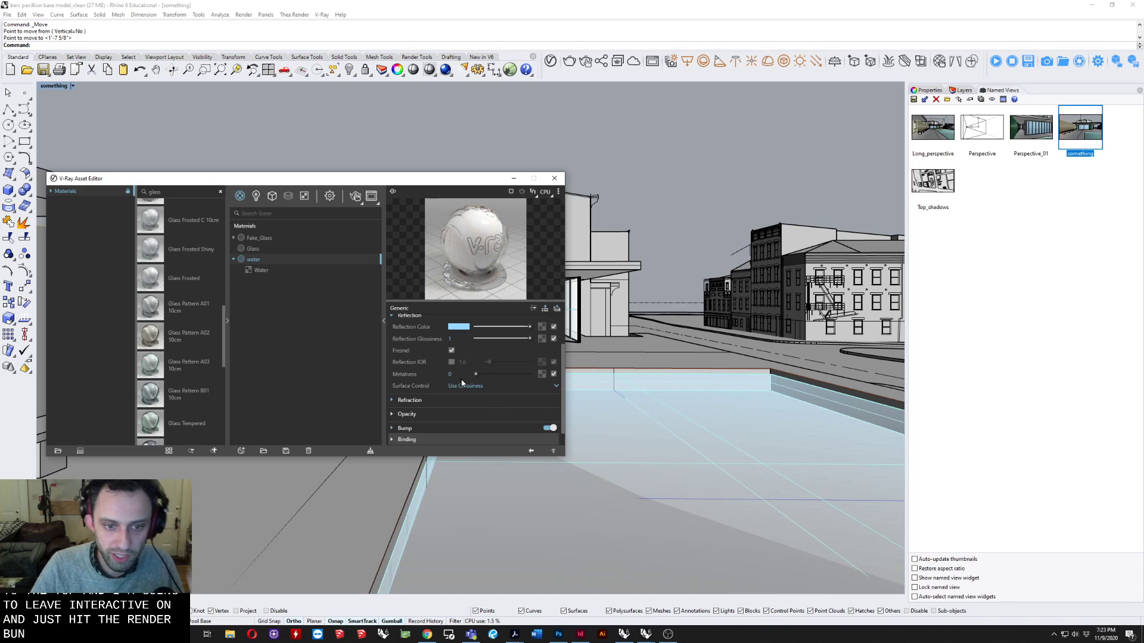
scroll(429, 381, up, 2)
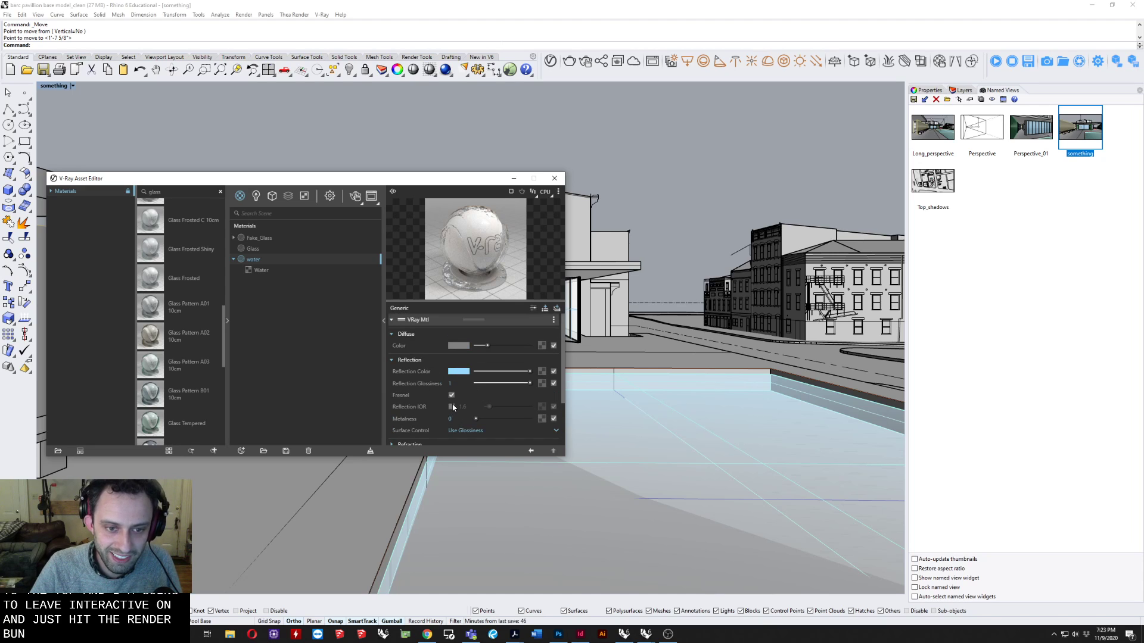
scroll(447, 393, down, 3)
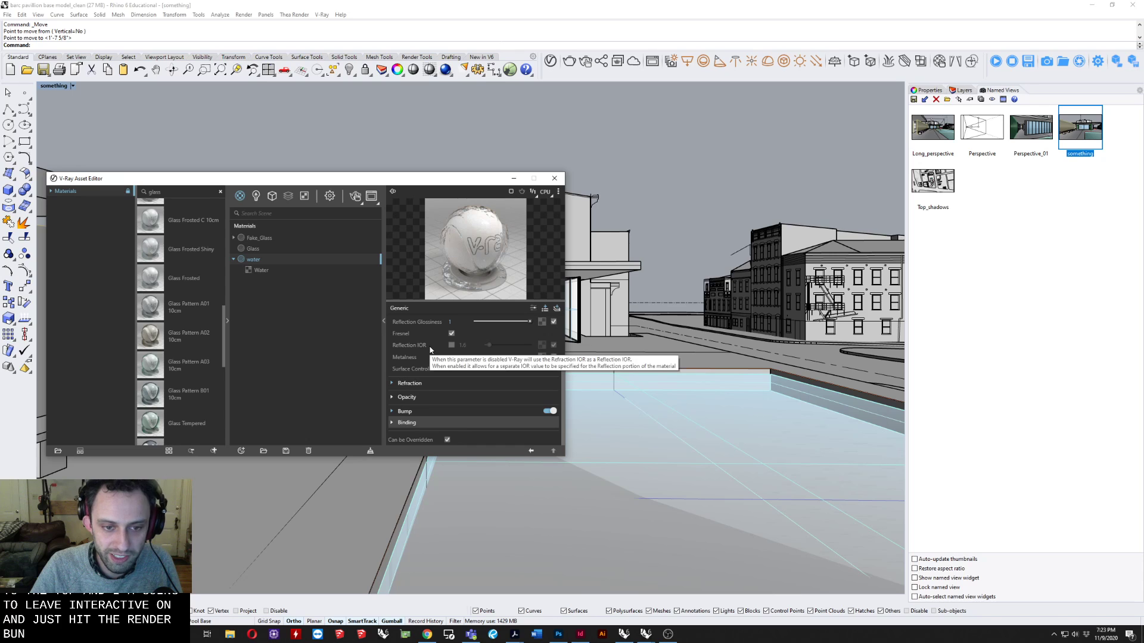
scroll(443, 353, up, 3)
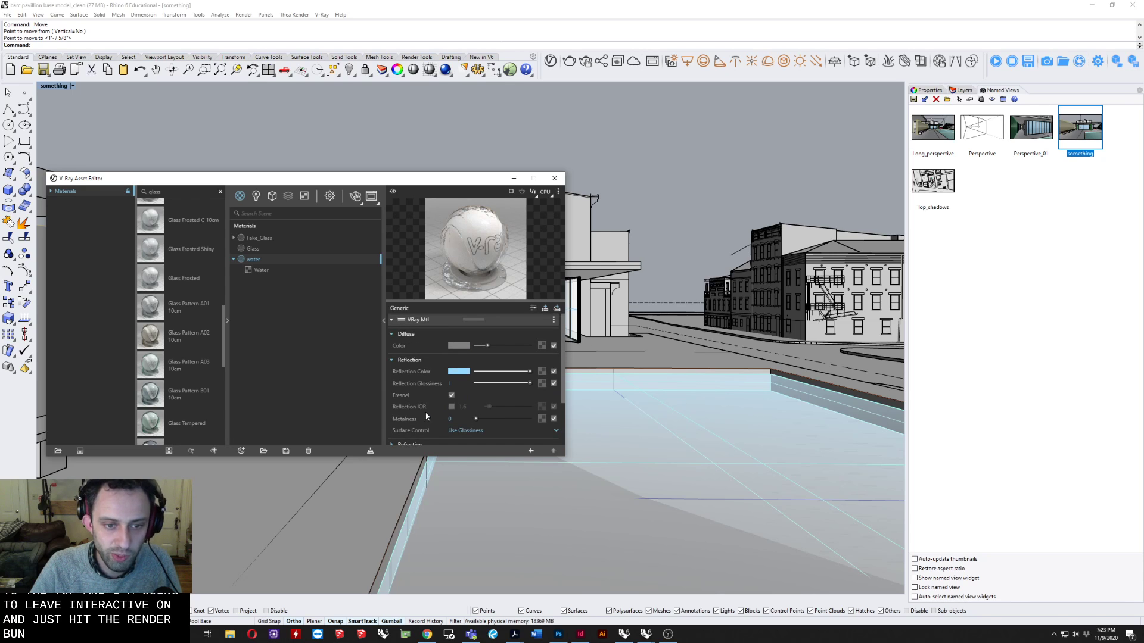
scroll(427, 415, down, 6)
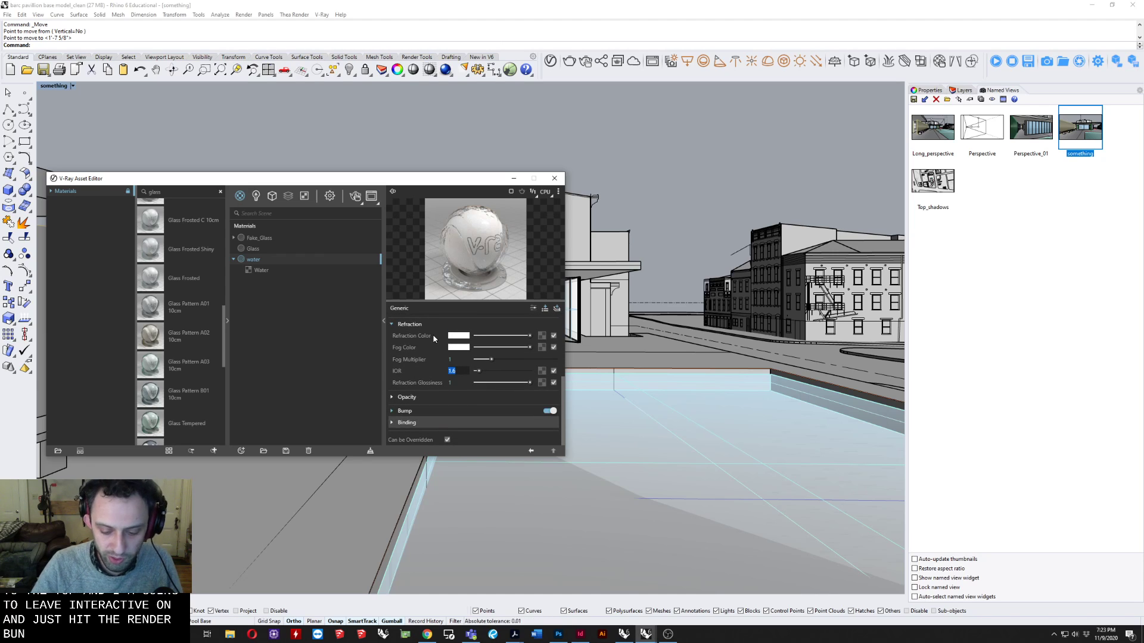
key(Return)
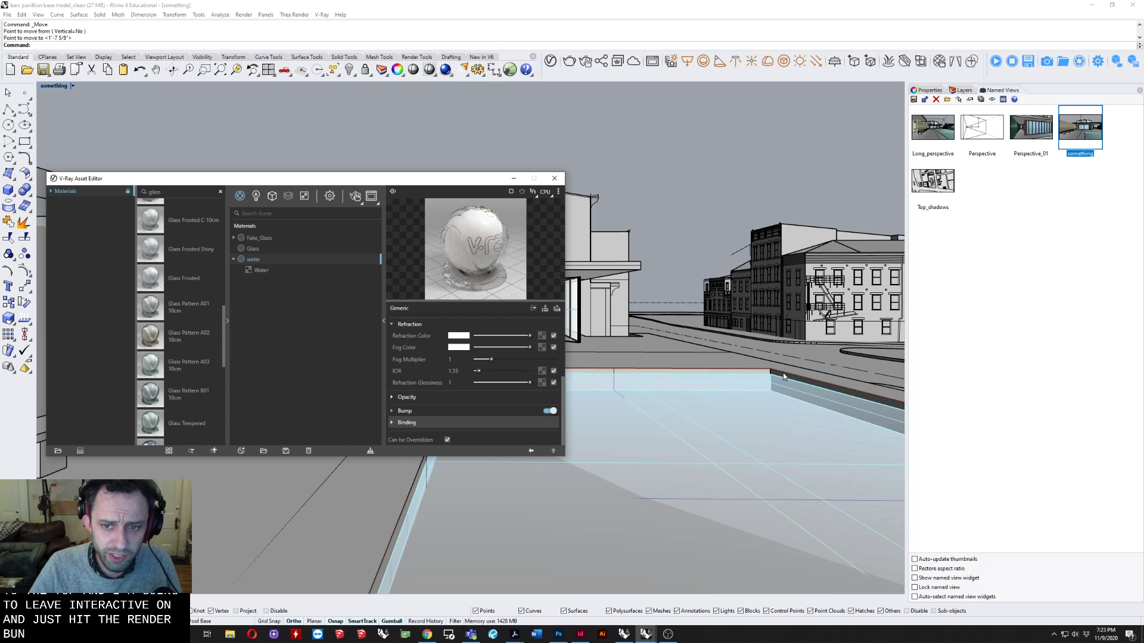
Select the pool's water polysurface and shift the V-Ray Asset Editor slightly away from its current spot.
click(756, 382)
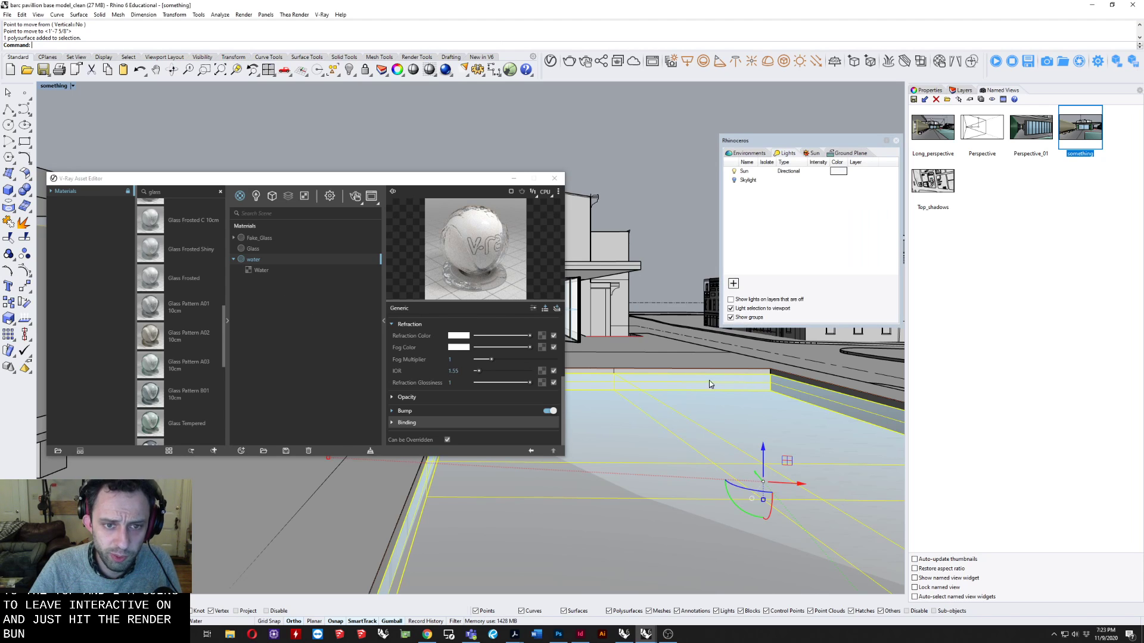
click(356, 179)
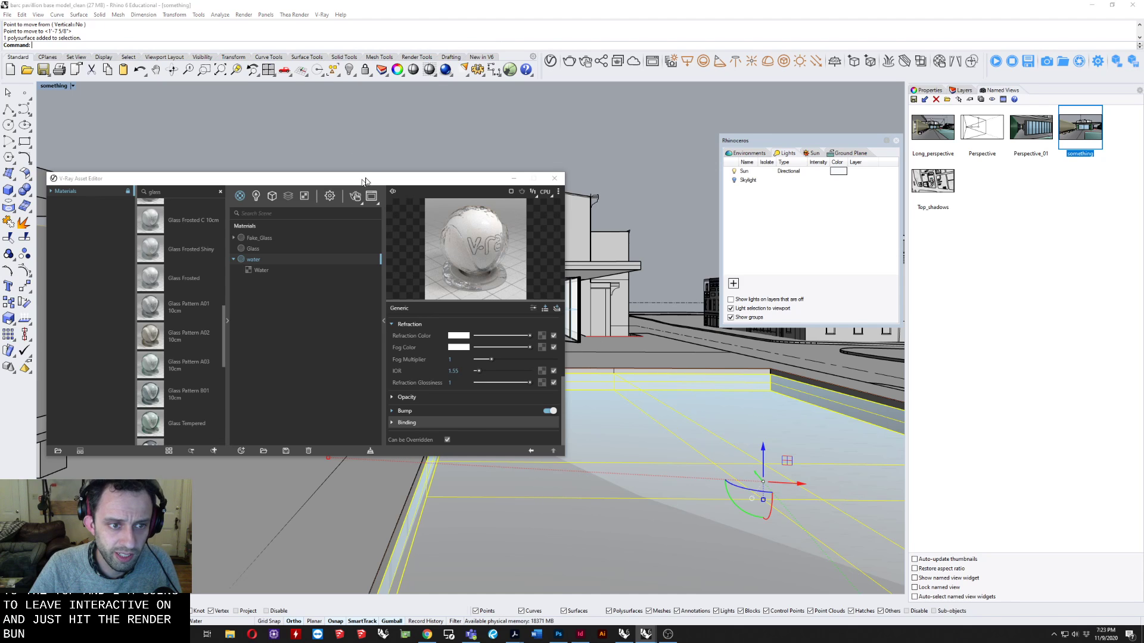
drag(378, 179, 419, 164)
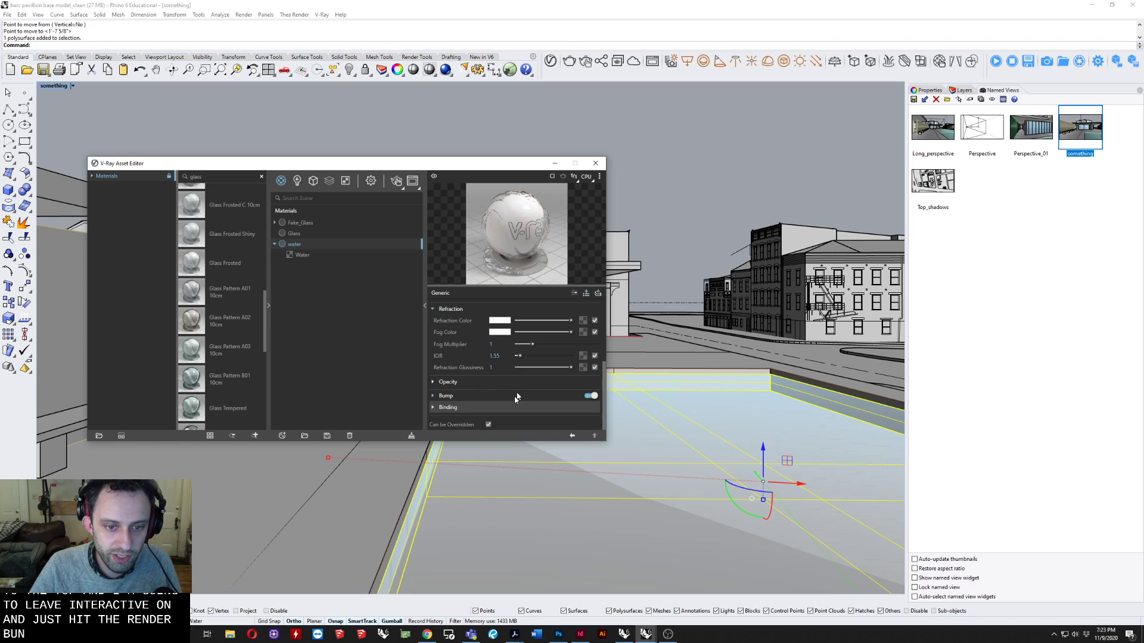
Adjust the water material's bump texture to seed -3, wind direction 200 and wind magnitude 18.
click(447, 397)
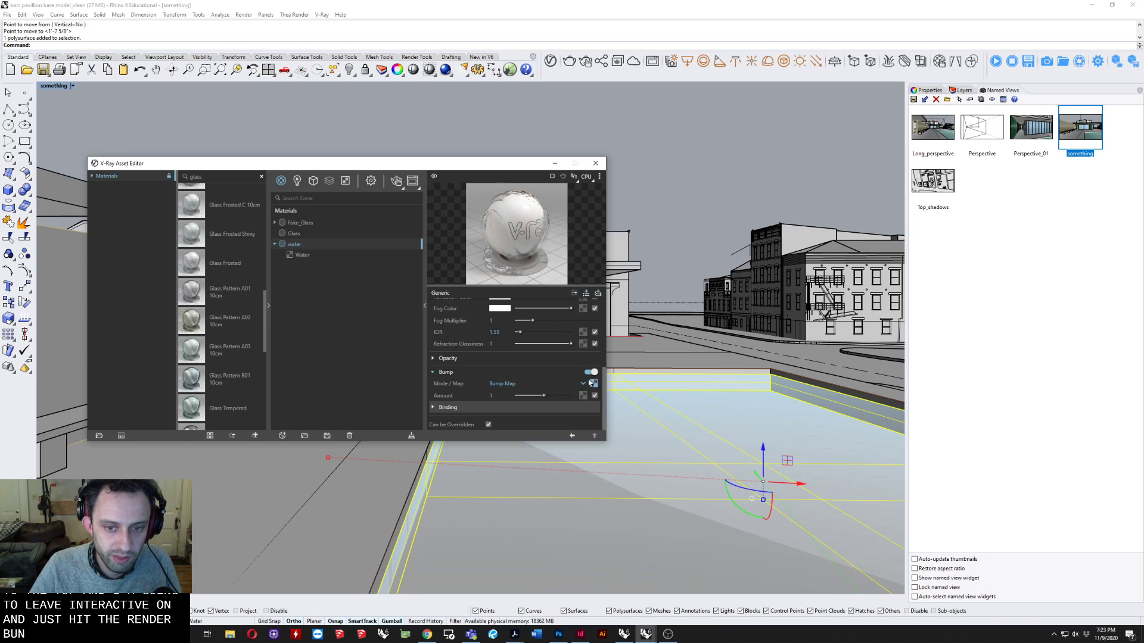
click(593, 407)
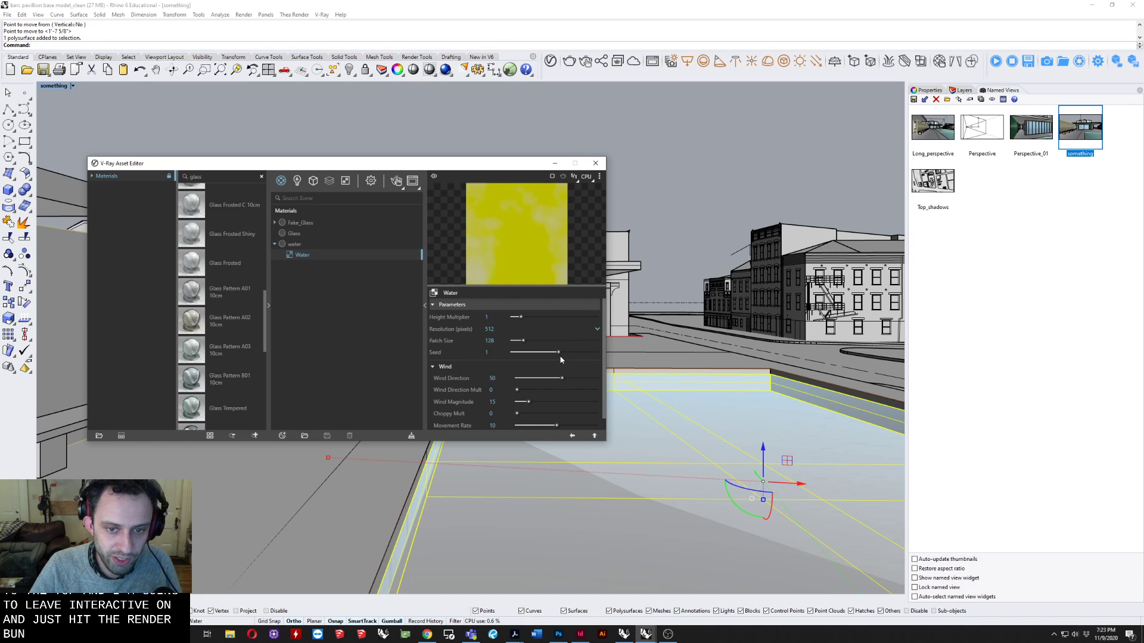
drag(559, 356, 537, 354)
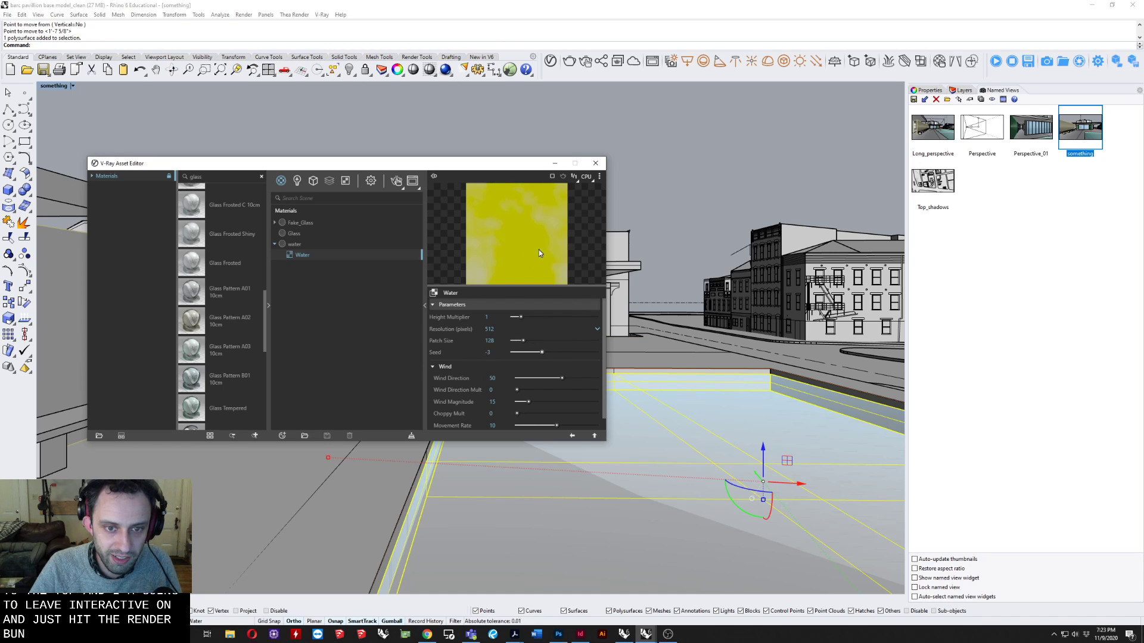
scroll(562, 375, down, 1)
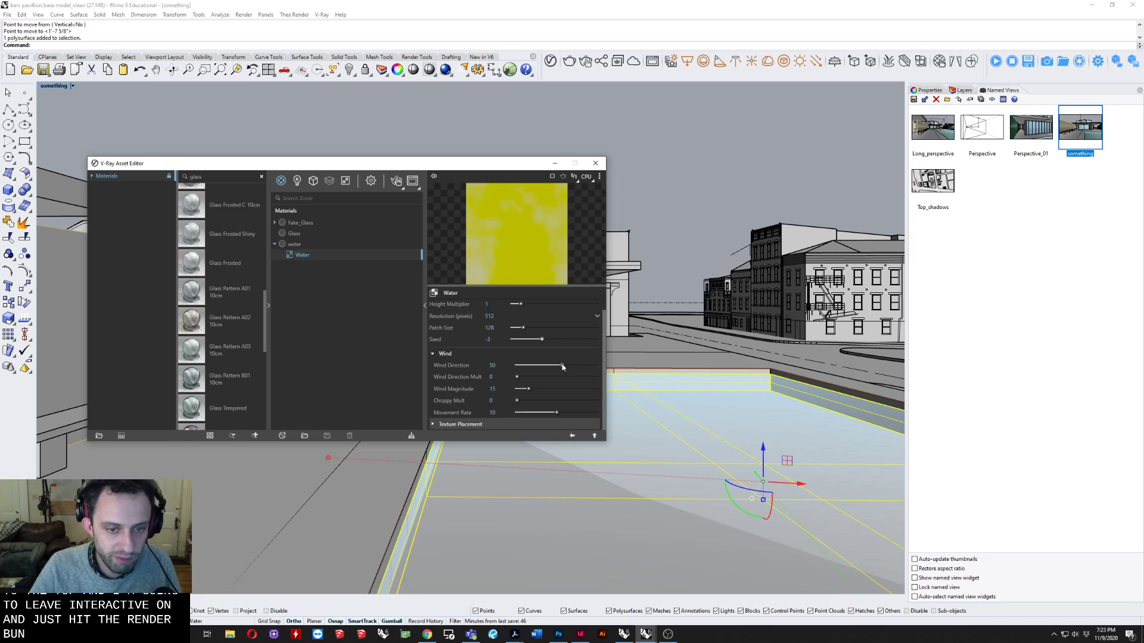
mouse_move(560, 367)
mouse_down()
mouse_move(547, 368)
mouse_move(558, 368)
mouse_up()
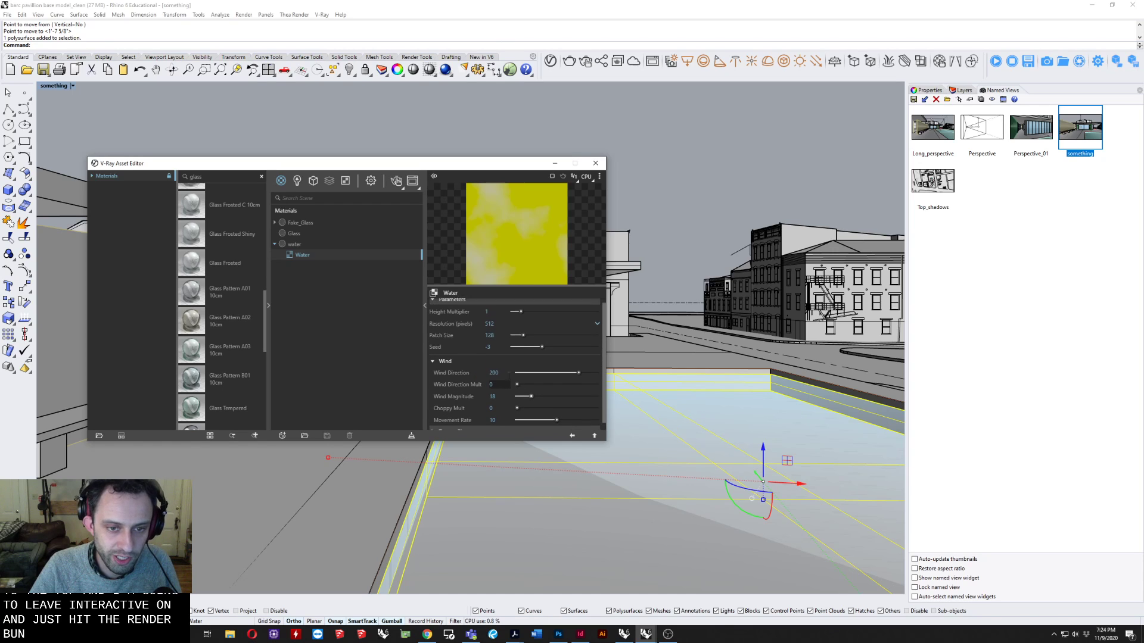
scroll(512, 378, up, 1)
click(453, 305)
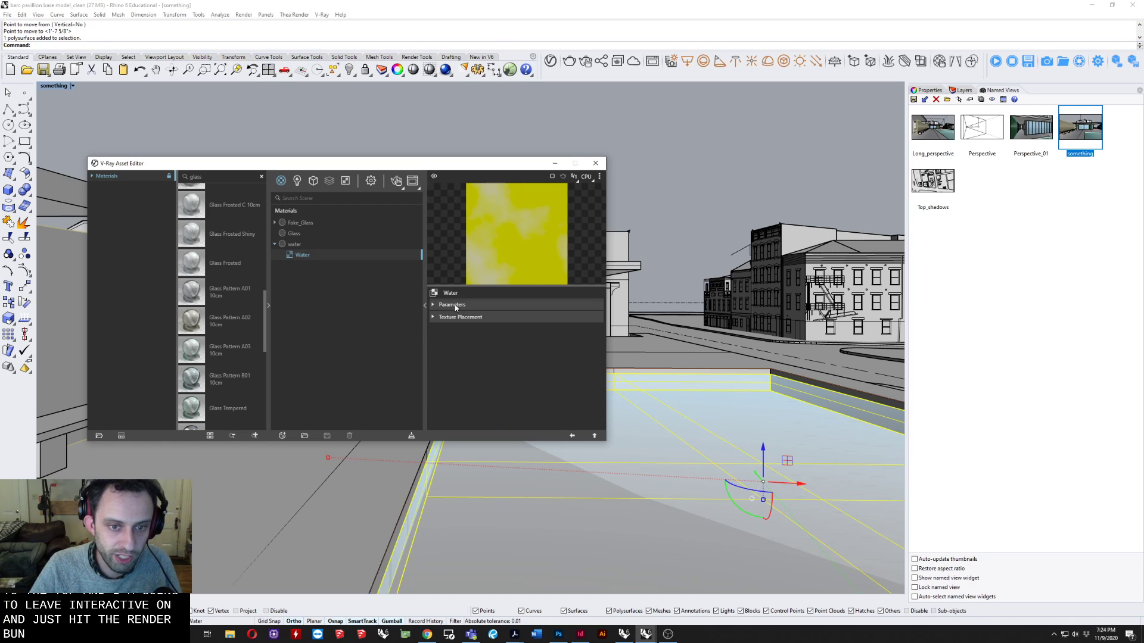
Change the water material's bump texture type to Bitmap and browse to the Textures folder of Assignment 11.0.
click(296, 245)
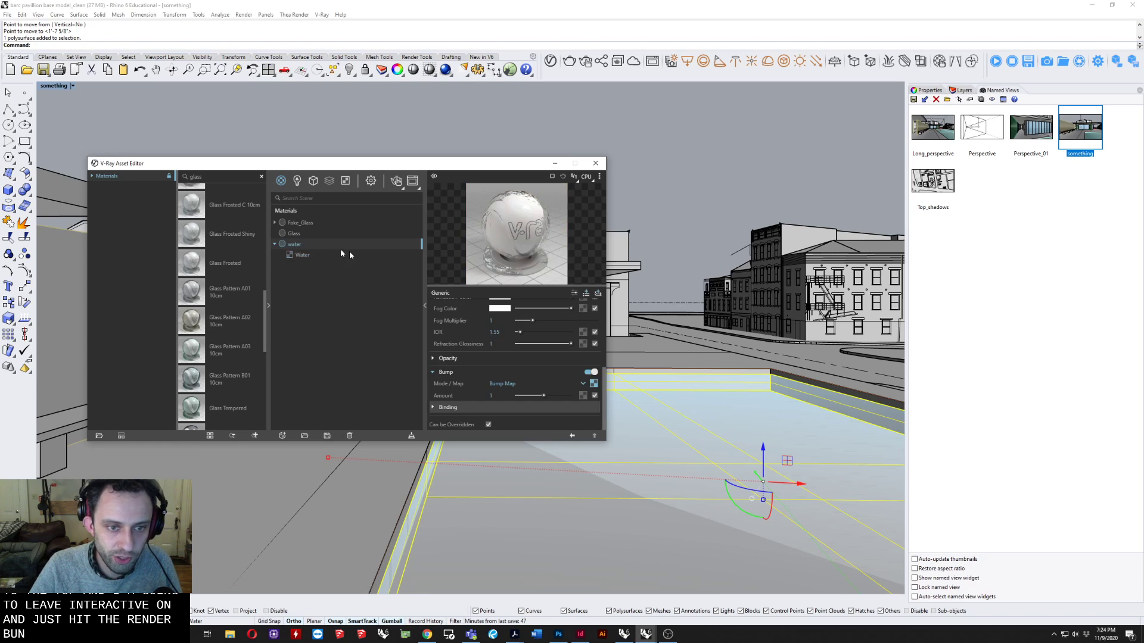
click(593, 384)
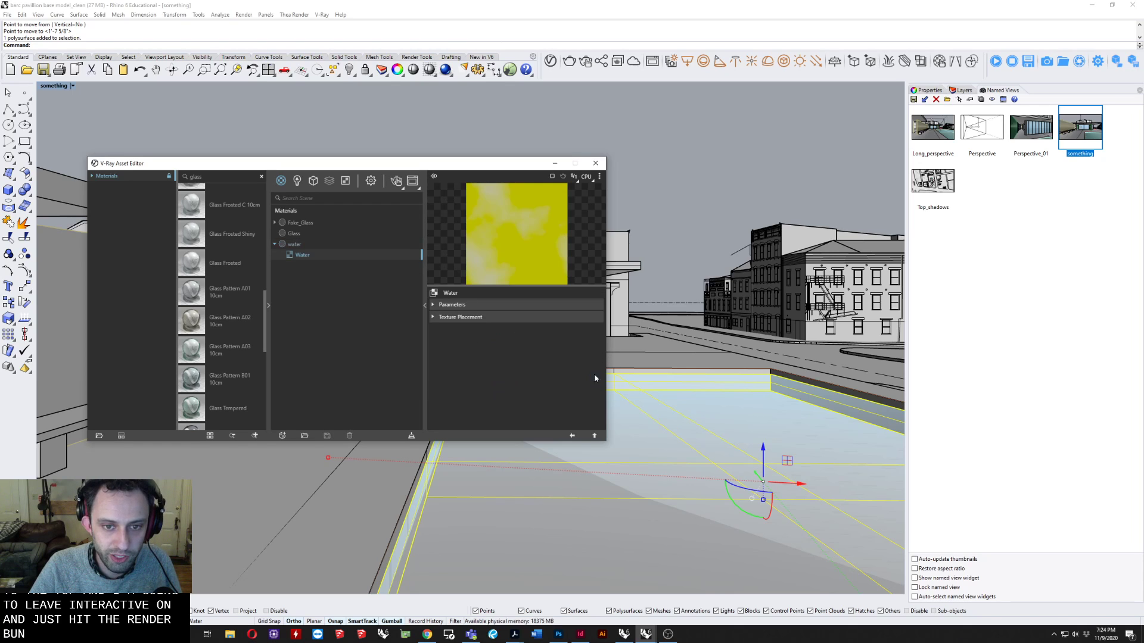
click(434, 293)
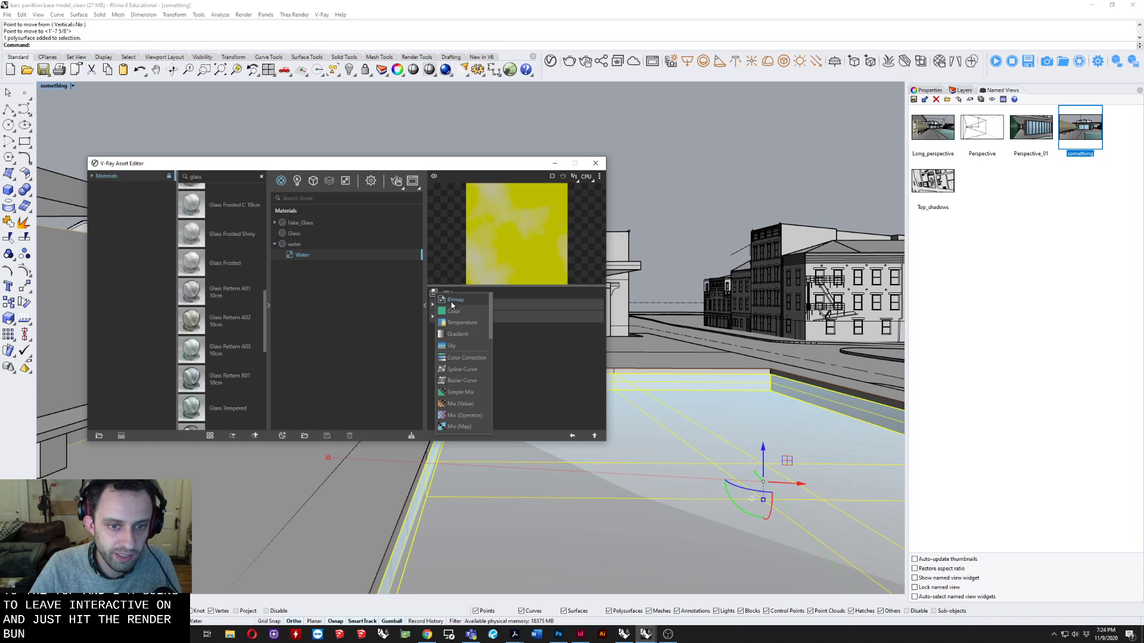
click(475, 245)
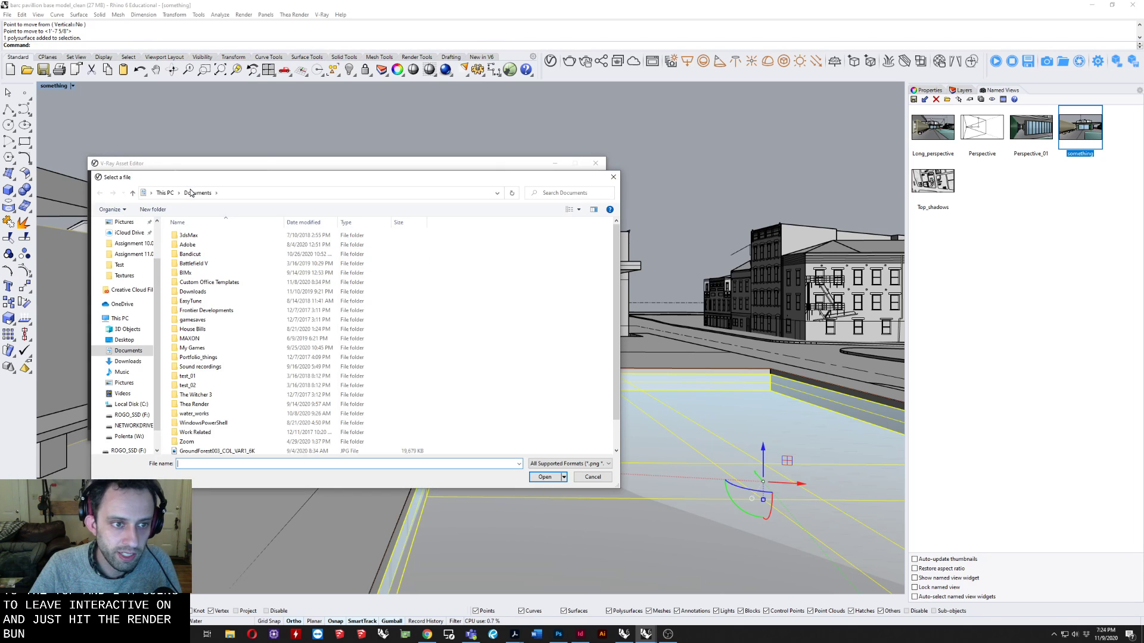
click(240, 194)
key(Escape)
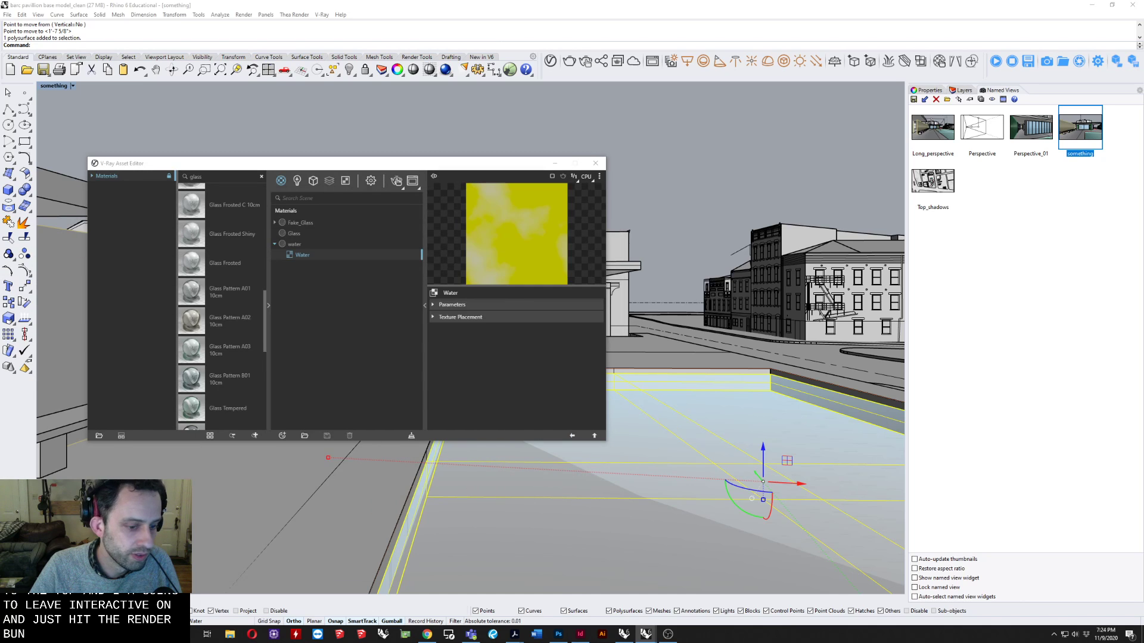
click(230, 633)
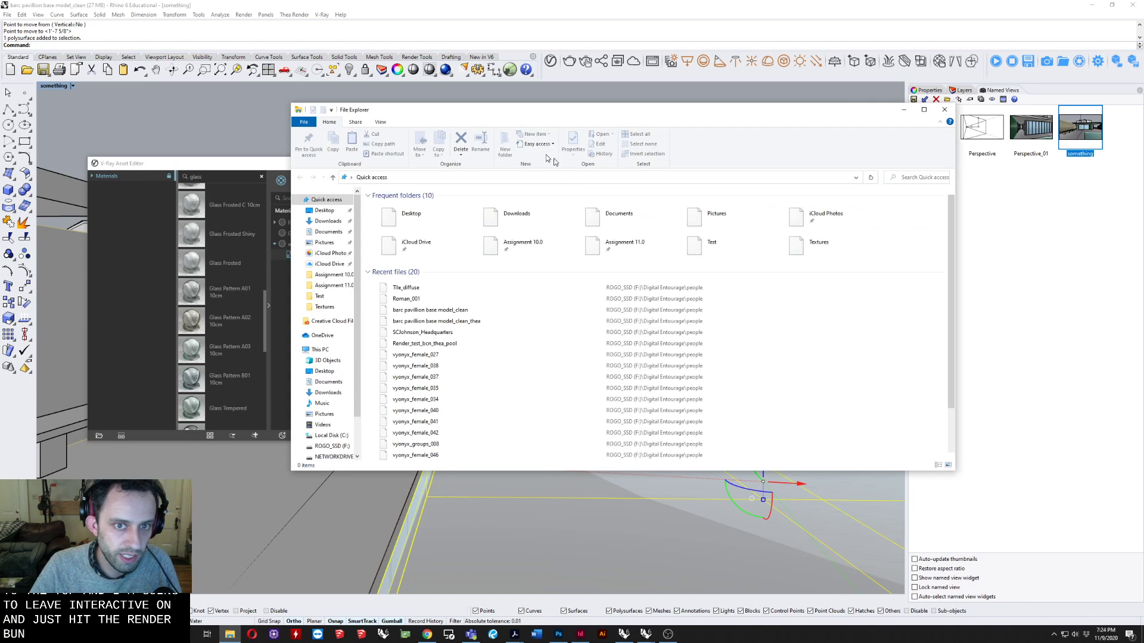
drag(506, 113, 0, 238)
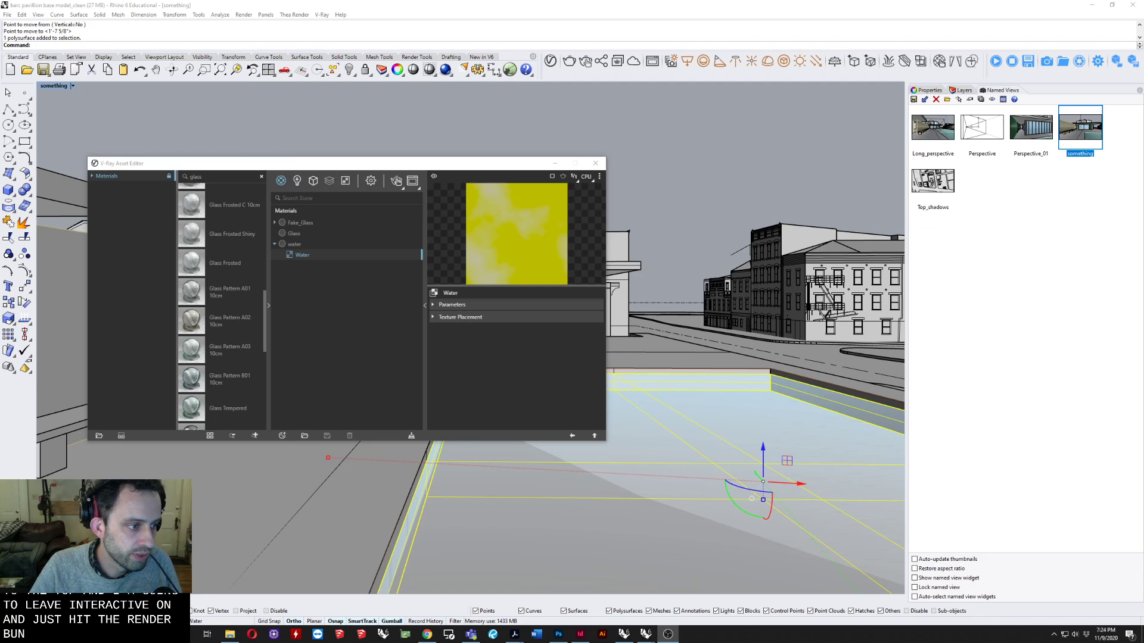
click(444, 333)
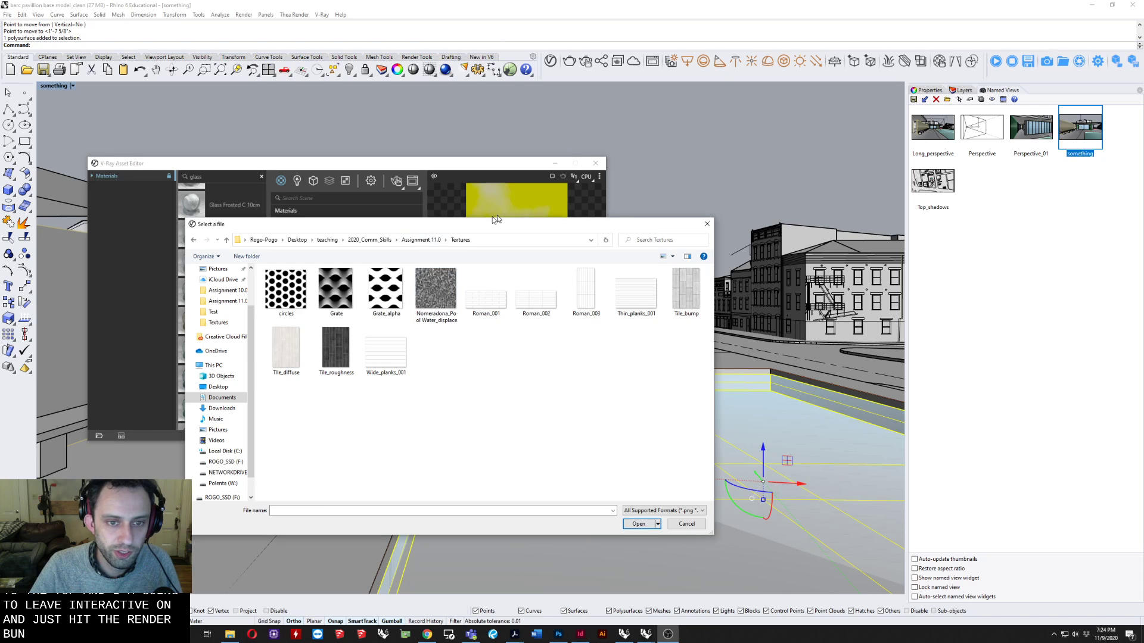
Enlarge the file thumbnails, load Nomeradona_Pool Water_displace as the bump bitmap, and return to the water material's settings.
drag(424, 224, 515, 205)
click(526, 274)
right_click(541, 364)
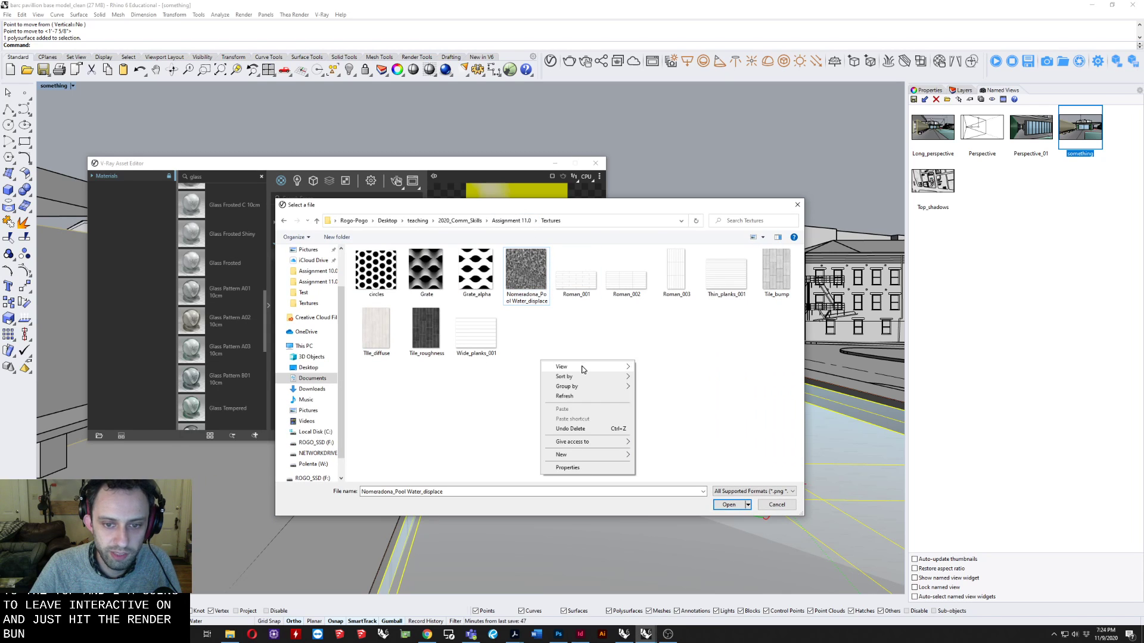
mouse_move(584, 369)
click(661, 380)
scroll(448, 381, down, 2)
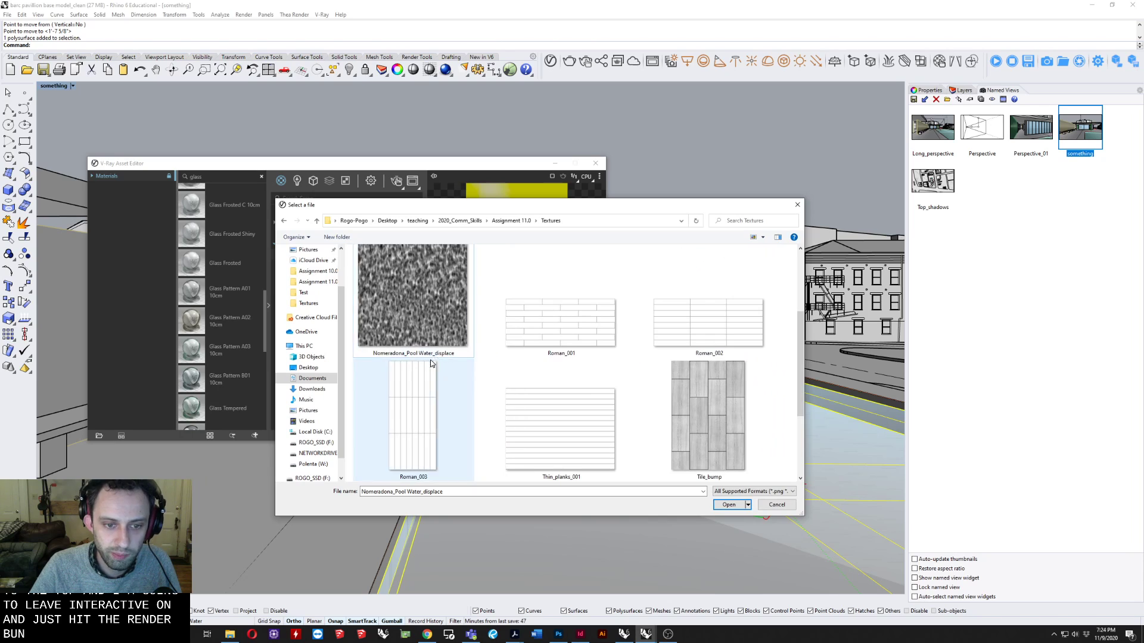
click(431, 300)
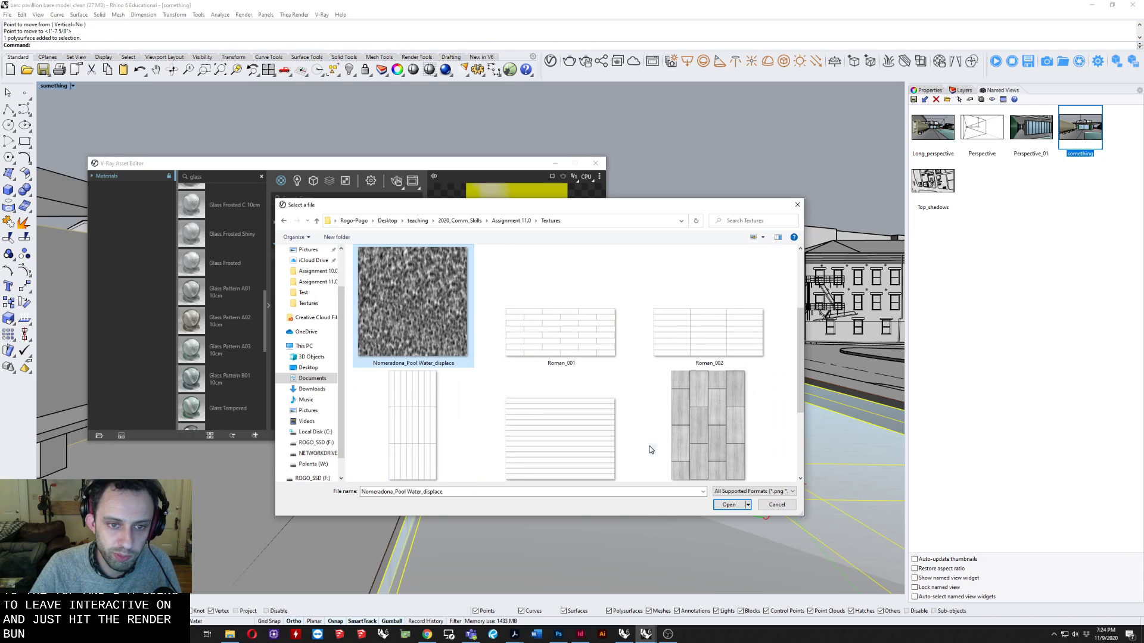
click(728, 505)
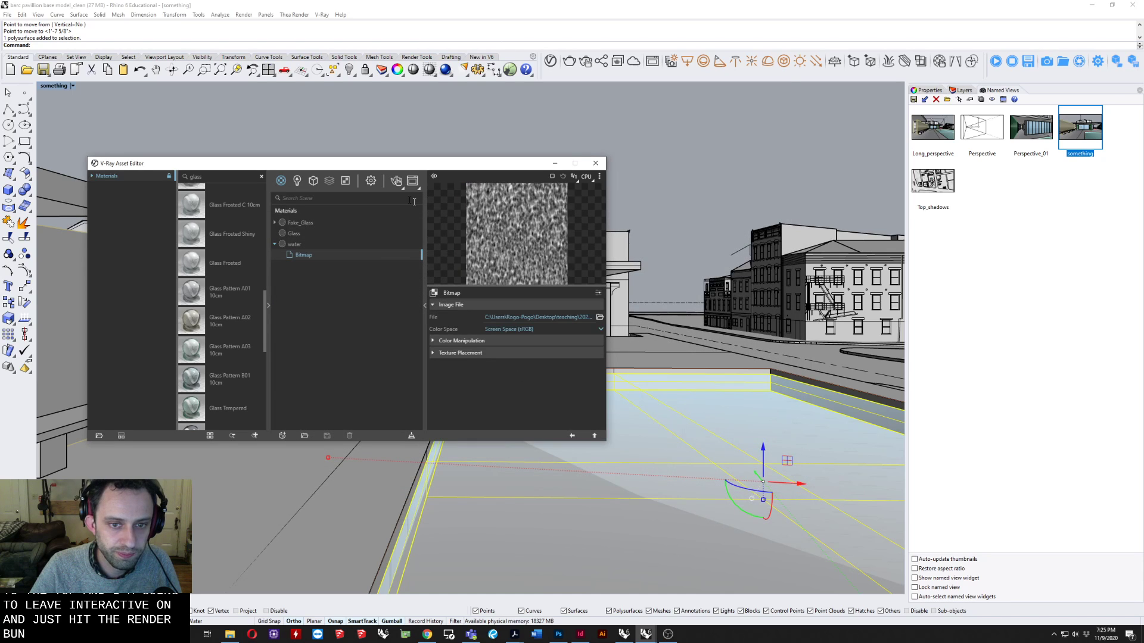
click(295, 244)
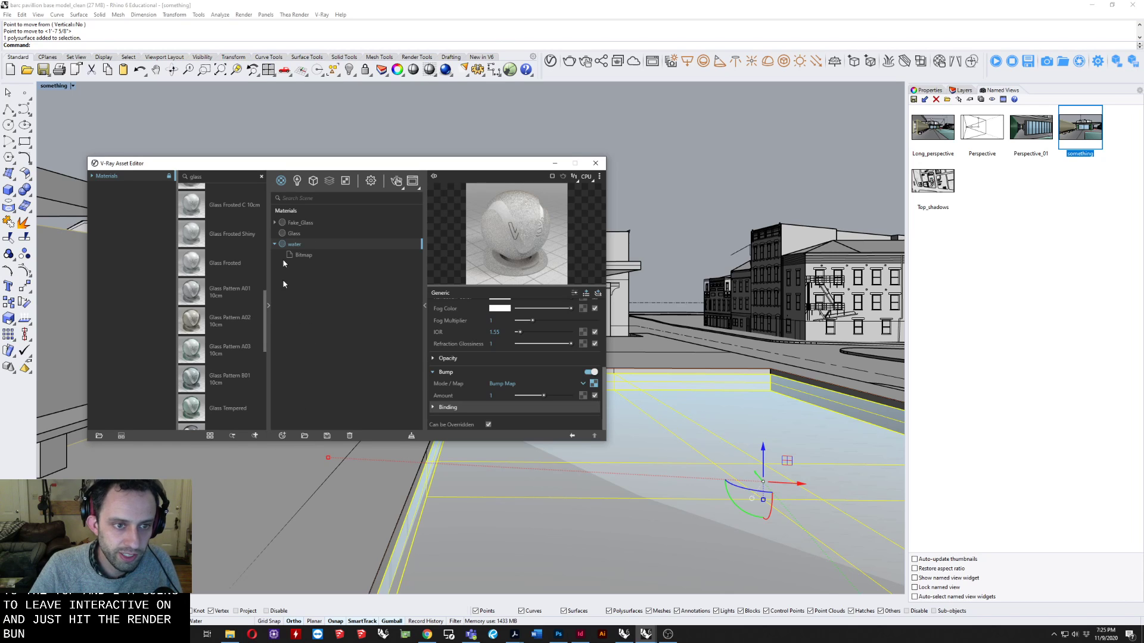
Create a new Generic V-Ray material and rename it tile.
click(281, 436)
mouse_move(304, 413)
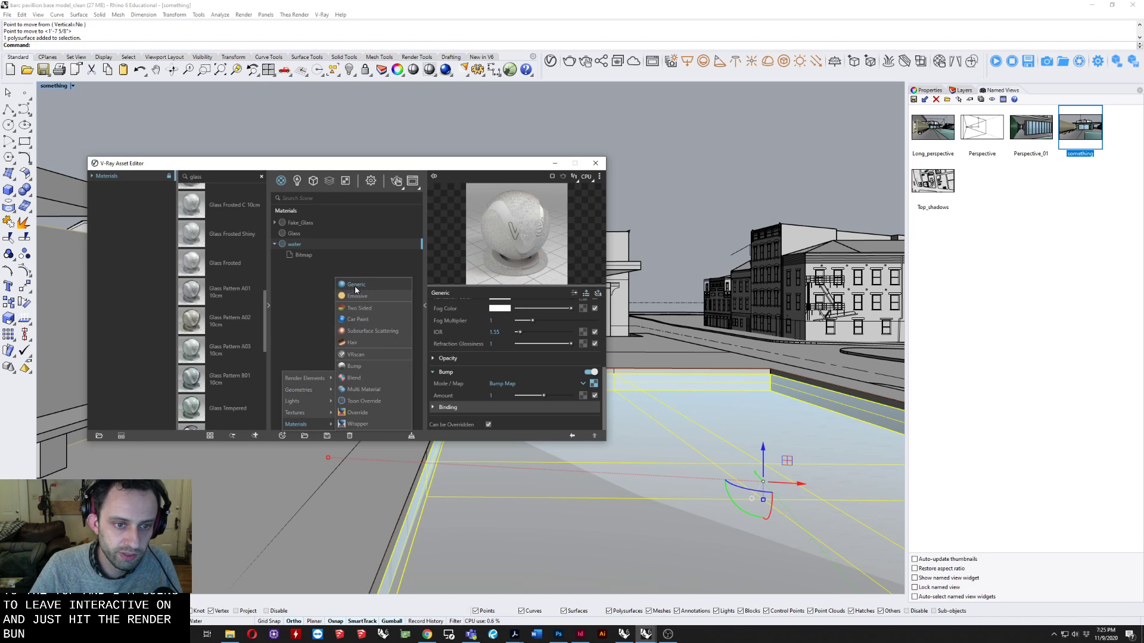
click(355, 286)
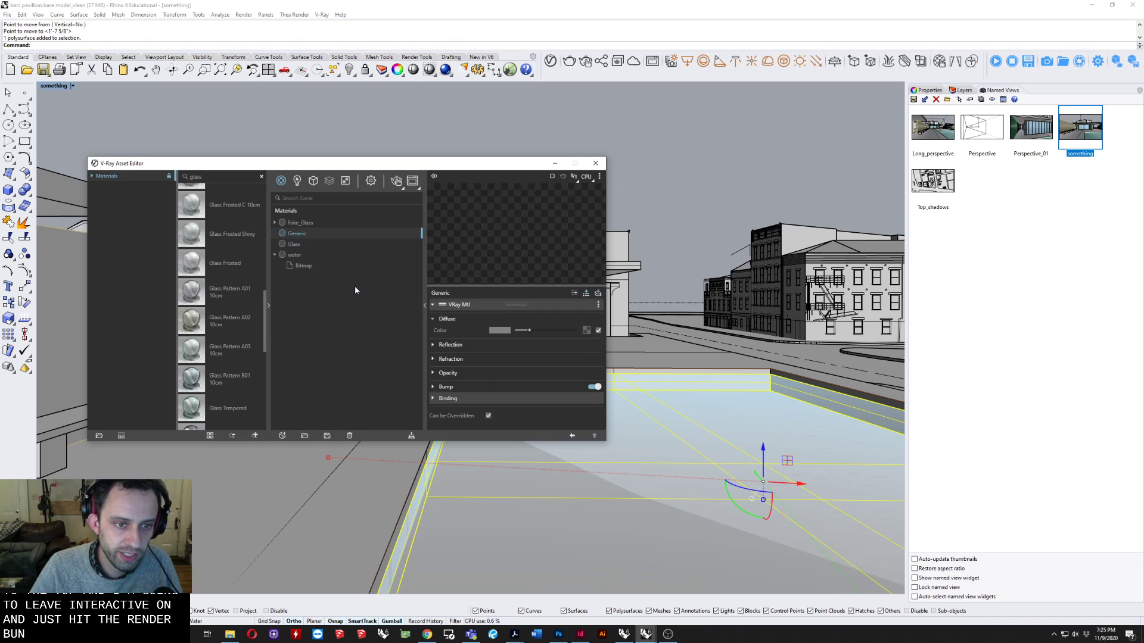
right_click(298, 237)
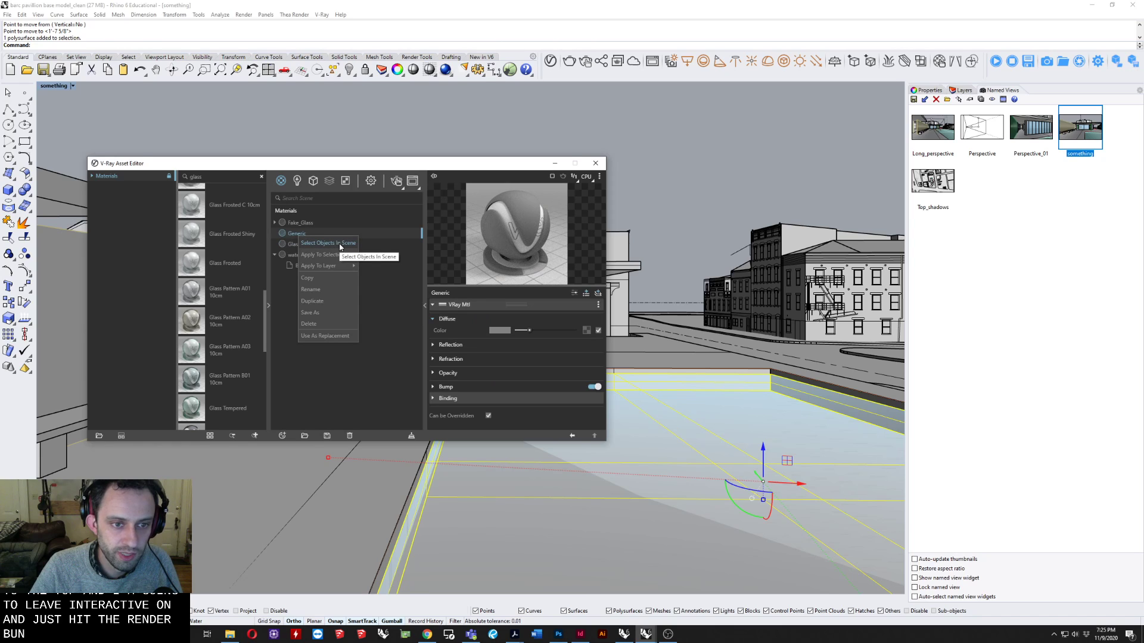
click(312, 290)
key(BackSpace)
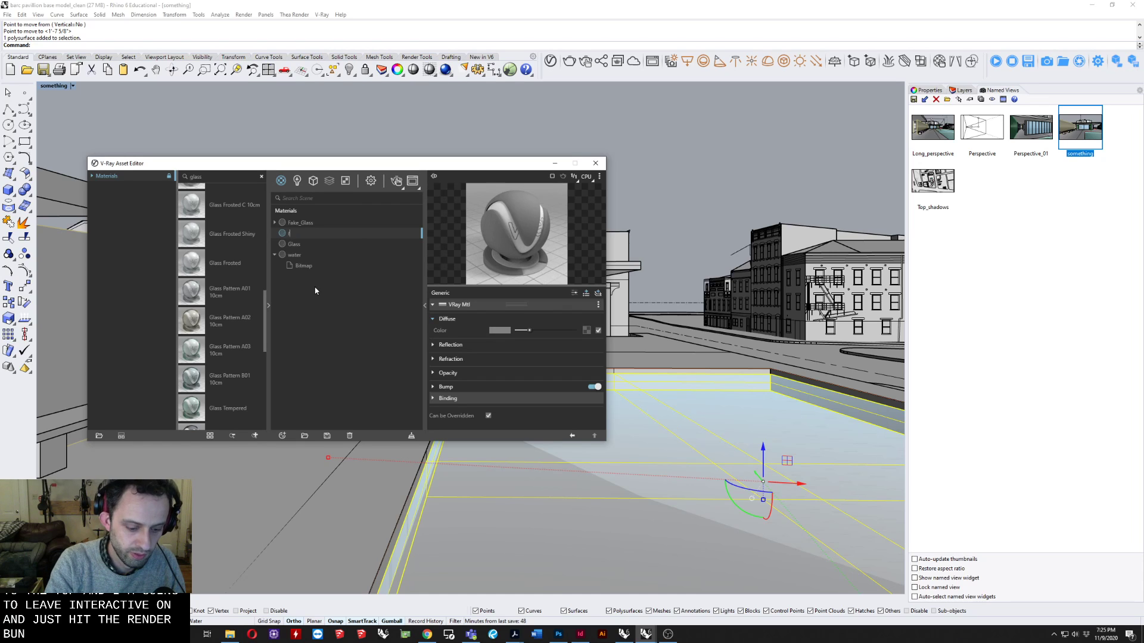
text(tile)
key(Return)
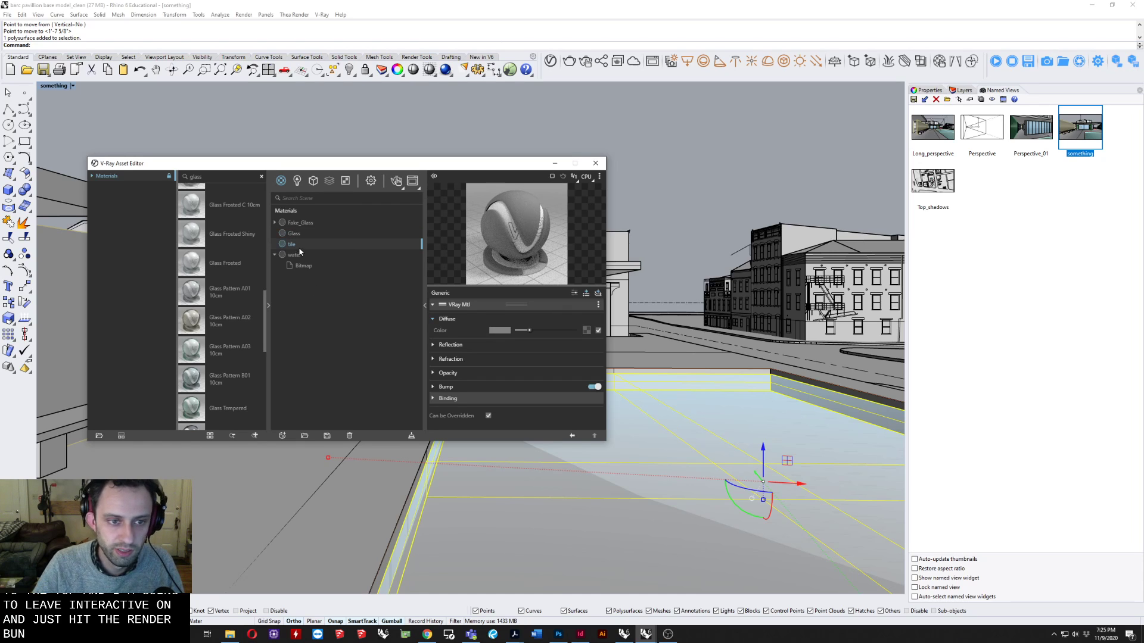
Apply the tile material to the Base sublayer of the travertine walls.
right_click(301, 245)
mouse_move(345, 277)
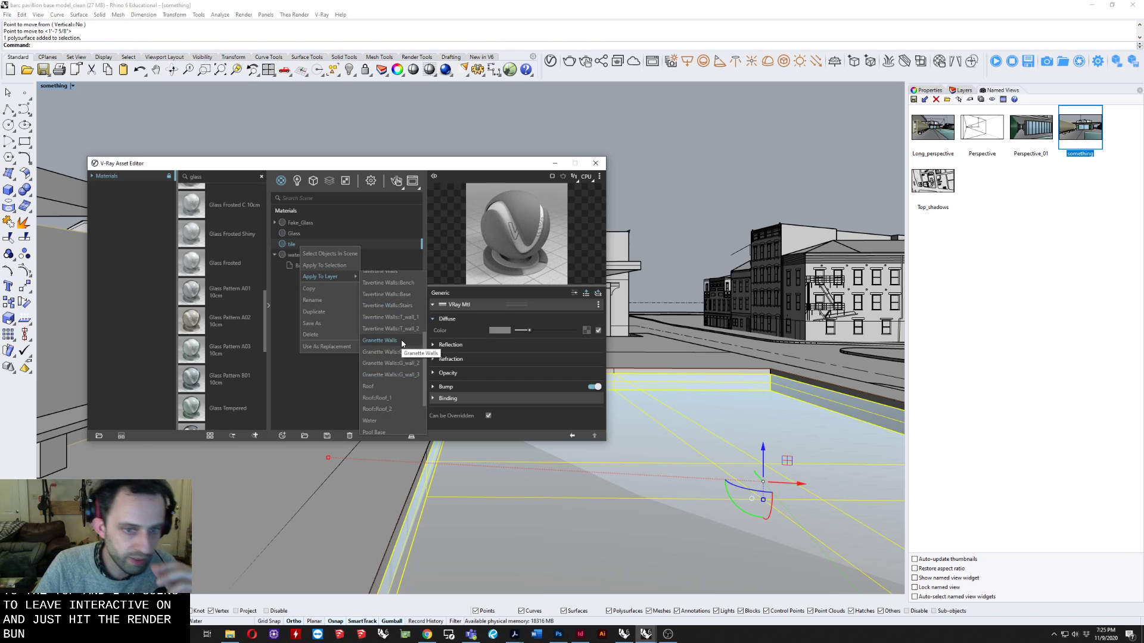
click(398, 298)
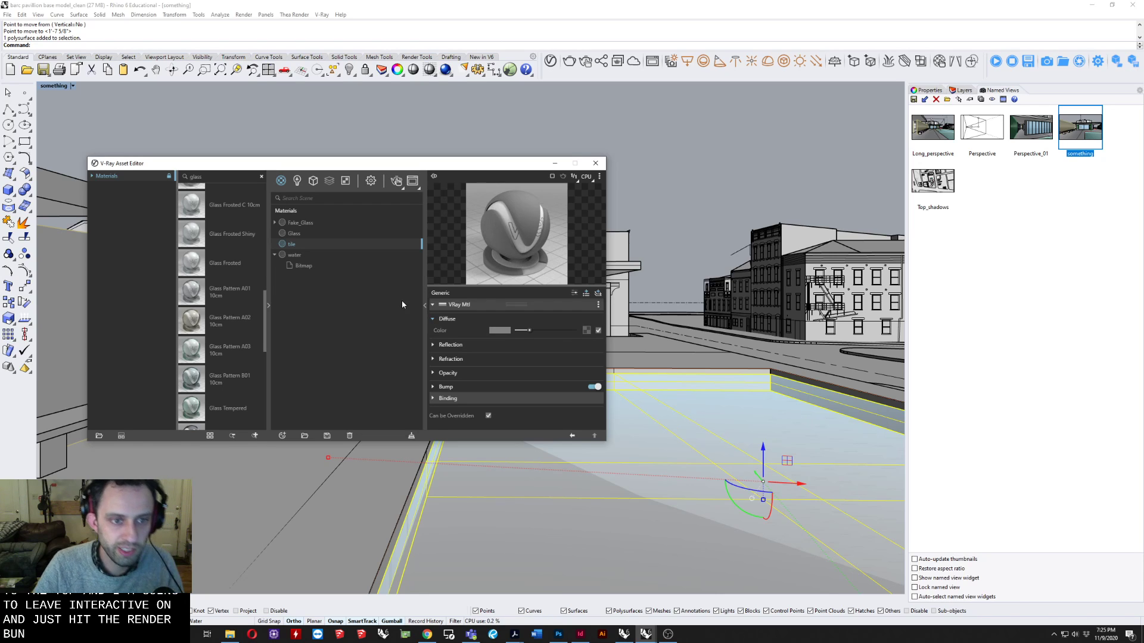
Load Tile_diffuse from the Textures folder as a Bitmap texture for the tile material's diffuse color.
click(587, 331)
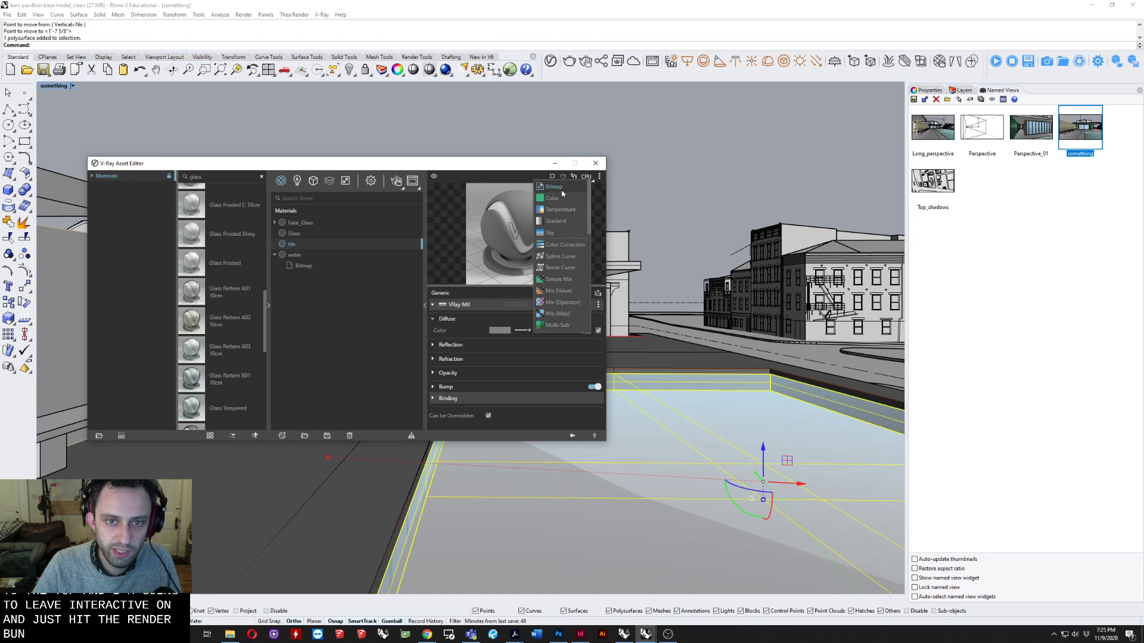
click(554, 186)
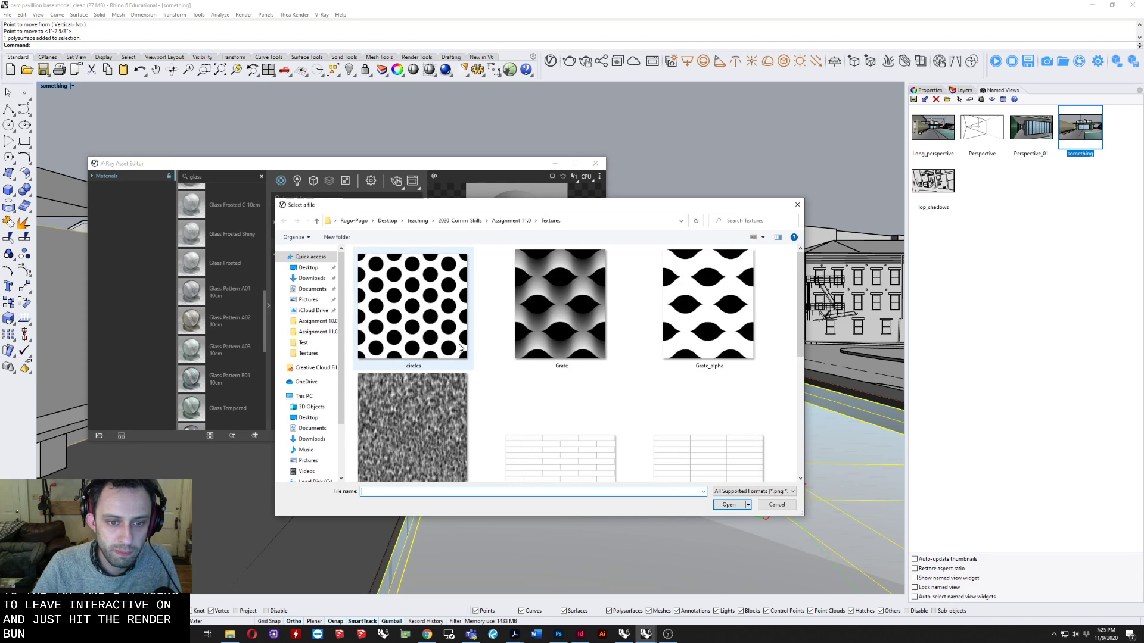
scroll(592, 413, down, 5)
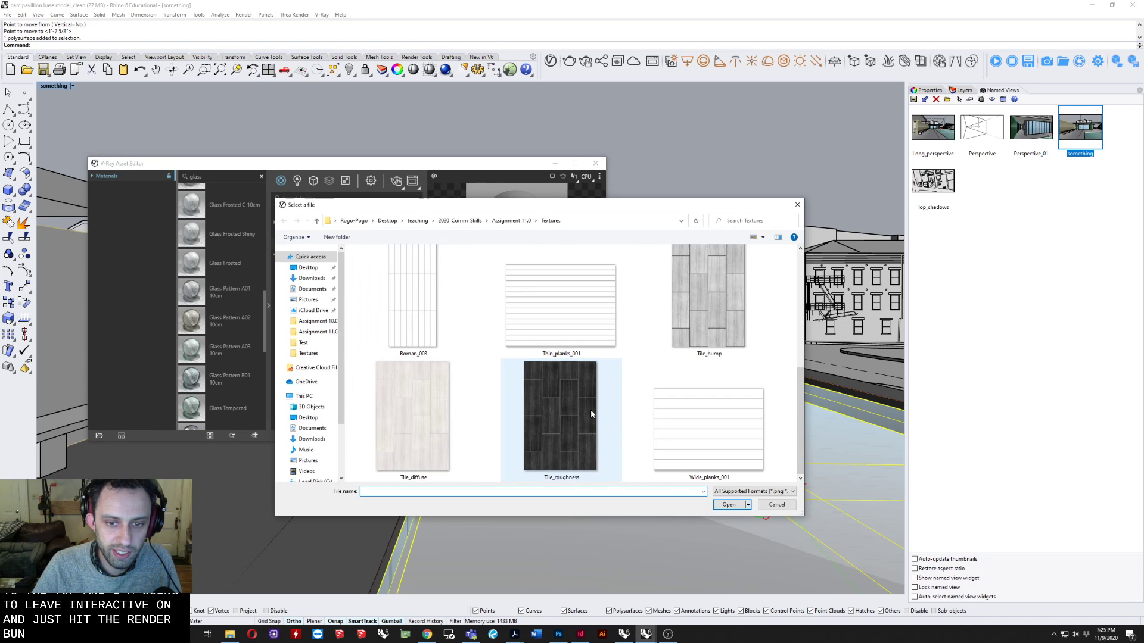
click(408, 385)
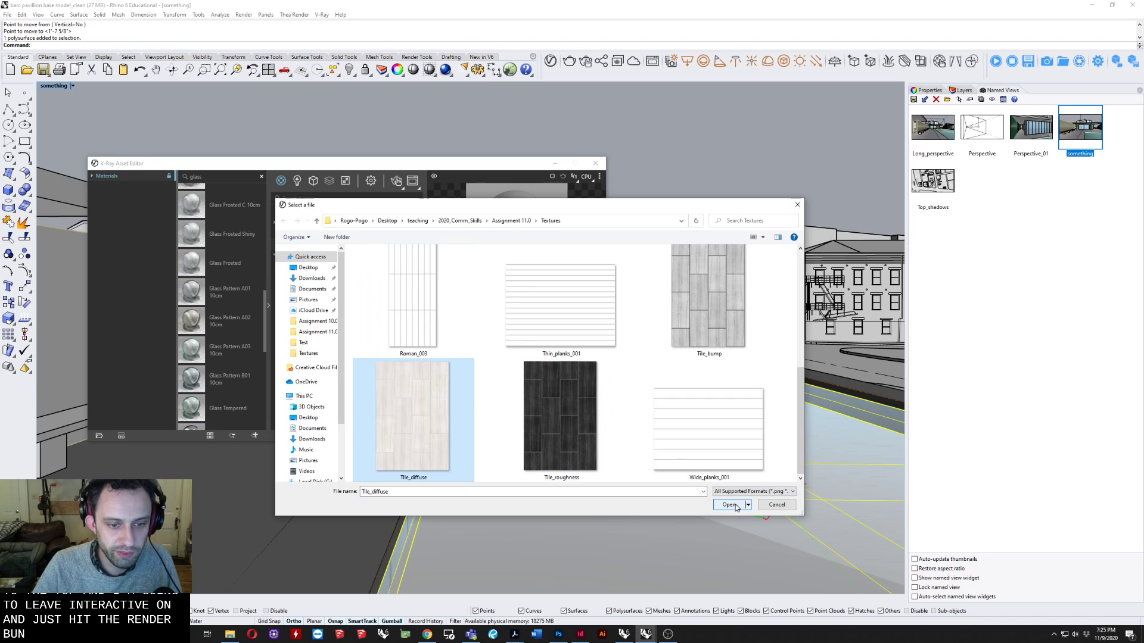
click(729, 504)
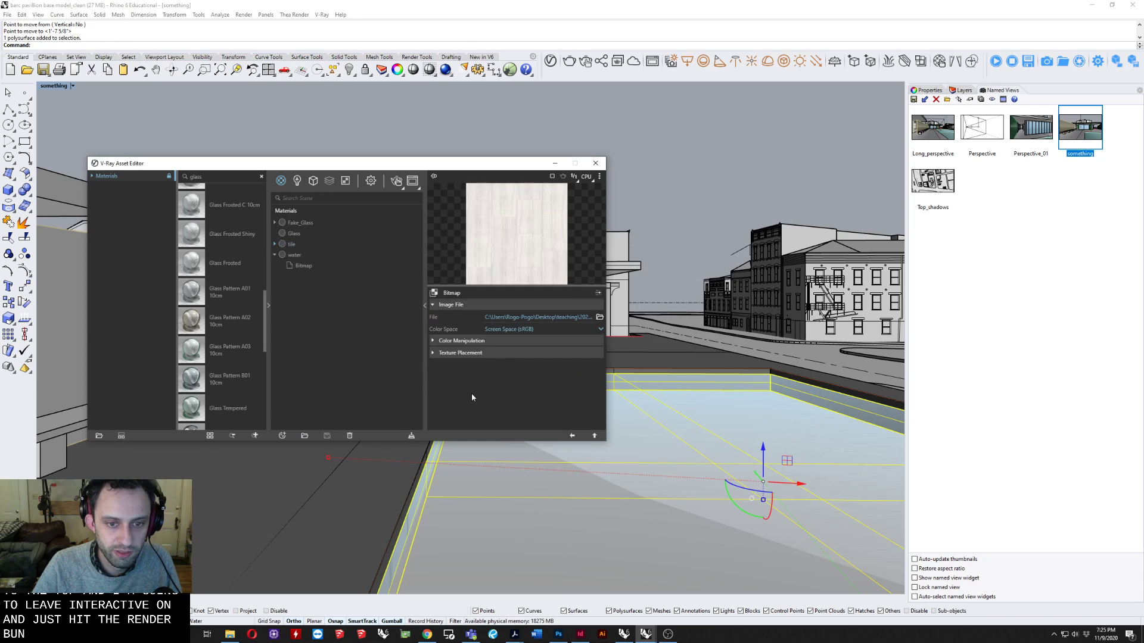
Select the pavilion's base polysurface around the pool and close the V-Ray Asset Editor.
drag(429, 163, 486, 127)
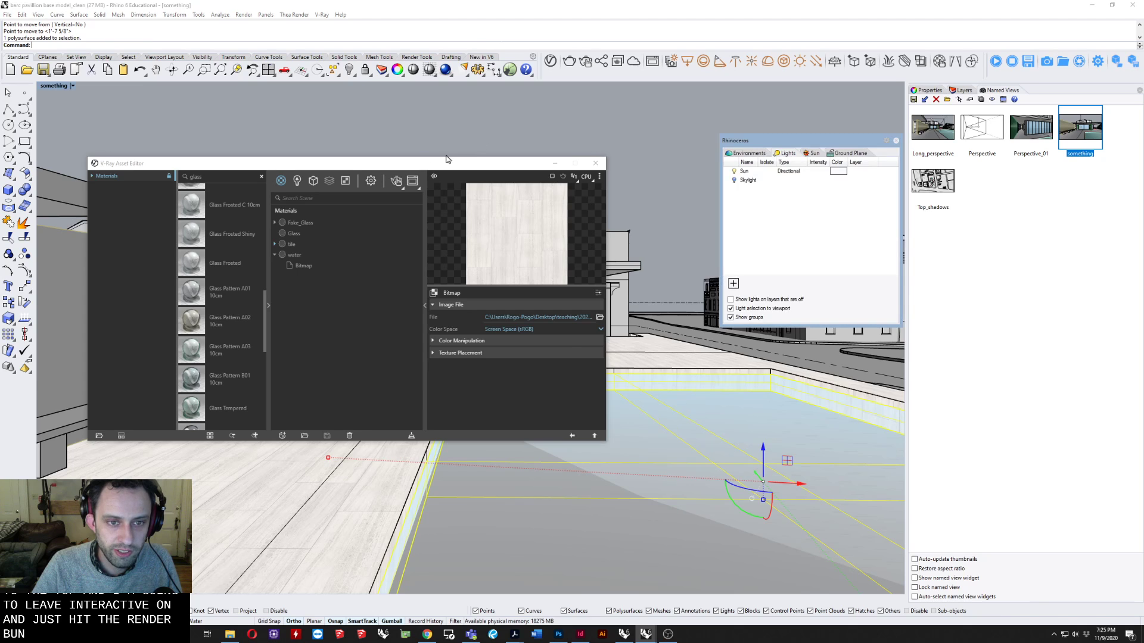
key(Caps_Lock)
shift+right_drag(290, 481, 341, 434)
scroll(382, 485, down, 10)
click(348, 433)
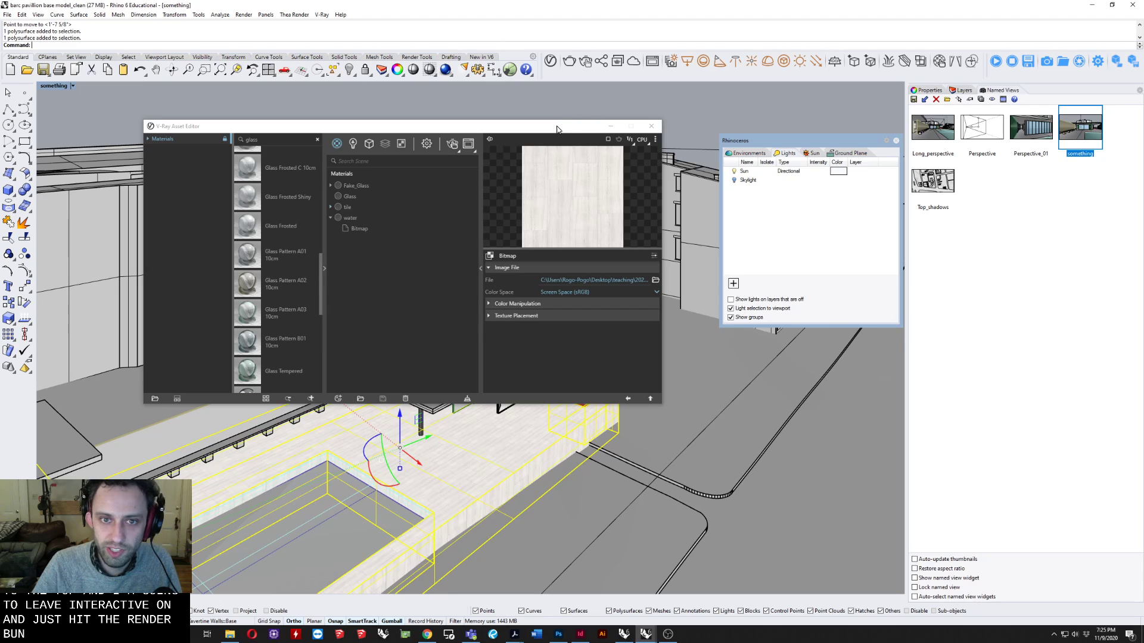
drag(557, 129, 632, 115)
click(726, 110)
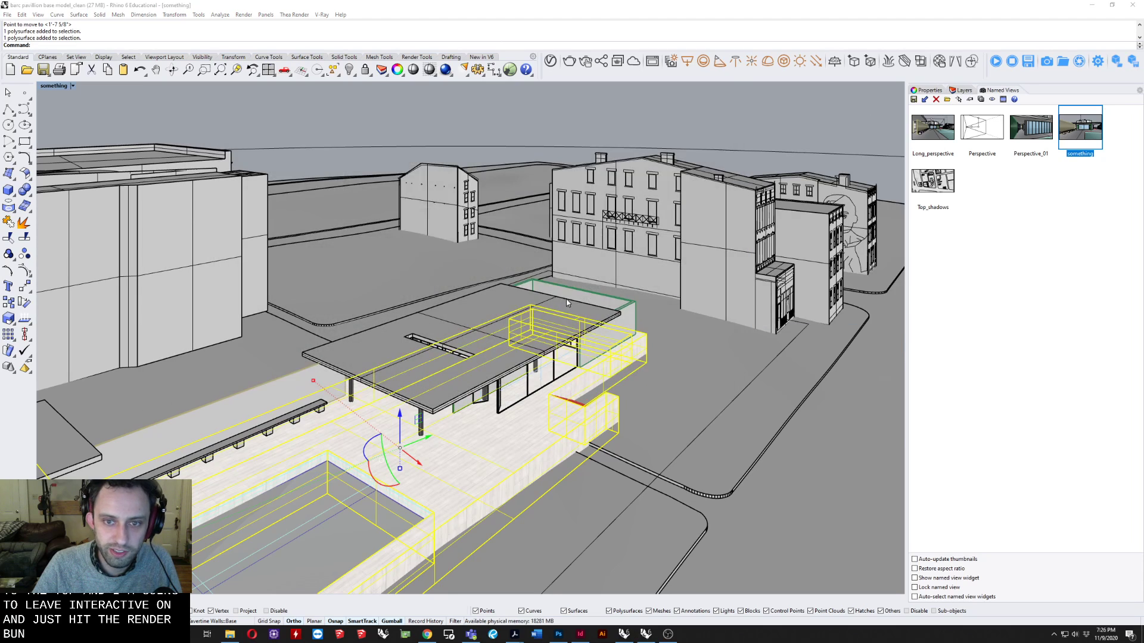
Open the texture mapping properties of the selected pavilion base.
right_drag(567, 303, 524, 325)
shift+right_drag(360, 406, 463, 305)
scroll(423, 431, up, 5)
right_drag(513, 388, 365, 360)
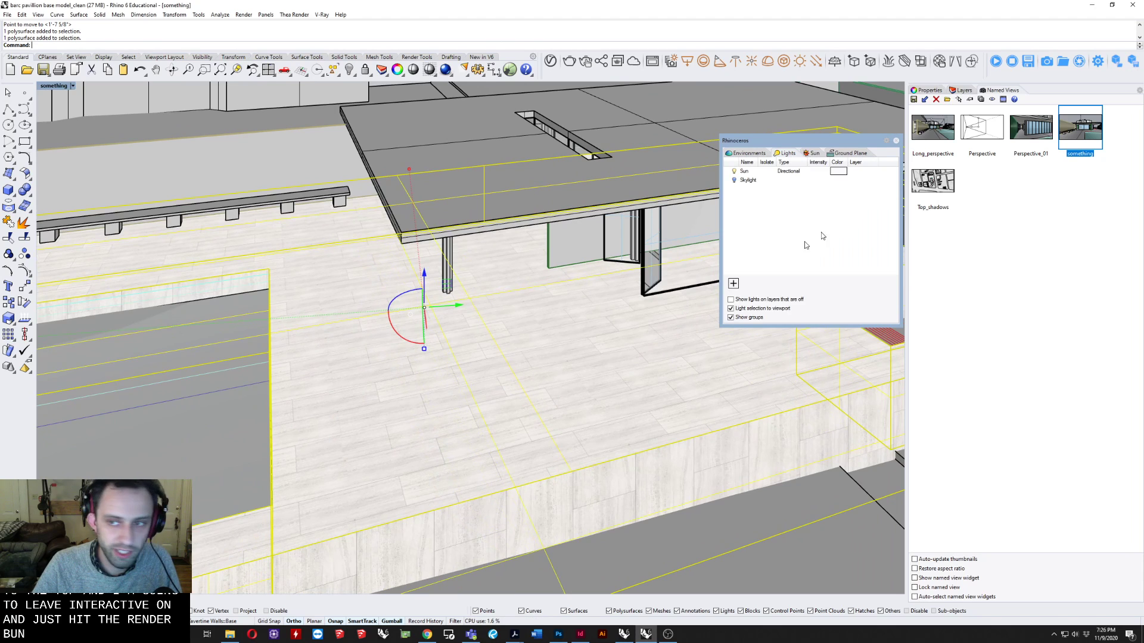
click(926, 90)
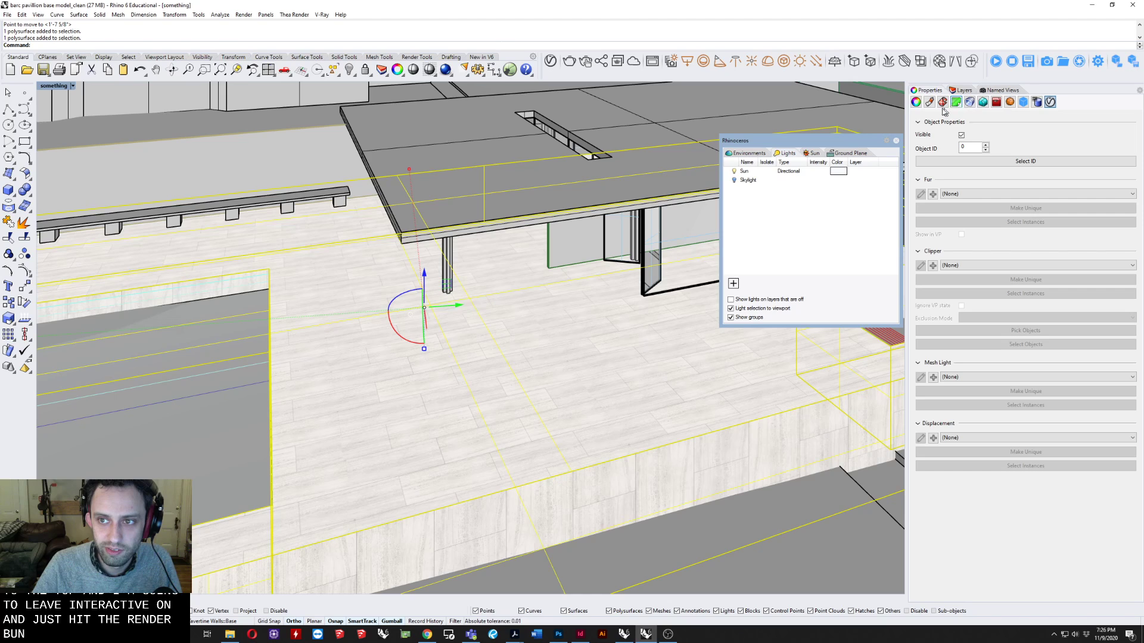
click(916, 102)
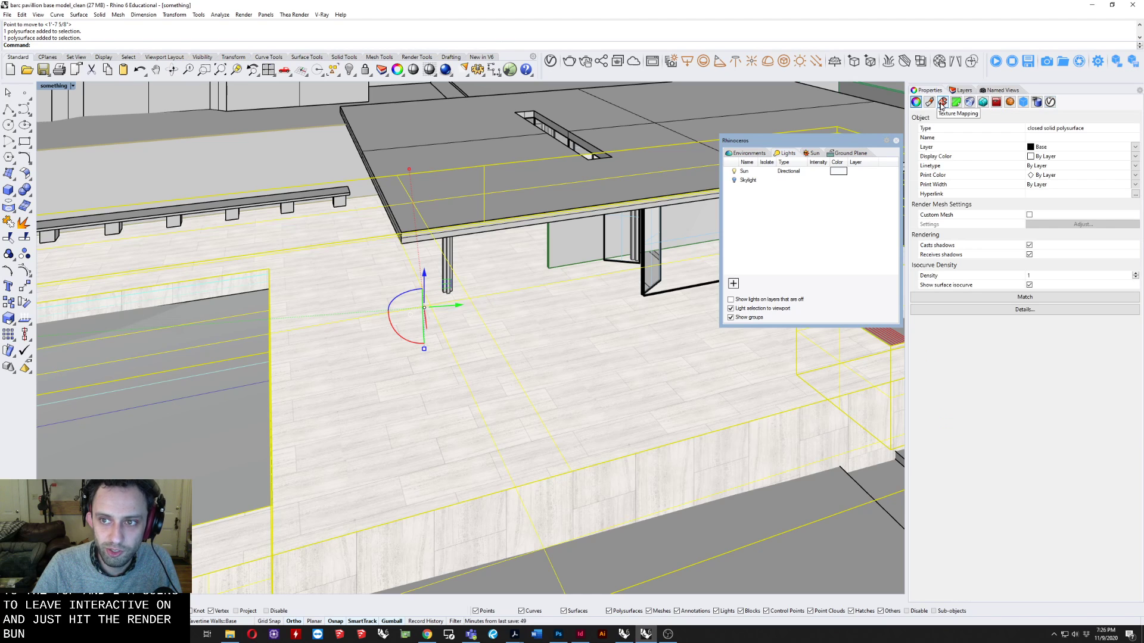
click(942, 102)
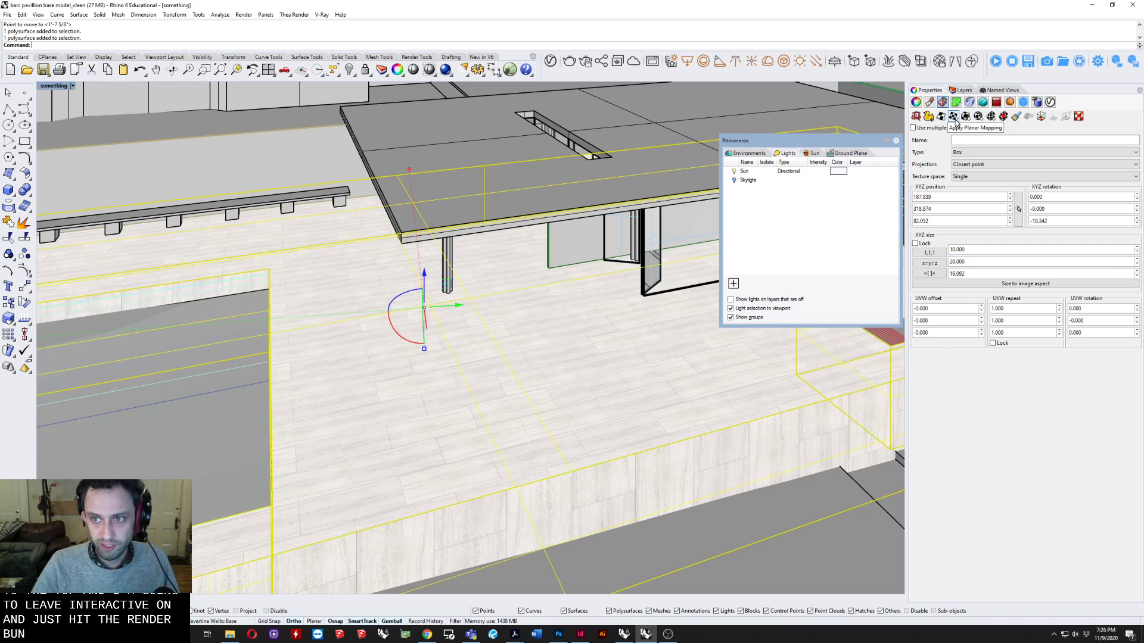
click(968, 118)
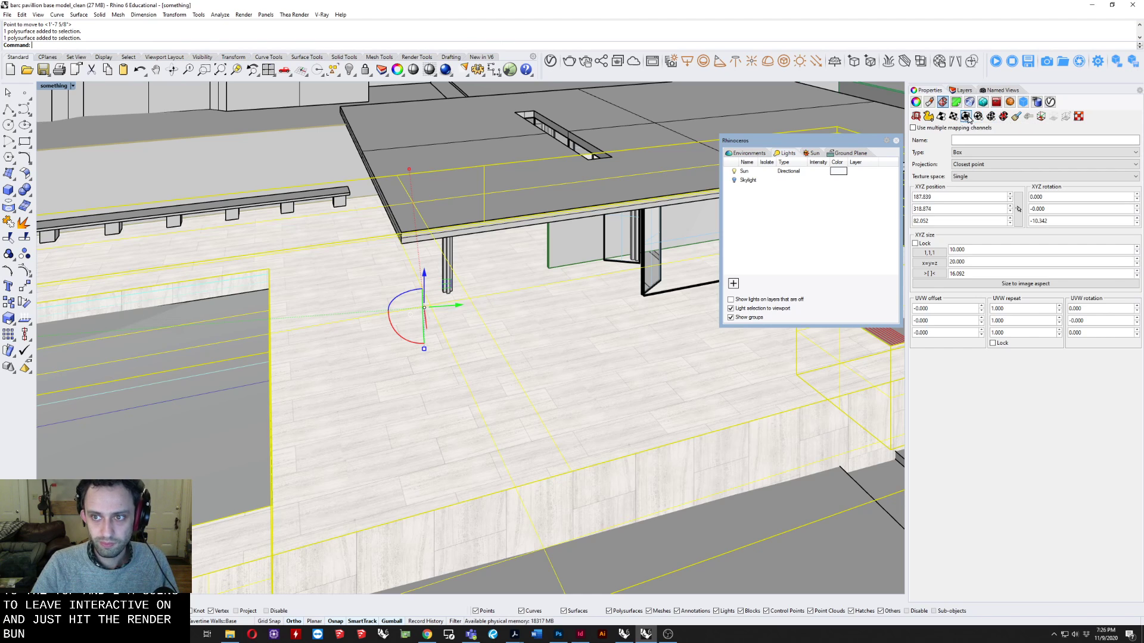
right_drag(288, 375, 429, 332)
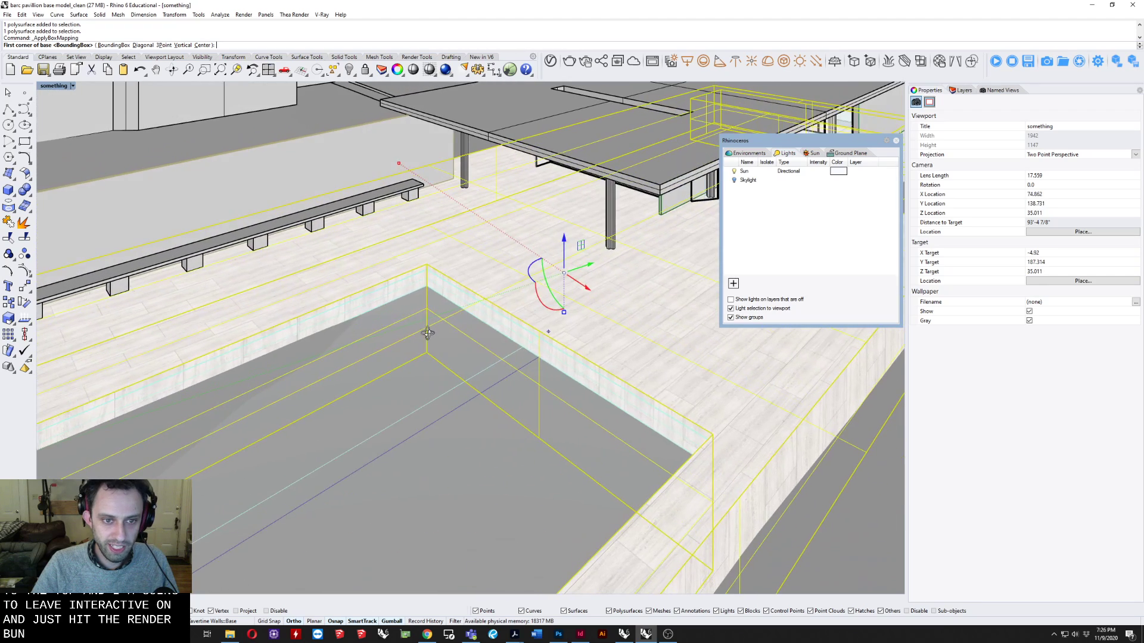
scroll(483, 301, up, 2)
shift+right_drag(484, 300, 426, 301)
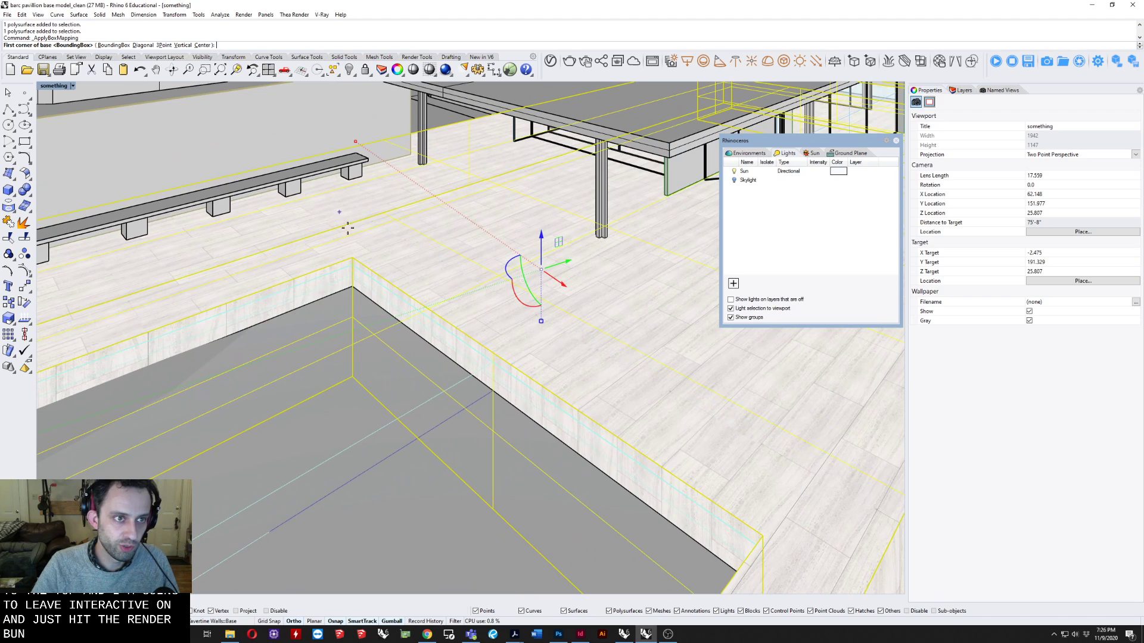
click(354, 258)
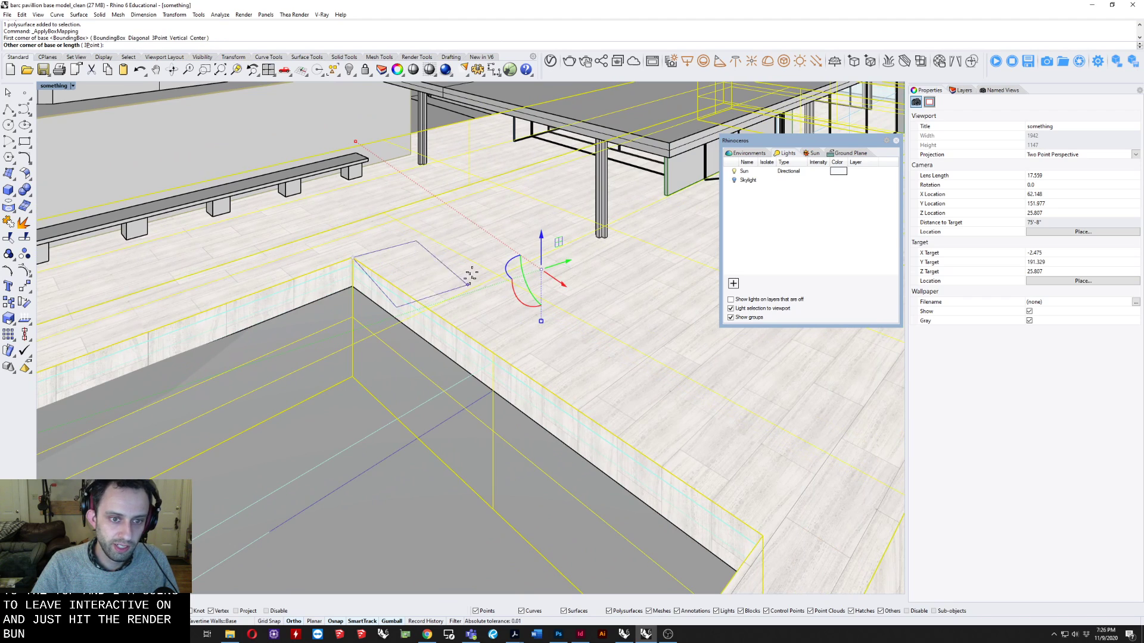
click(91, 45)
shift+right_drag(594, 421, 582, 417)
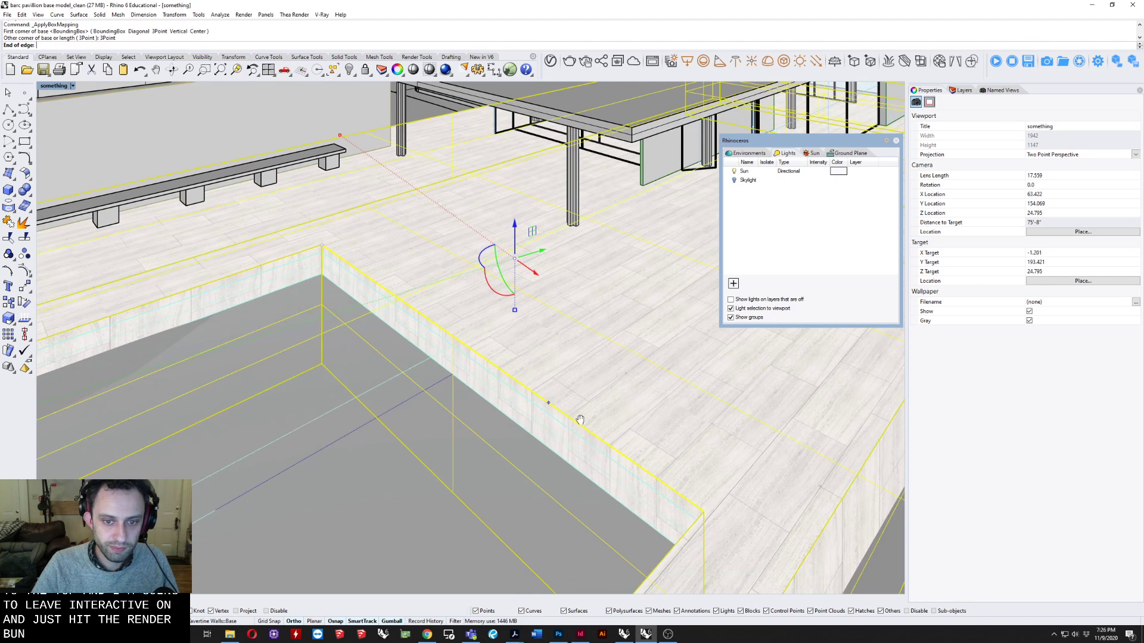
click(703, 511)
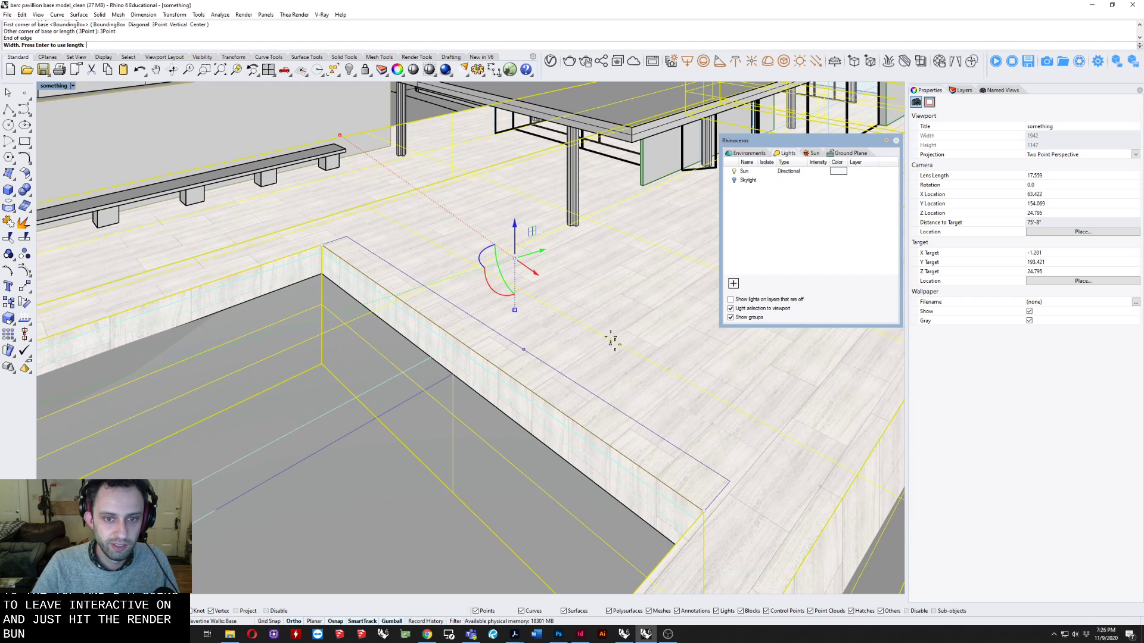
click(630, 297)
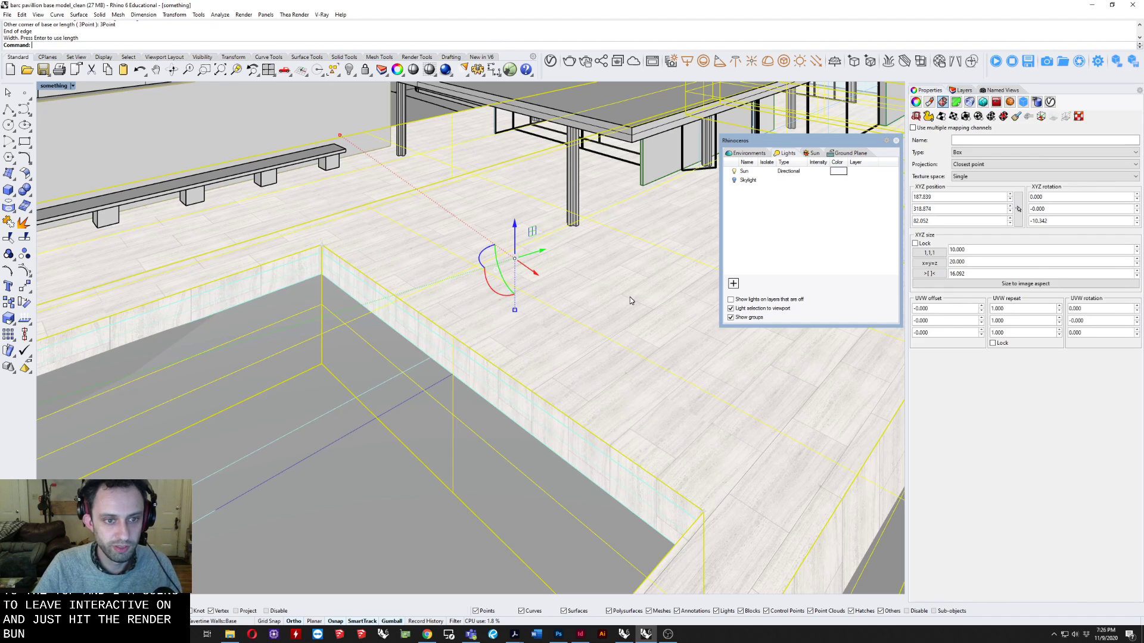
Apply a capped 3Point box mapping to the base from the pool's inner corner, with edge 8, width 12 and height 8.
key(Return)
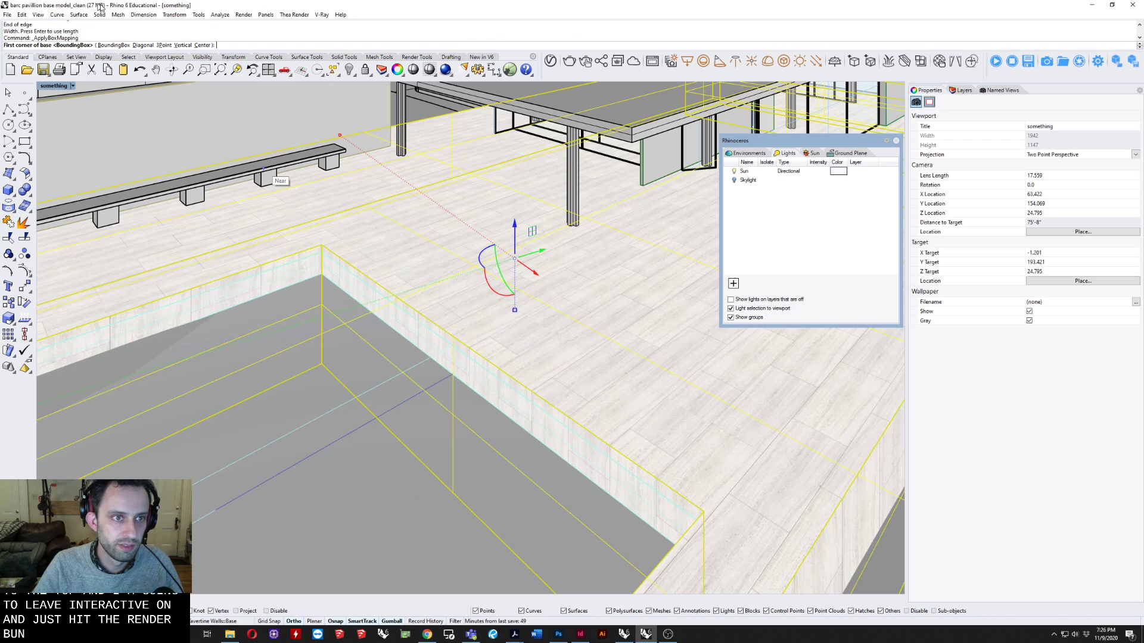
click(163, 45)
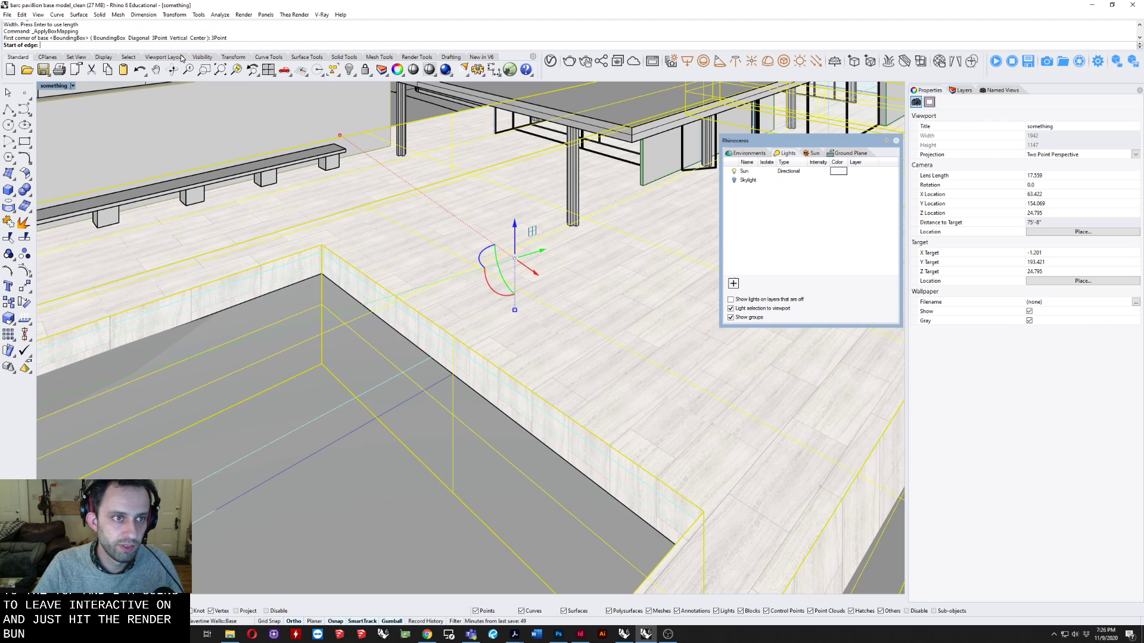
click(332, 247)
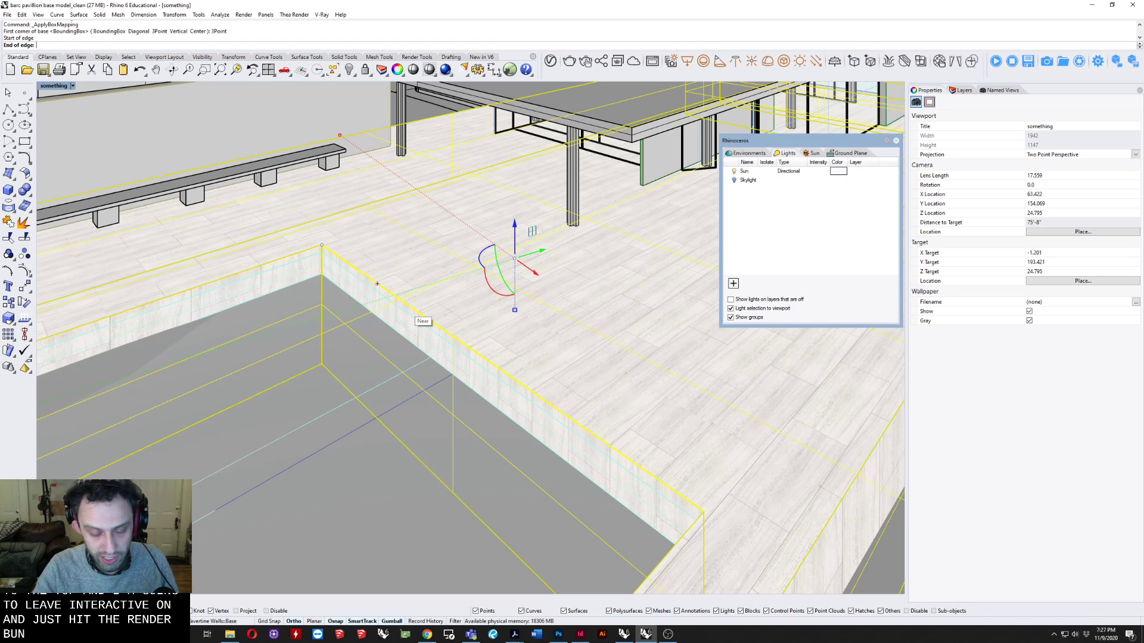
key(Return)
click(405, 307)
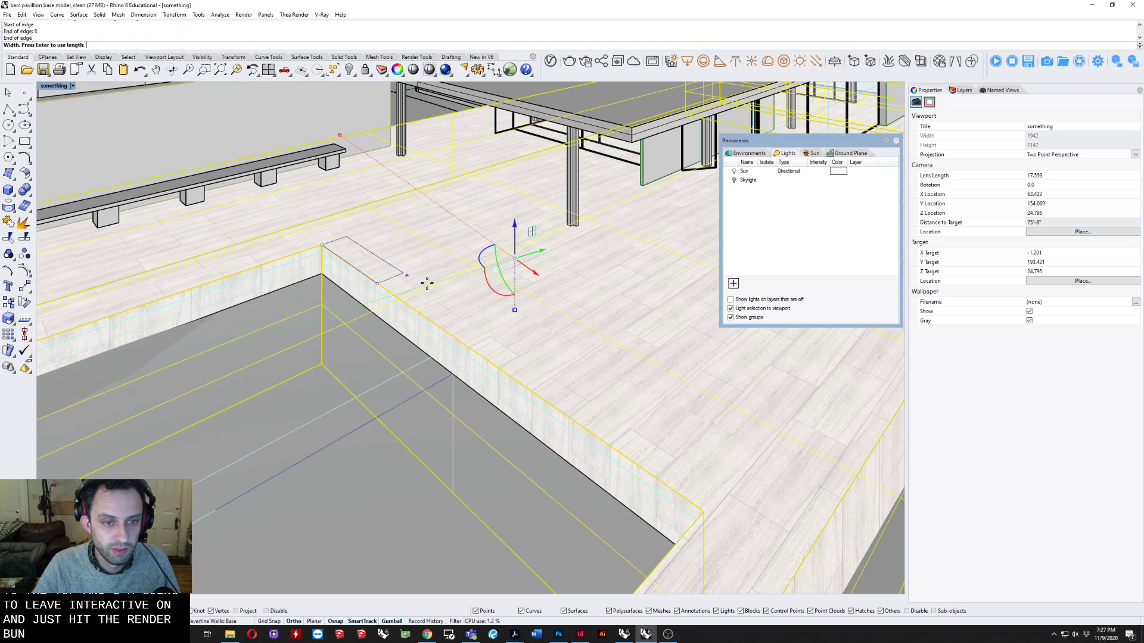
key(Return)
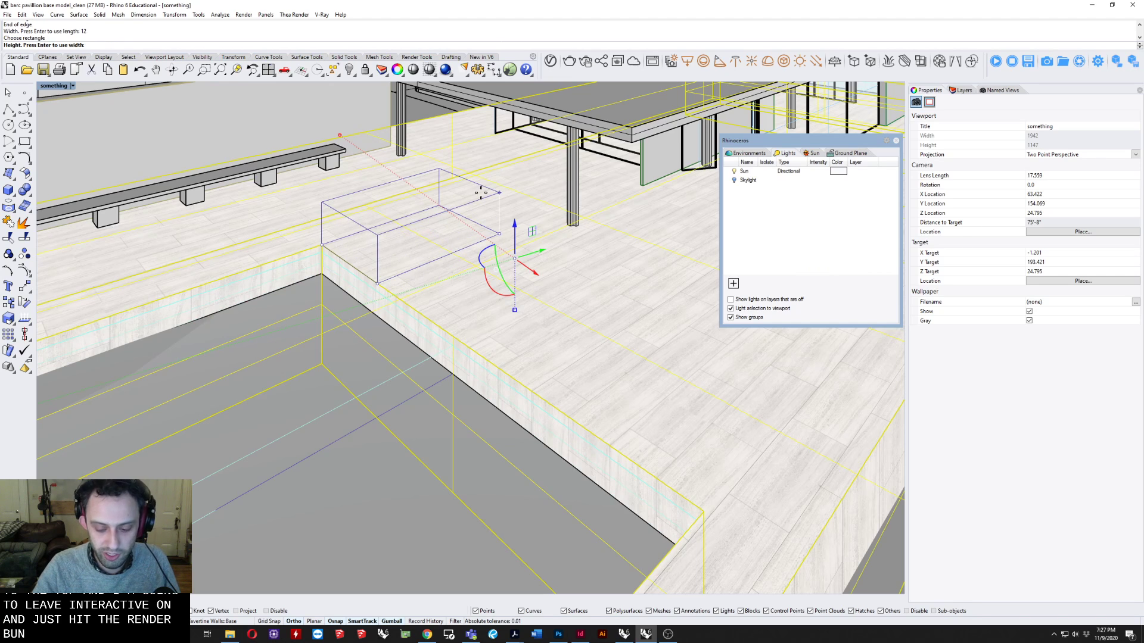
key(Return)
key(Return)
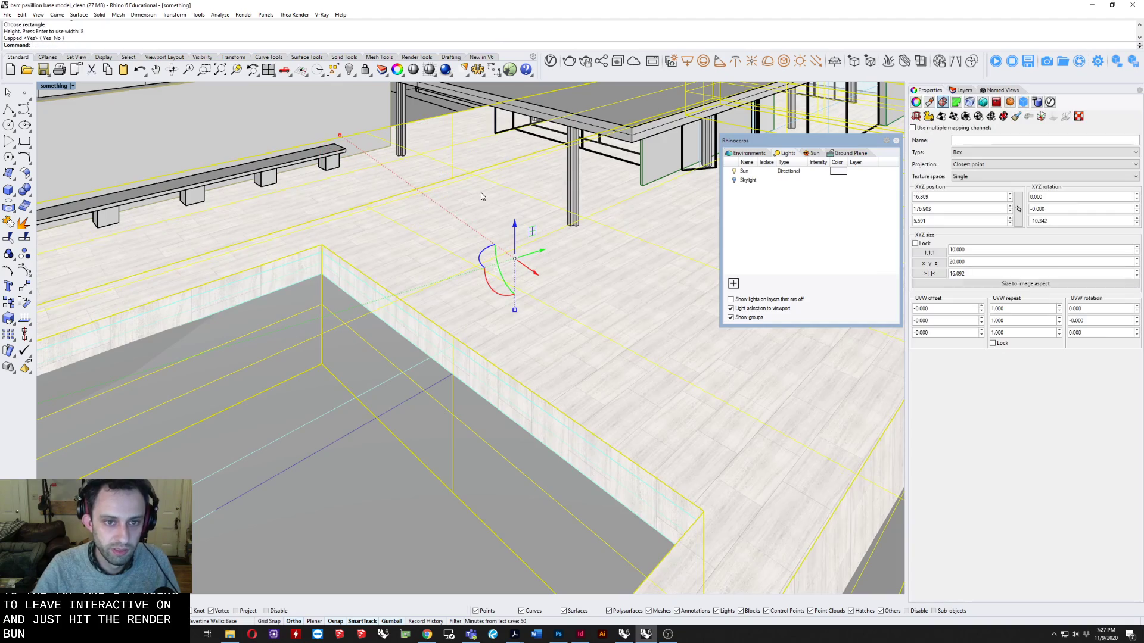
right_drag(488, 192, 338, 229)
scroll(408, 343, up, 7)
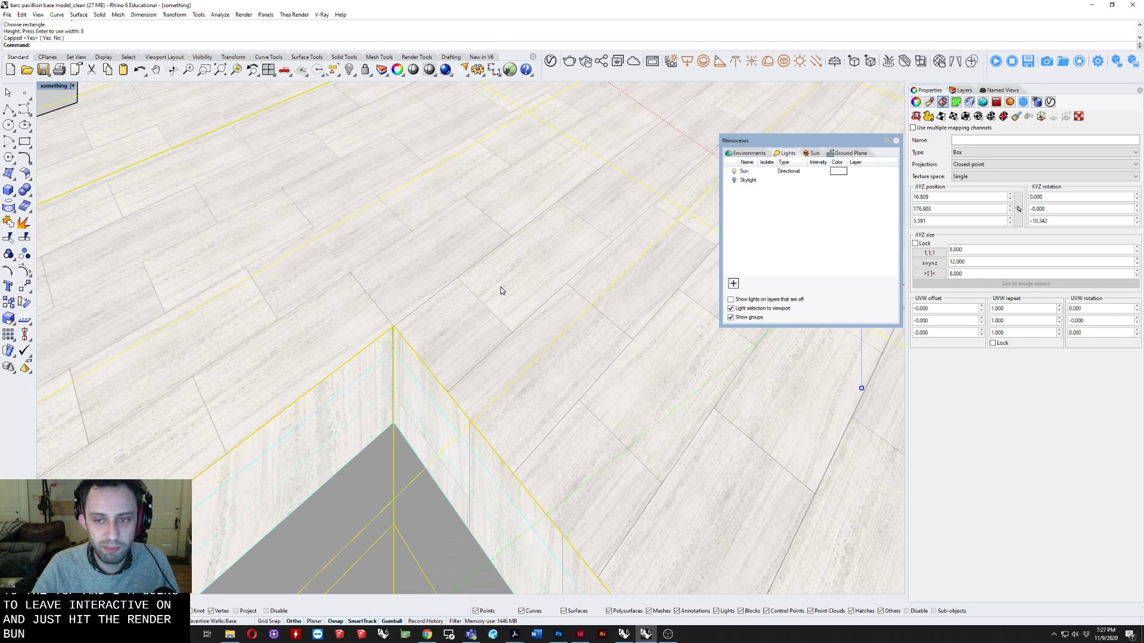
mouse_move(474, 250)
right_down()
mouse_move(487, 247)
mouse_move(472, 249)
right_up()
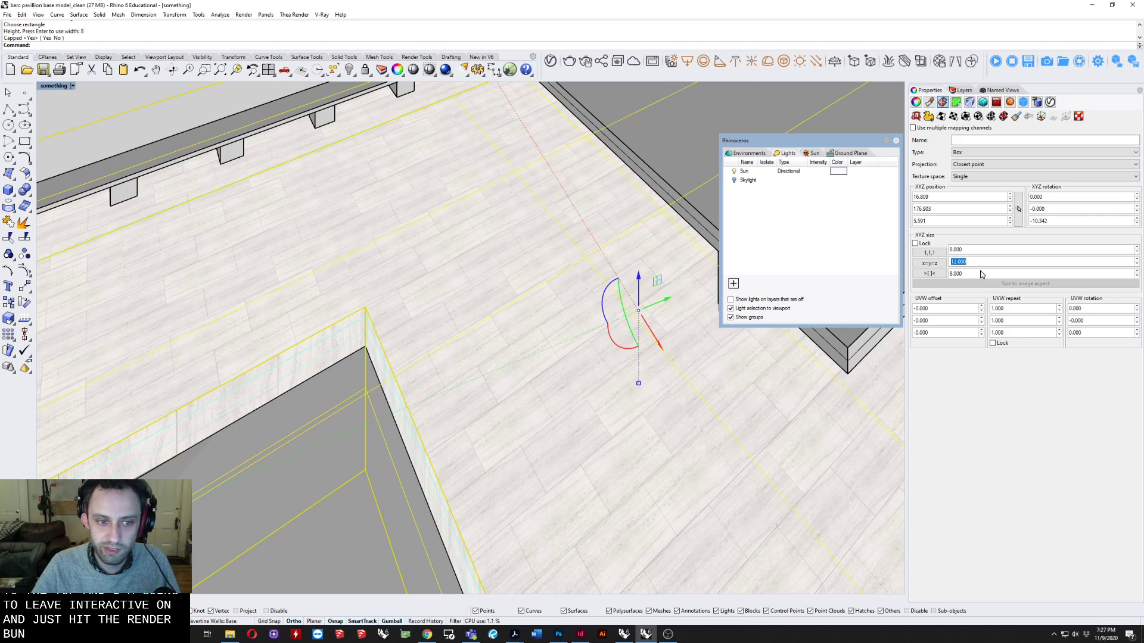
right_drag(685, 357, 532, 284)
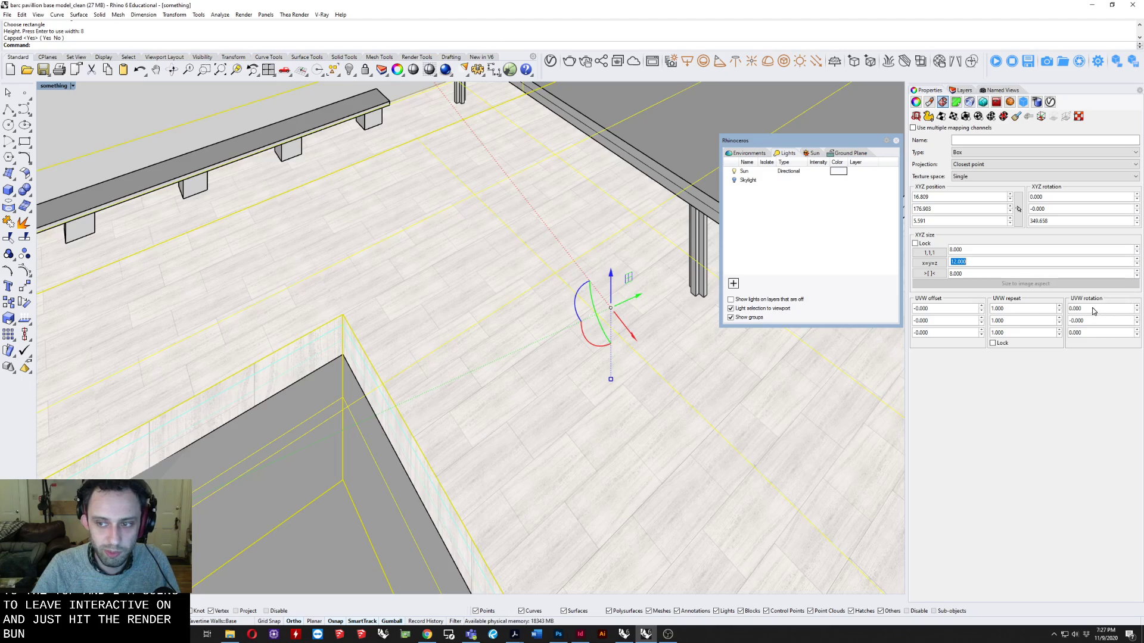
Preview the tiled floor and glazed pavilion at eye level in V-Ray Interactive display mode, and return the viewport to Shaded.
scroll(521, 436, down, 6)
right_drag(521, 436, 570, 297)
scroll(469, 314, up, 5)
scroll(509, 292, down, 8)
click(691, 111)
scroll(521, 362, up, 6)
right_drag(521, 362, 560, 371)
click(58, 85)
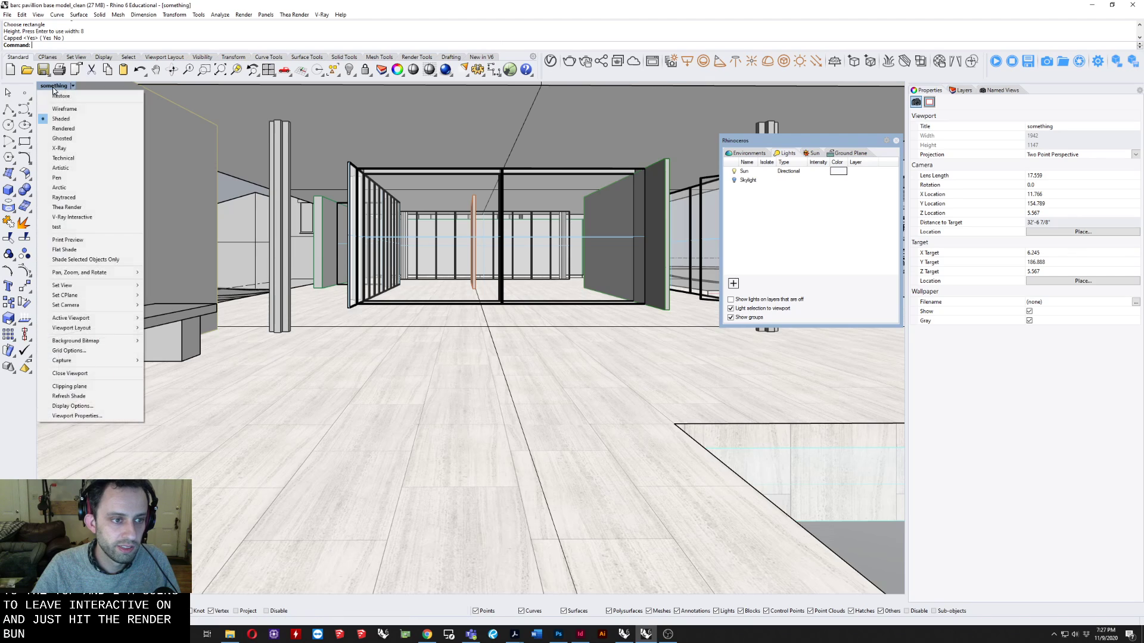
click(81, 218)
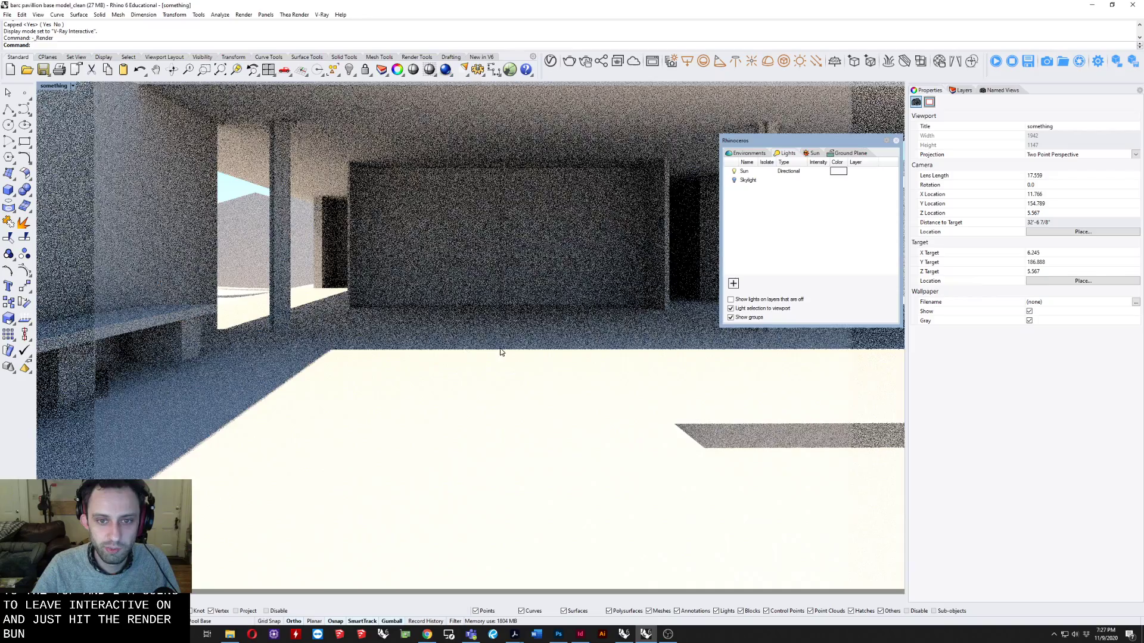
scroll(505, 351, down, 2)
shift+right_drag(507, 351, 543, 342)
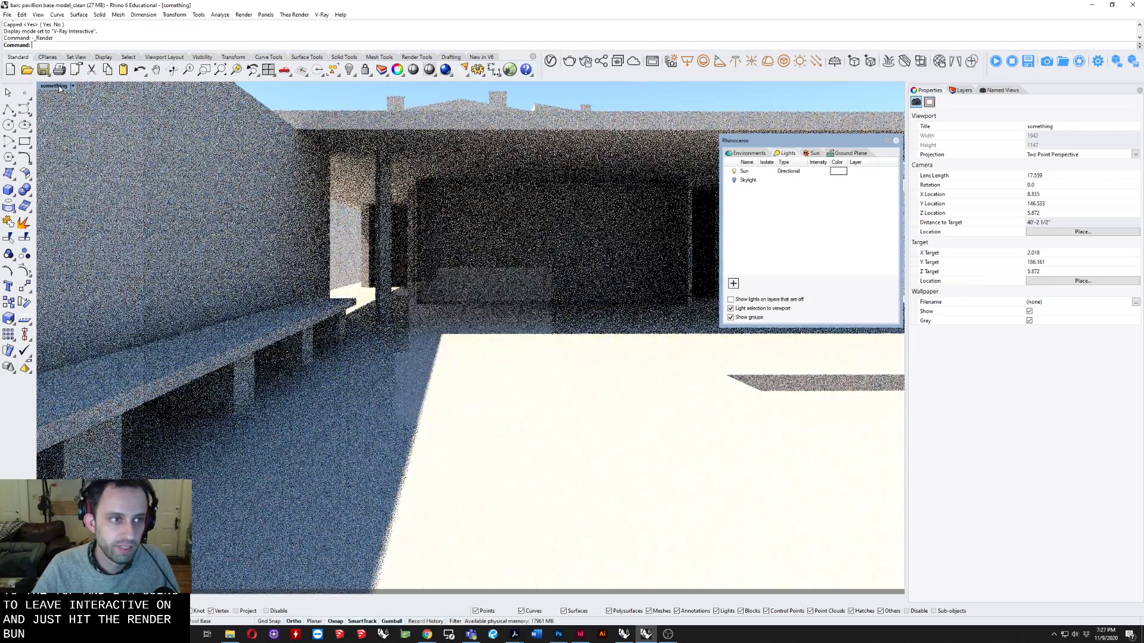
click(58, 86)
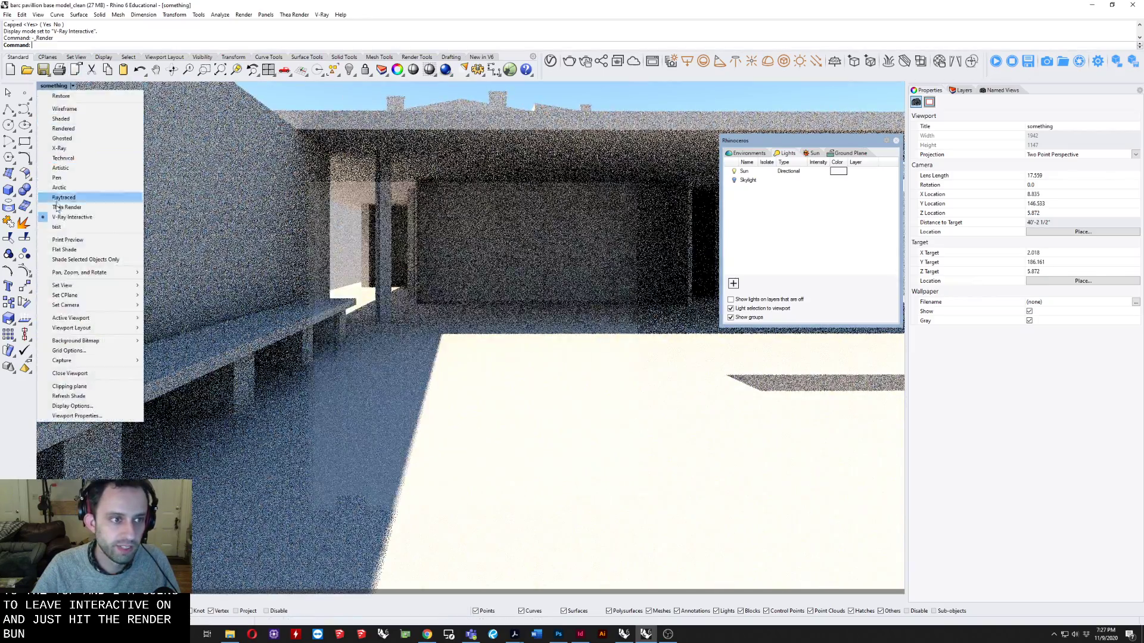
click(61, 118)
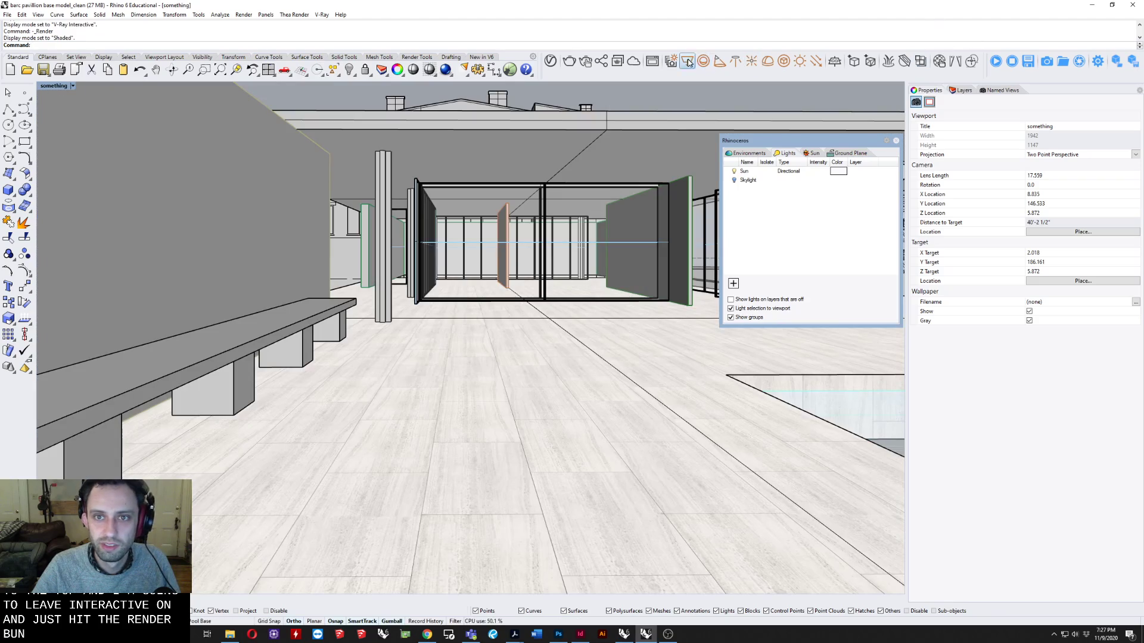
Turn off Material Override in the V-Ray render settings.
click(552, 62)
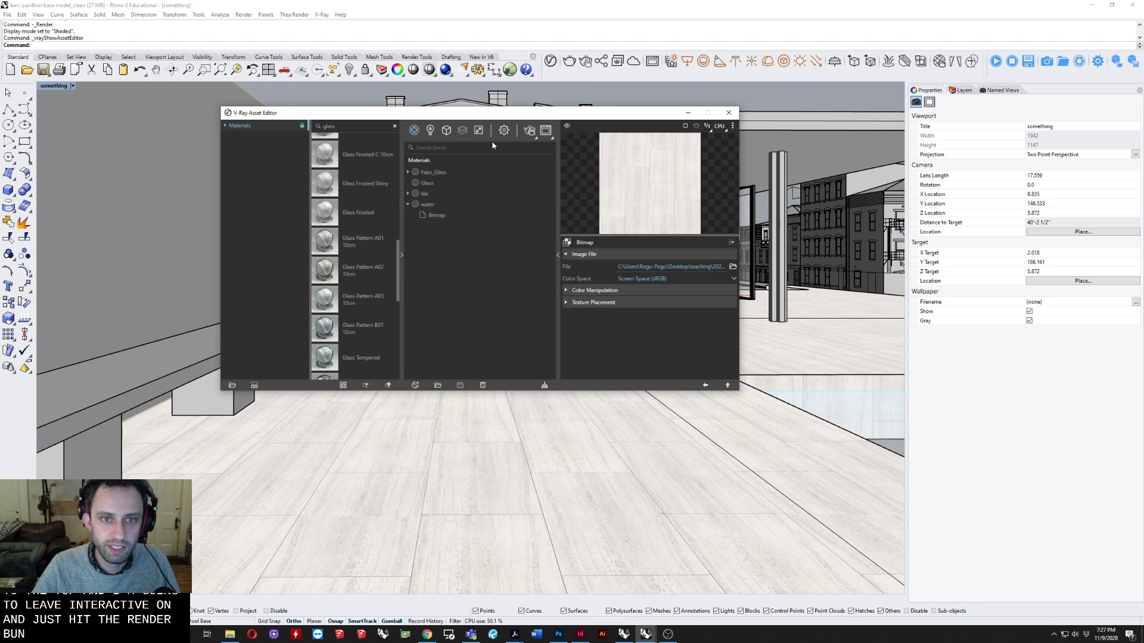
click(504, 131)
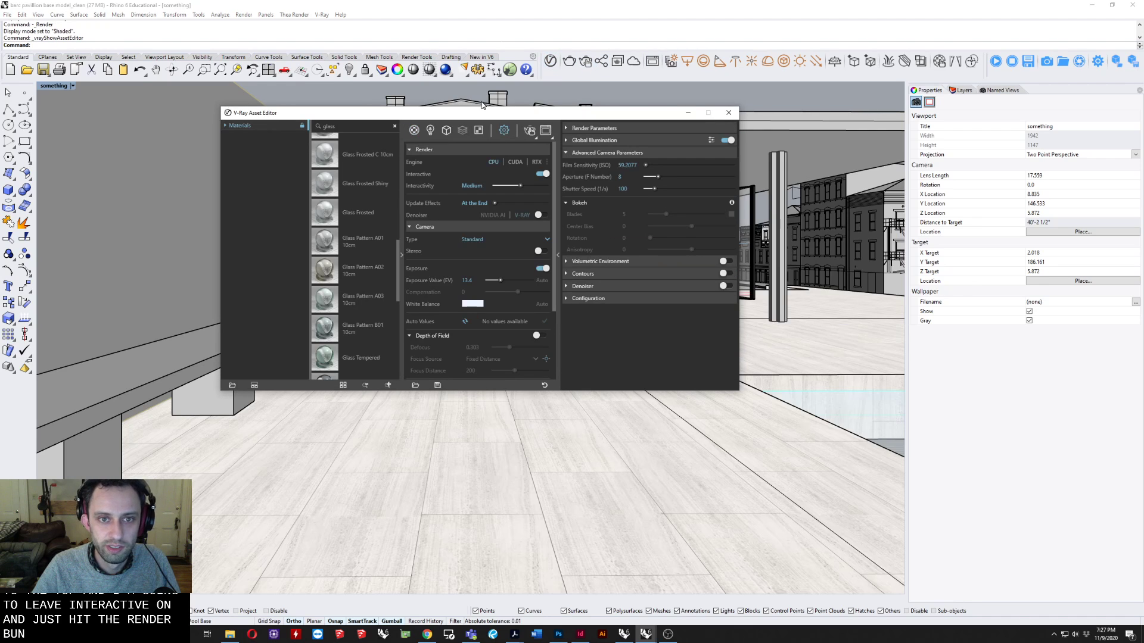
drag(480, 112, 412, 88)
click(356, 125)
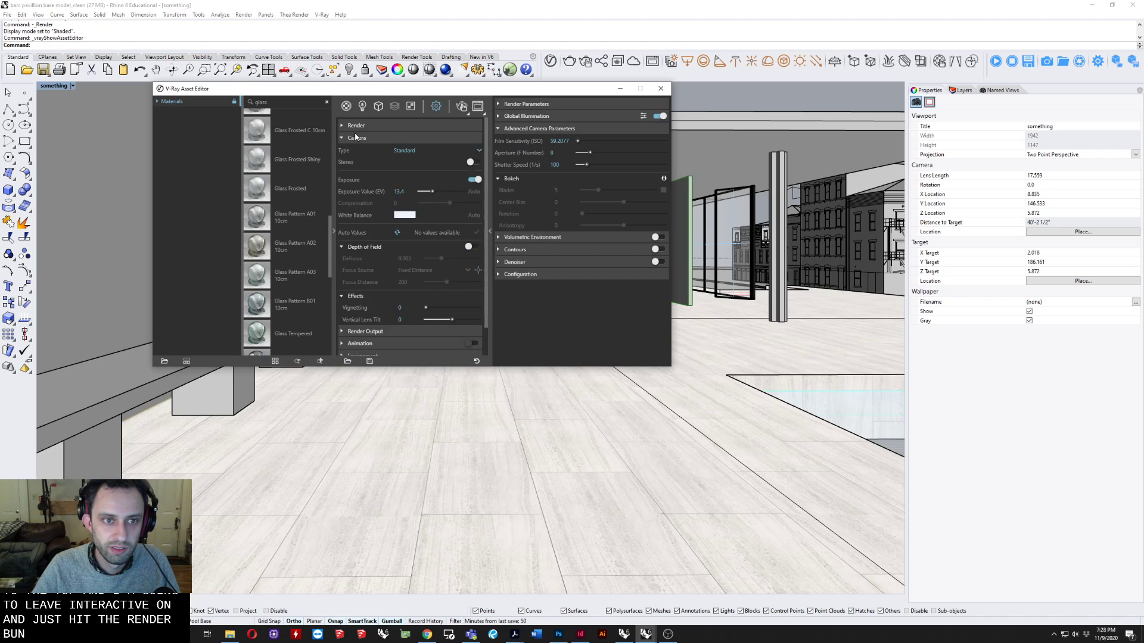
click(356, 137)
click(365, 187)
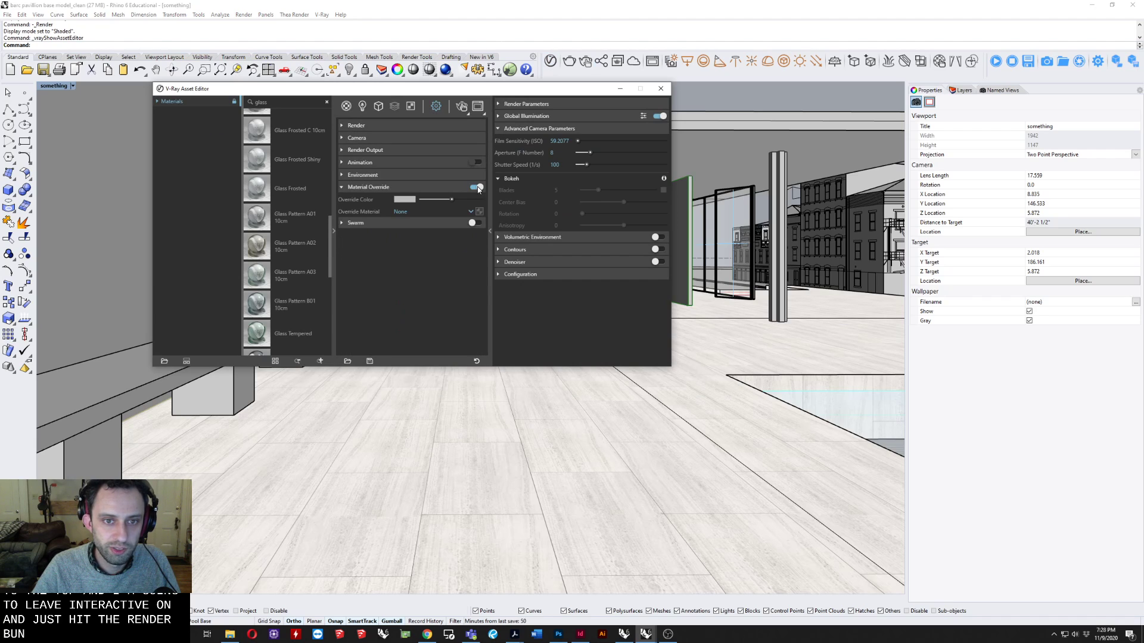
click(476, 188)
drag(551, 93, 557, 299)
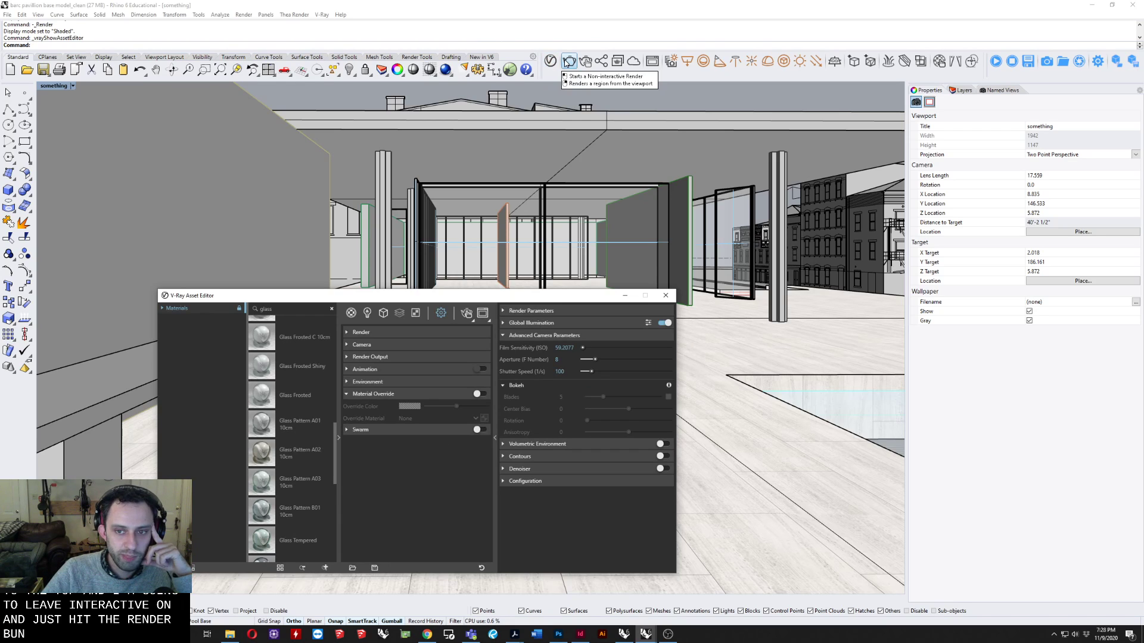
Run a test production render of the current view with the real materials and stop it.
click(569, 61)
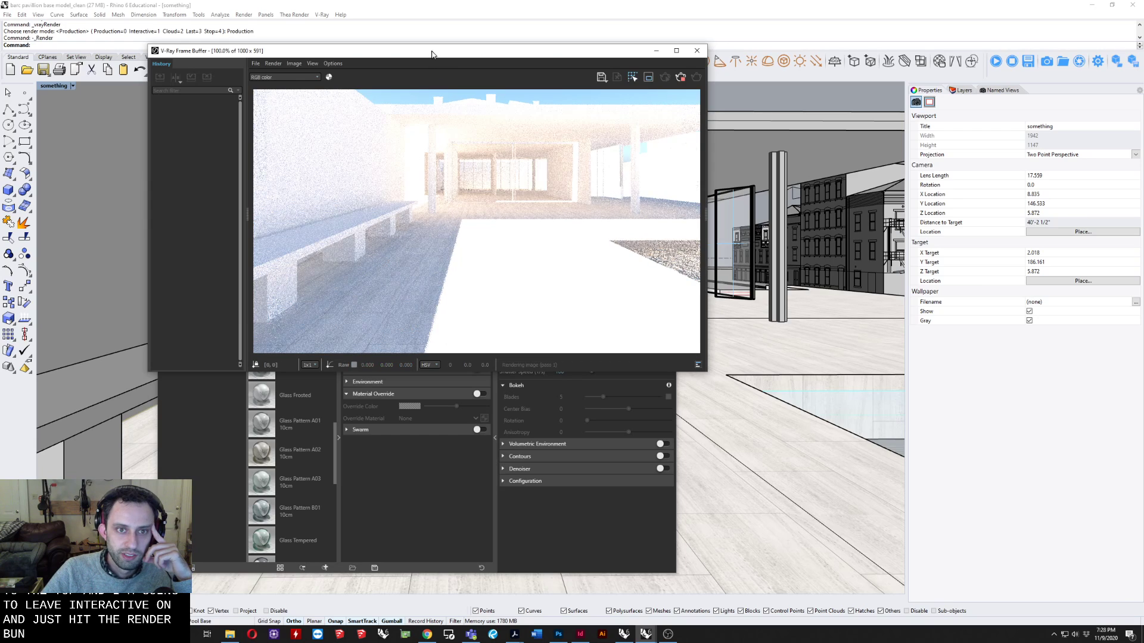
drag(432, 54, 716, 162)
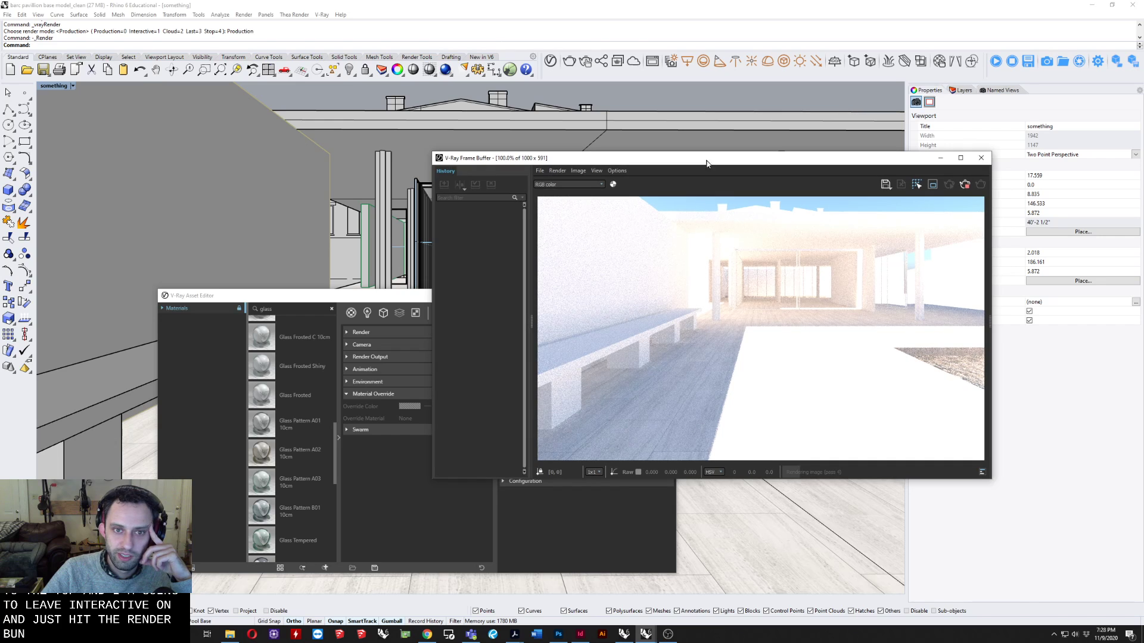
drag(379, 299, 294, 296)
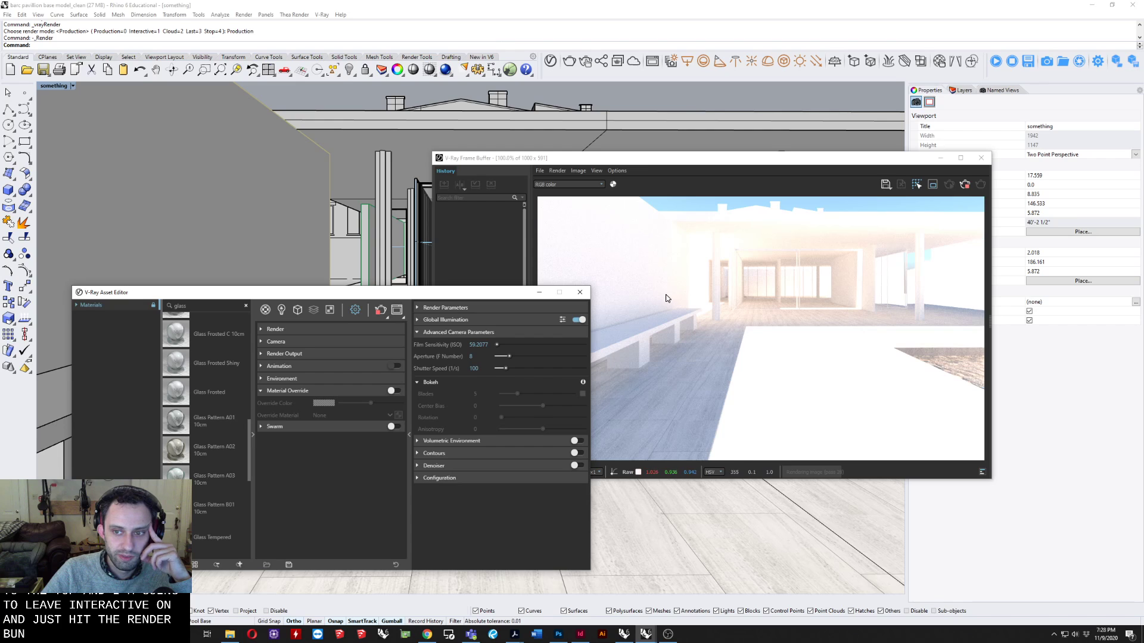
click(965, 185)
Set the viewport to V-Ray Interactive, close the frame buffer and open the V-Ray camera settings.
click(58, 89)
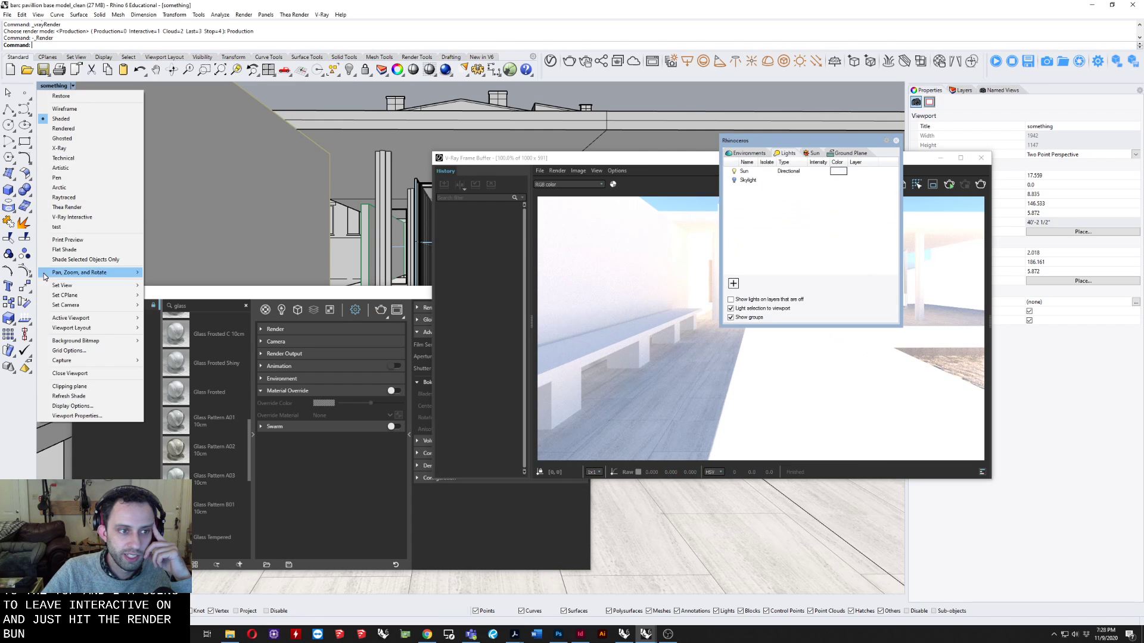
click(978, 100)
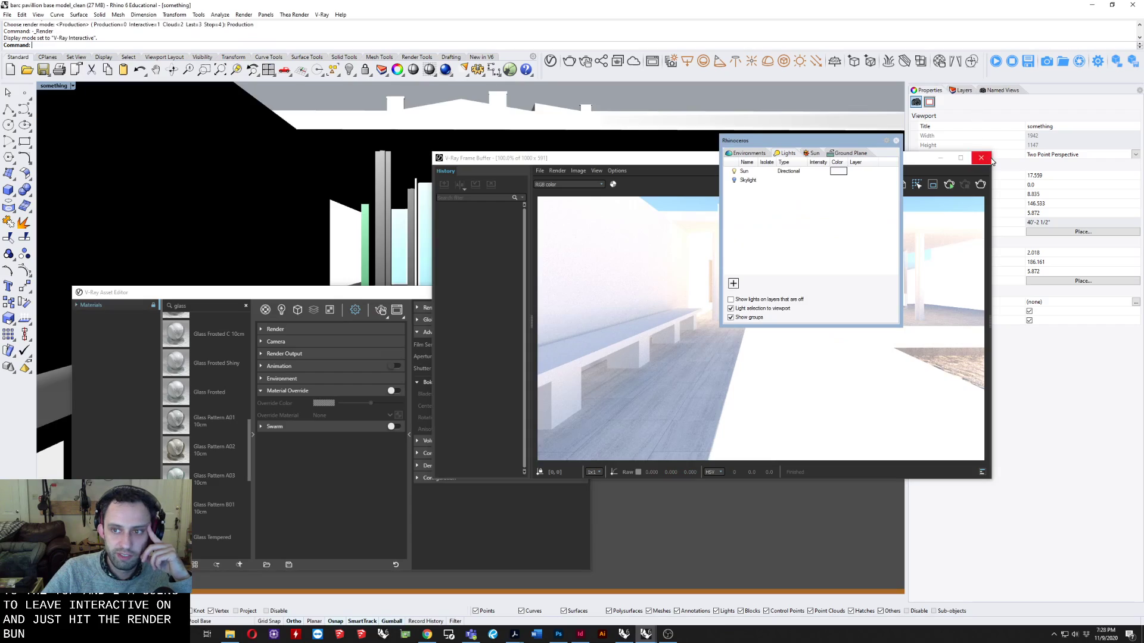
click(981, 158)
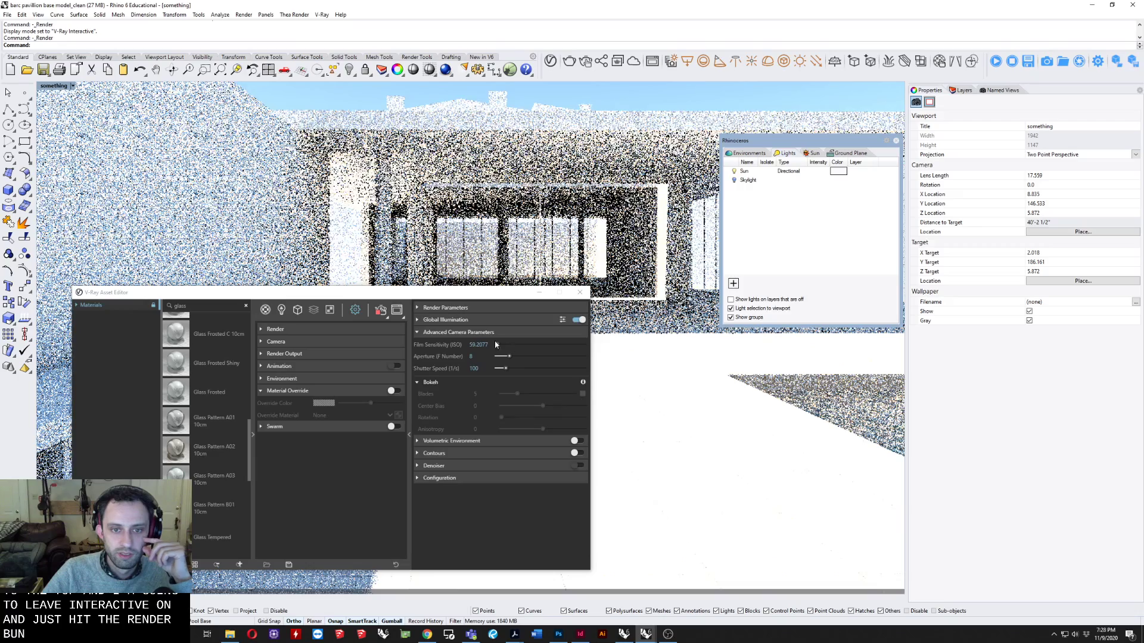
click(262, 293)
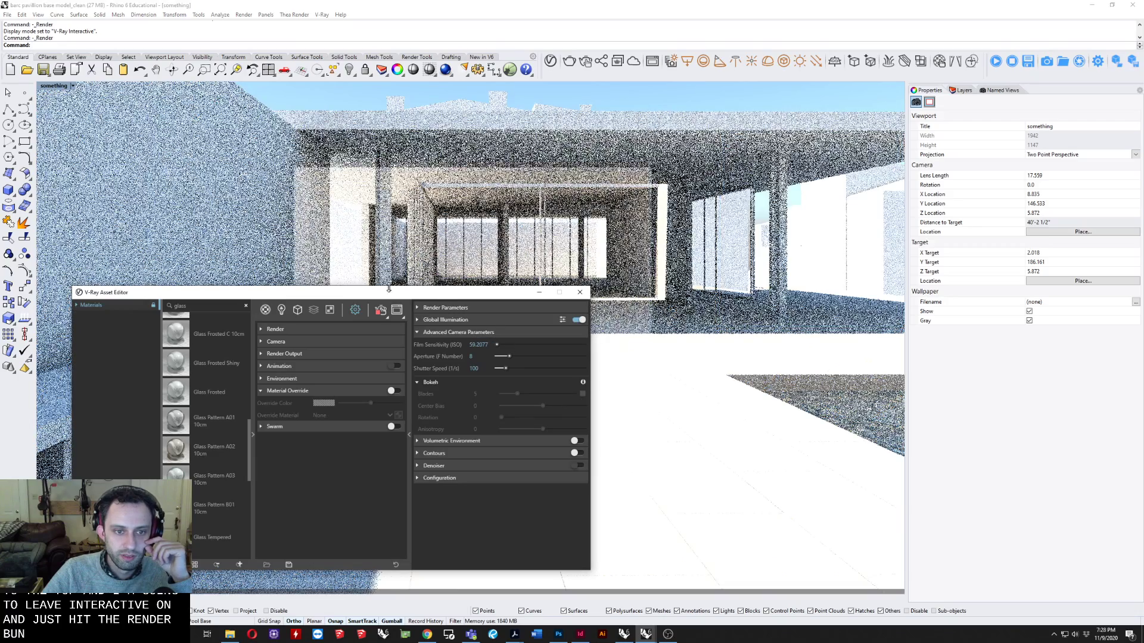
drag(453, 293, 385, 247)
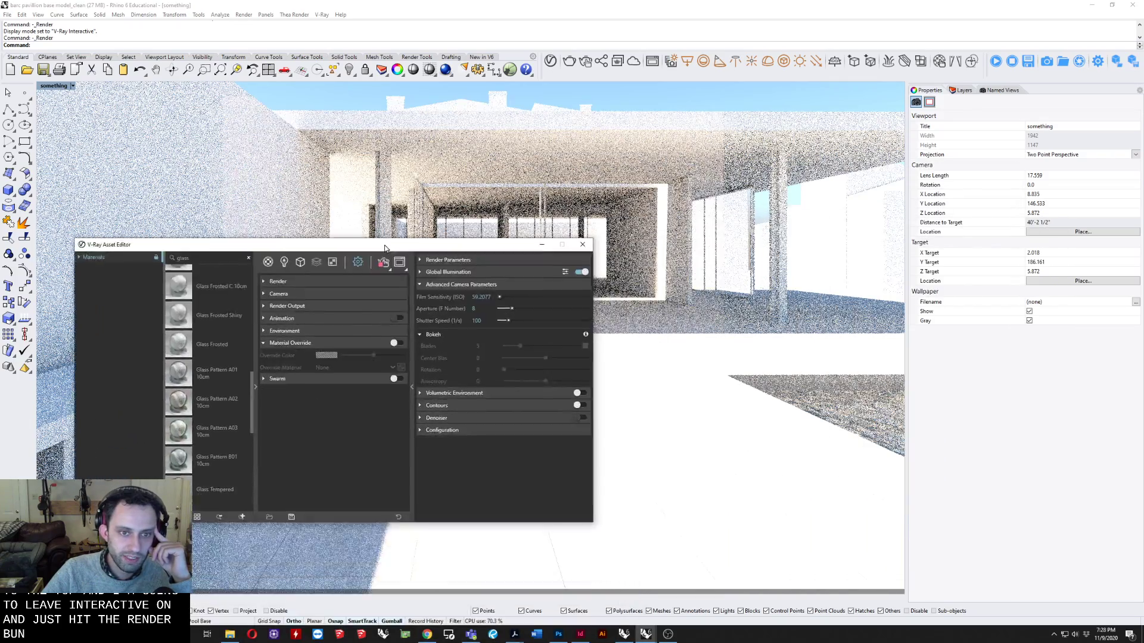
click(278, 294)
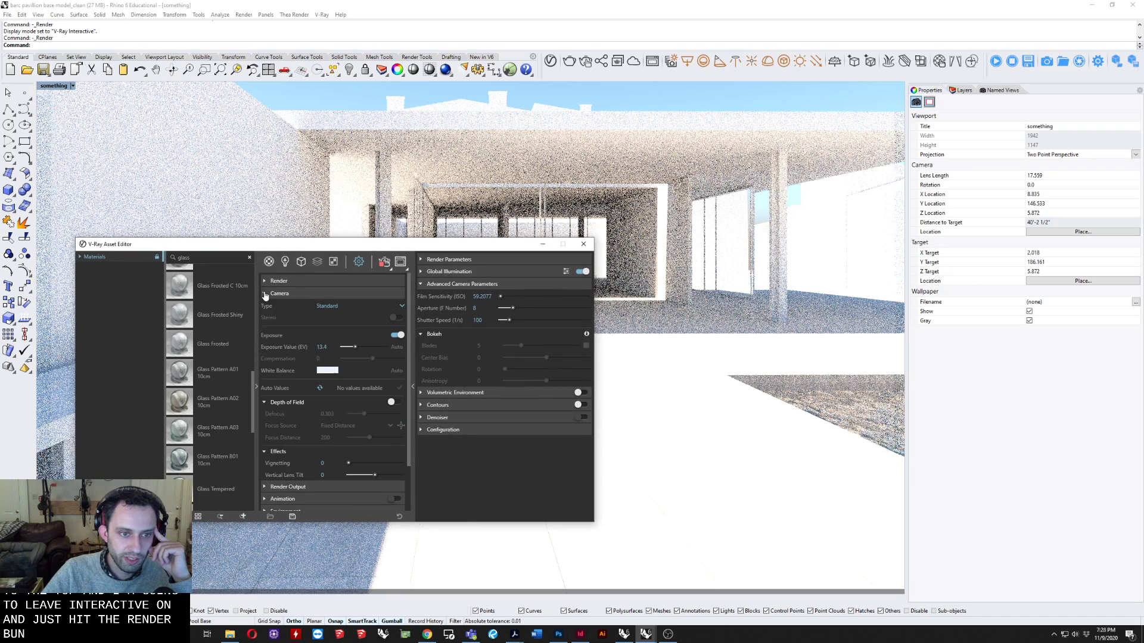
Try camera exposure values of about 15.84, 12.6 and 13 in the interactive render, and set it back to 13.4.
click(352, 346)
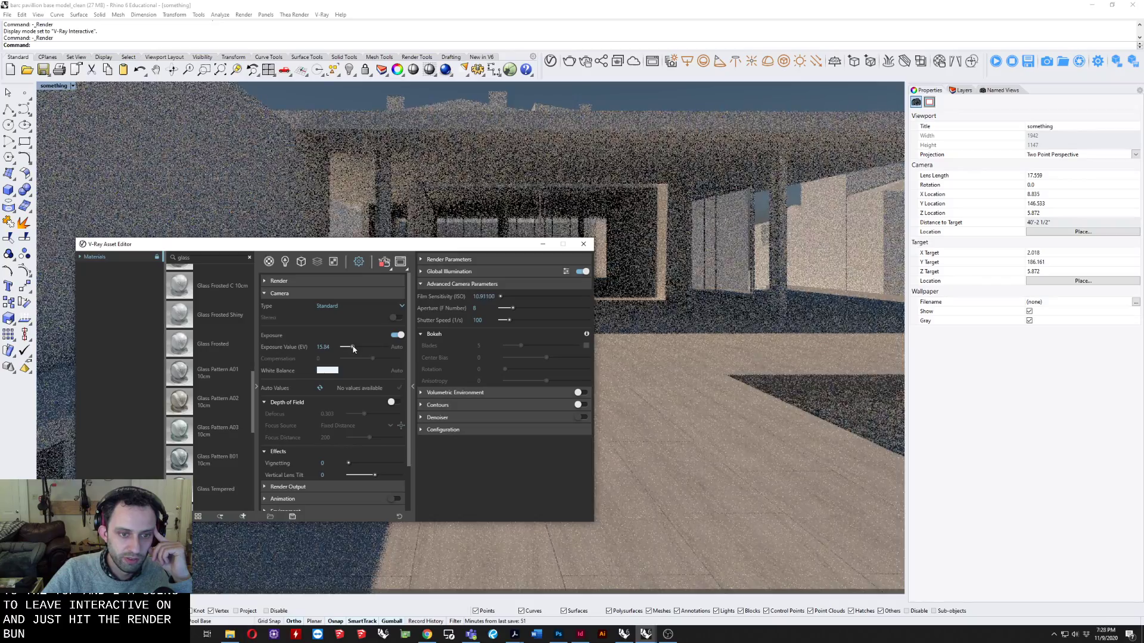
click(356, 347)
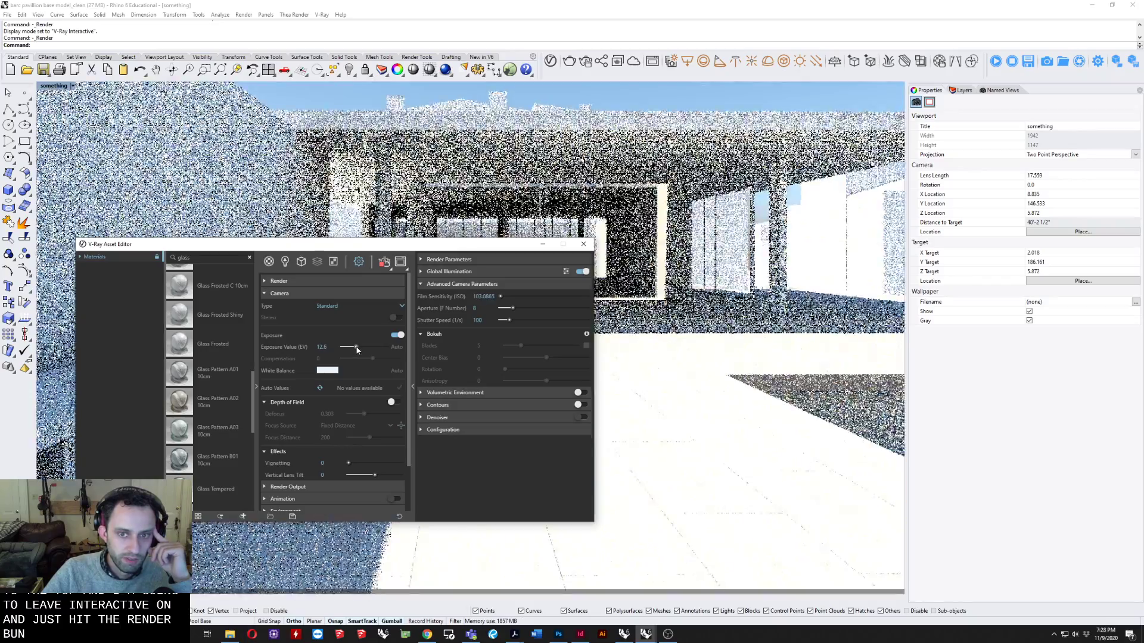
click(357, 348)
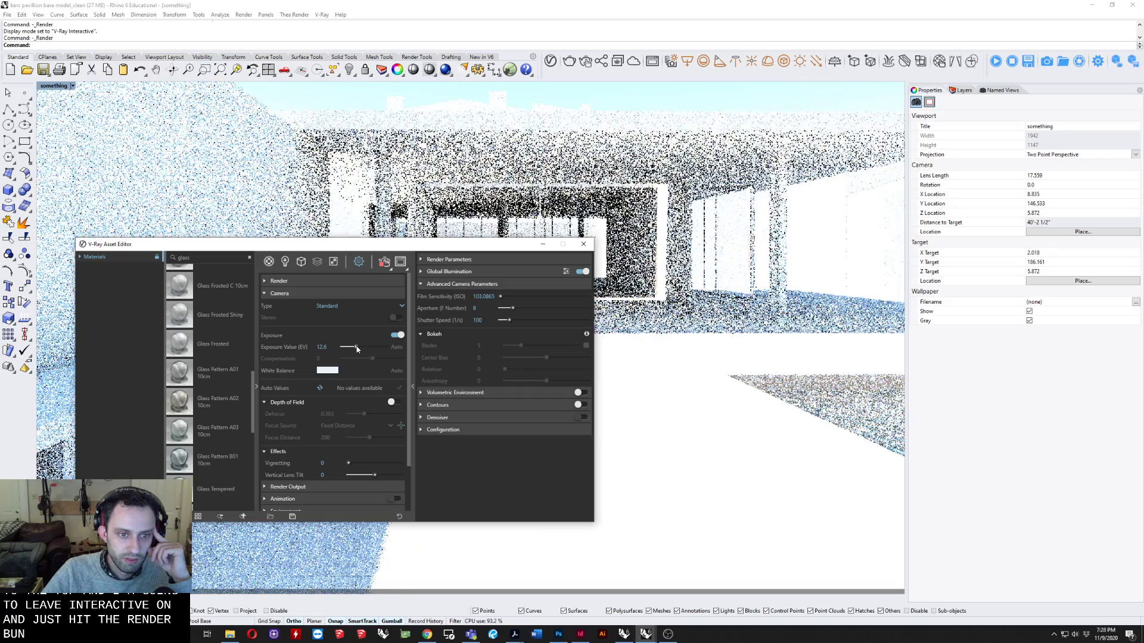
click(357, 348)
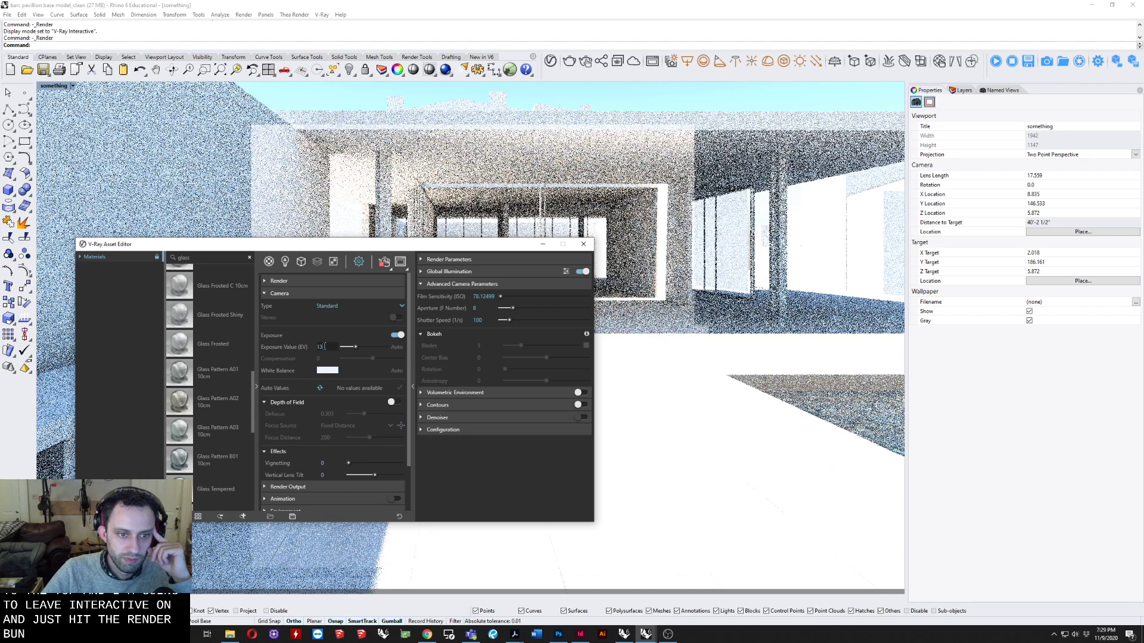
drag(326, 347, 294, 334)
text(1.)
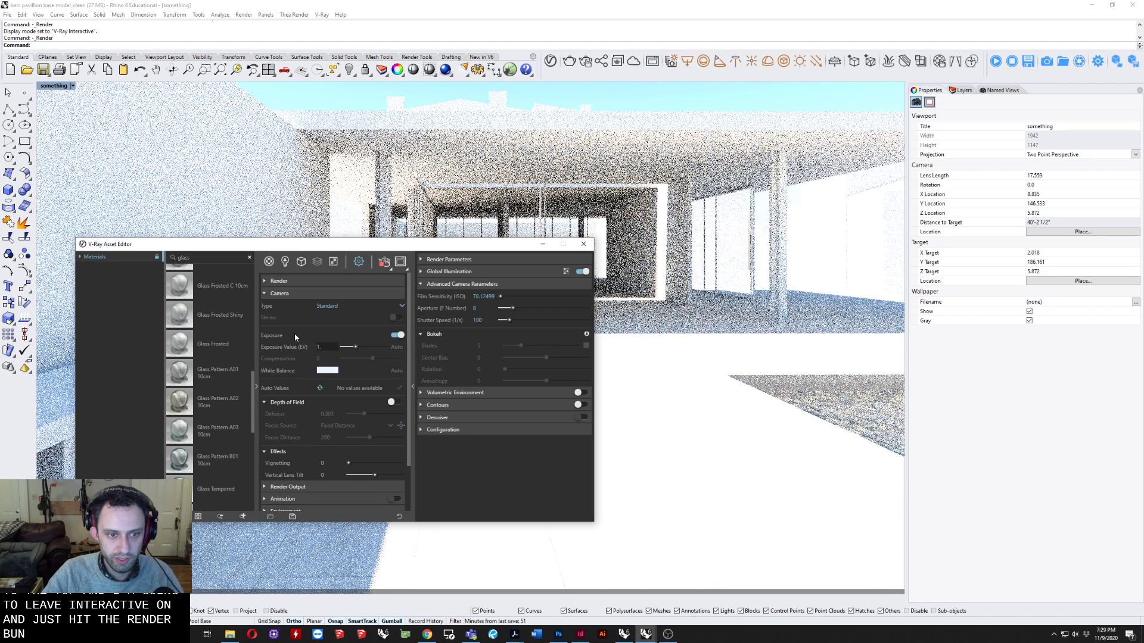
text(3.4)
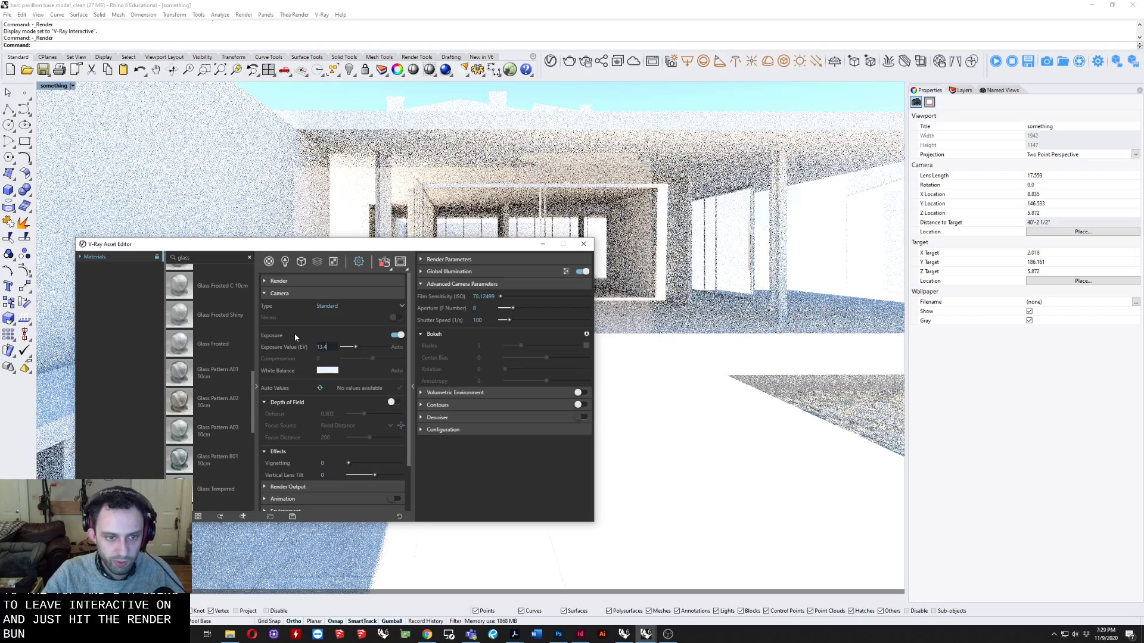
key(Return)
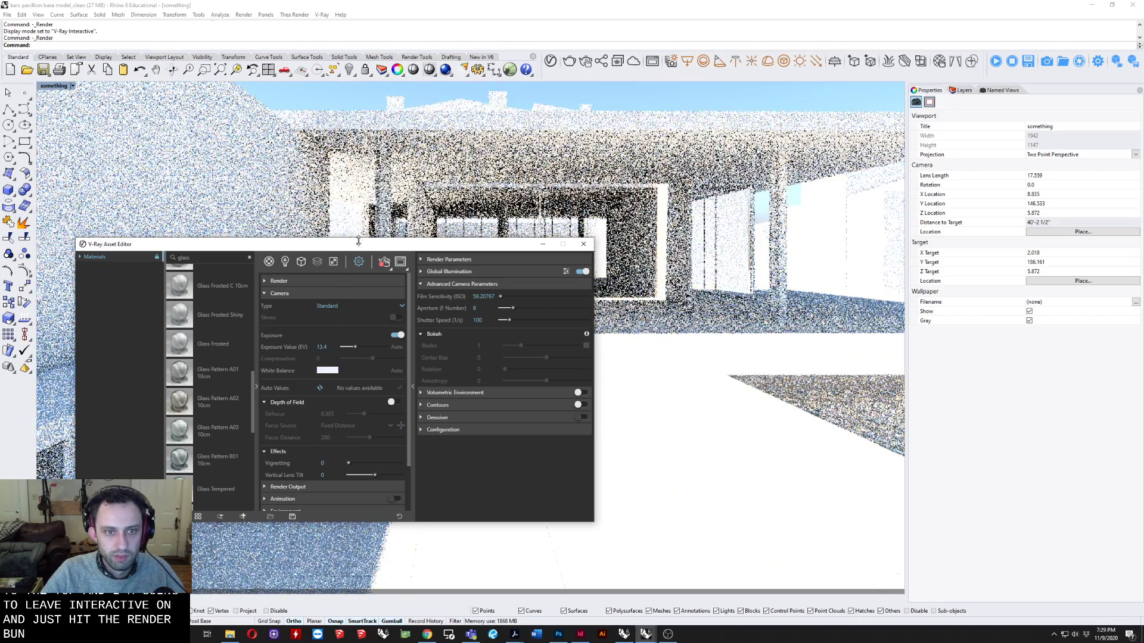
Set the camera's exposure value to 13.6.
drag(412, 249, 511, 310)
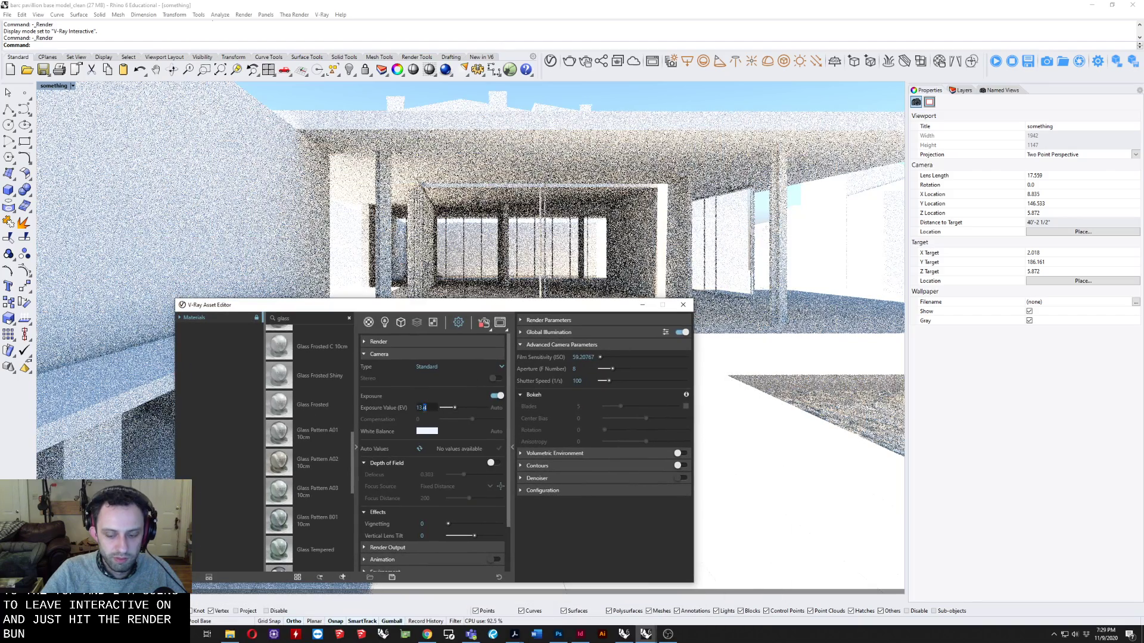
text(6)
key(Return)
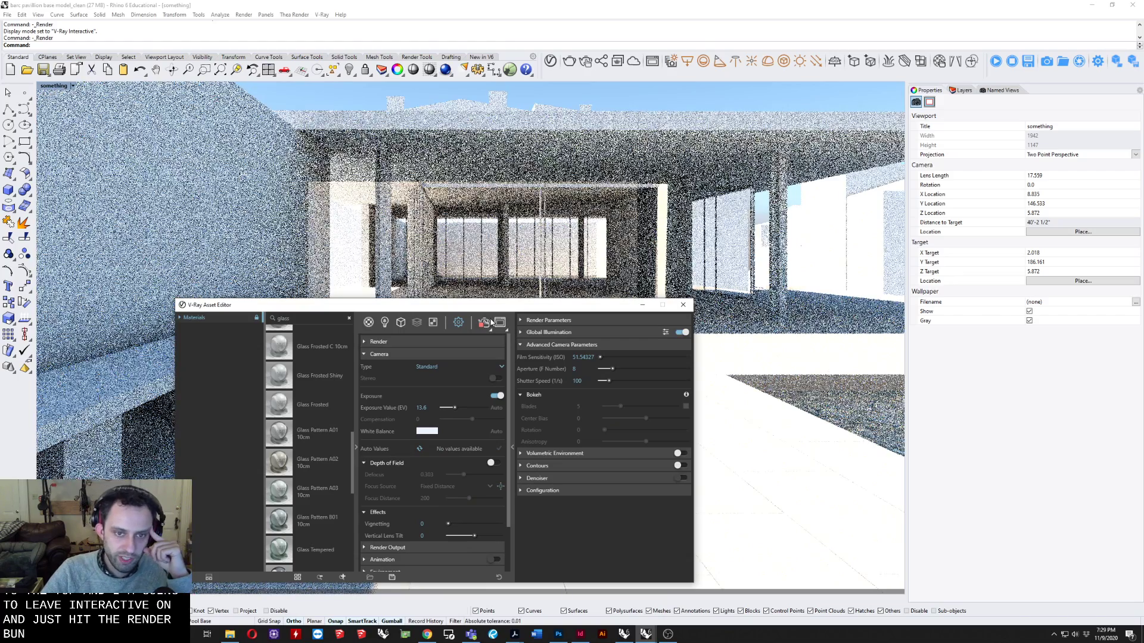
End the interactive render and switch the viewport display mode to Shaded.
drag(490, 308, 454, 227)
click(58, 85)
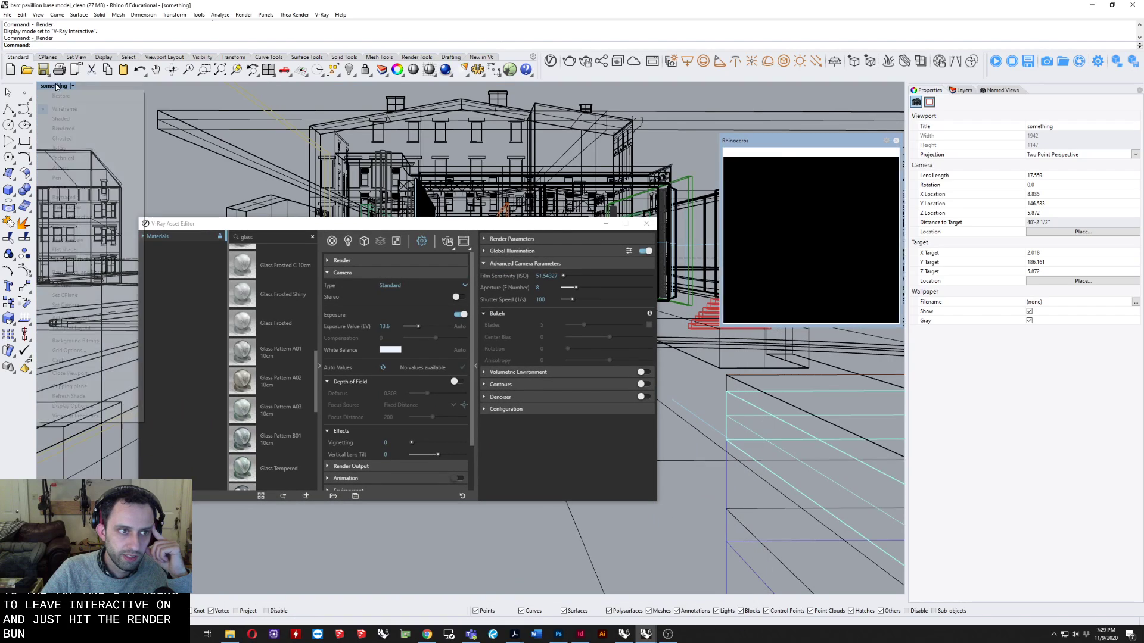
click(49, 86)
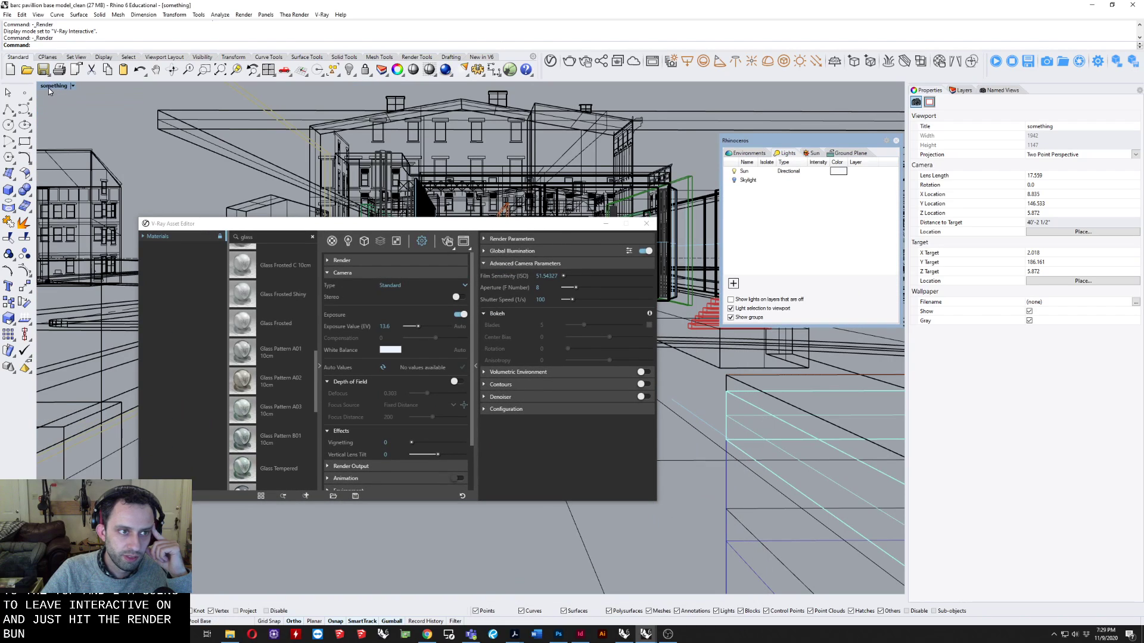
click(50, 87)
click(65, 109)
click(49, 87)
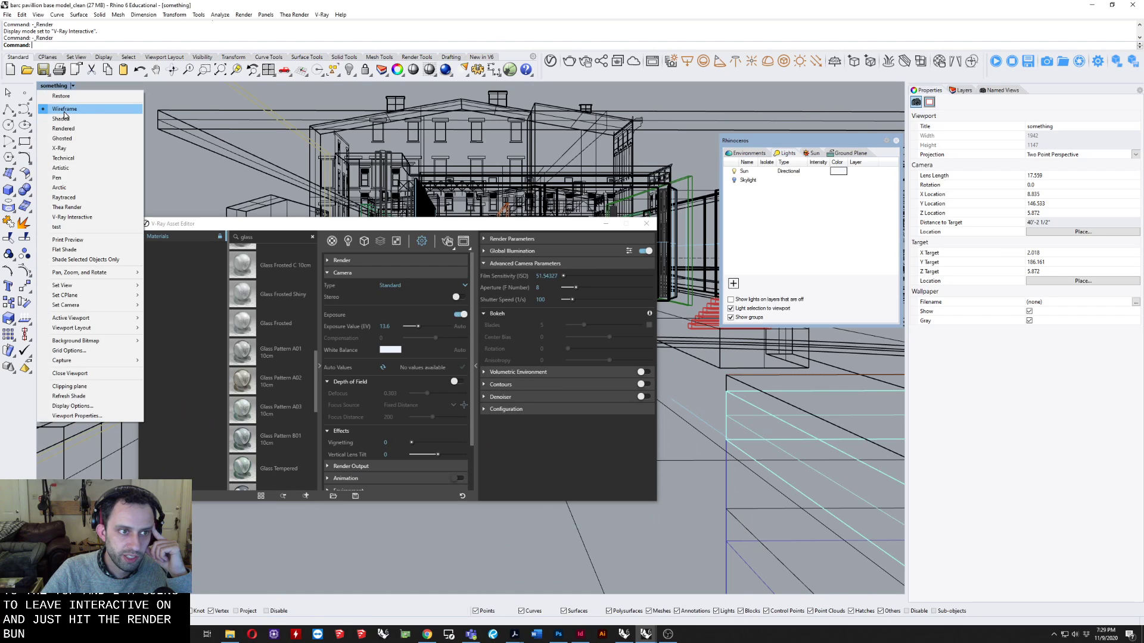
click(64, 117)
Raise the tile material's reflection color to near white and lower its reflection glossiness to about 0.45.
drag(573, 241, 651, 266)
click(359, 283)
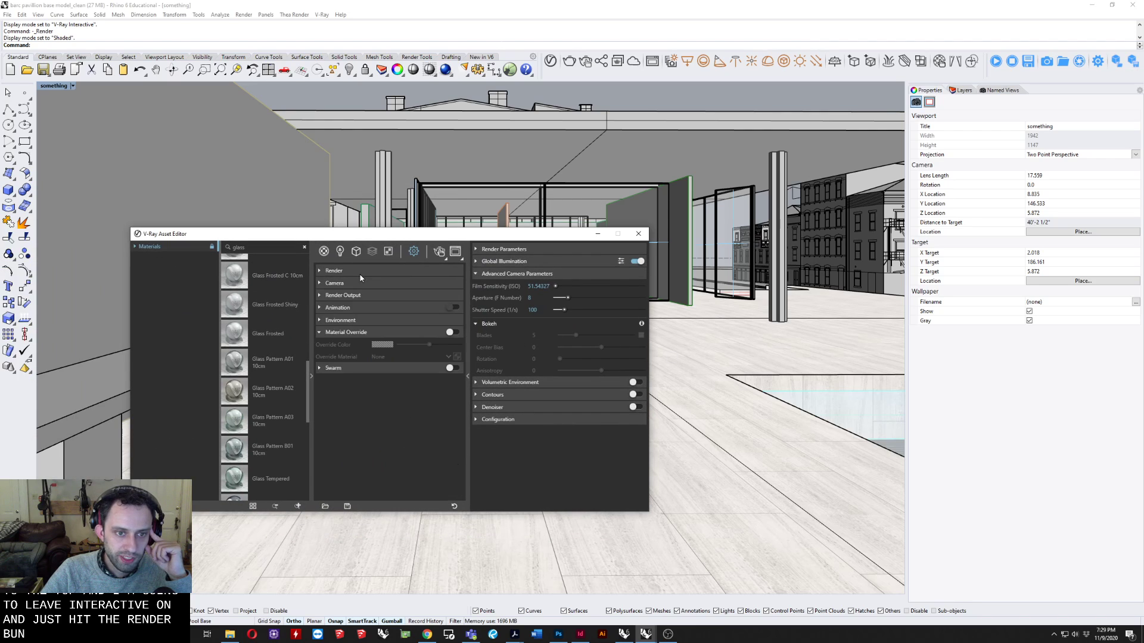
click(325, 253)
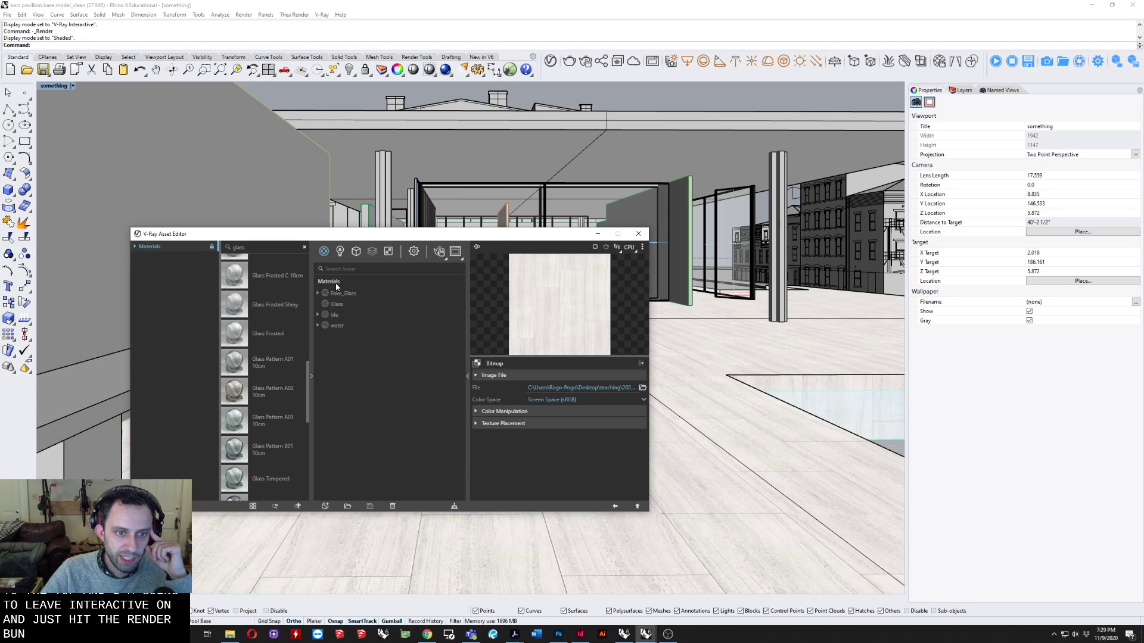
click(336, 315)
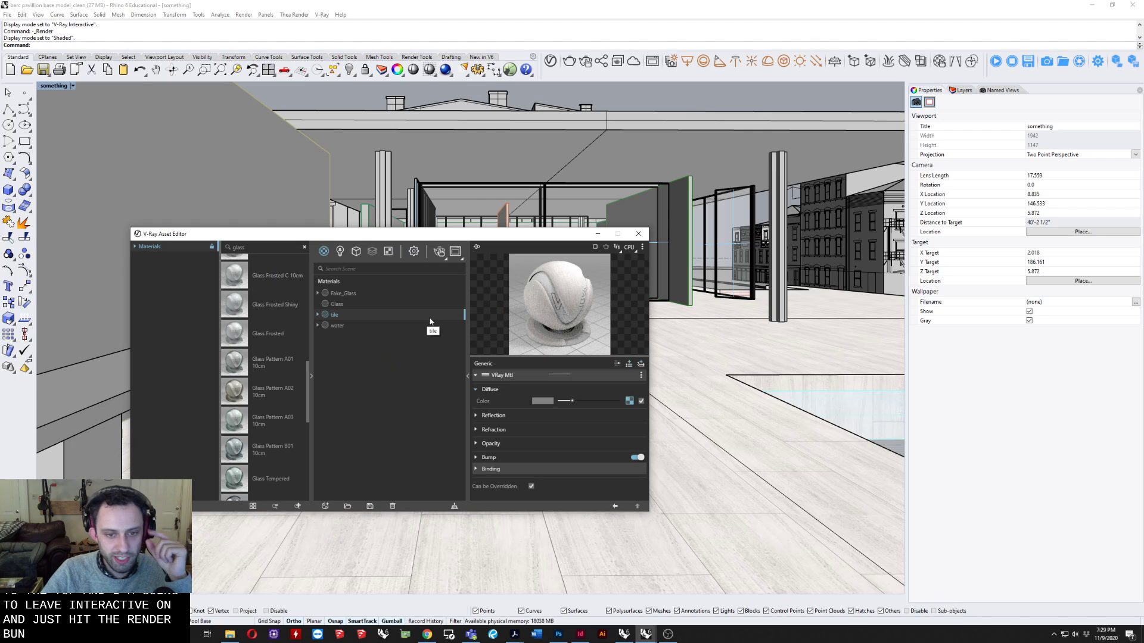
click(478, 416)
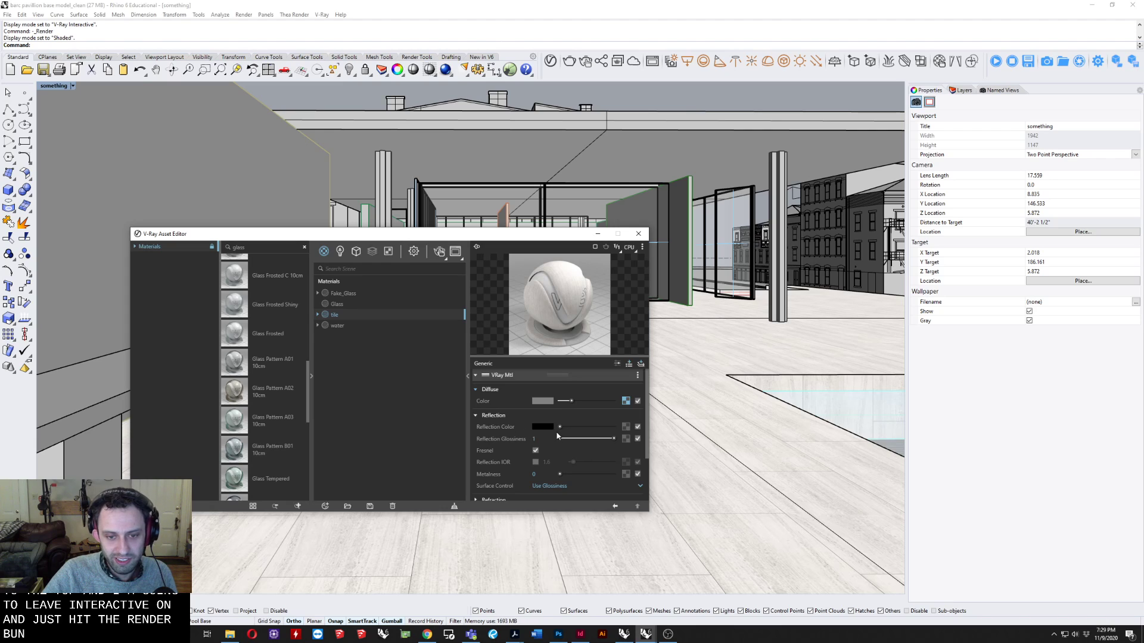
drag(560, 427, 600, 426)
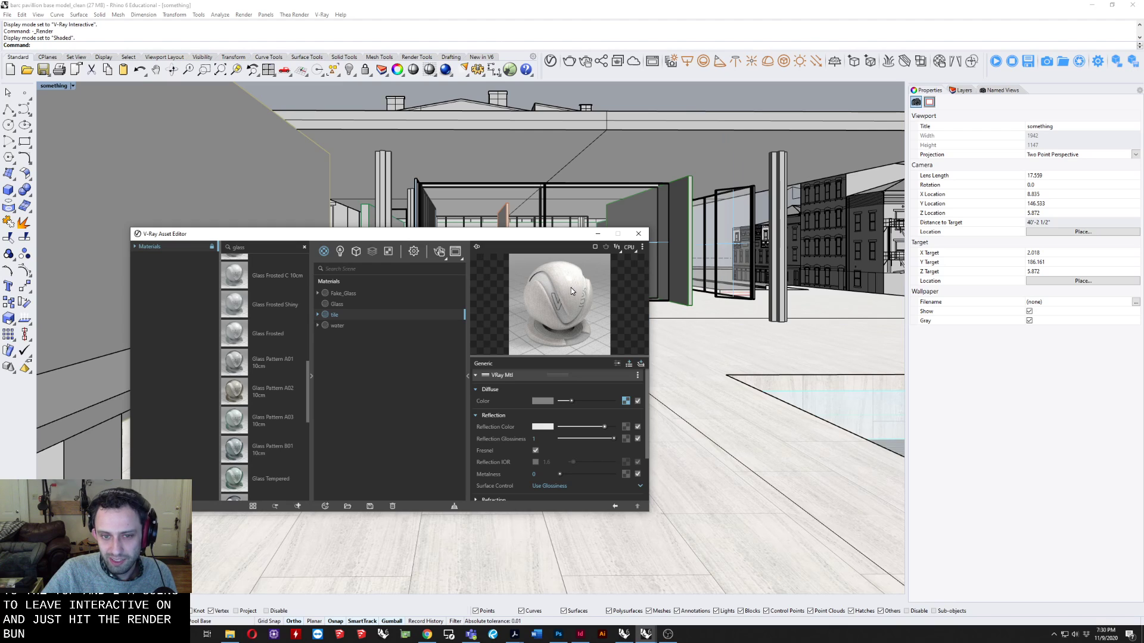
click(611, 439)
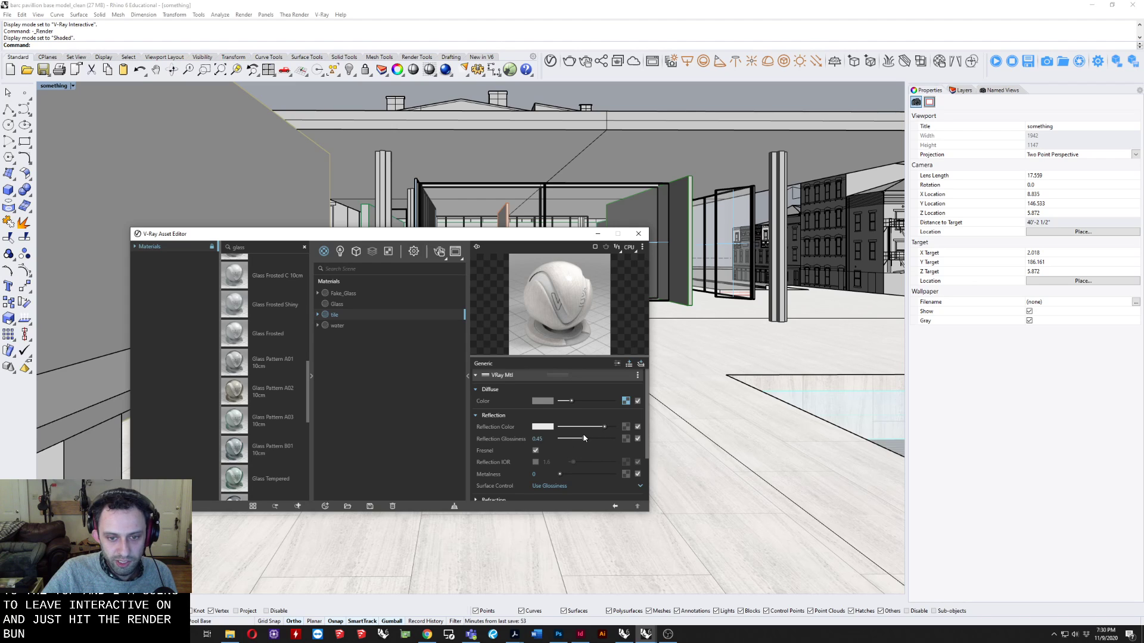
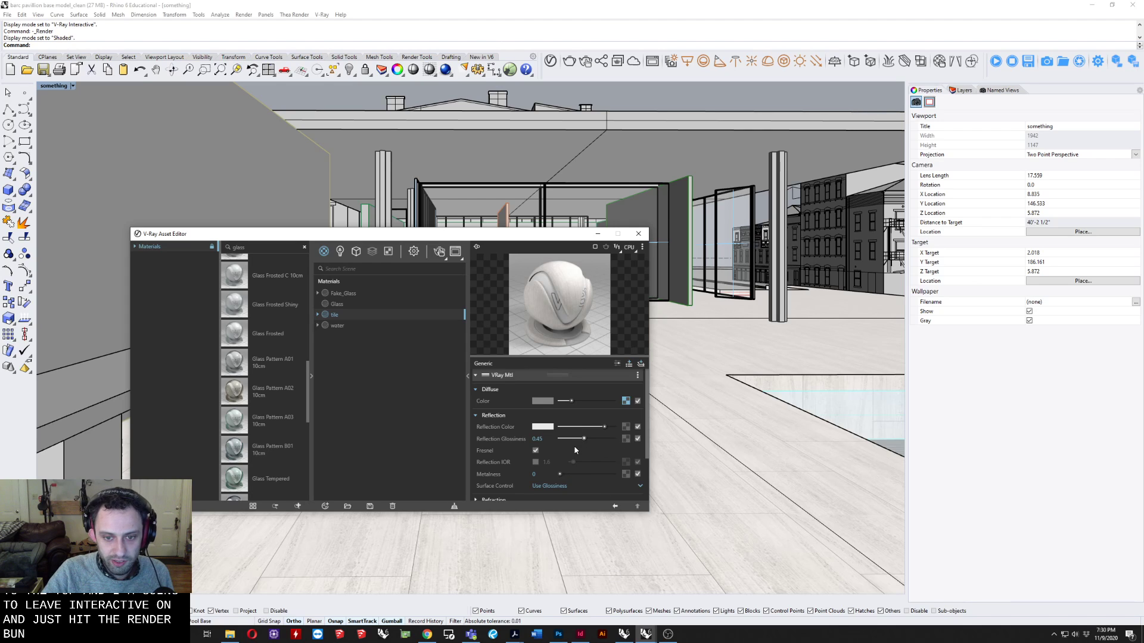
Load the Tile_roughness image as a bitmap texture for the tile material's reflection glossiness.
click(625, 439)
click(592, 257)
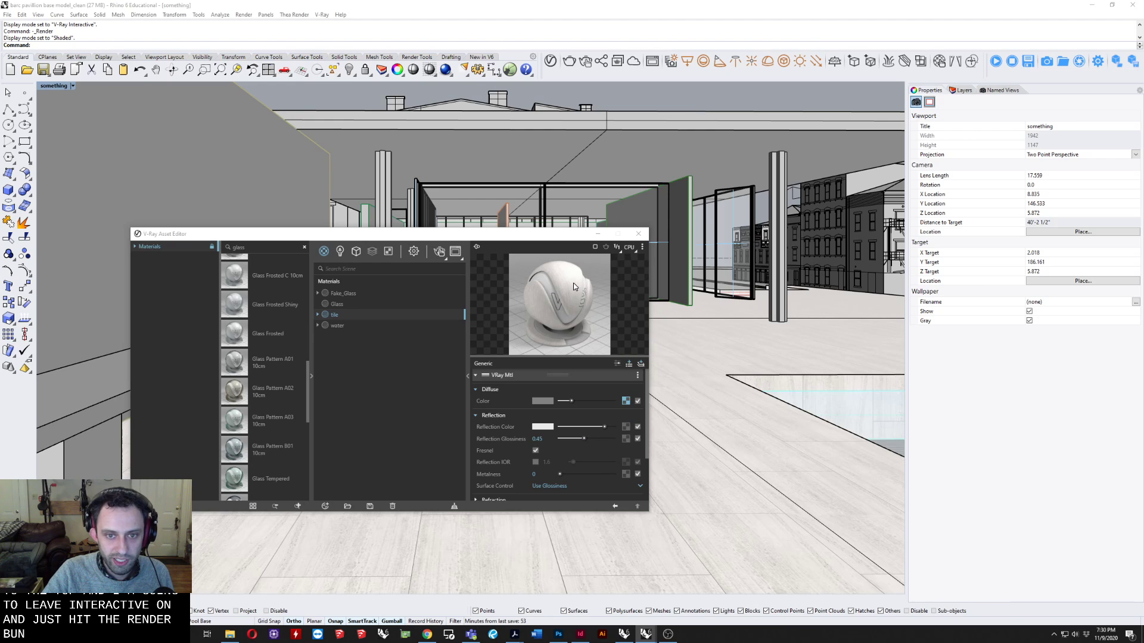
scroll(447, 373, down, 5)
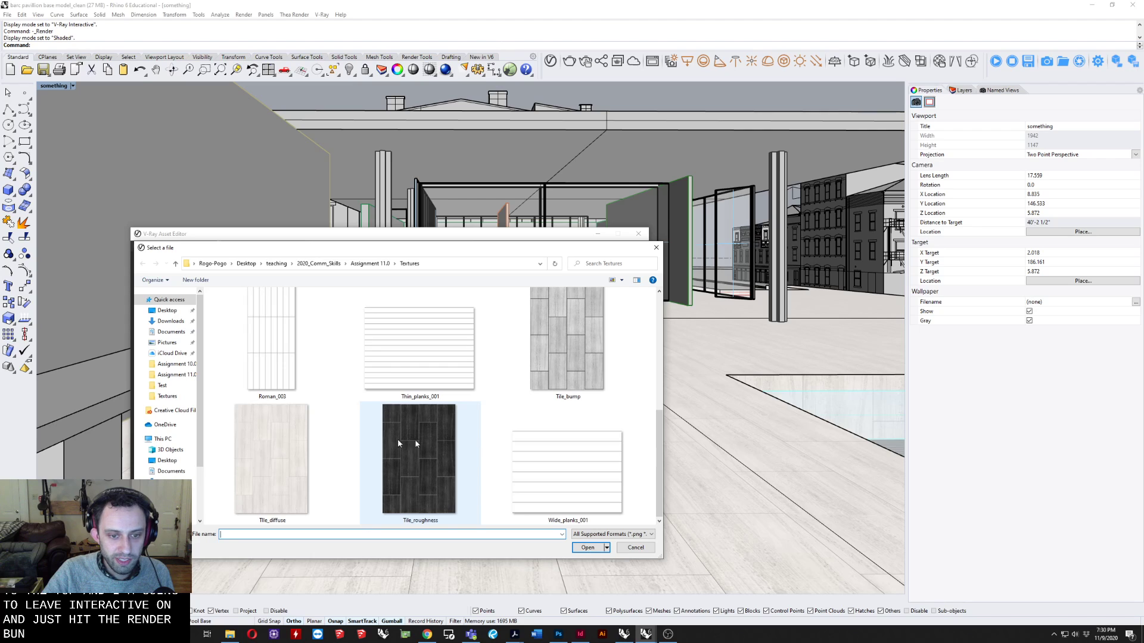
click(406, 471)
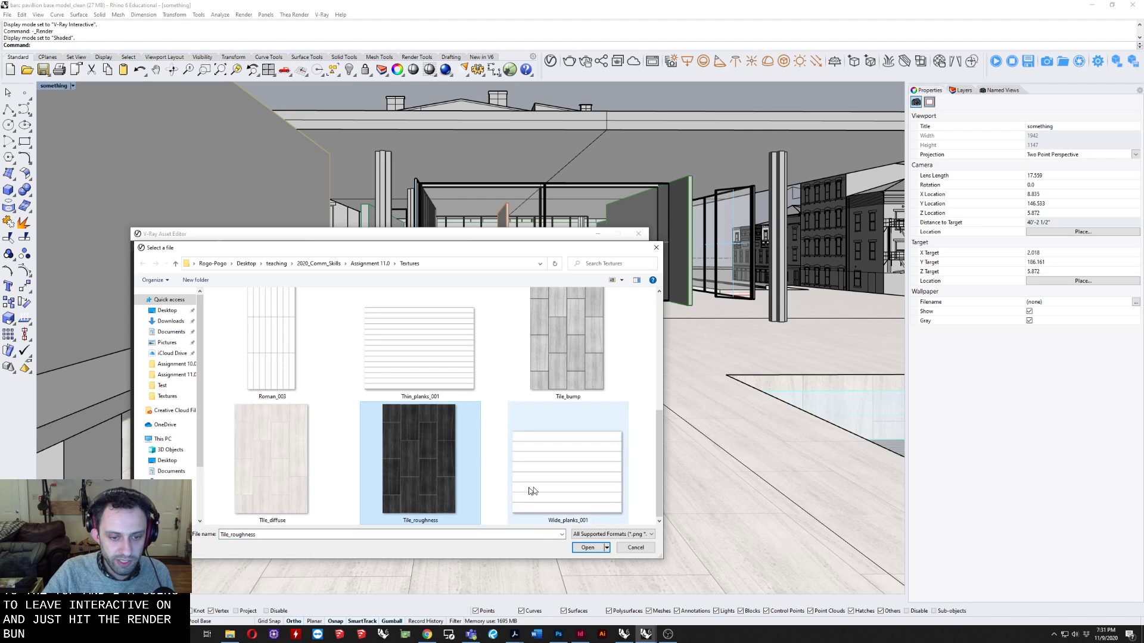
click(586, 548)
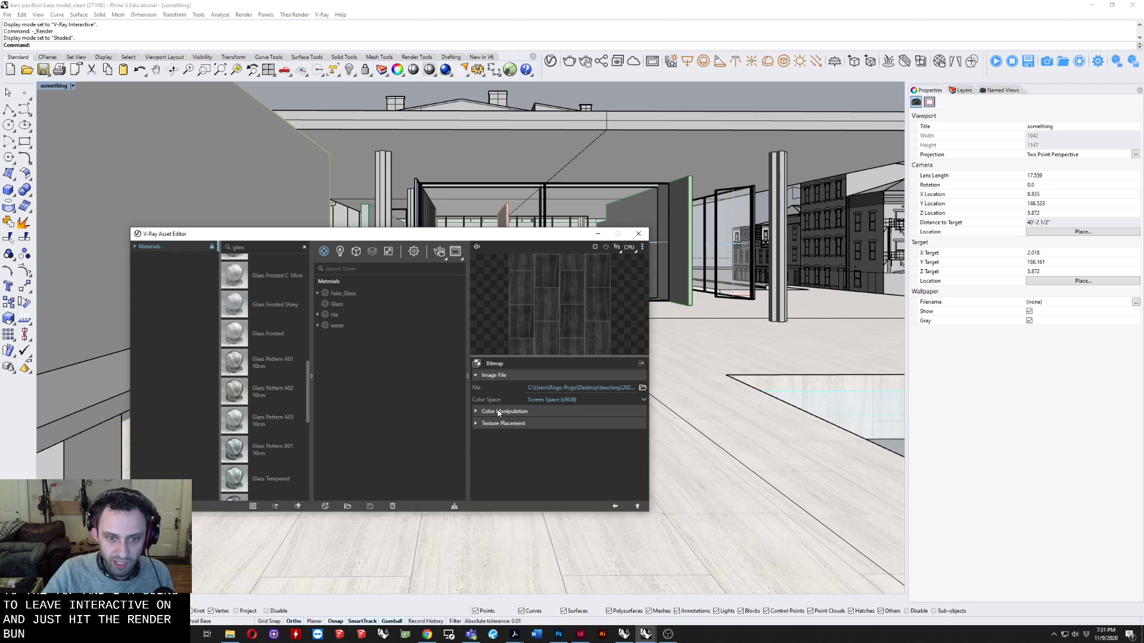
Invert the roughness bitmap in its color manipulation settings and enlarge the texture preview.
click(499, 412)
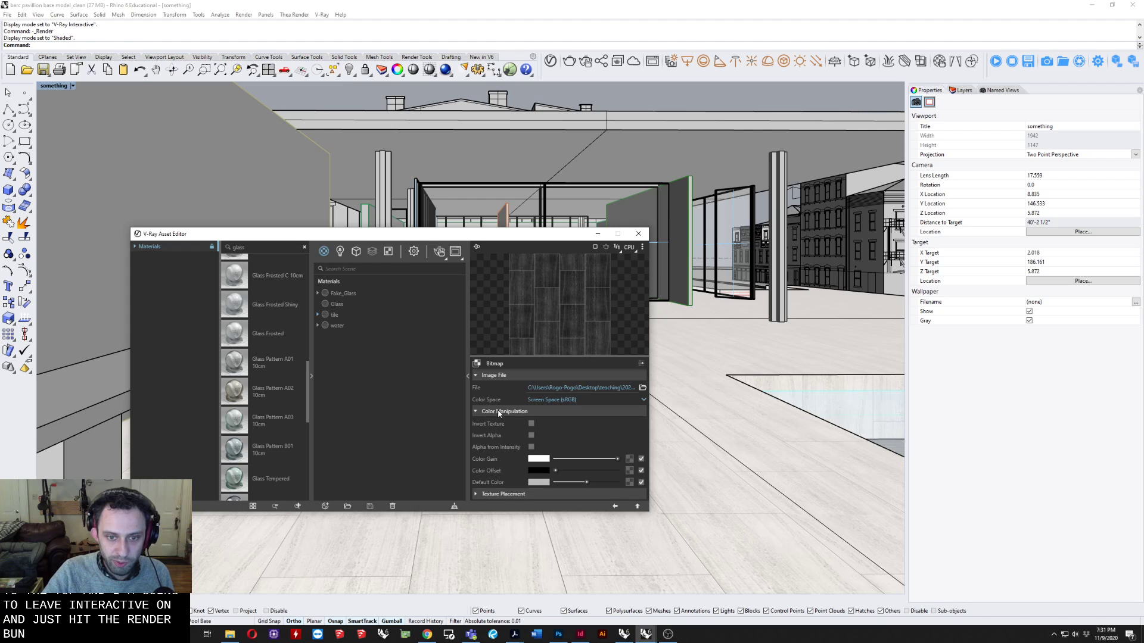
click(530, 424)
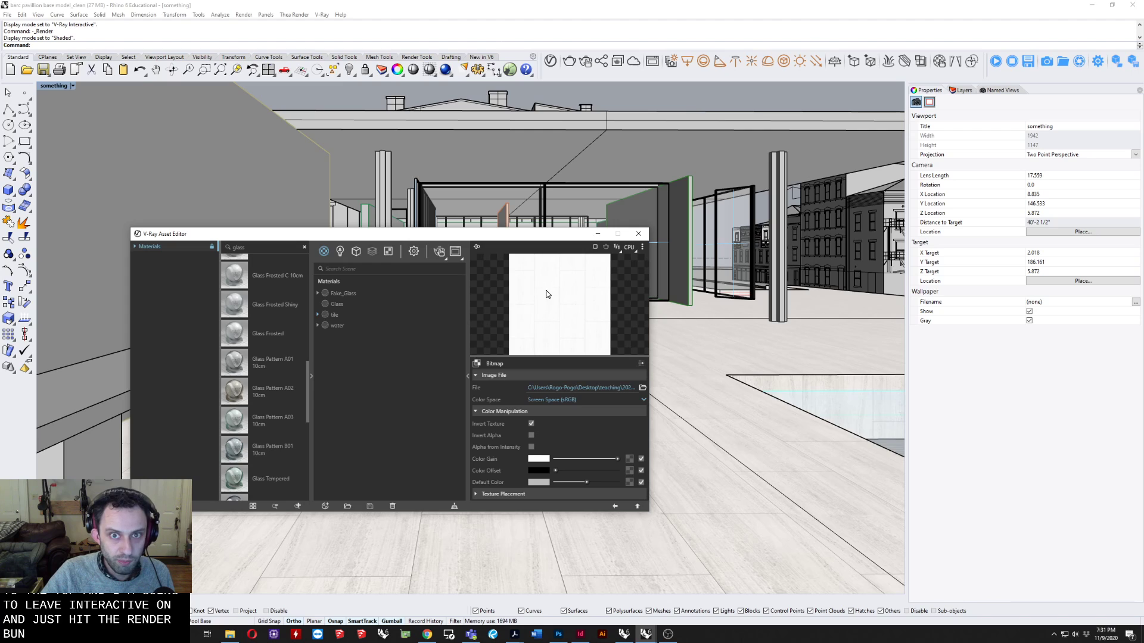
click(531, 424)
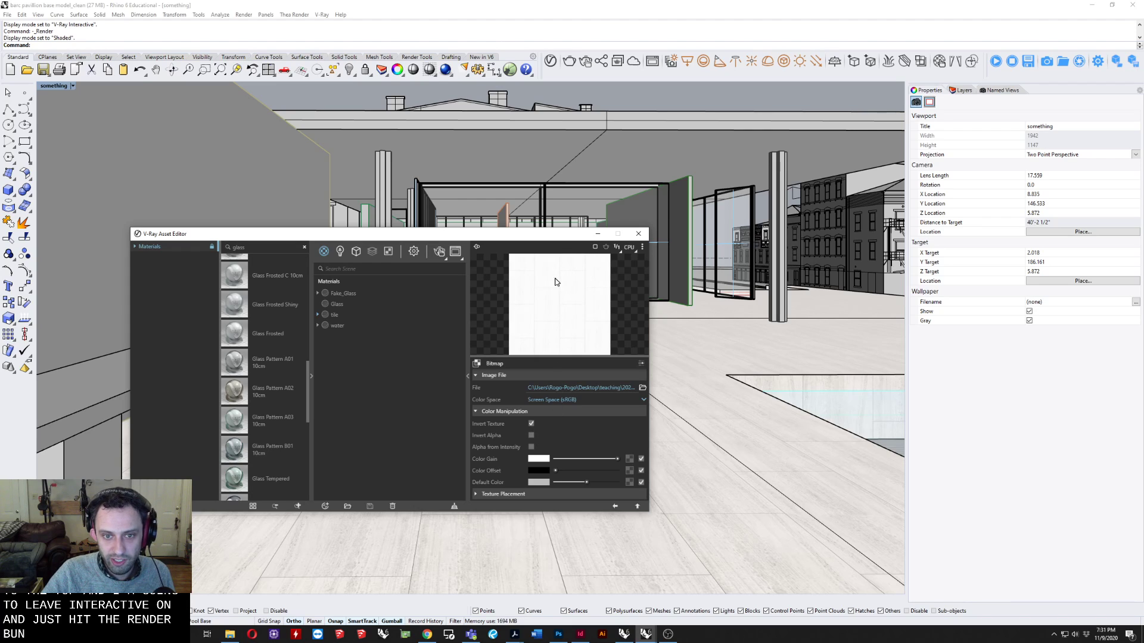
drag(567, 229, 567, 187)
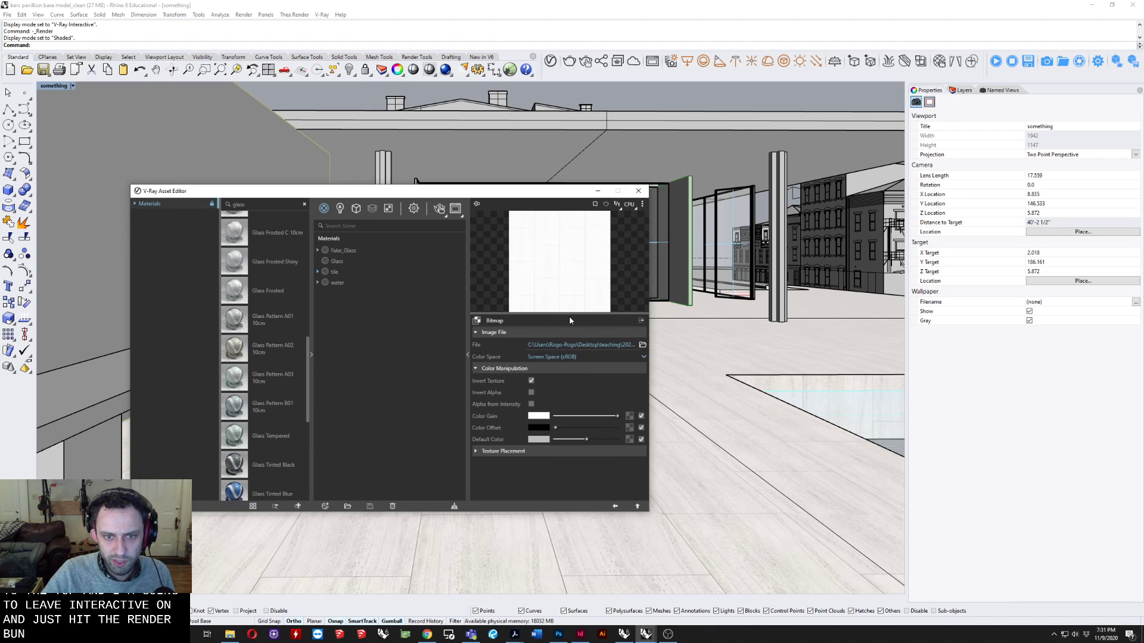
drag(569, 309, 567, 374)
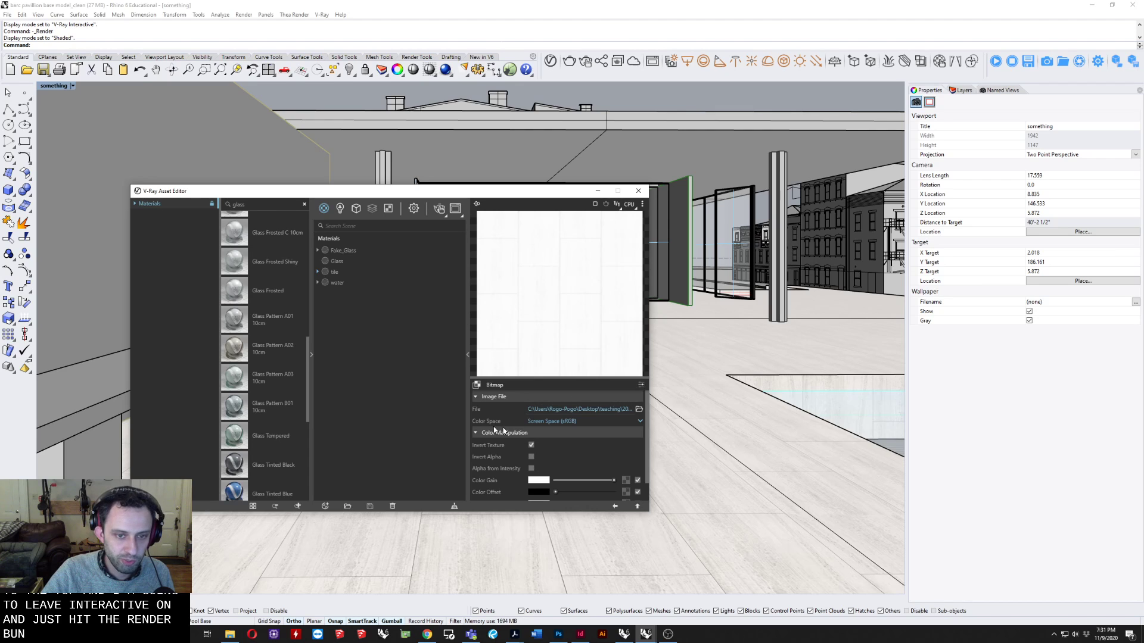
Set the tile material's reflection glossiness to 1.
click(334, 271)
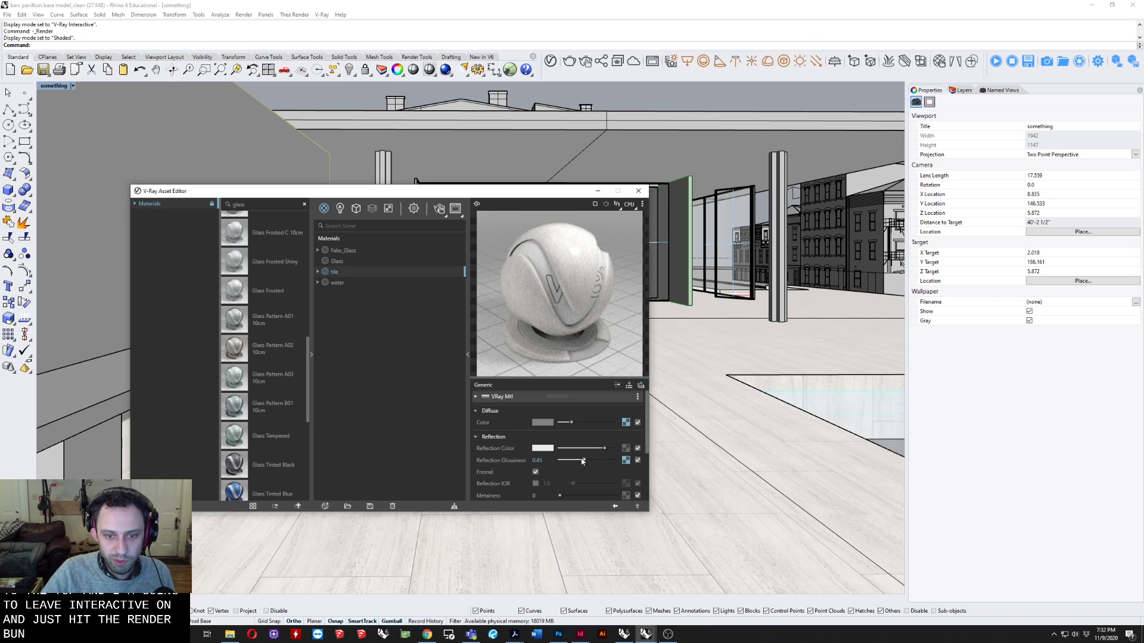
drag(594, 461, 623, 464)
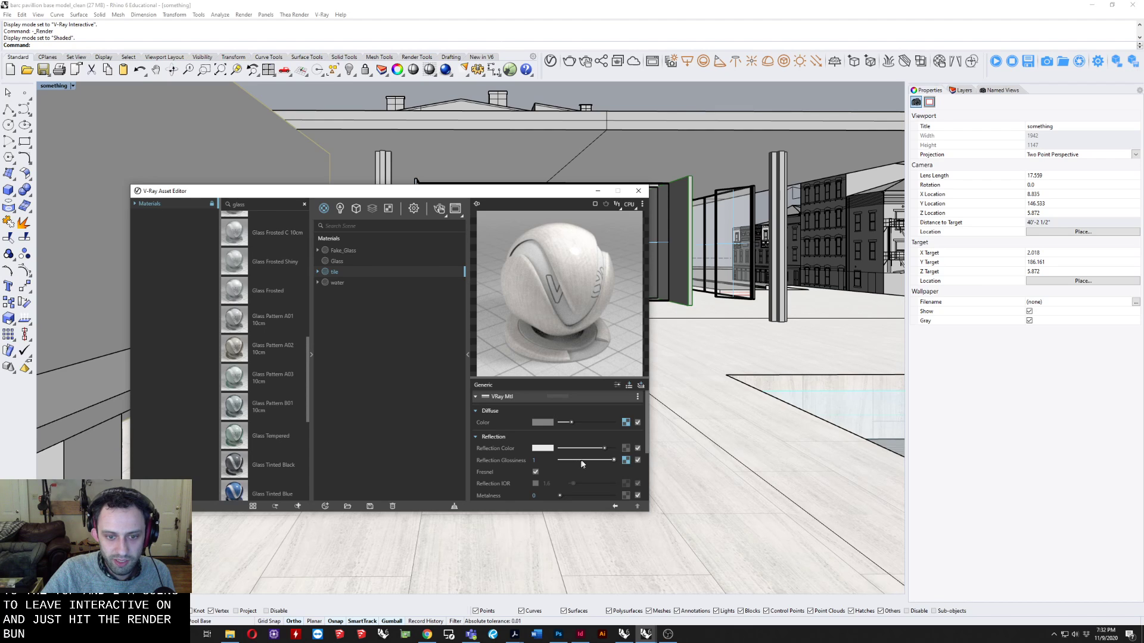
mouse_move(612, 460)
mouse_down()
mouse_move(524, 460)
mouse_move(613, 460)
mouse_up()
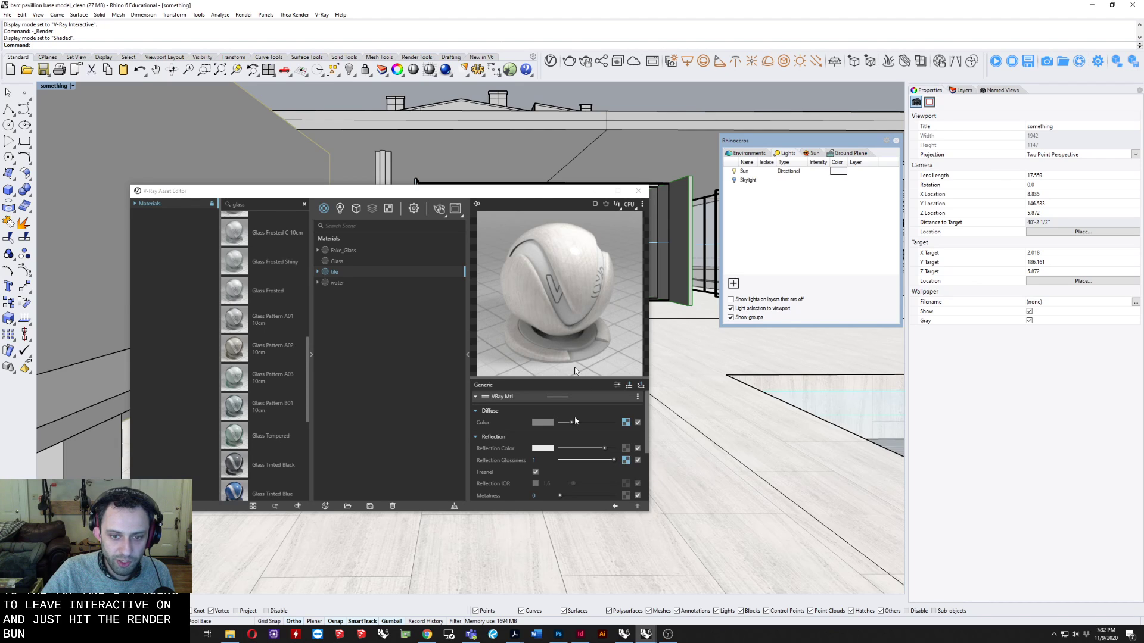
Load the Tile_bump image as the bump map of the tile material.
drag(530, 188, 522, 136)
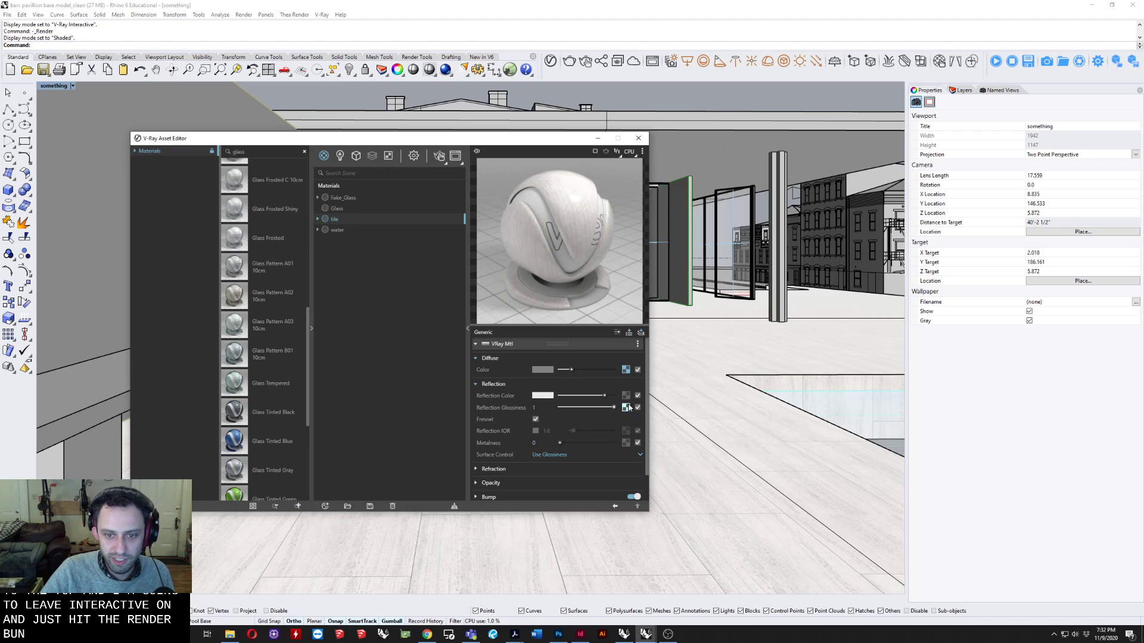
click(491, 384)
click(486, 427)
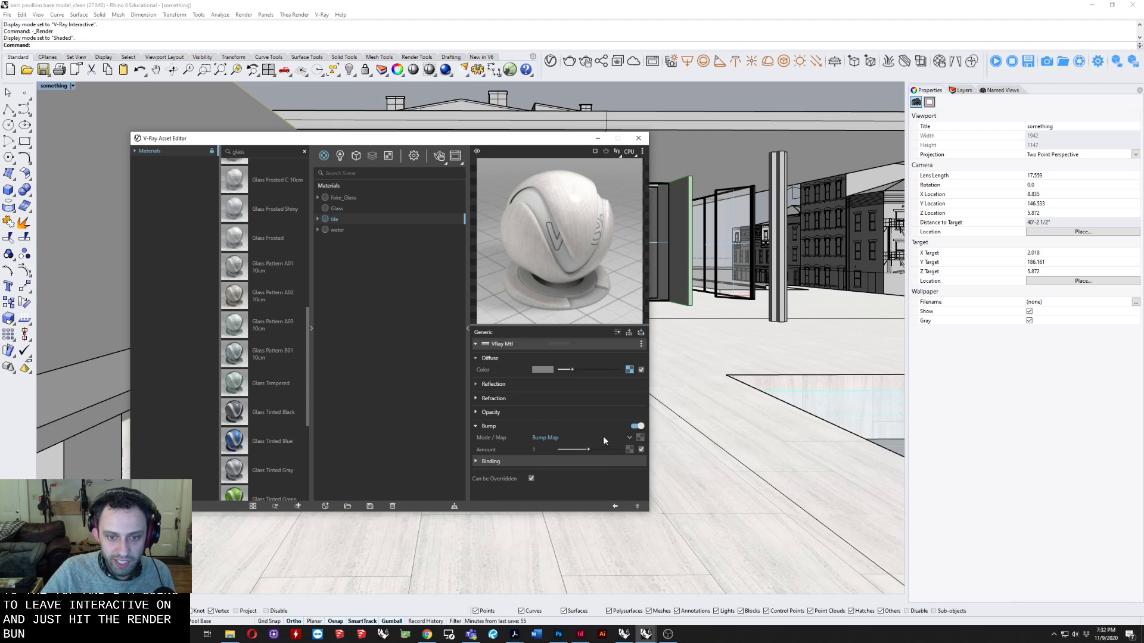
click(640, 439)
click(608, 163)
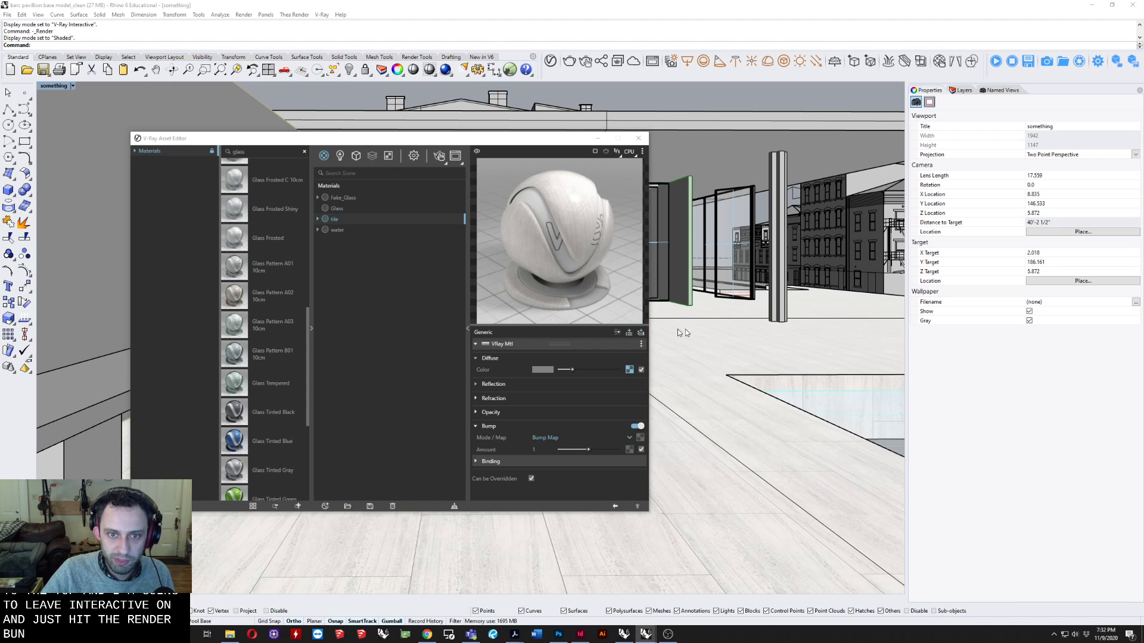
scroll(327, 360, down, 5)
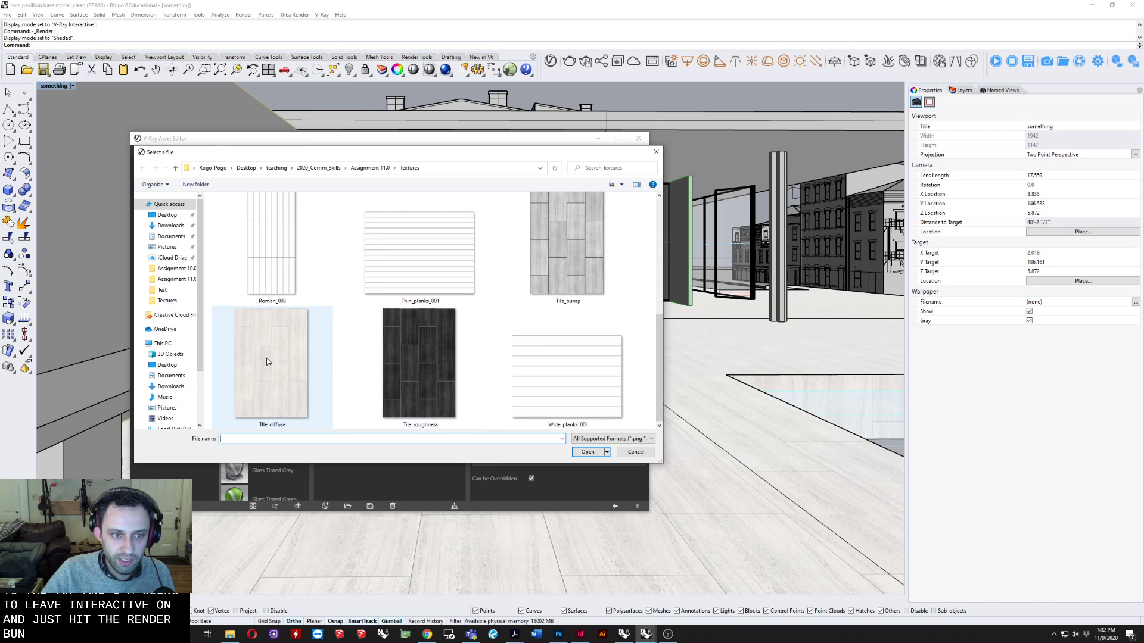
click(566, 230)
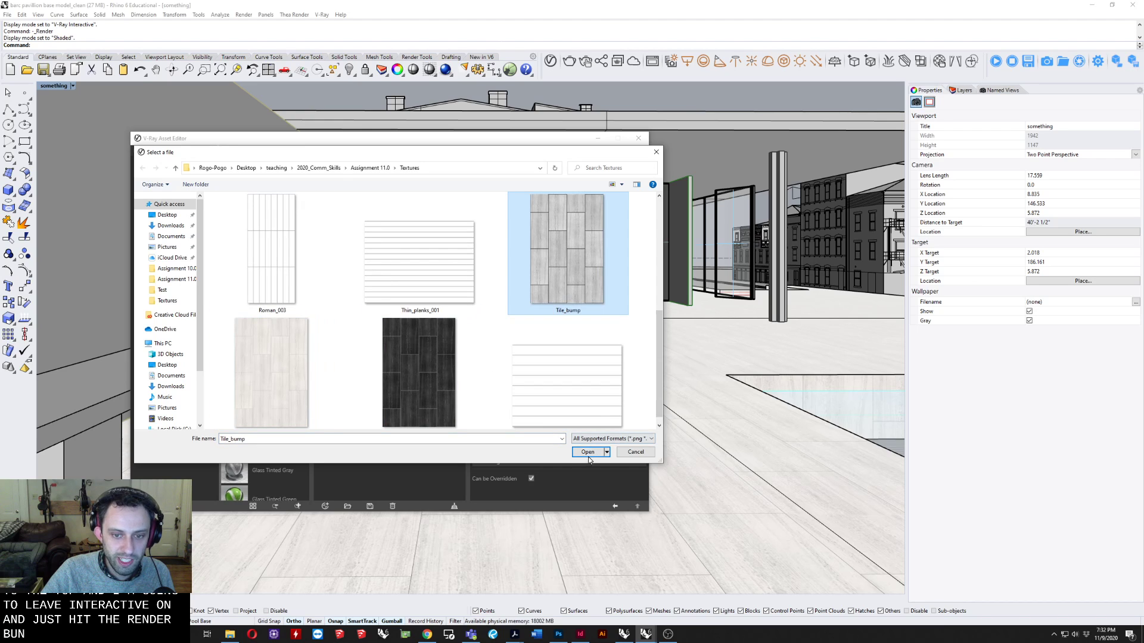
click(587, 451)
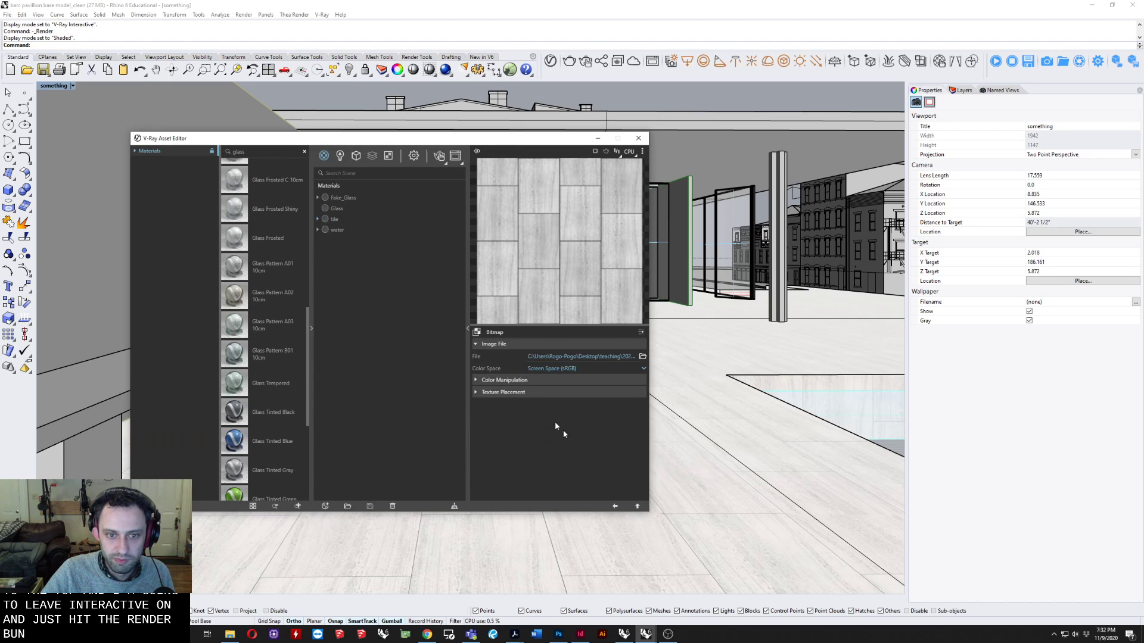
Set the tile material's bump amount to 0.1.
click(322, 219)
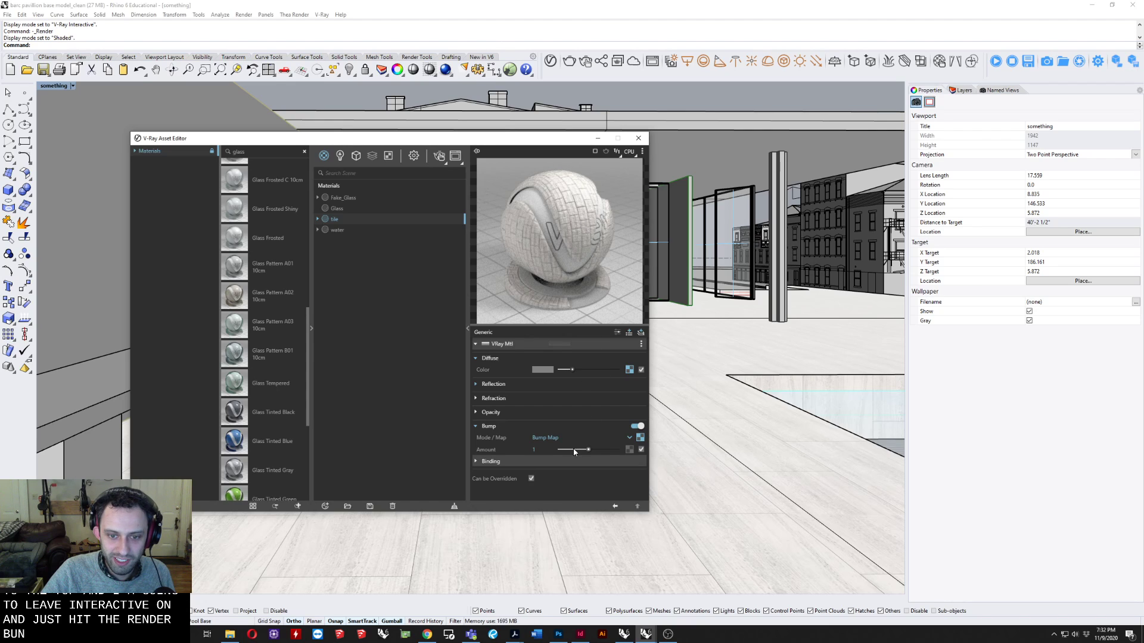
drag(570, 453, 562, 452)
drag(520, 141, 499, 152)
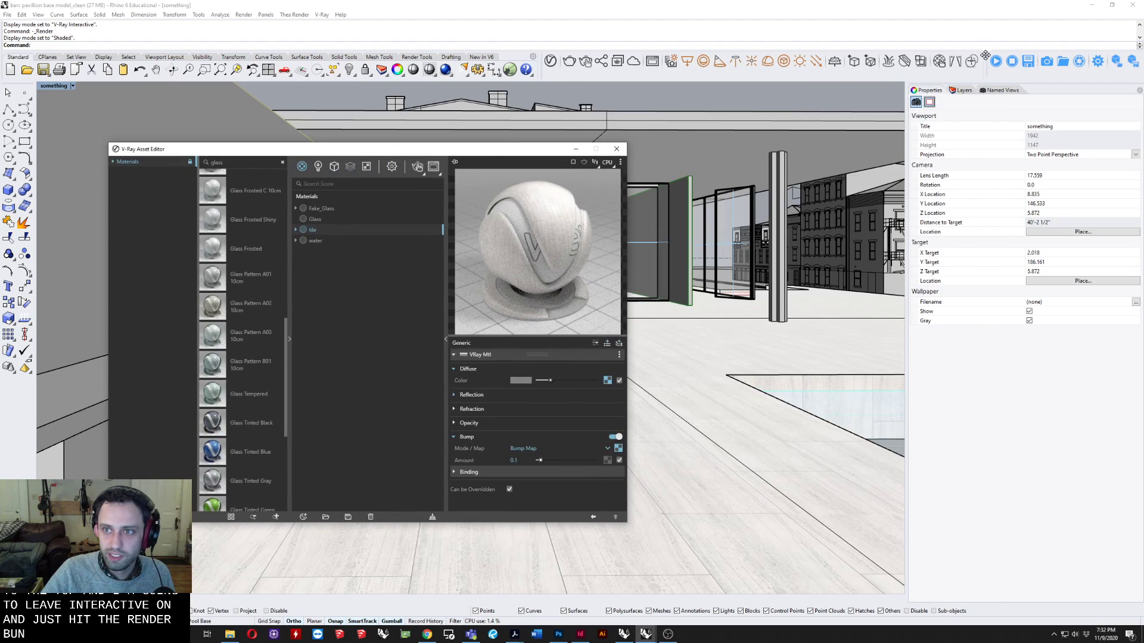
Start an interactive V-Ray render from a low view close to the tile floor, with the render beside the material settings.
click(775, 59)
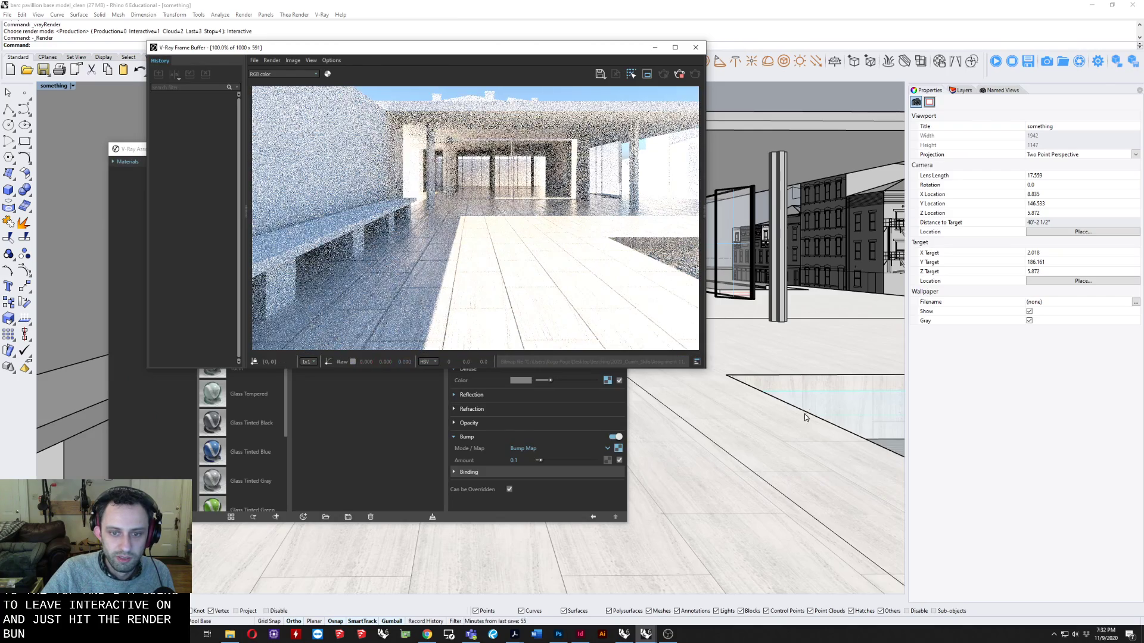
right_drag(786, 405, 751, 396)
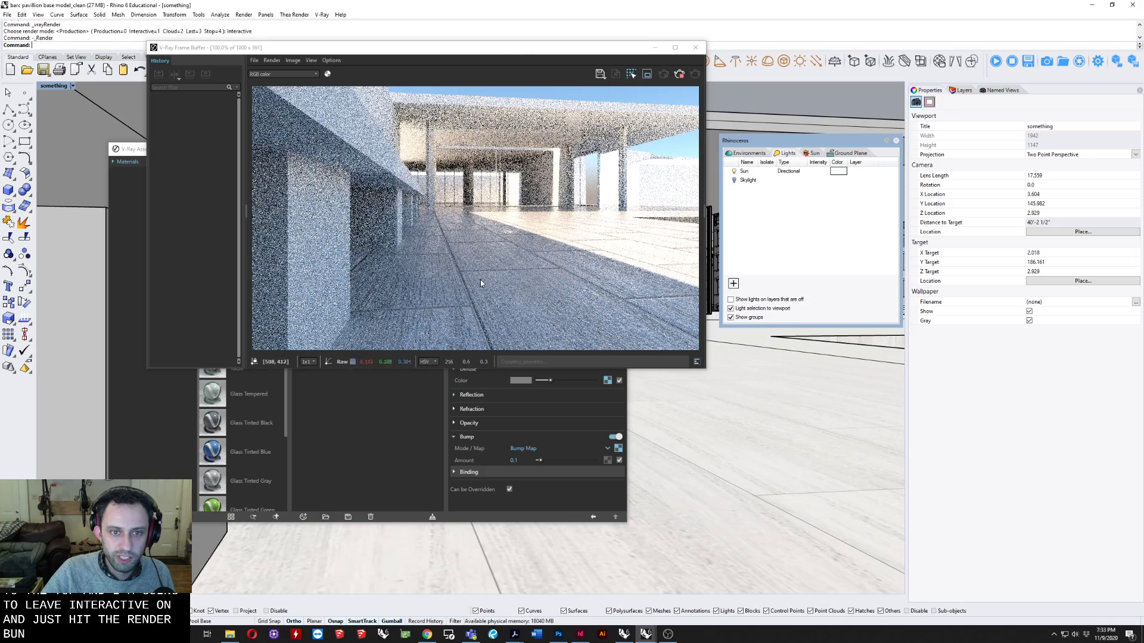
drag(486, 50, 835, 114)
drag(459, 150, 414, 141)
Set the tile material's bump amount to 0.051.
click(468, 452)
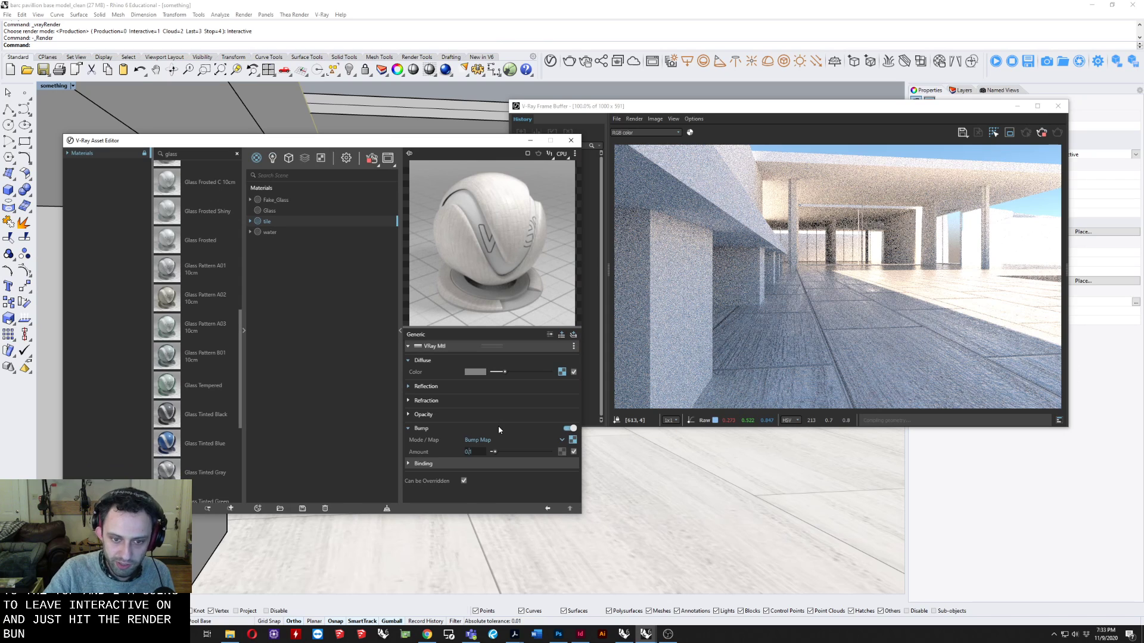
text(05)
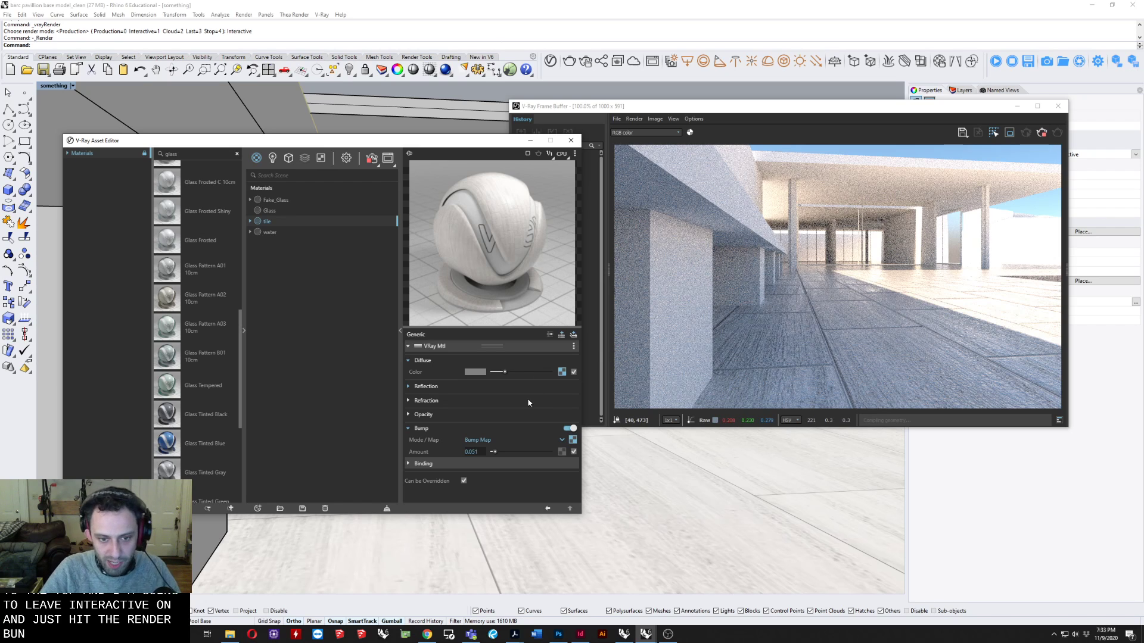
key(Return)
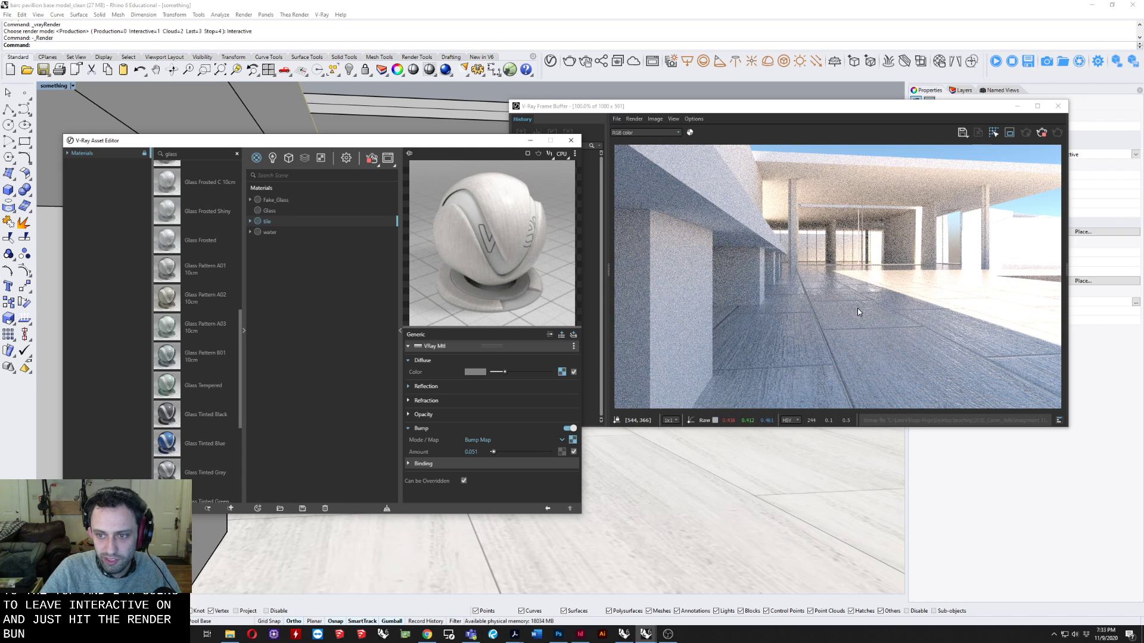
Examine the tile floor in the interactive render and review the tile material's bitmaps, refraction and reflection settings.
click(861, 288)
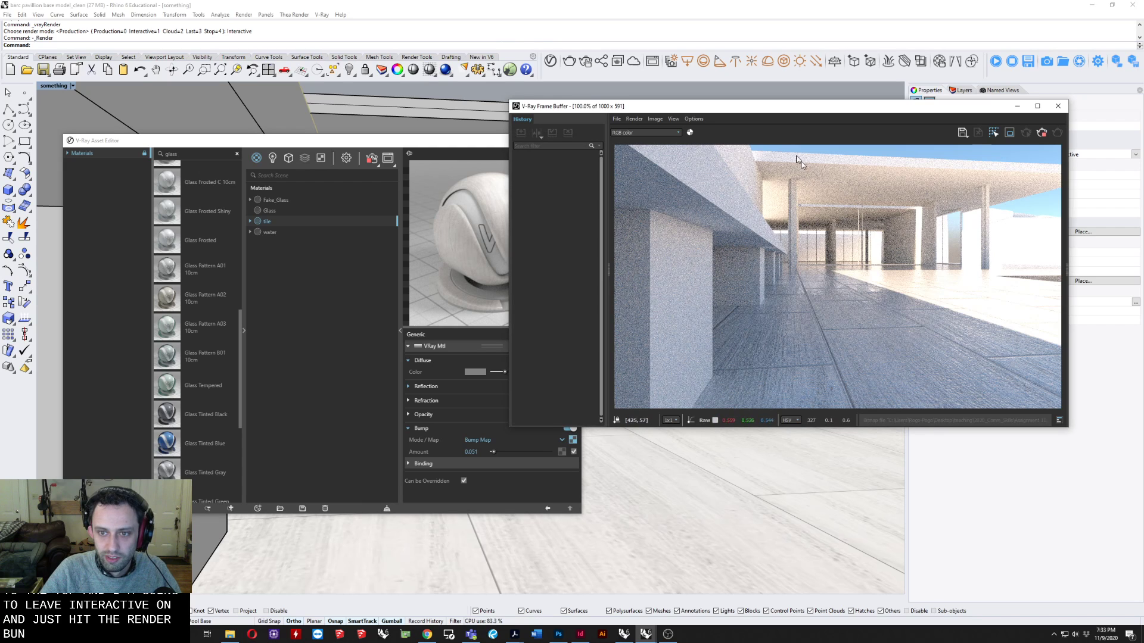
drag(751, 106, 793, 90)
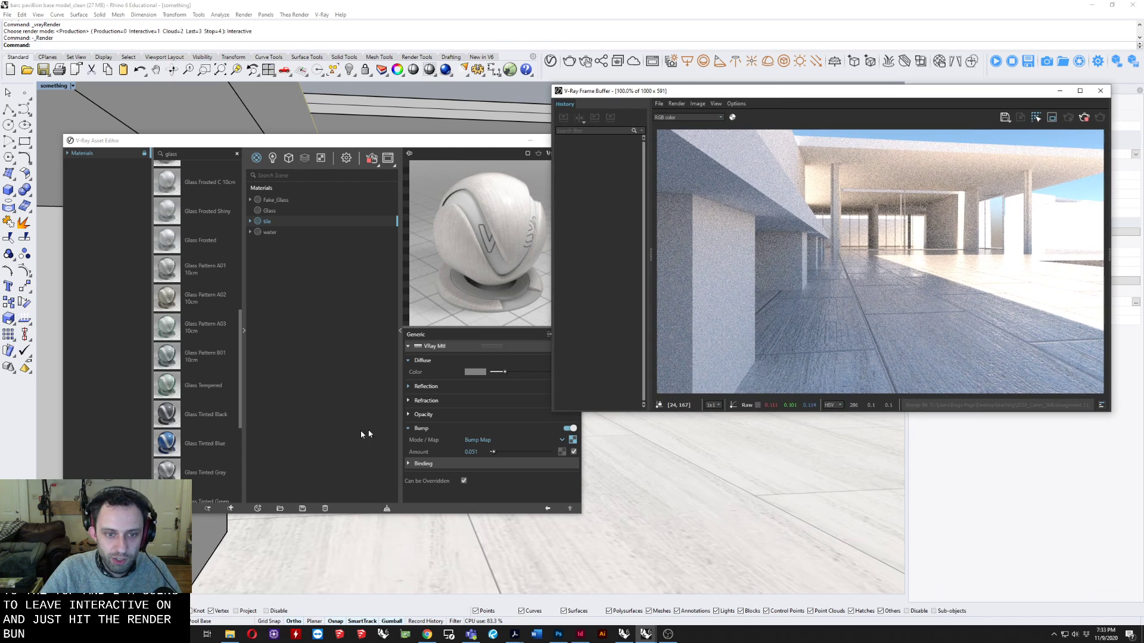
click(437, 347)
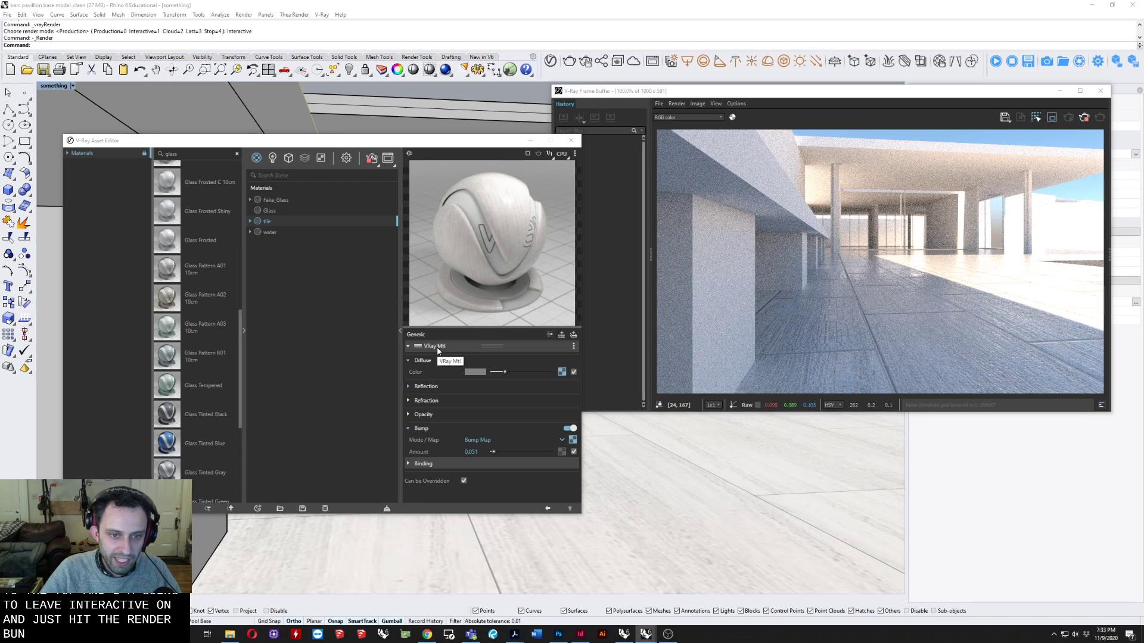
click(249, 221)
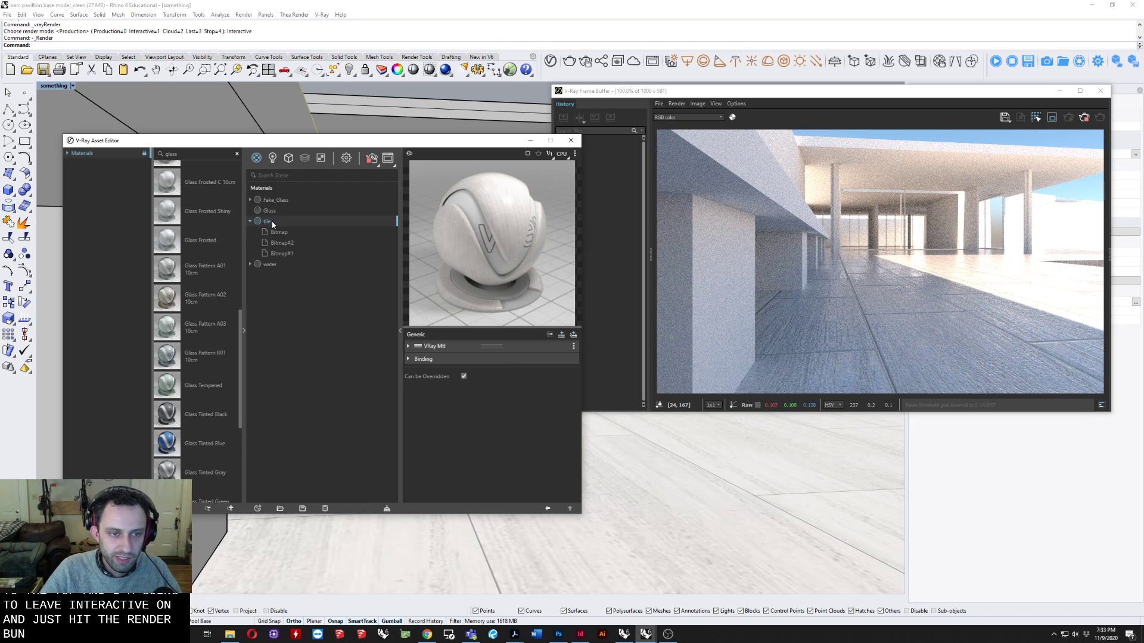
click(250, 222)
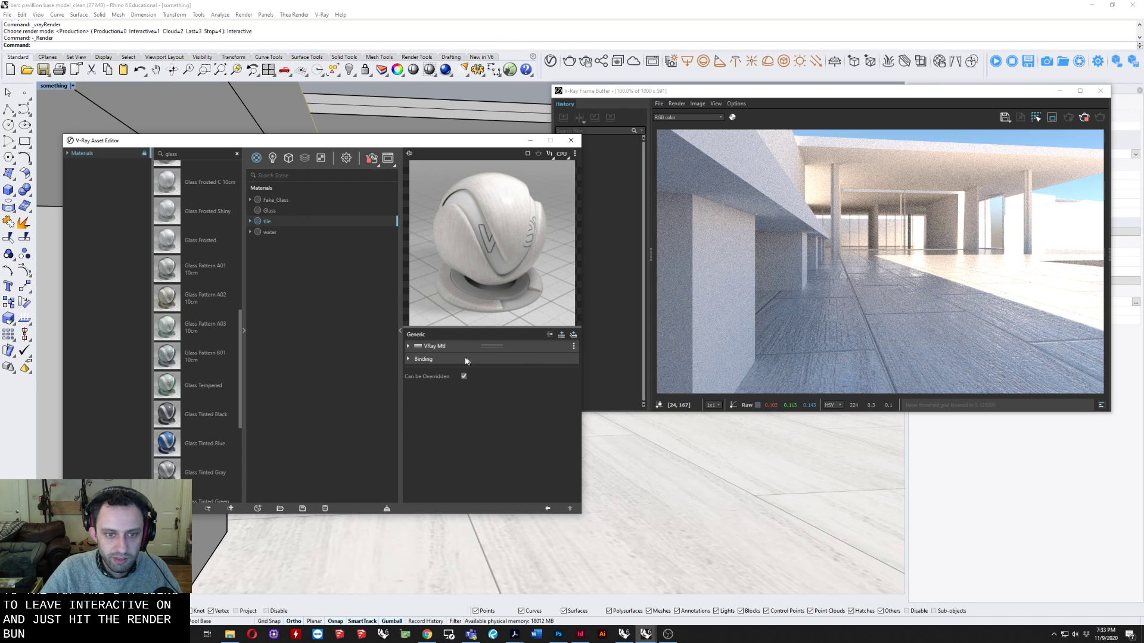
click(440, 348)
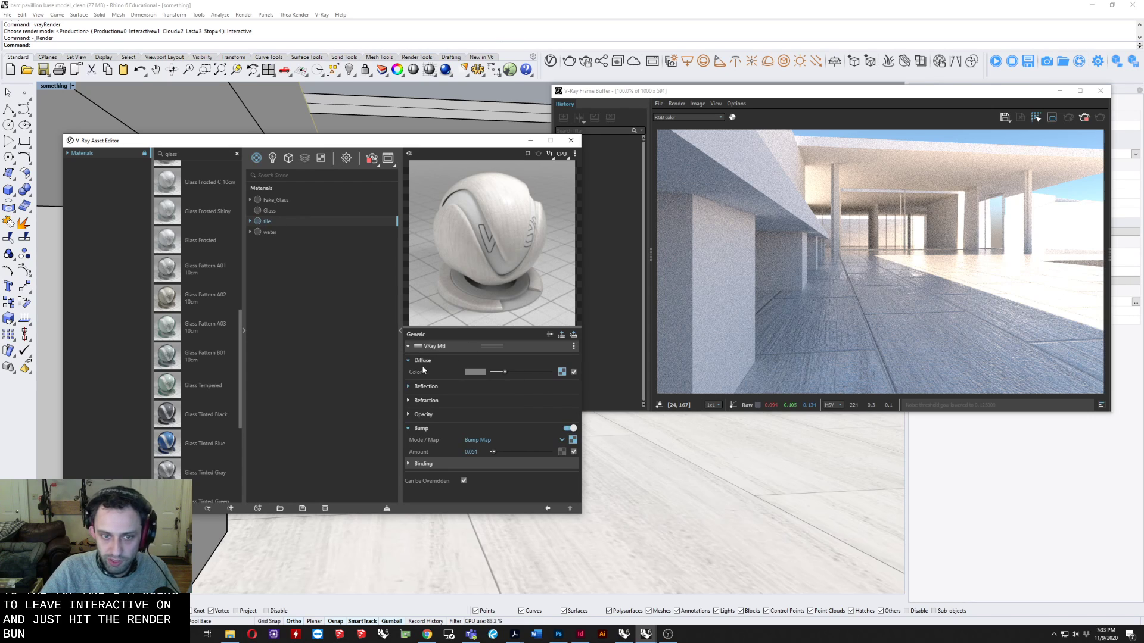
click(420, 400)
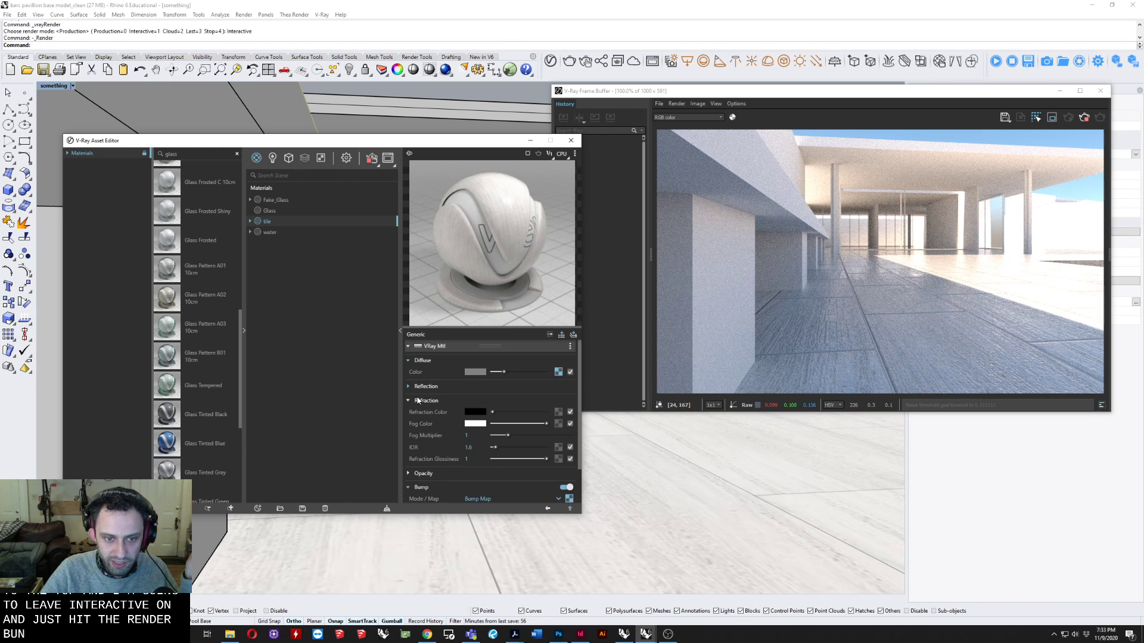
click(424, 400)
click(424, 386)
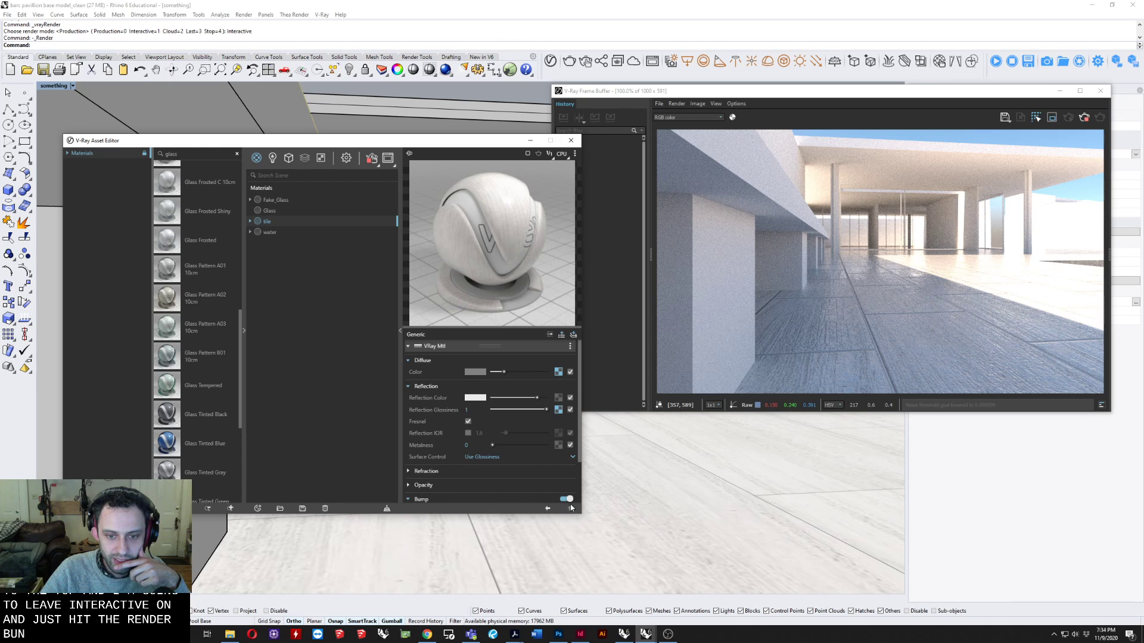
Reduce the tile material's bump amount to 0.031.
scroll(581, 417, down, 3)
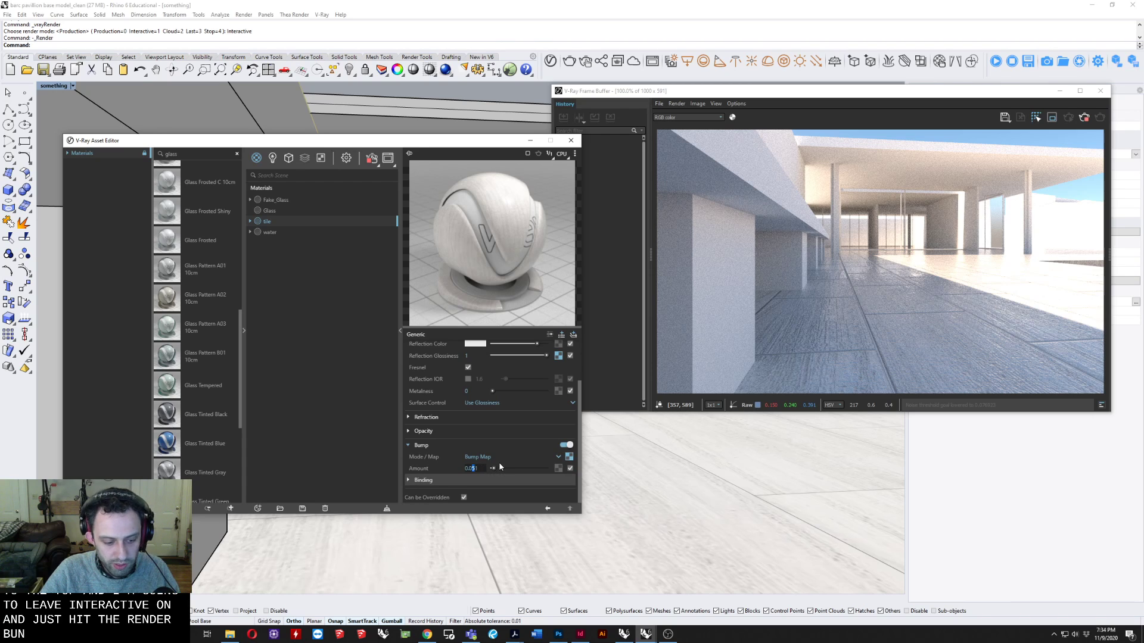
text(3)
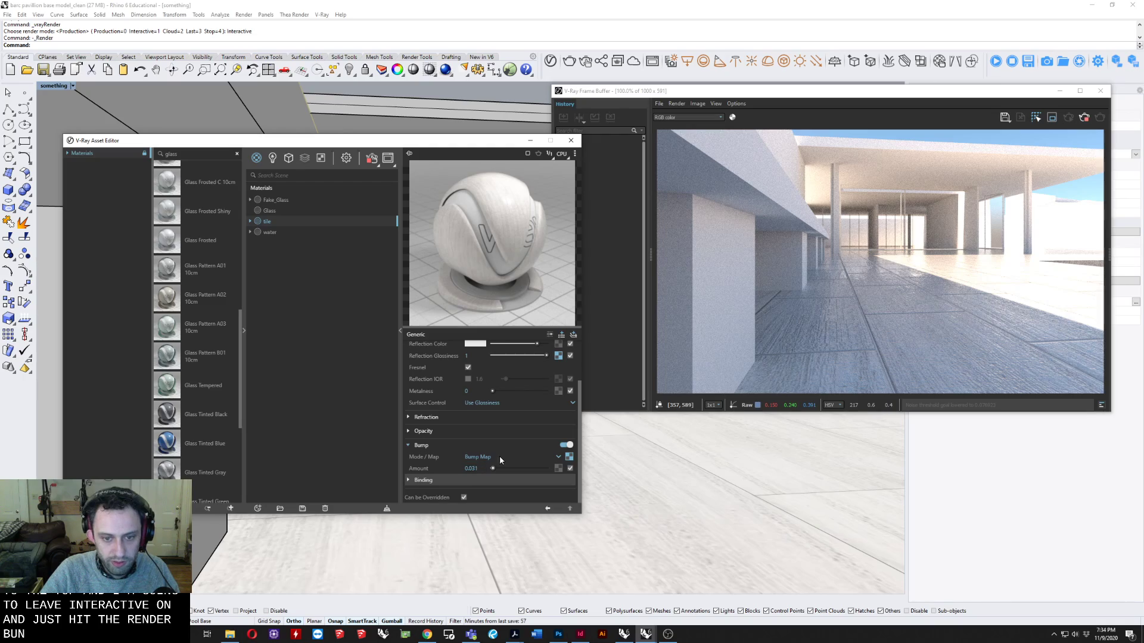
Try a region render over the shaded tile floor in the interactive render and switch region rendering off again.
key(Return)
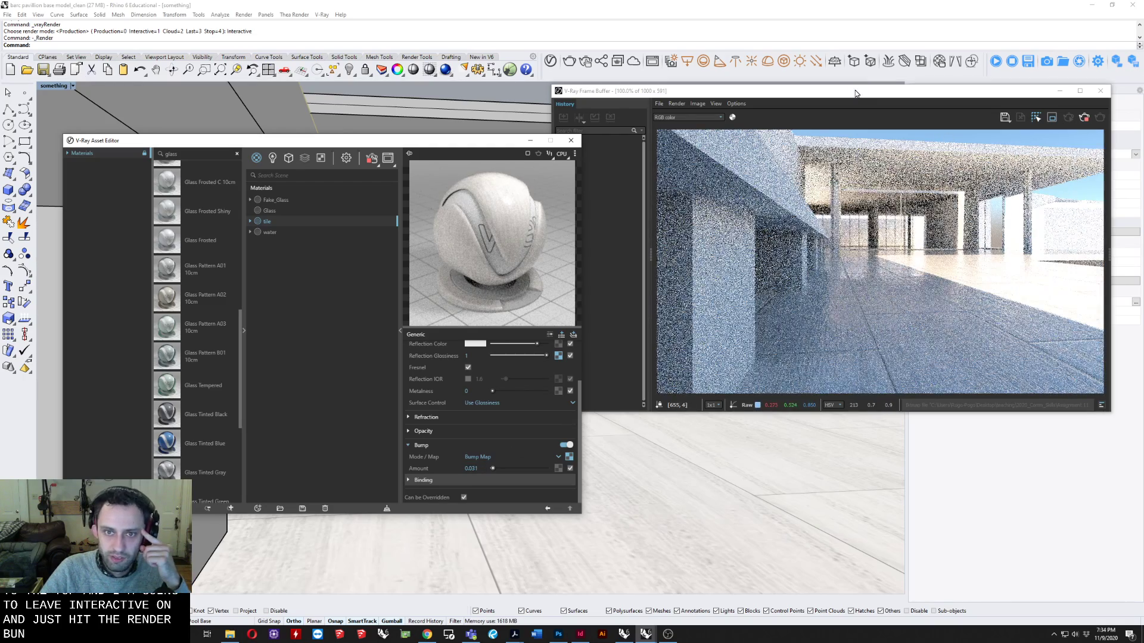
drag(872, 89, 583, 124)
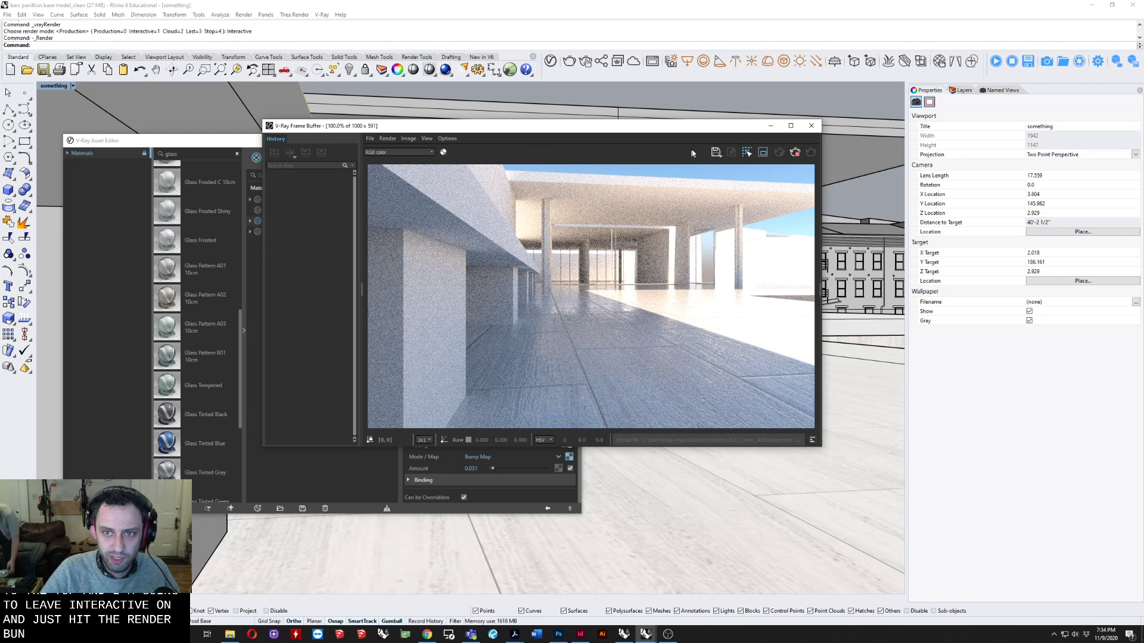
click(762, 153)
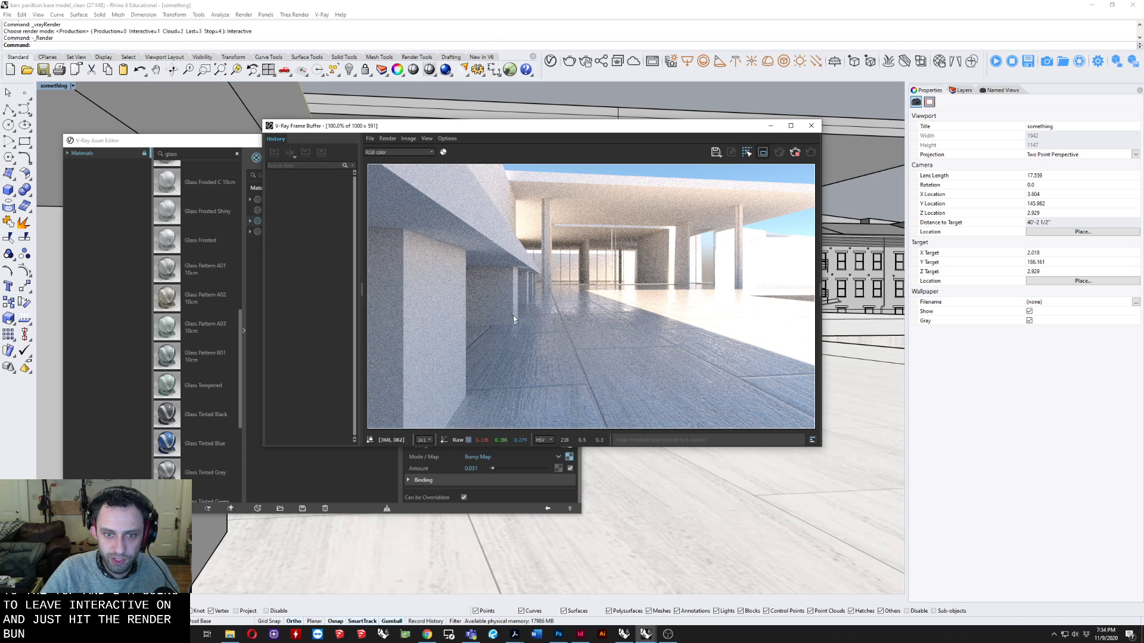
drag(511, 311, 621, 388)
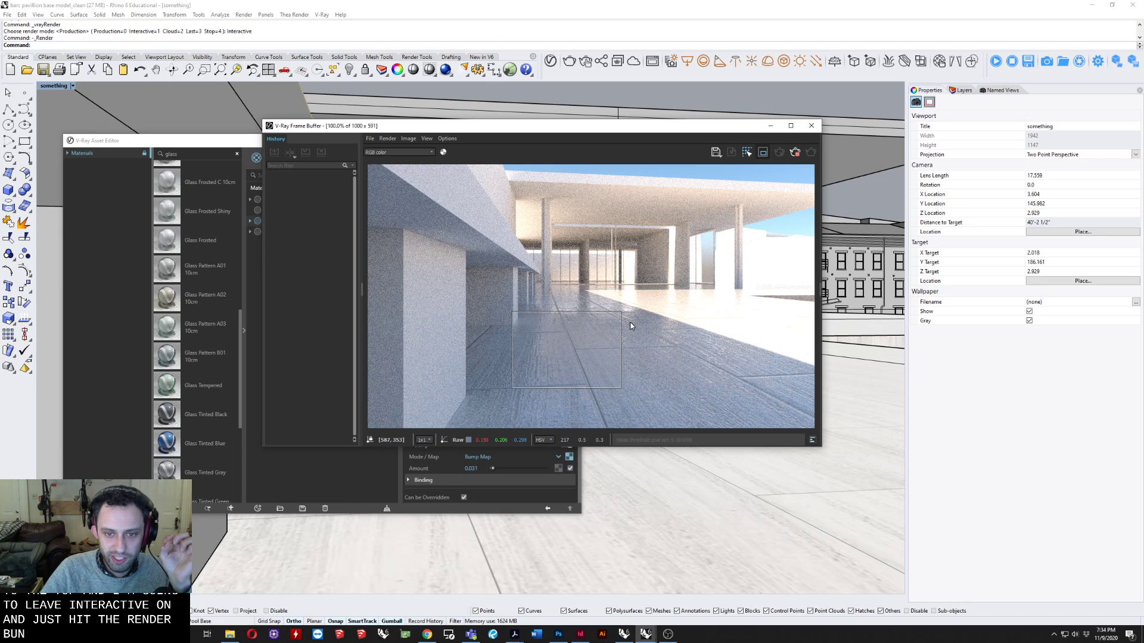
click(763, 153)
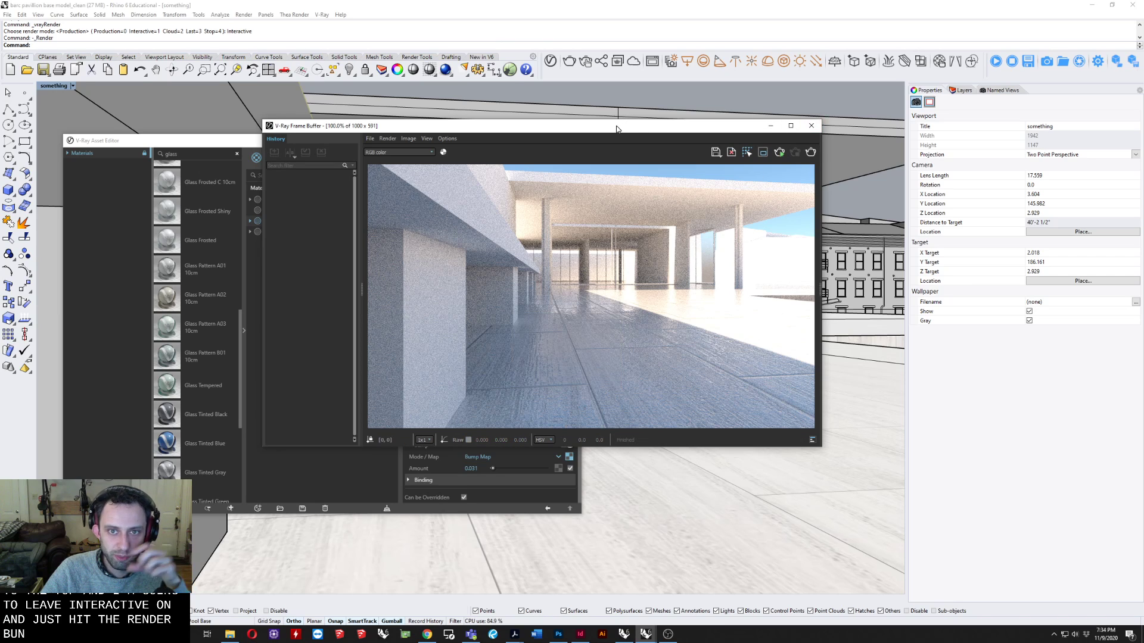
Close the render window and move the material editor clear of the model view.
drag(617, 128, 771, 105)
drag(337, 143, 390, 114)
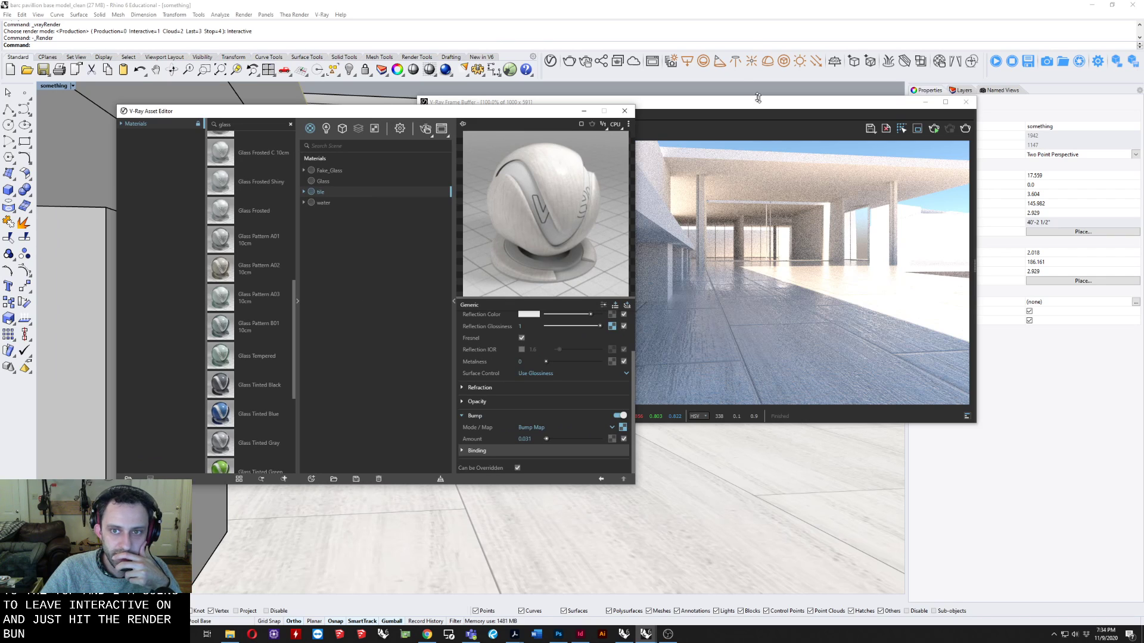
click(965, 102)
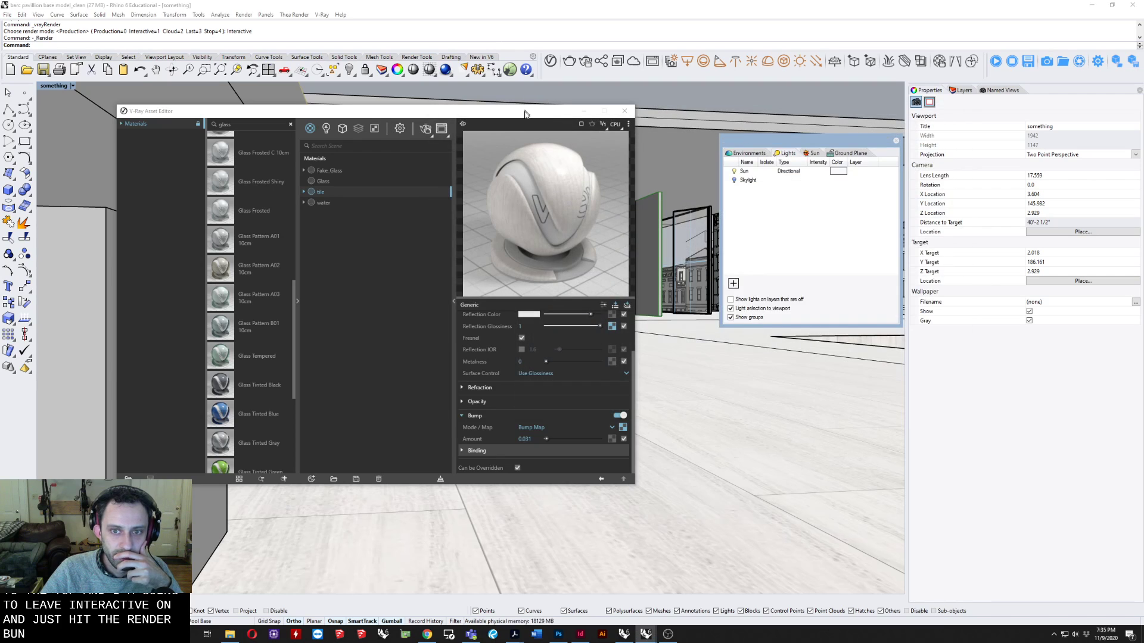
click(525, 114)
drag(497, 113, 320, 262)
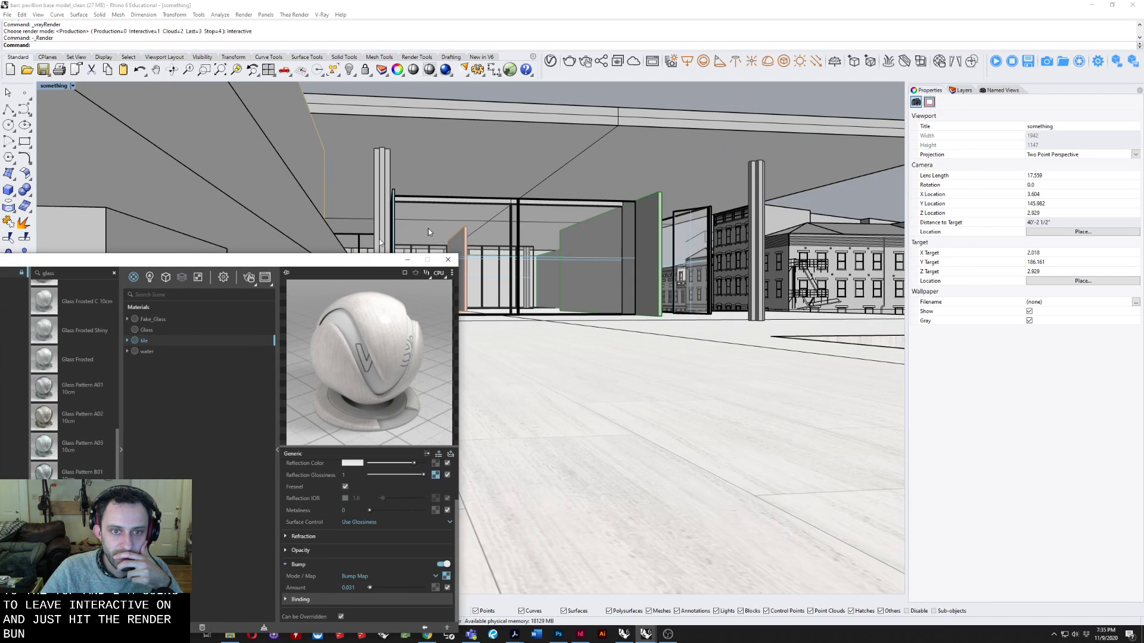
Draw a vertical plane standing on the tile floor, starting at the outer corner of the floor's recessed edge.
right_drag(716, 212, 643, 272)
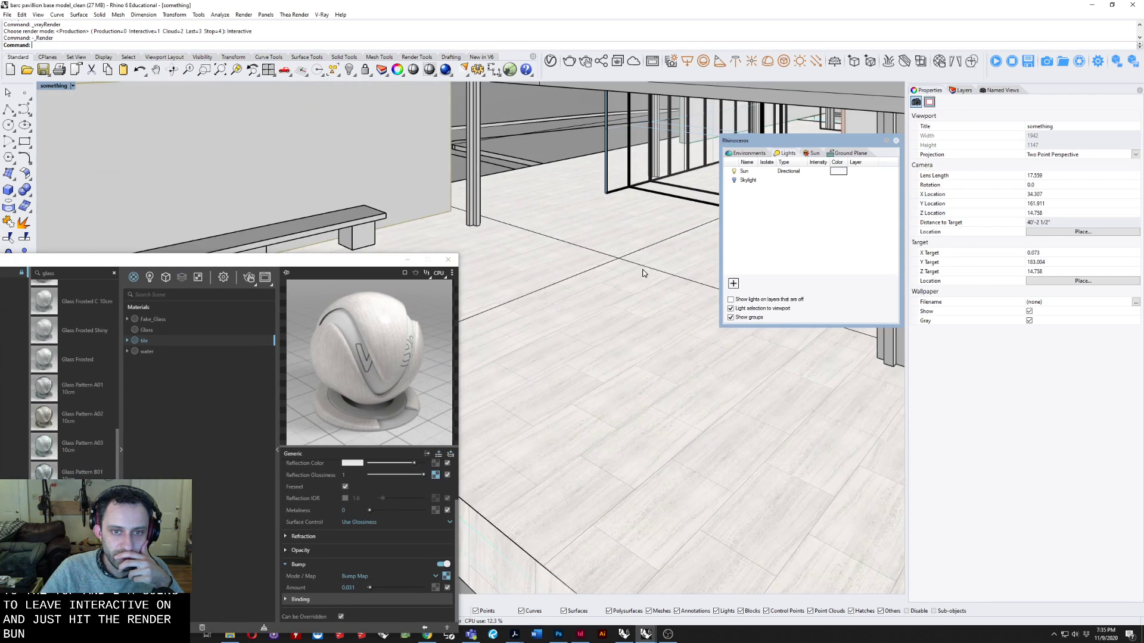
click(9, 174)
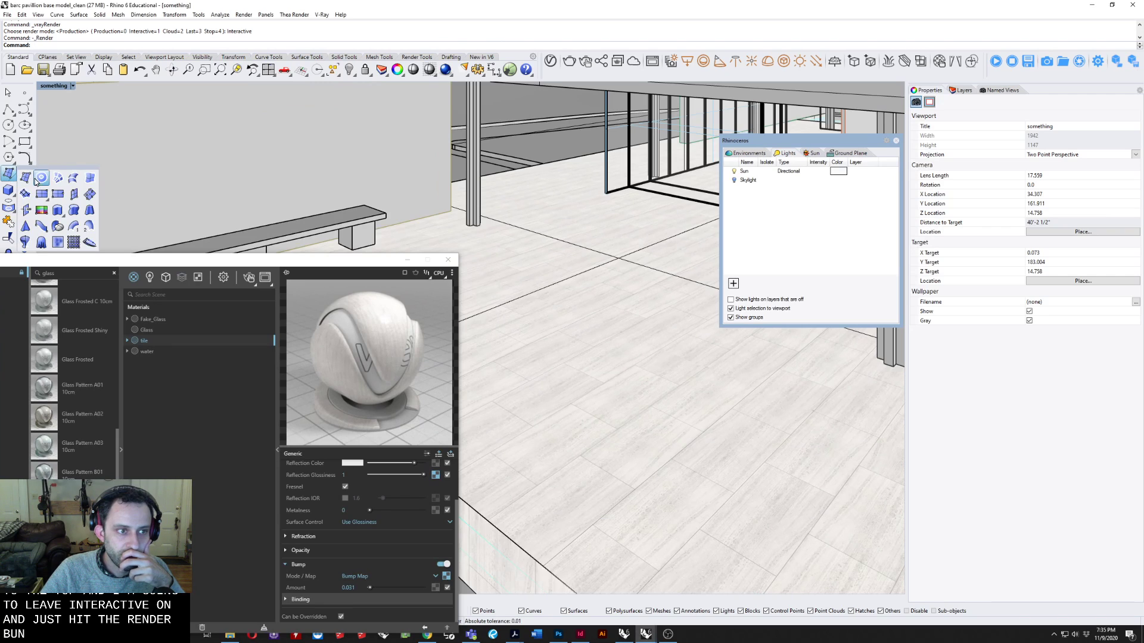
click(41, 191)
shift+right_drag(399, 383, 473, 358)
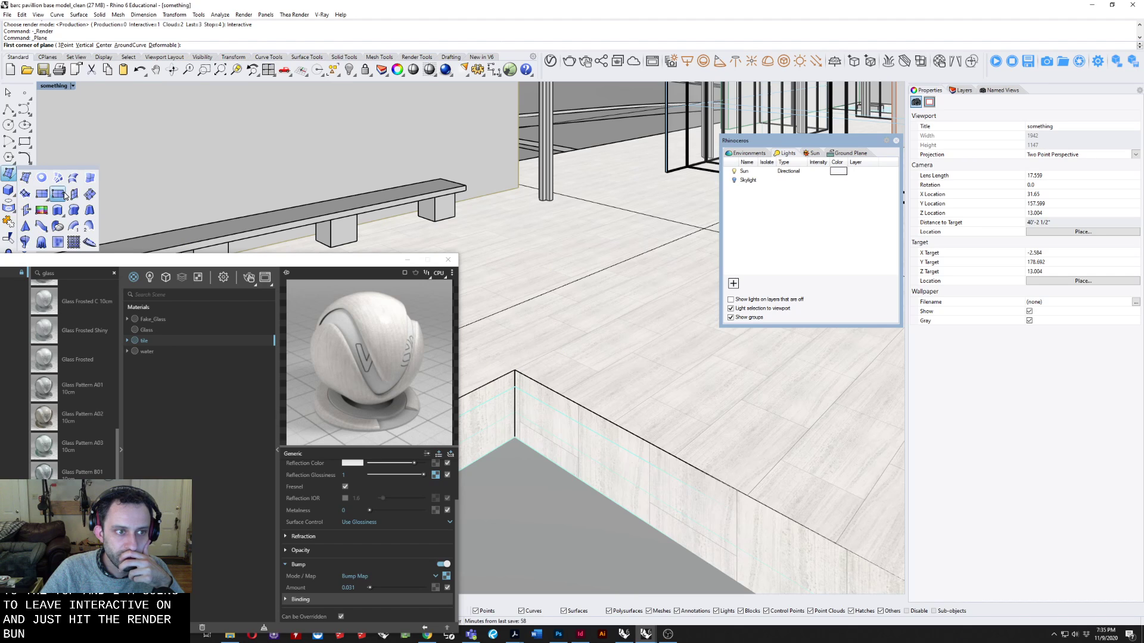
click(515, 370)
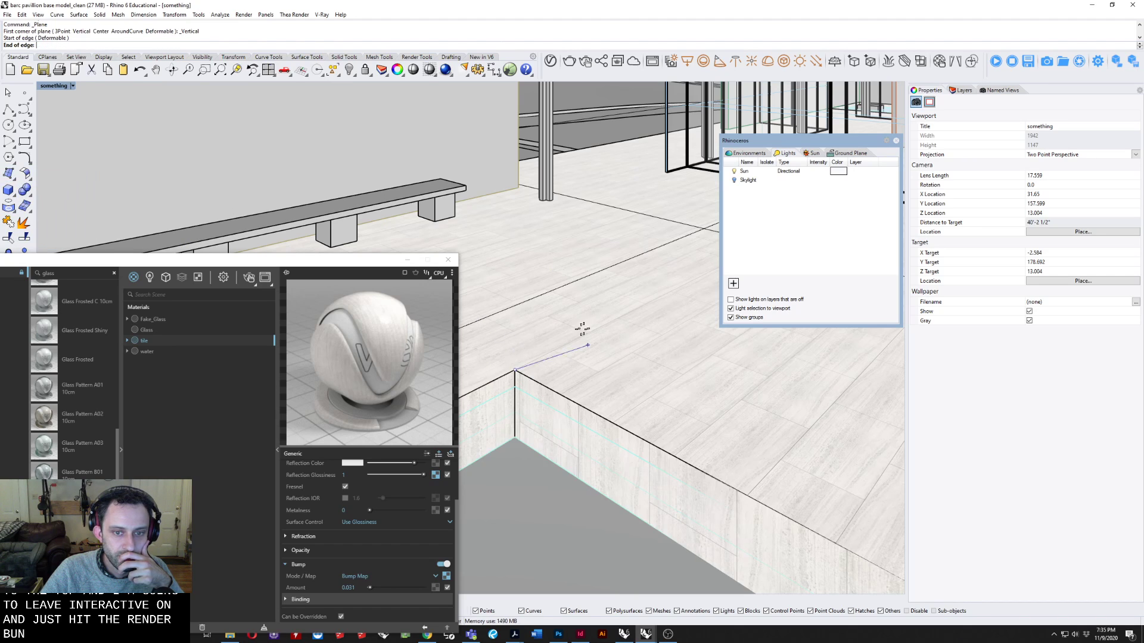
click(631, 315)
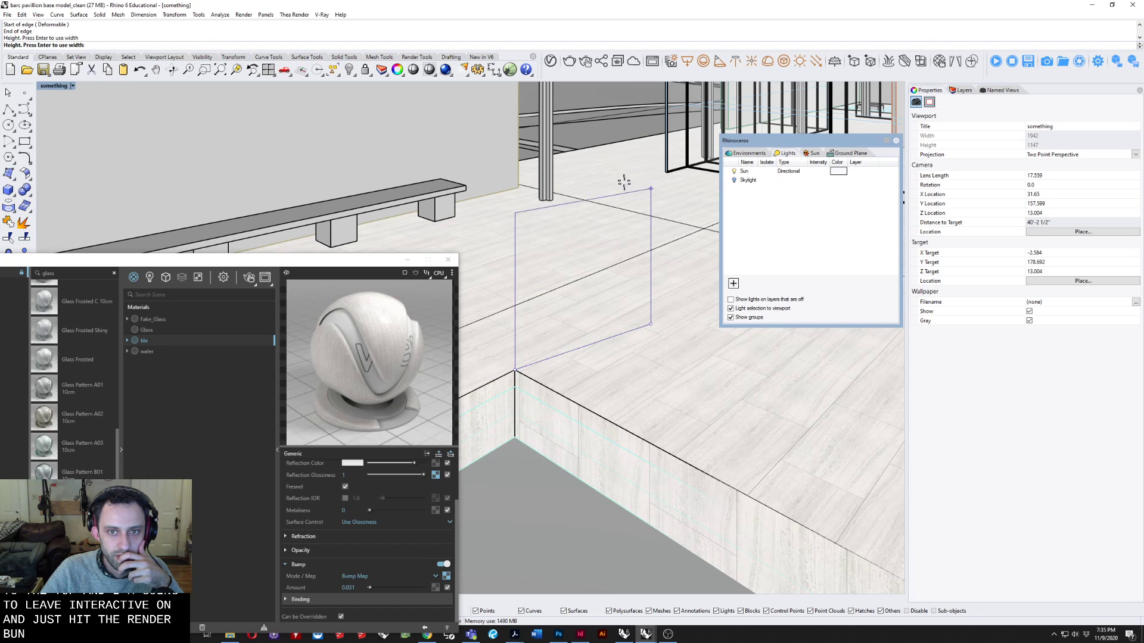
click(622, 129)
mouse_move(580, 186)
right_down()
mouse_move(495, 175)
mouse_move(588, 202)
right_up()
Create a generic V-Ray material and name it SCREEN.
click(340, 263)
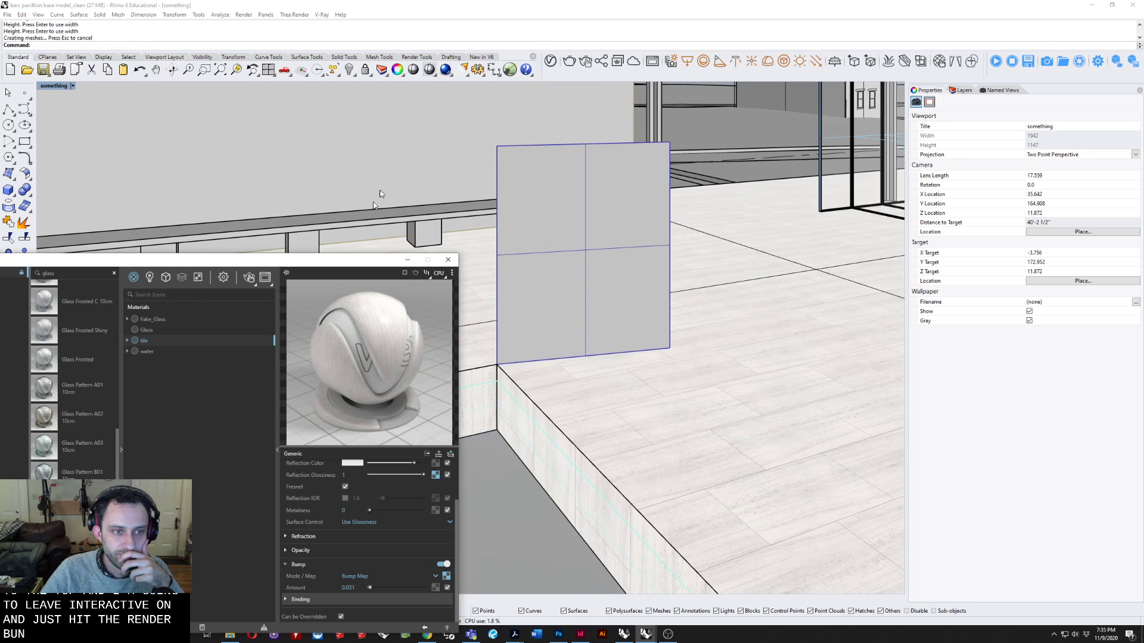
drag(281, 259, 333, 113)
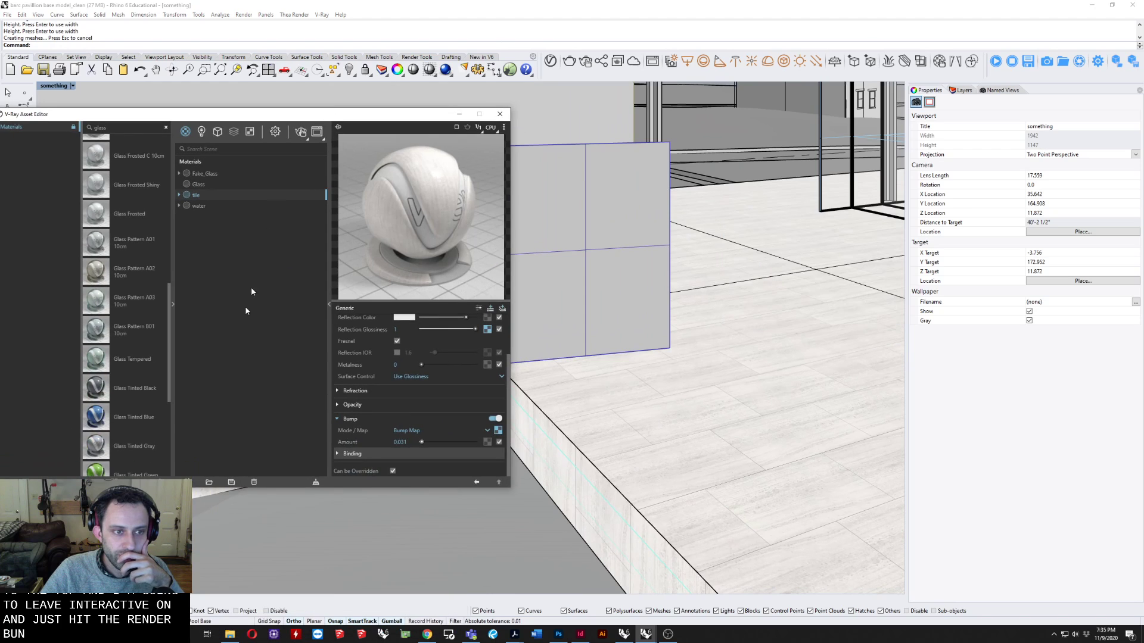
click(187, 482)
mouse_move(220, 472)
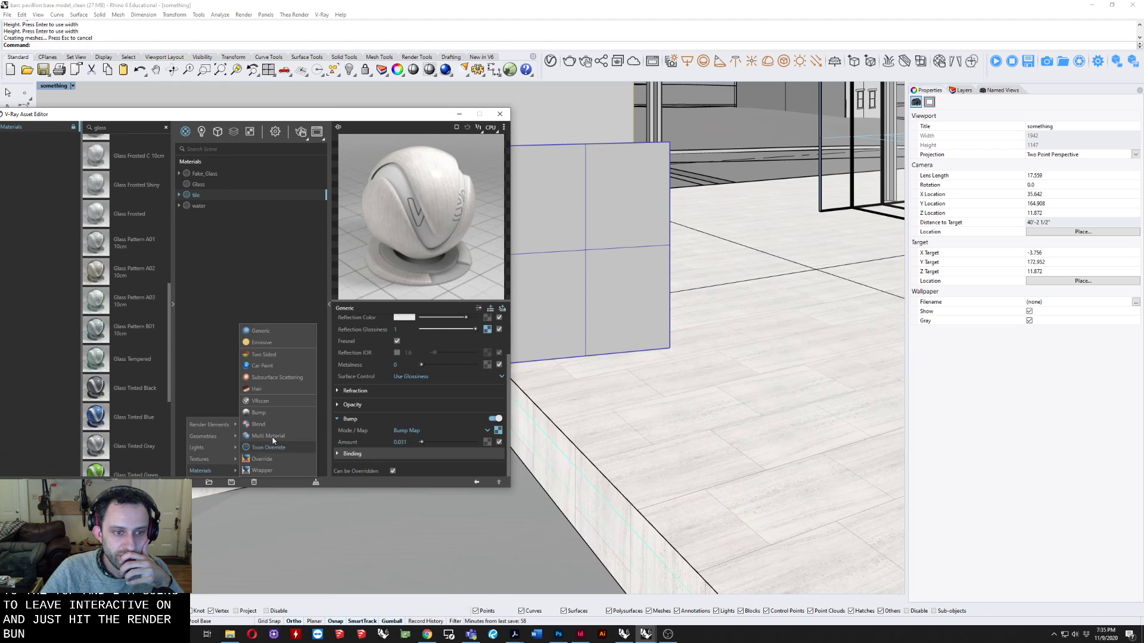
click(270, 333)
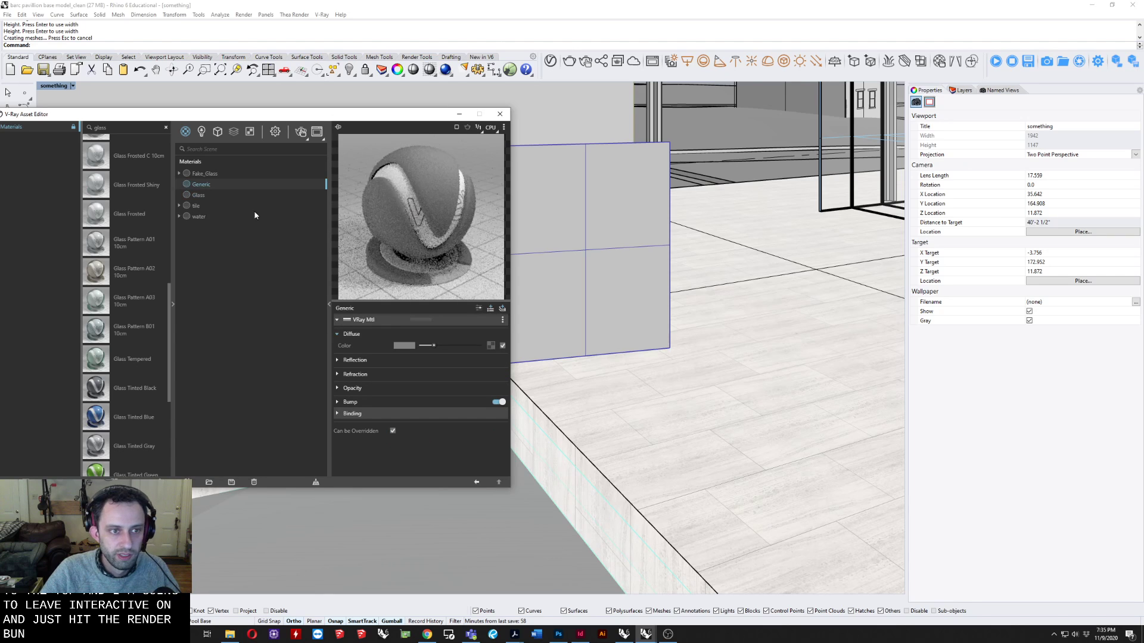
right_click(200, 190)
click(219, 240)
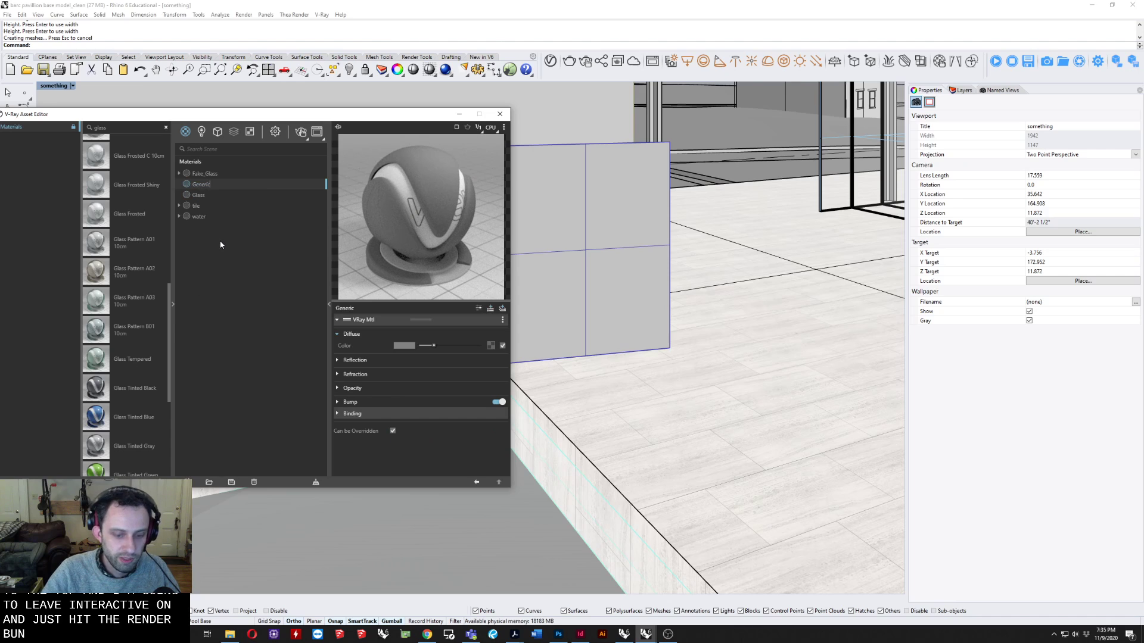
text(G)
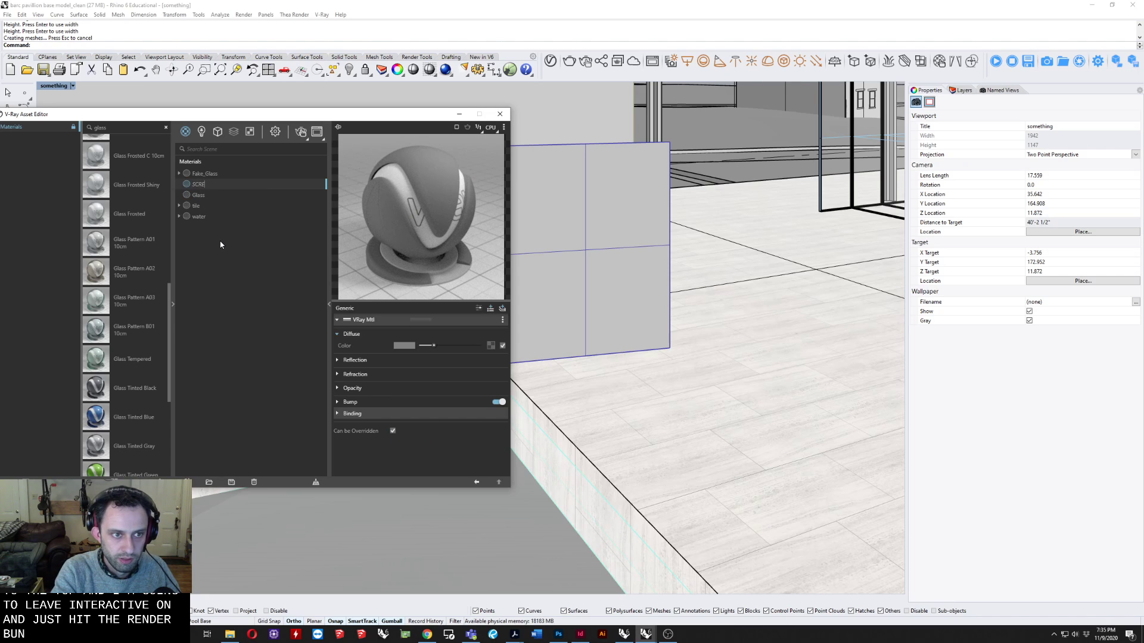
text(CREEN)
key(Return)
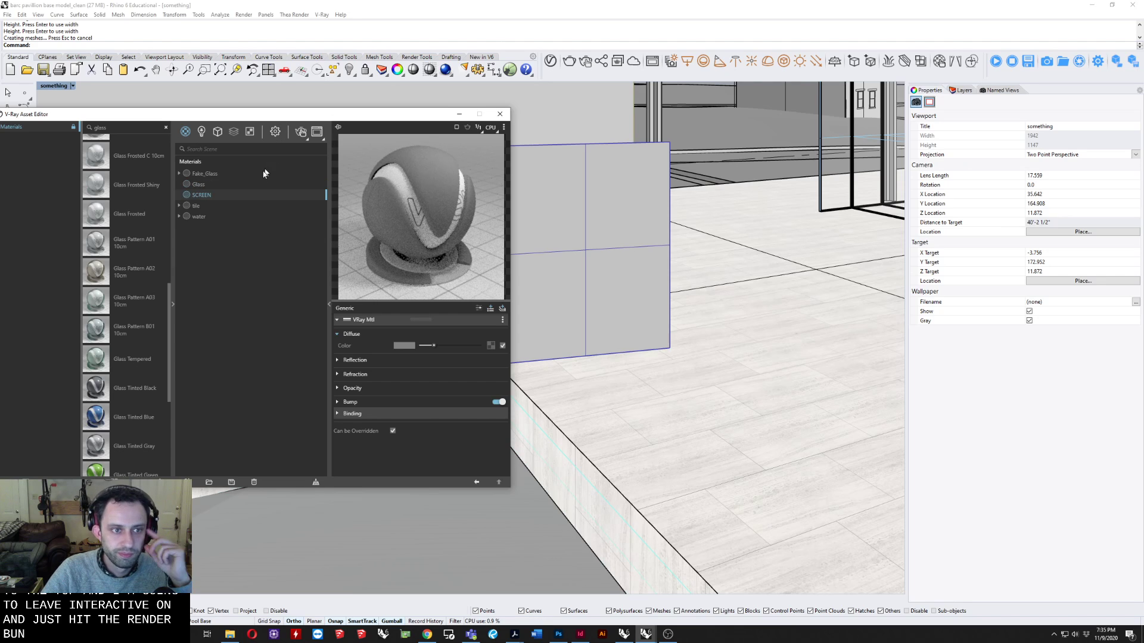
Apply the SCREEN material to the new vertical plane.
click(602, 173)
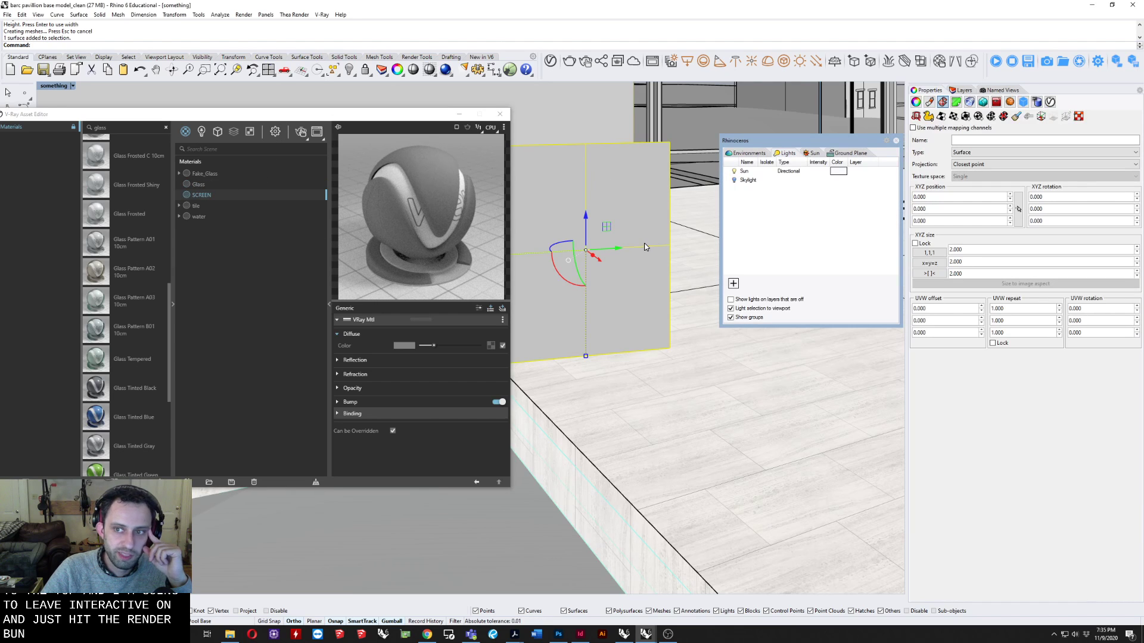
right_click(206, 197)
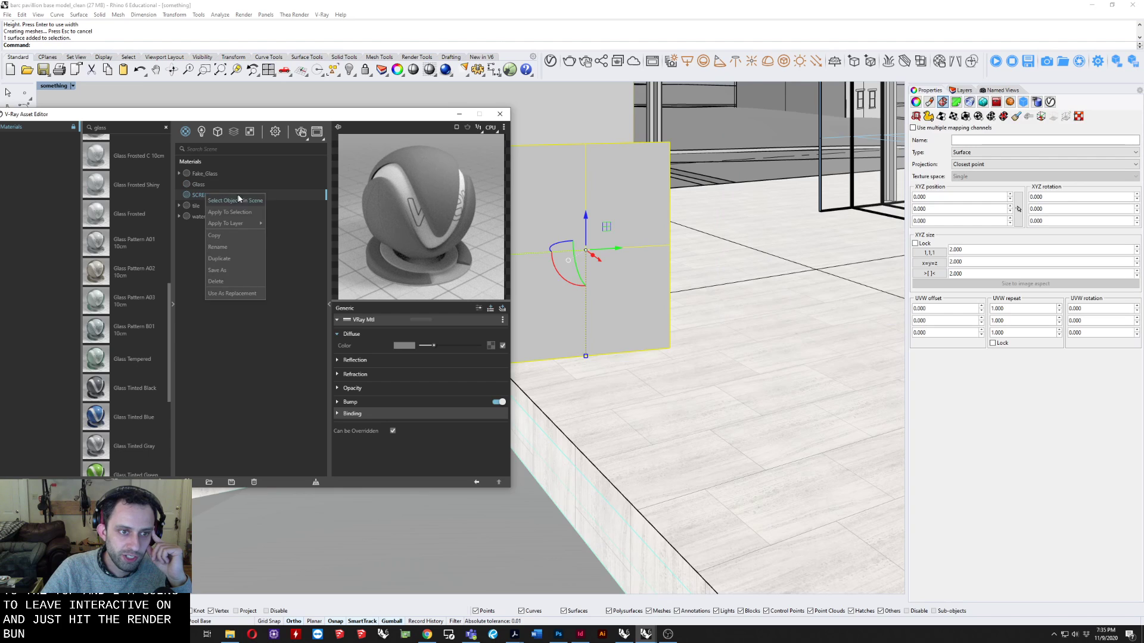
click(251, 216)
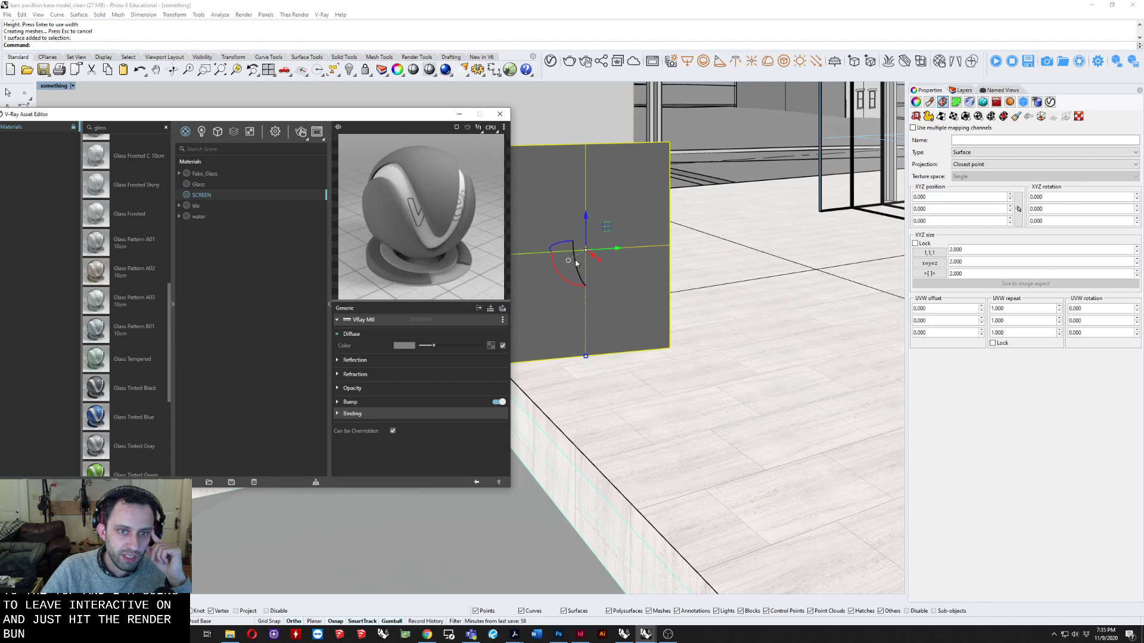
Load the Grate_alpha image as a bitmap for the SCREEN material's opacity and check it on the material.
shift+right_drag(573, 261, 601, 288)
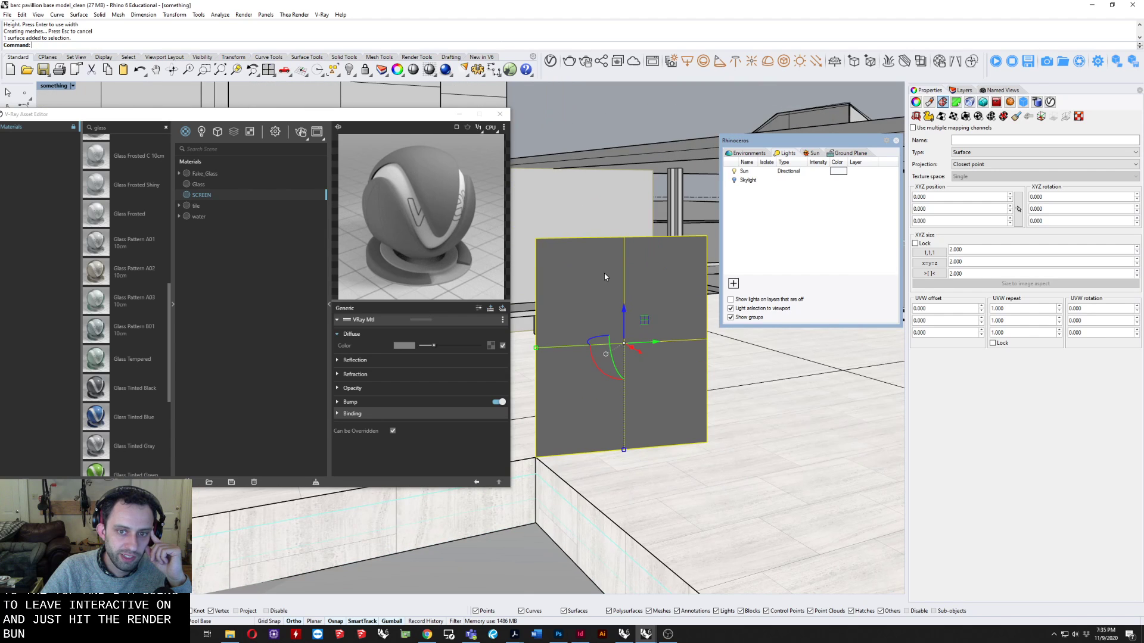
scroll(599, 286, up, 2)
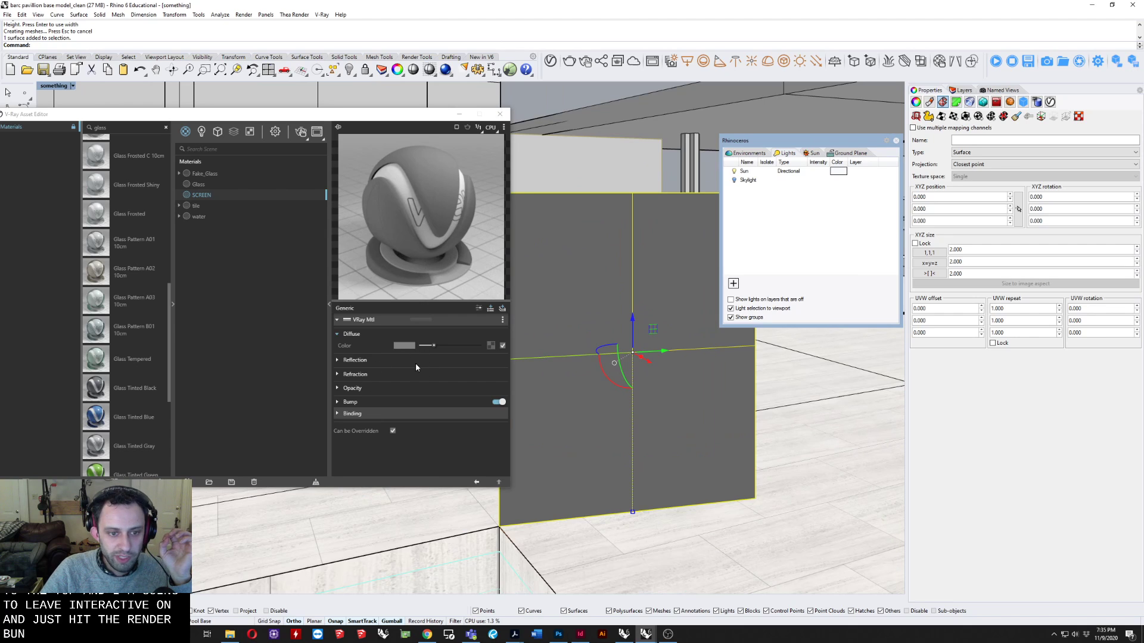
click(355, 388)
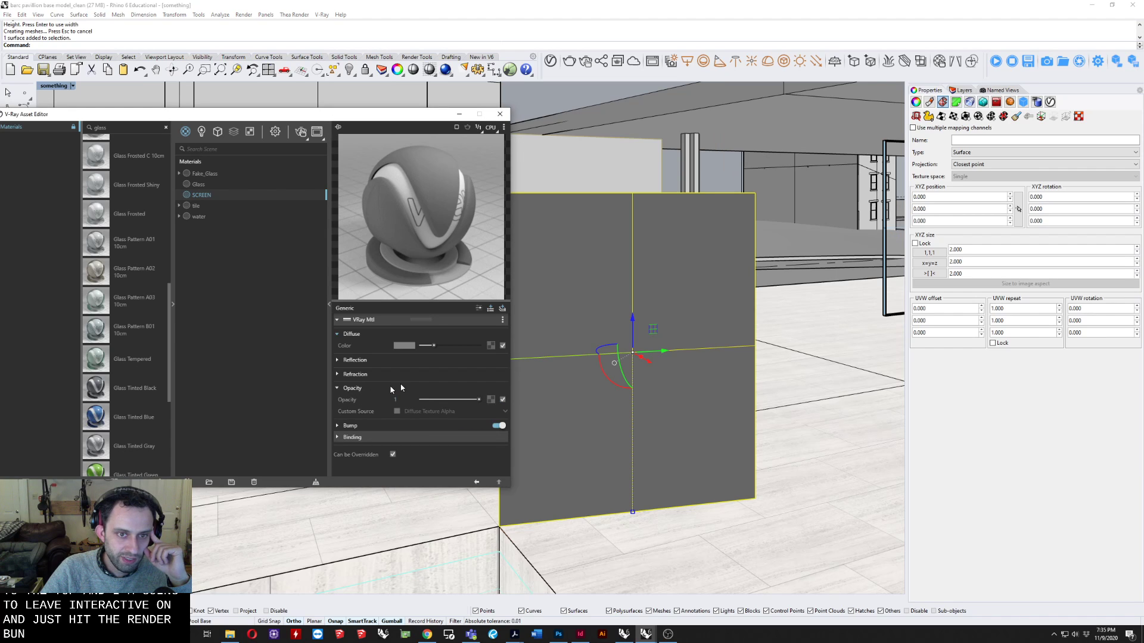
click(490, 403)
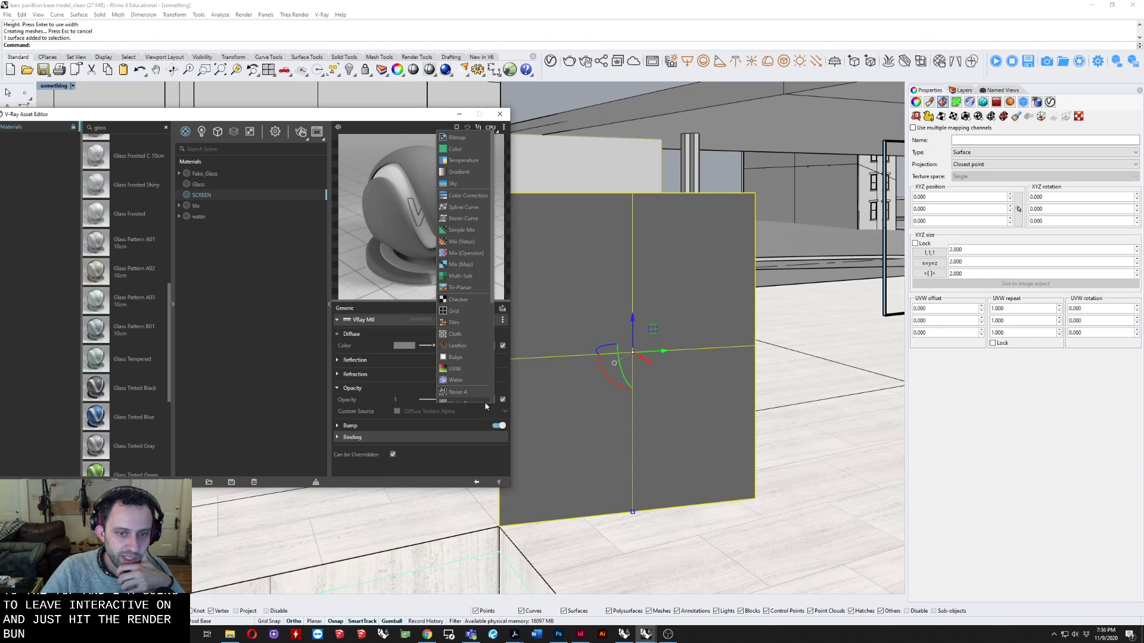
click(457, 139)
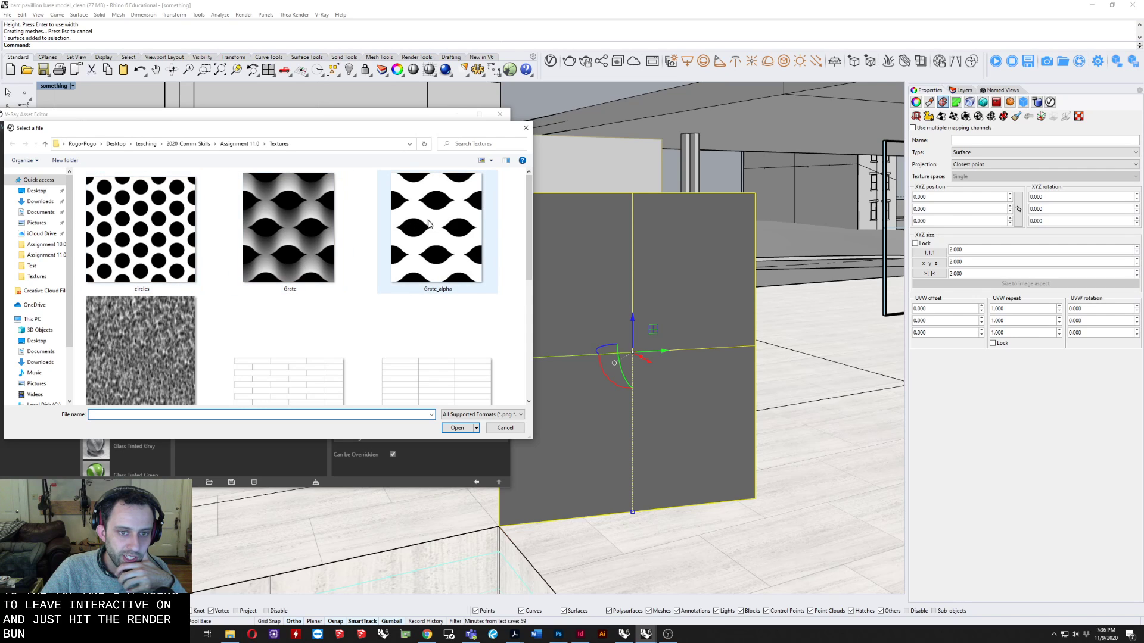
click(444, 237)
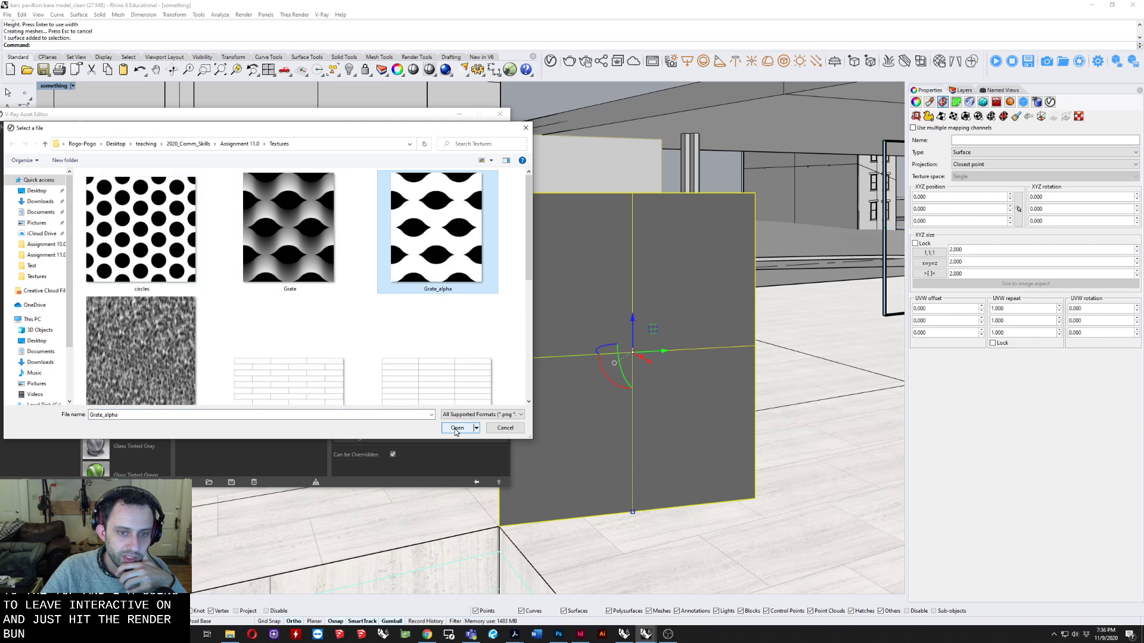
click(455, 429)
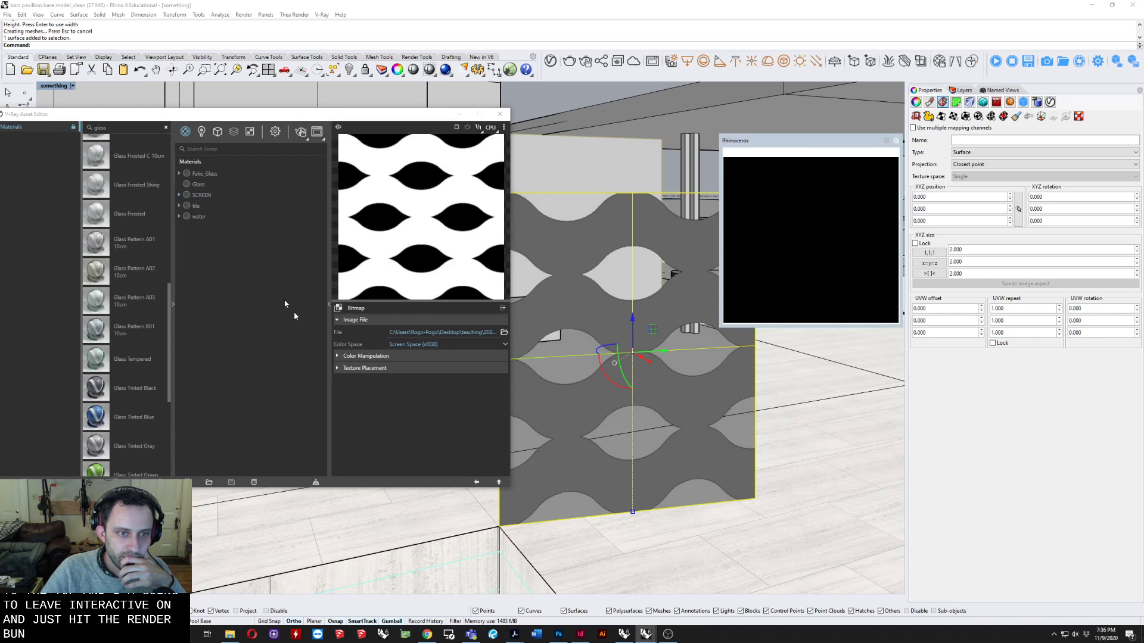
click(201, 196)
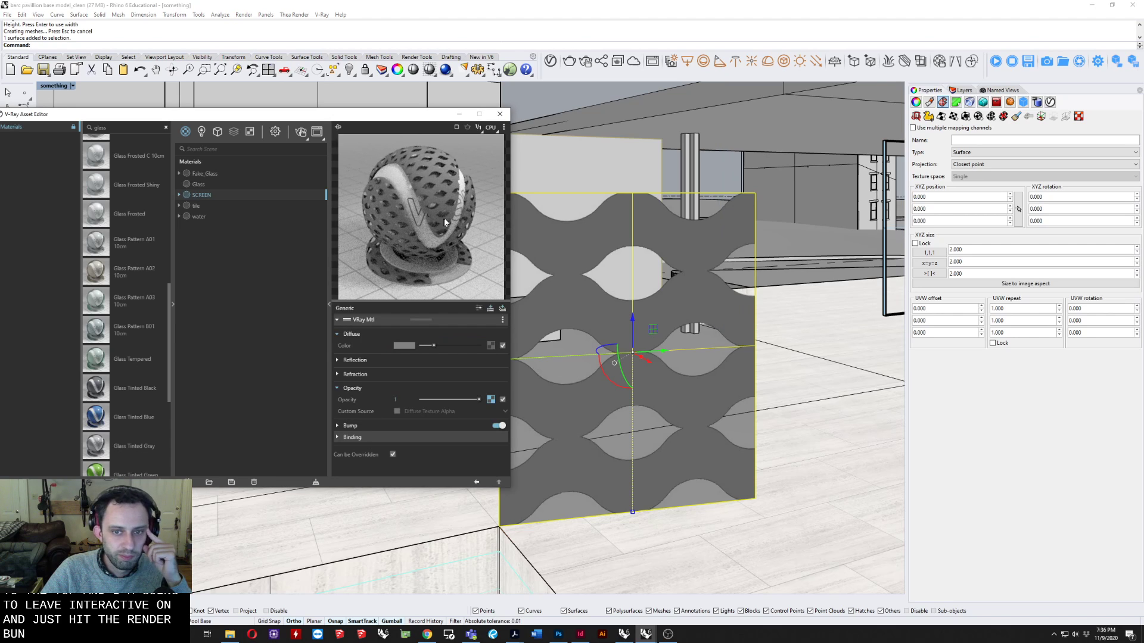
click(491, 399)
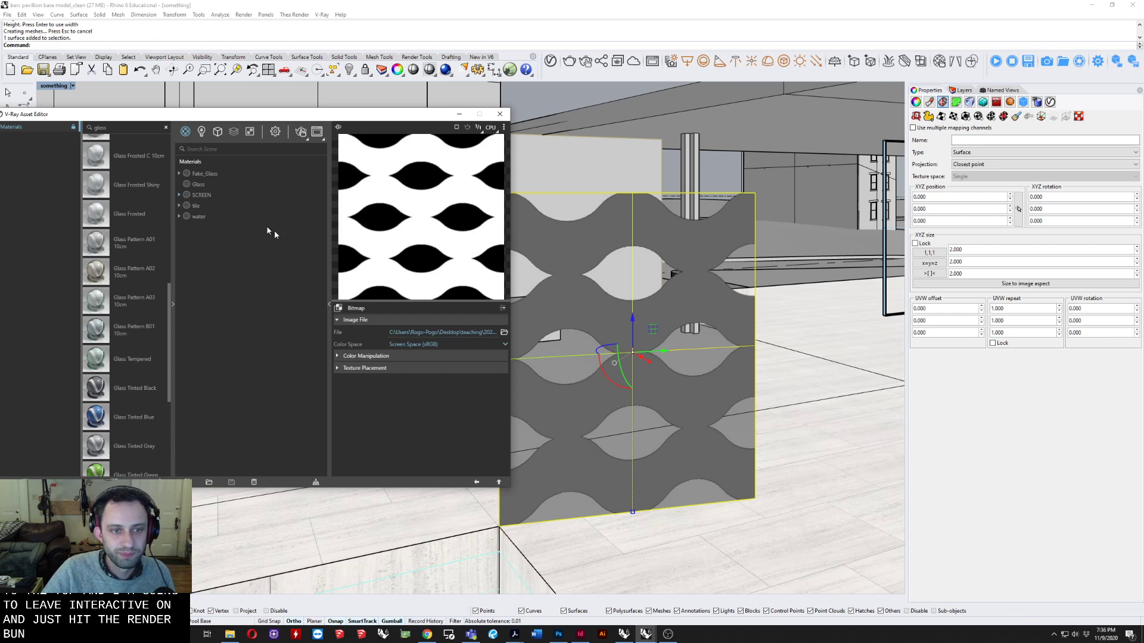
click(201, 194)
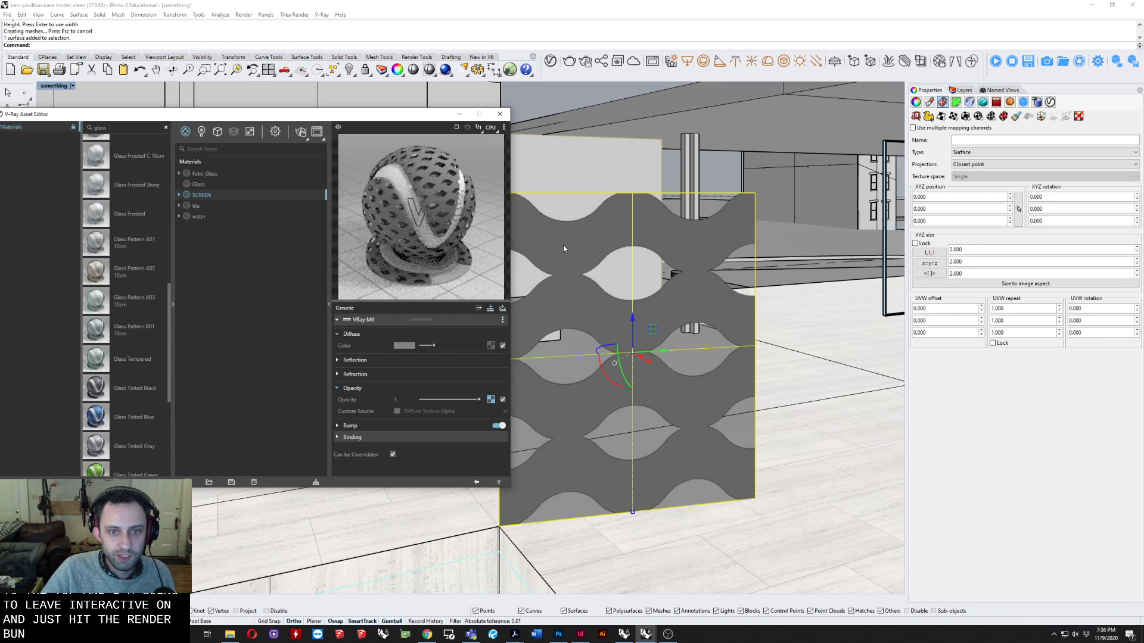
Apply a capped 1' by 1' by 1' box mapping to the vertical screen plane, starting at its lower outer corner.
mouse_move(595, 277)
shift+right_down()
mouse_move(629, 275)
mouse_move(612, 291)
shift+right_up()
click(968, 118)
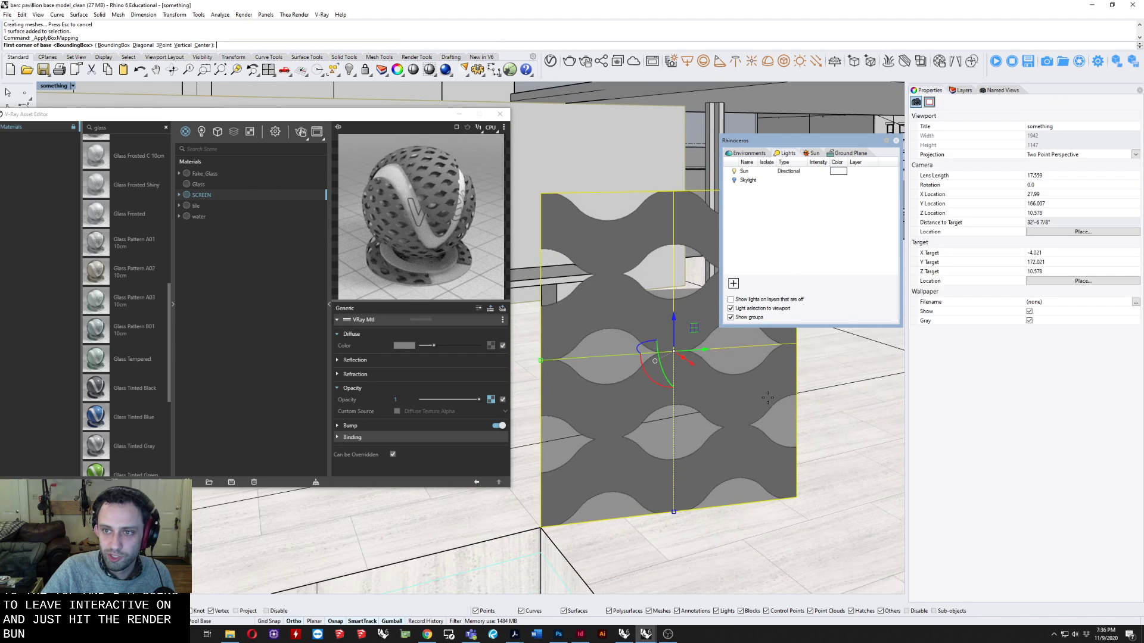
click(543, 526)
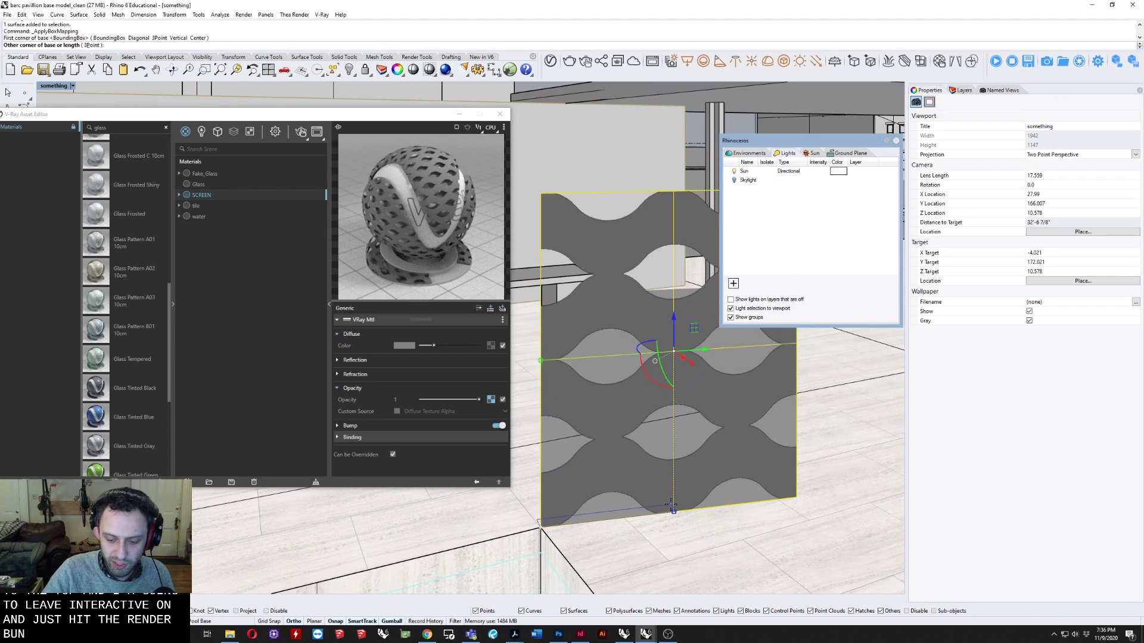
text(1')
key(Return)
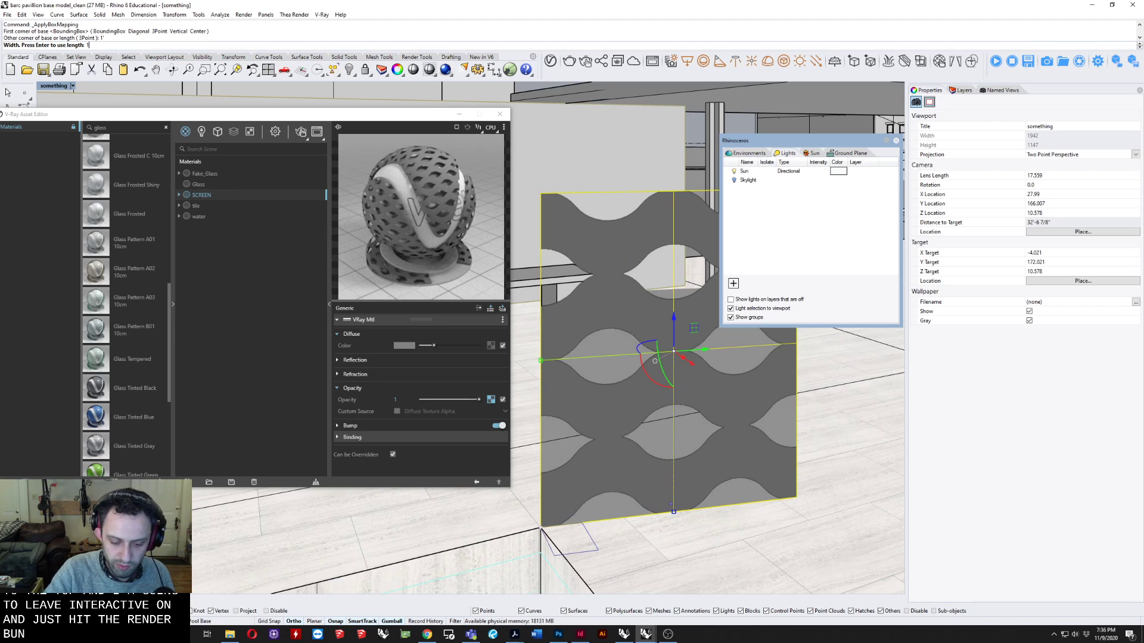
key(Return)
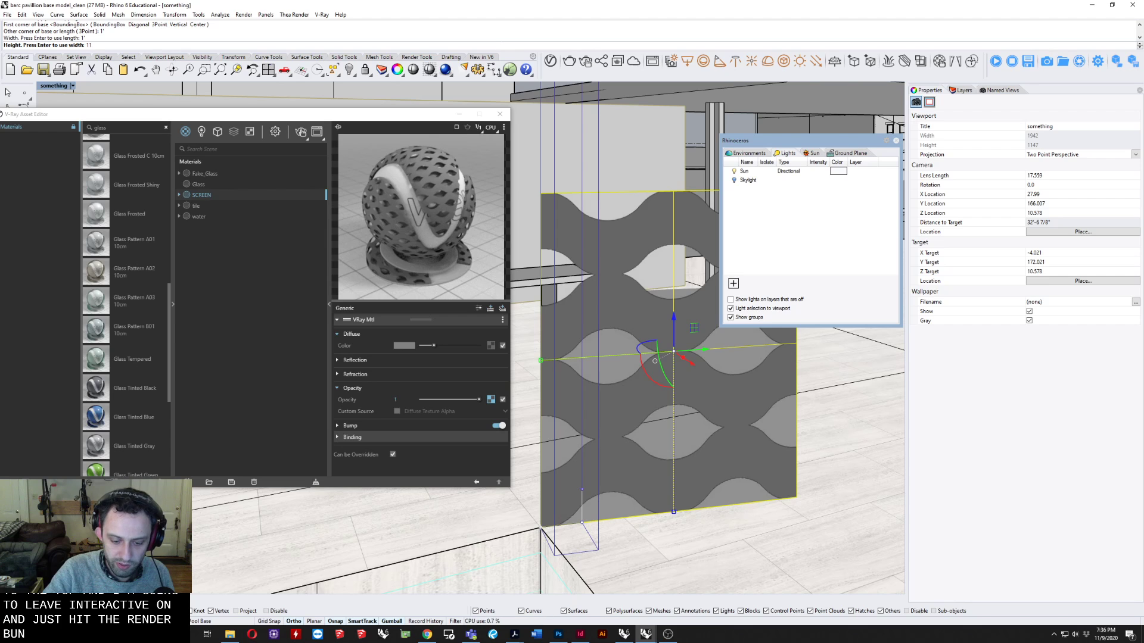
text(1')
key(Return)
key(Return)
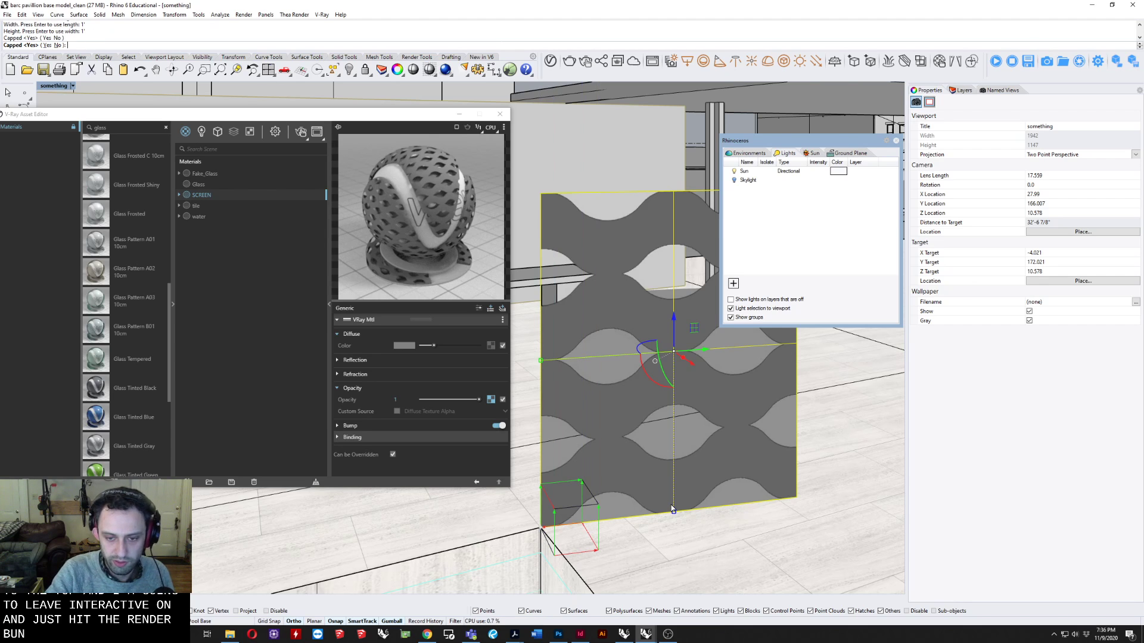
shift+right_drag(675, 467, 646, 496)
scroll(657, 460, up, 5)
shift+right_drag(662, 458, 642, 504)
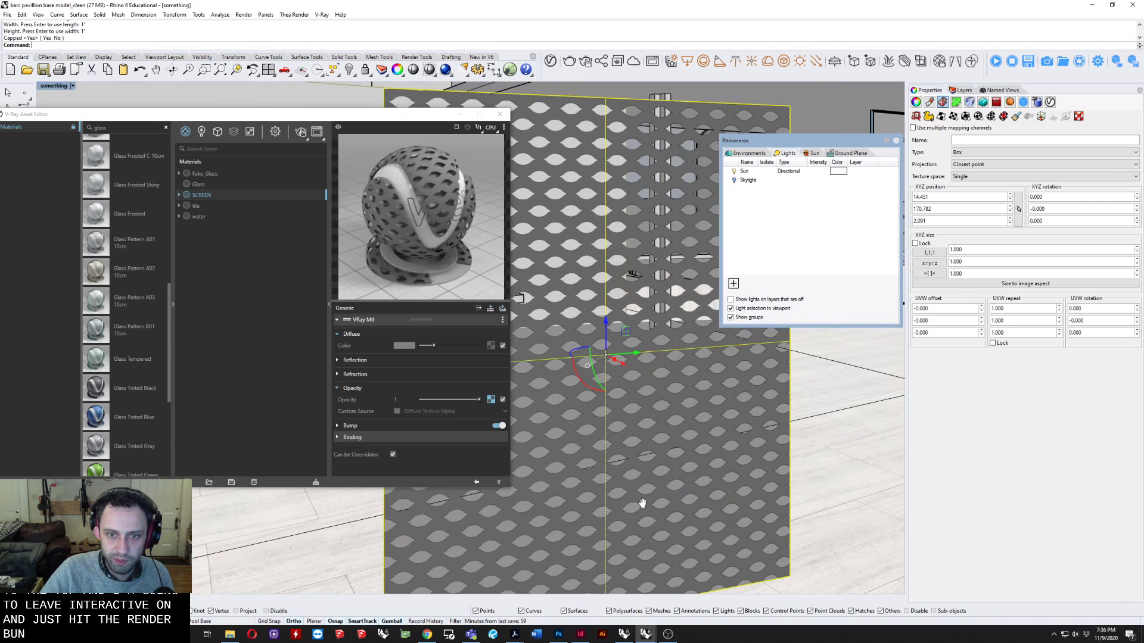
Give the SCREEN material a near-white reflection colour, a reflection glossiness of 0.45 and a metalness of 1.
click(179, 196)
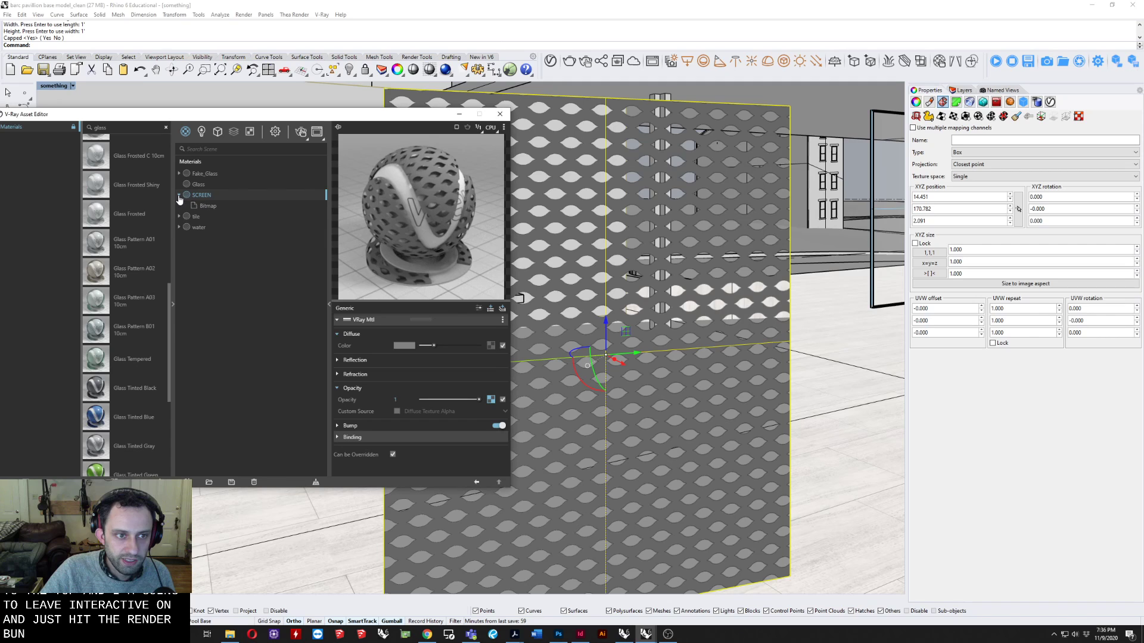
click(355, 361)
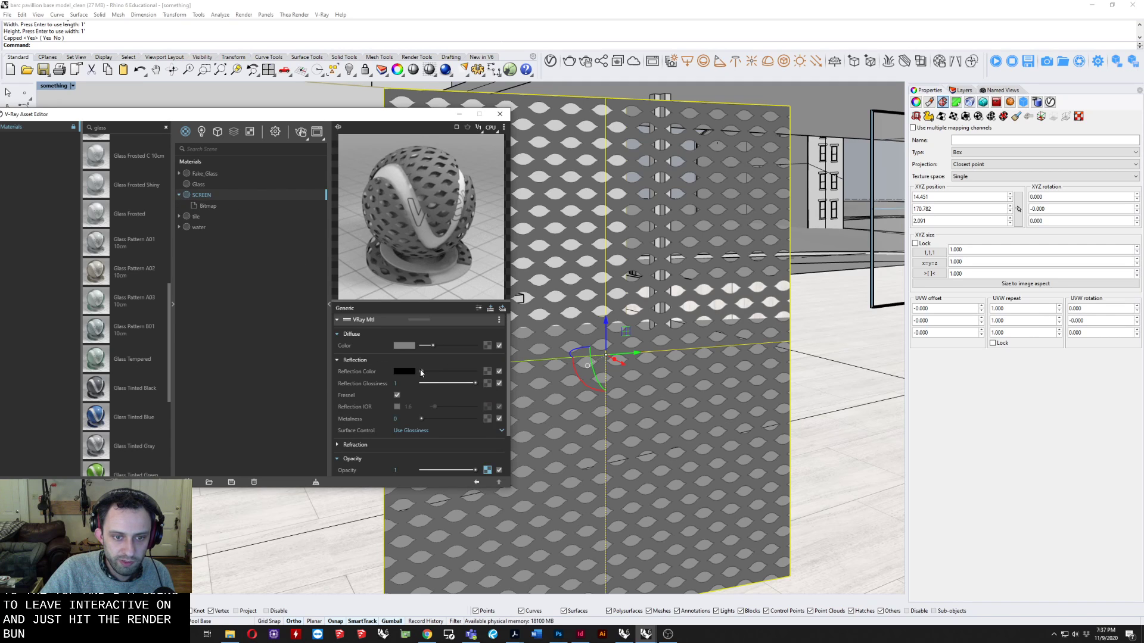
drag(421, 372, 474, 372)
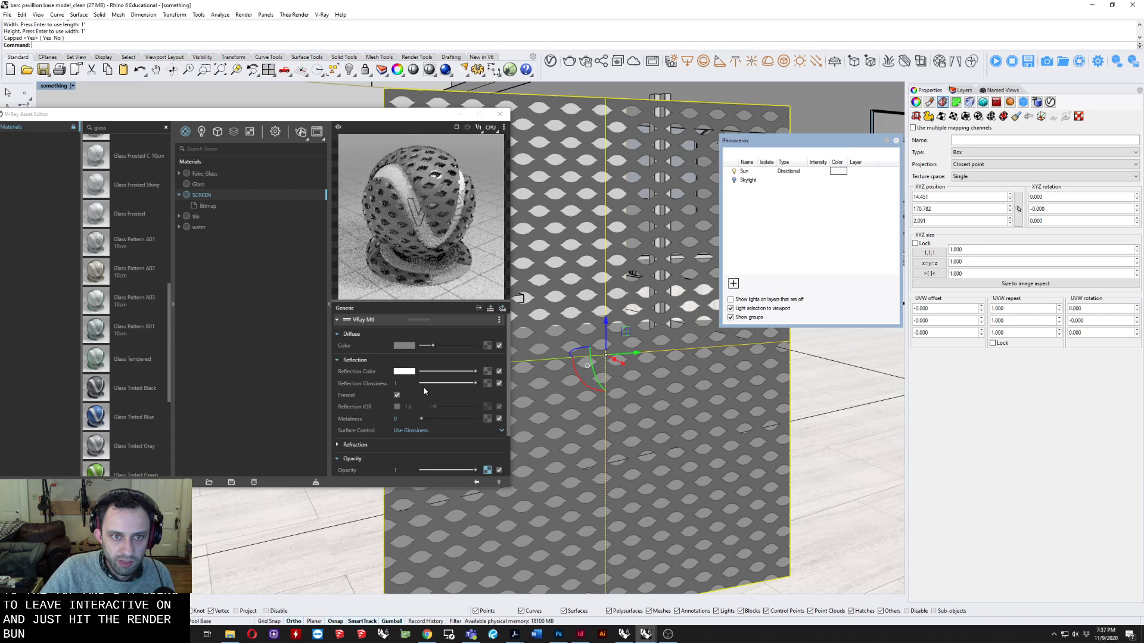
click(470, 371)
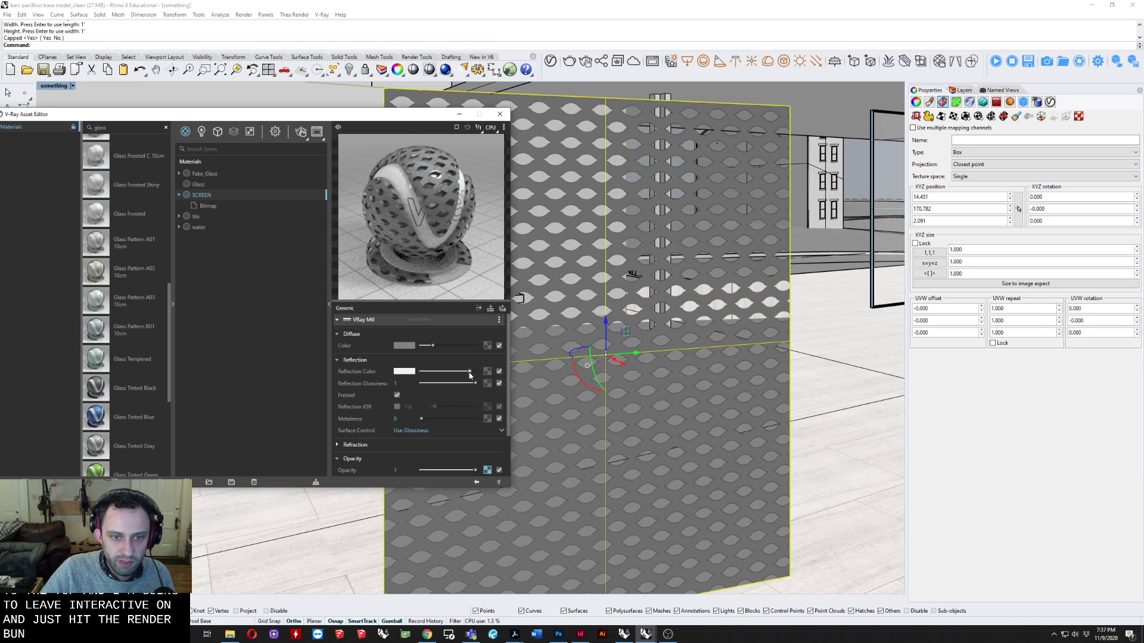
drag(474, 386, 445, 385)
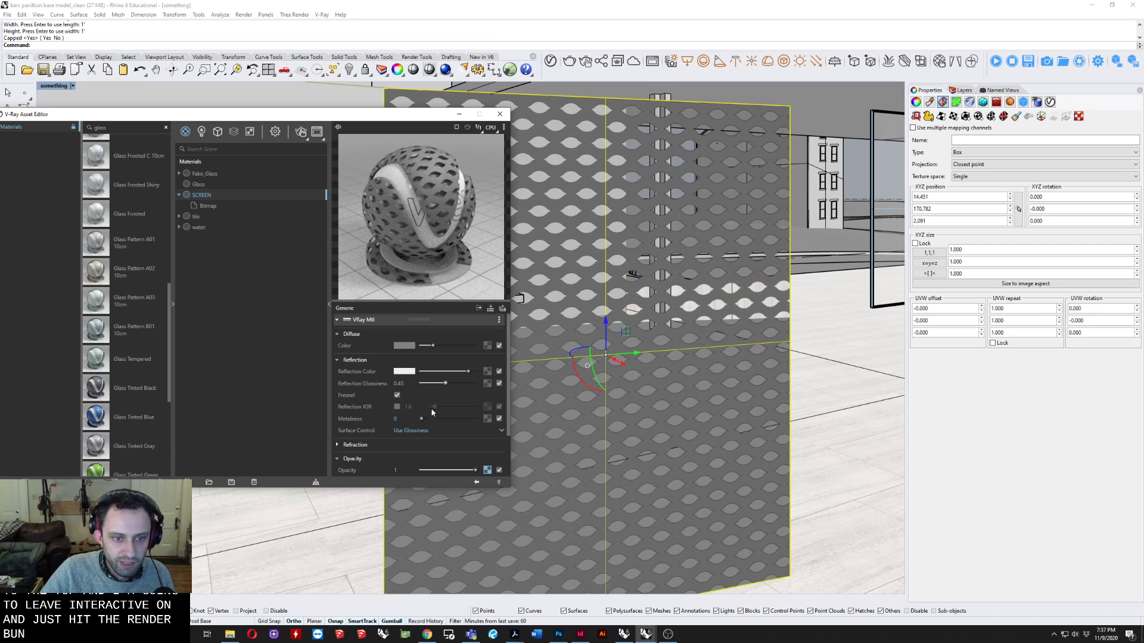
drag(421, 419, 451, 428)
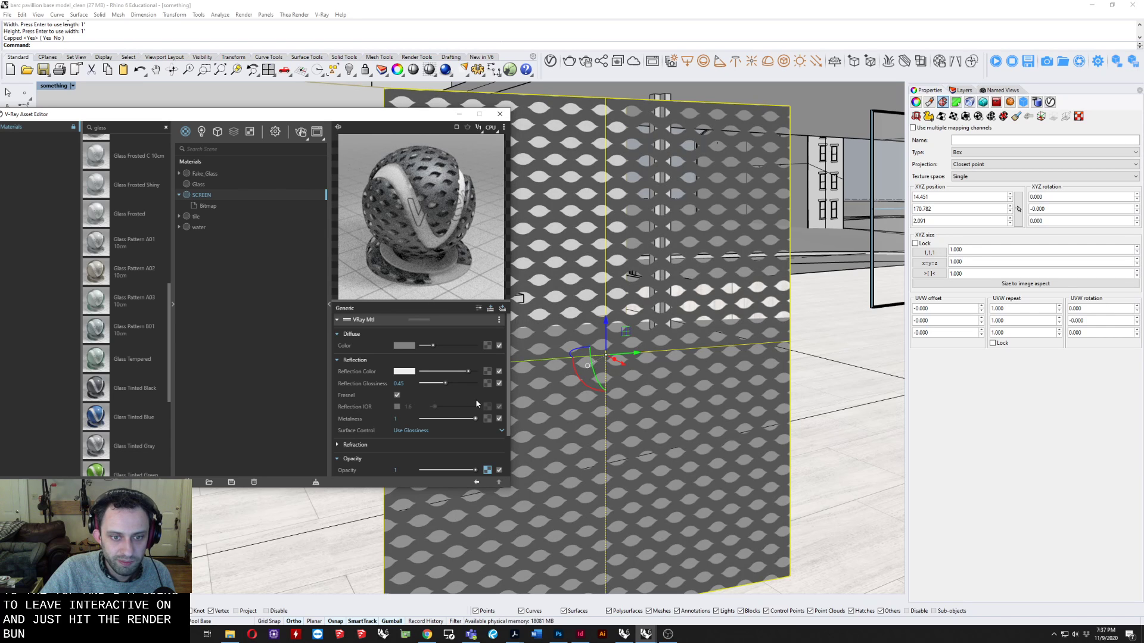
Compare the SCREEN material's preview with a black and a white reflection colour.
drag(467, 372, 422, 372)
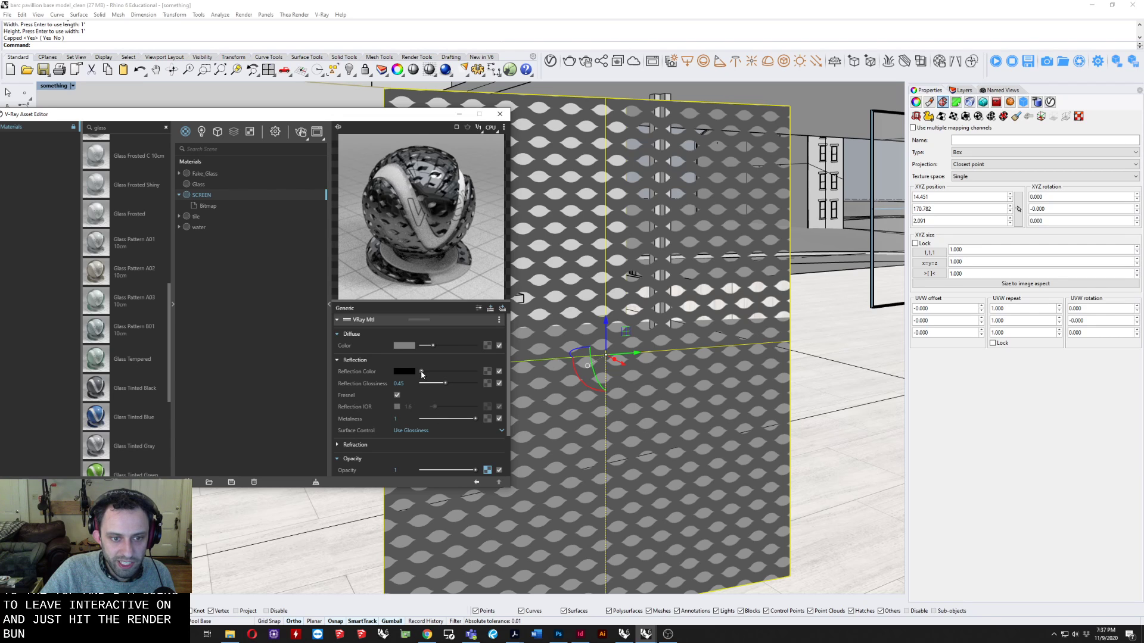
drag(422, 373, 475, 371)
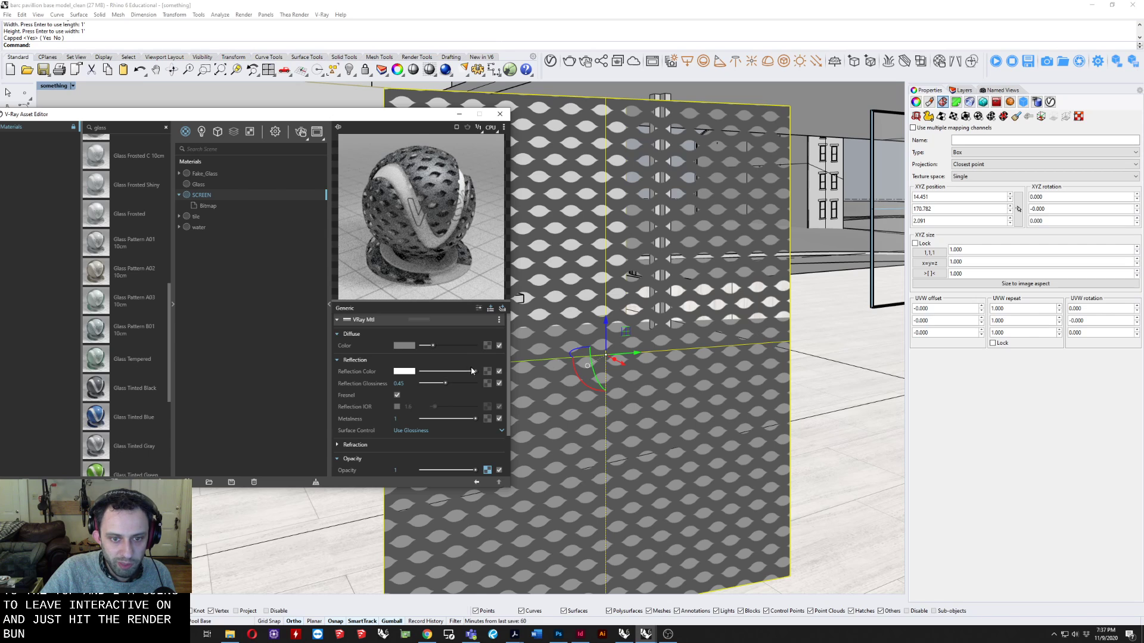
drag(471, 371, 421, 373)
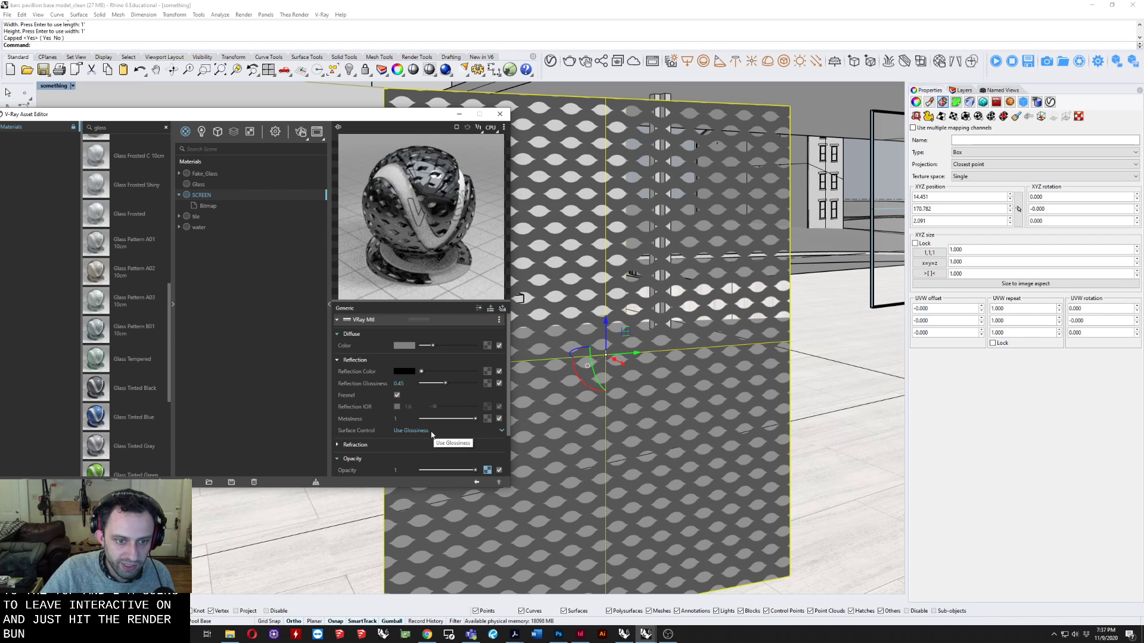
Switch the SCREEN material's surface control to Use Roughness and set the reflection roughness to 0.75.
click(462, 436)
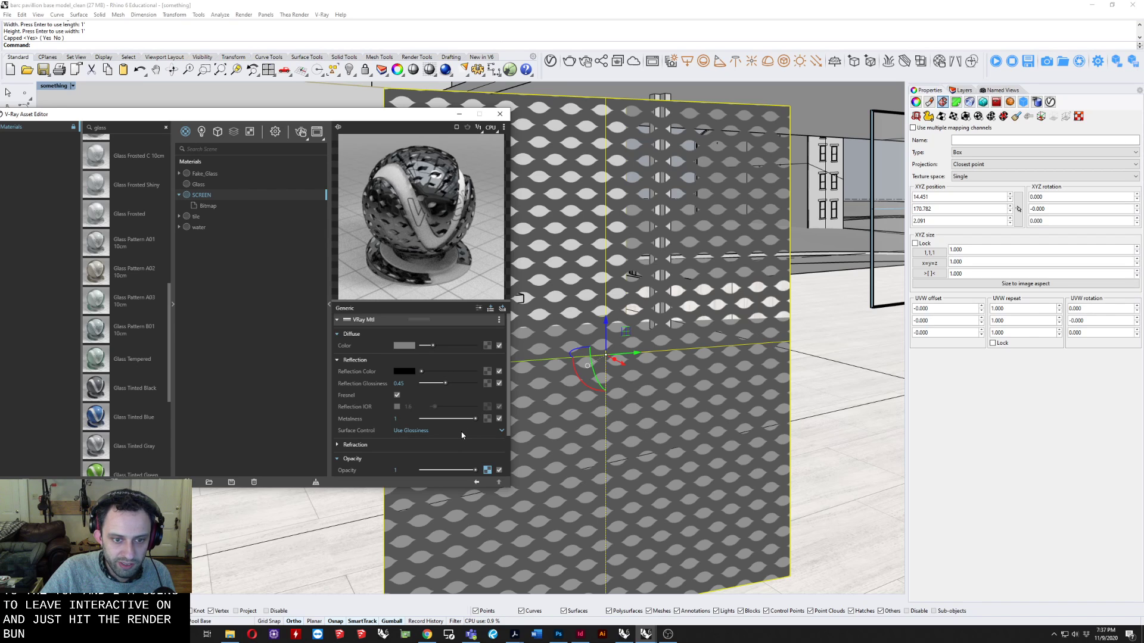
click(447, 453)
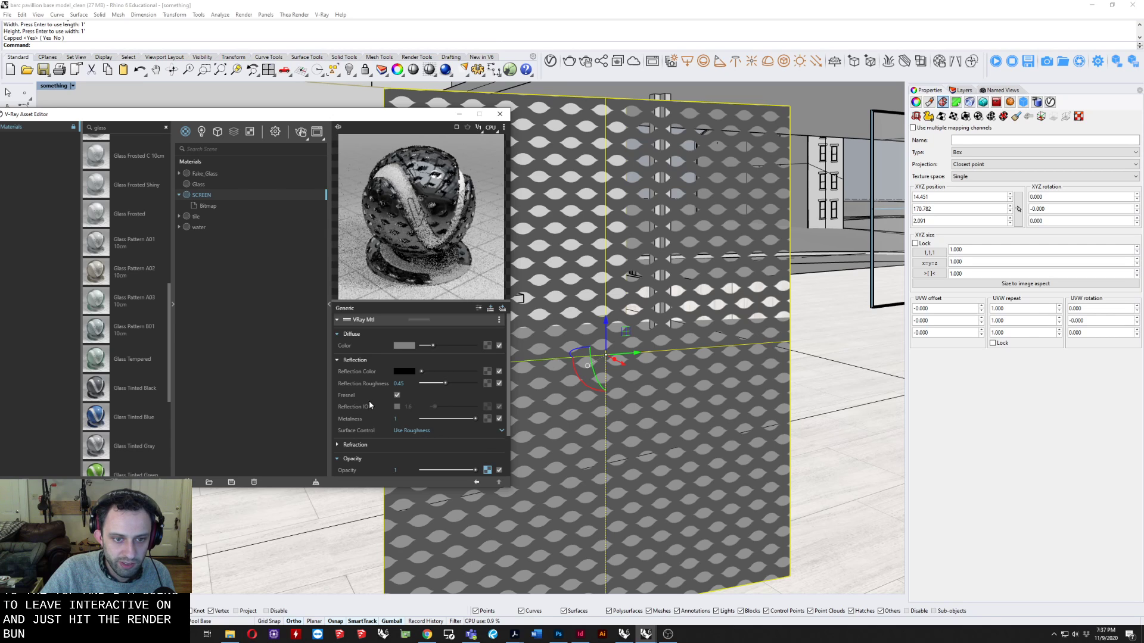
click(486, 385)
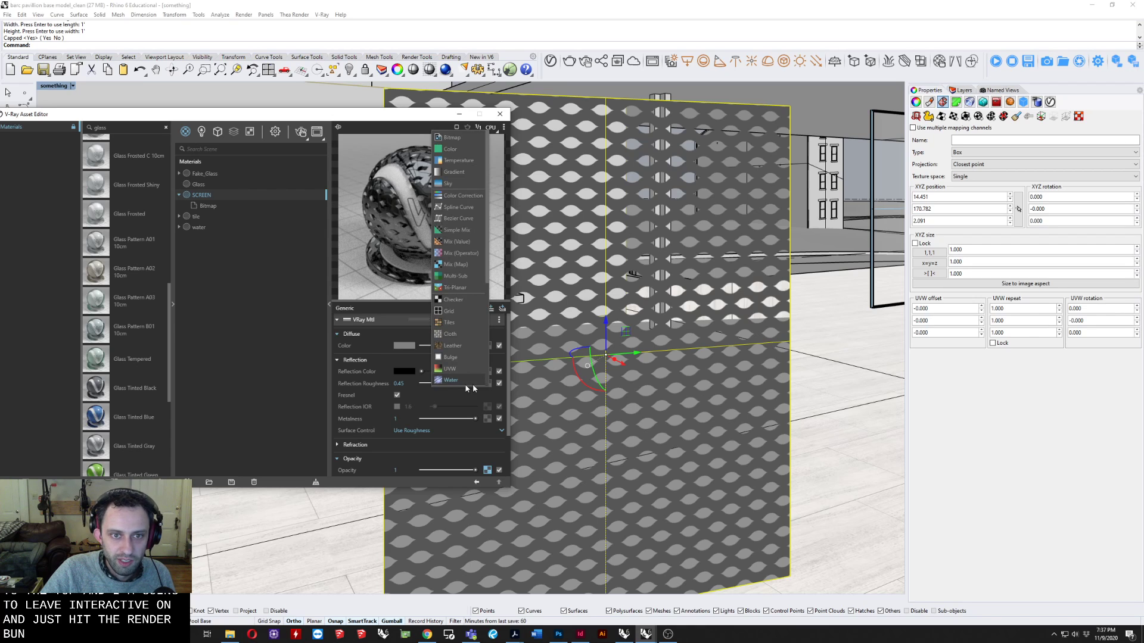
click(383, 389)
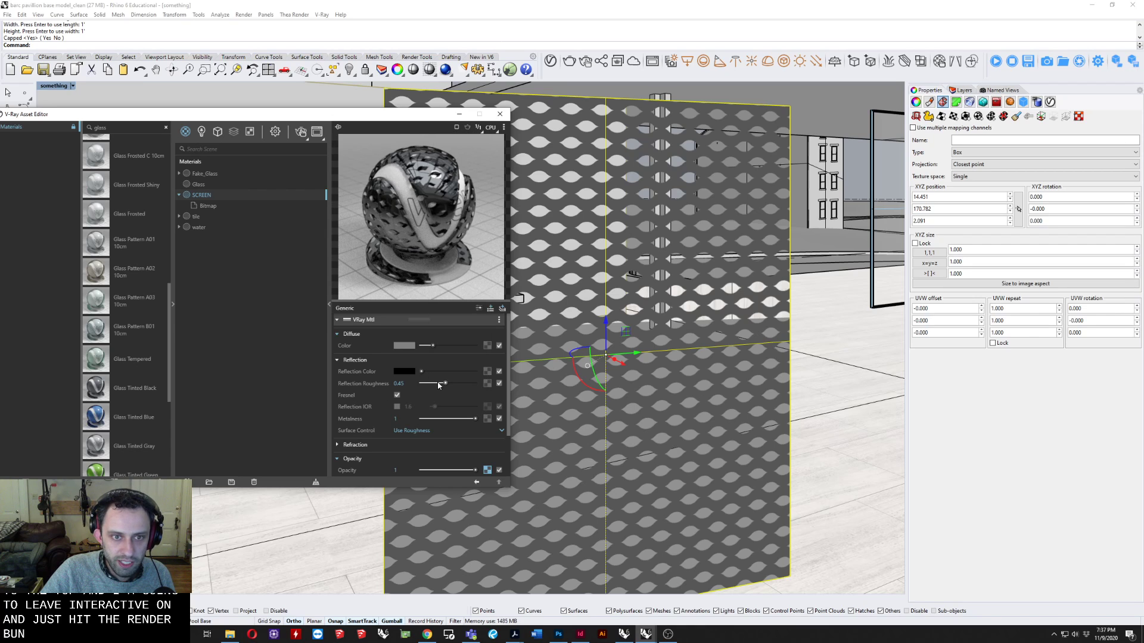
drag(430, 384, 462, 384)
Add a bitmap texture to the SCREEN material's reflection roughness without choosing an image file.
click(487, 383)
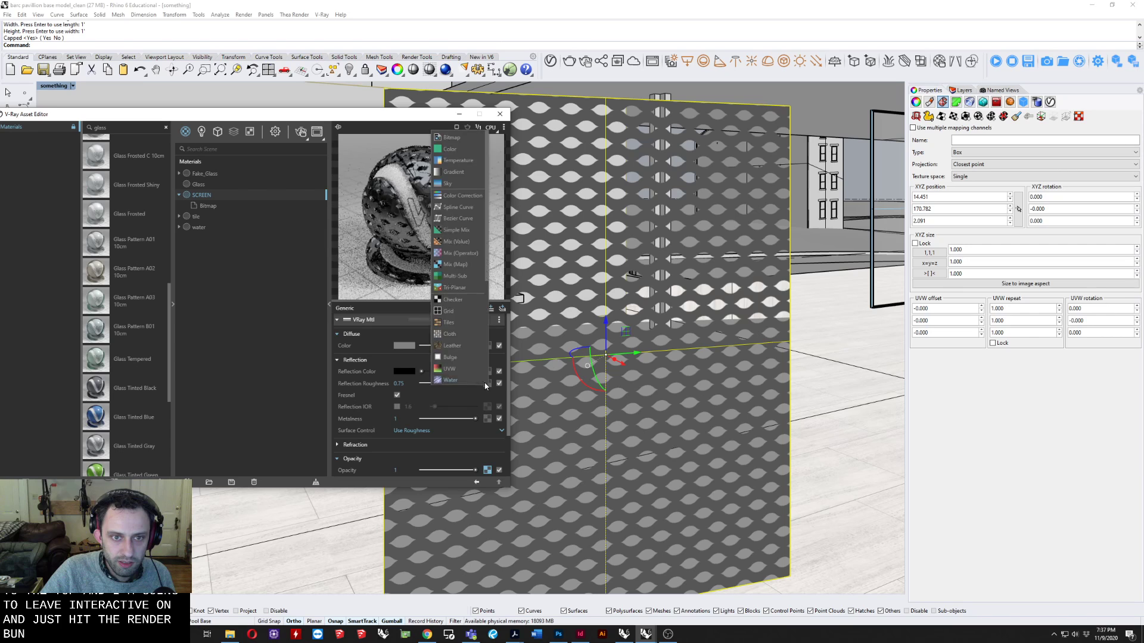
click(454, 138)
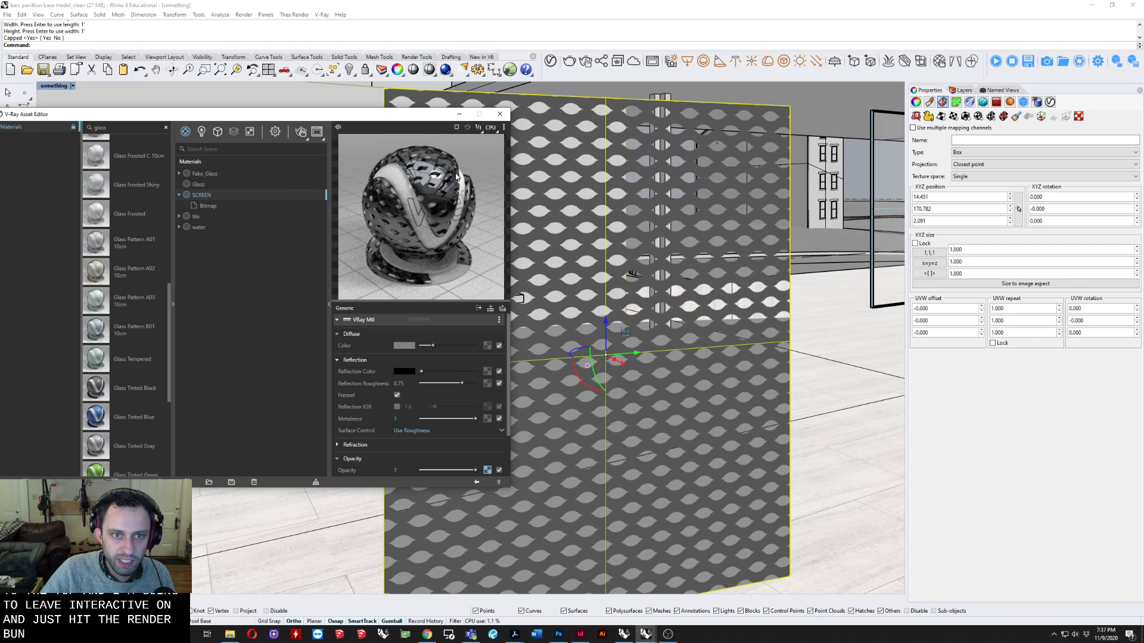
scroll(251, 244, down, 2)
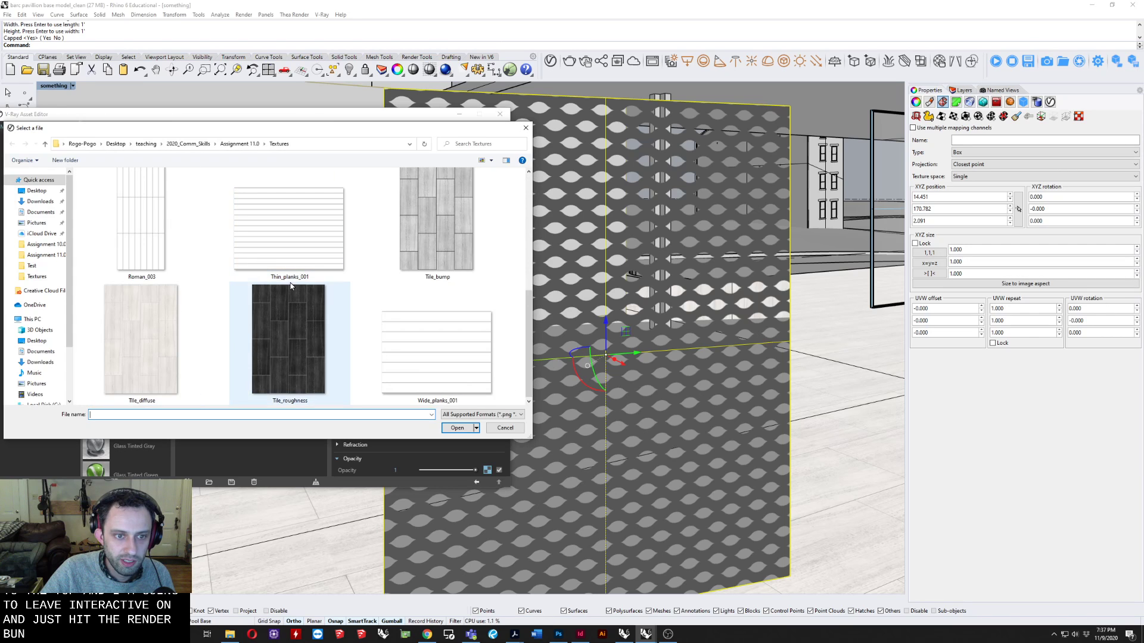
click(506, 428)
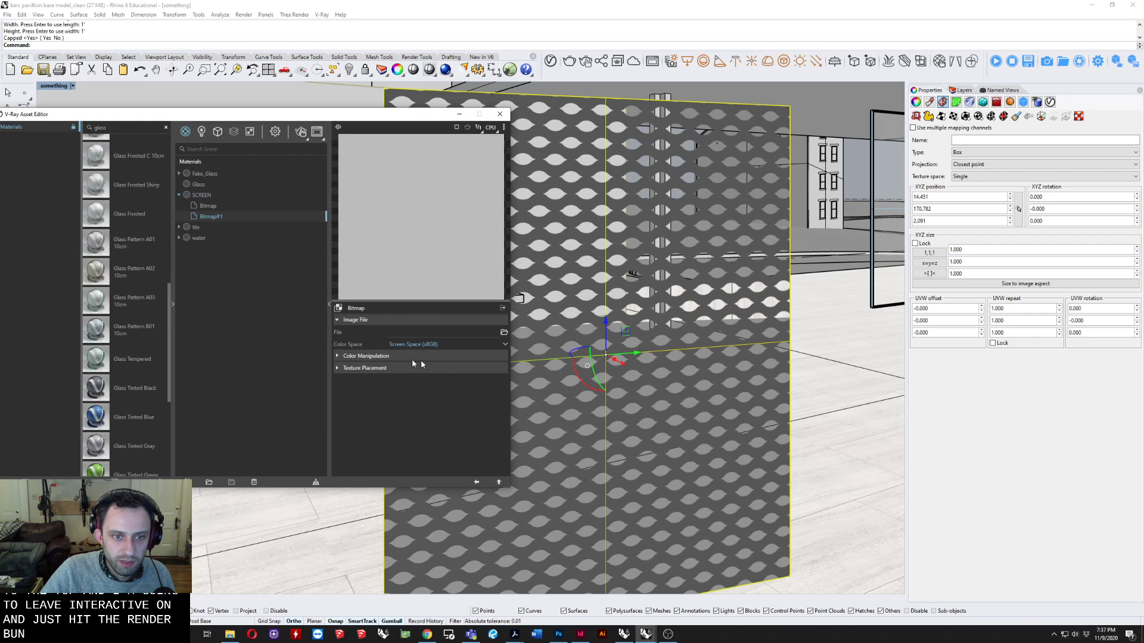
Set the SCREEN material's reflection colour to white and its reflection roughness to 0.8.
click(213, 196)
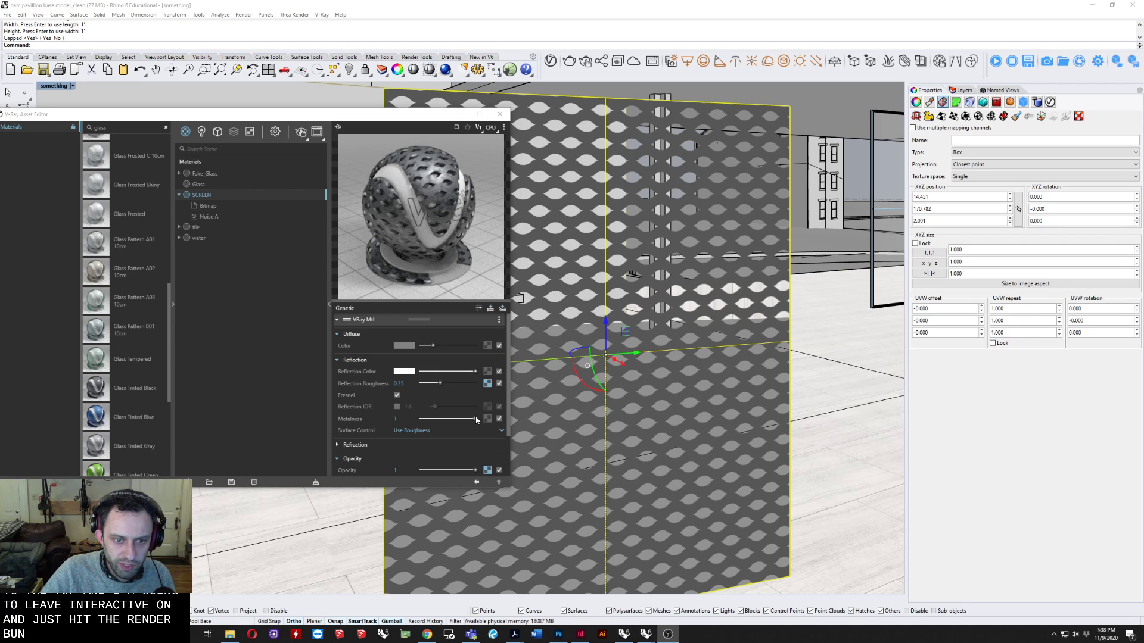
drag(474, 372, 421, 372)
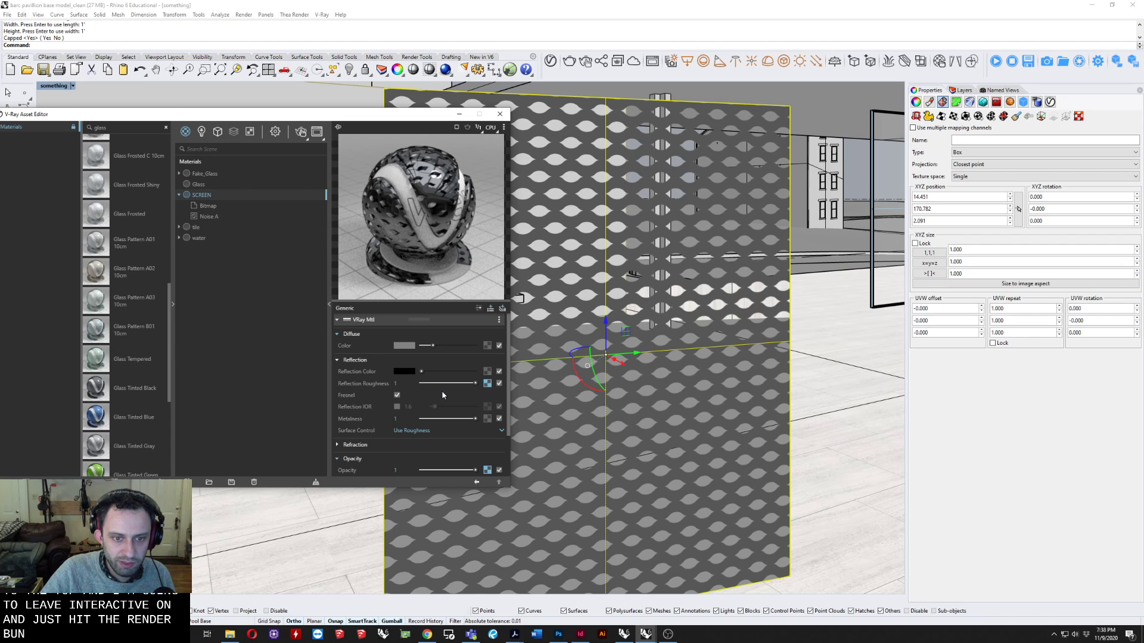
drag(429, 387, 464, 378)
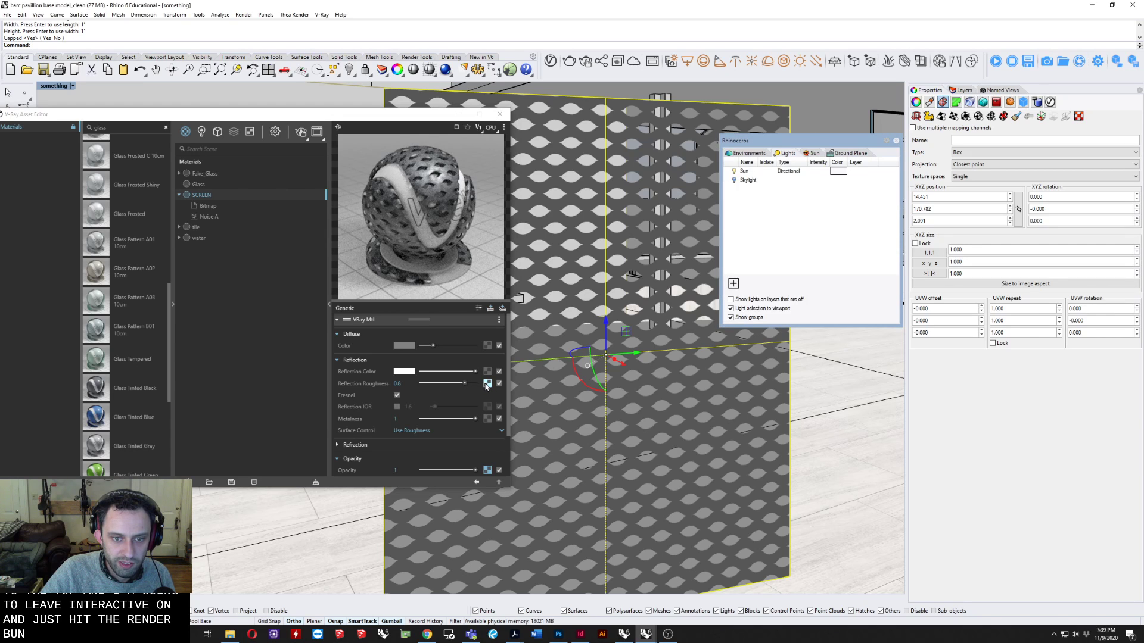
Change the reflection roughness texture to Noise B with size 0.08 and phase -2.33, and return to the SCREEN material.
click(487, 383)
click(337, 307)
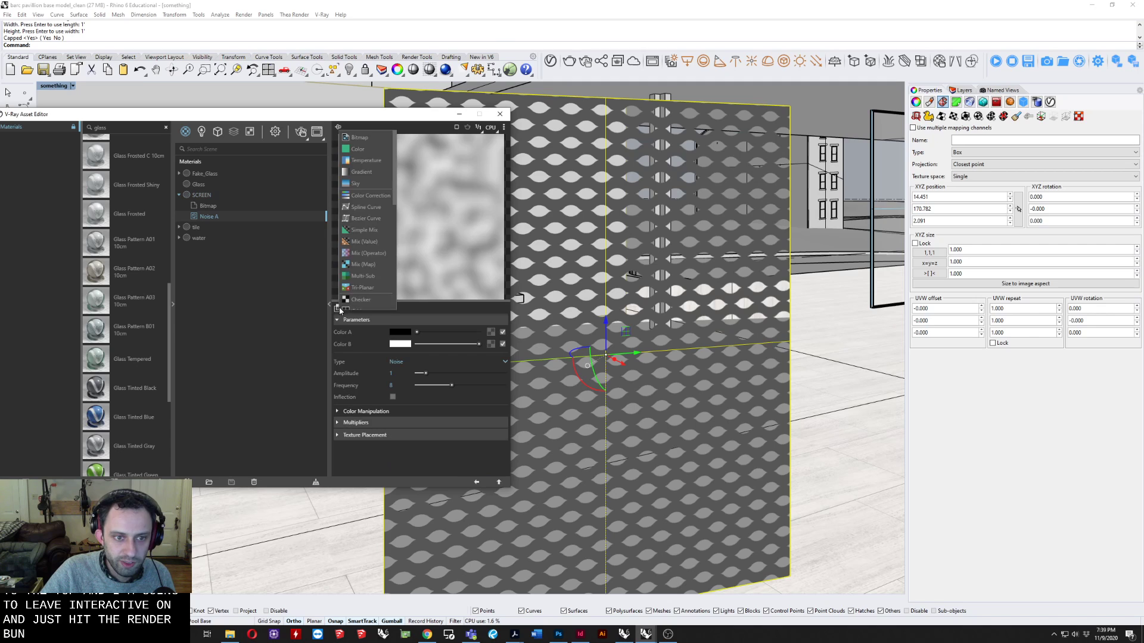
scroll(357, 260, down, 4)
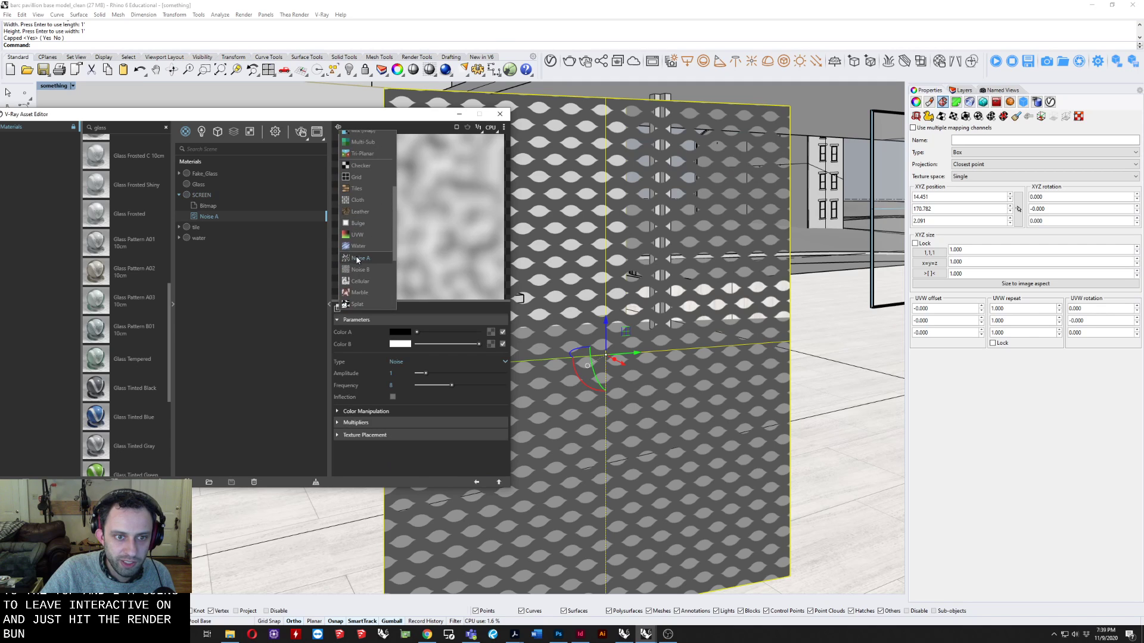
click(360, 271)
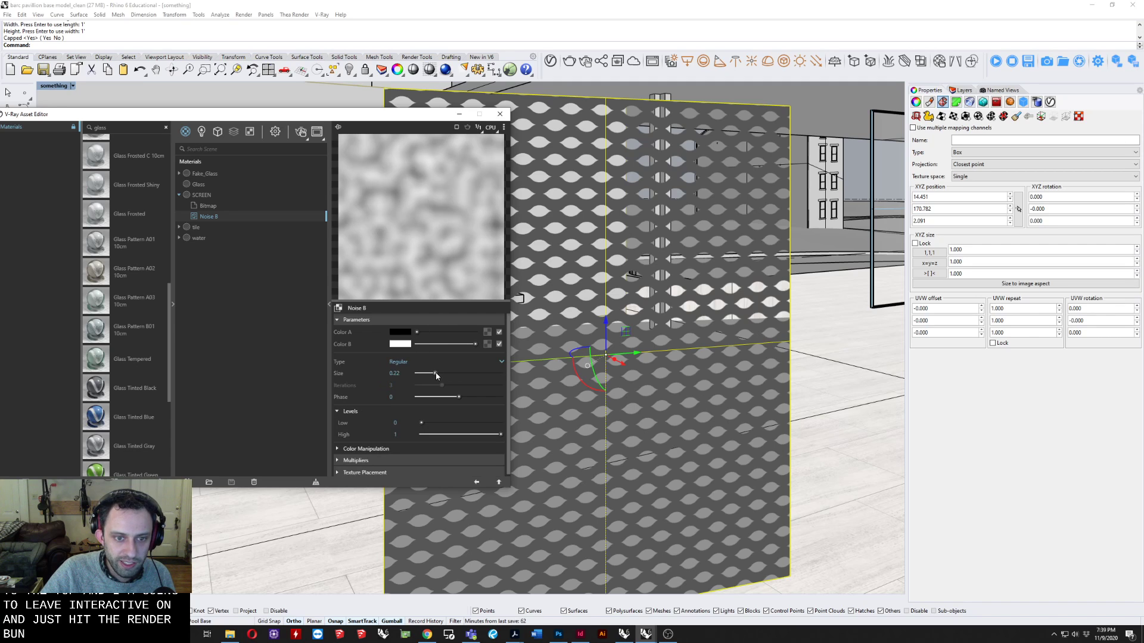
drag(437, 375, 424, 374)
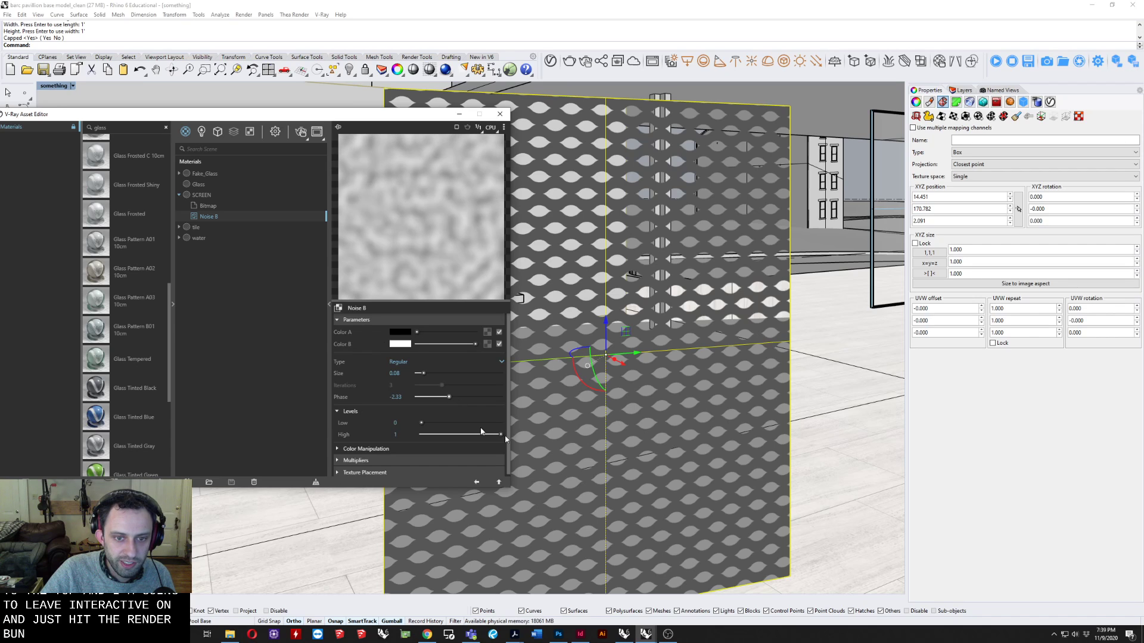
click(338, 320)
click(201, 195)
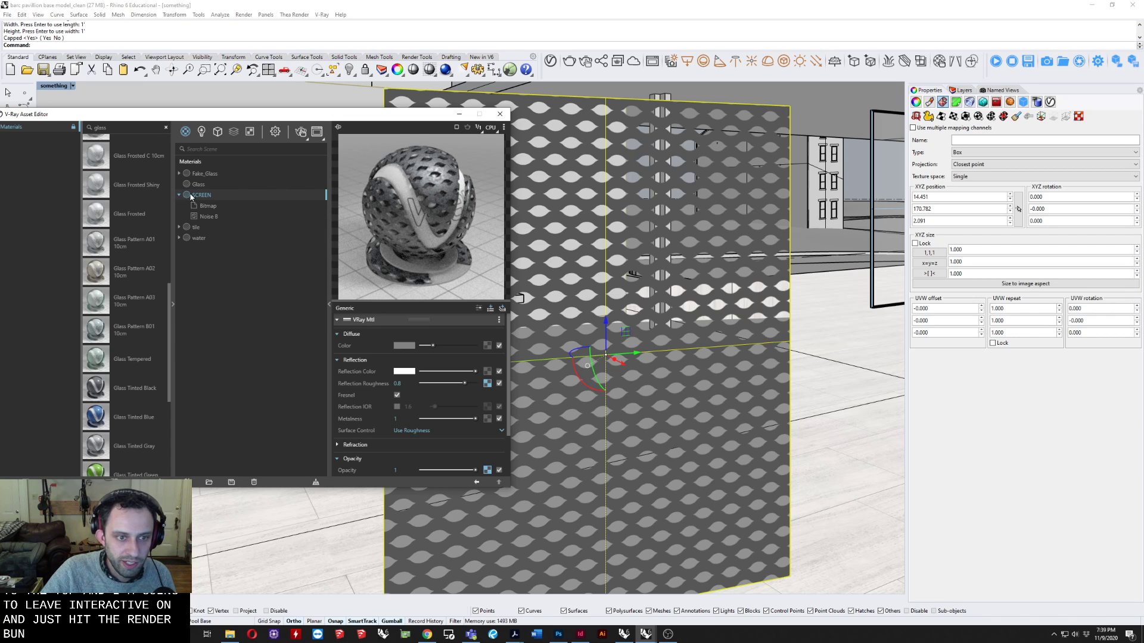
Add the Grate image as a bitmap bump map to the SCREEN material and return to the material's settings.
click(344, 360)
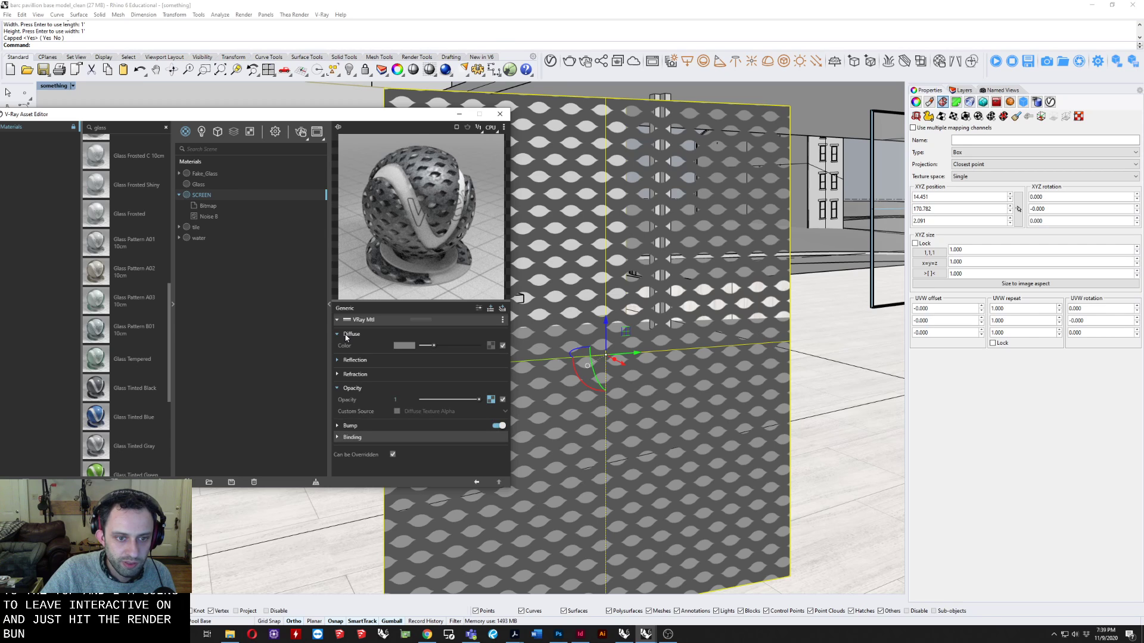
click(346, 334)
click(352, 423)
click(353, 416)
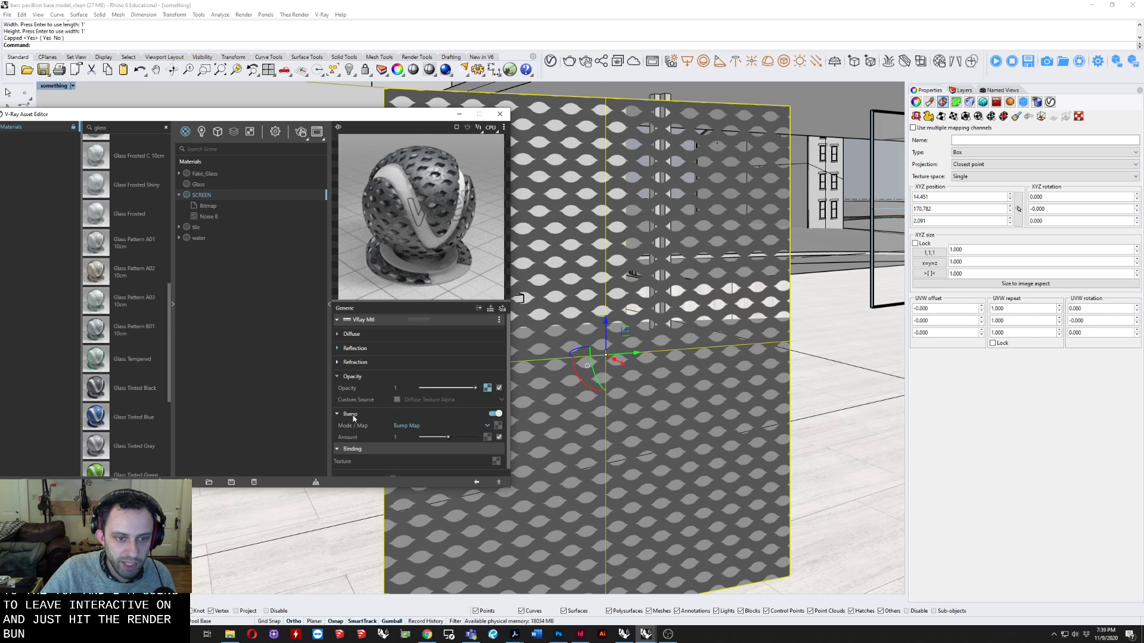
click(498, 426)
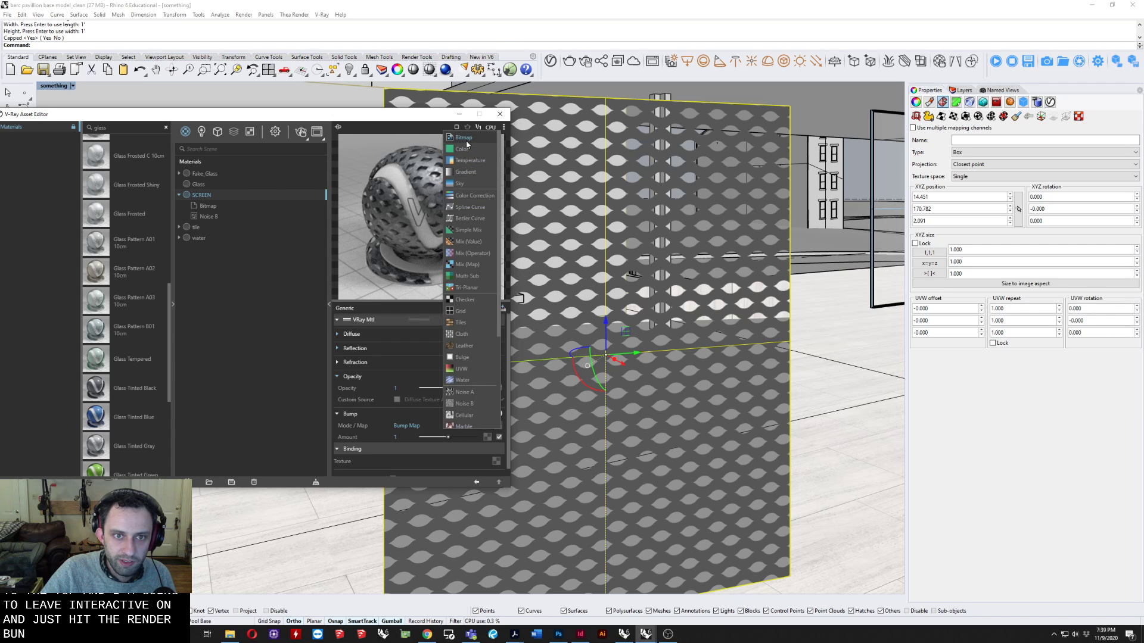
click(475, 205)
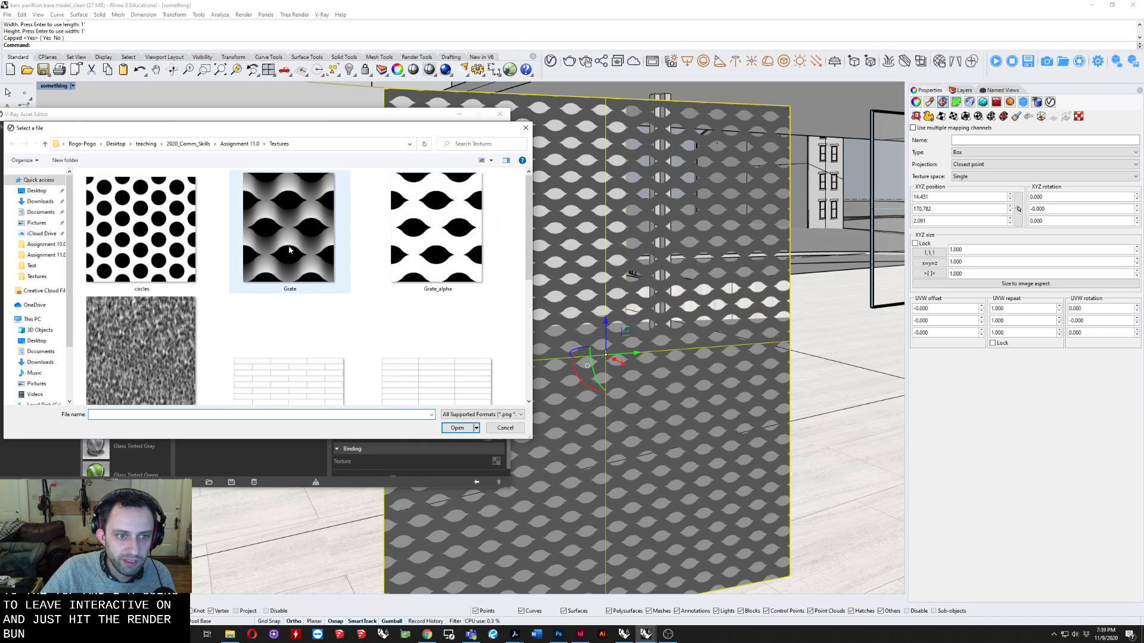
click(290, 236)
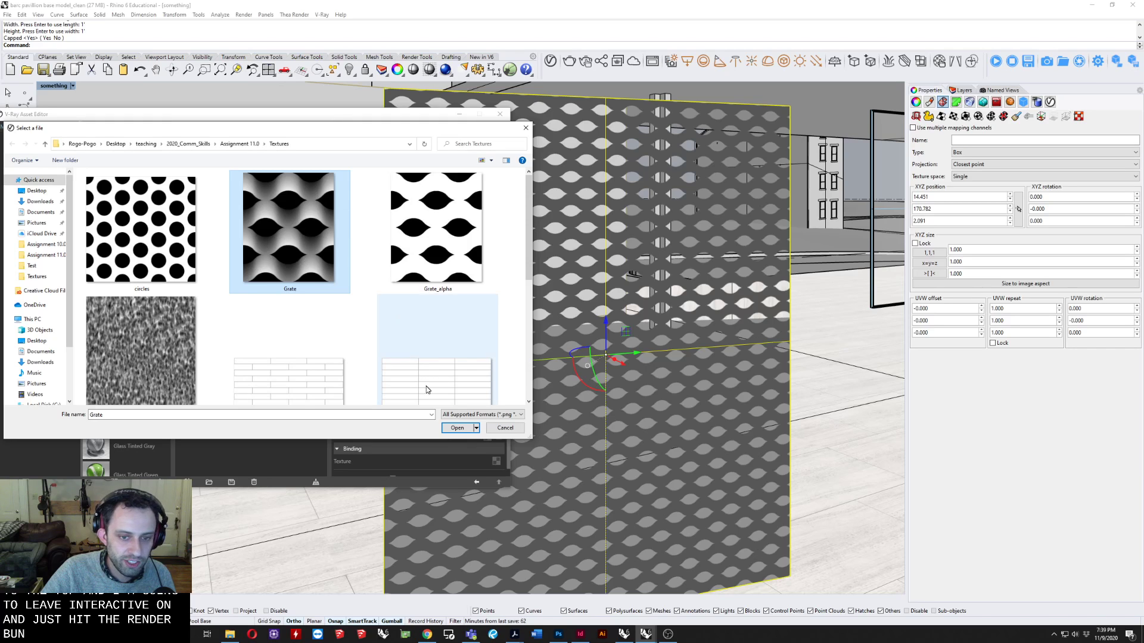
click(456, 428)
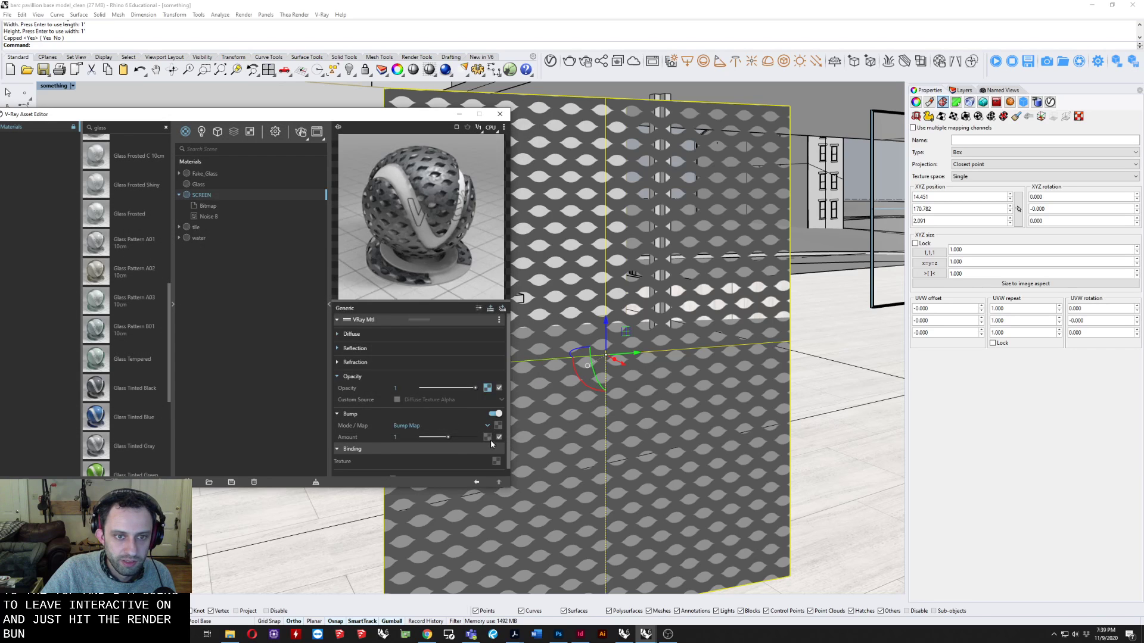
click(201, 195)
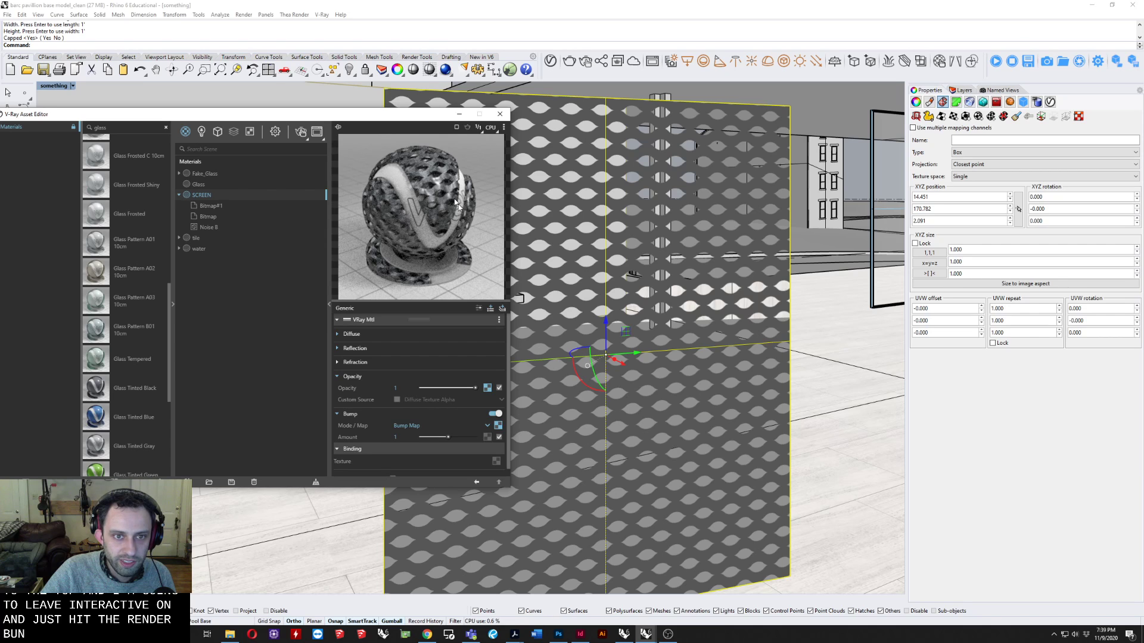
Start an interactive render of the perforated screen and inspect its surface in the frame buffer.
shift+right_drag(583, 284, 577, 273)
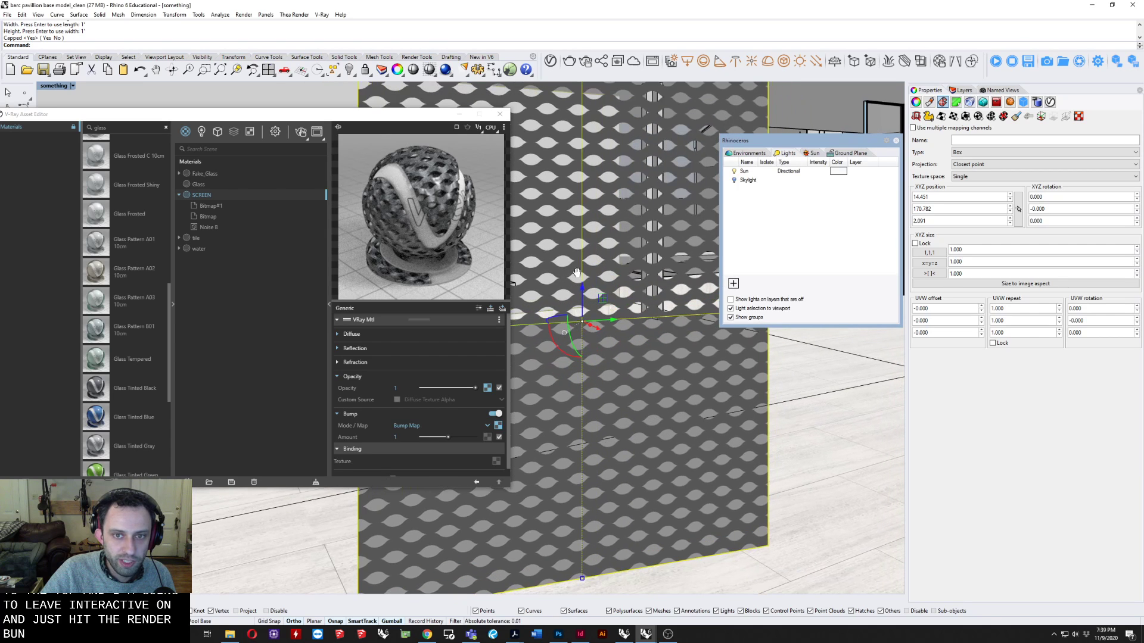
drag(76, 115, 201, 119)
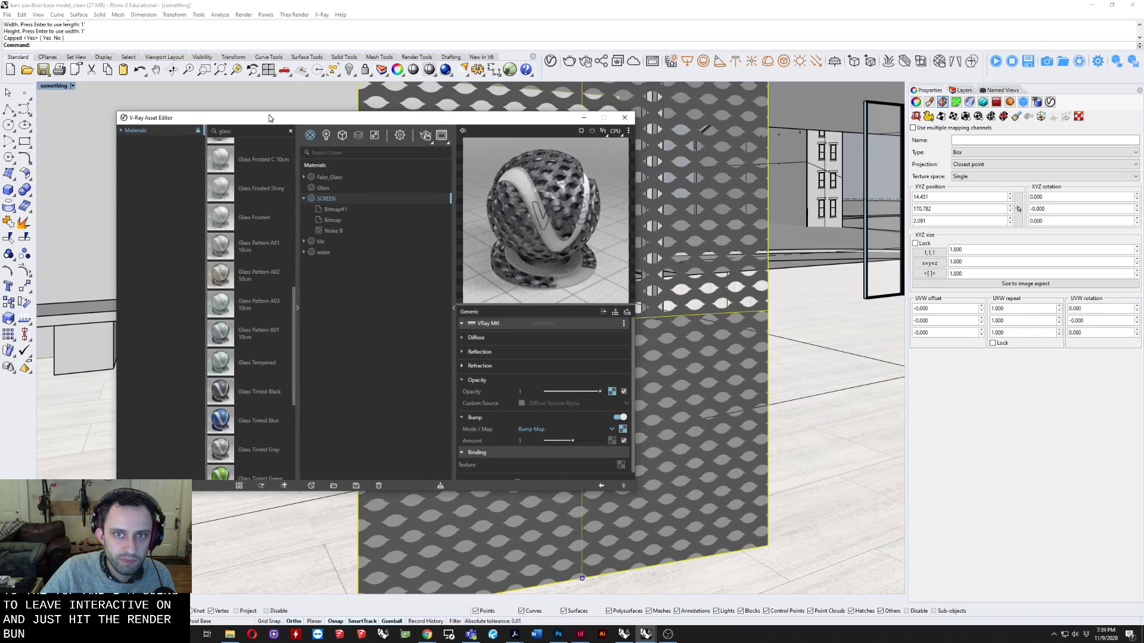
click(424, 137)
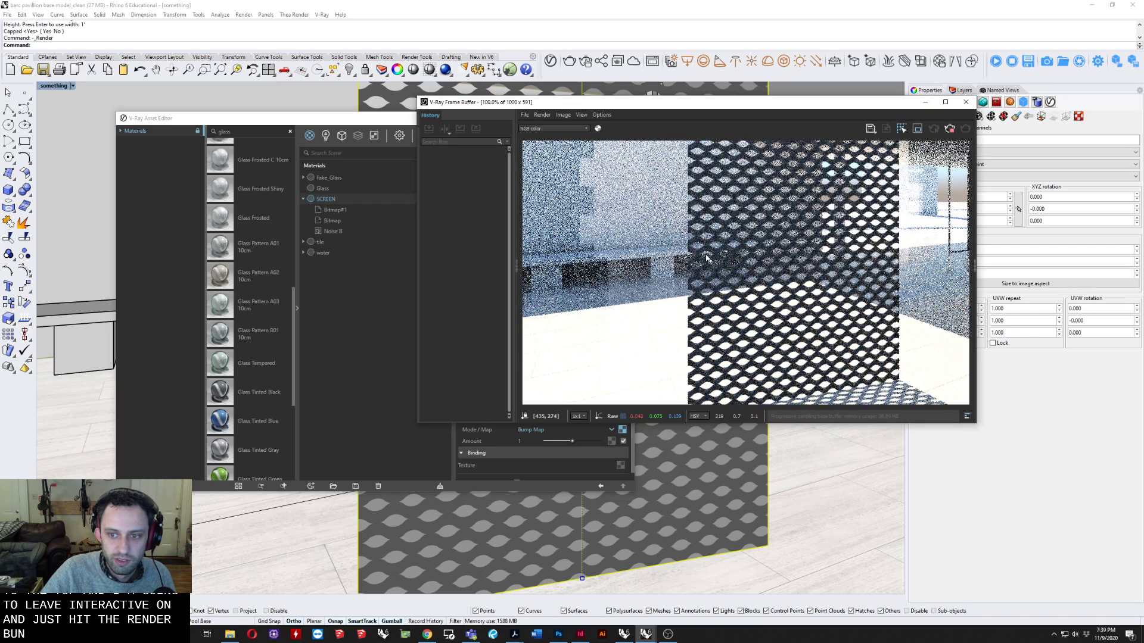
scroll(792, 291, up, 1)
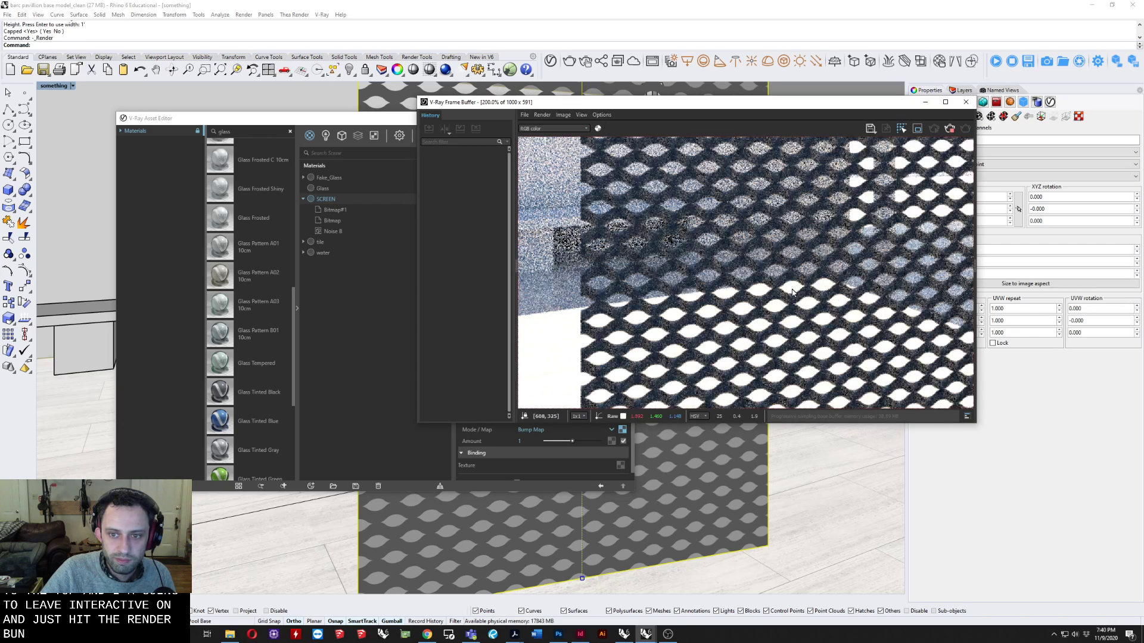
scroll(792, 292, down, 3)
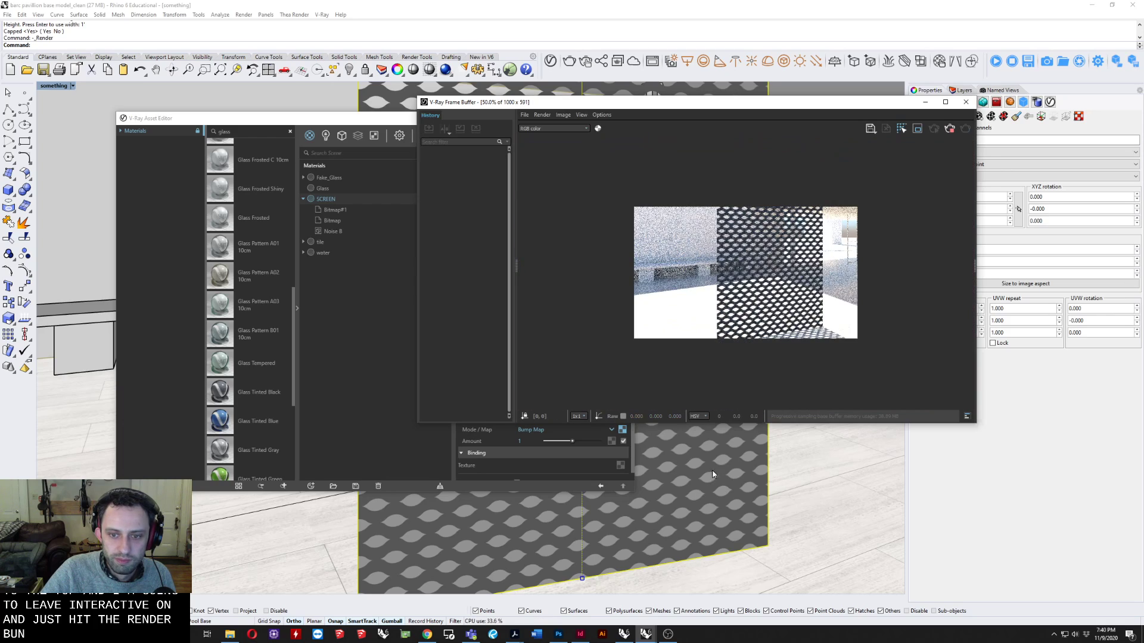
Dock the floating Lights panel beside Properties and examine the screen's bump relief in an enlarged close-up render.
right_drag(714, 475, 687, 470)
text(ZS)
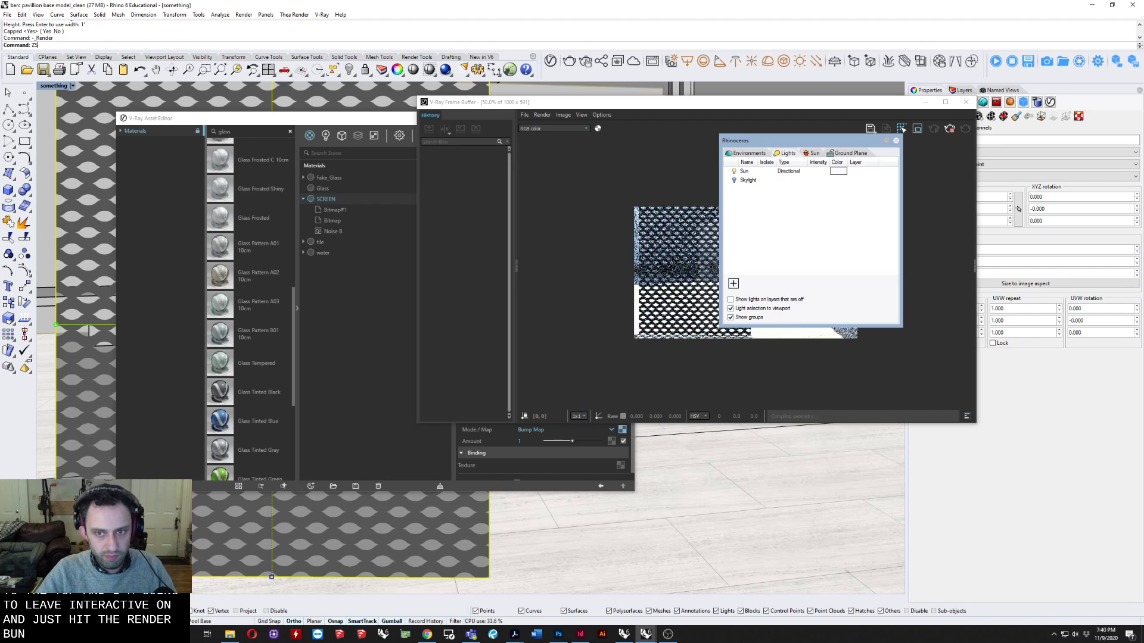
key(Return)
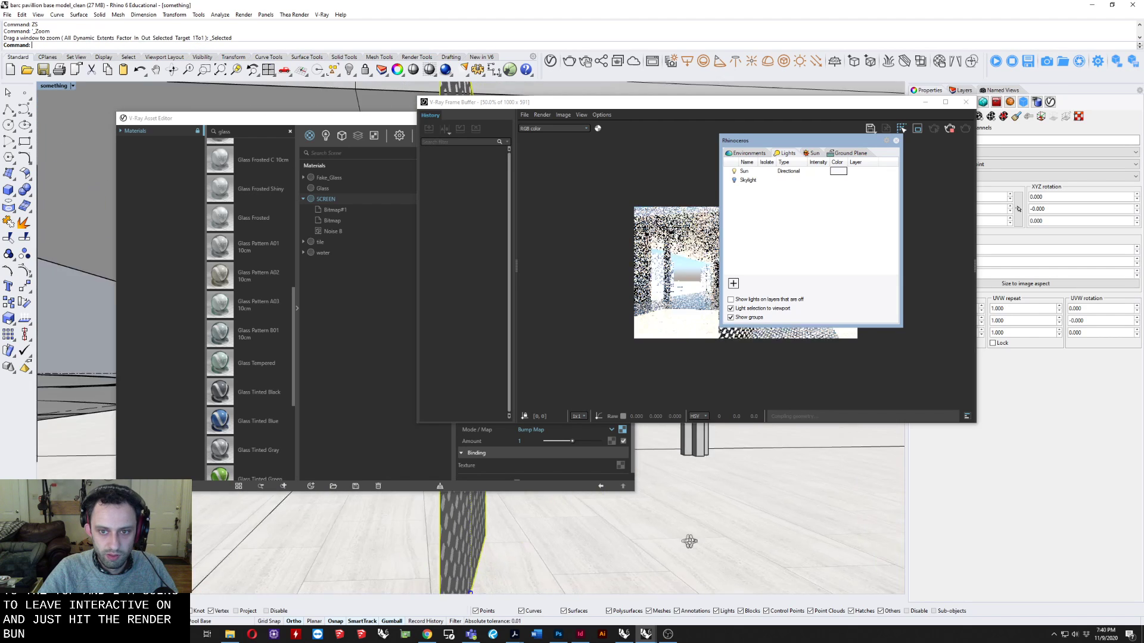
drag(793, 156, 979, 420)
right_drag(660, 470, 535, 525)
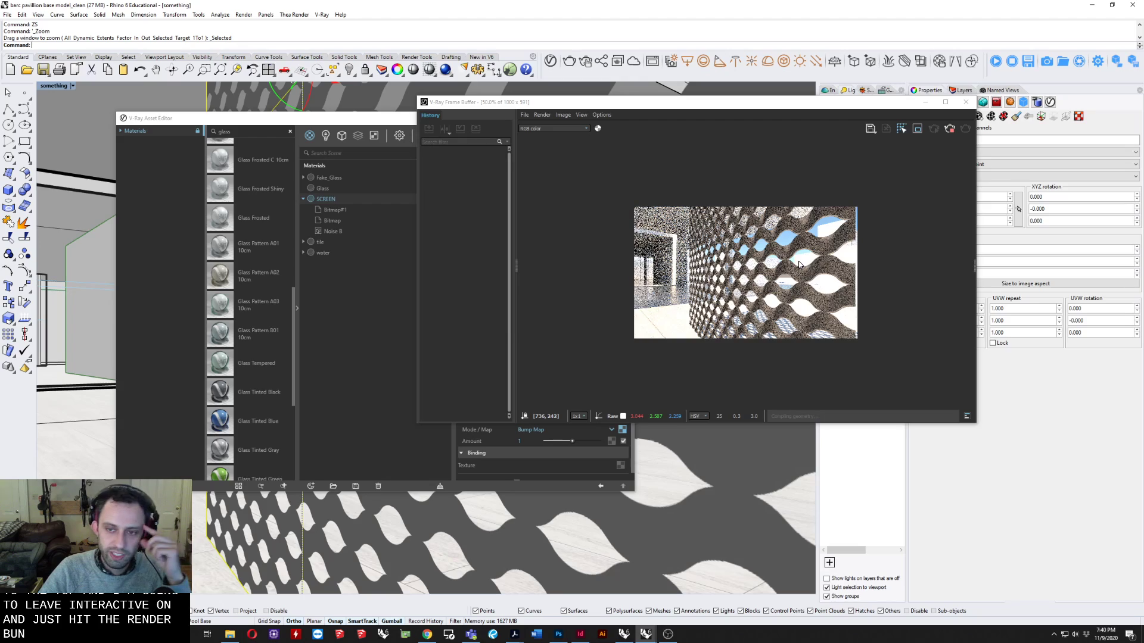
drag(685, 103, 575, 1)
scroll(637, 343, up, 2)
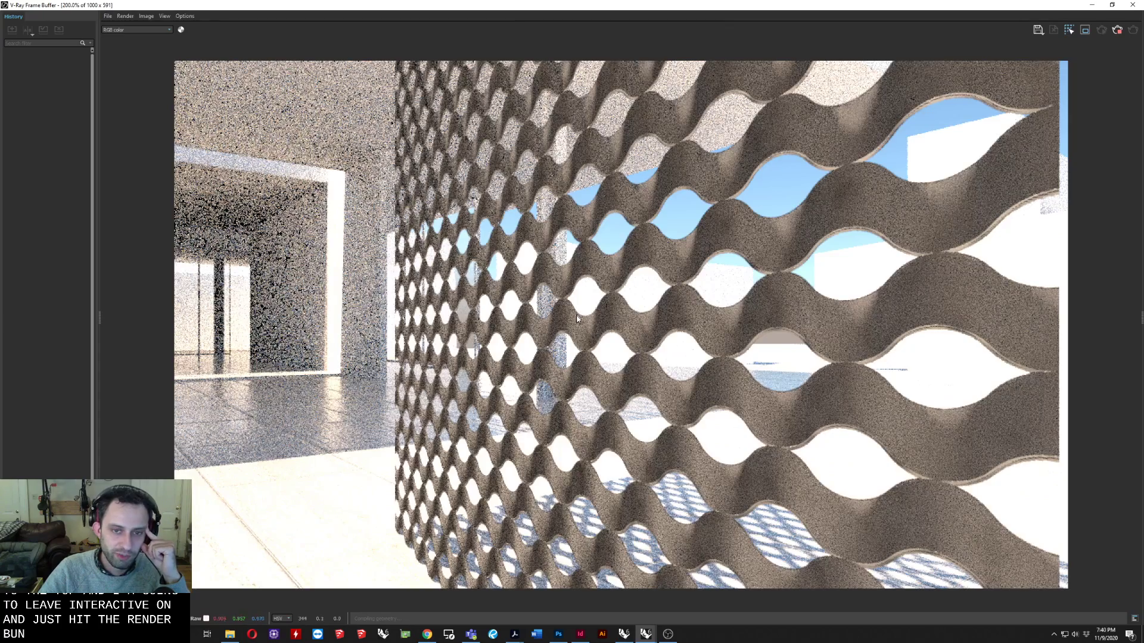
Reduce the SCREEN material's bump amount to 0.38 and finally to 0, comparing the effect in the interactive render.
drag(368, 13, 630, 64)
click(564, 444)
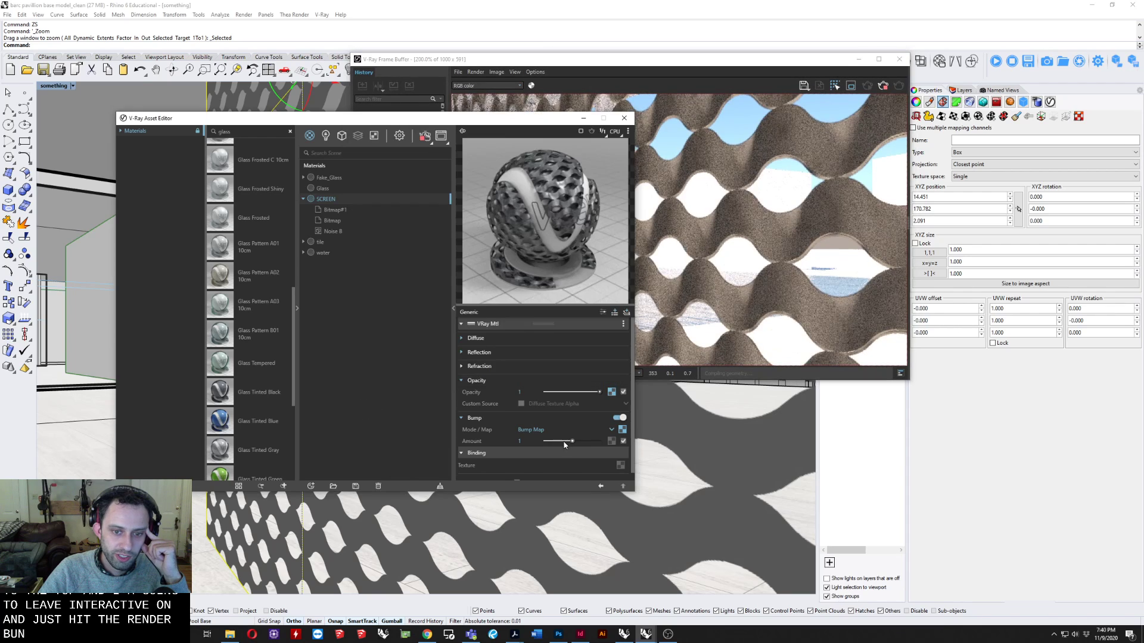
drag(557, 442, 555, 442)
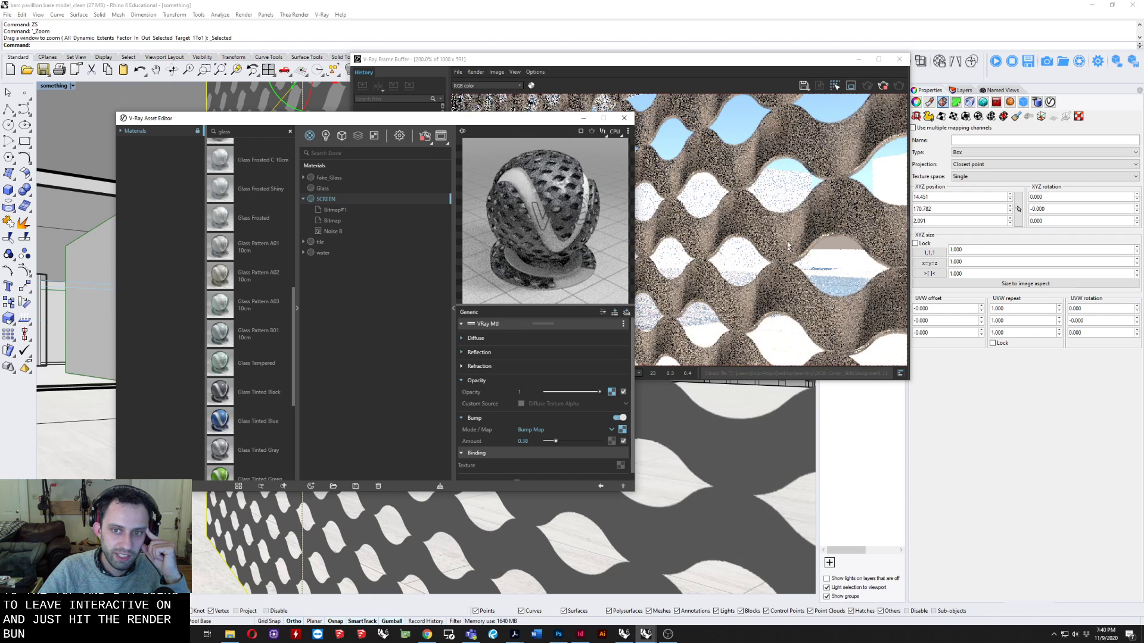
drag(555, 441, 551, 442)
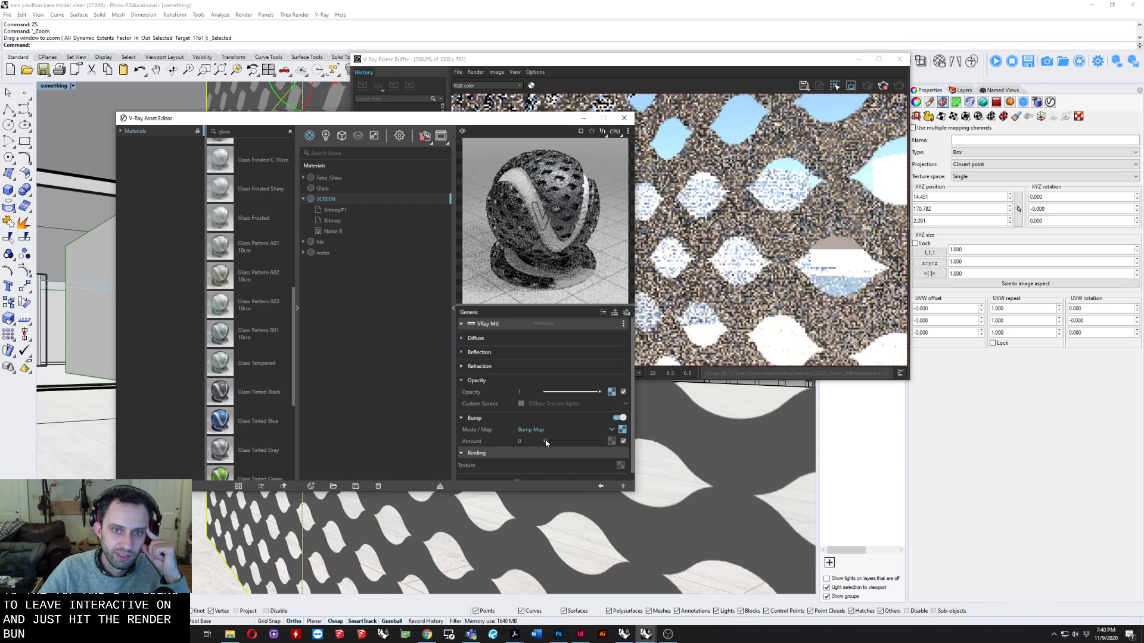
scroll(712, 253, down, 3)
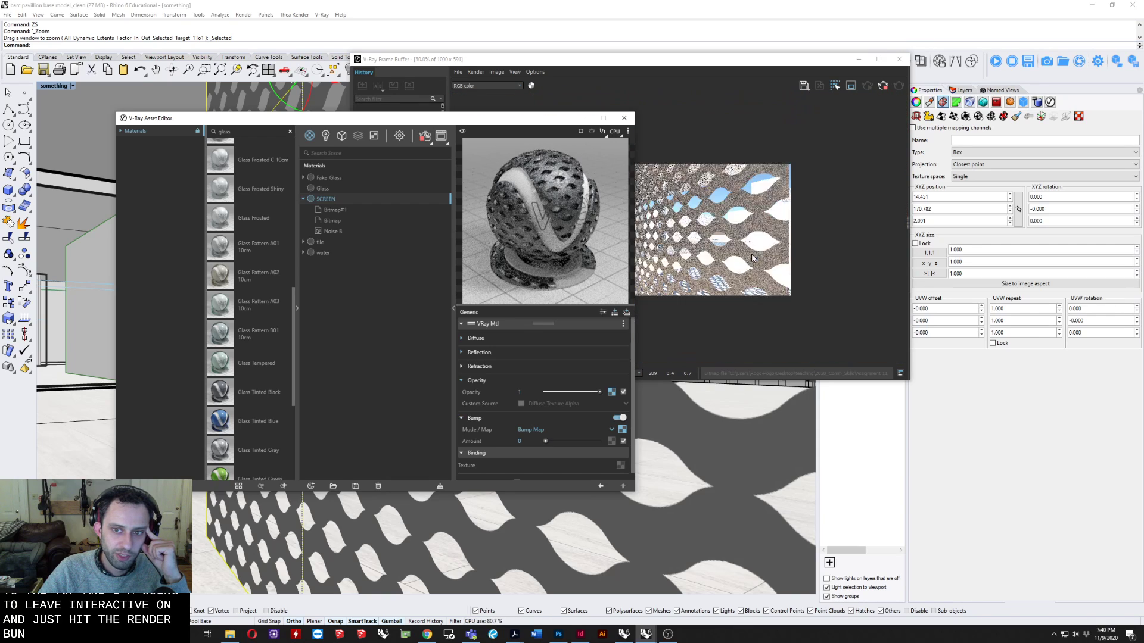
Stop the interactive render and close the frame buffer and the Asset Editor.
drag(521, 123, 640, 174)
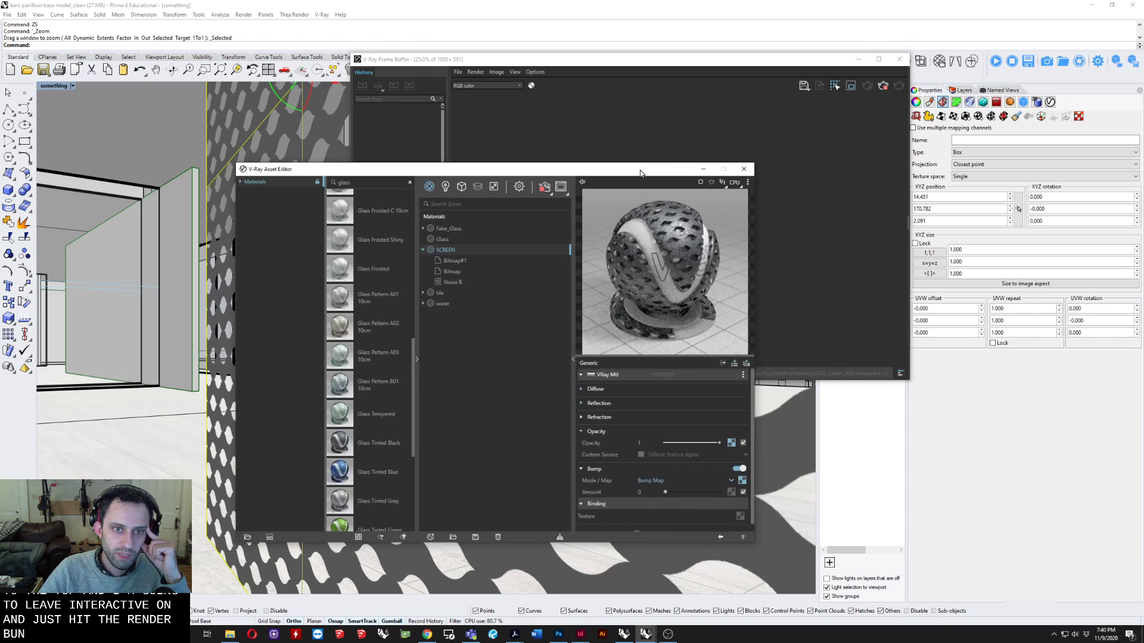
click(796, 137)
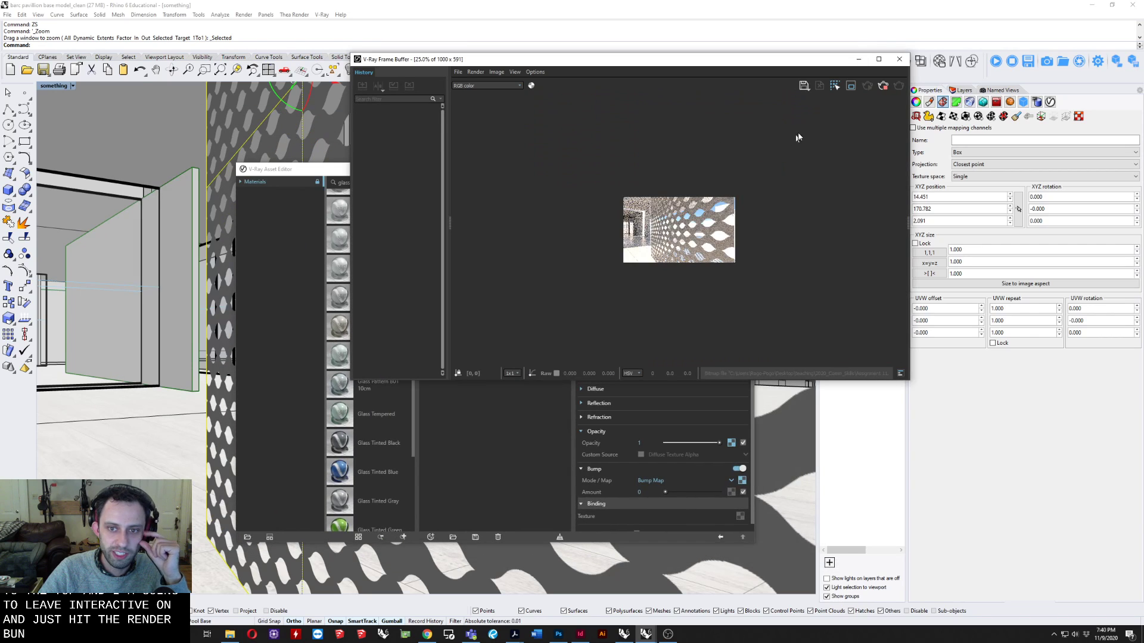
right_drag(804, 452, 560, 447)
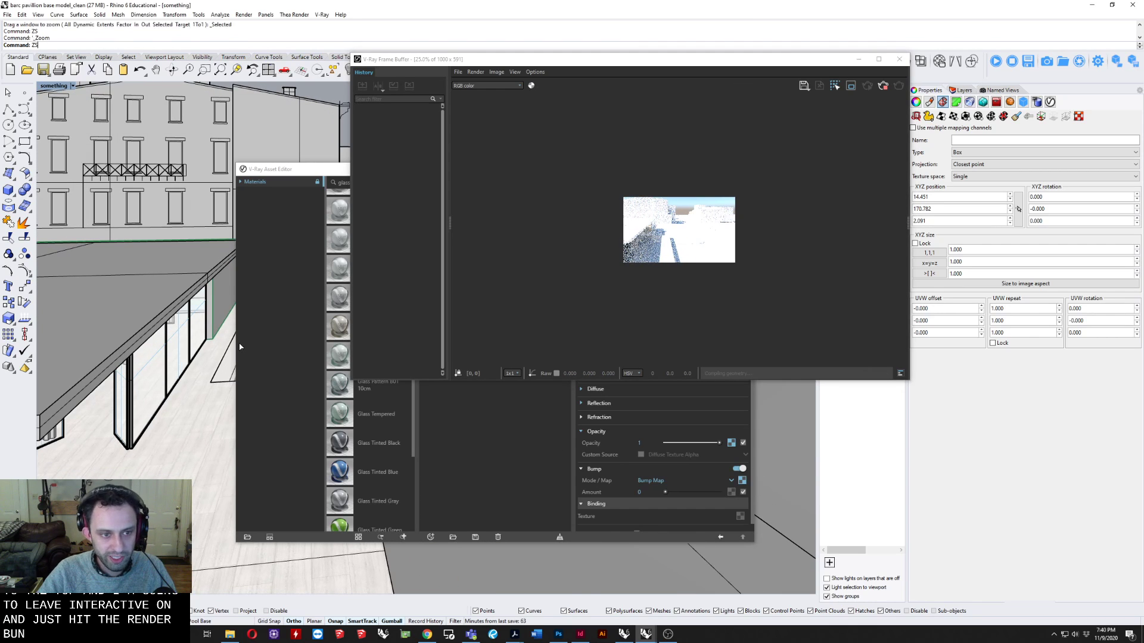
key(Home)
click(316, 174)
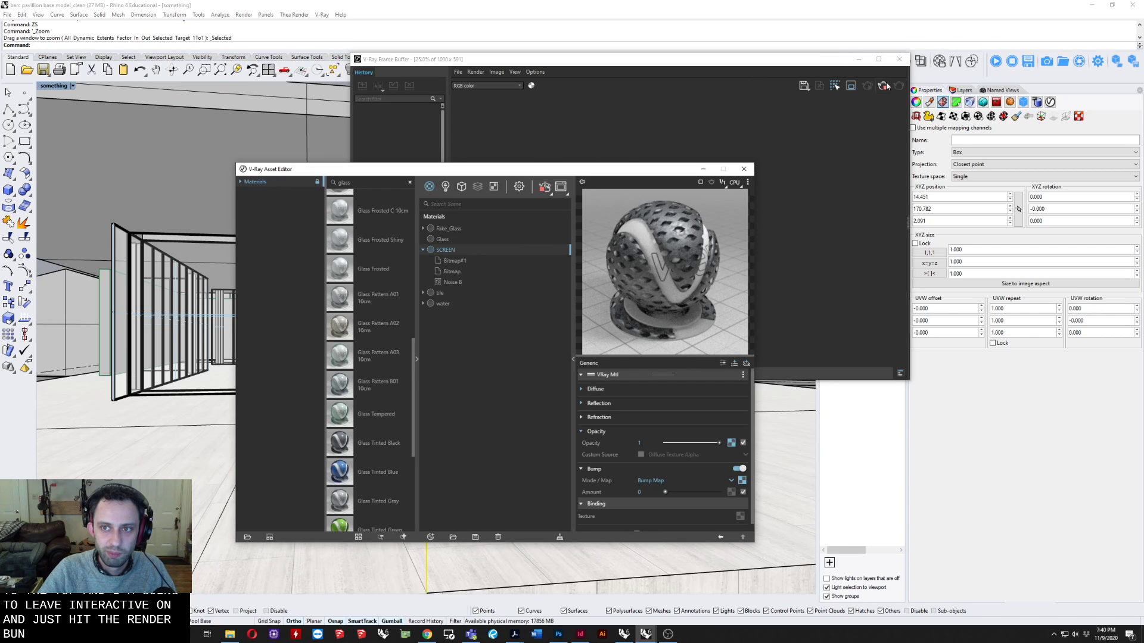
click(846, 60)
click(899, 59)
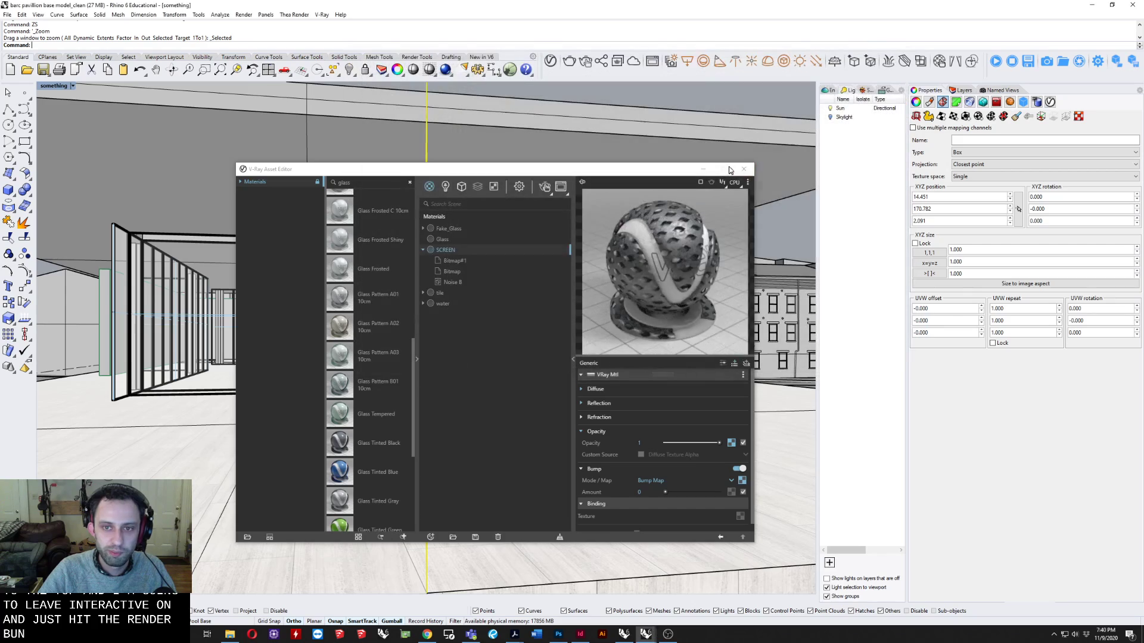
click(751, 168)
Examine the mapped screen panel from several angles and check the available images in the Textures folder.
right_drag(595, 267, 311, 312)
scroll(371, 333, up, 3)
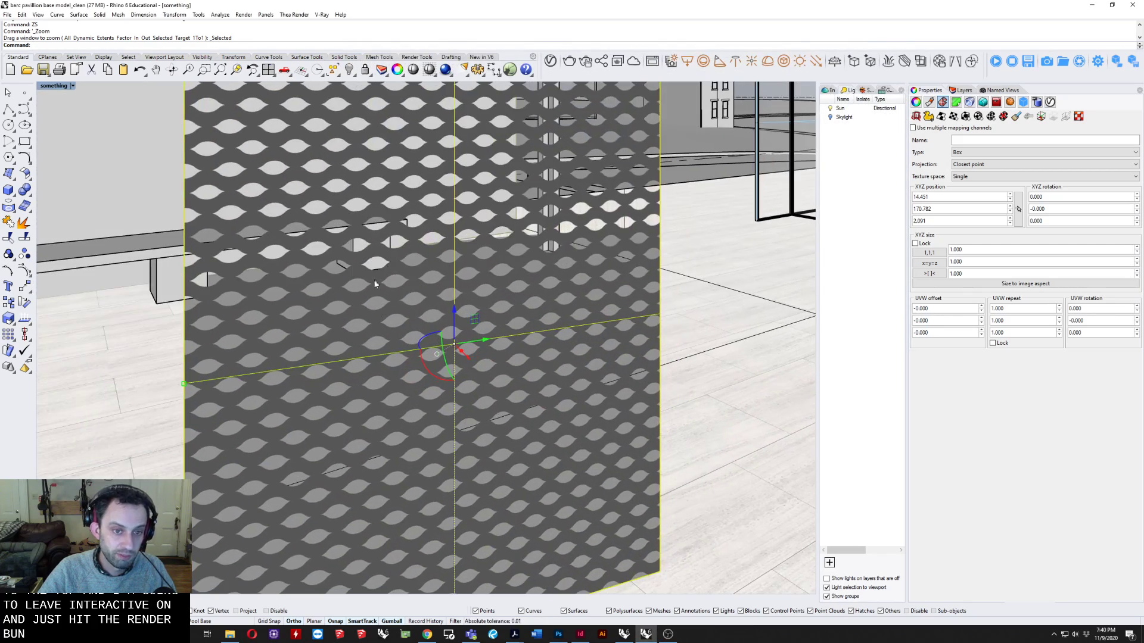
right_drag(392, 290, 468, 270)
scroll(412, 298, down, 4)
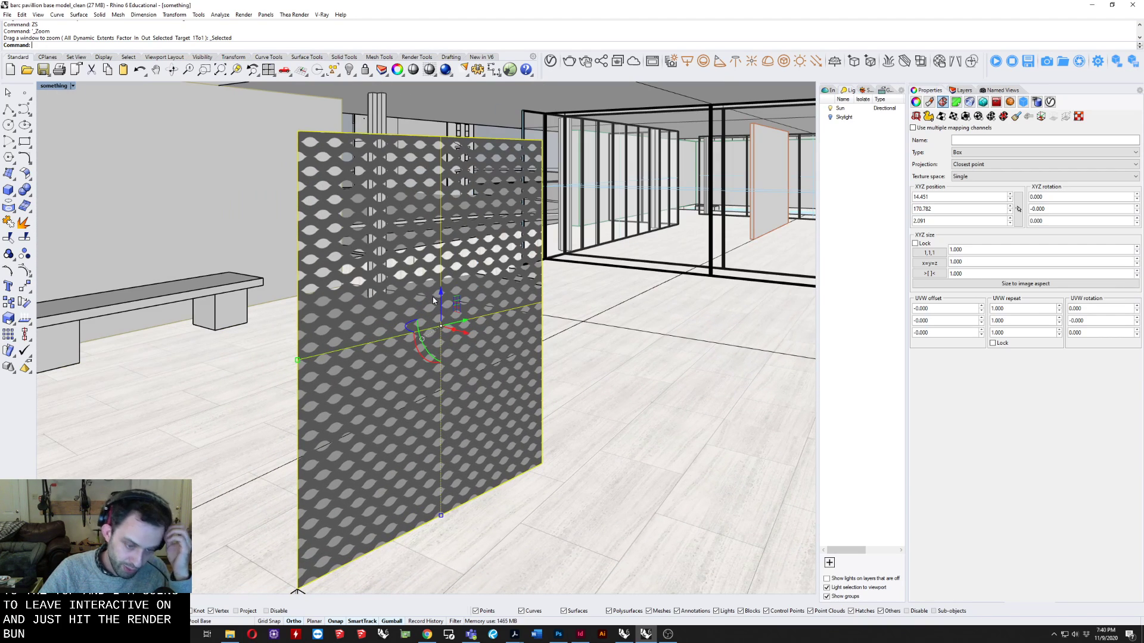
right_drag(434, 303, 430, 204)
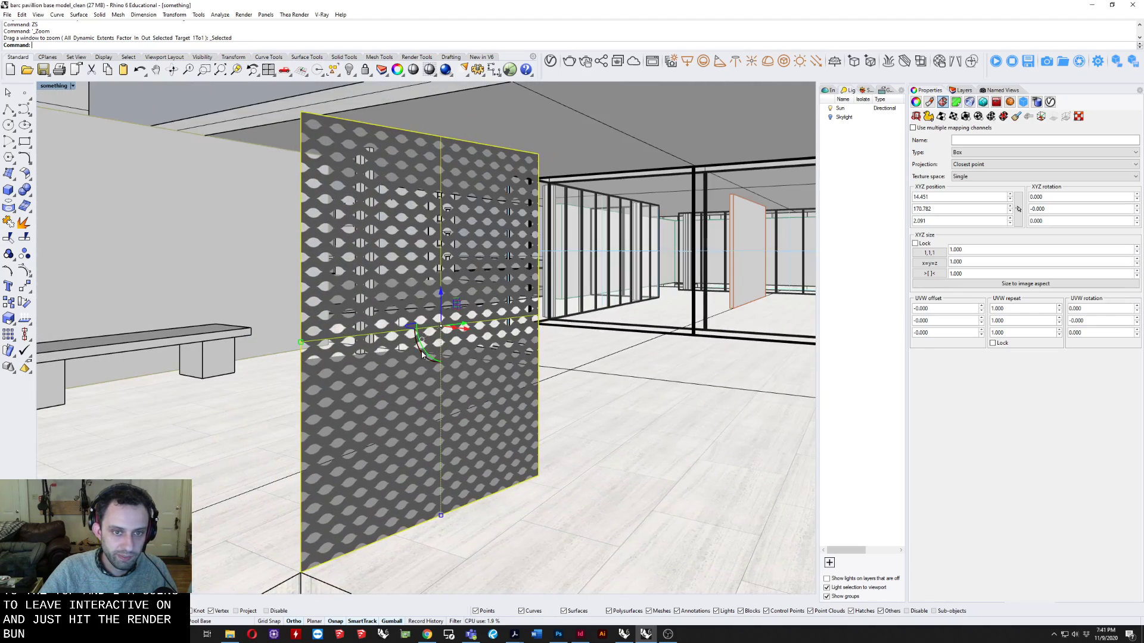
right_drag(421, 355, 382, 389)
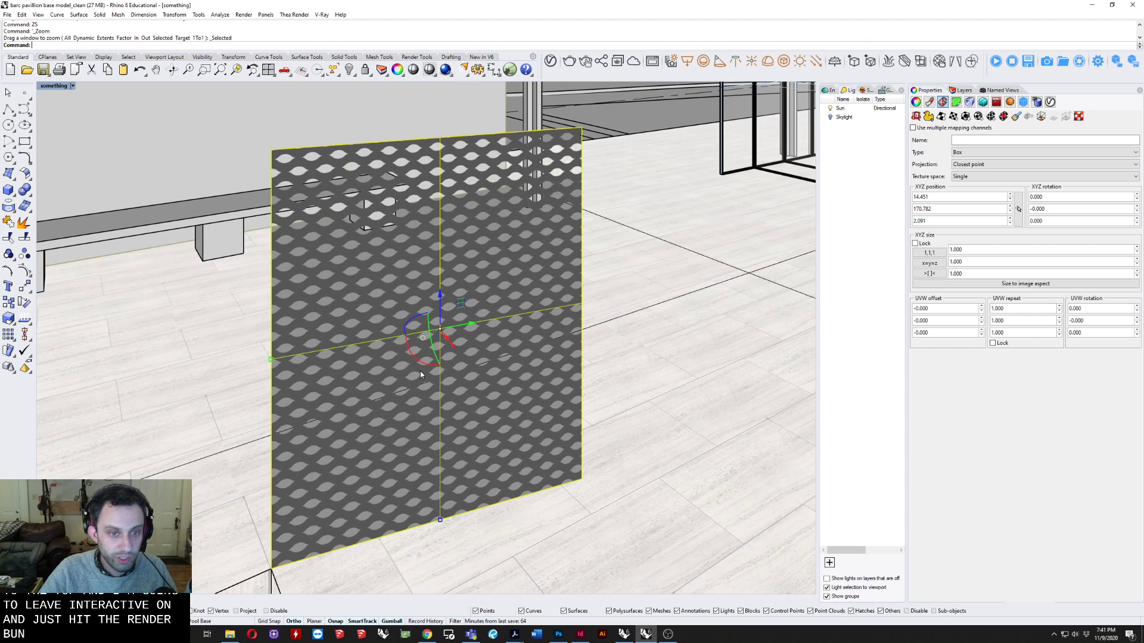
right_drag(448, 332, 435, 310)
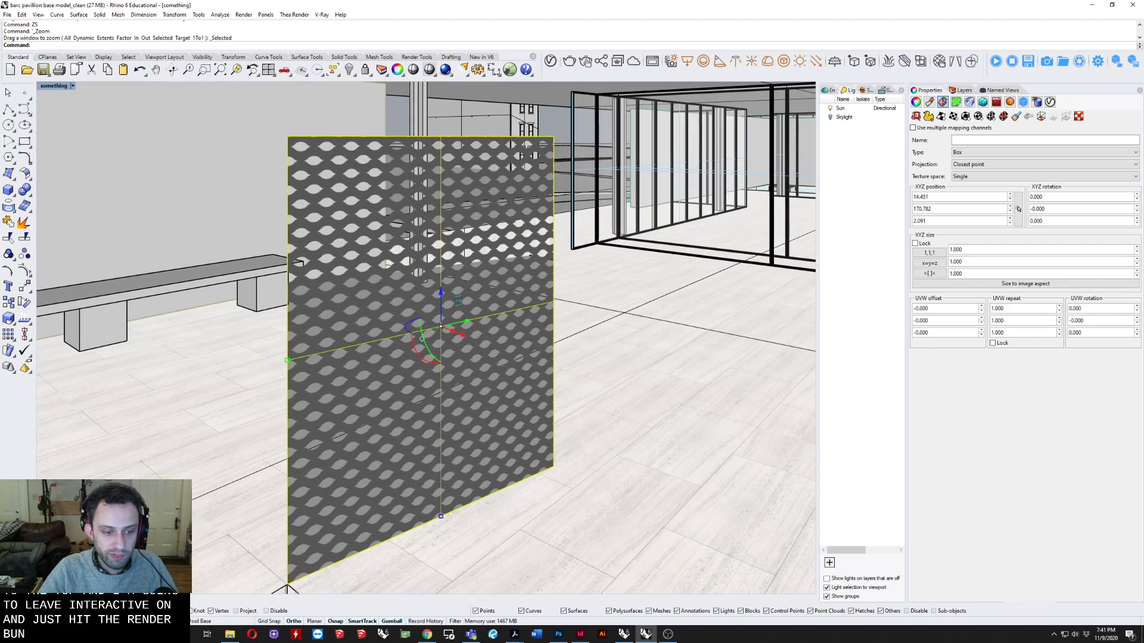
click(229, 633)
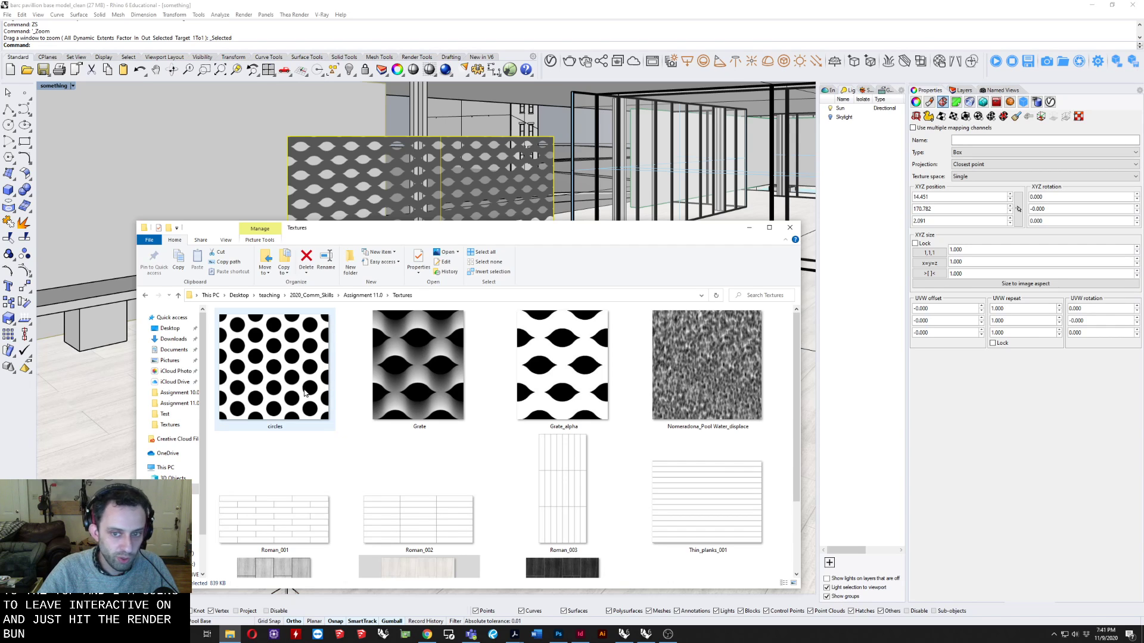
click(790, 227)
Frame the pavilion and screen from across the pool and start an interactive render of that view.
scroll(587, 238, down, 6)
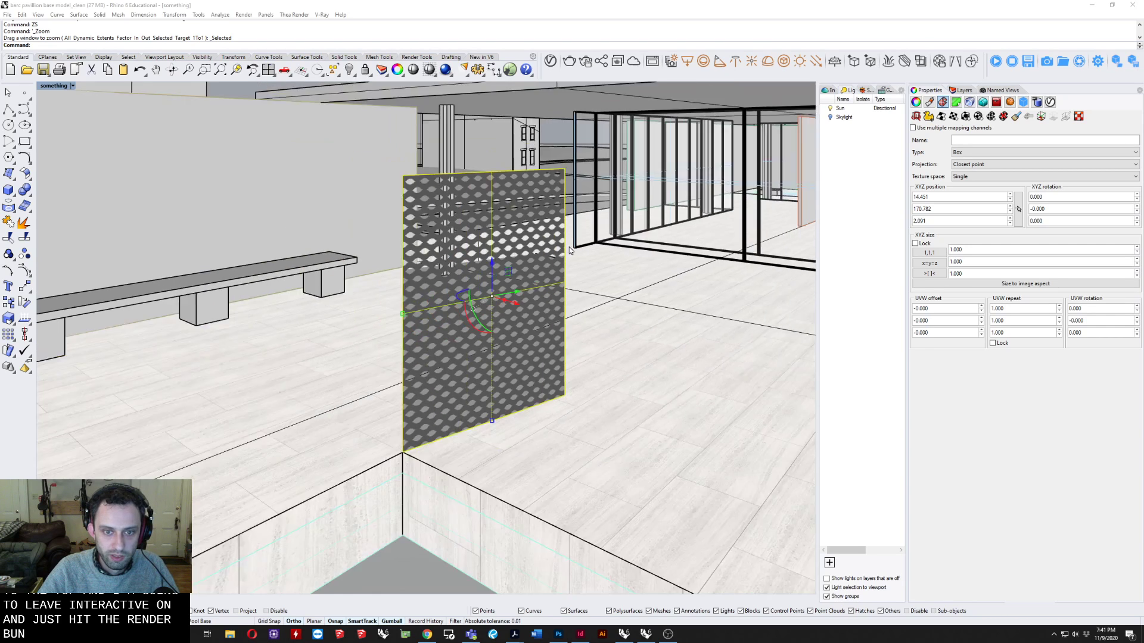
right_drag(470, 265, 545, 276)
scroll(545, 275, down, 6)
right_drag(602, 331, 501, 306)
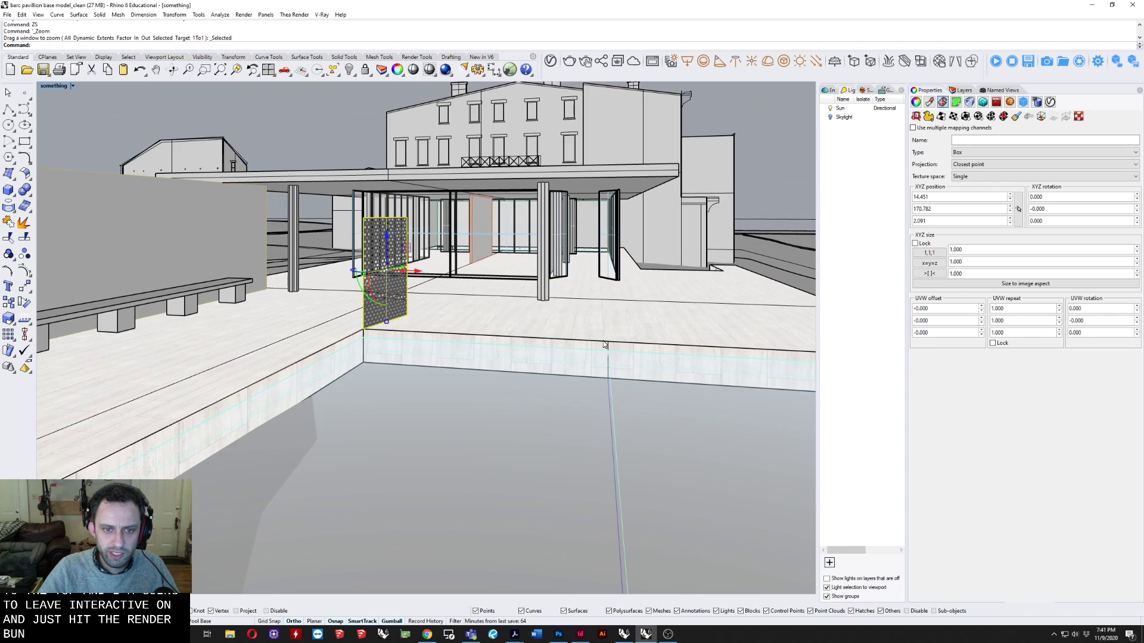
right_drag(566, 334, 498, 291)
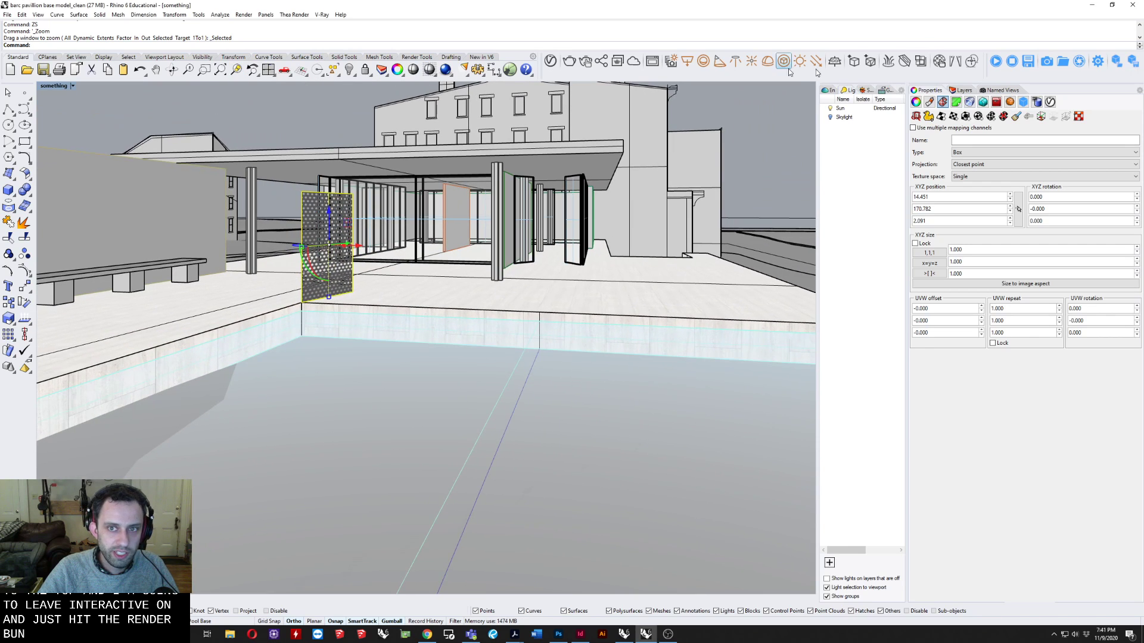
click(585, 61)
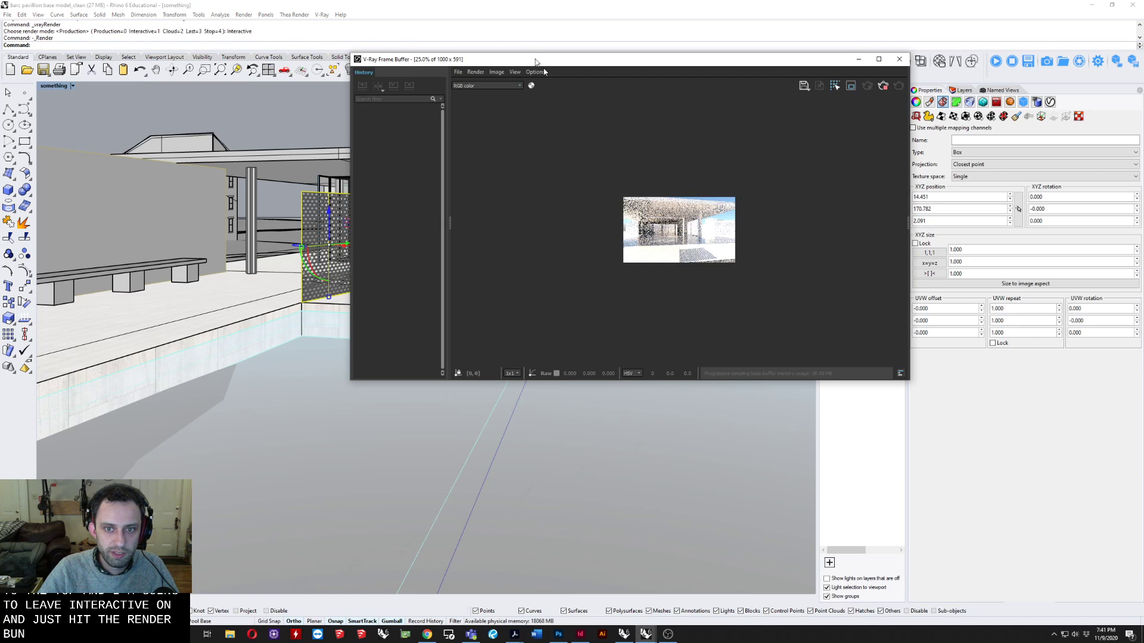
Inspect the interactive render of the pavilion, perforated screen and pool at enlarged size.
drag(623, 59, 519, 0)
scroll(684, 387, up, 3)
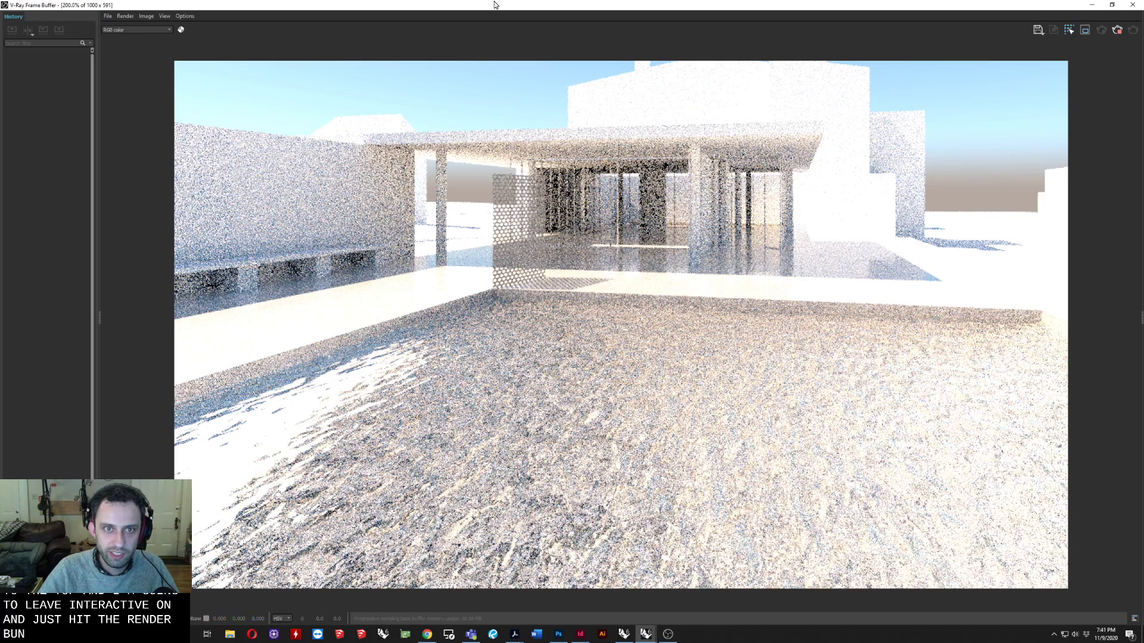
drag(494, 5, 573, 78)
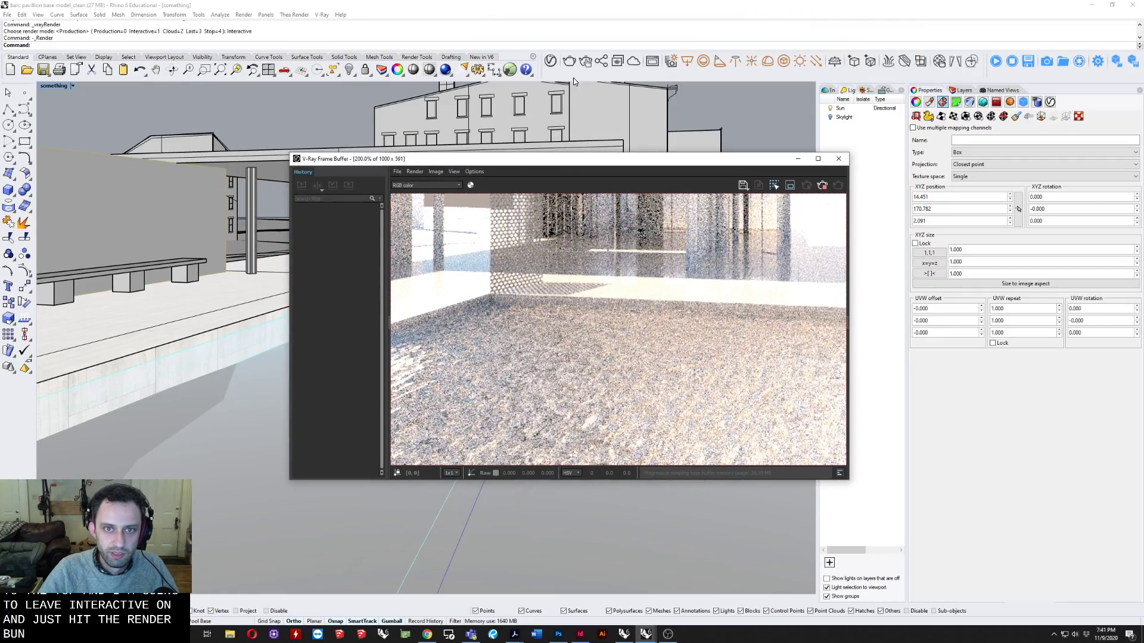
Add the library's Water material to the scene and assign it to the pool's water layer, keeping the interactive render in view.
click(550, 61)
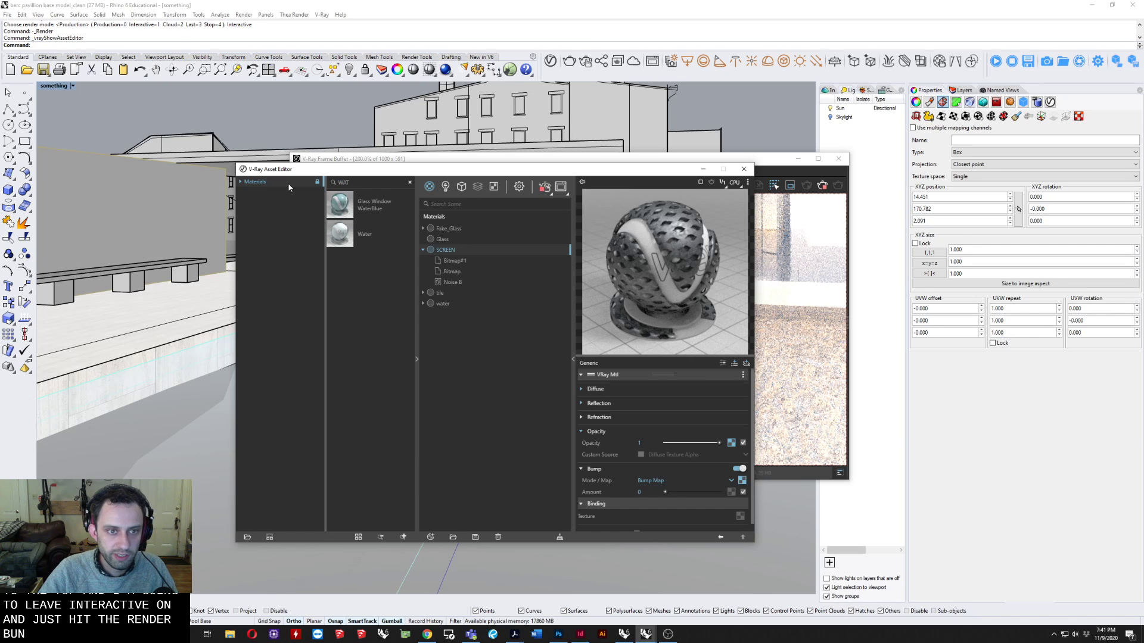
drag(349, 240, 471, 326)
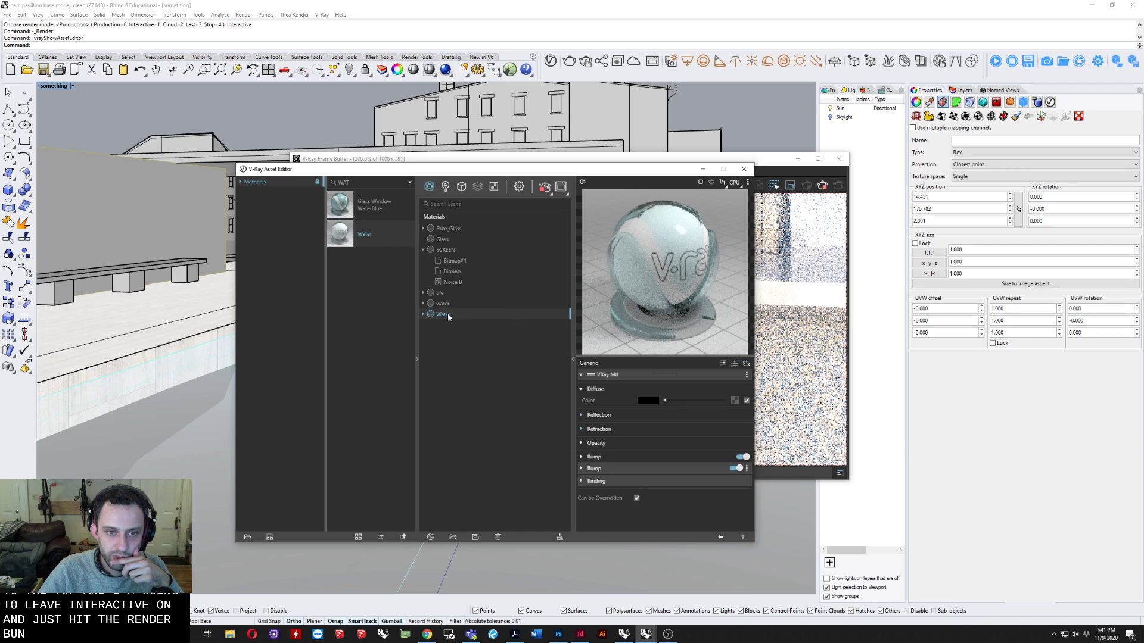
right_click(448, 315)
mouse_move(485, 344)
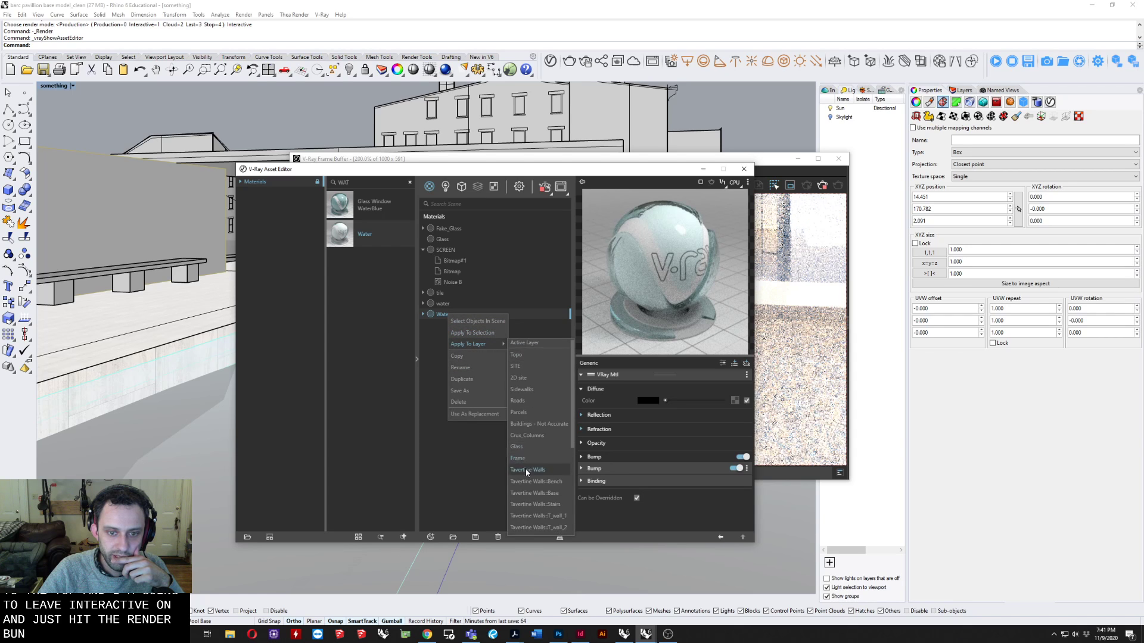
scroll(533, 517, down, 3)
click(524, 467)
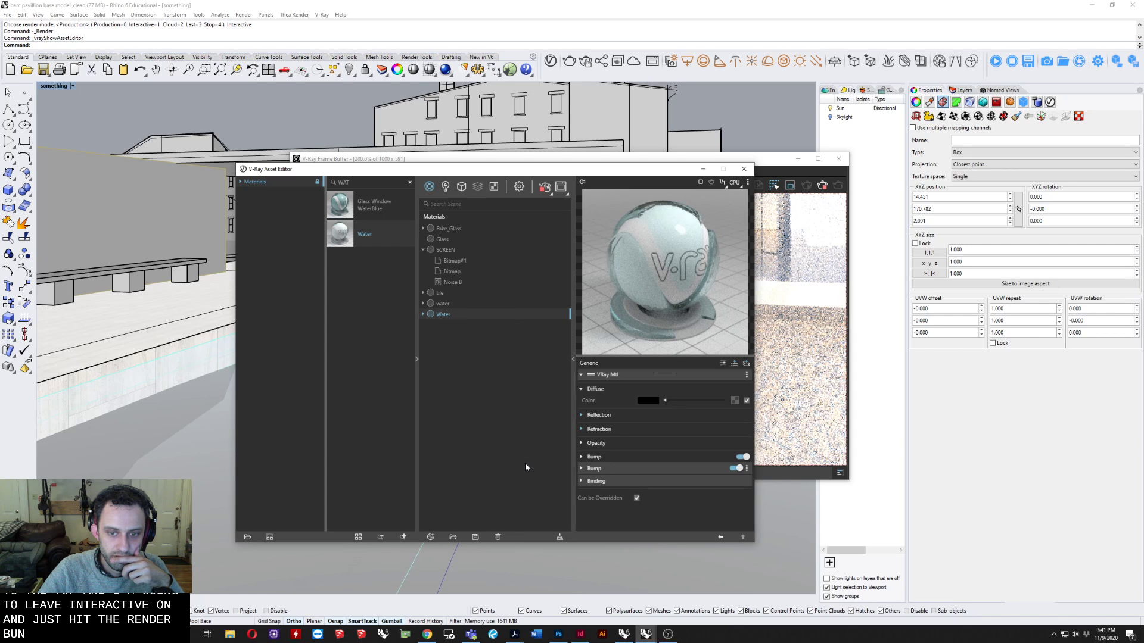
drag(490, 170, 268, 199)
click(600, 168)
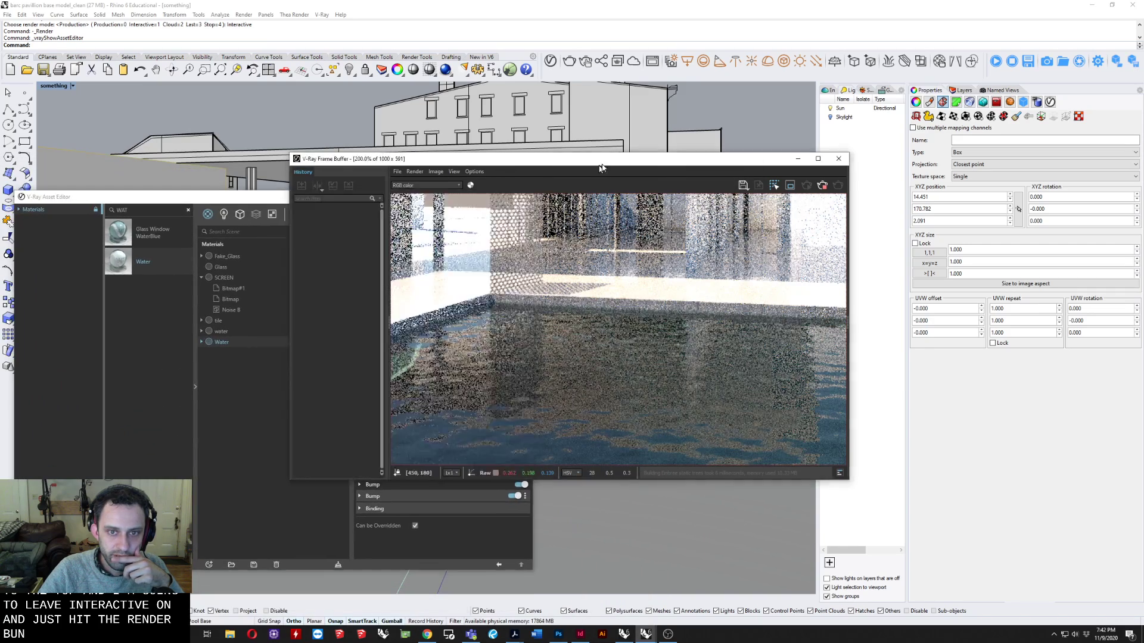
drag(601, 168, 681, 129)
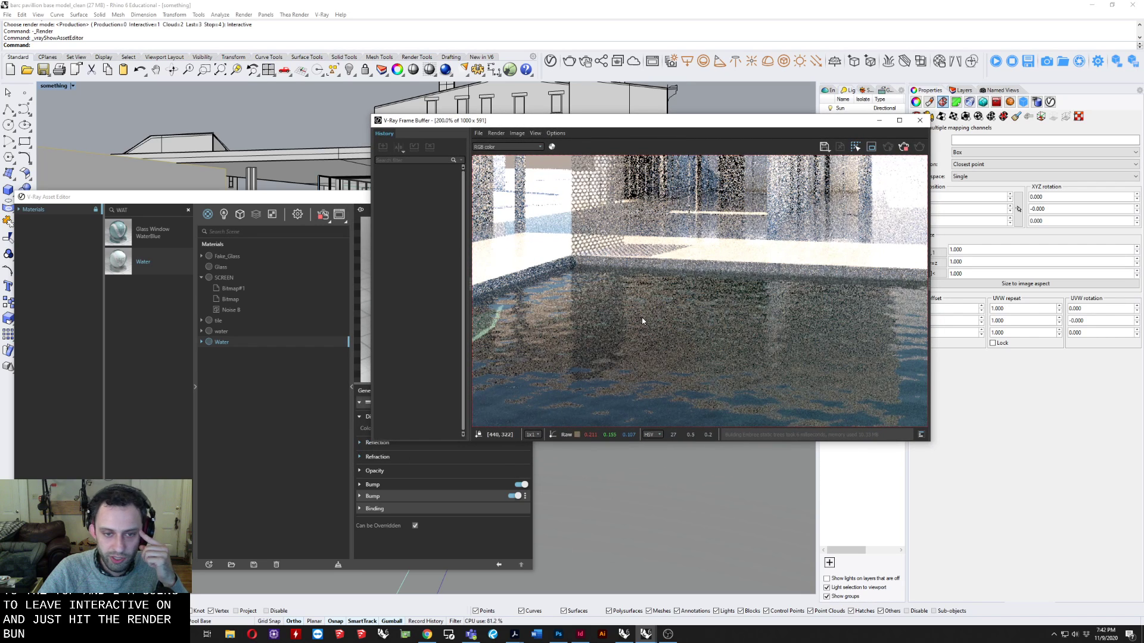
Examine the new Water material's reflection, refraction and bump settings, including the noise texture in its second bump map.
click(292, 430)
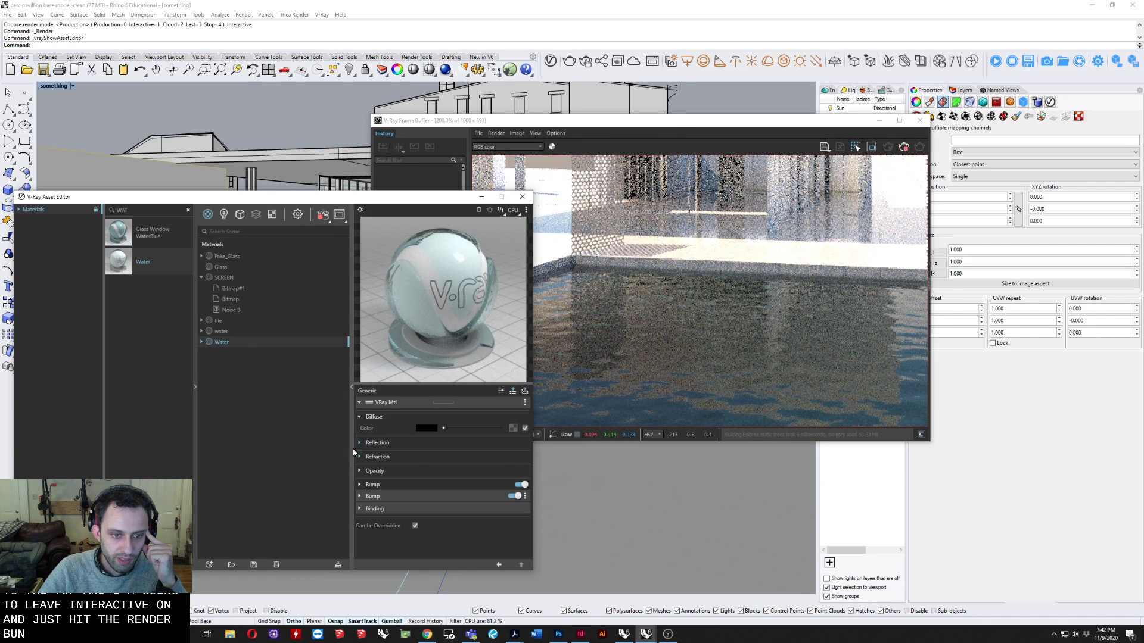
click(377, 443)
scroll(428, 506, down, 1)
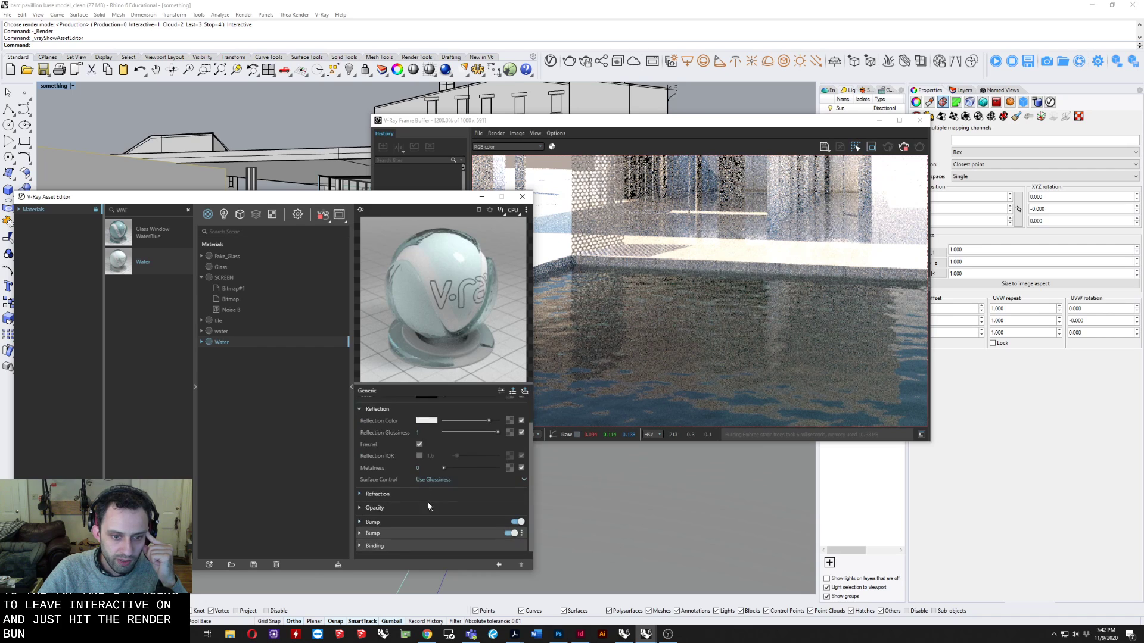
click(378, 493)
scroll(407, 503, down, 1)
scroll(393, 489, down, 1)
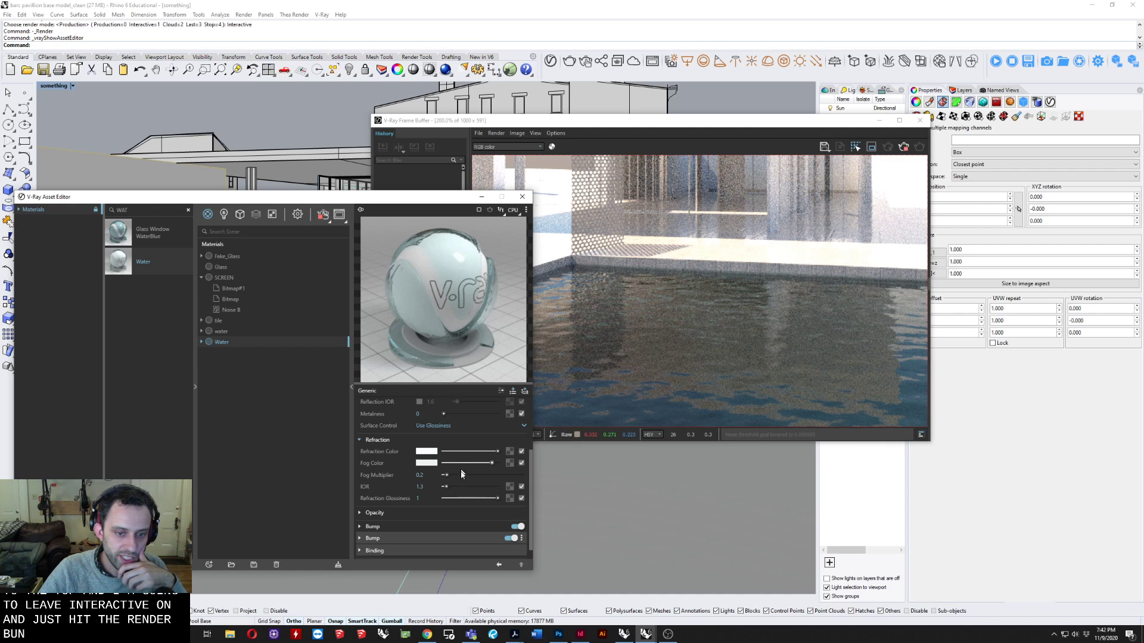
click(373, 526)
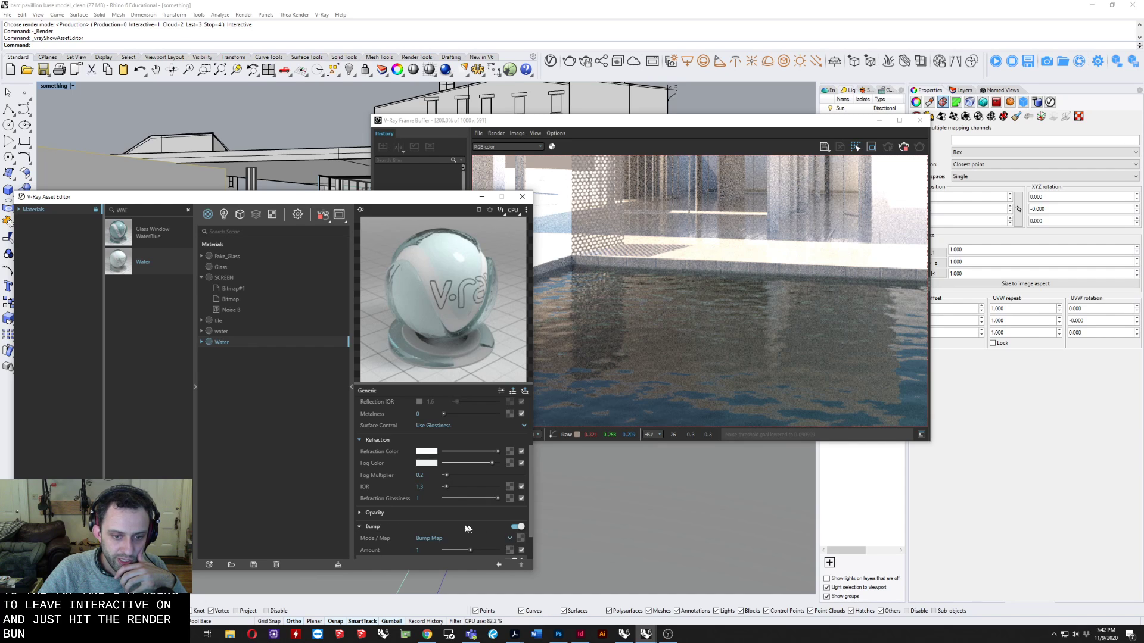
scroll(483, 519, down, 1)
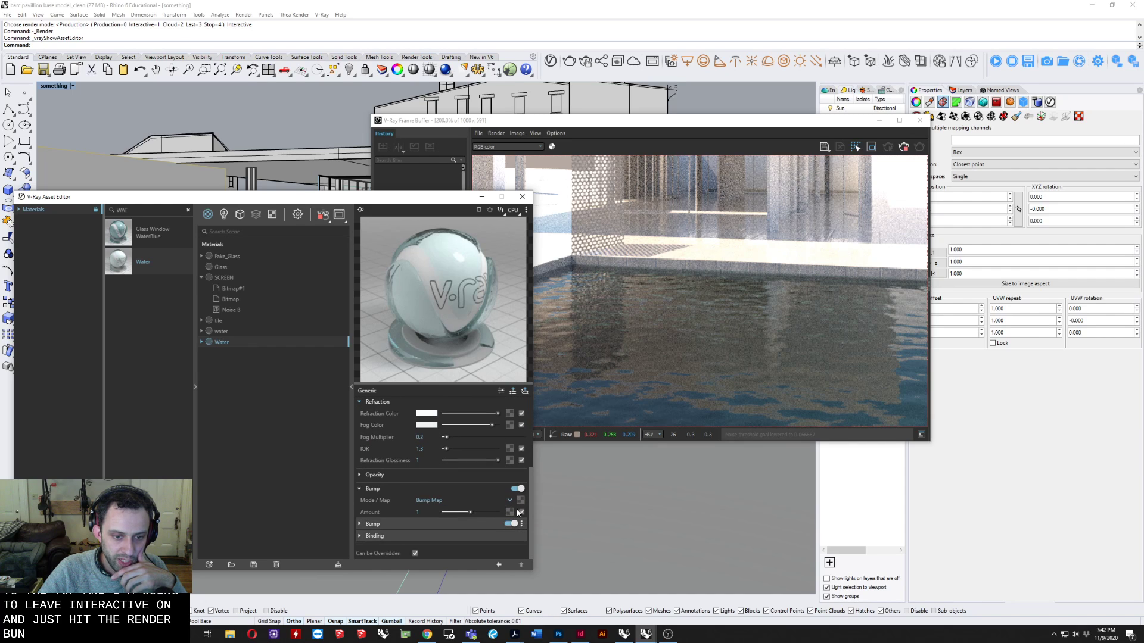
click(387, 524)
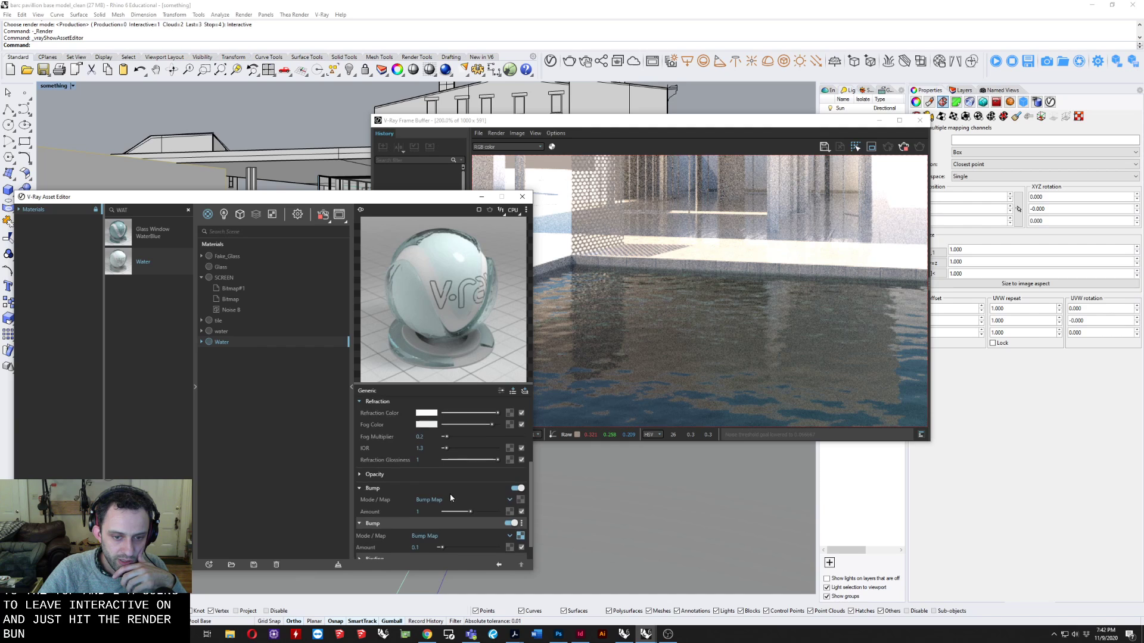
scroll(450, 493, down, 1)
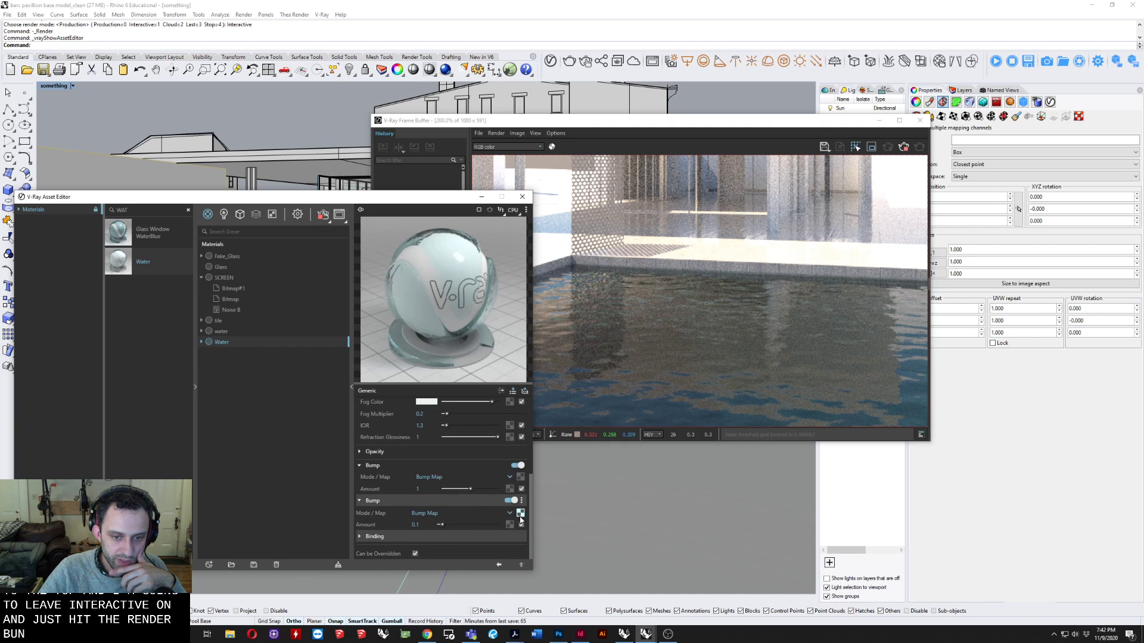
click(520, 514)
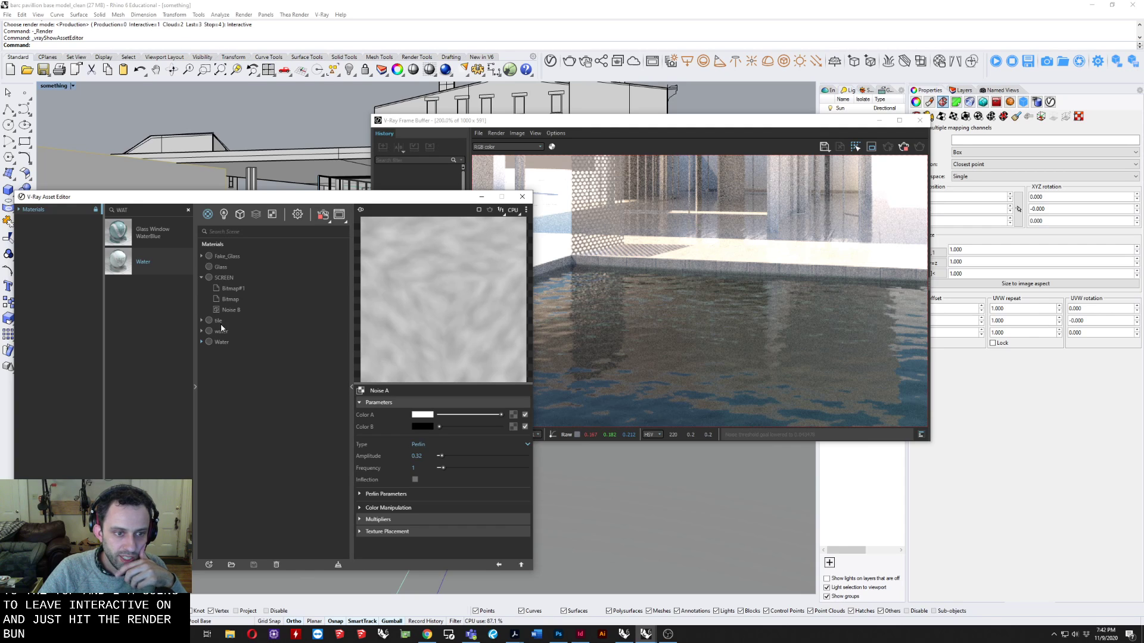
click(220, 343)
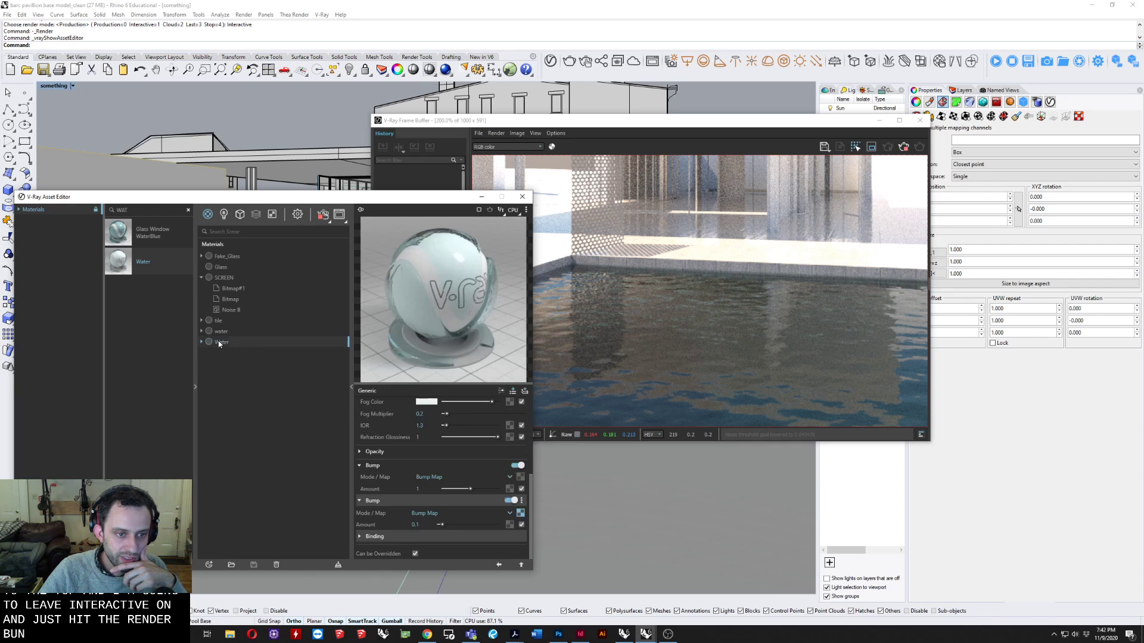
Replace the noise texture in the Water material's second bump map with the speckled grayscale image from the Textures folder.
click(520, 512)
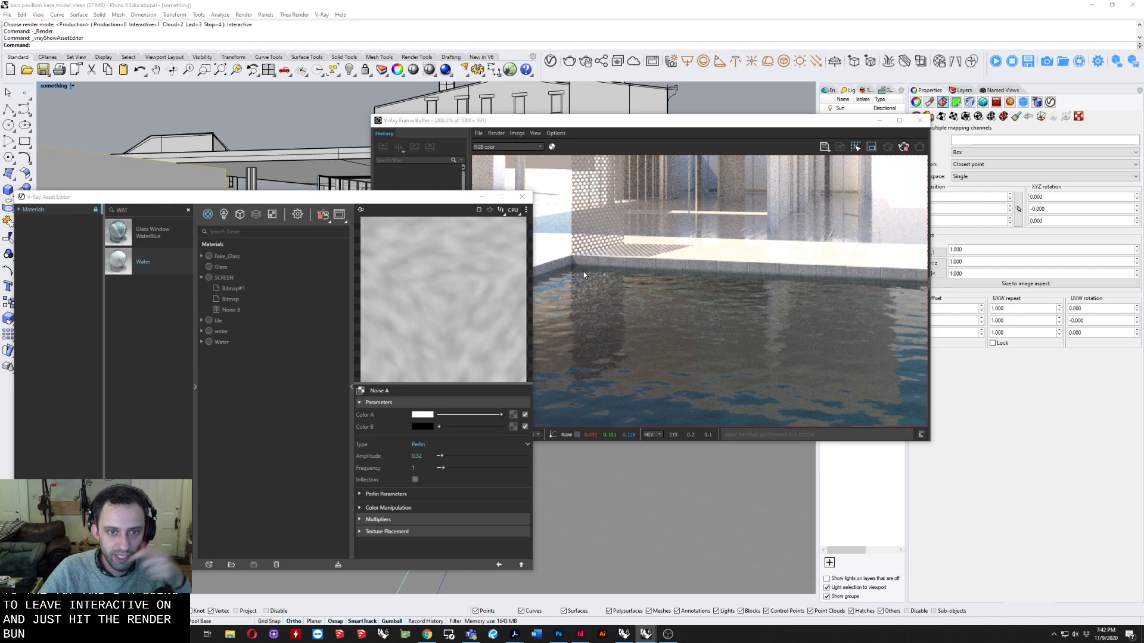
scroll(274, 355, down, 1)
click(196, 395)
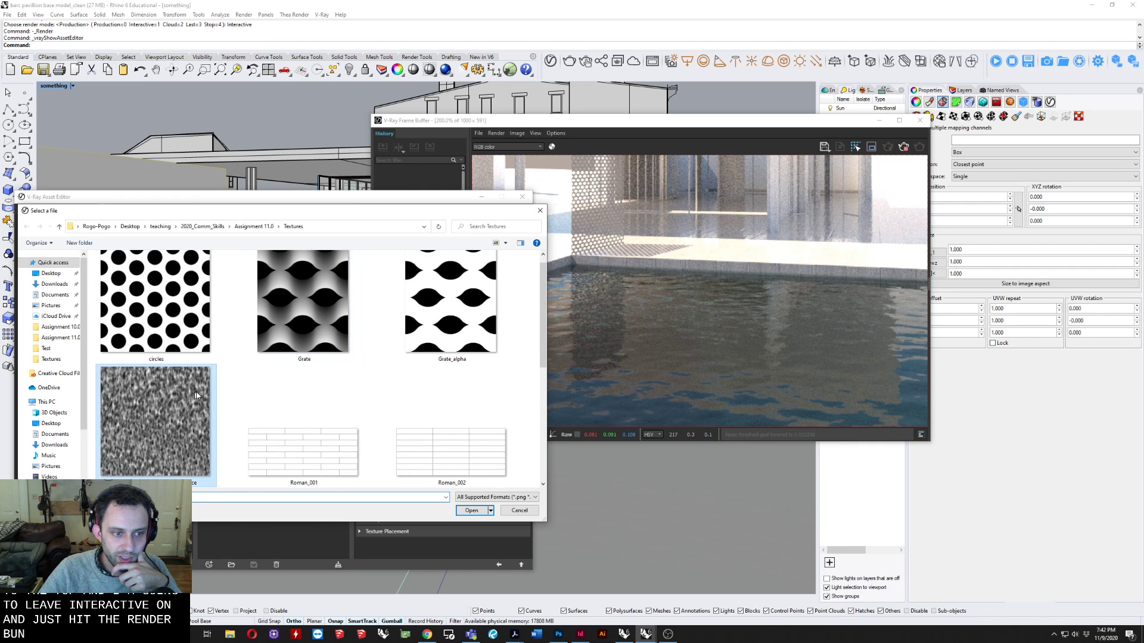
click(471, 511)
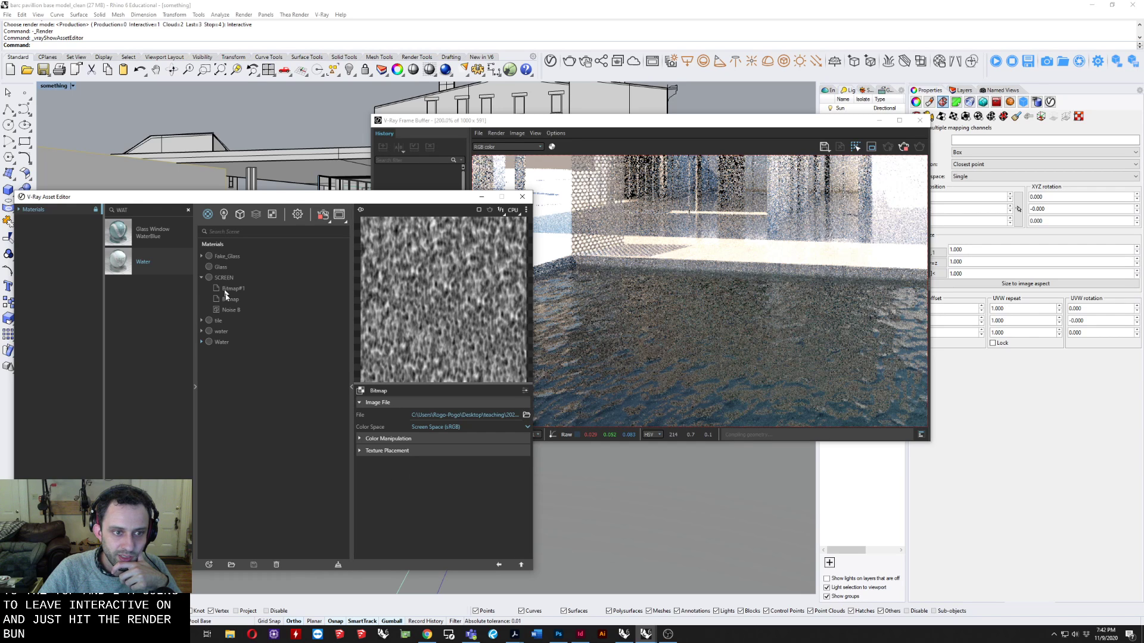
Set the amount of the Water material's second bump map to 0.01.
click(223, 343)
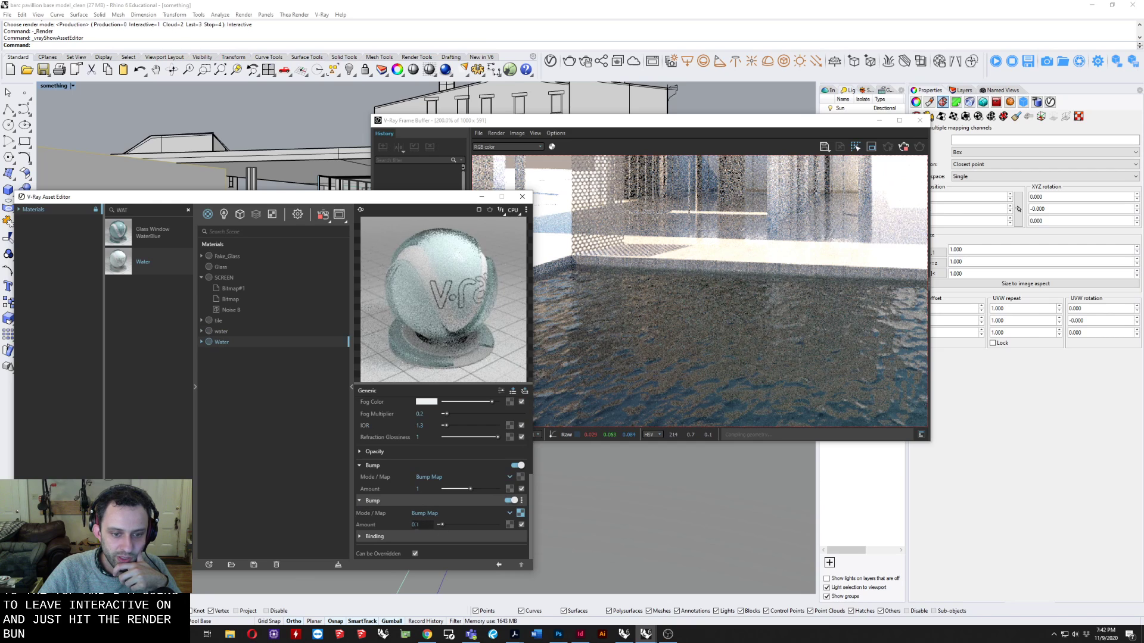
text(0)
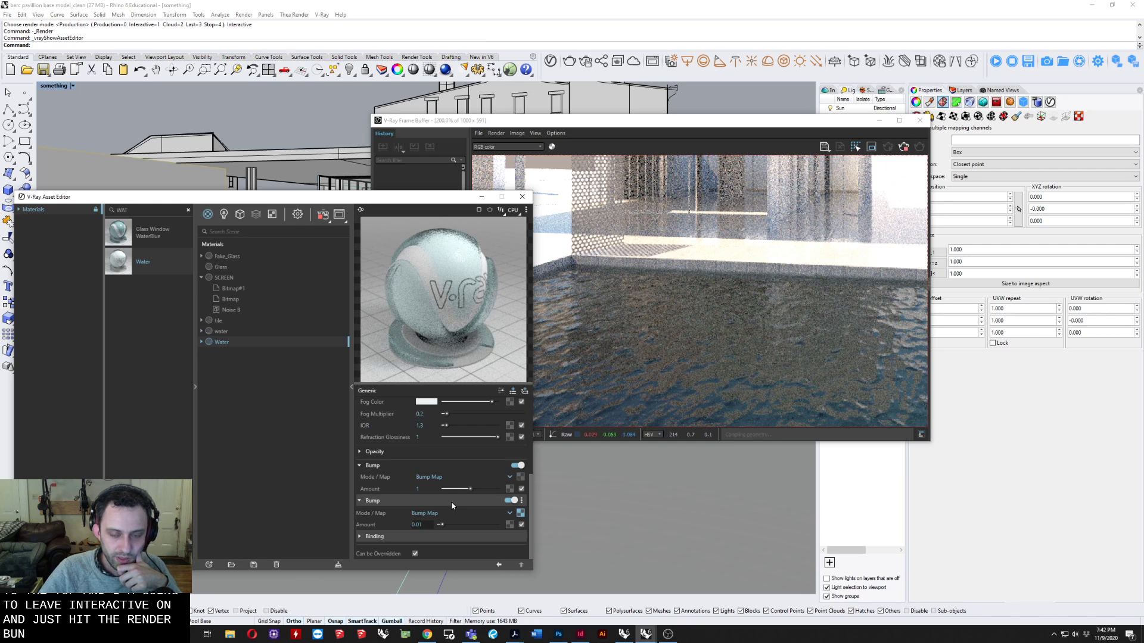
key(Return)
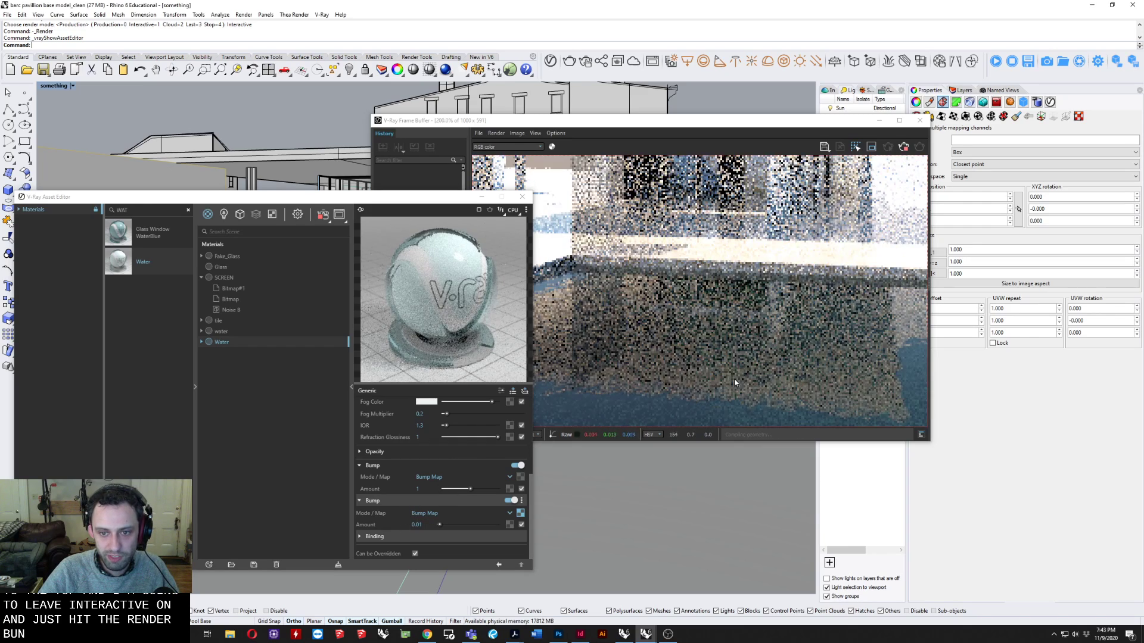
Check the water surface in the interactive render, reframing the view along the pool edge and enlarging the image.
scroll(779, 341, down, 1)
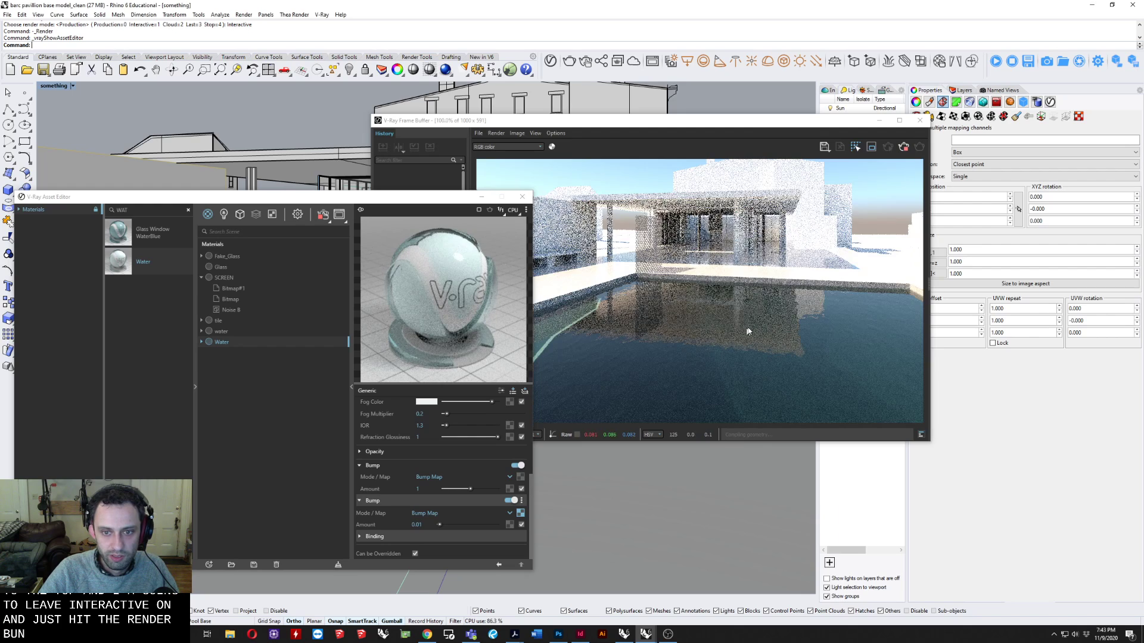
click(748, 328)
scroll(709, 313, down, 1)
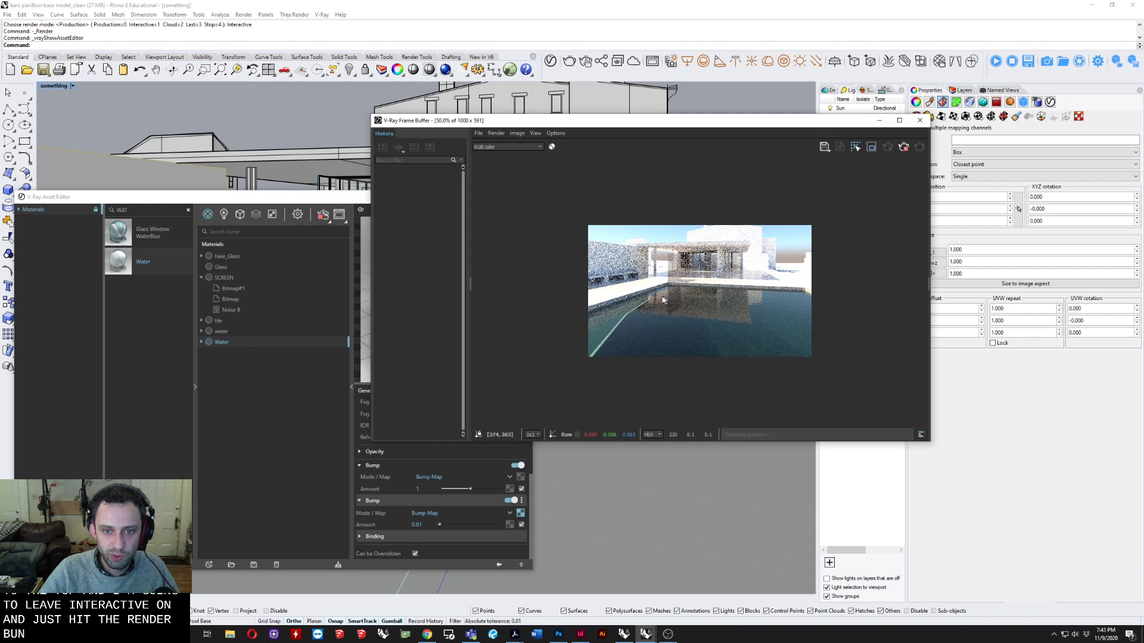
right_drag(231, 114, 322, 118)
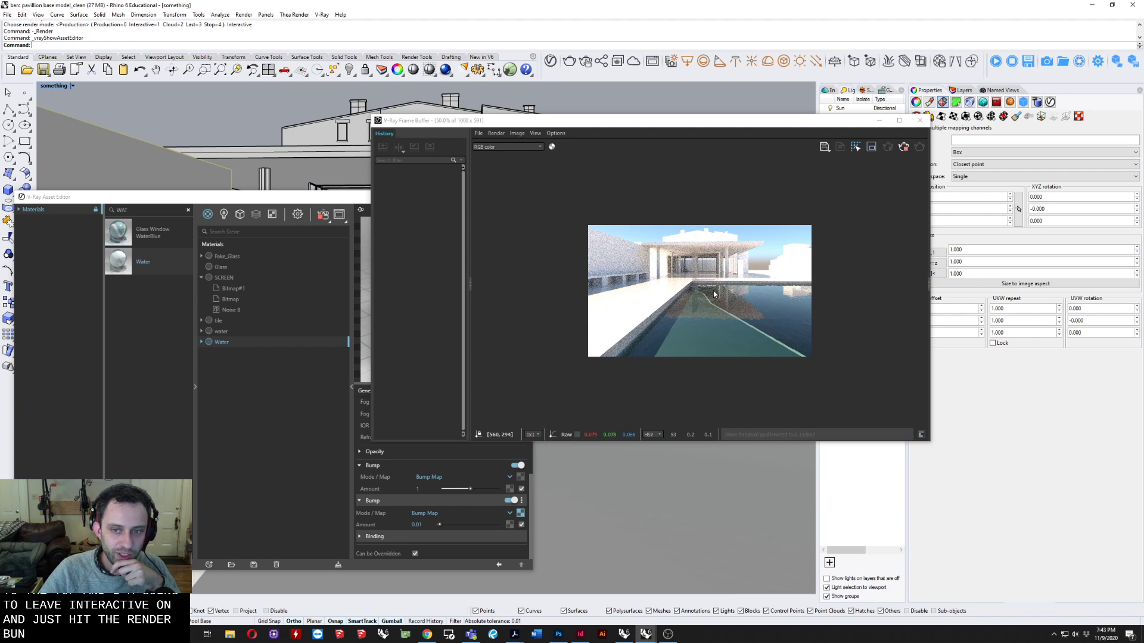
drag(672, 120, 549, 2)
scroll(561, 334, up, 2)
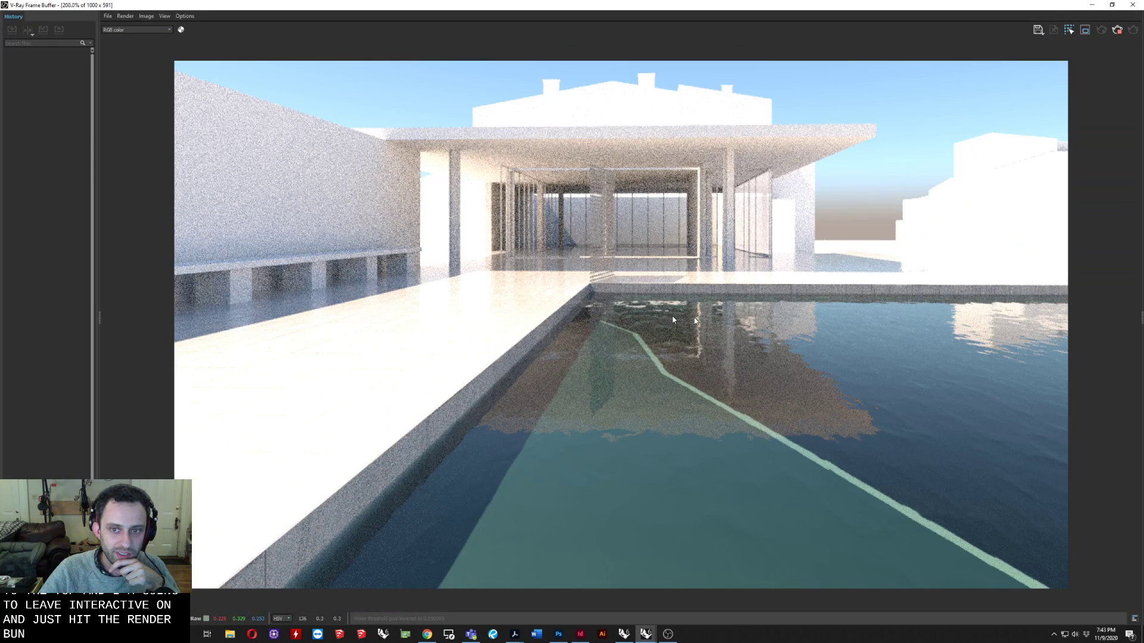
double_click(549, 4)
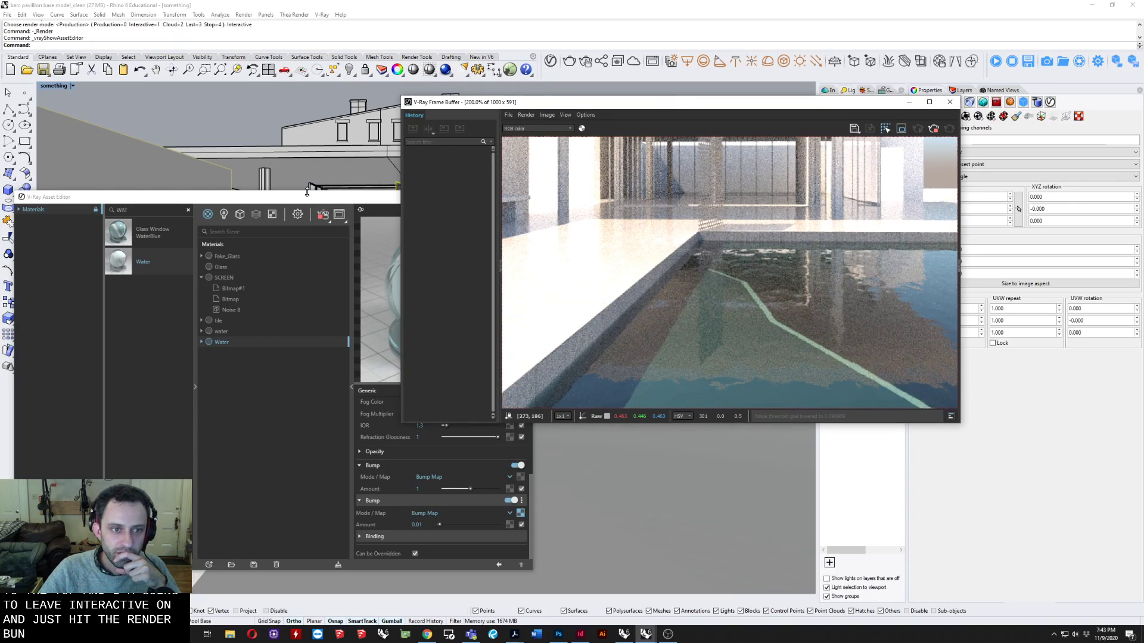
Collapse the SCREEN material's entries, stop the interactive render and close the frame buffer.
drag(307, 194, 400, 134)
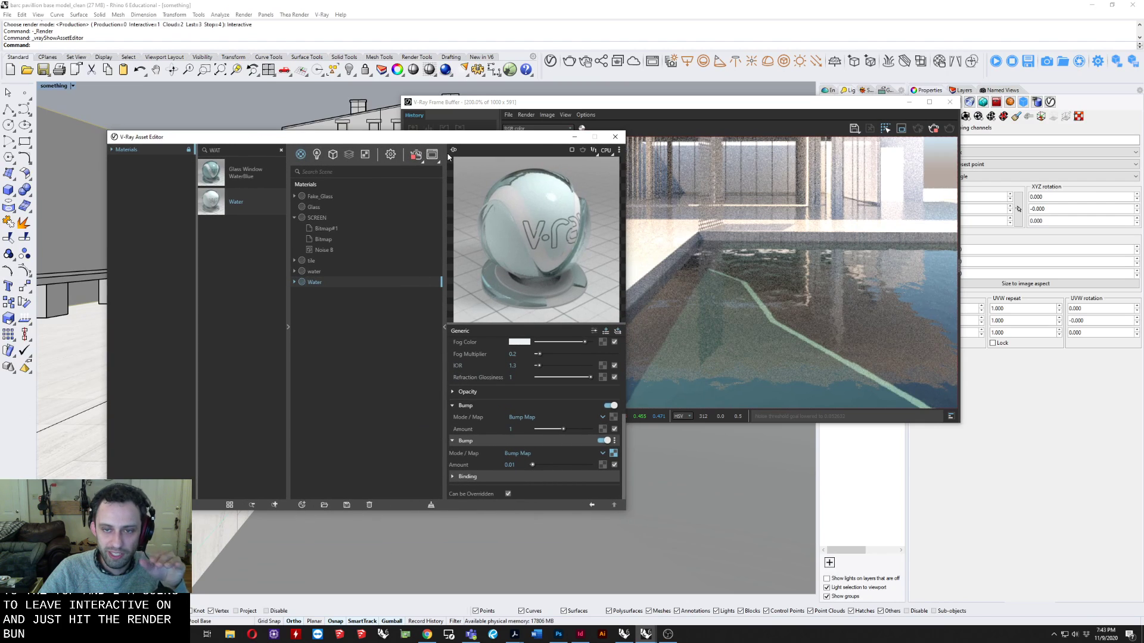
click(294, 218)
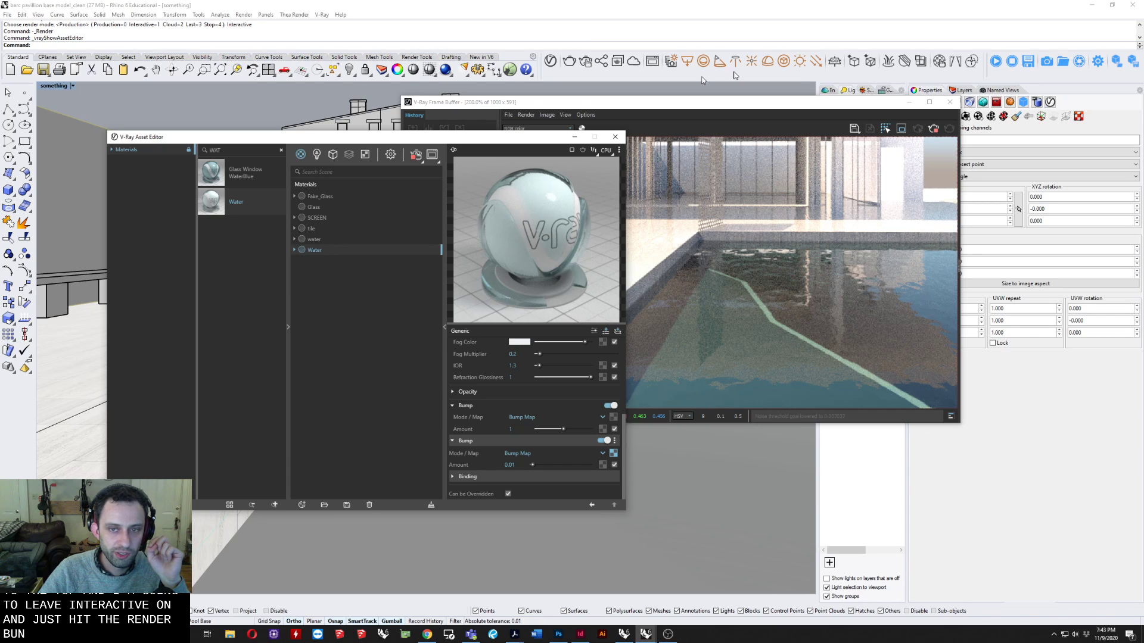
click(934, 131)
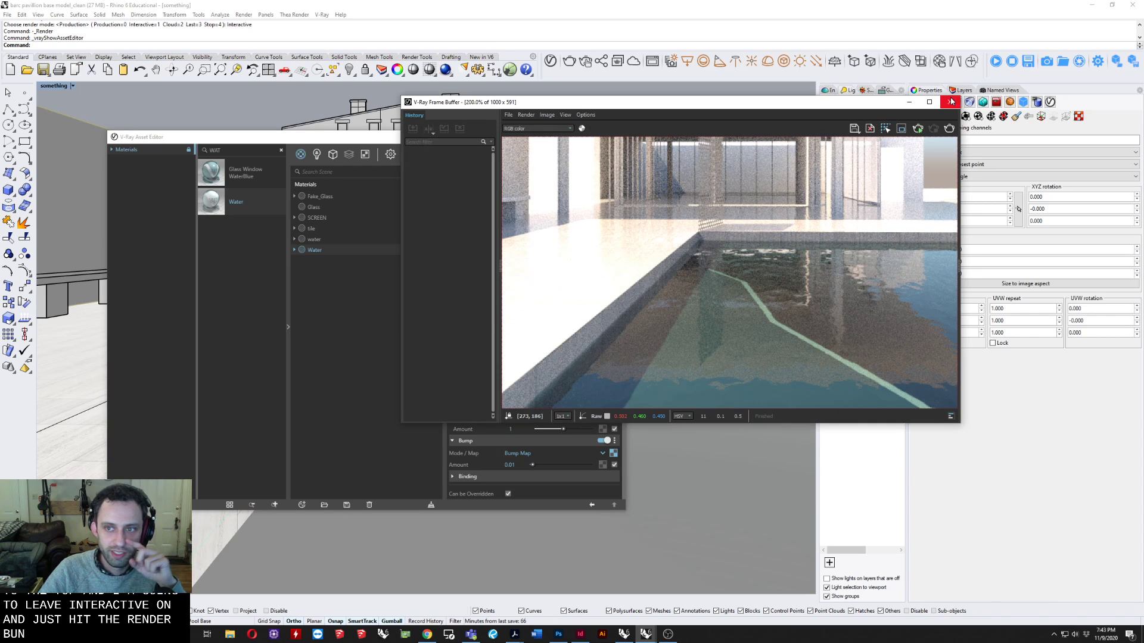
click(950, 101)
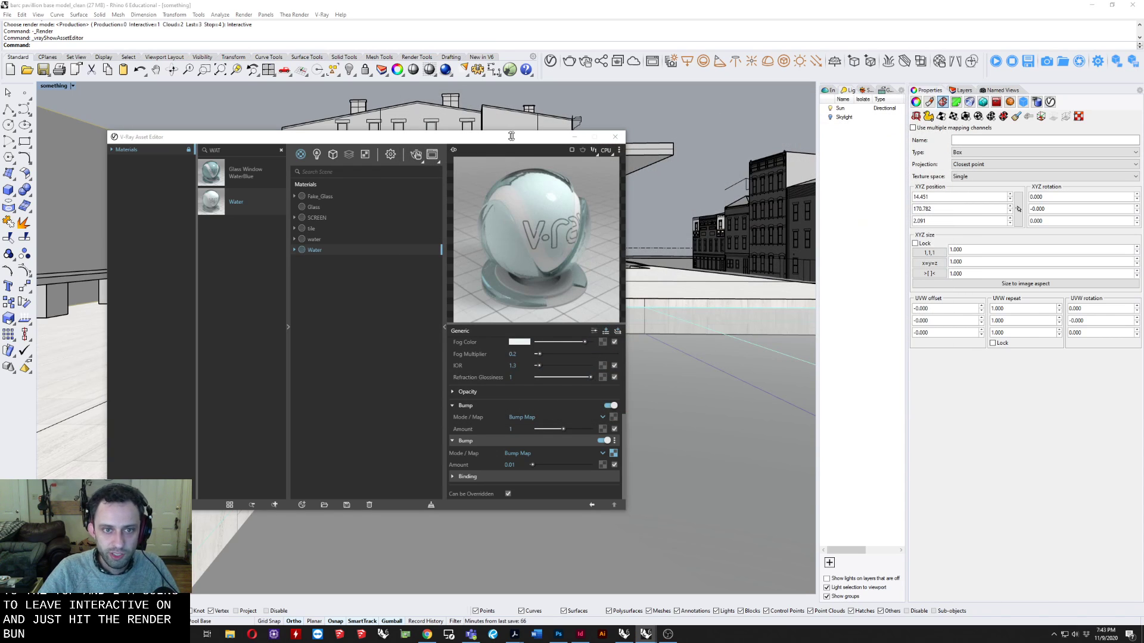
click(523, 139)
Close the Asset Editor and delete the perforated screen panel at the corner of the pool.
right_drag(714, 174, 631, 235)
scroll(671, 199, down, 5)
click(616, 136)
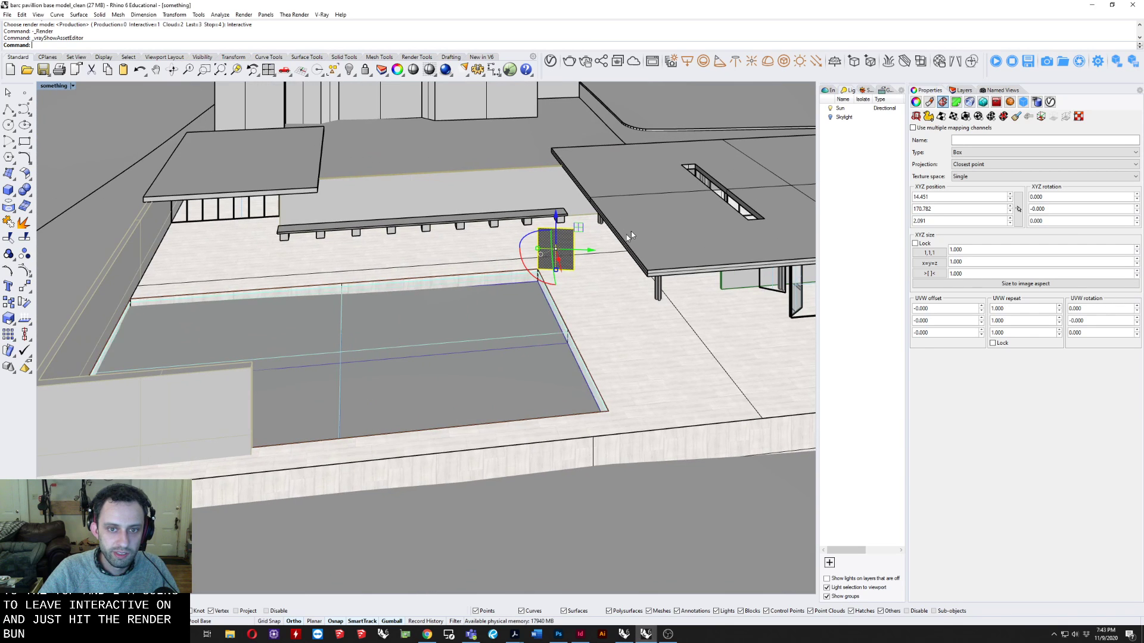
key(Delete)
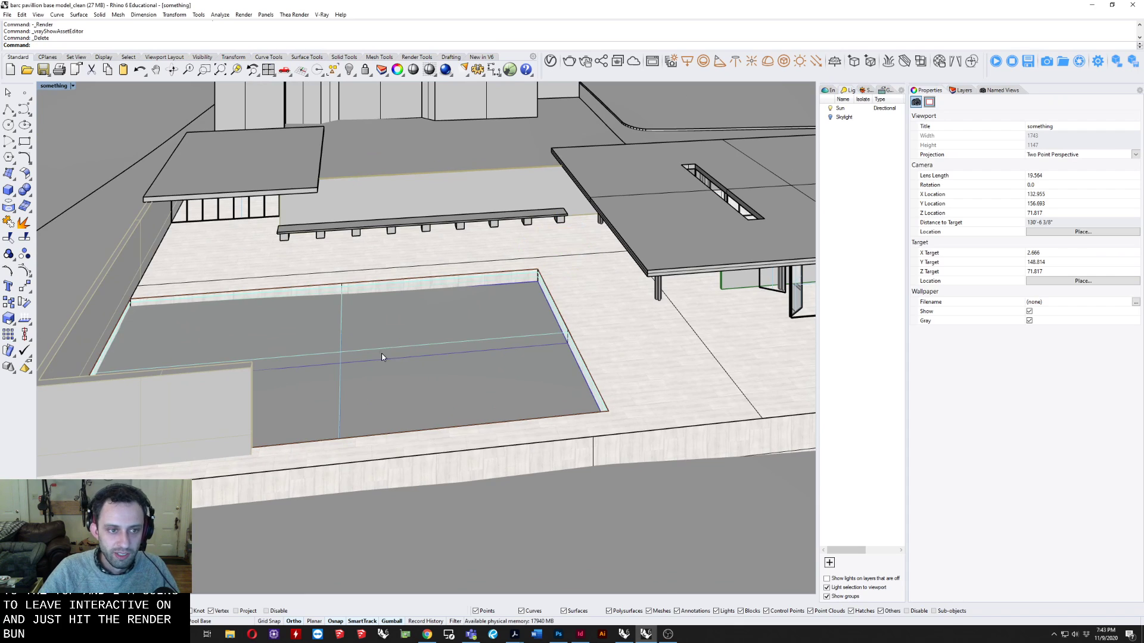
Create a vertical clipping plane along the pool's far edge, ending at its corner, with the height equal to the width.
right_drag(384, 356, 413, 351)
key(Return)
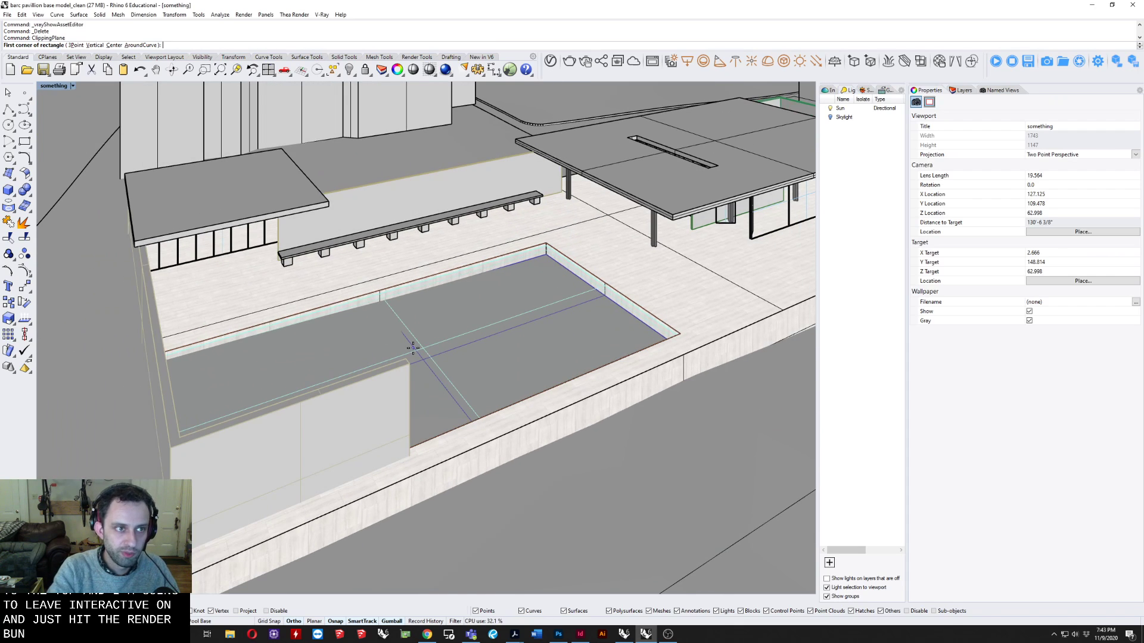
click(94, 45)
scroll(428, 267, up, 3)
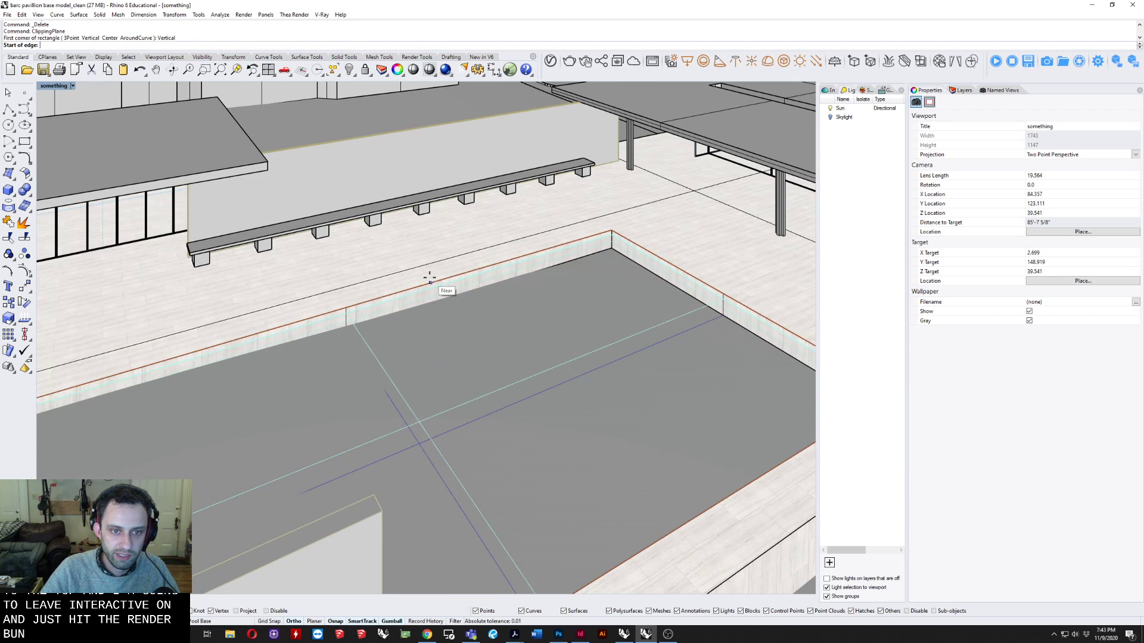
click(429, 278)
click(611, 227)
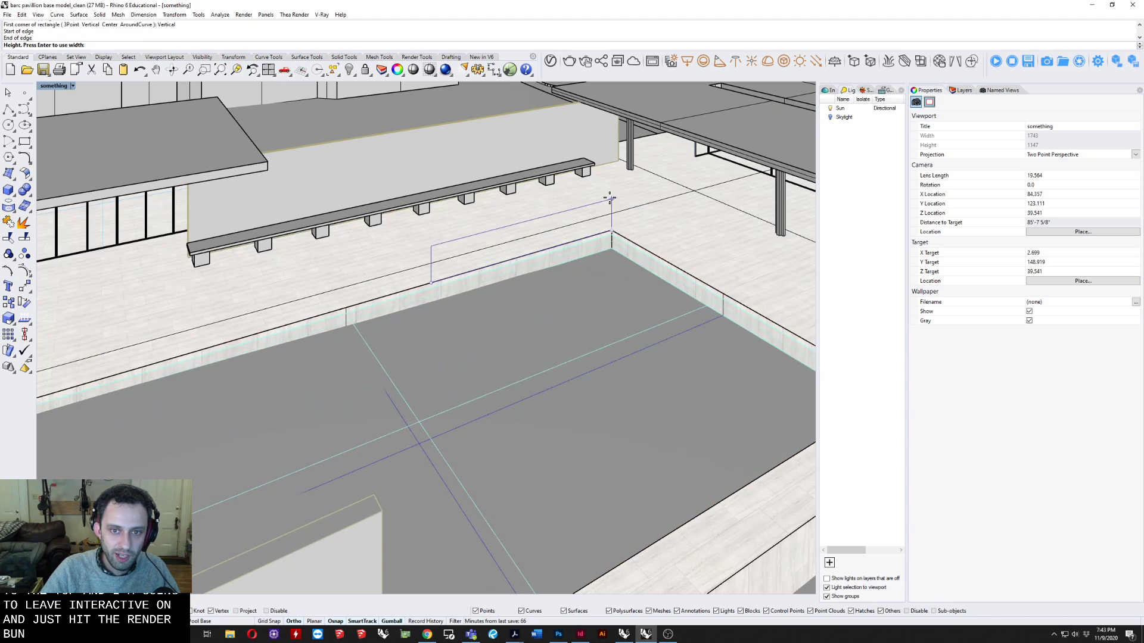
key(Return)
Select the clipping plane, move it perpendicular to its face until it sections the pavilion, and deselect it.
click(599, 203)
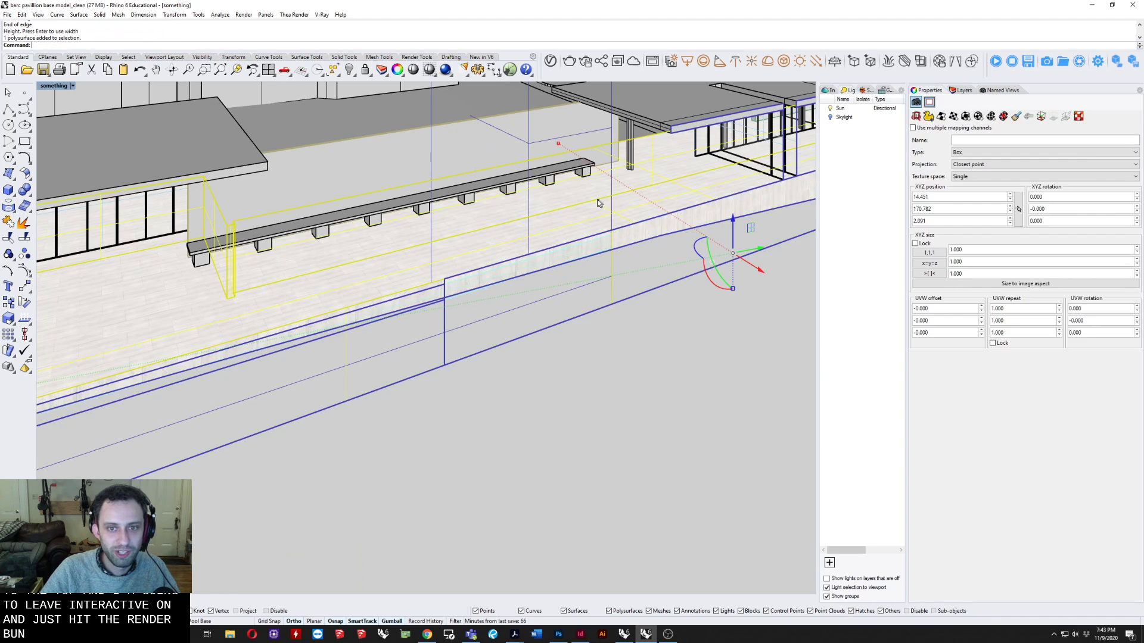
click(526, 147)
right_drag(525, 147, 515, 239)
right_drag(507, 279, 382, 310)
drag(380, 305, 283, 342)
right_drag(283, 342, 320, 269)
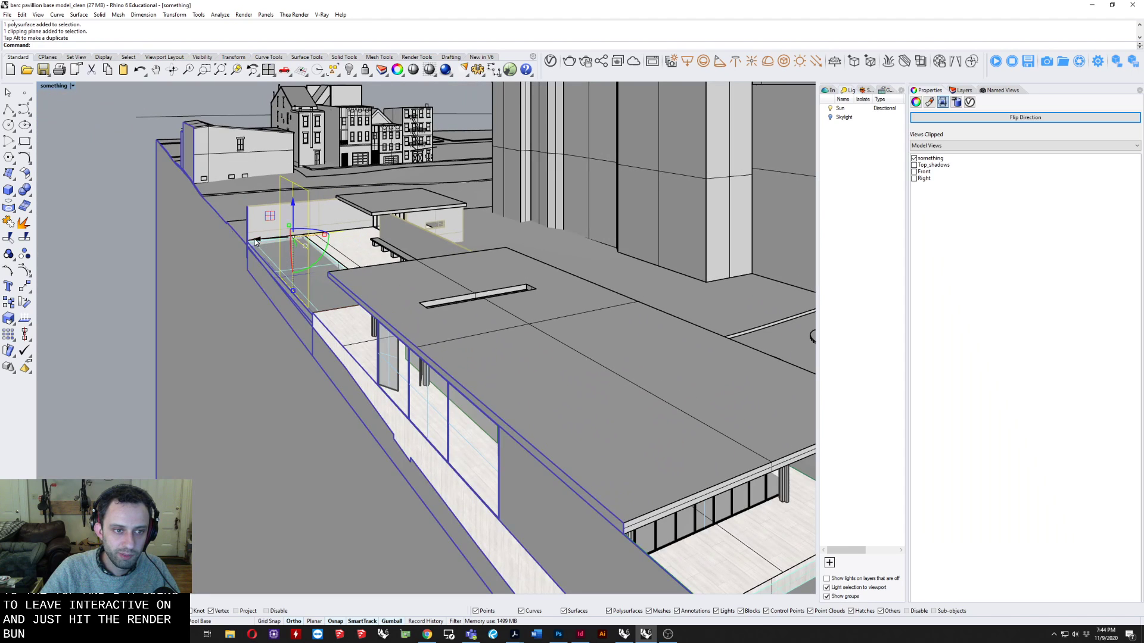
drag(256, 241, 261, 241)
right_drag(320, 327, 415, 405)
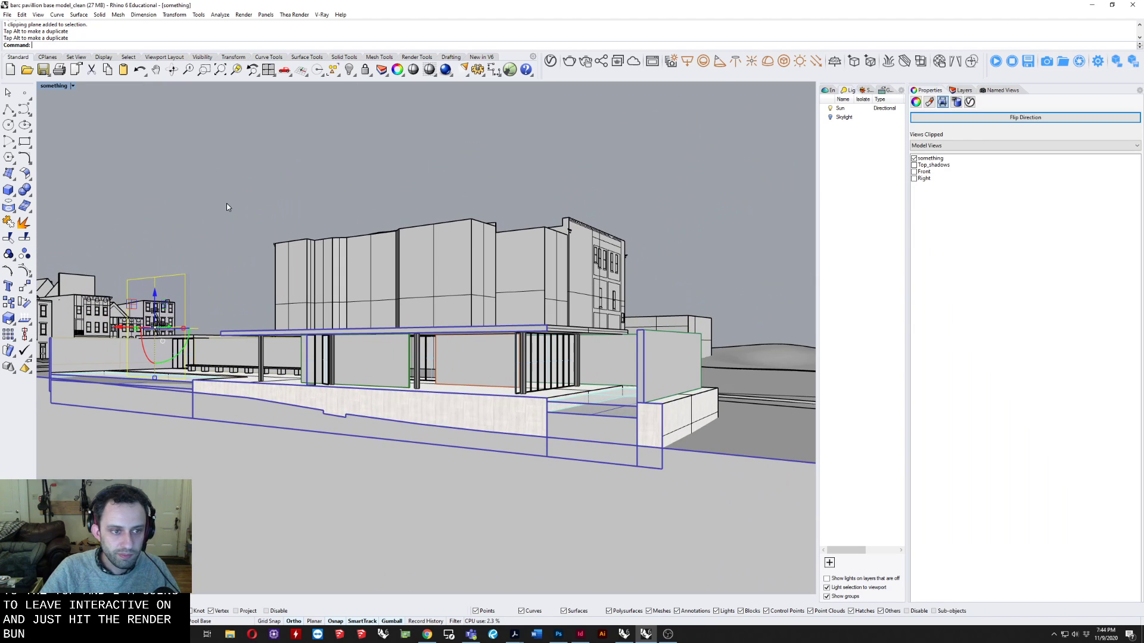
click(341, 193)
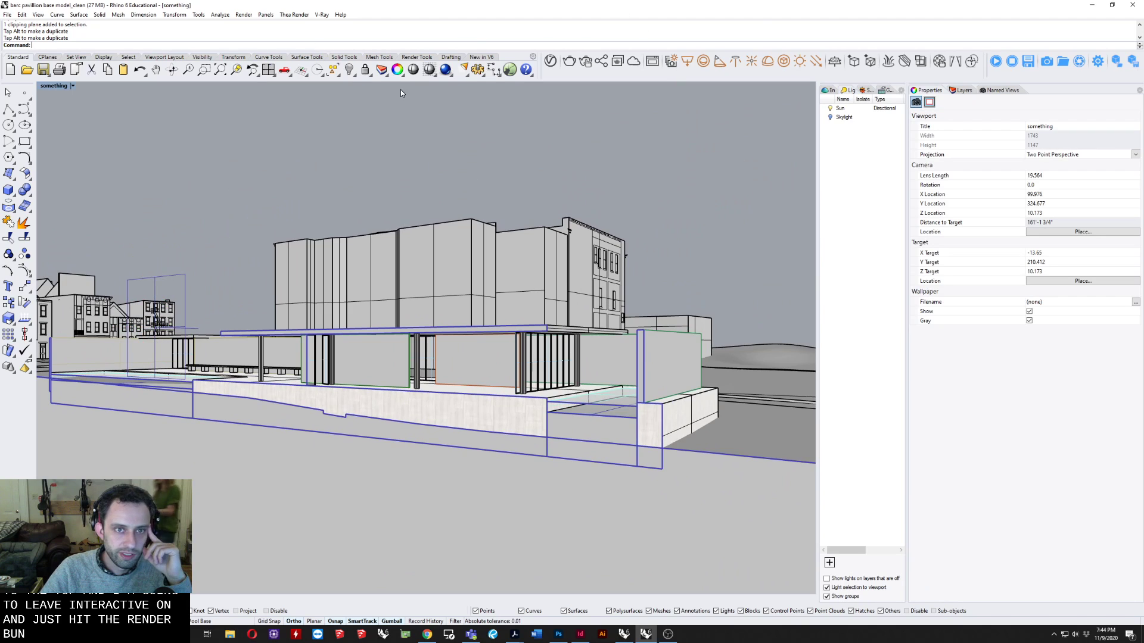
Turn off Affect Light and Use Object Material for the Clipping plane in the V-Ray Asset Editor.
click(551, 61)
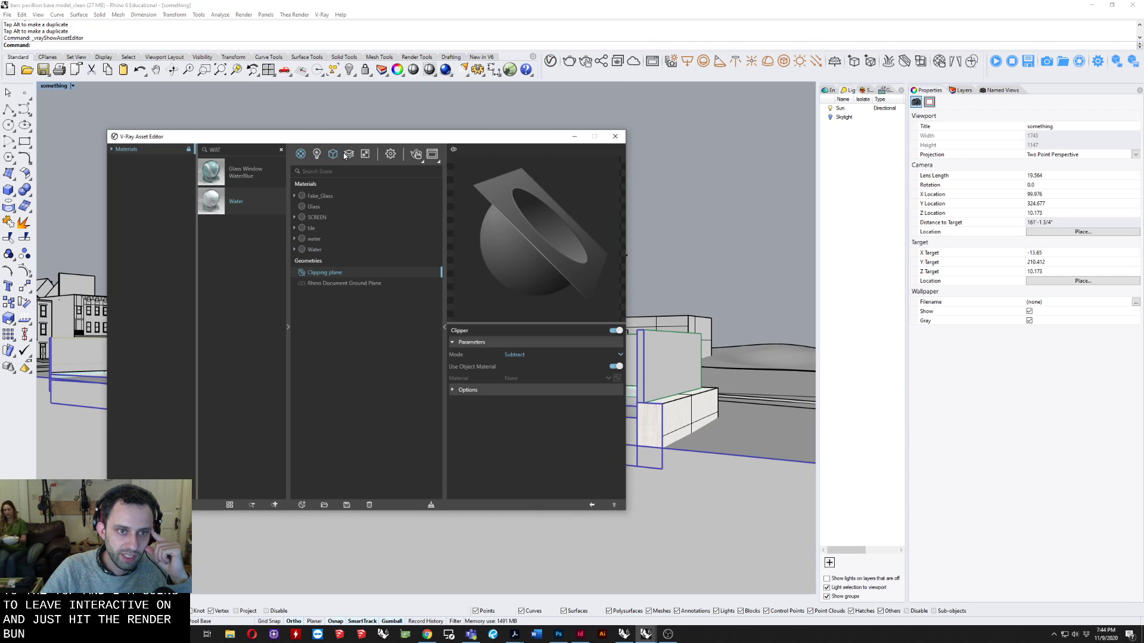
click(349, 155)
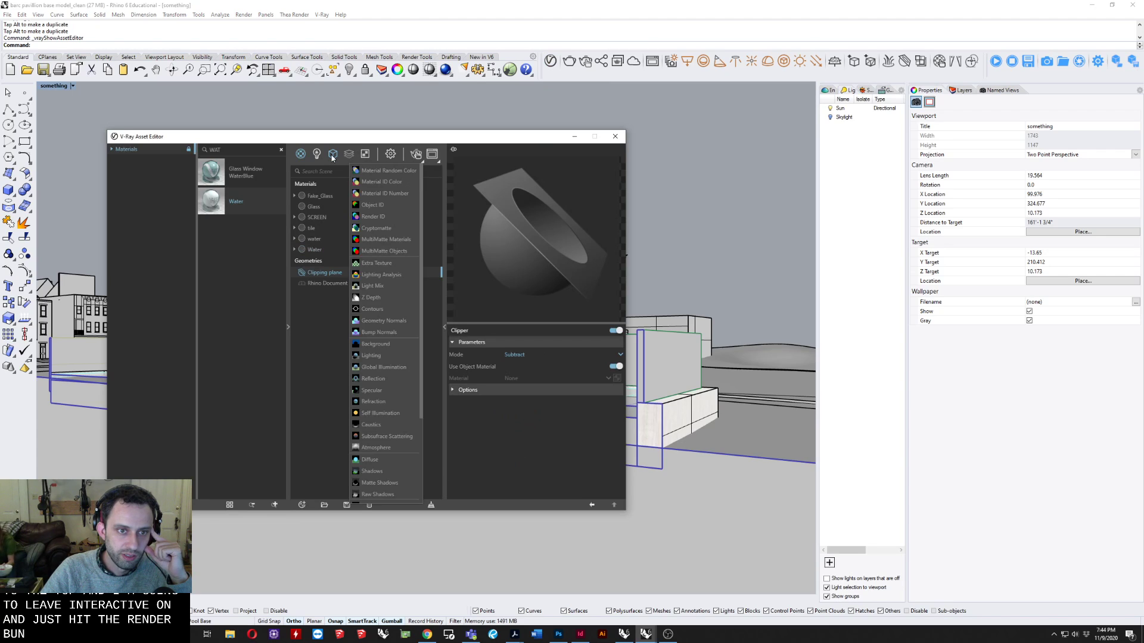
click(333, 155)
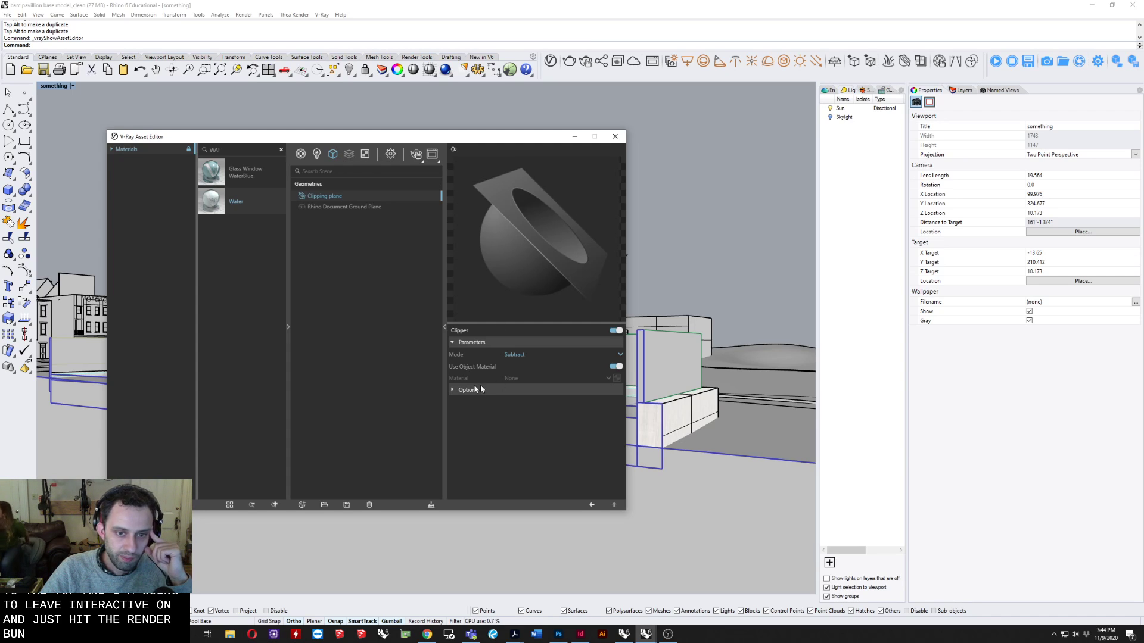
click(613, 331)
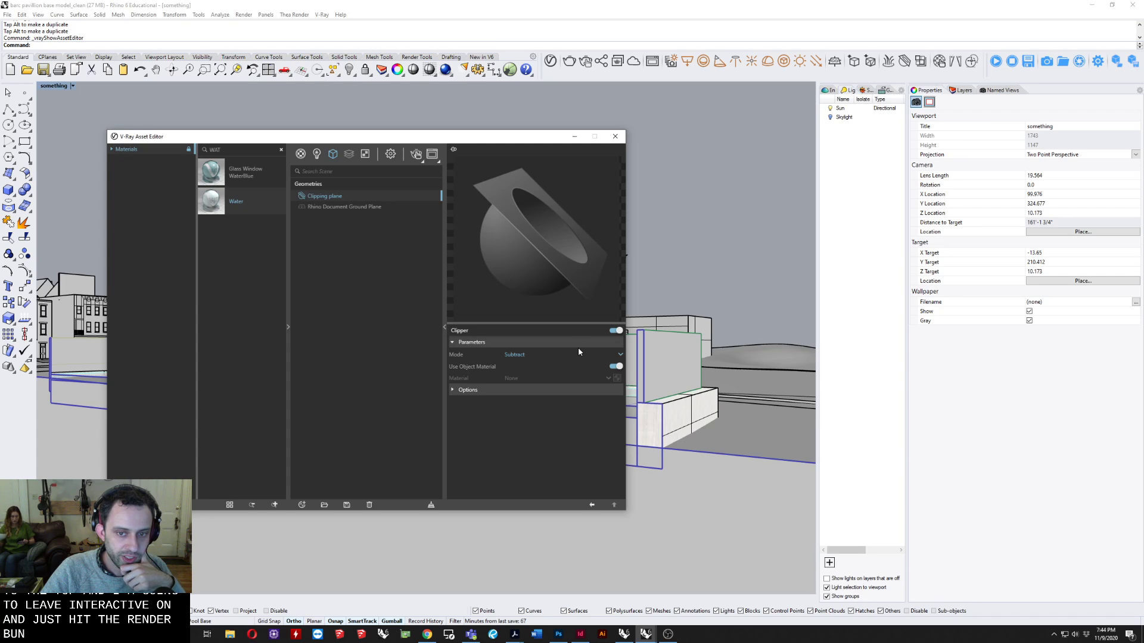
click(475, 390)
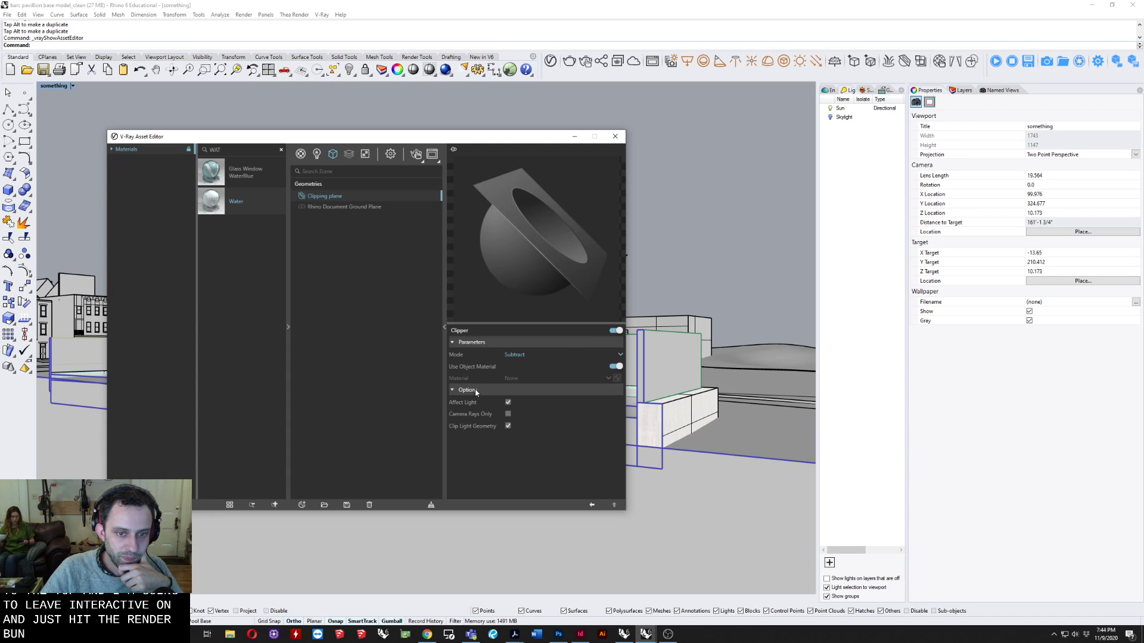
click(508, 402)
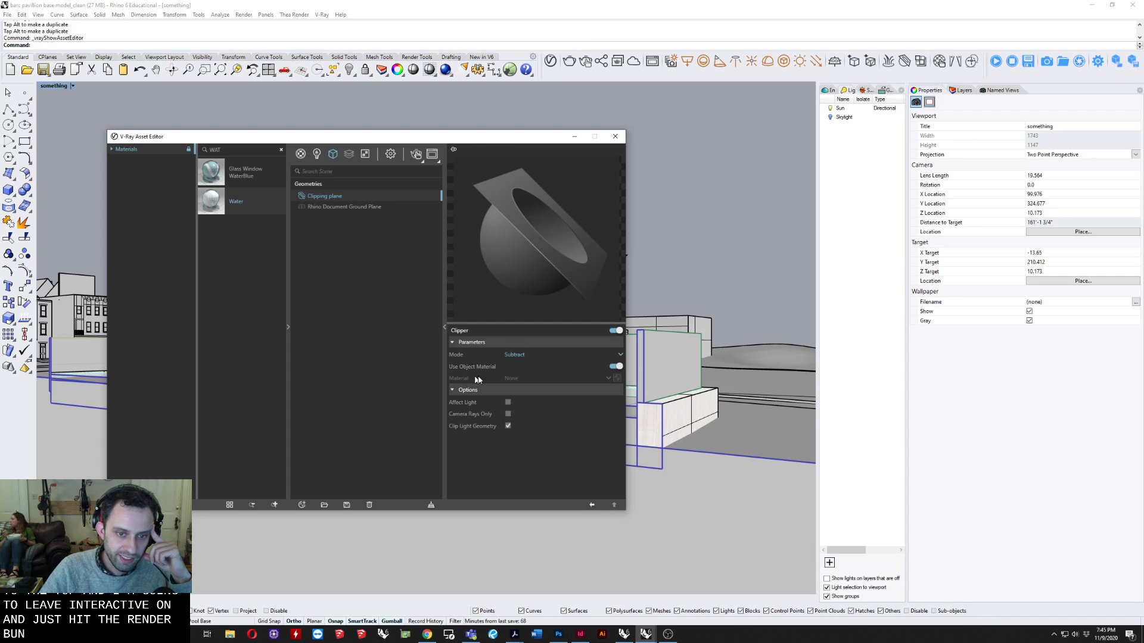
click(615, 367)
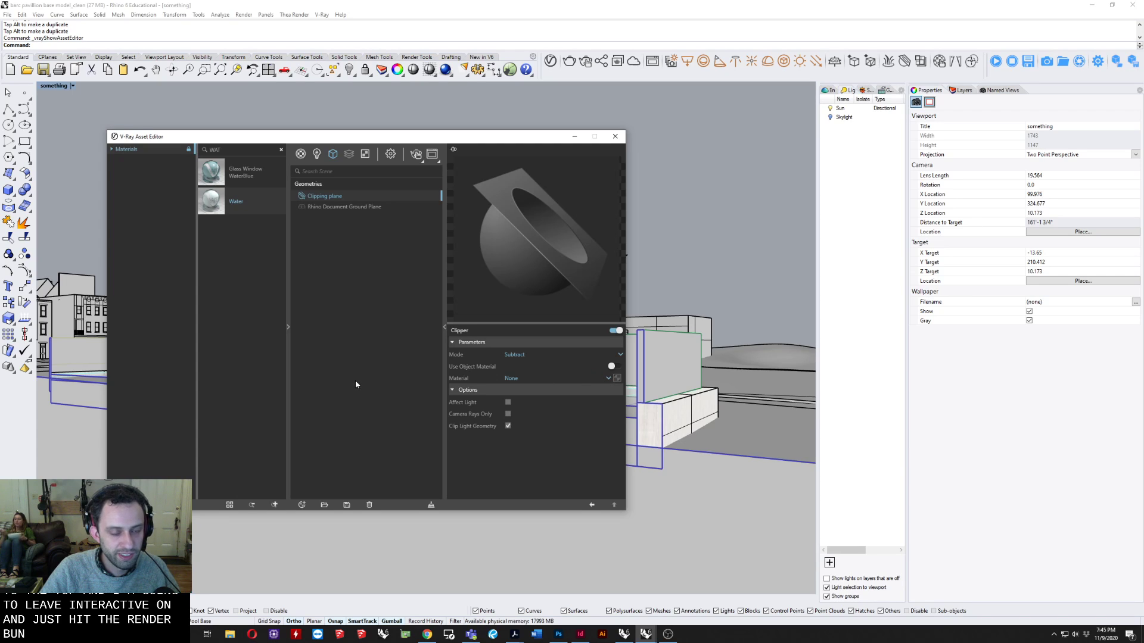
Create a new Generic V-Ray material and rename it COLOR.
click(301, 153)
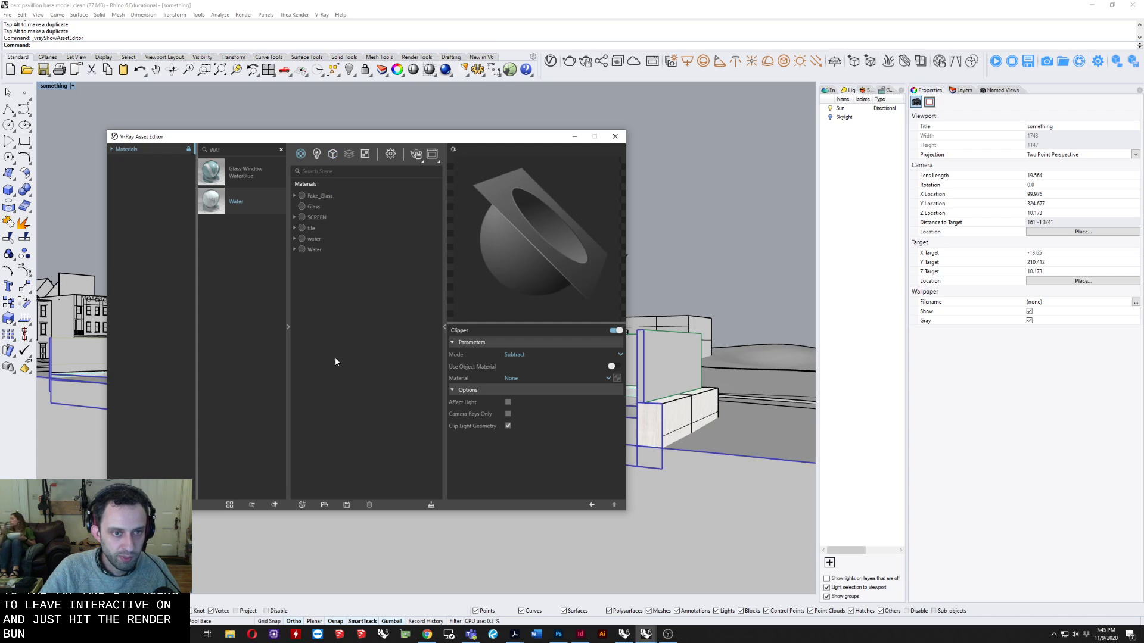
click(301, 505)
mouse_move(327, 482)
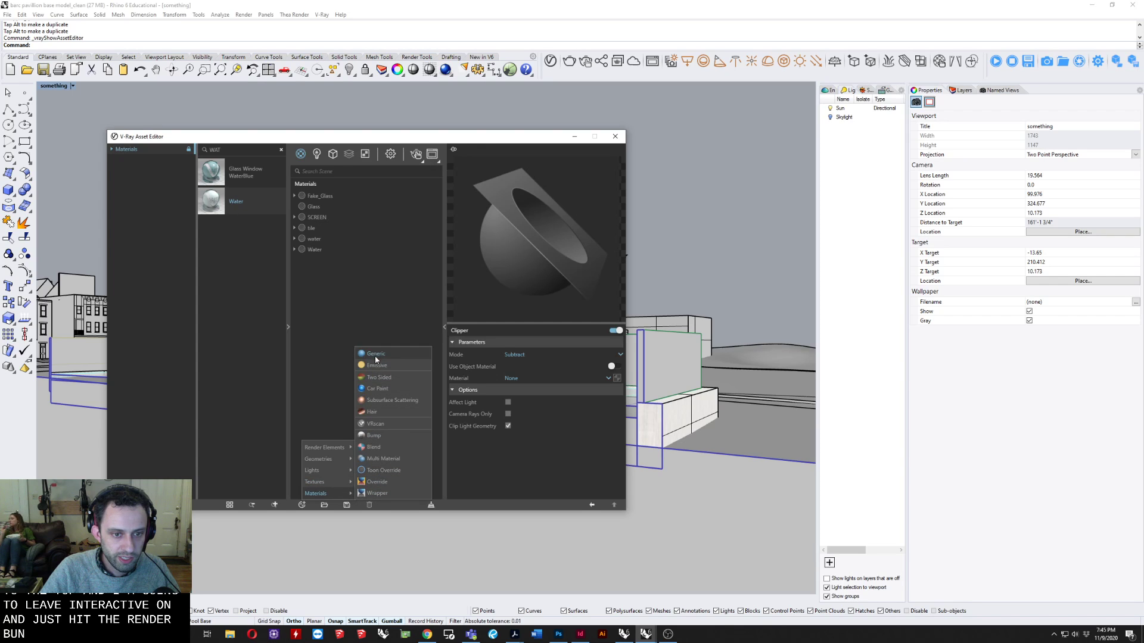
click(375, 355)
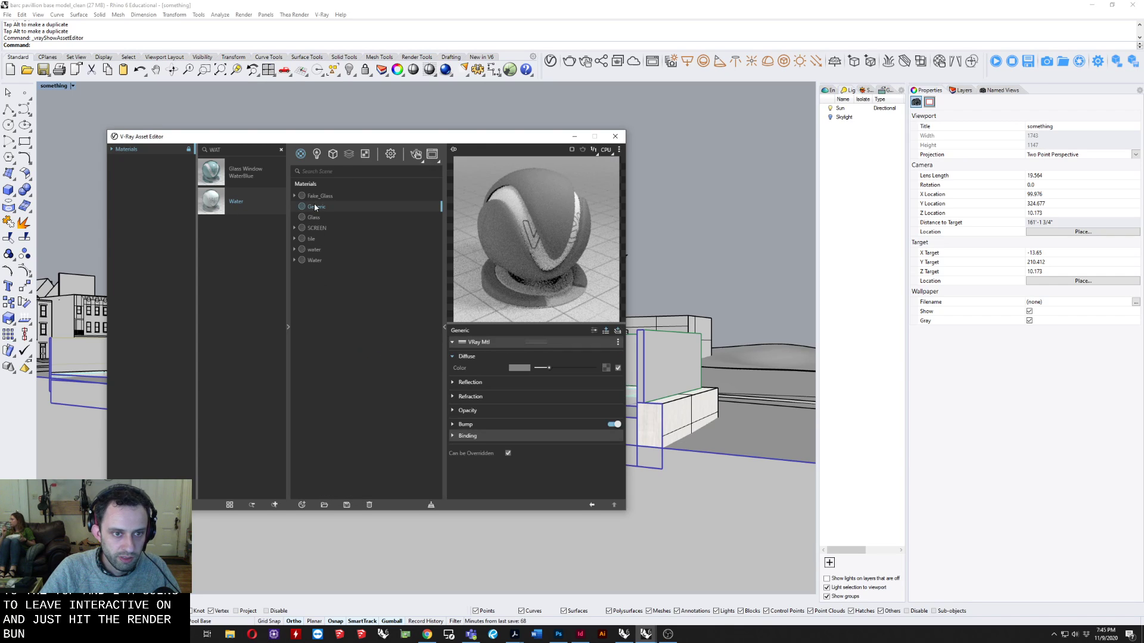
right_click(315, 206)
click(332, 258)
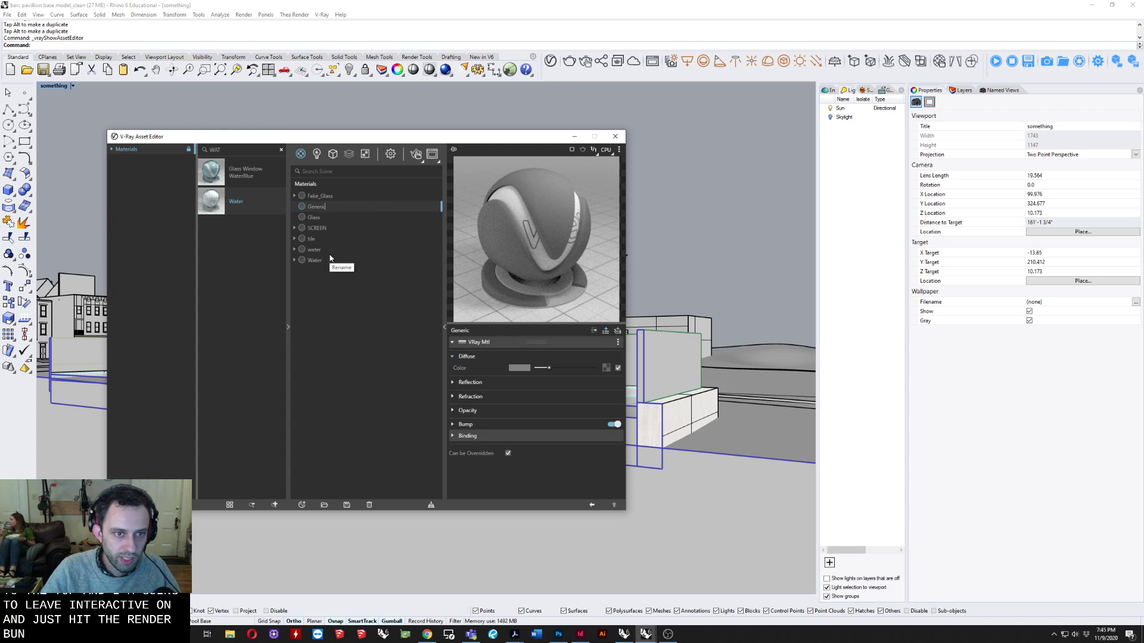
key(BackSpace)
key(BackSpace)
key(BackSpace)
key(BackSpace)
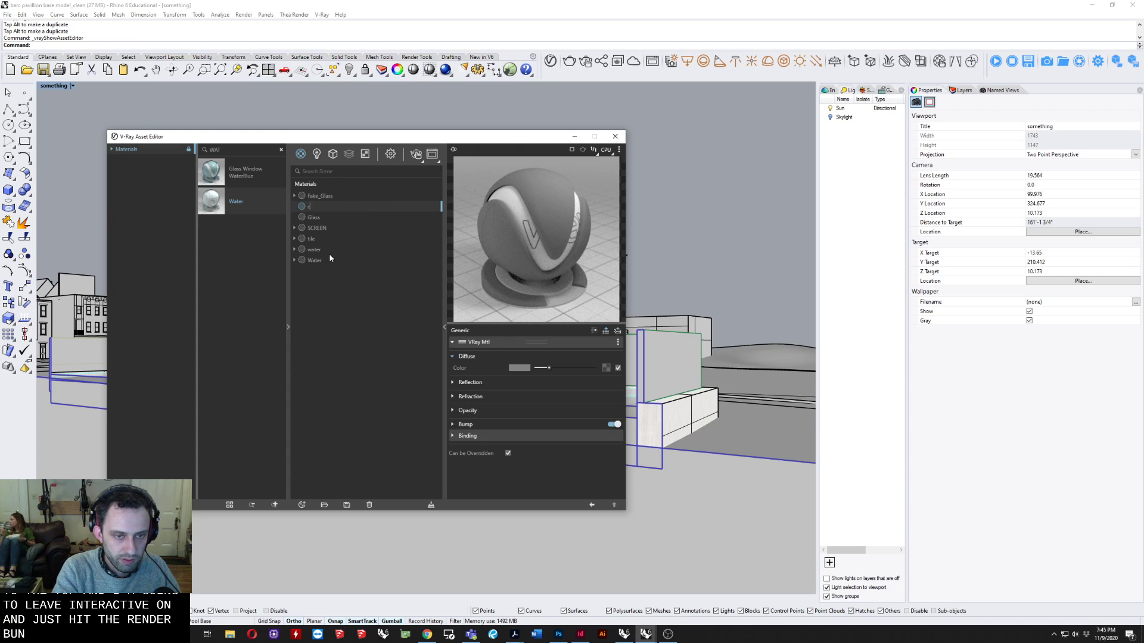
key(BackSpace)
key(BackSpace)
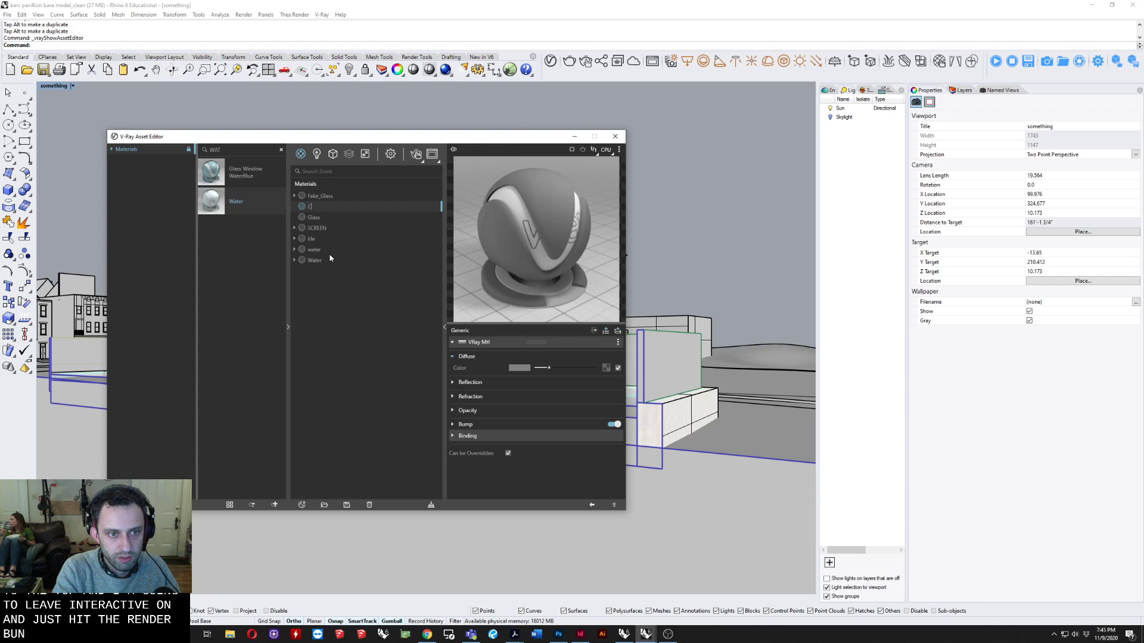
text(LOR)
key(Return)
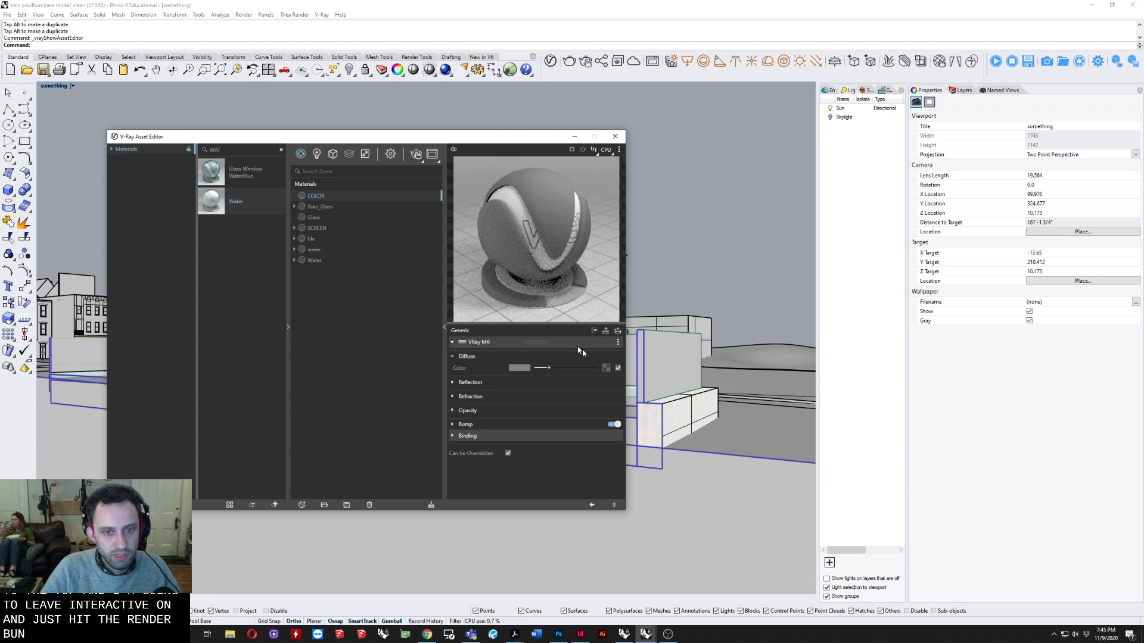
Set the COLOR material's diffuse color to a bright orange (R 1, G 0.497, B 0).
click(519, 368)
drag(346, 421, 391, 349)
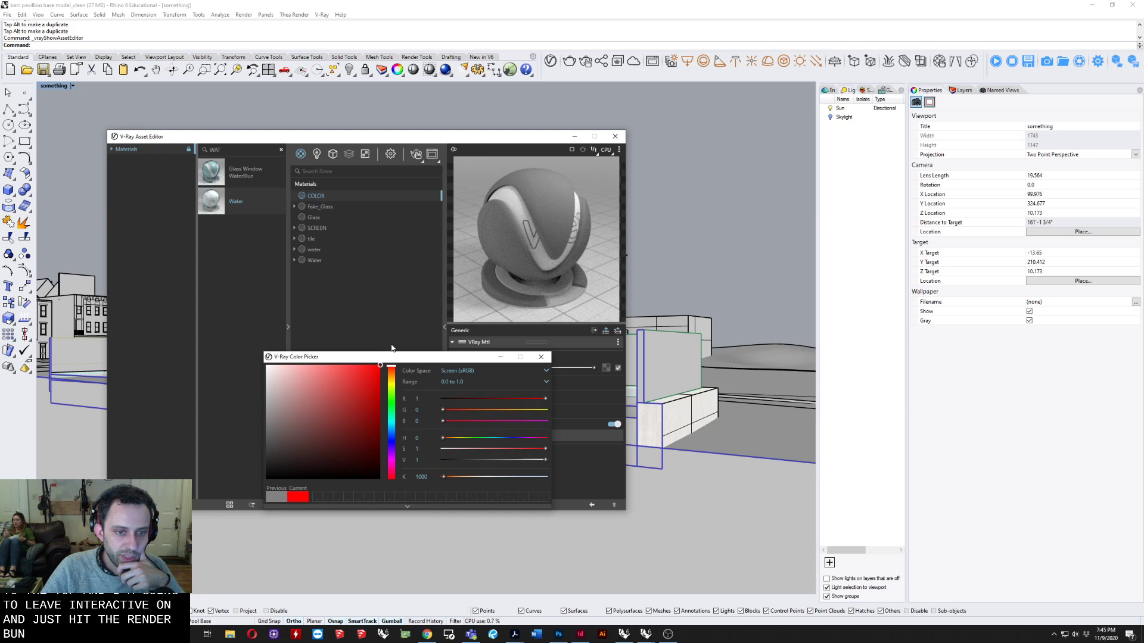
click(391, 375)
click(370, 390)
drag(370, 390, 502, 350)
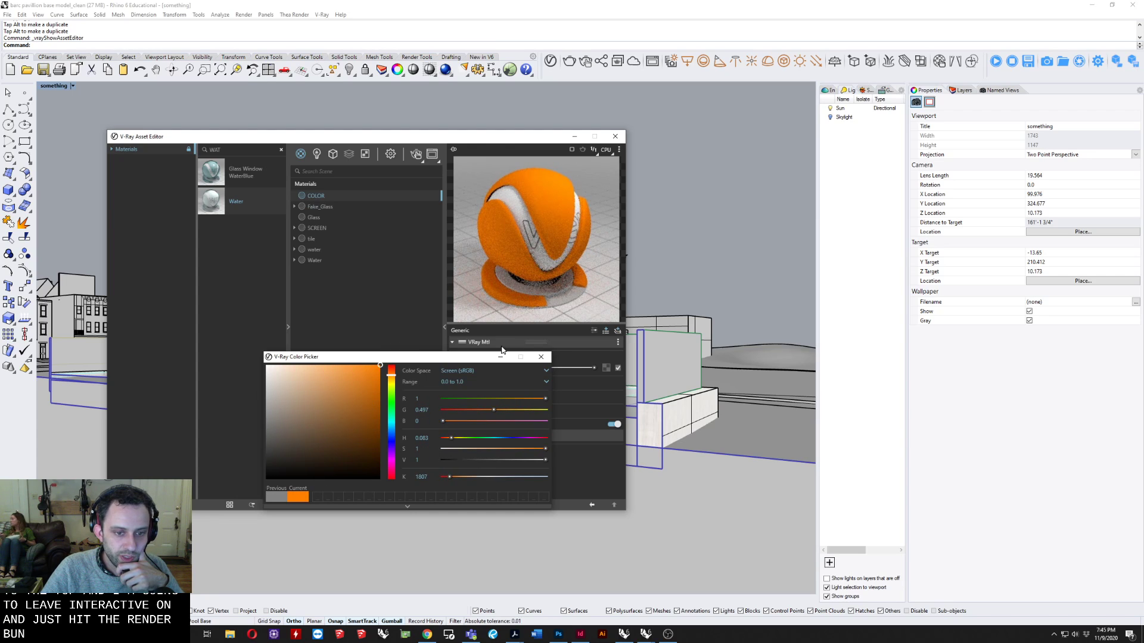
click(541, 357)
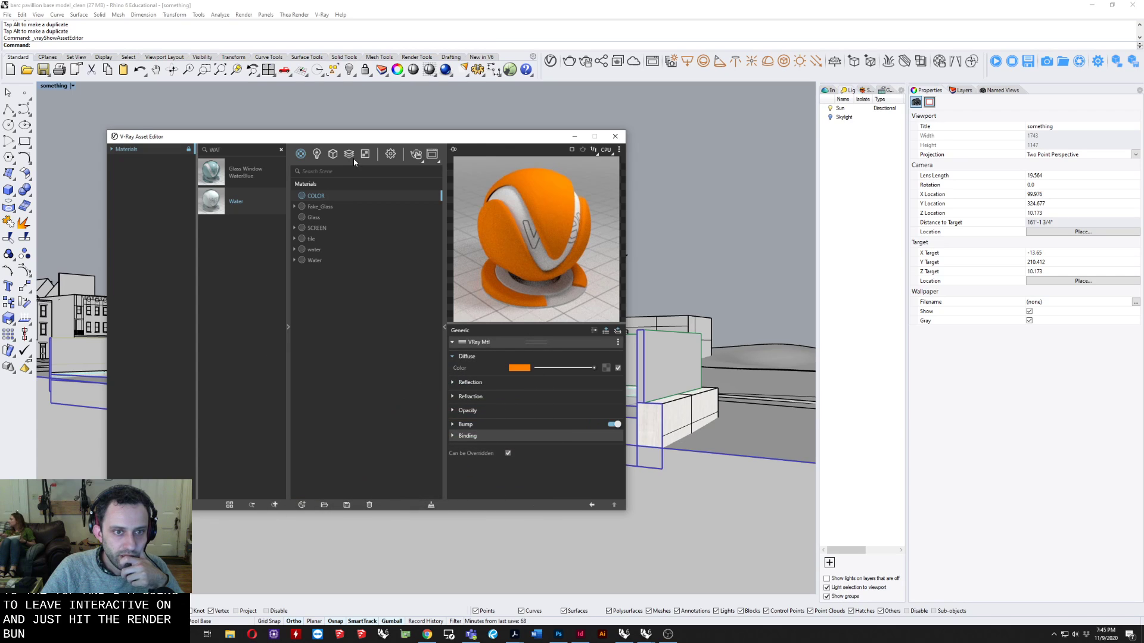
Assign the COLOR material to the Clipping plane geometry as its clipper material.
click(331, 154)
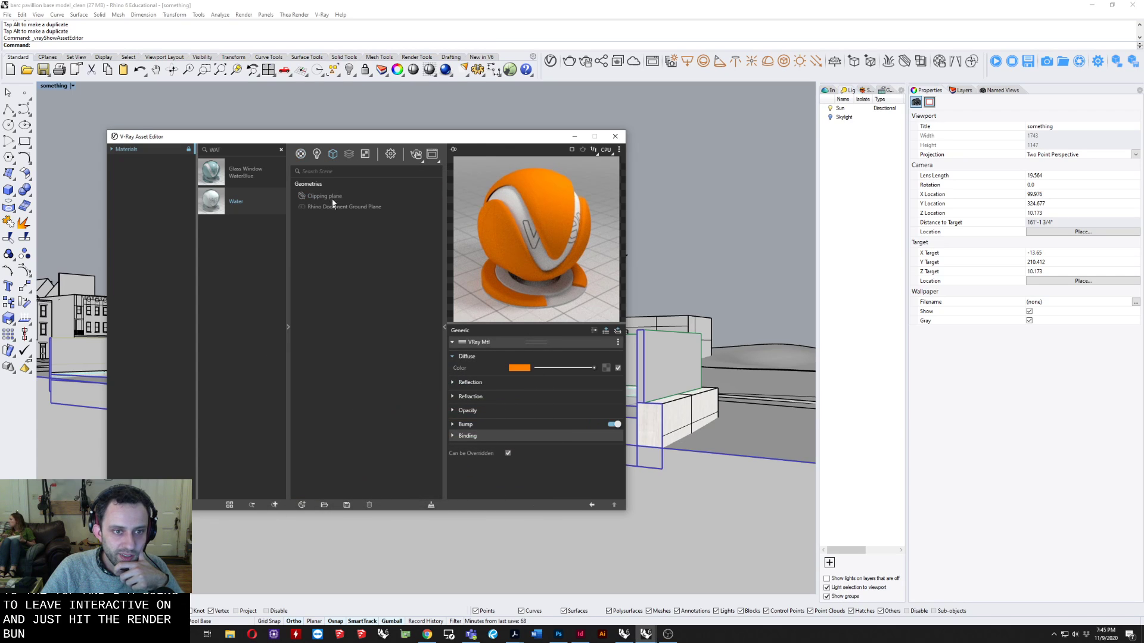
click(331, 199)
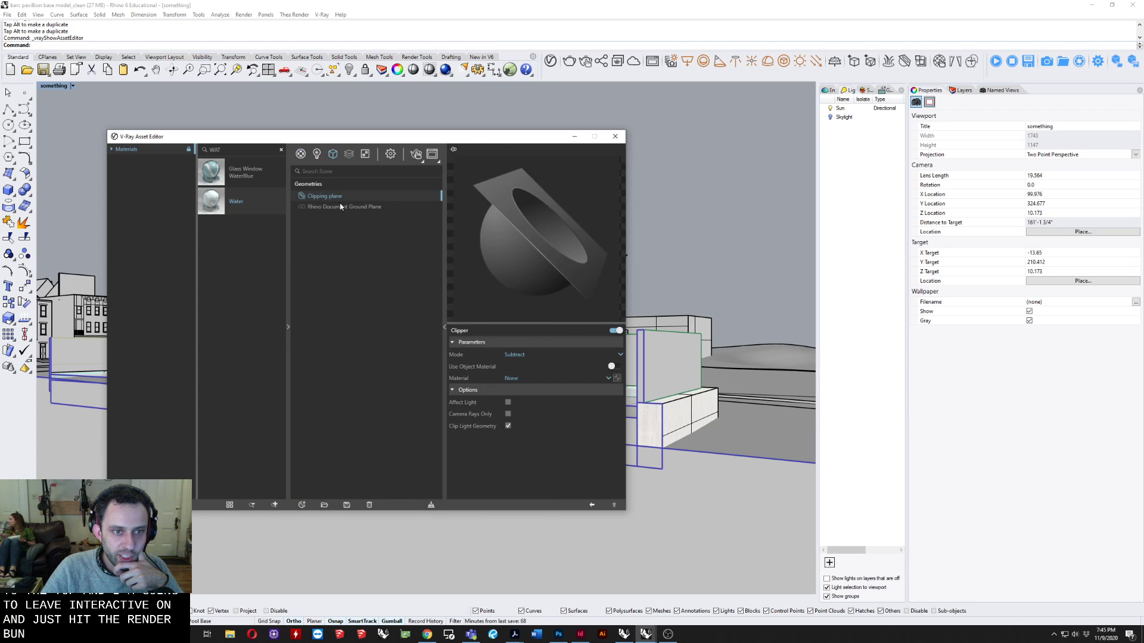
click(610, 376)
click(523, 402)
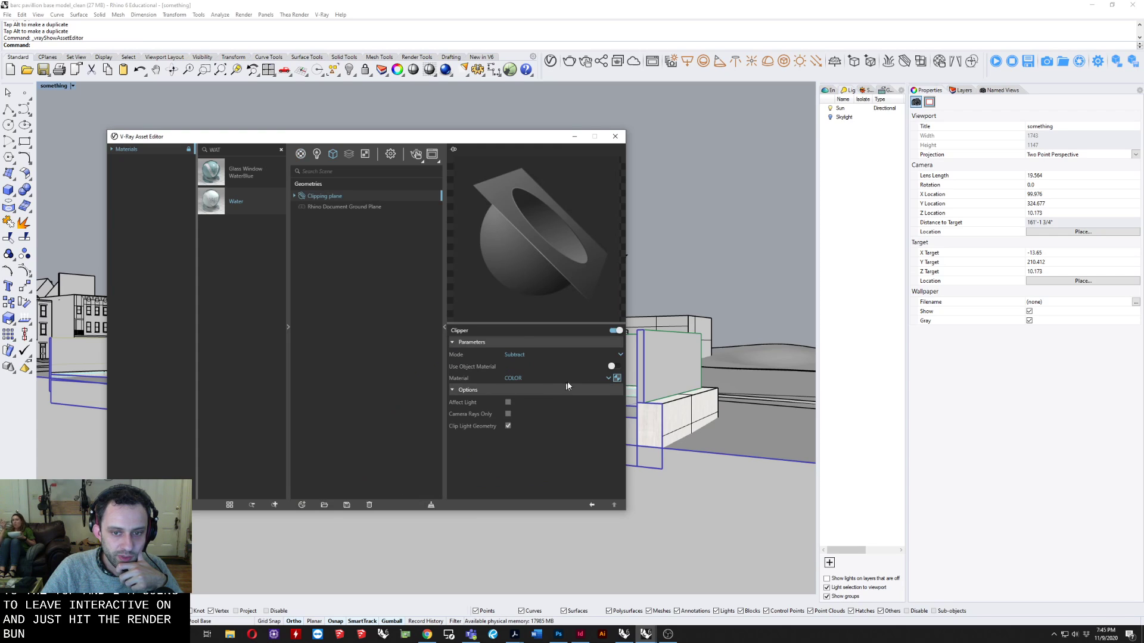
Render the clipped pavilion view and examine the section cut's fill in the enlarged frame buffer.
drag(443, 141, 467, 338)
click(440, 352)
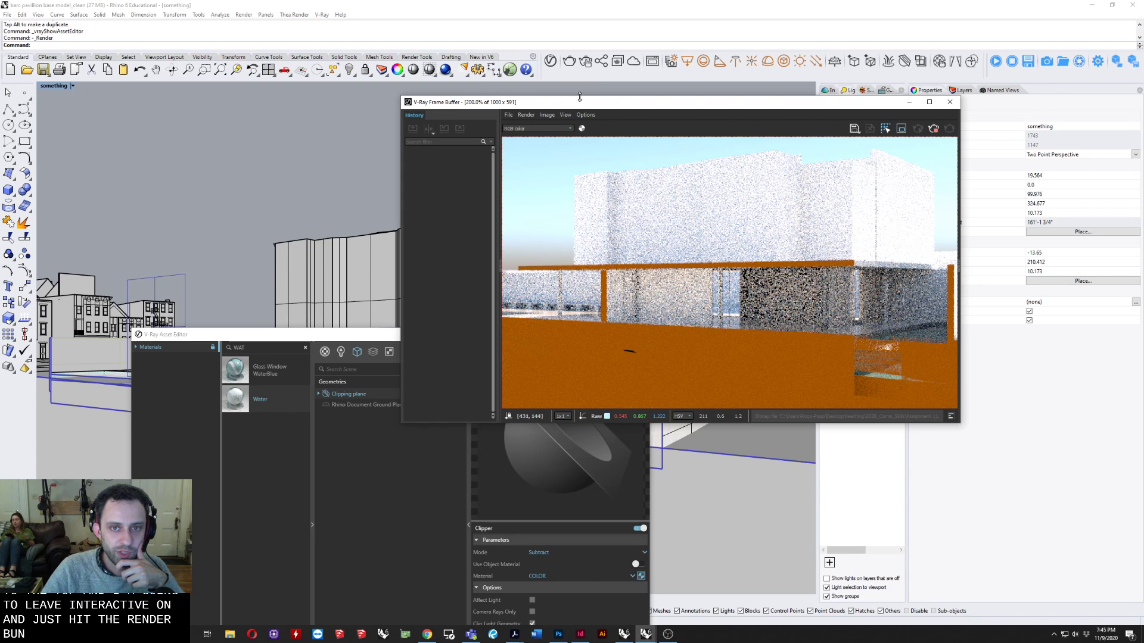
drag(620, 103, 549, 0)
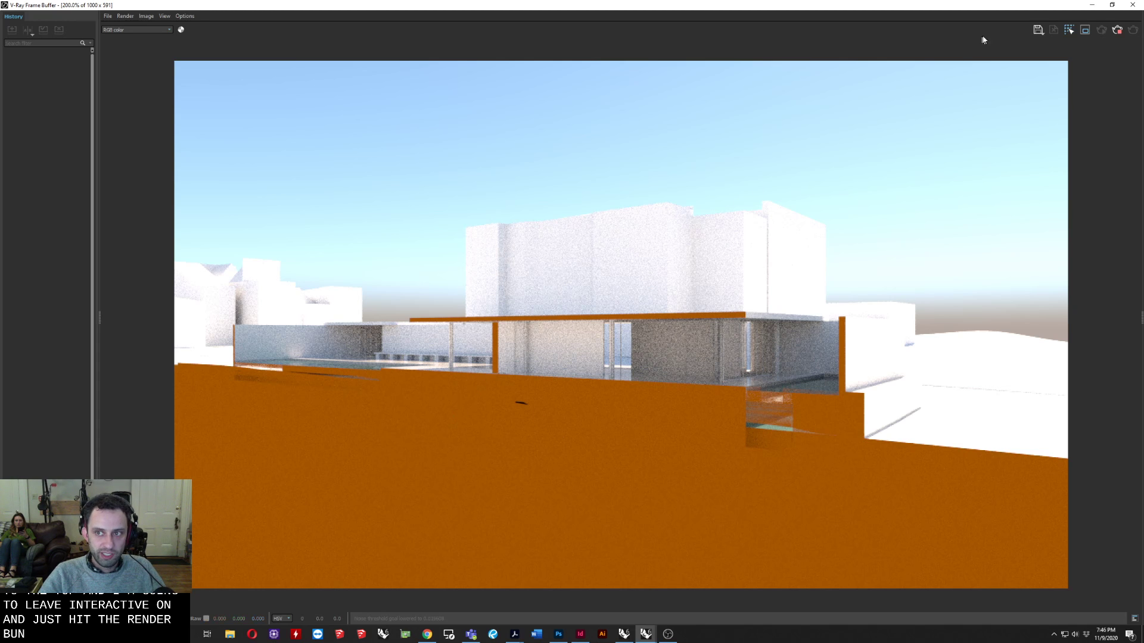
Stop the render, bring the Asset Editor back into full view and close the frame buffer.
click(1117, 29)
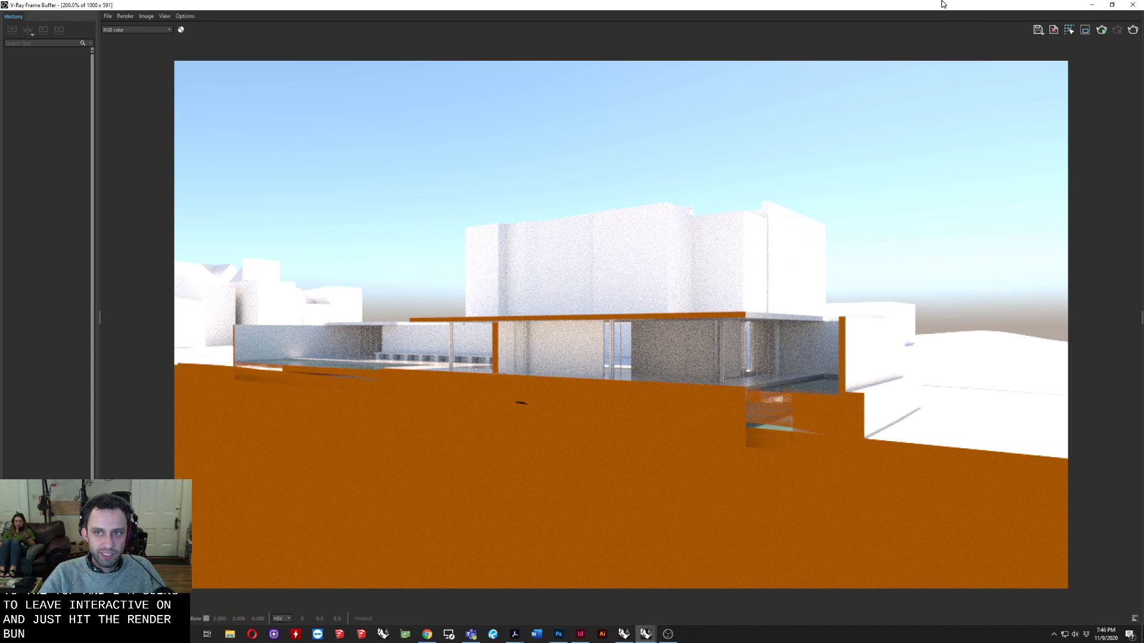
drag(942, 5, 854, 37)
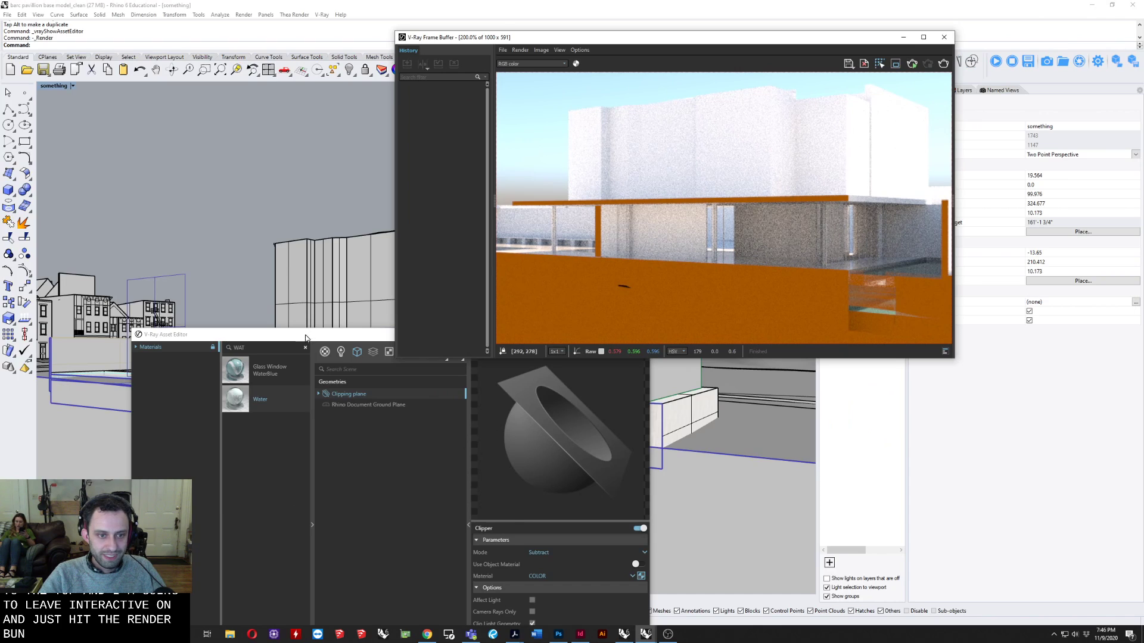
drag(306, 337, 243, 166)
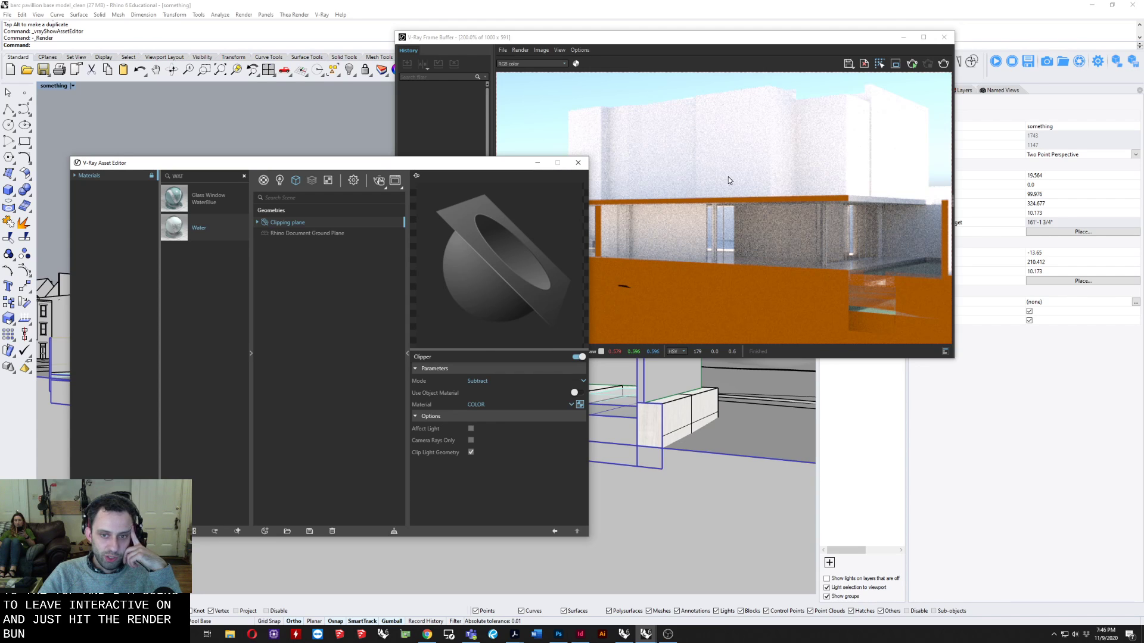
click(944, 37)
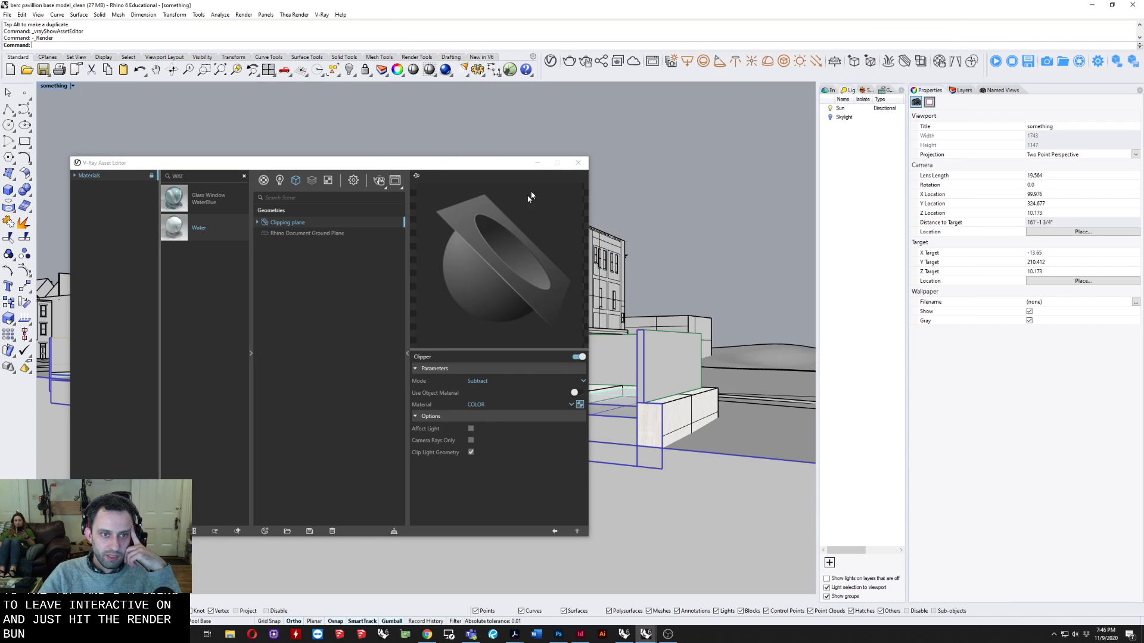
Collapse the Advanced Camera Parameters in the render settings and add a Material ID Color render element.
click(355, 181)
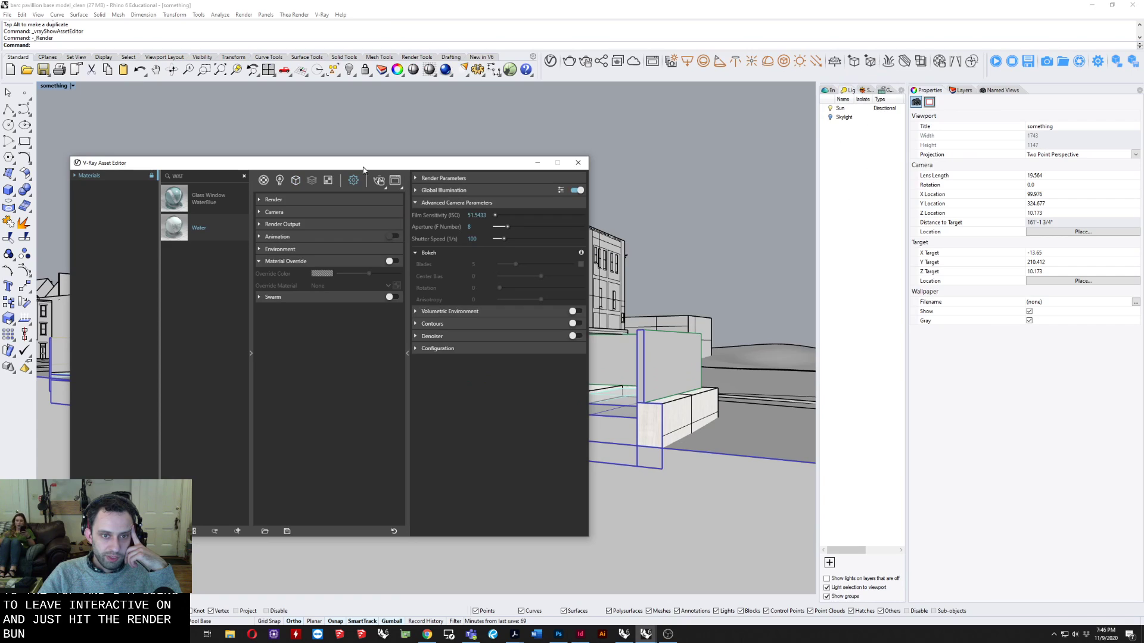
click(436, 202)
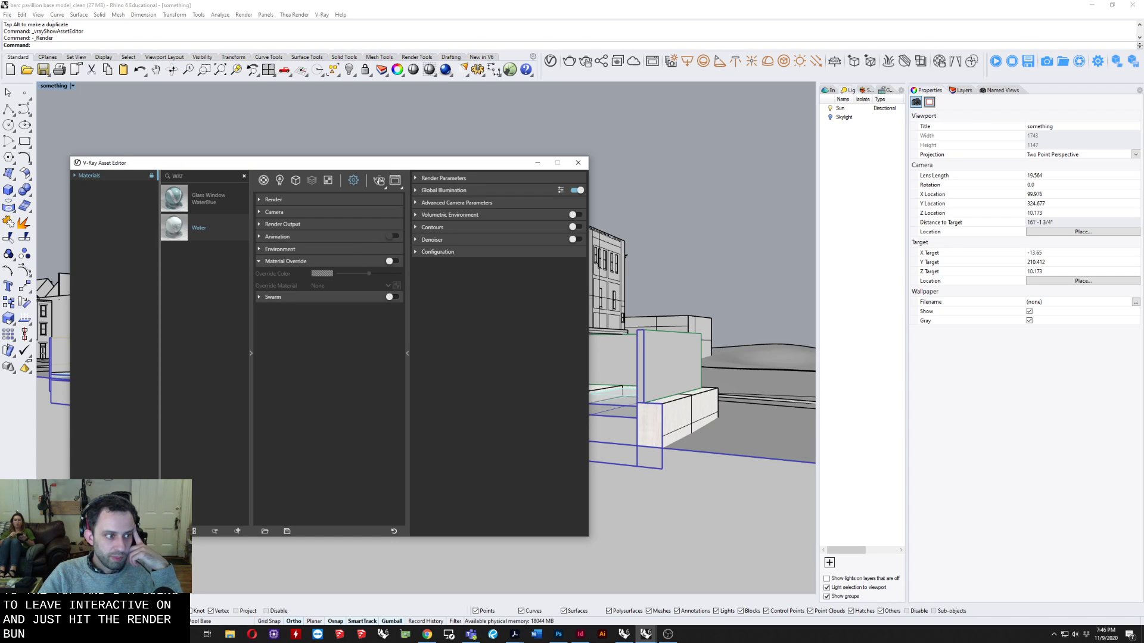
click(328, 179)
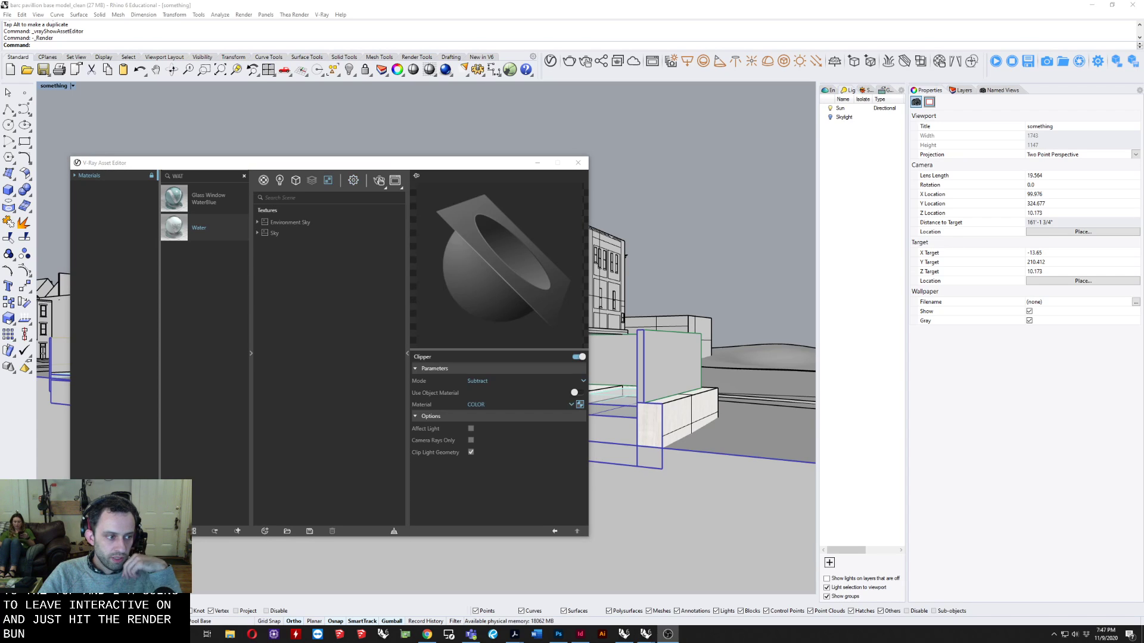
click(311, 181)
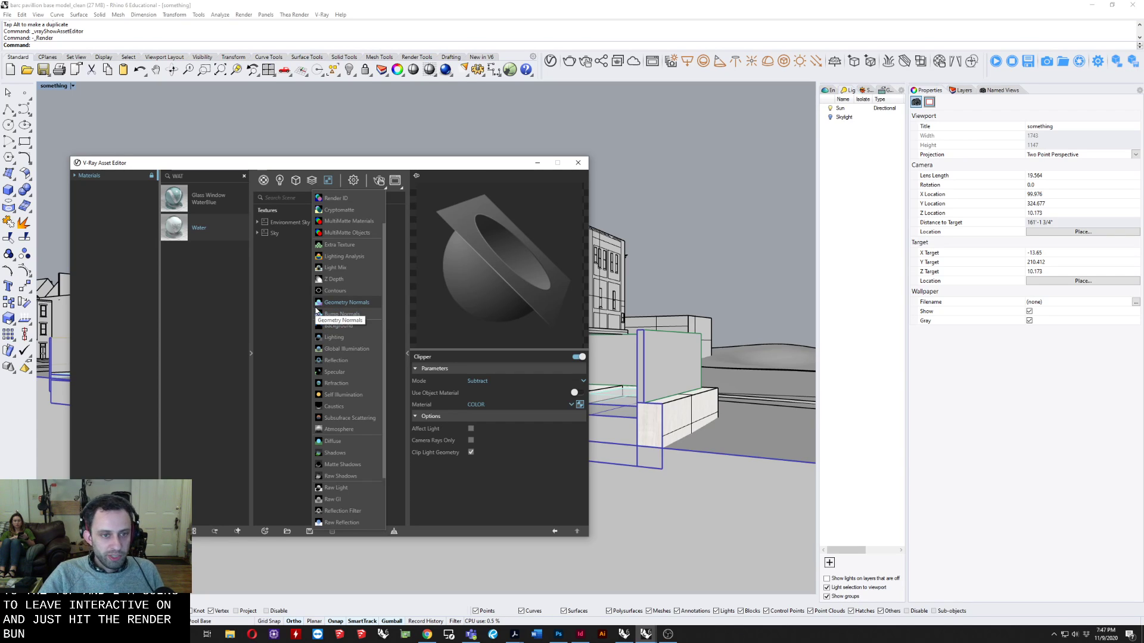
scroll(364, 382, up, 1)
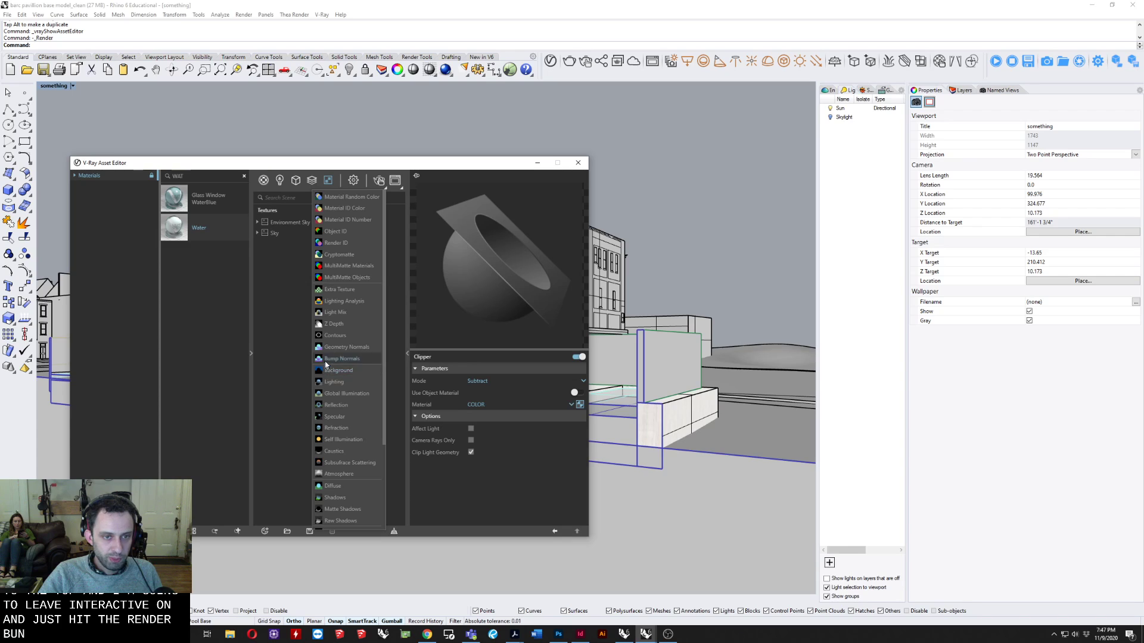
click(359, 209)
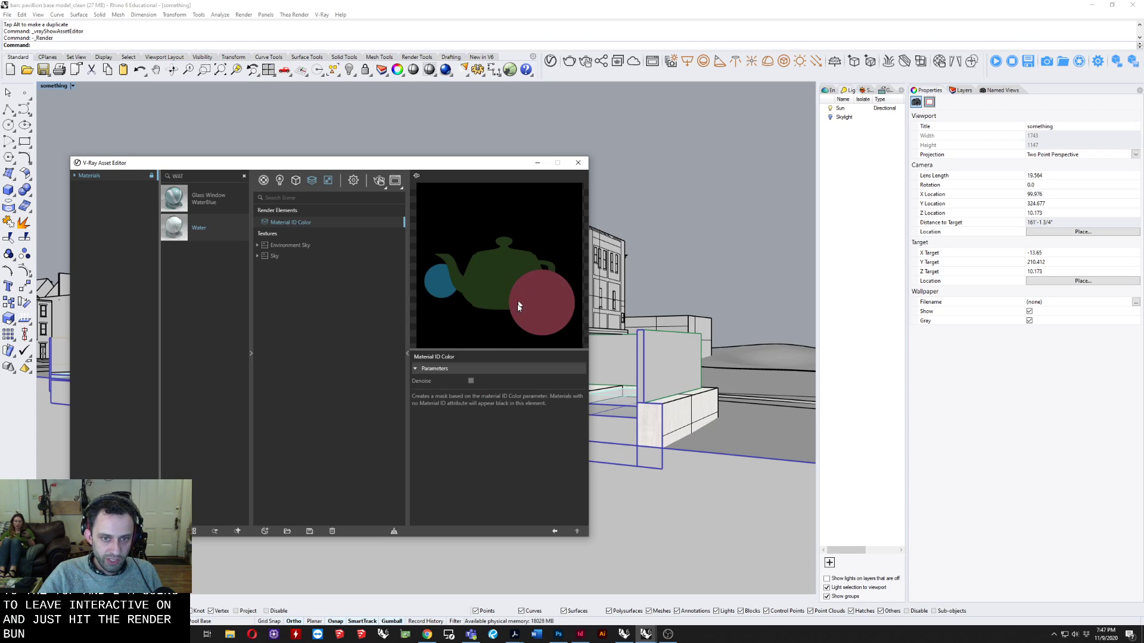
Add a Z Depth render element and set its far distance to 300.
click(311, 182)
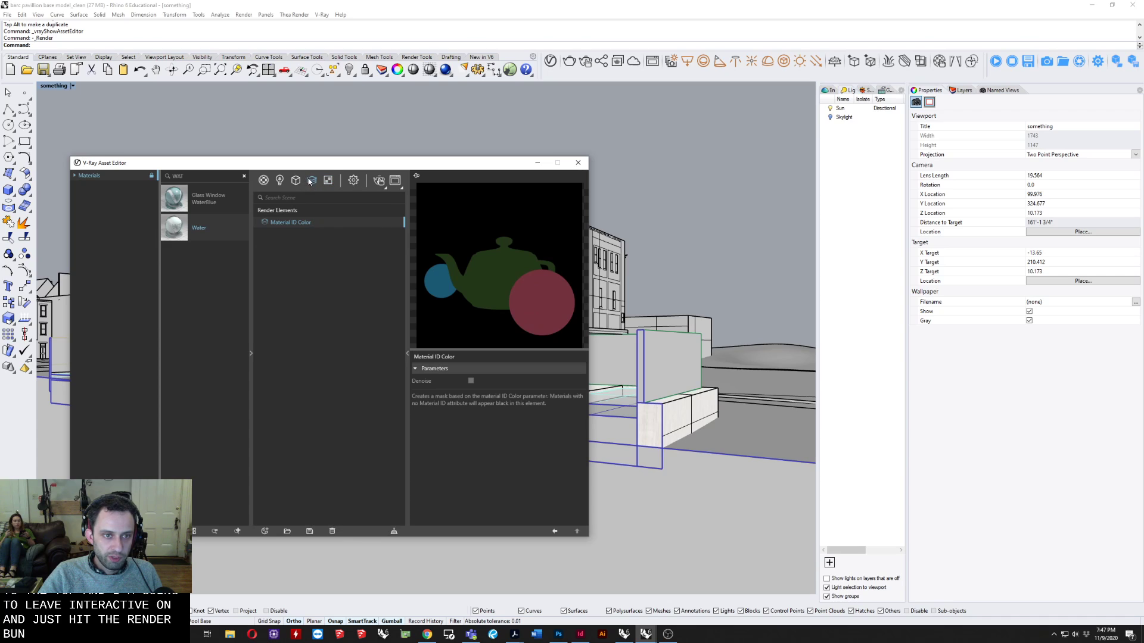
mouse_move(328, 178)
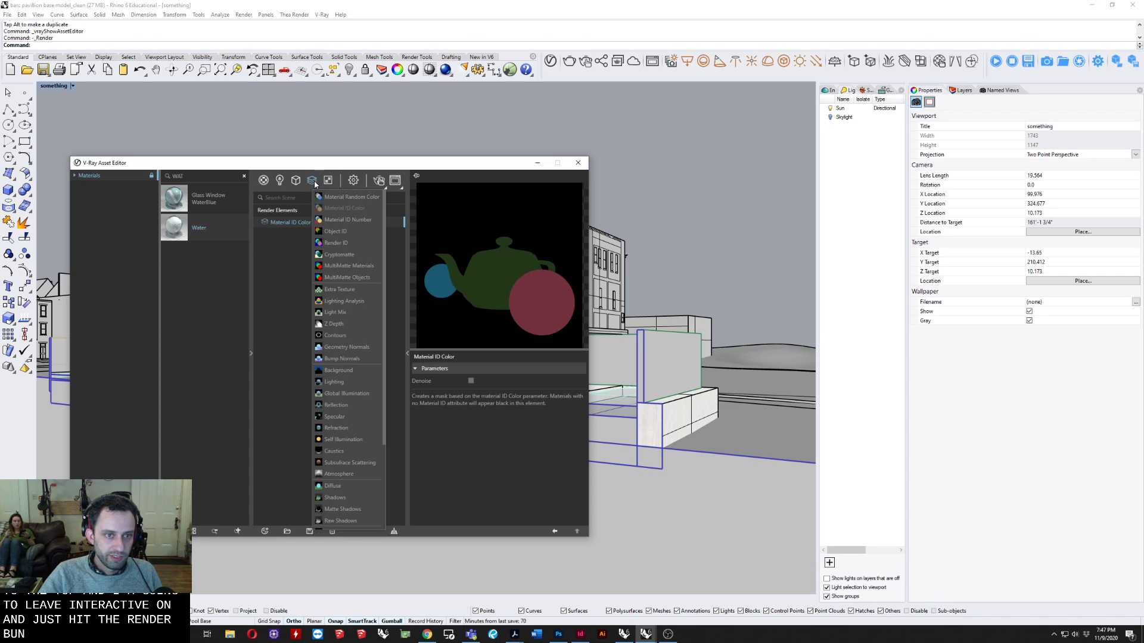
scroll(346, 261, down, 2)
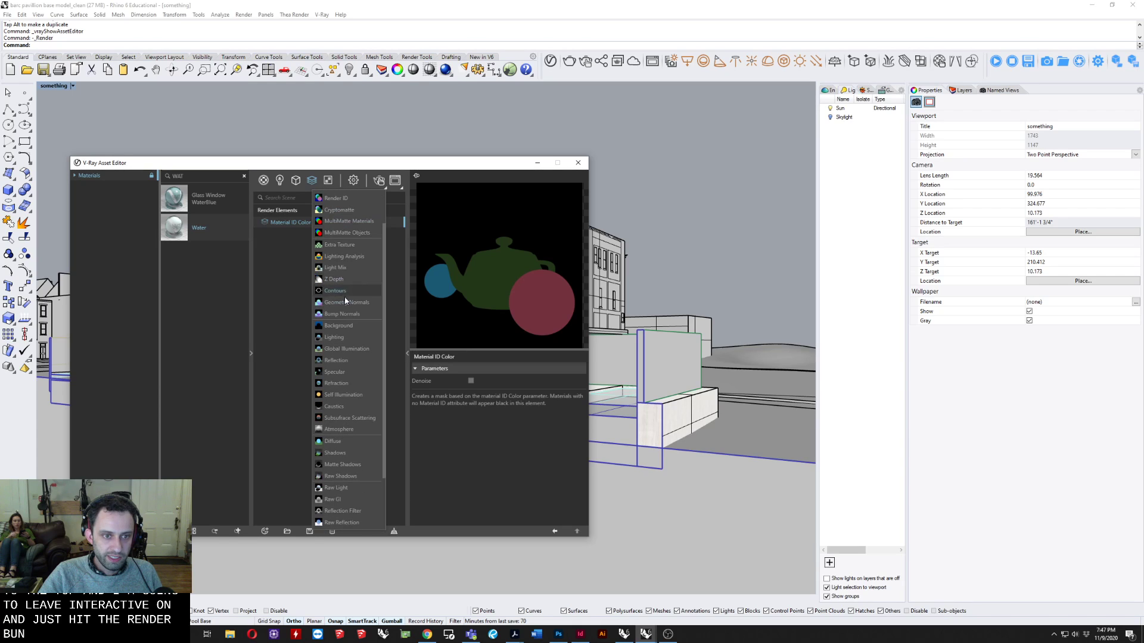
click(343, 278)
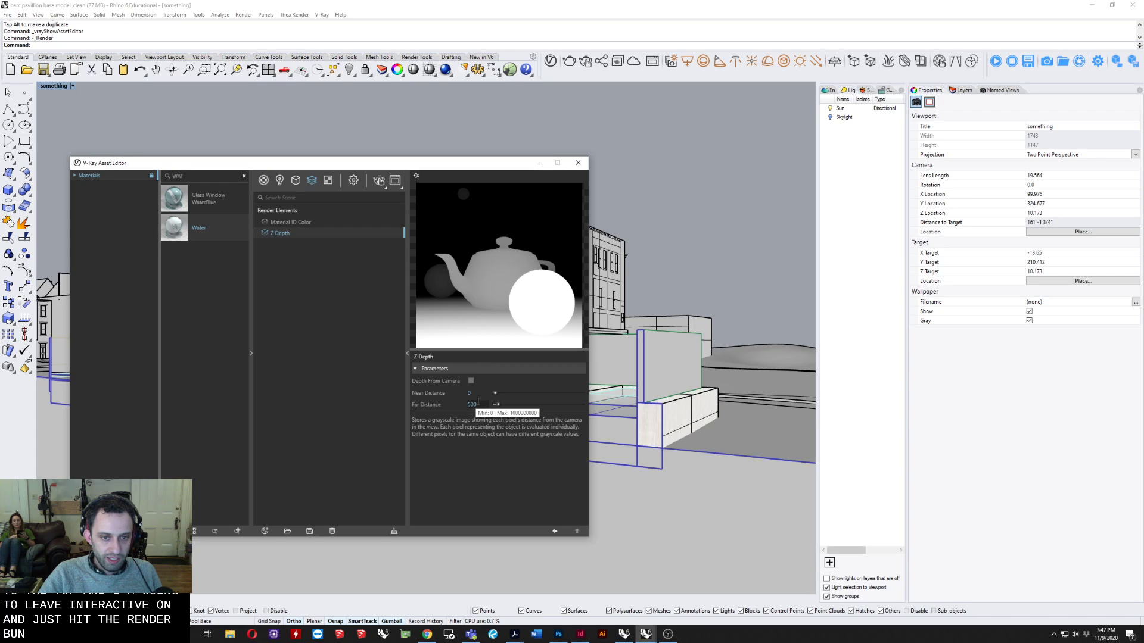
click(470, 380)
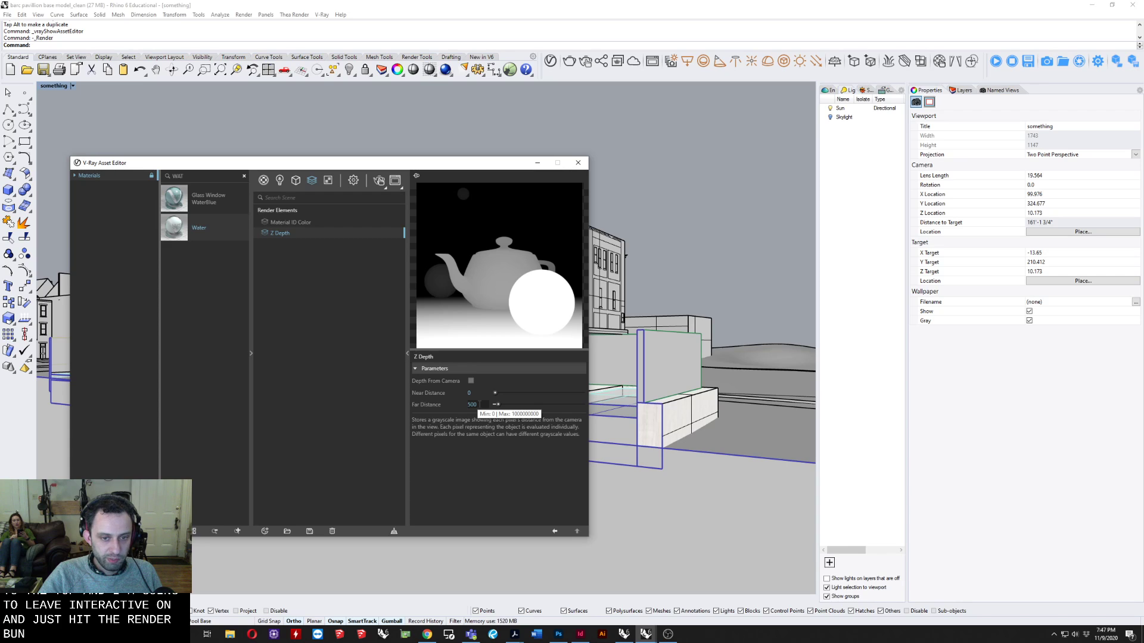
drag(452, 172, 692, 129)
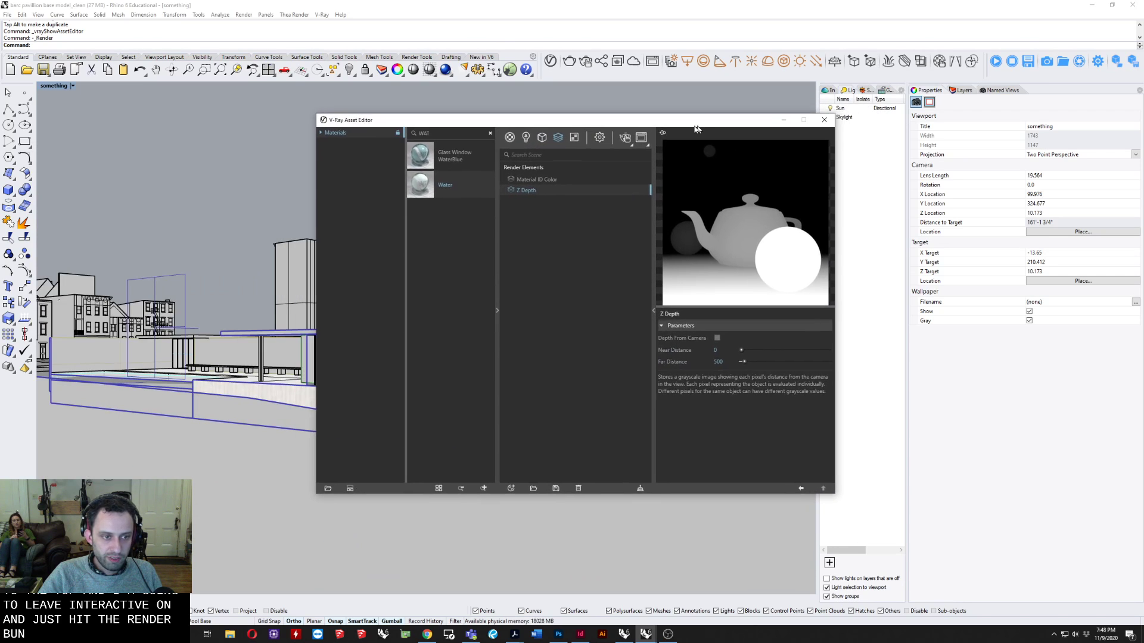
click(710, 361)
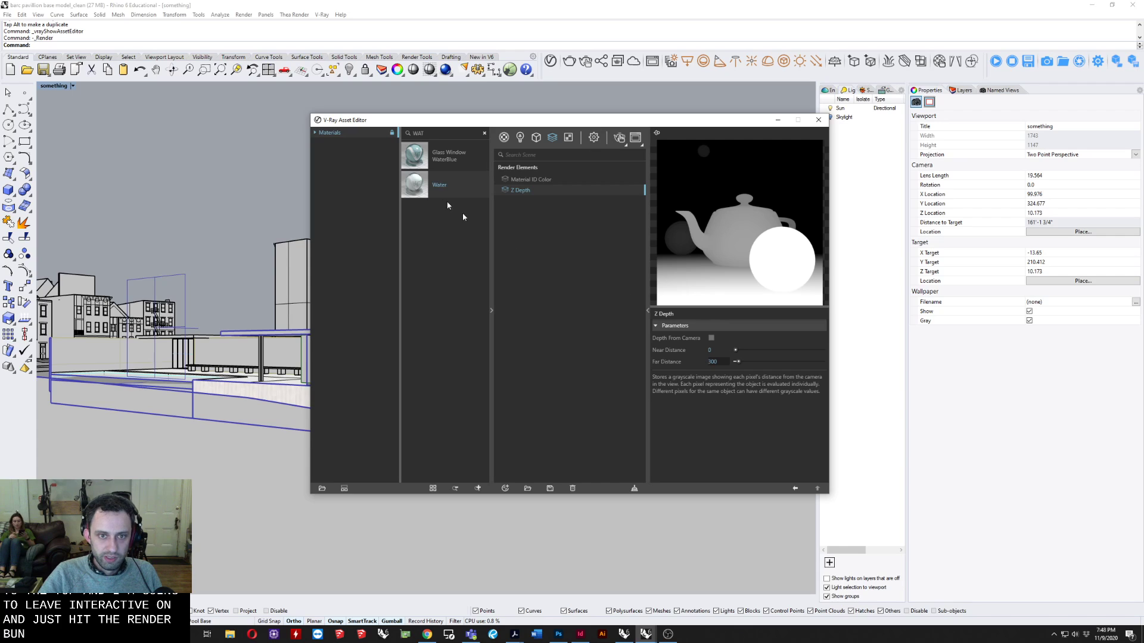
Add a Sample Rate render element to the scene.
click(554, 139)
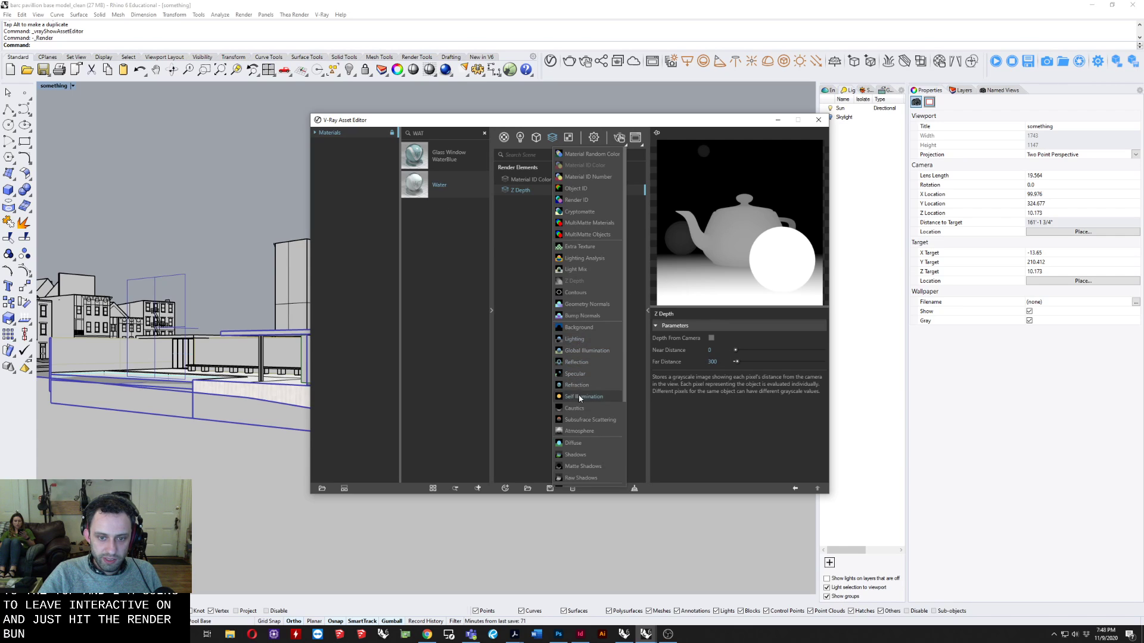
scroll(579, 409, down, 3)
scroll(581, 412, down, 1)
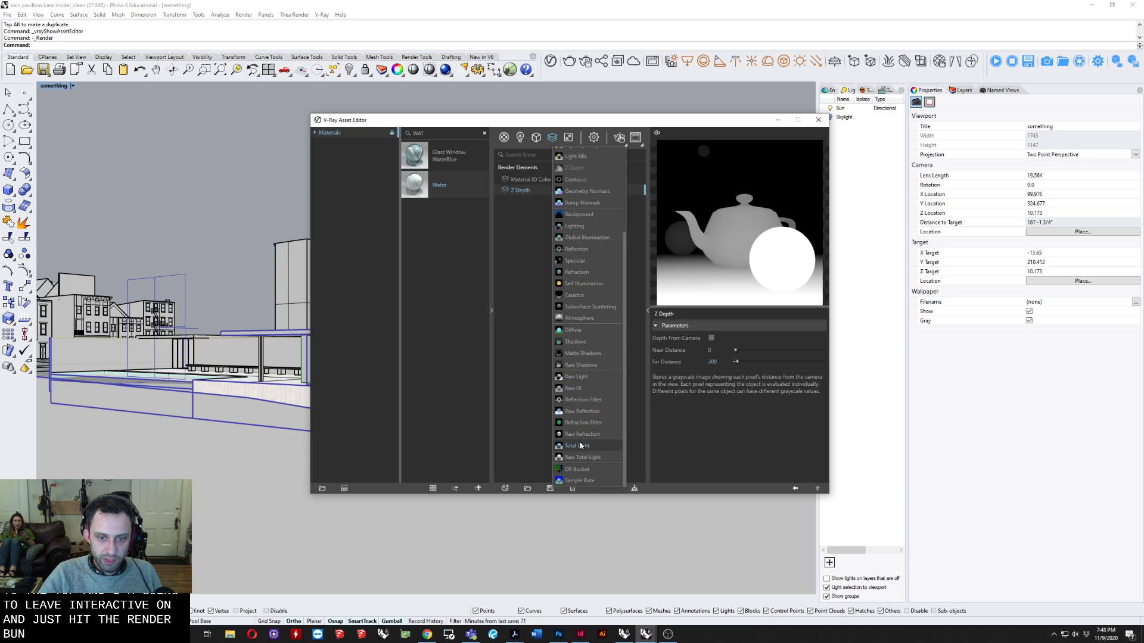
click(579, 480)
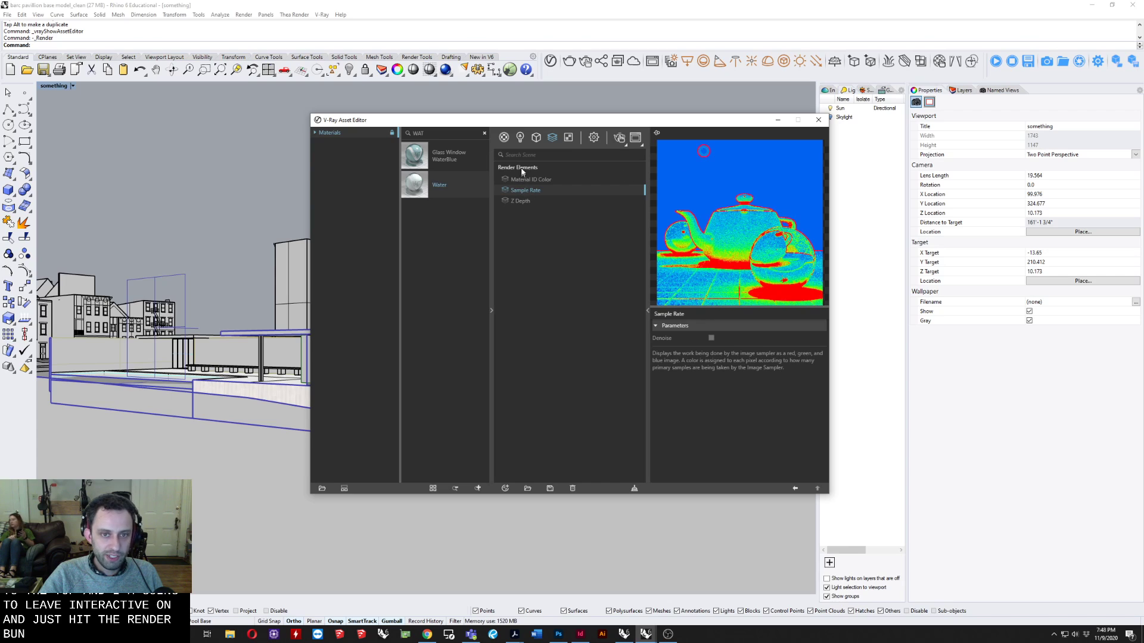
Add a Reflection render element to the scene.
click(553, 138)
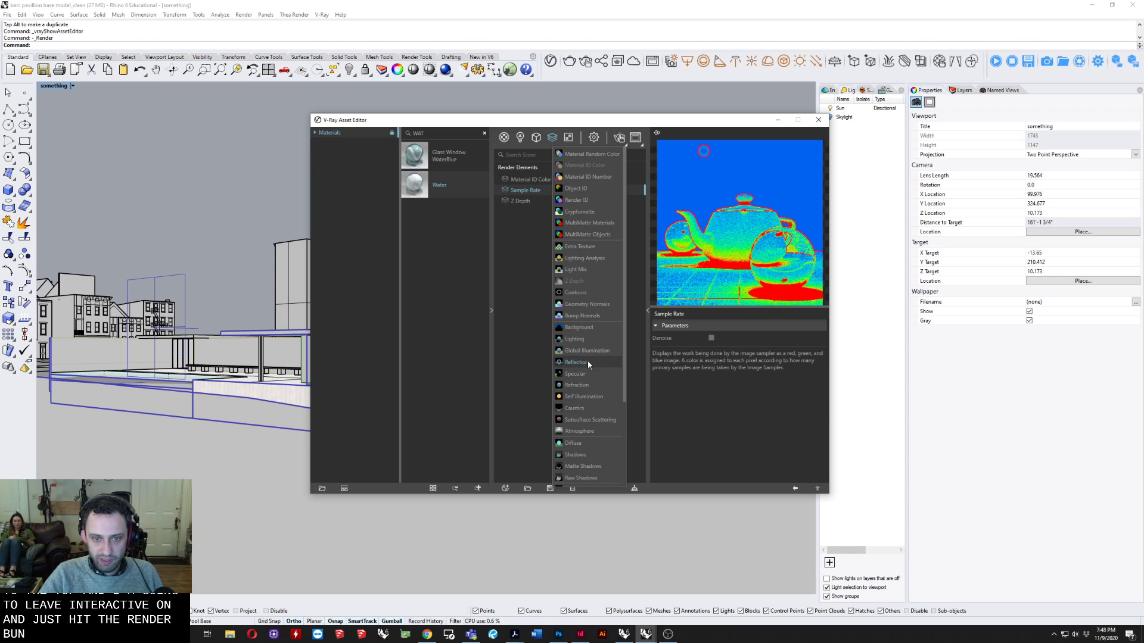
scroll(590, 357, down, 3)
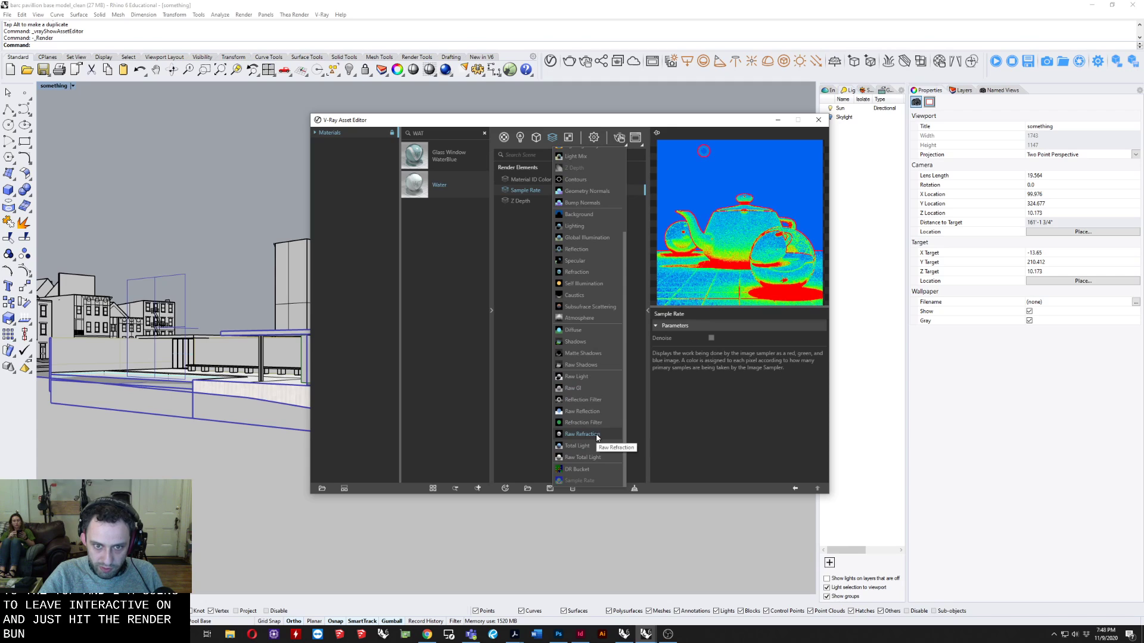
scroll(591, 296, up, 1)
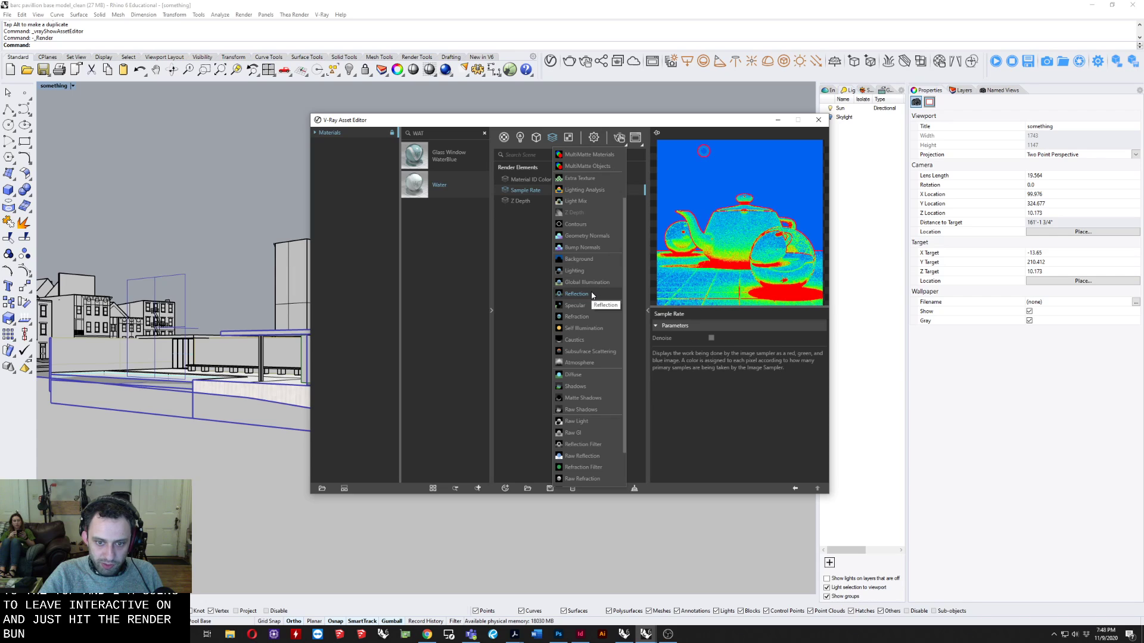
click(584, 295)
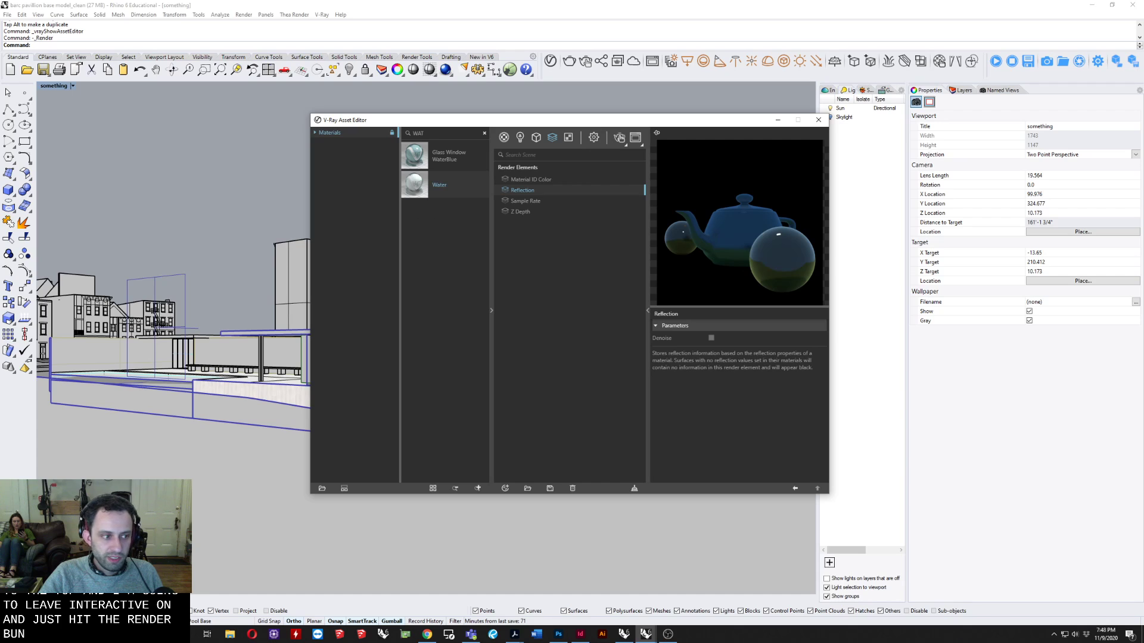
click(619, 138)
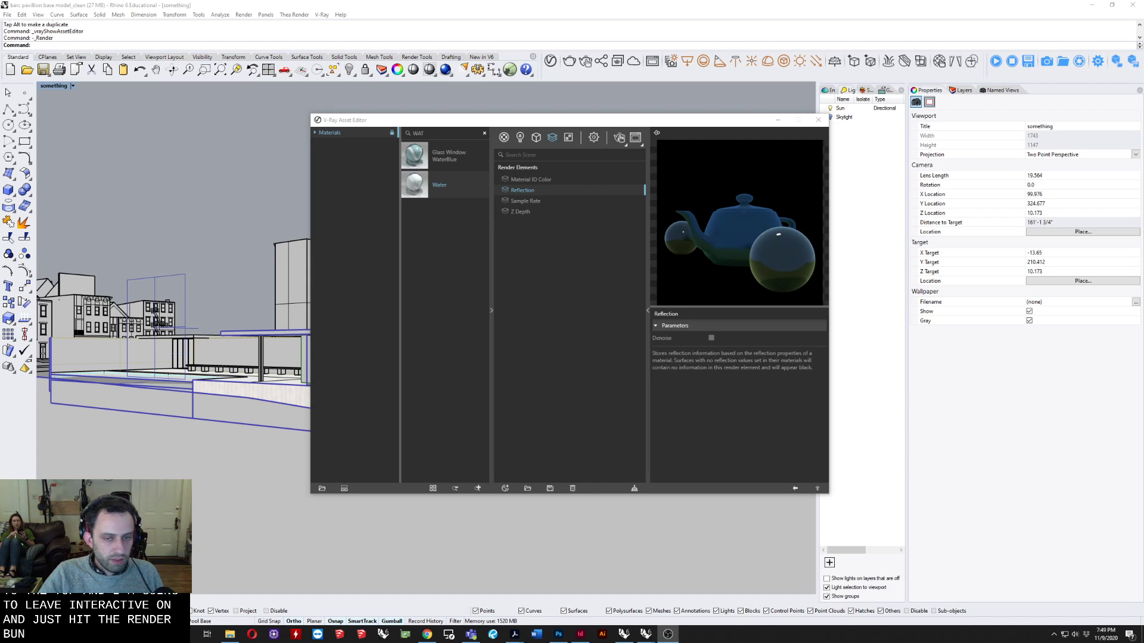
click(552, 137)
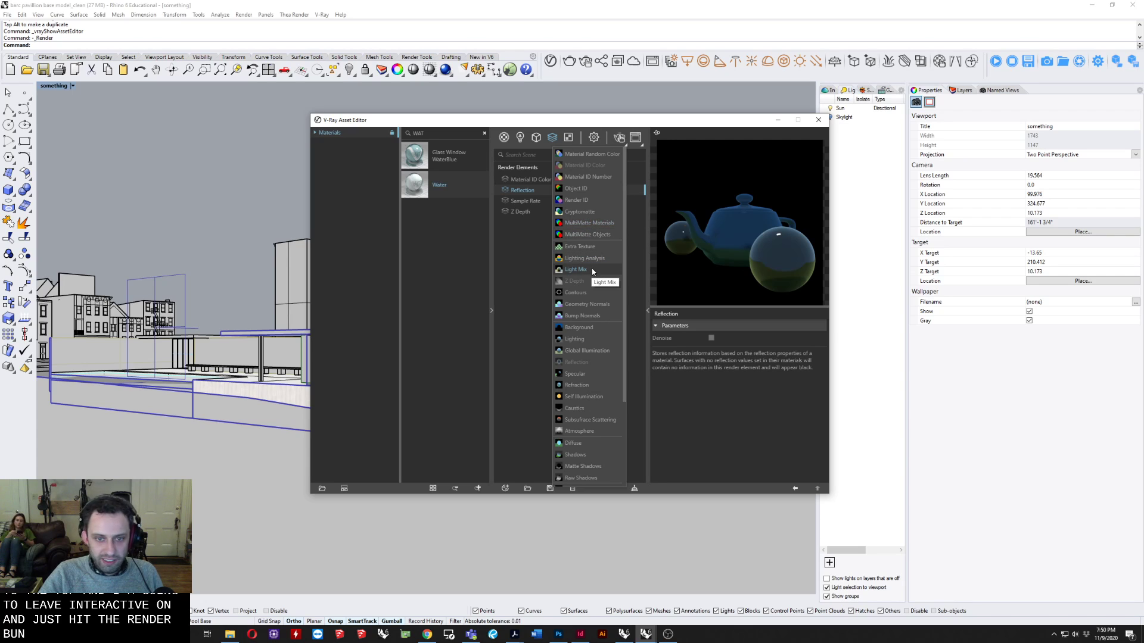
scroll(592, 275, down, 1)
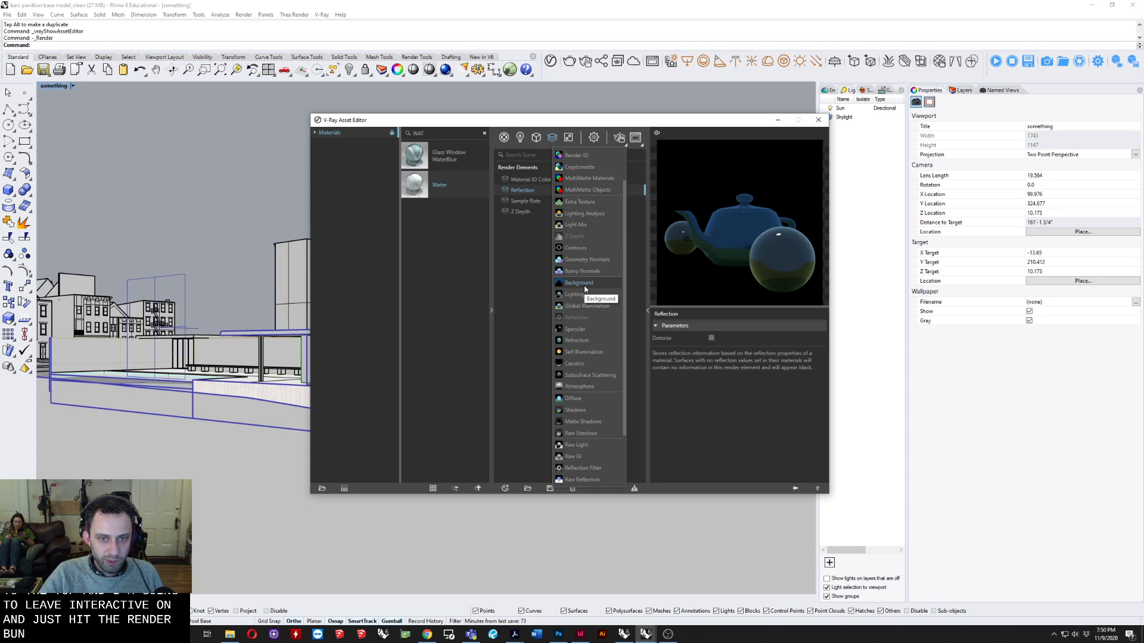
click(524, 276)
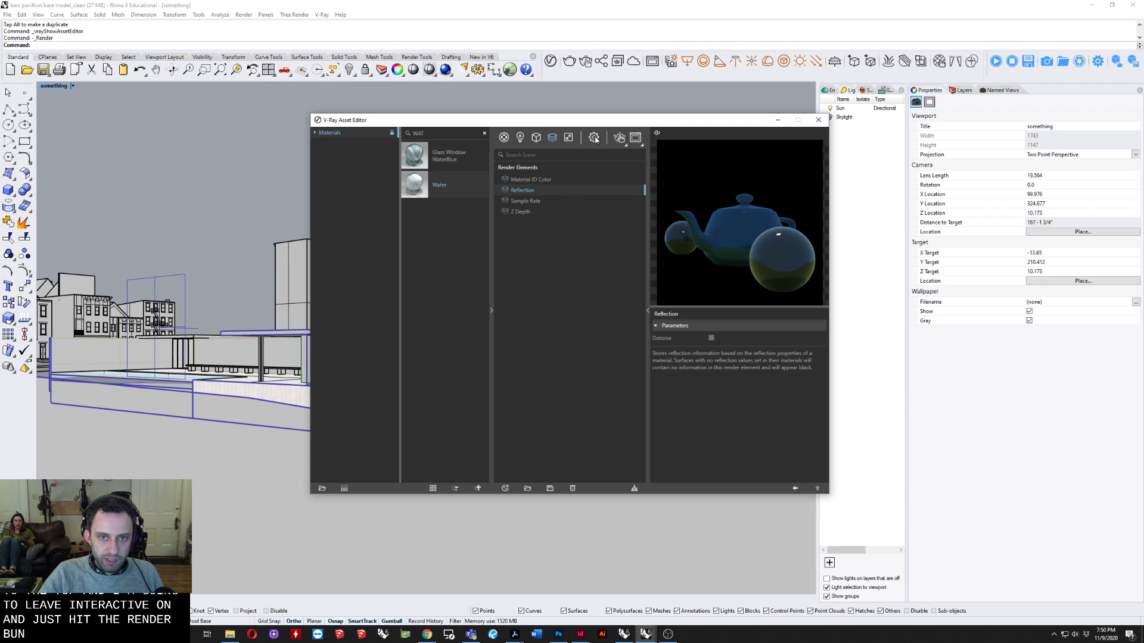
Return the Asset Editor to the render settings and start an interactive render of the clipped pavilion view.
drag(604, 143, 470, 158)
click(461, 155)
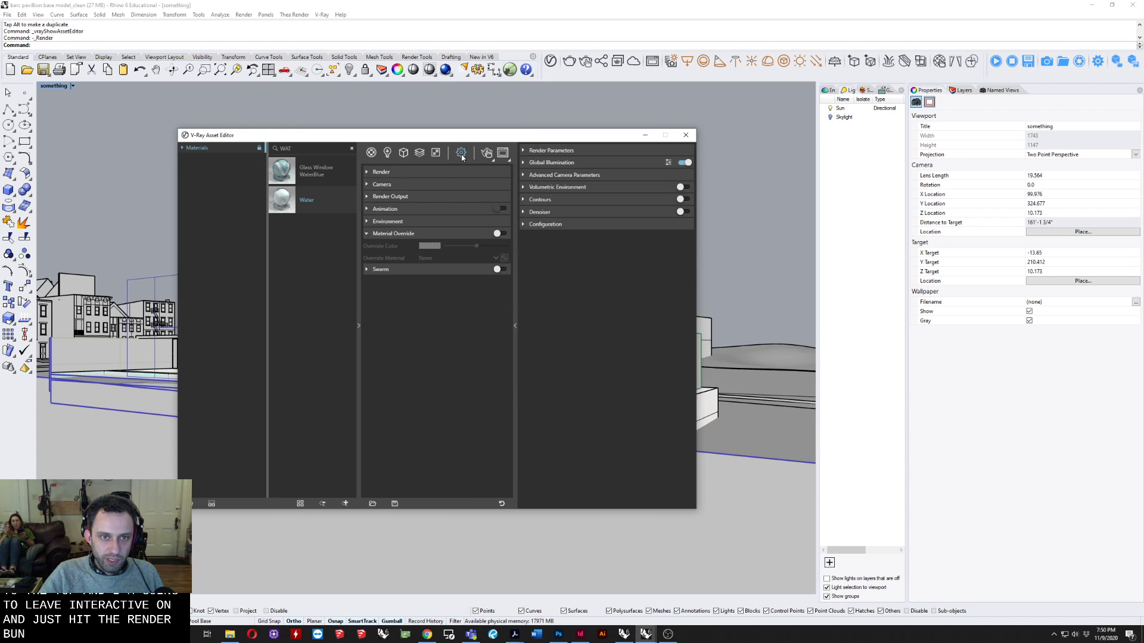
drag(284, 138, 297, 196)
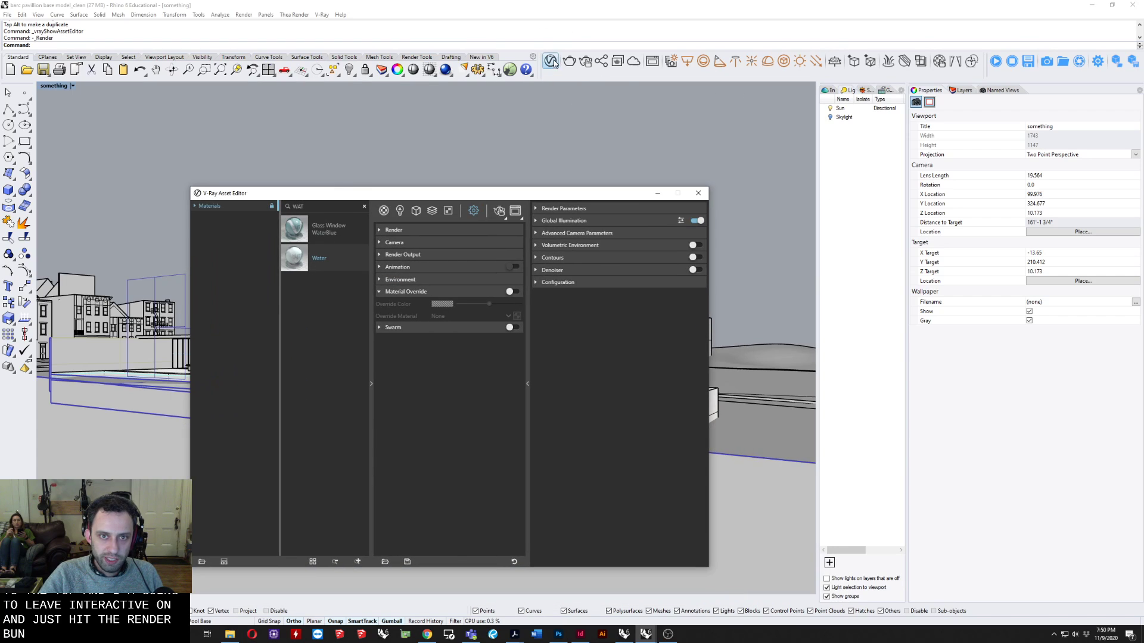
click(580, 61)
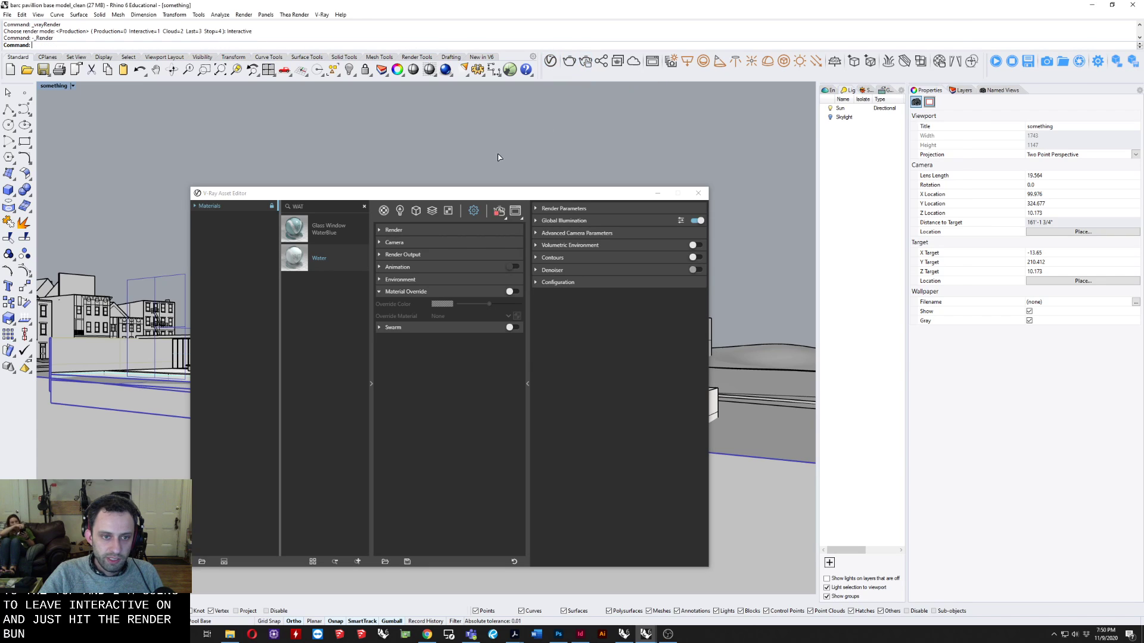
Frame the pavilion in the interactive render and arrange the frame buffer and Asset Editor side by side.
scroll(692, 250, down, 1)
scroll(658, 231, up, 1)
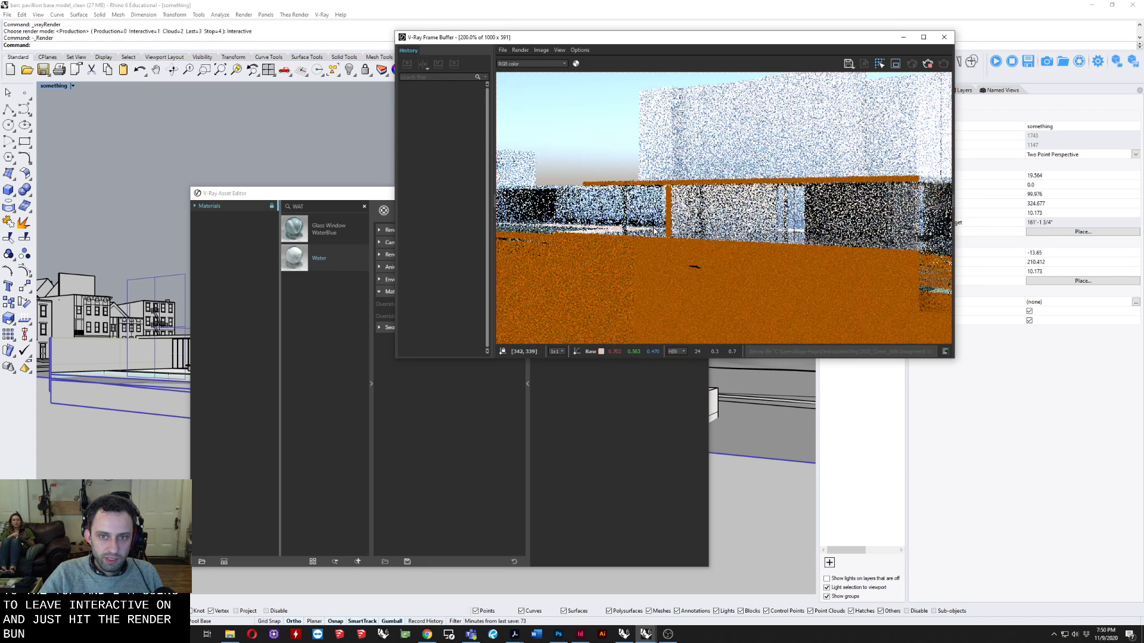
scroll(709, 220, down, 1)
scroll(710, 220, up, 1)
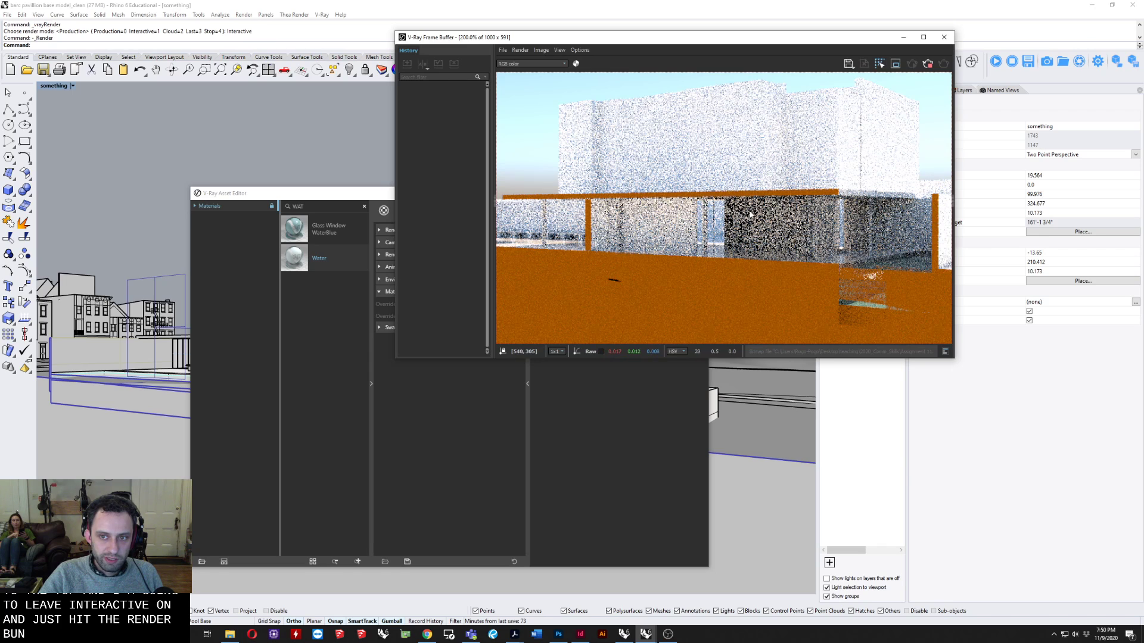
drag(562, 38, 703, 71)
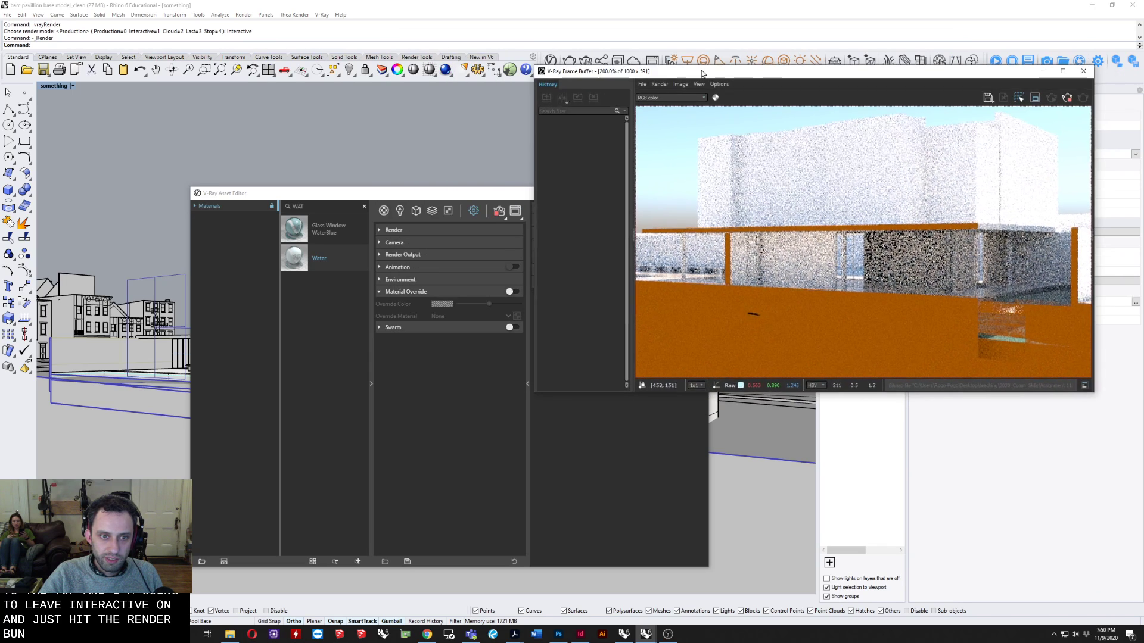
drag(458, 198, 349, 131)
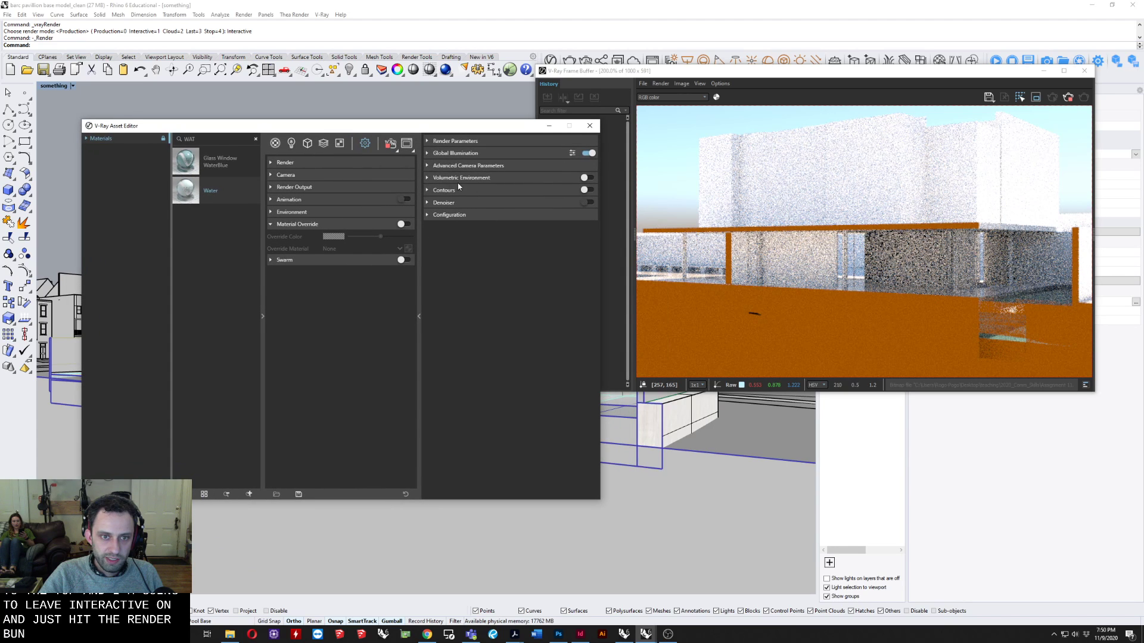
Expand the Camera and Advanced Camera Parameters settings and set the Film Sensitivity (ISO) to 20.
click(271, 176)
click(272, 175)
click(272, 175)
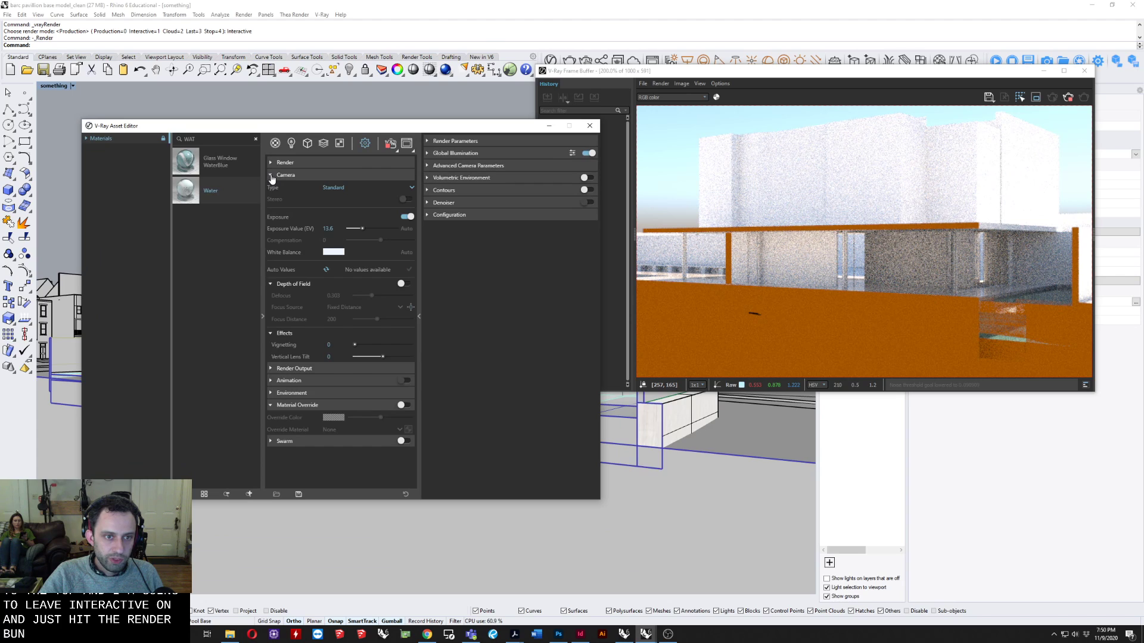
click(437, 166)
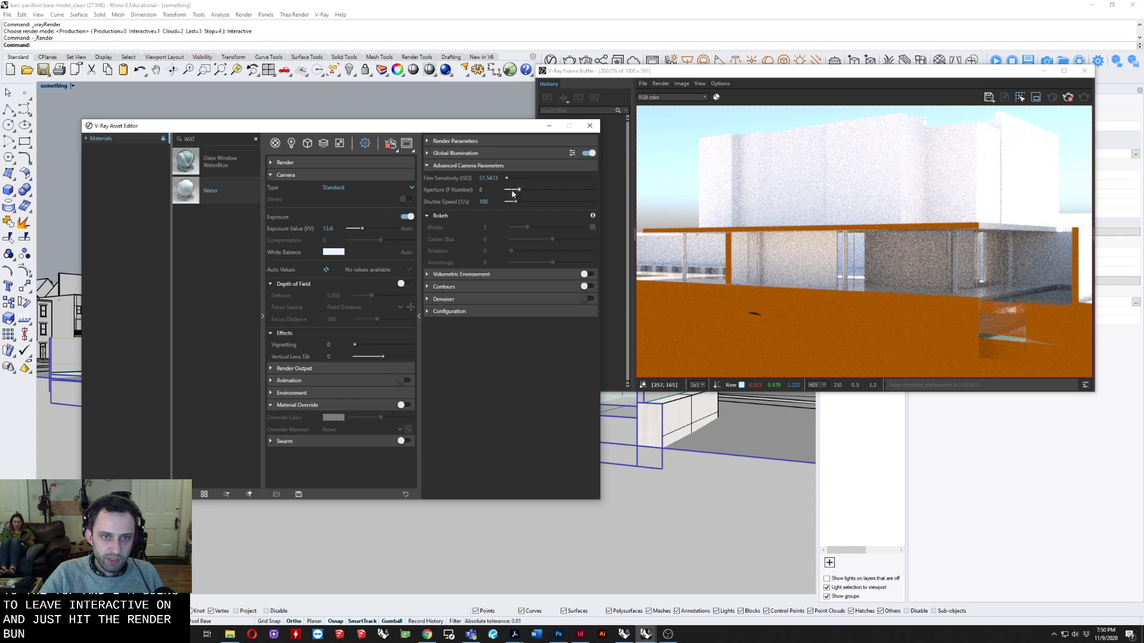
drag(505, 178, 458, 177)
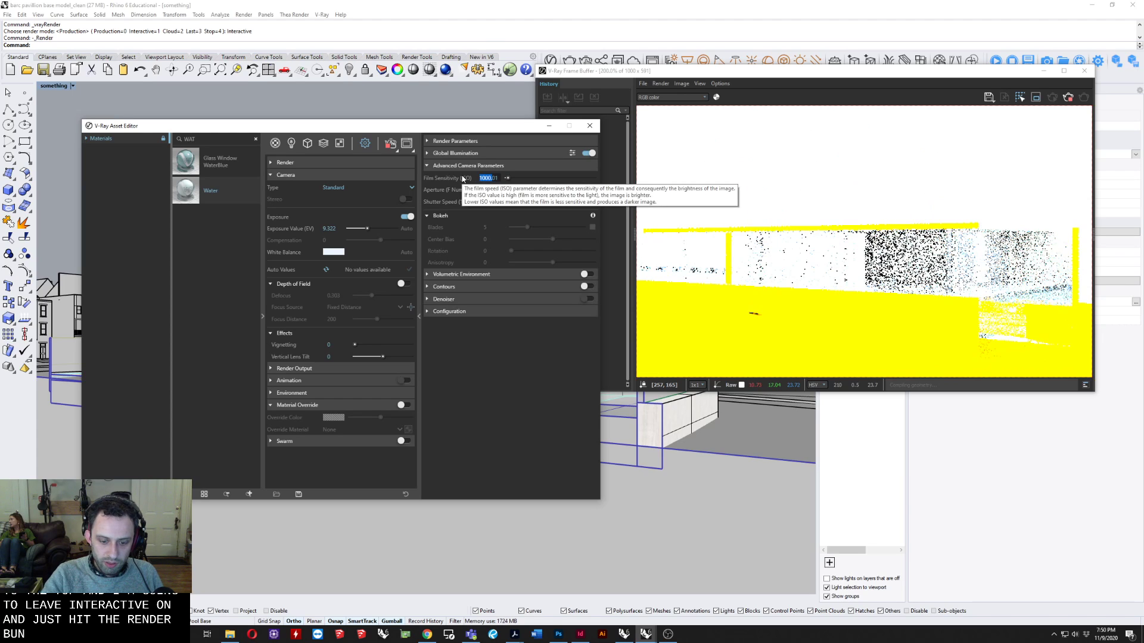
text(20)
key(Return)
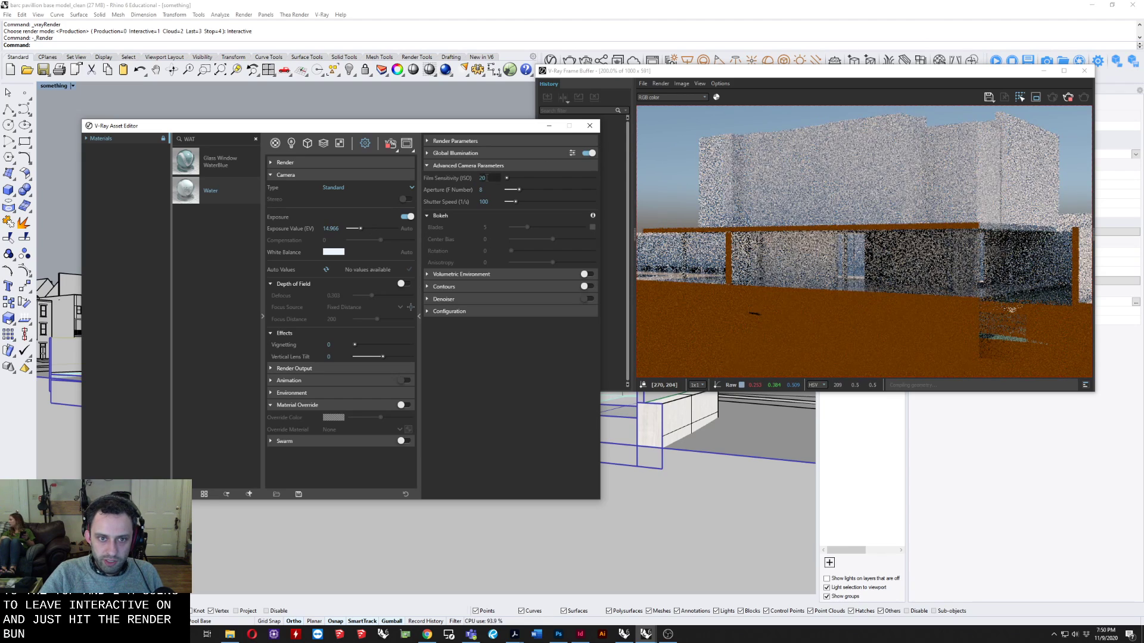
Try a Film Sensitivity (ISO) of 30 in the interactive render, and settle on a value of 35.
drag(489, 178, 442, 164)
text(30)
key(Return)
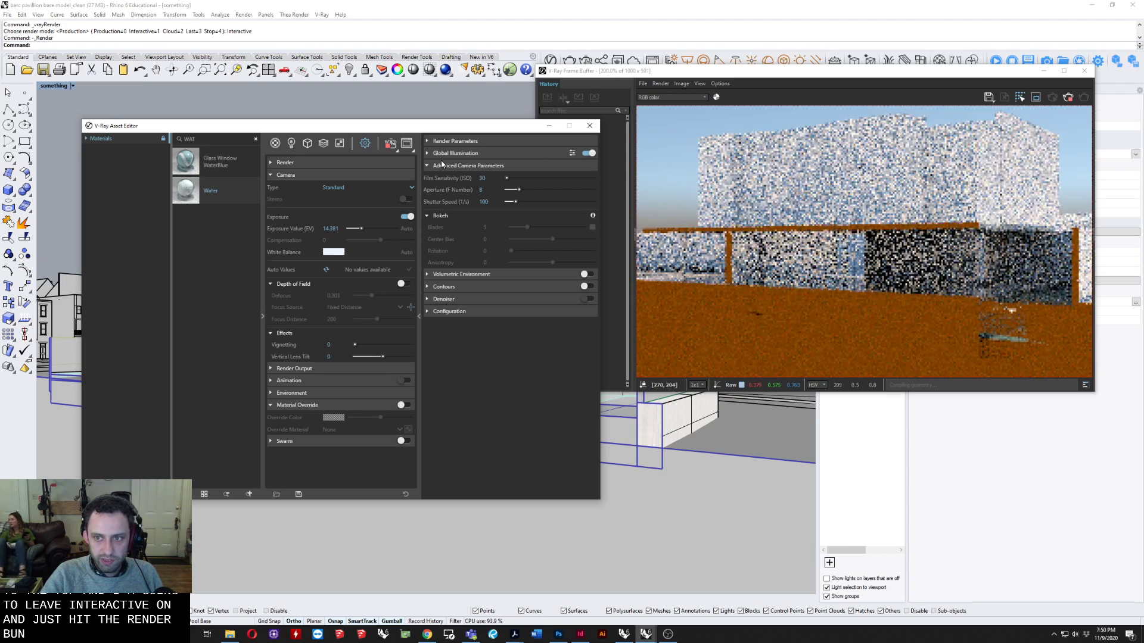
drag(492, 177, 415, 180)
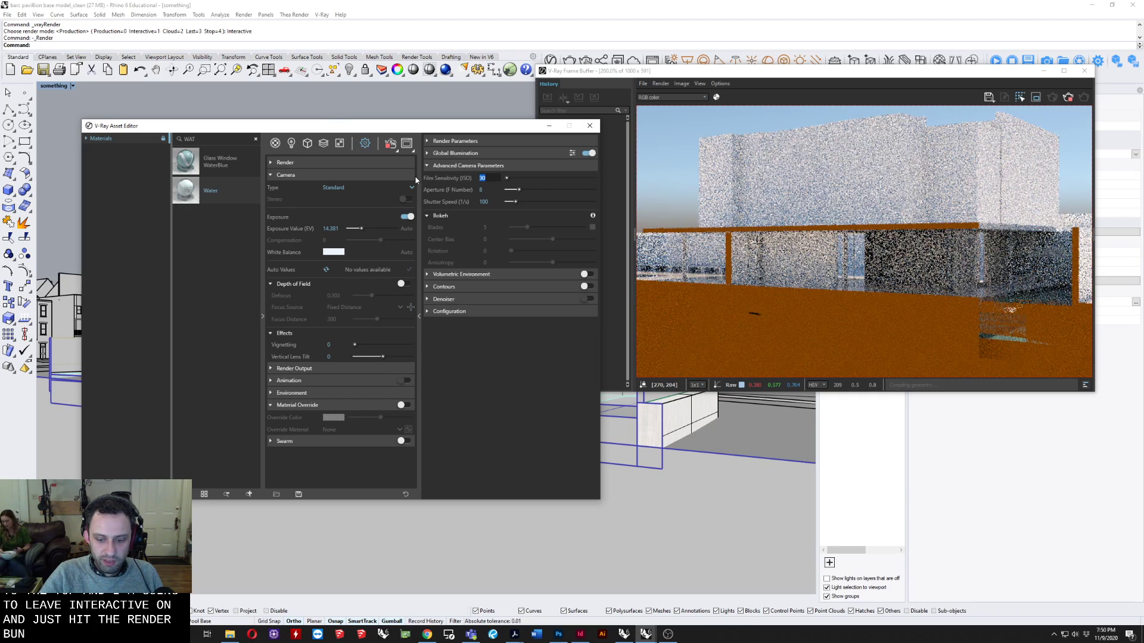
text(35)
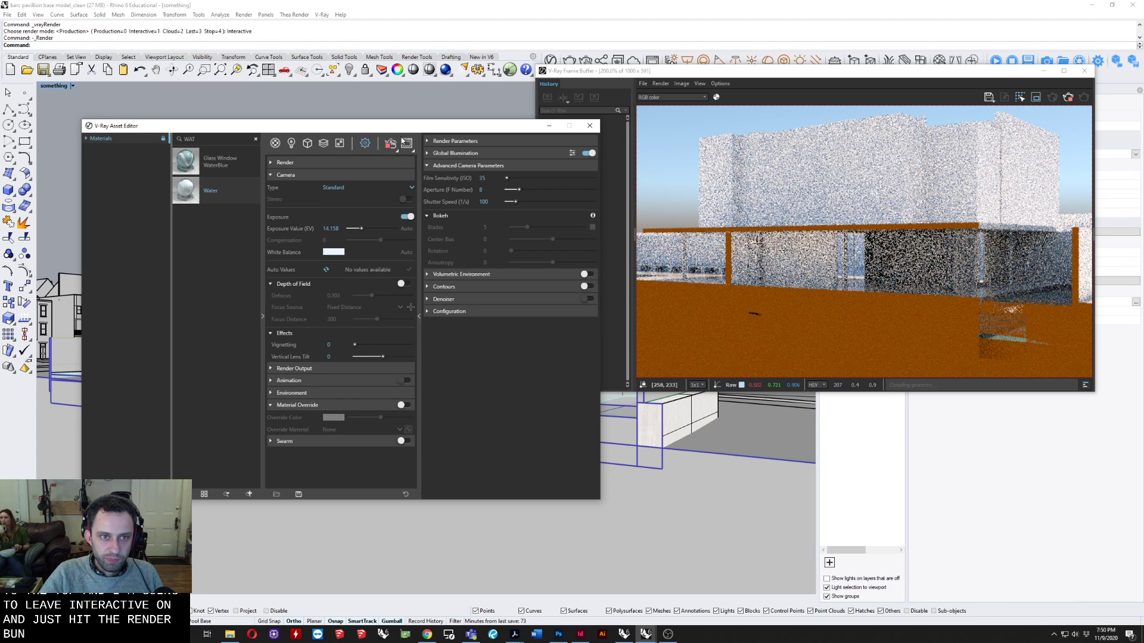
Collapse the Camera and Material Override settings, expand the Render settings and turn off Interactive mode.
click(328, 187)
click(325, 178)
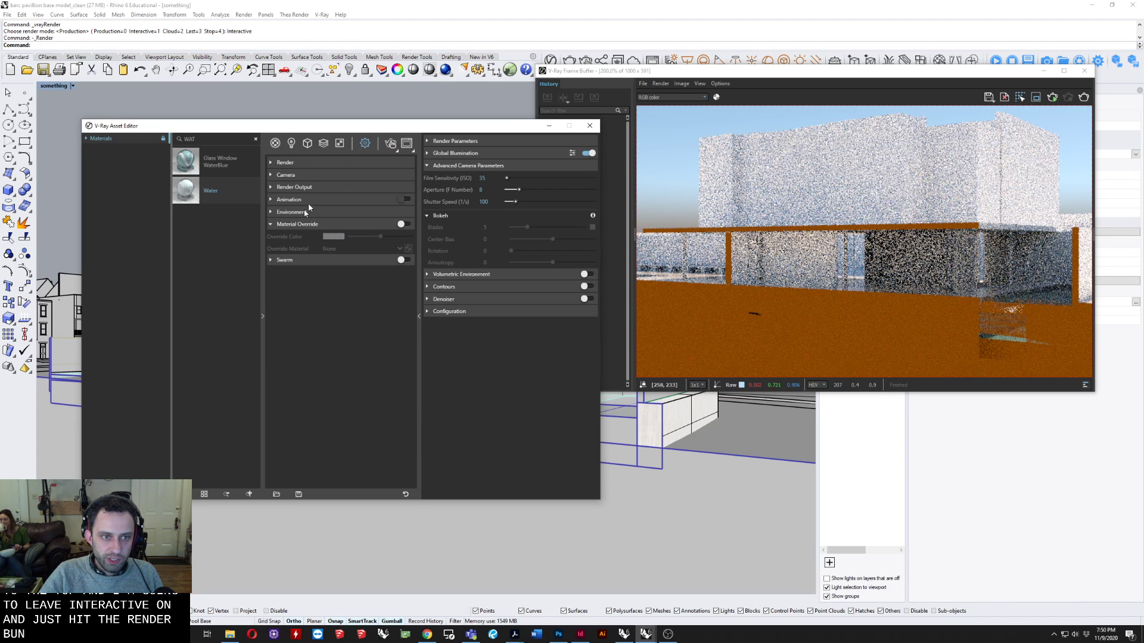
click(298, 224)
click(304, 165)
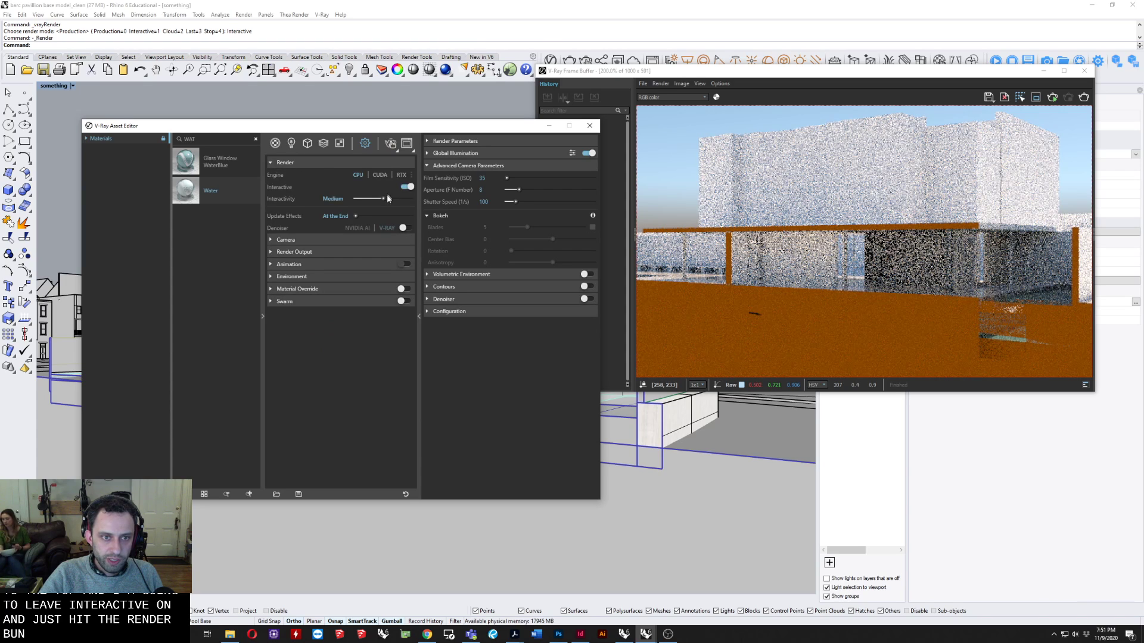
click(407, 187)
click(407, 187)
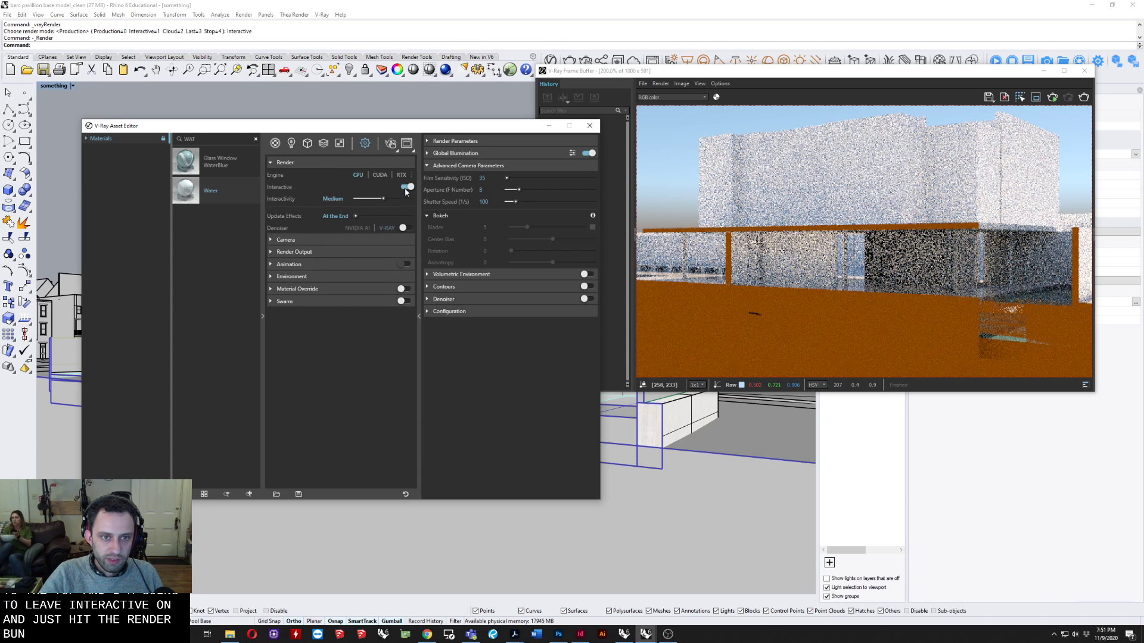
click(406, 188)
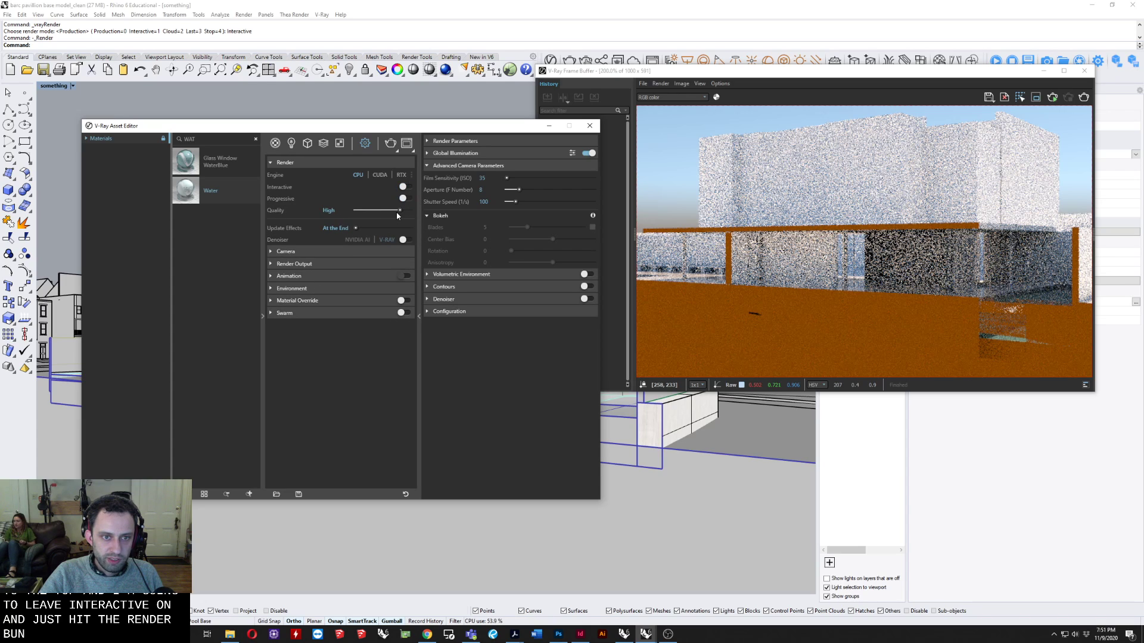
Set the output image width to 3400 with the Match Viewport aspect ratio and start a production render.
click(299, 266)
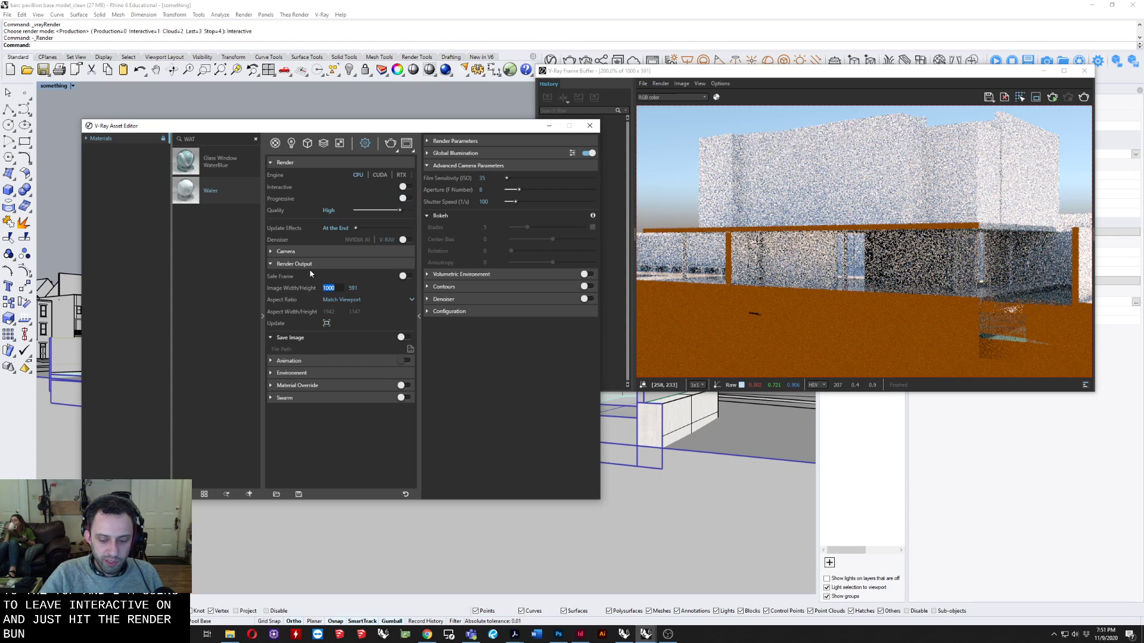
text(34)
key(Return)
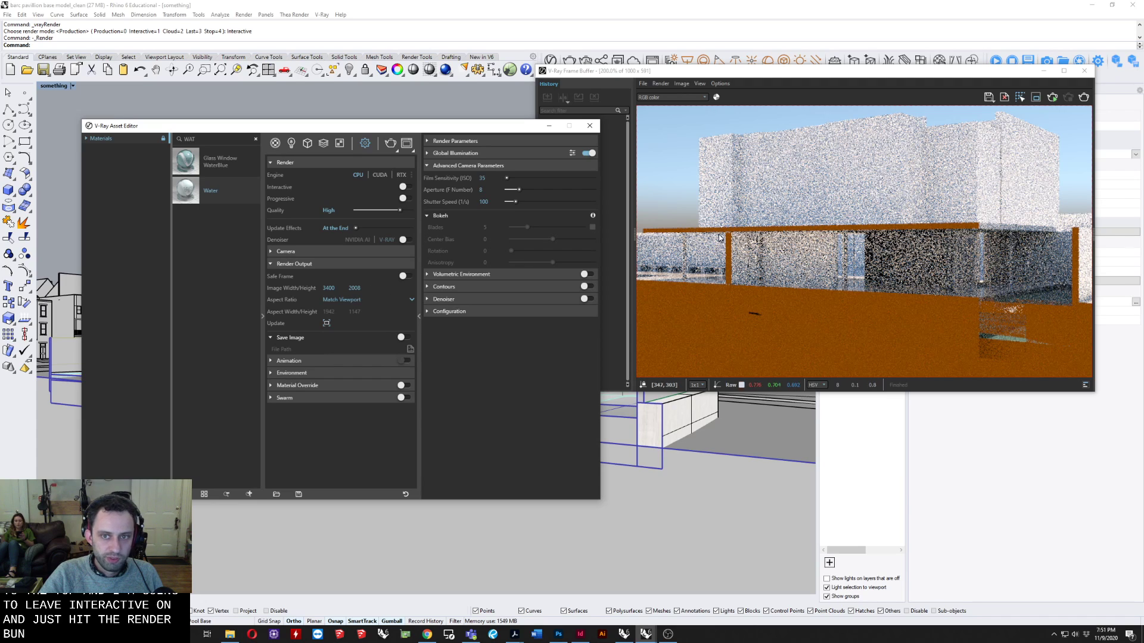
click(390, 145)
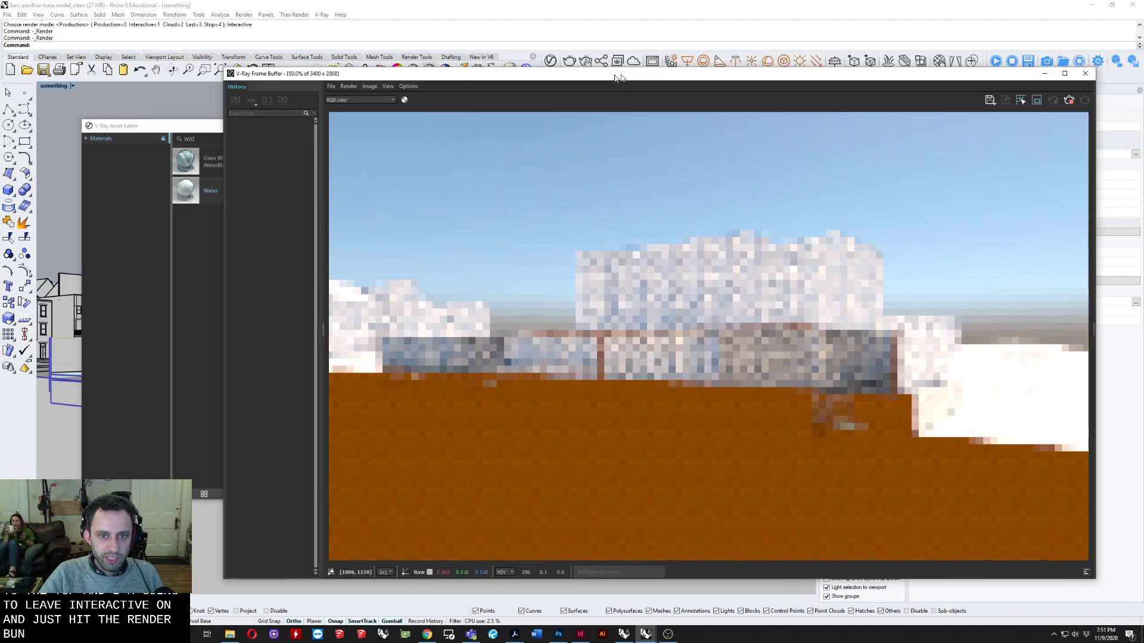
drag(620, 77, 498, 50)
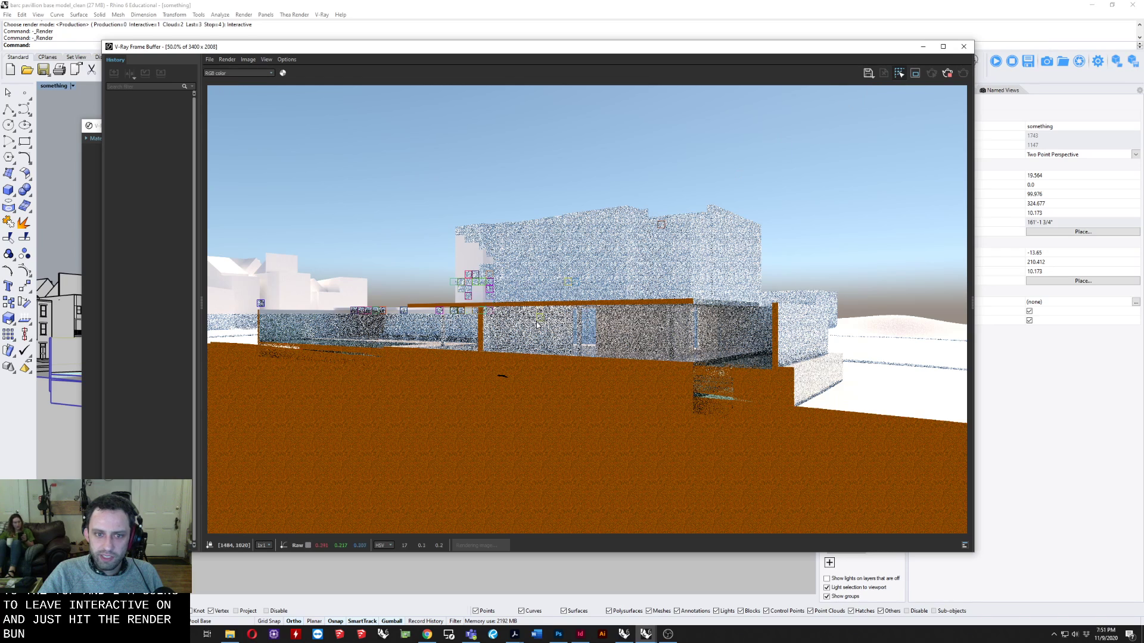
Examine the pavilion's glazing, roof edge and section cut up close in the progressing render.
scroll(775, 334, up, 2)
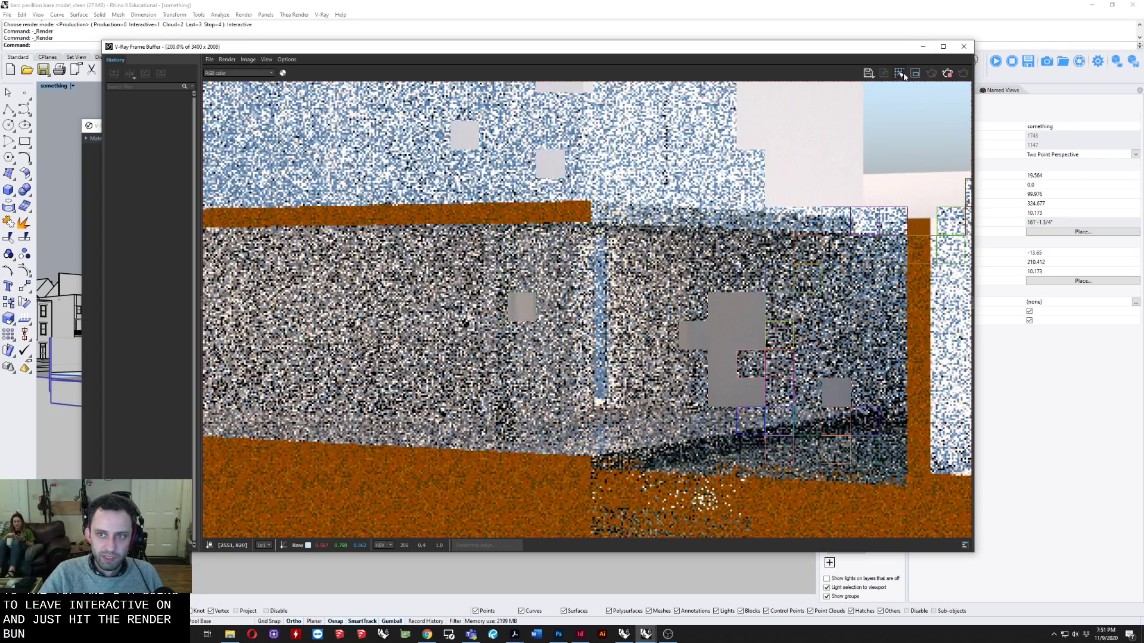
scroll(712, 362, down, 2)
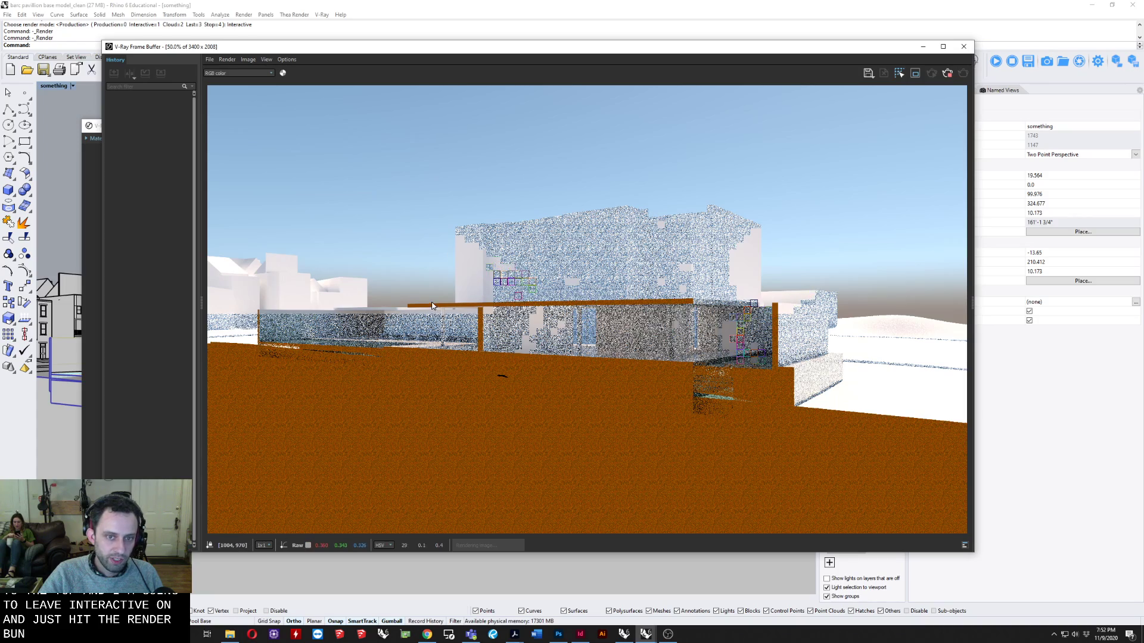
scroll(425, 340, up, 2)
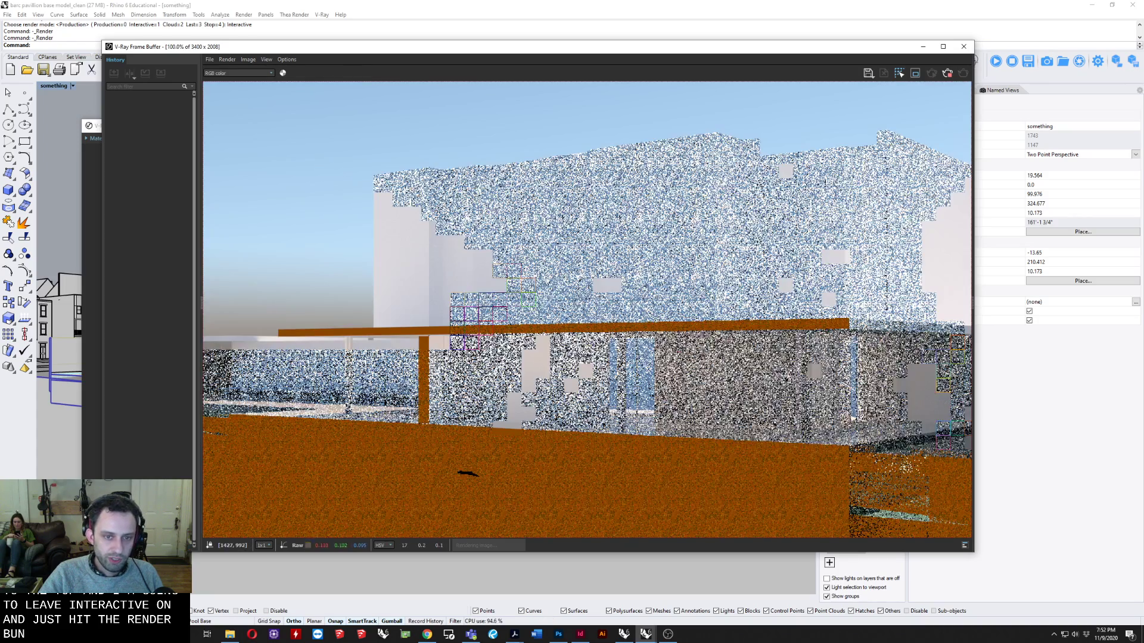
scroll(536, 326, down, 1)
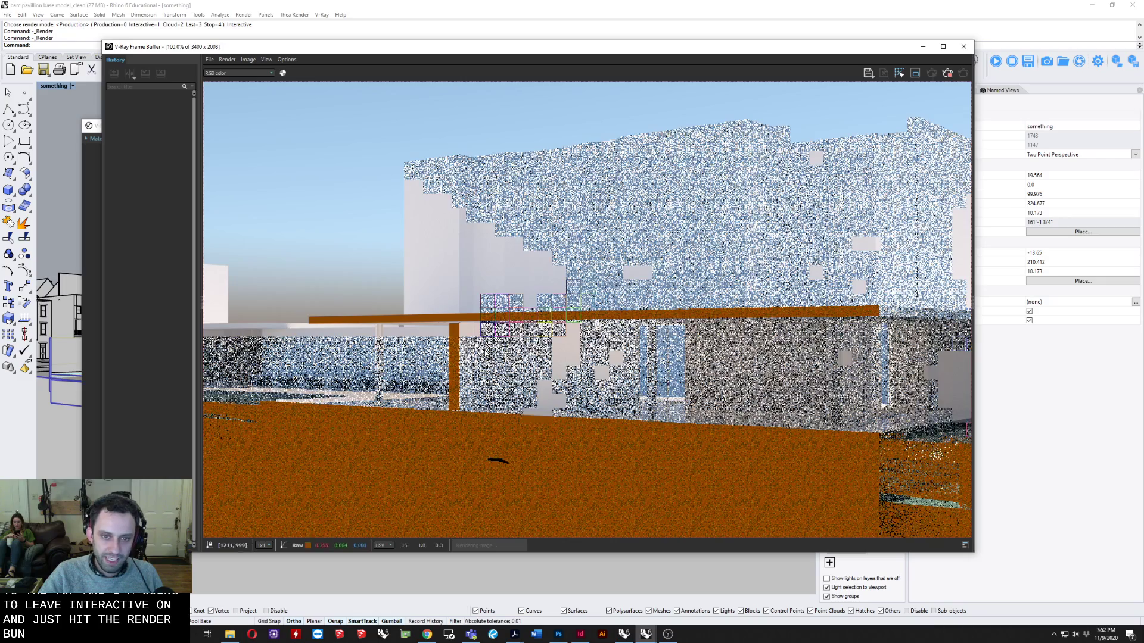
scroll(506, 335, down, 1)
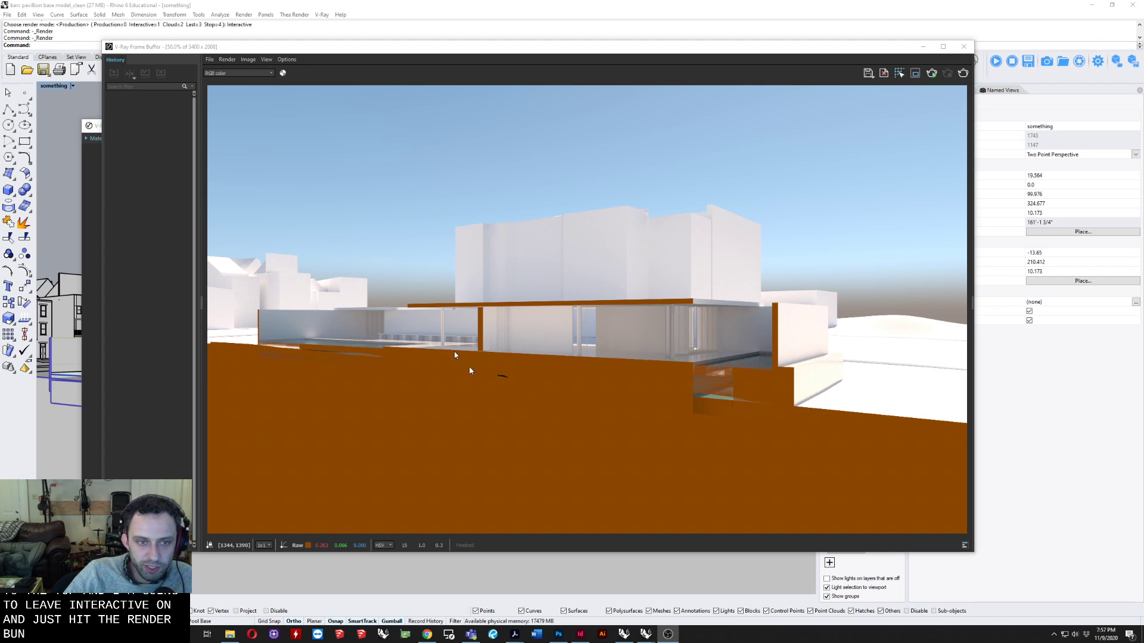
View the Alpha, Reflection and Material ID Color channels of the finished pavilion render.
click(231, 72)
click(231, 73)
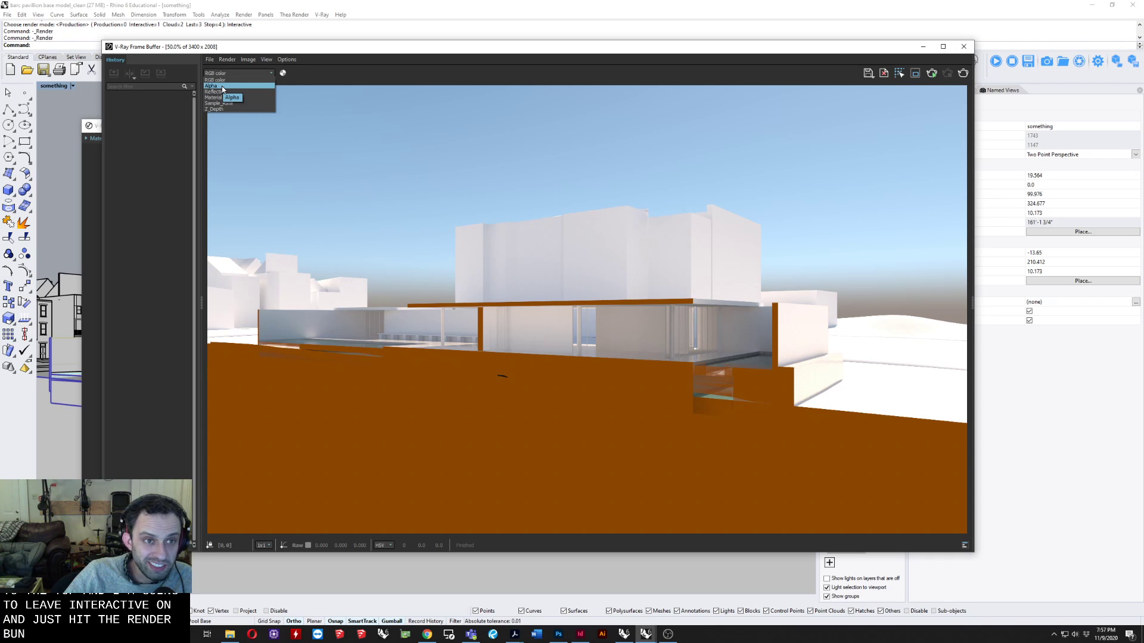
click(222, 87)
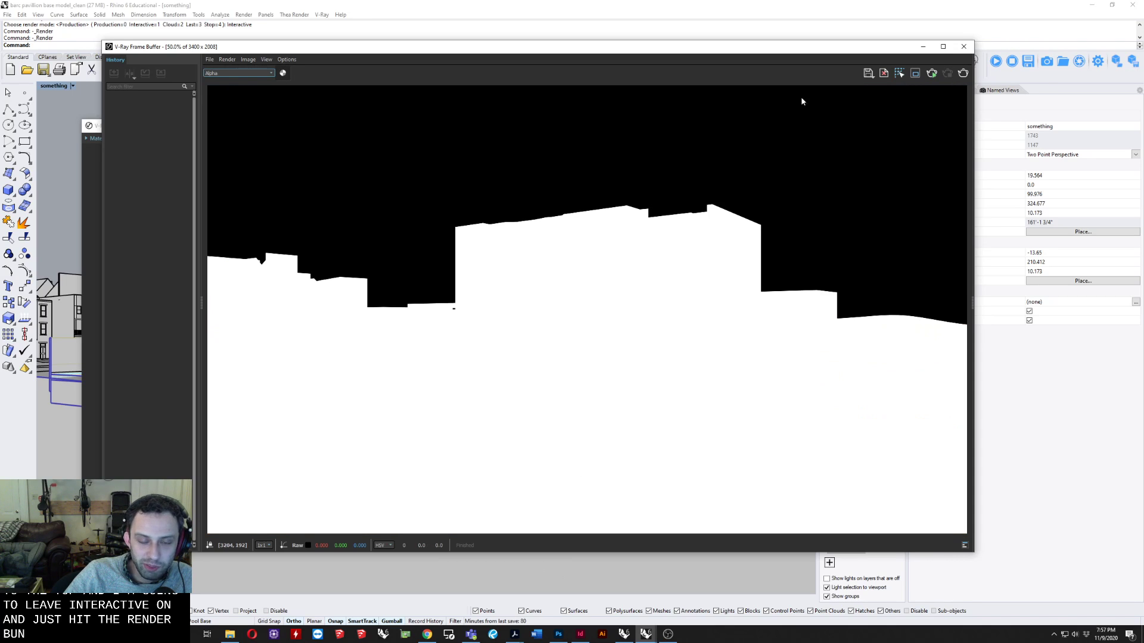
click(230, 72)
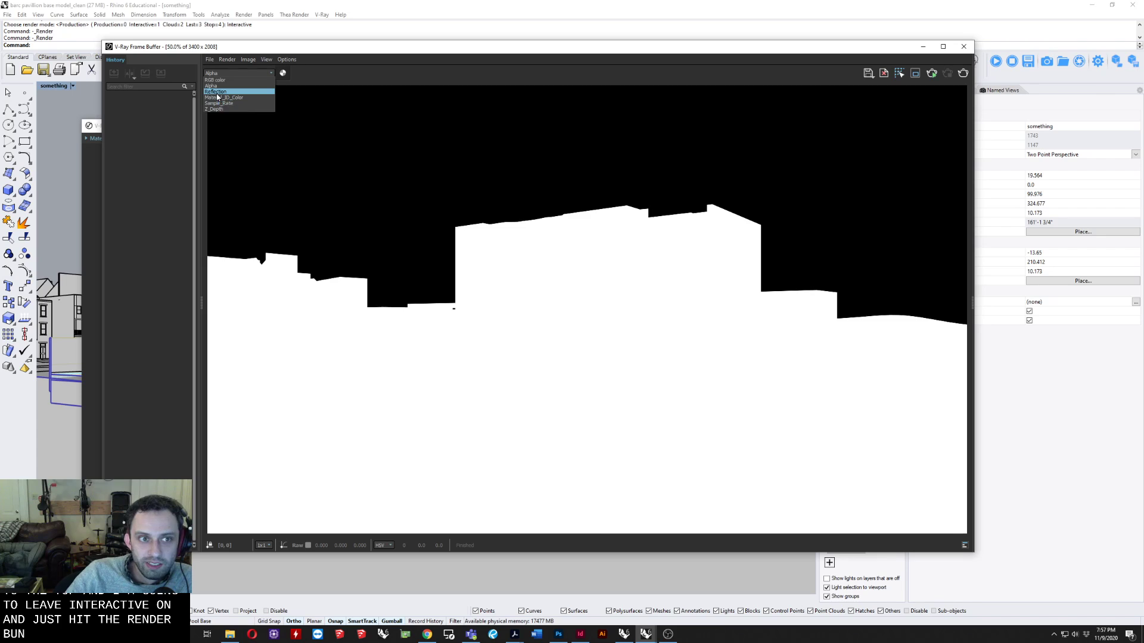
click(216, 93)
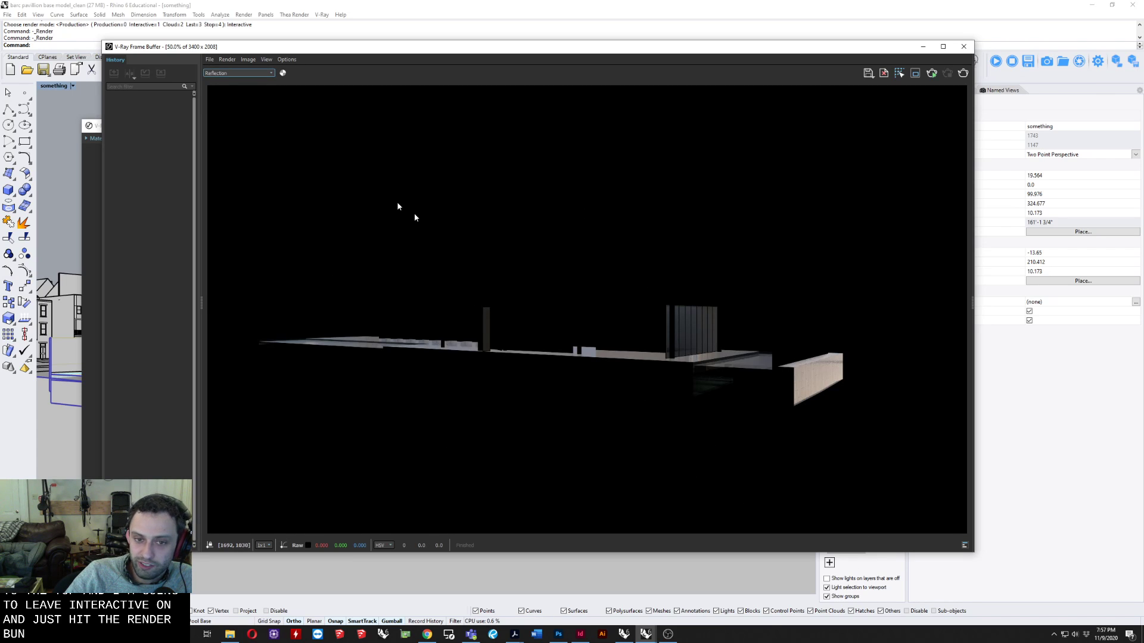
click(216, 74)
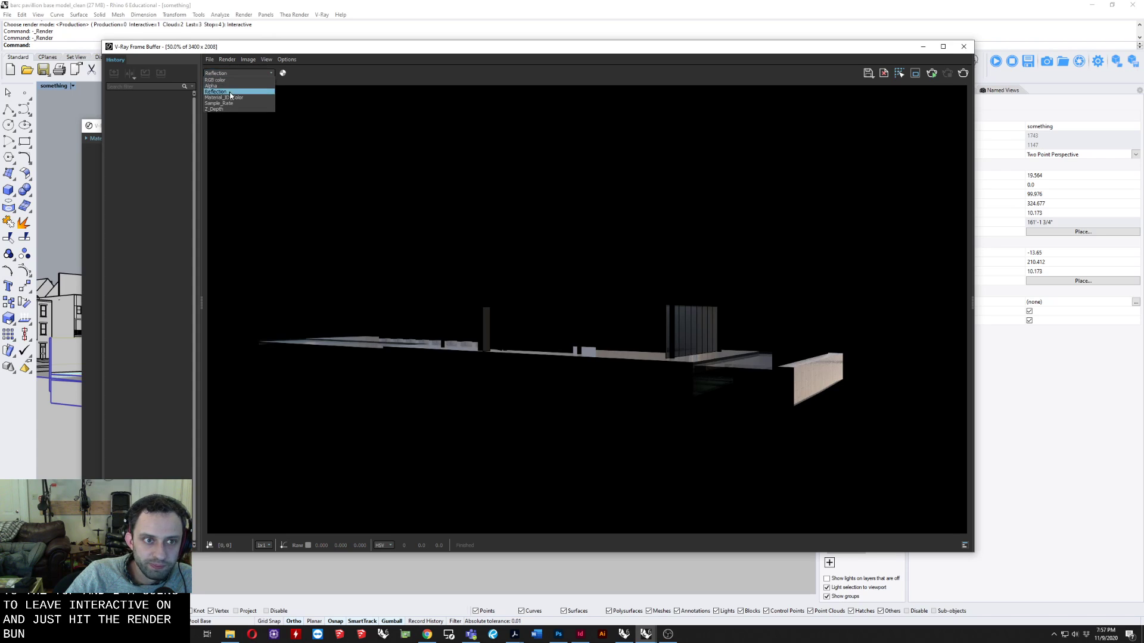
click(228, 99)
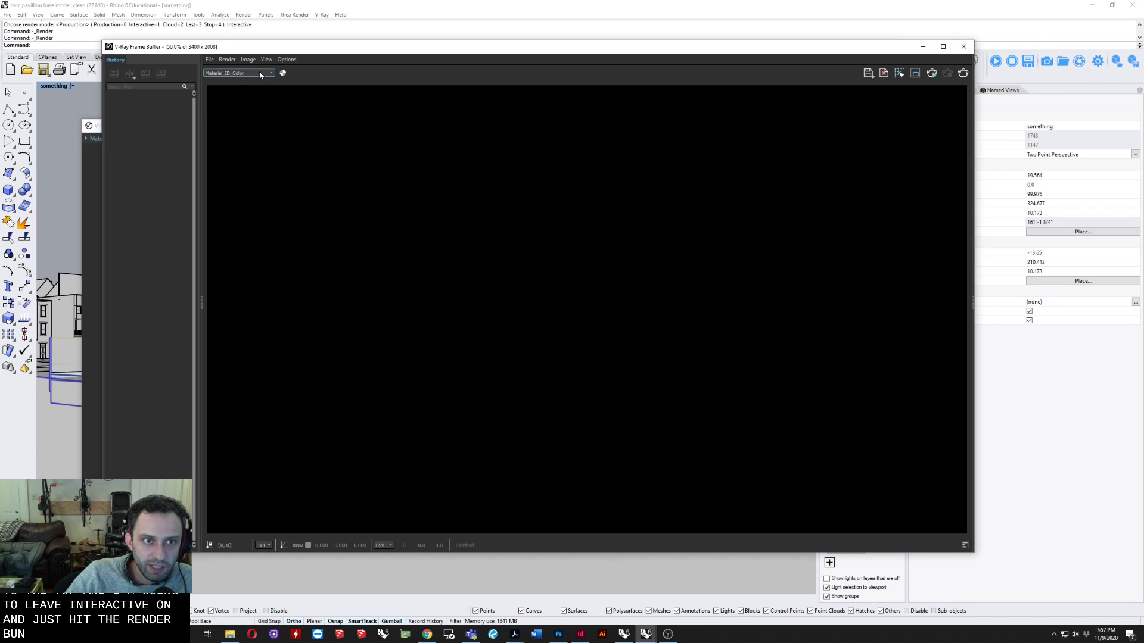
View the Sample Rate and Z Depth channels, and return to the Material ID Color channel.
click(258, 72)
click(236, 104)
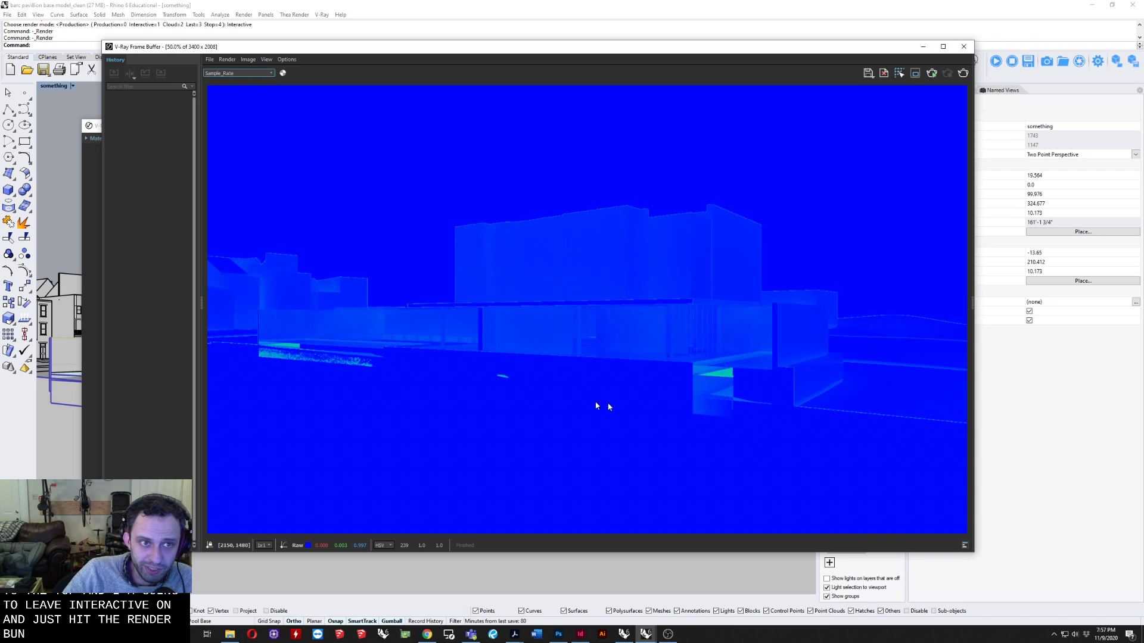
click(261, 73)
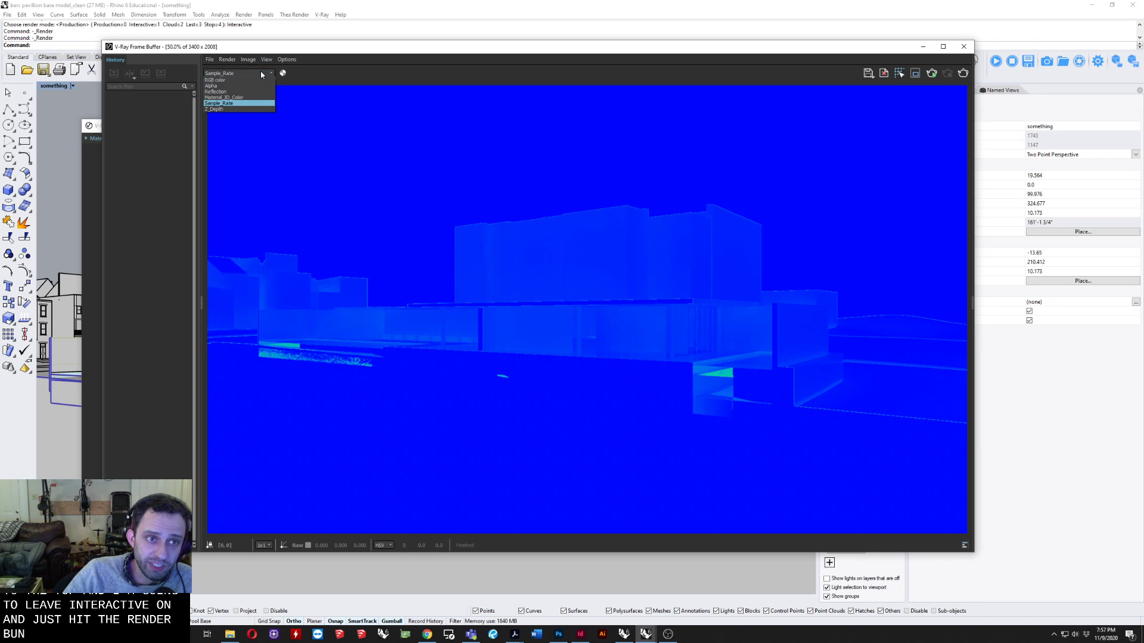
click(226, 109)
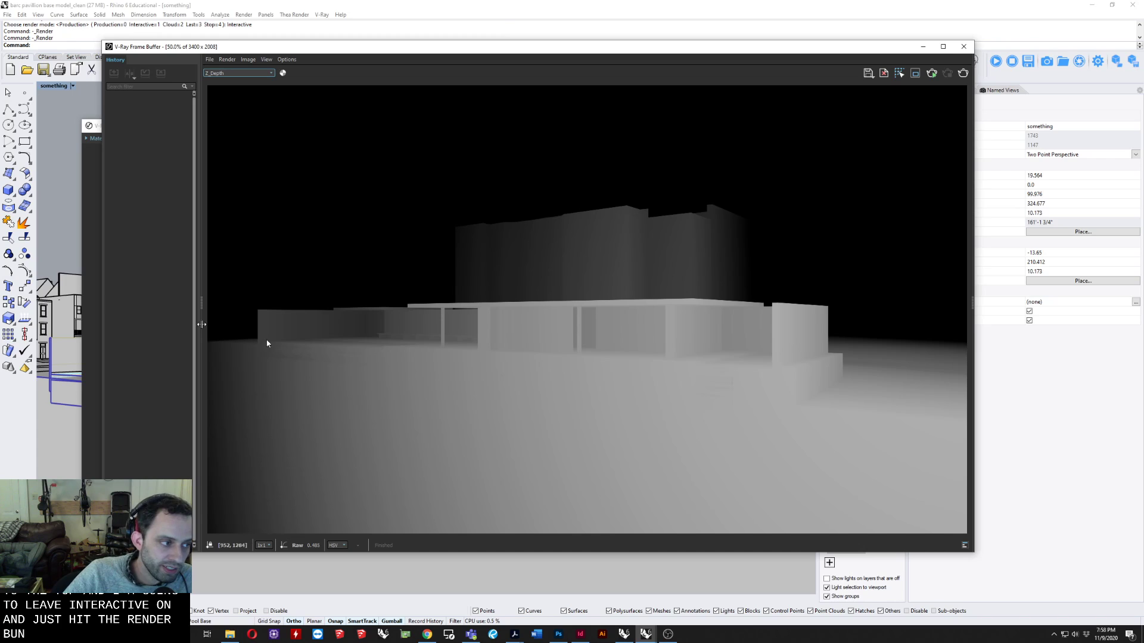
click(240, 74)
click(233, 98)
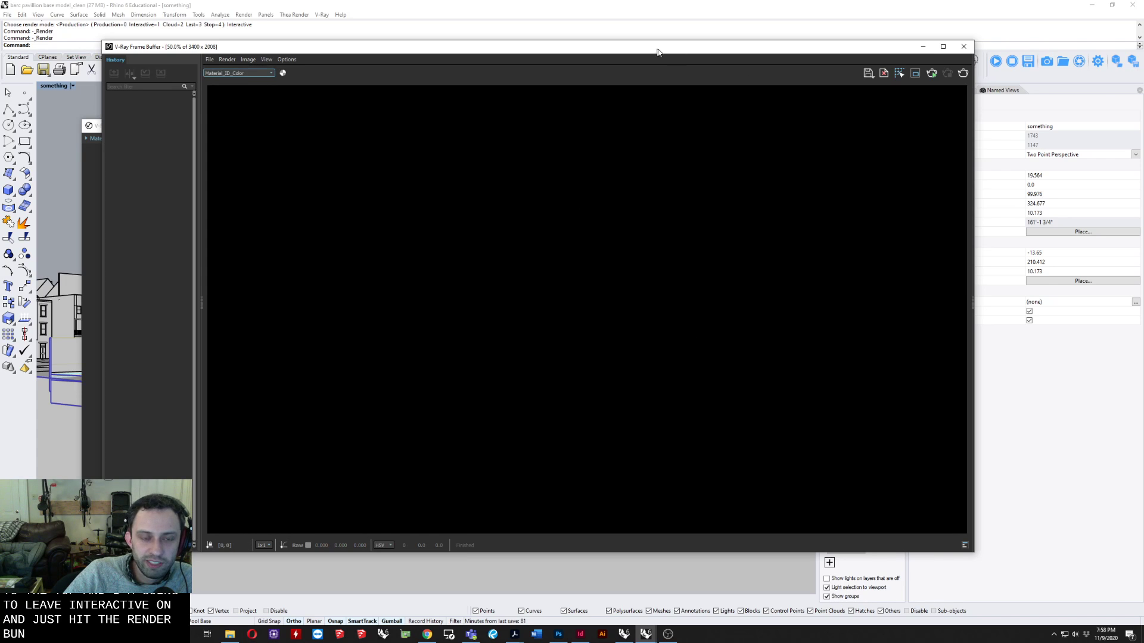
Move the frame buffer aside, bring the Asset Editor in front of it and show the scene's materials.
drag(657, 49, 638, 183)
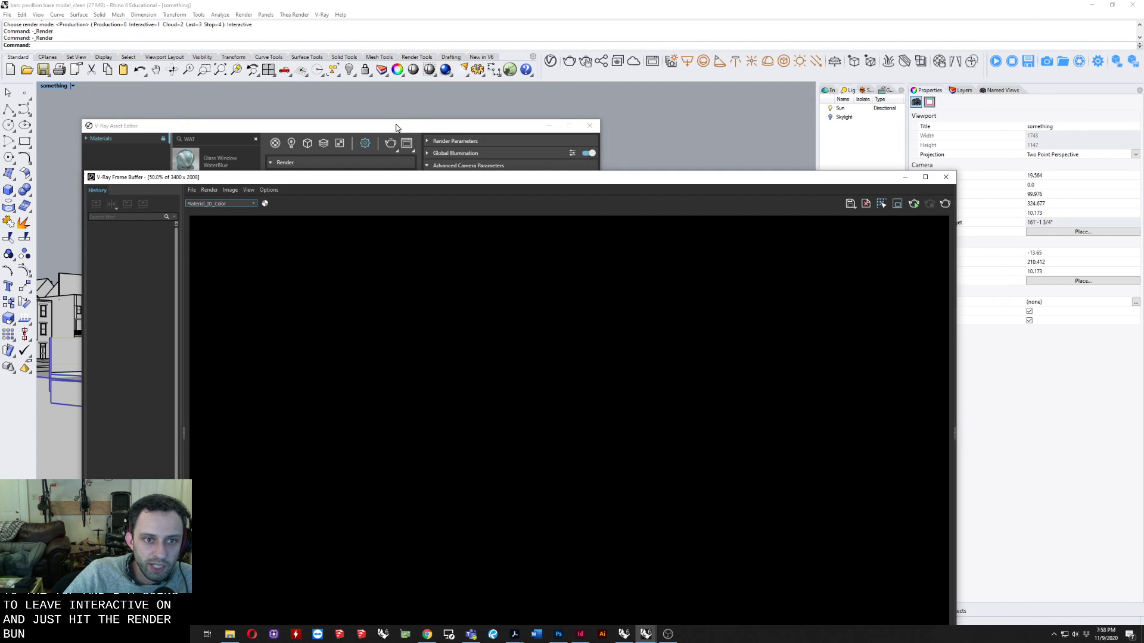
drag(396, 125, 422, 87)
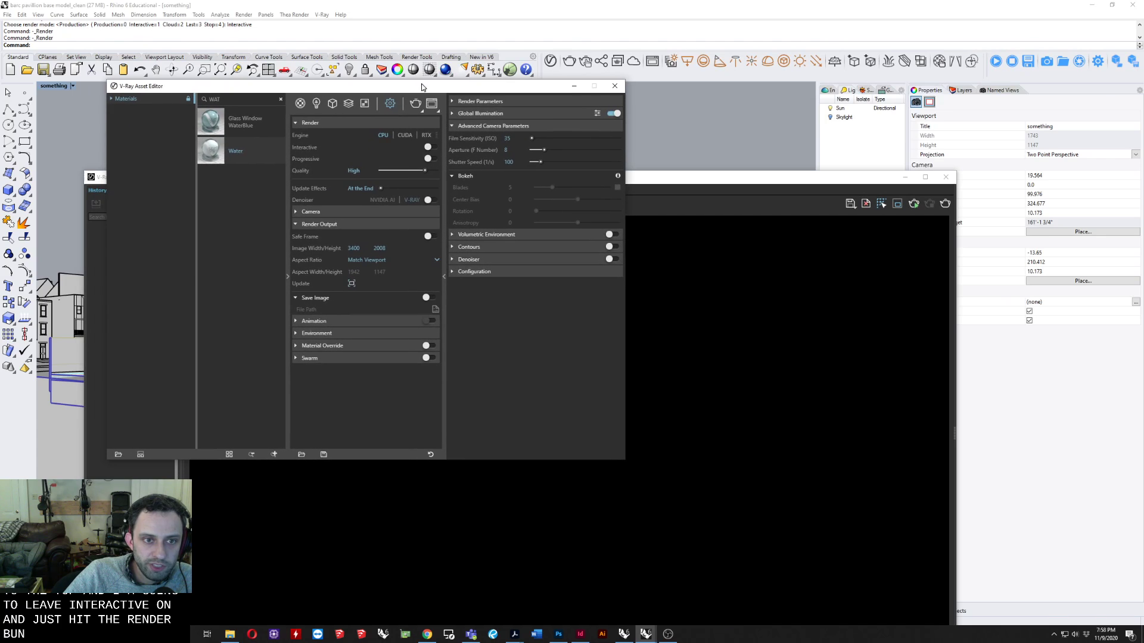
click(302, 104)
click(321, 176)
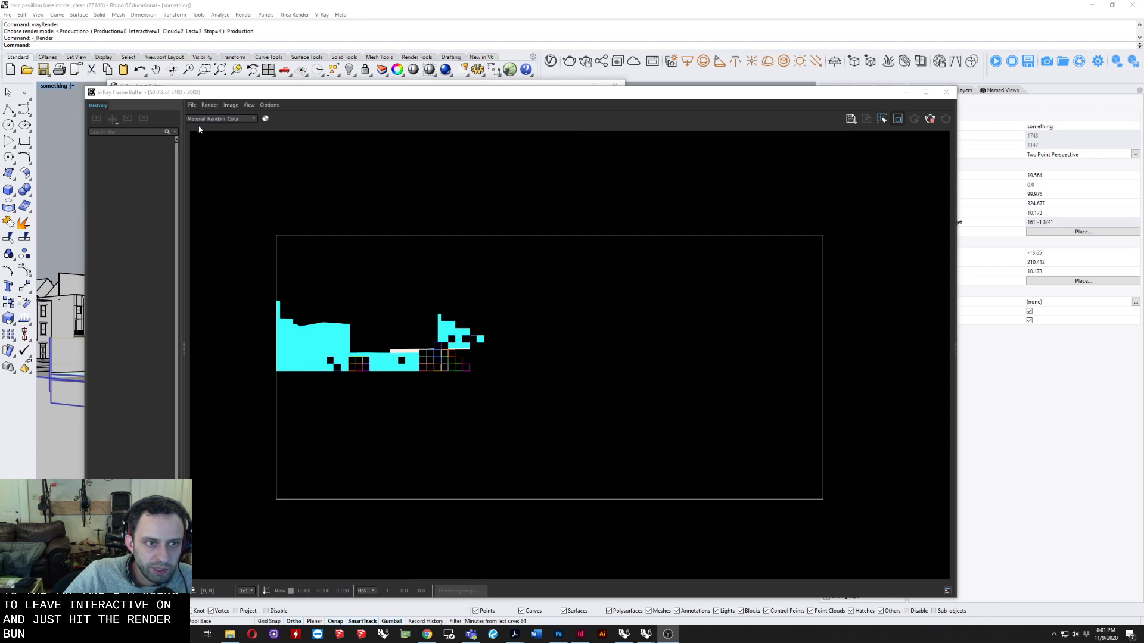
Stop the render showing the Material Random Color channel, and close the frame buffer to return to the Asset Editor.
click(201, 120)
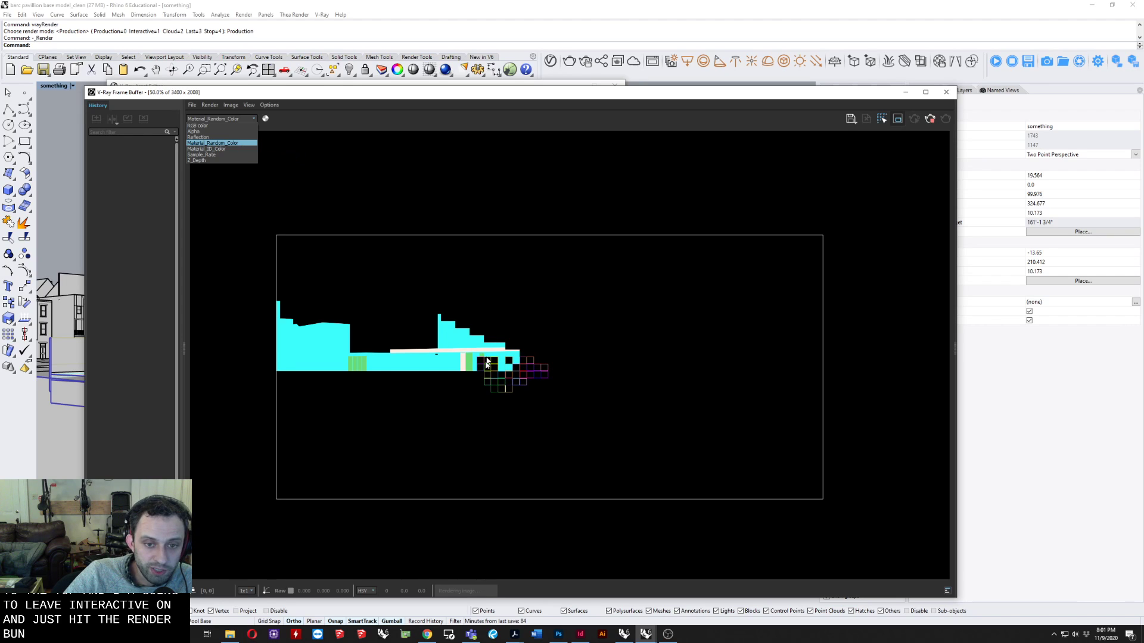
click(476, 400)
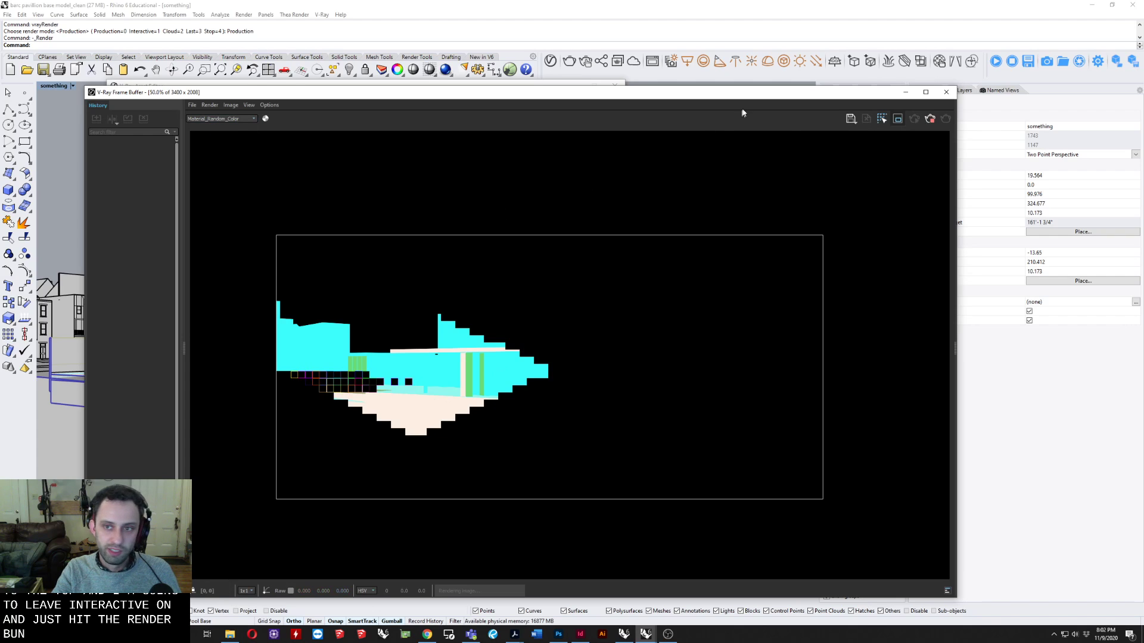
click(929, 119)
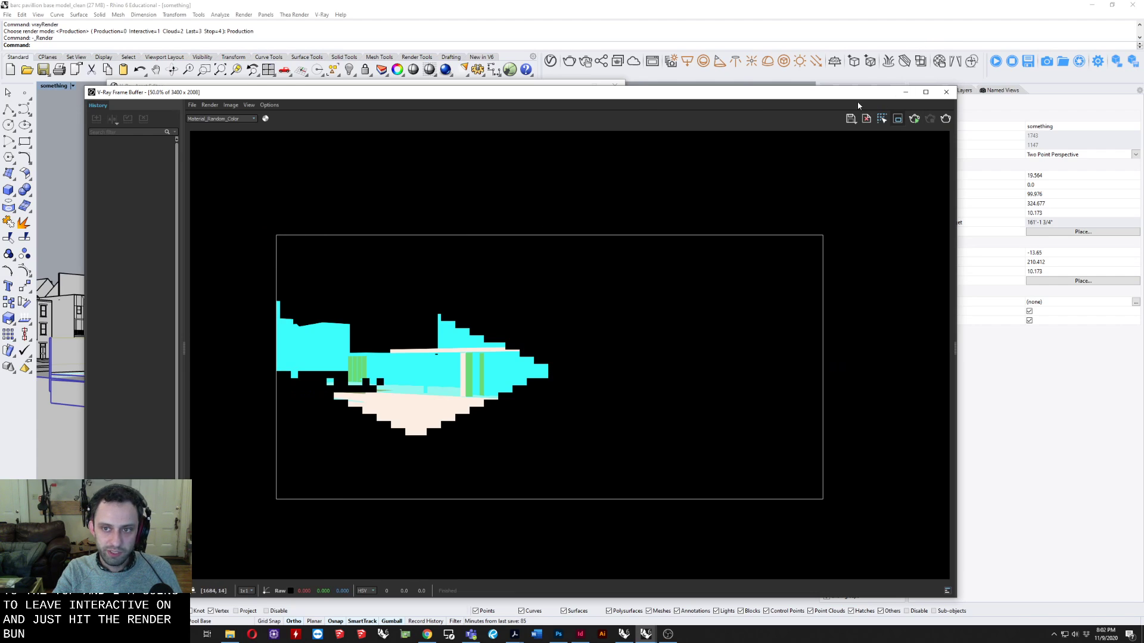
drag(931, 94, 892, 97)
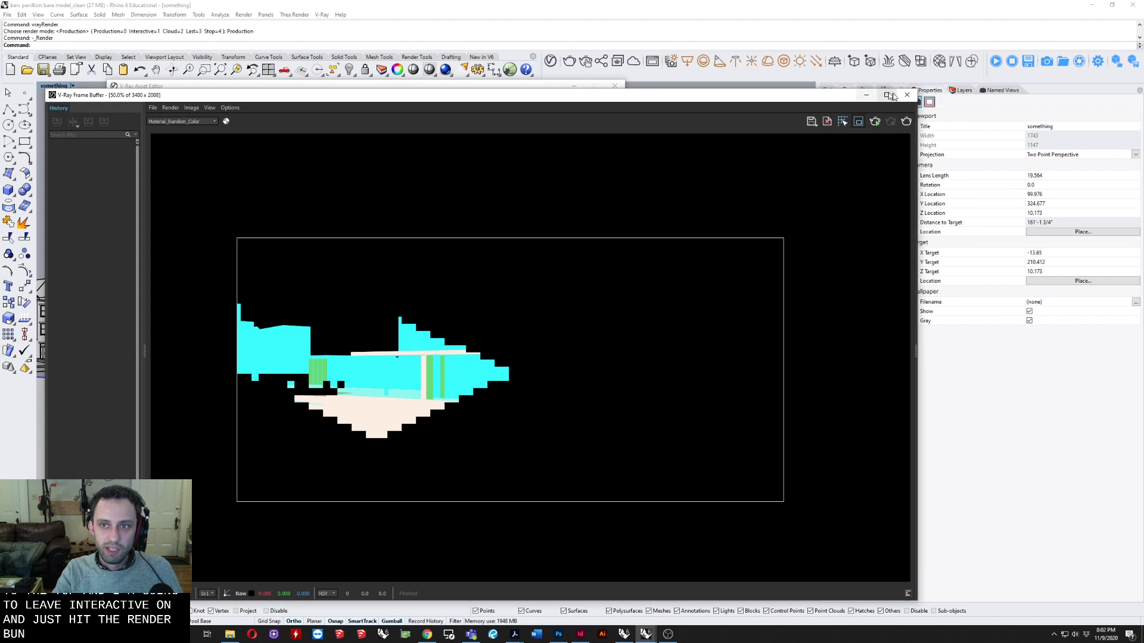
click(907, 95)
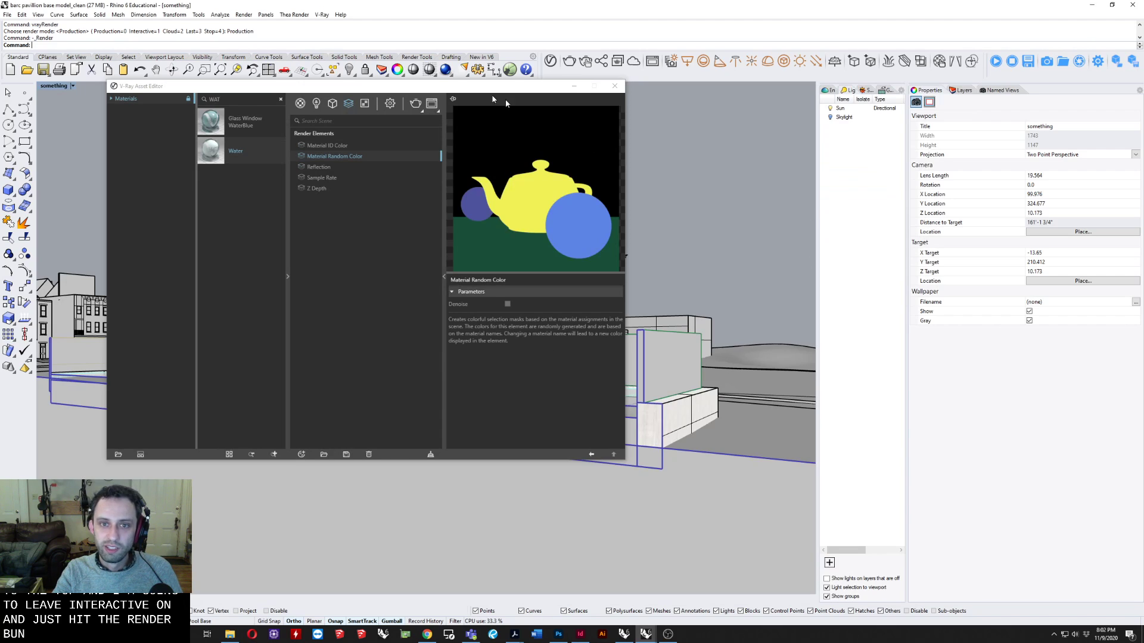
drag(416, 90, 474, 119)
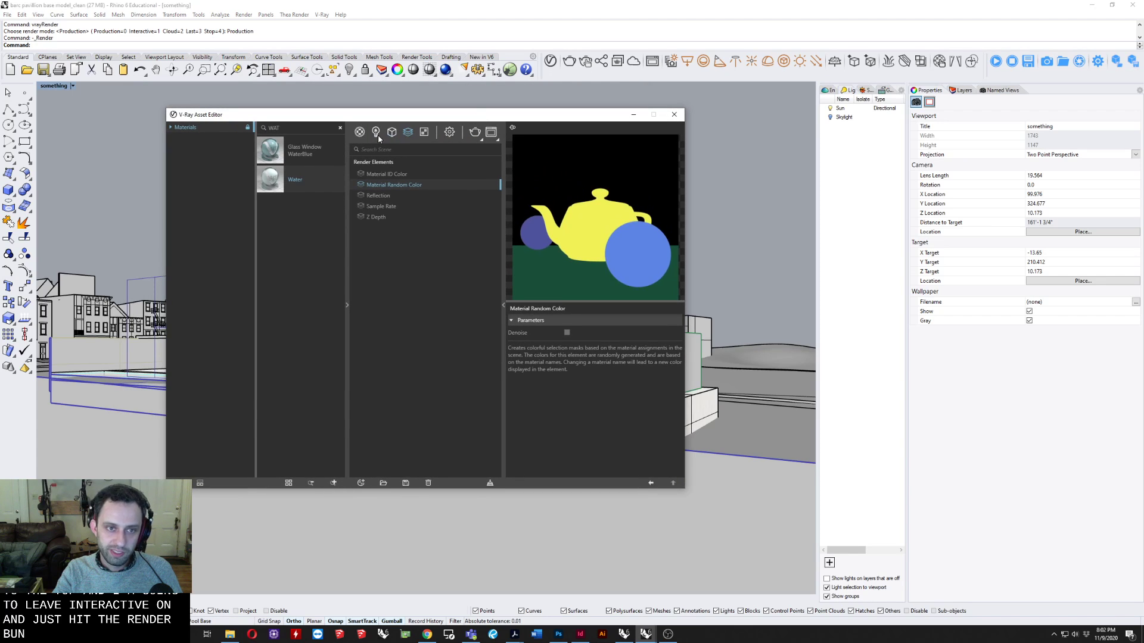
View the scene's lights and materials in the Asset Editor, reposition its window, and show the model's named views.
click(377, 133)
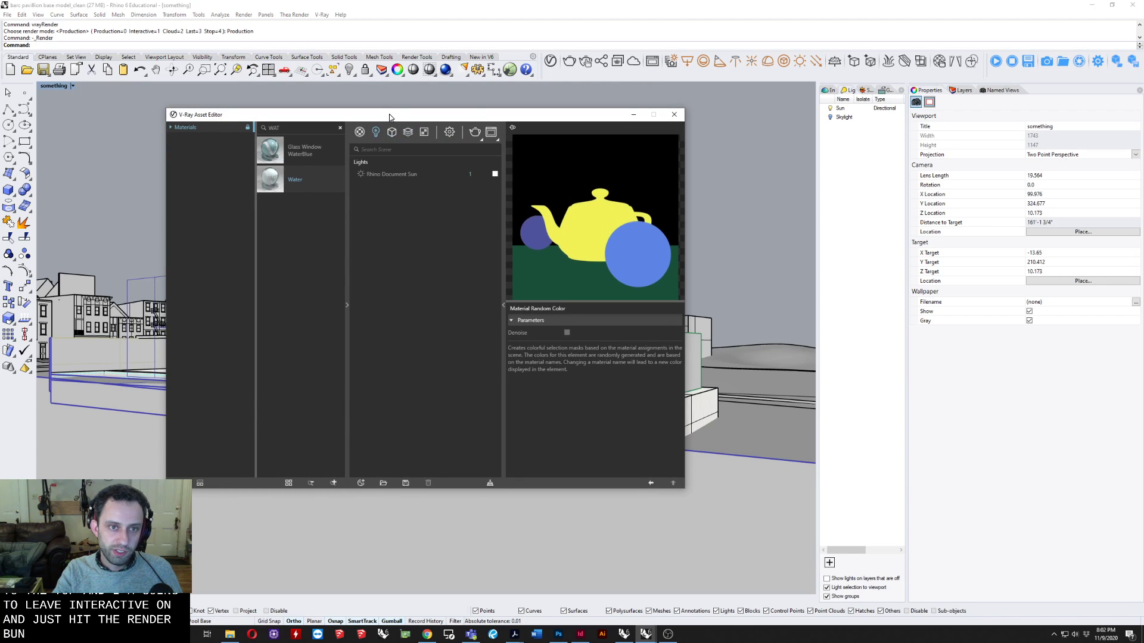
drag(391, 113, 399, 203)
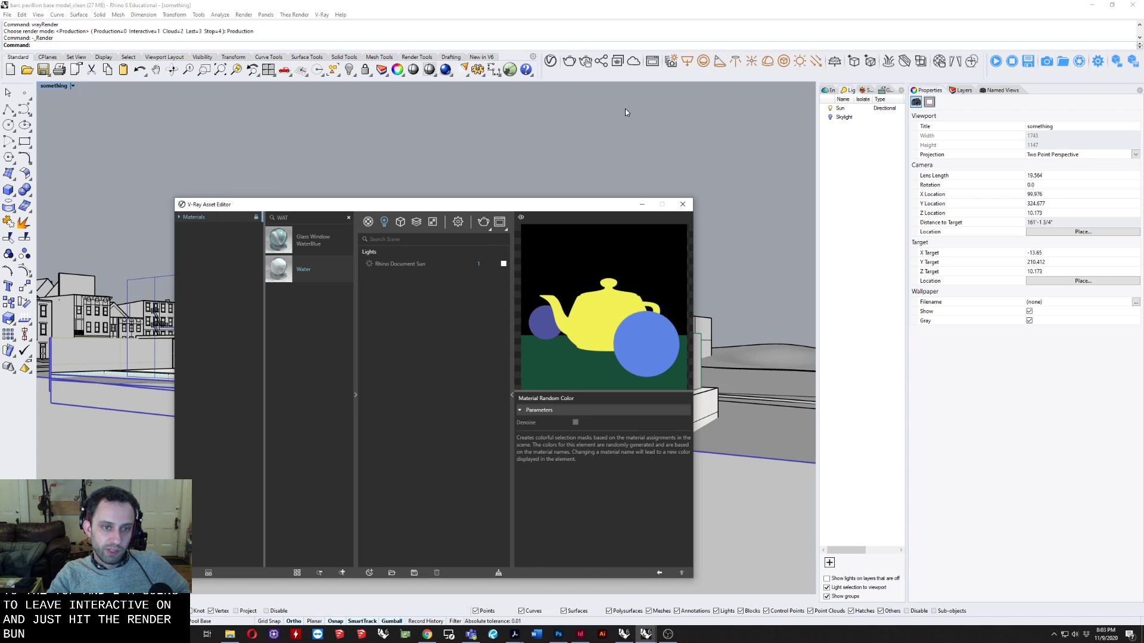
click(369, 222)
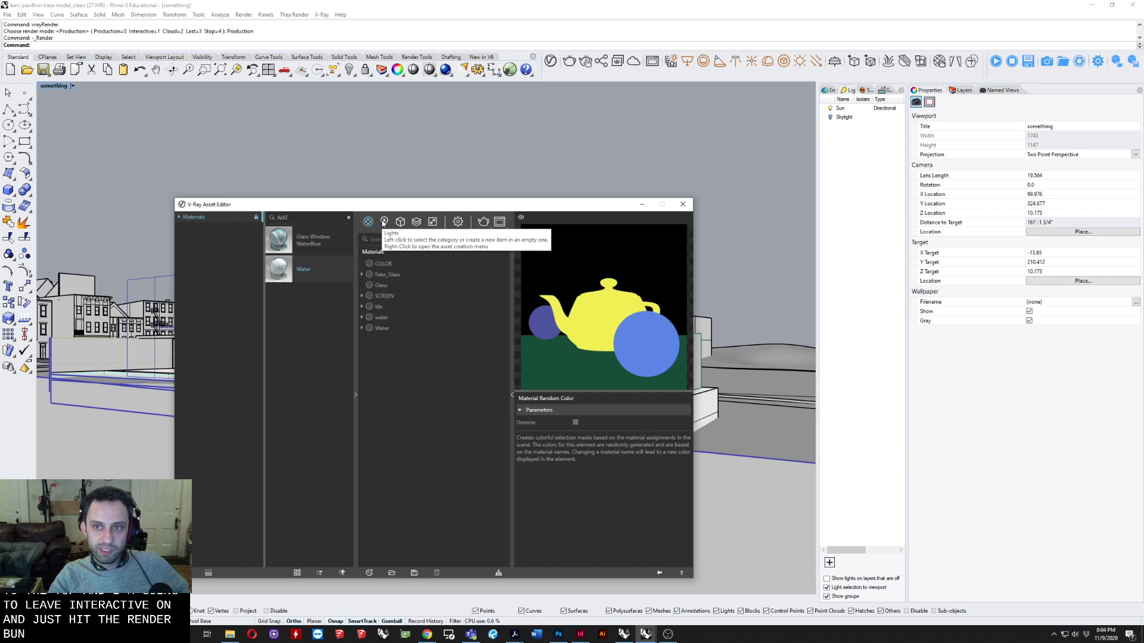
click(999, 90)
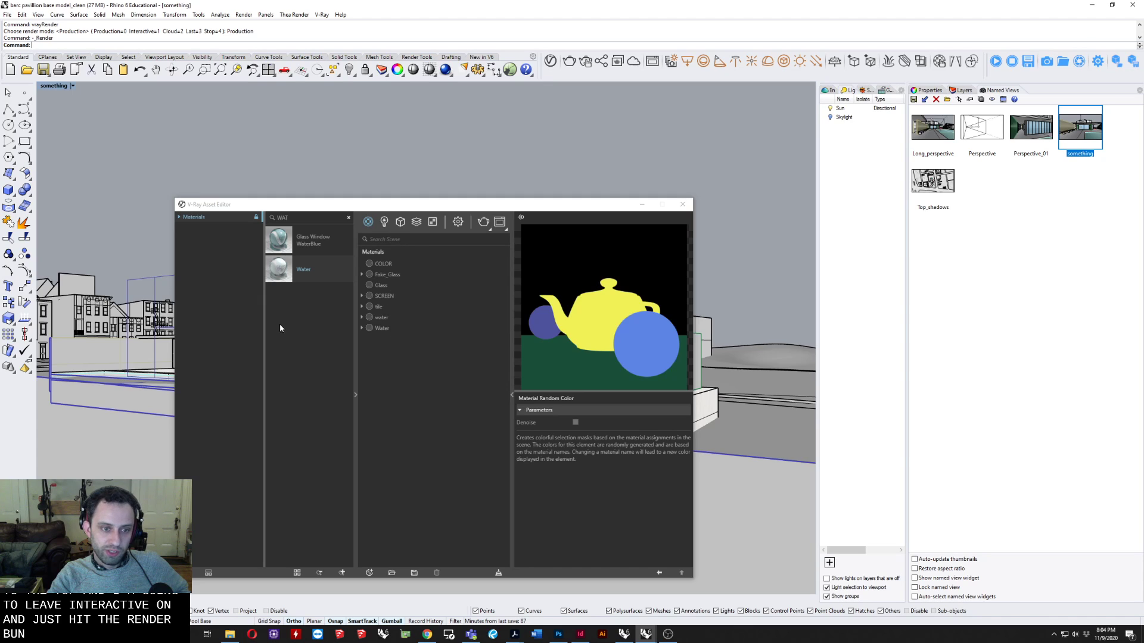
Clear the material library search and browse the brick, car paint, ceramic, concrete, 3D print and glass presets.
click(348, 217)
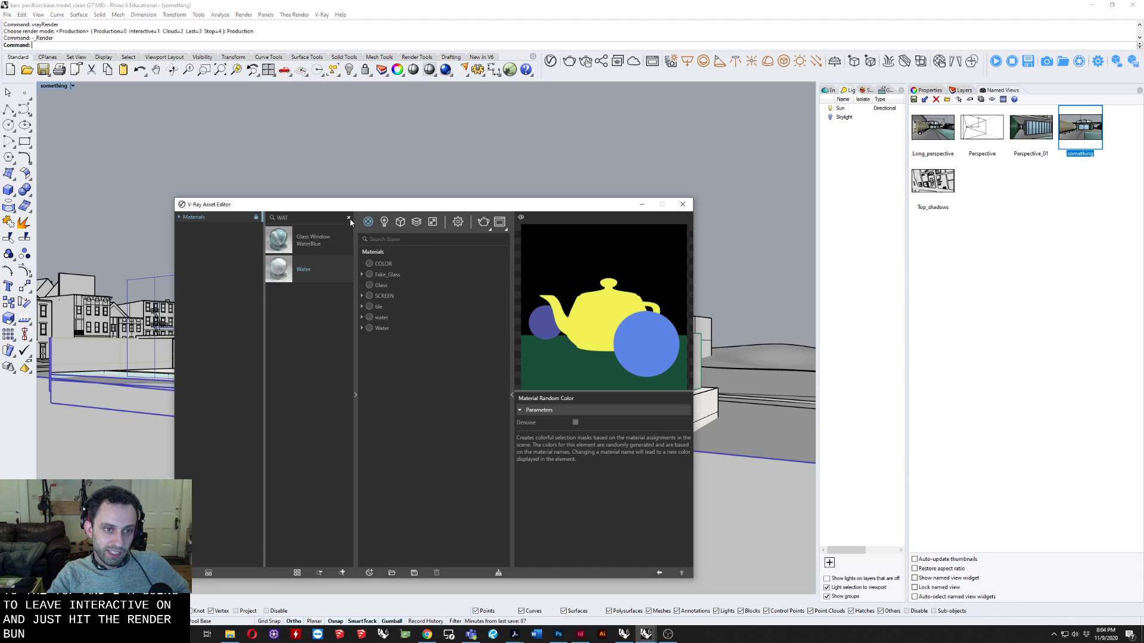
scroll(280, 387, down, 10)
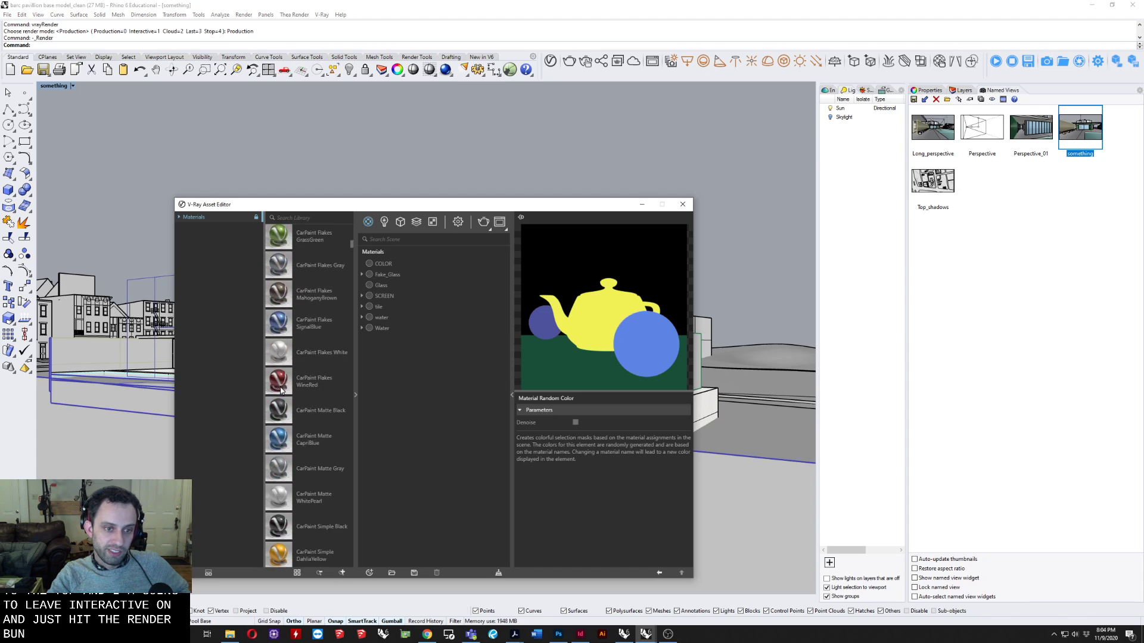
scroll(280, 387, down, 10)
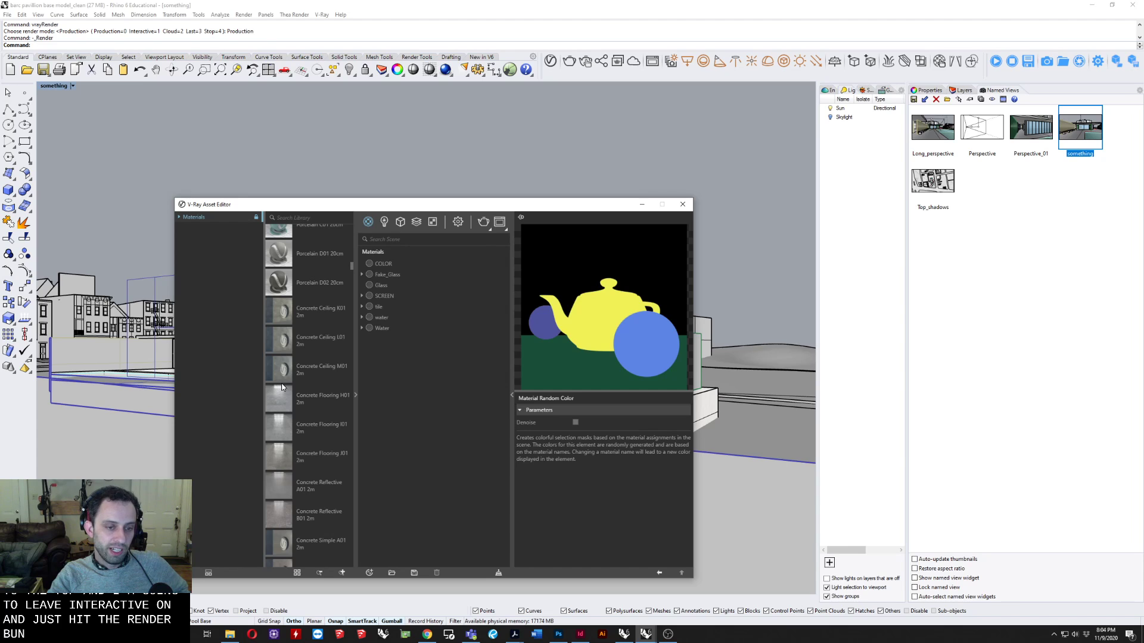
scroll(283, 385, up, 3)
scroll(284, 386, up, 8)
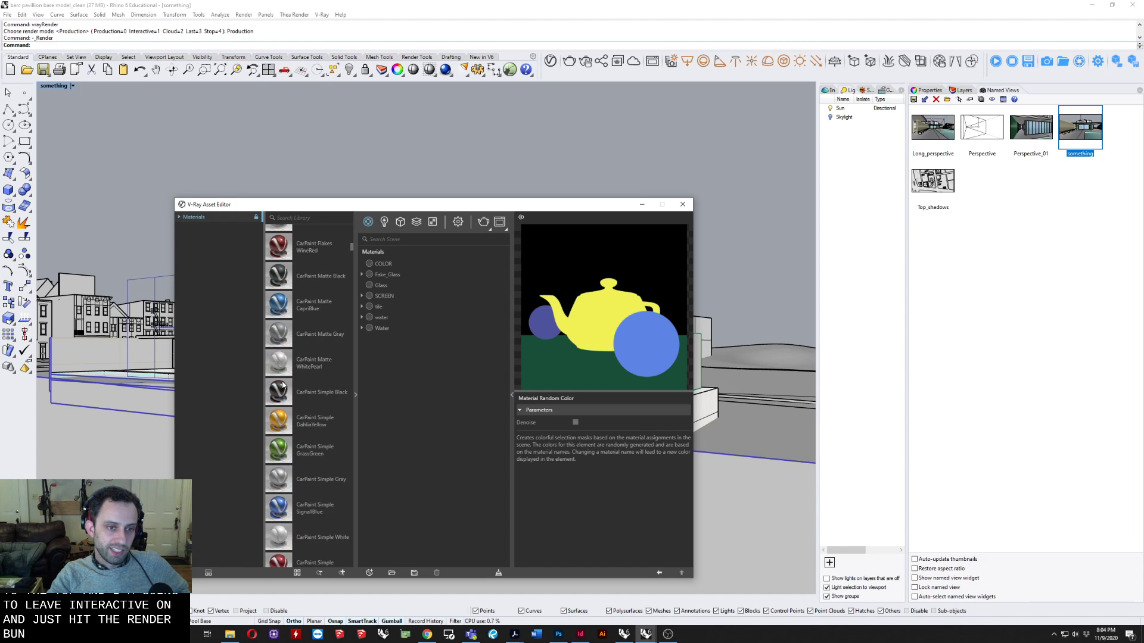
scroll(283, 384, up, 5)
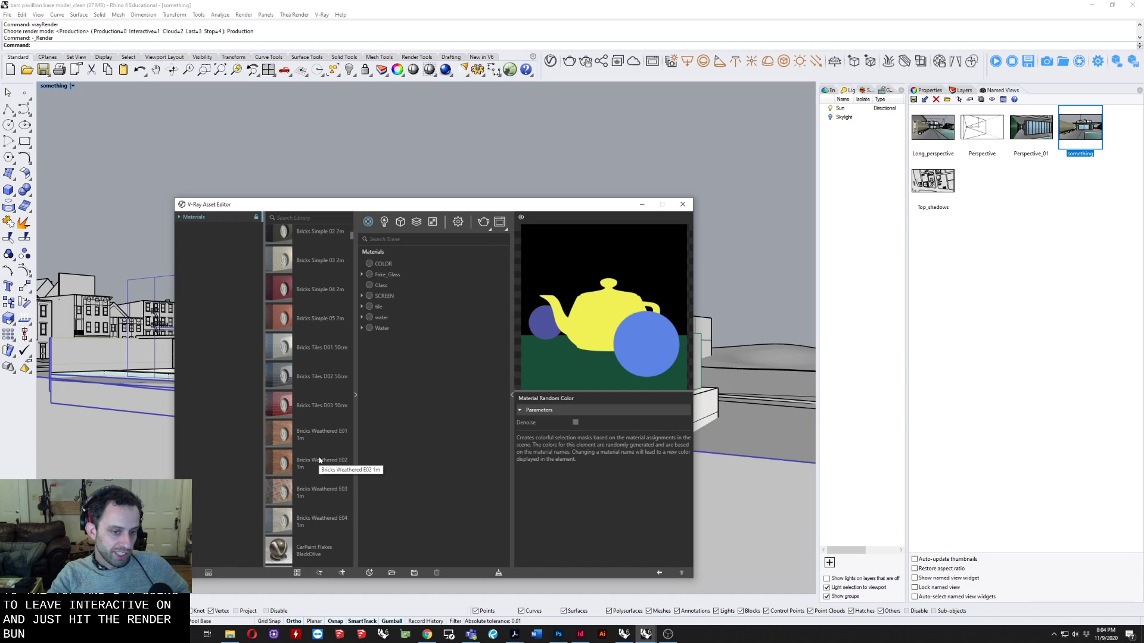
scroll(319, 459, down, 5)
scroll(318, 450, down, 10)
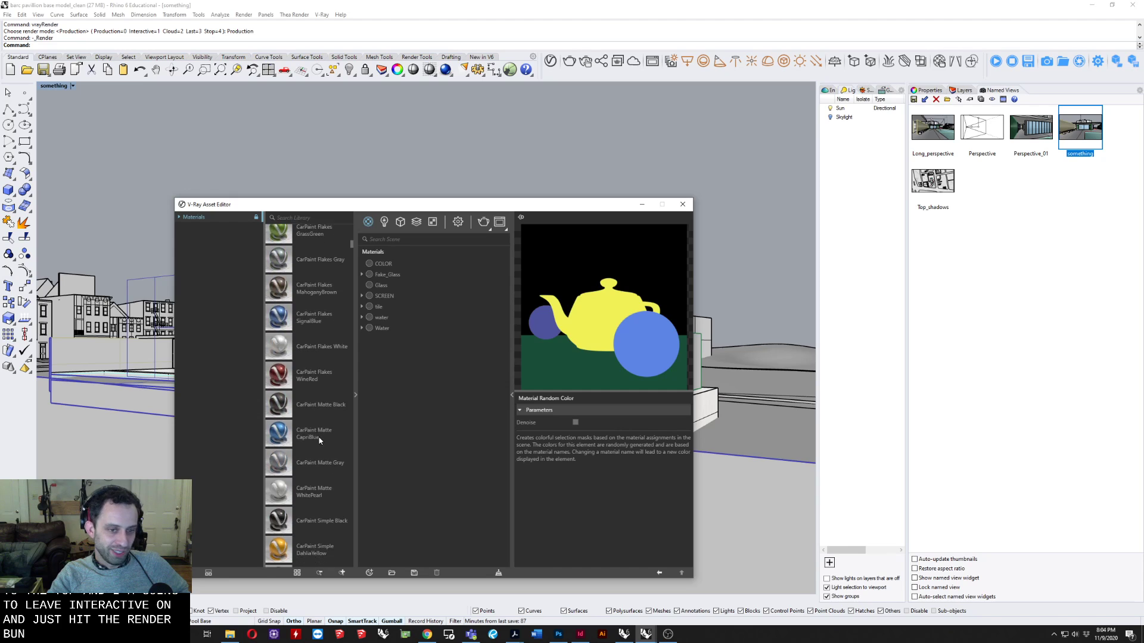
scroll(318, 433, down, 10)
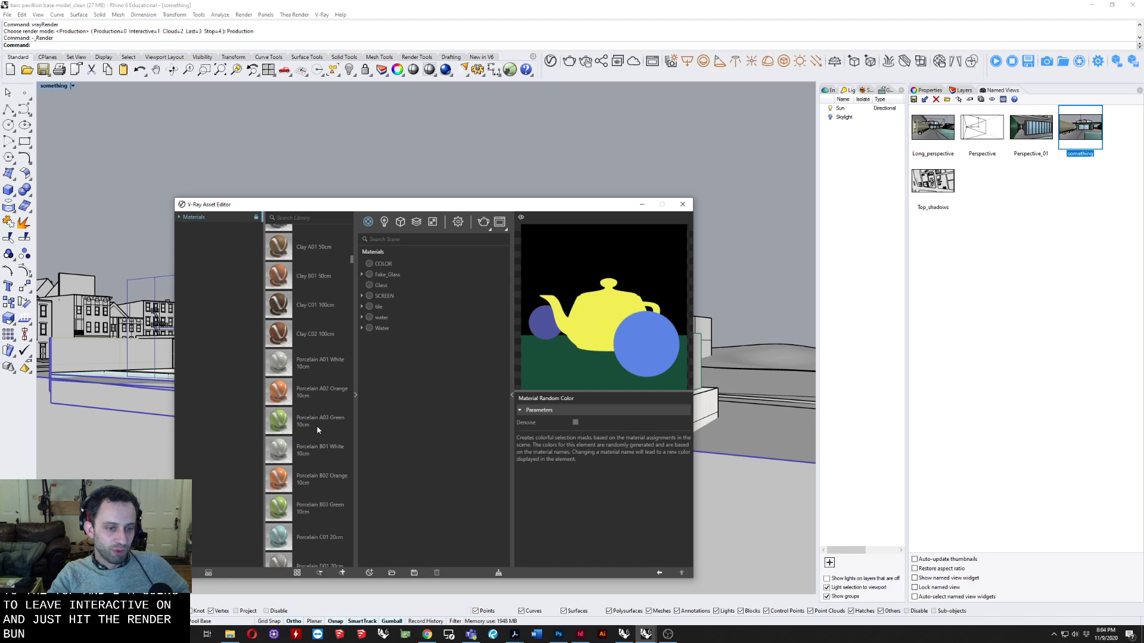
scroll(322, 441, down, 8)
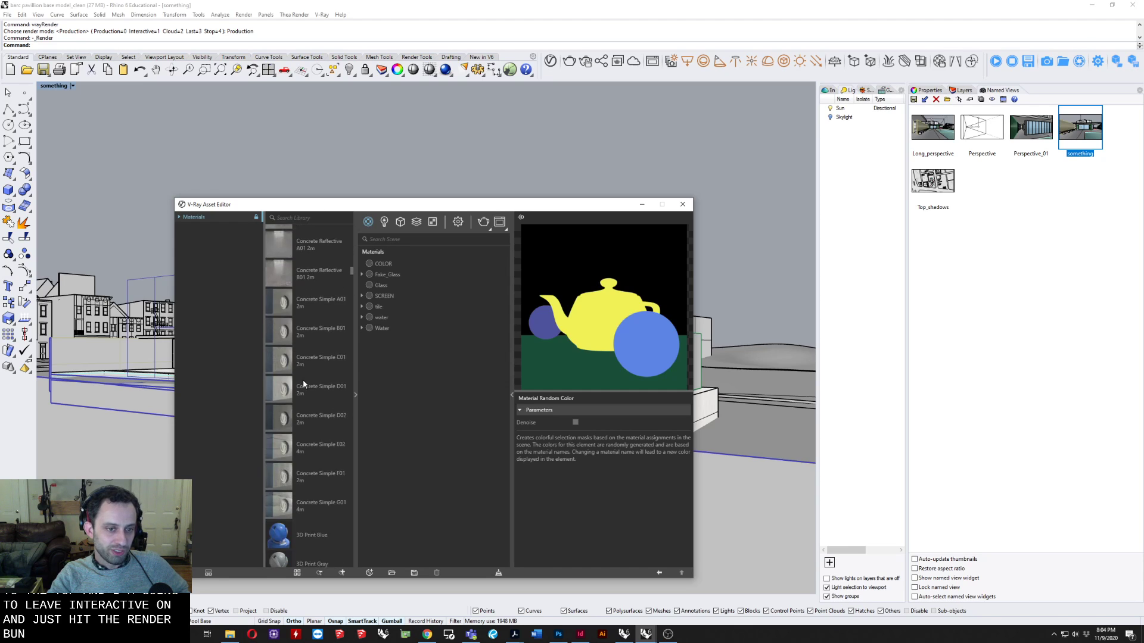
scroll(300, 385, down, 1)
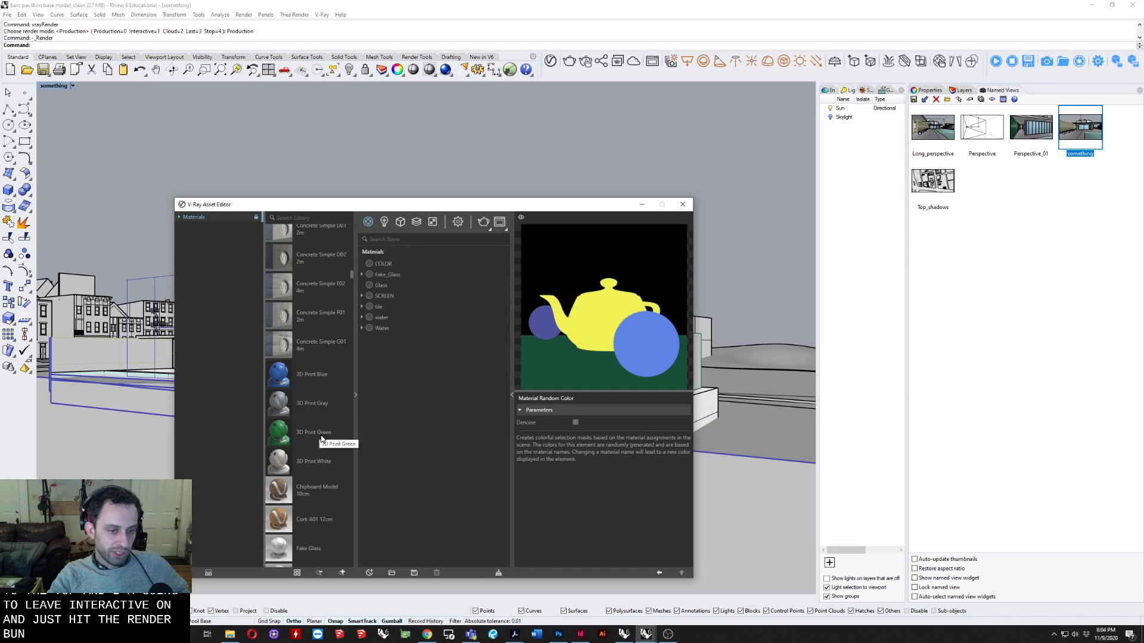
scroll(321, 440, down, 3)
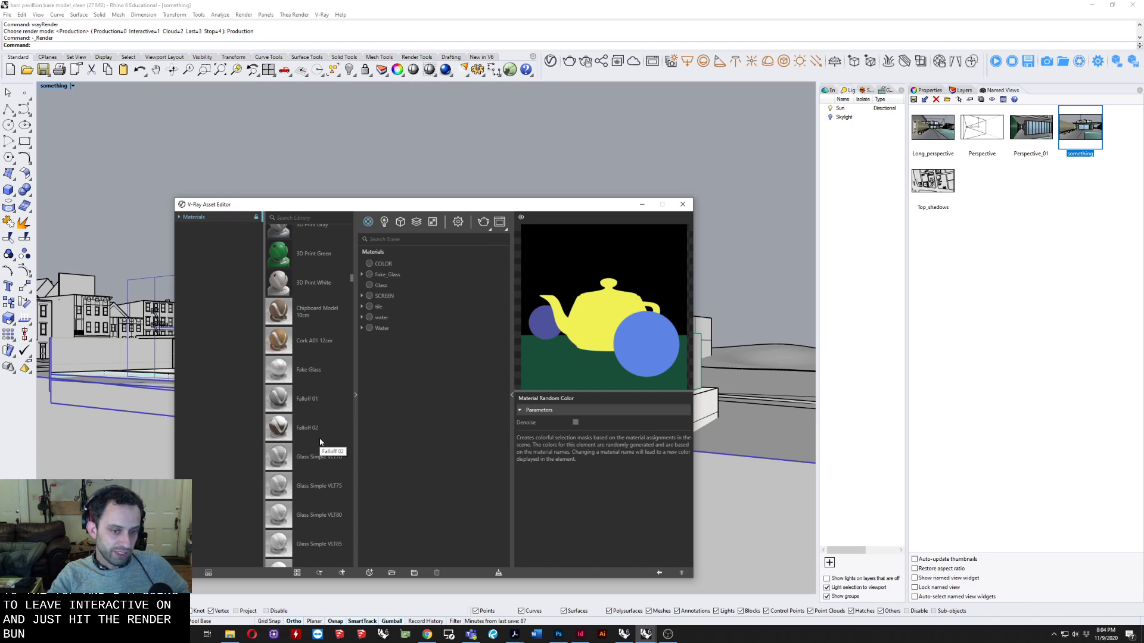
View the scene's geometries and render elements, and open the render settings.
click(401, 226)
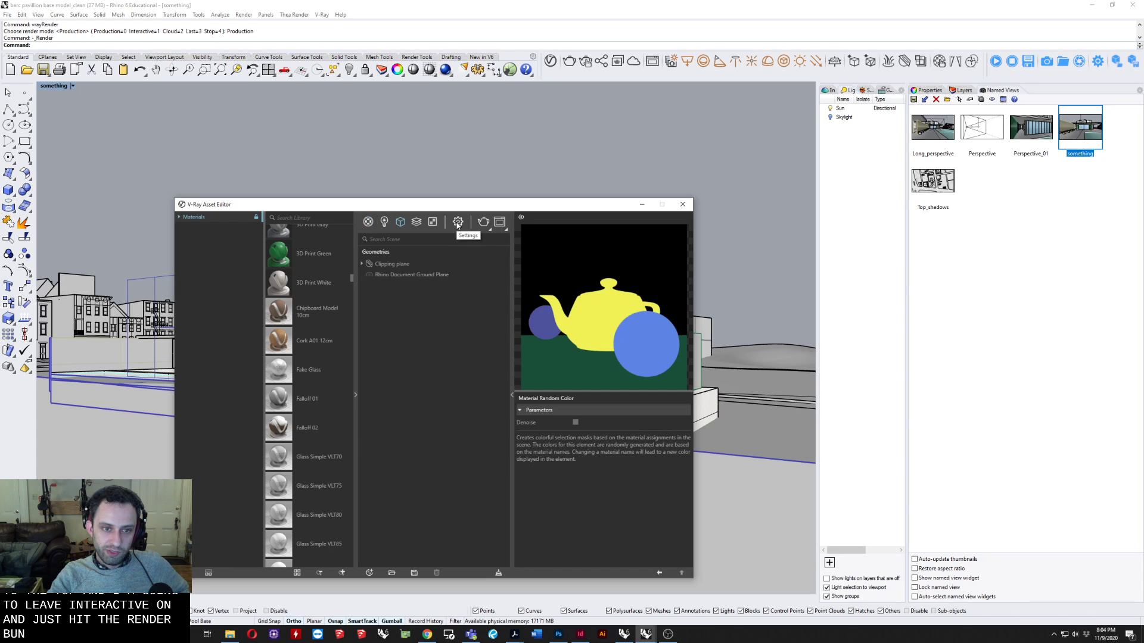
click(432, 222)
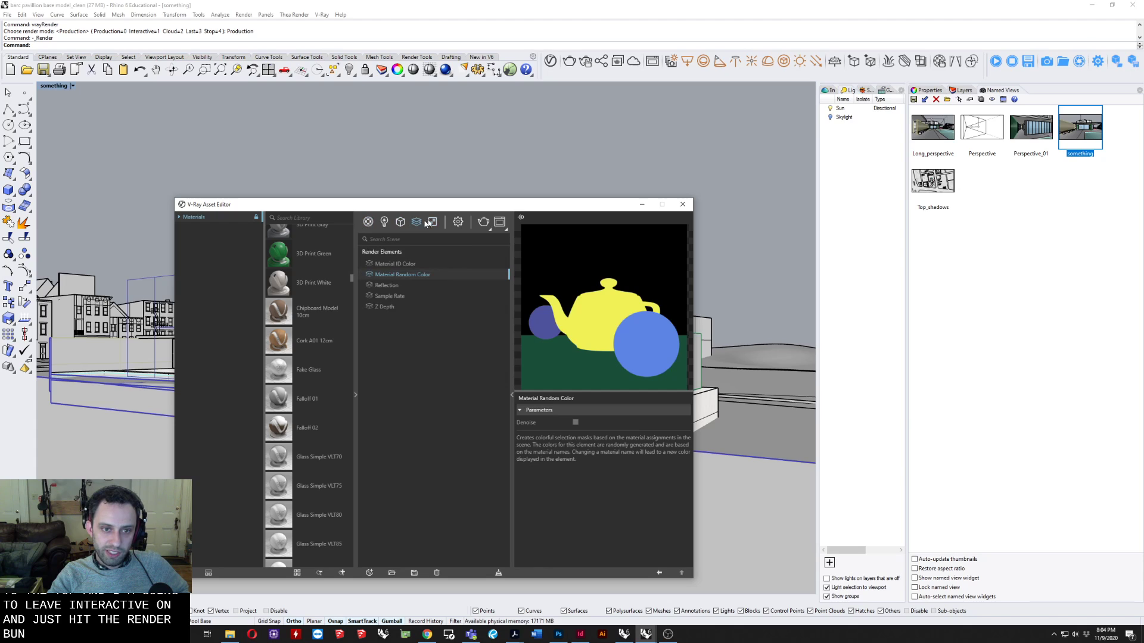
click(459, 222)
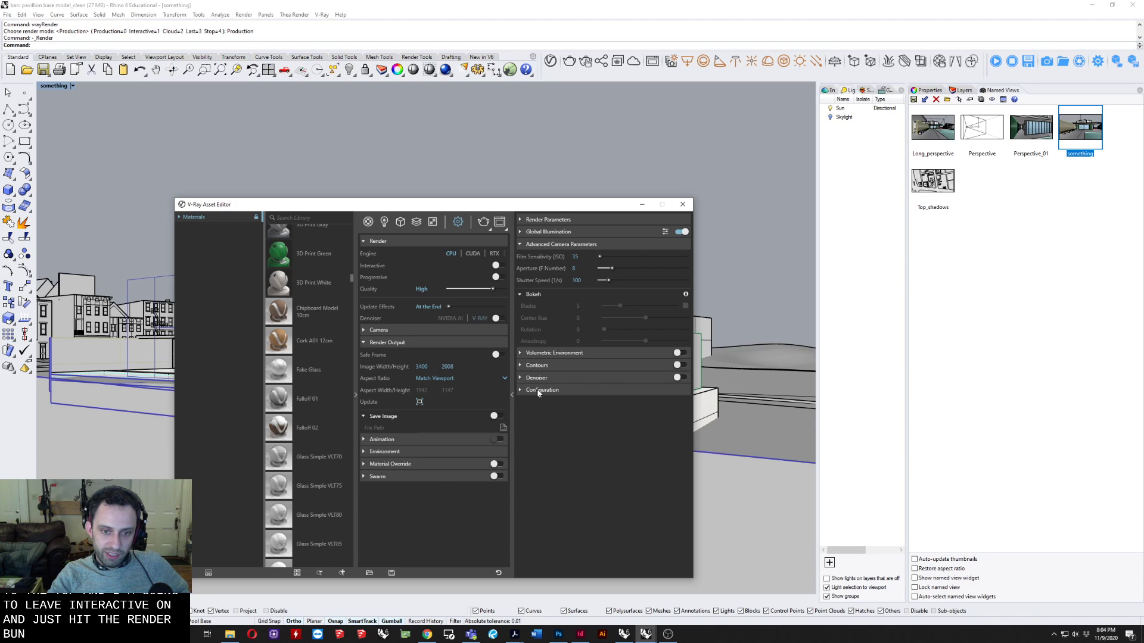
Collapse the Advanced Camera Parameters, Render Output and Render sections of the settings, and move the Asset Editor higher.
click(559, 244)
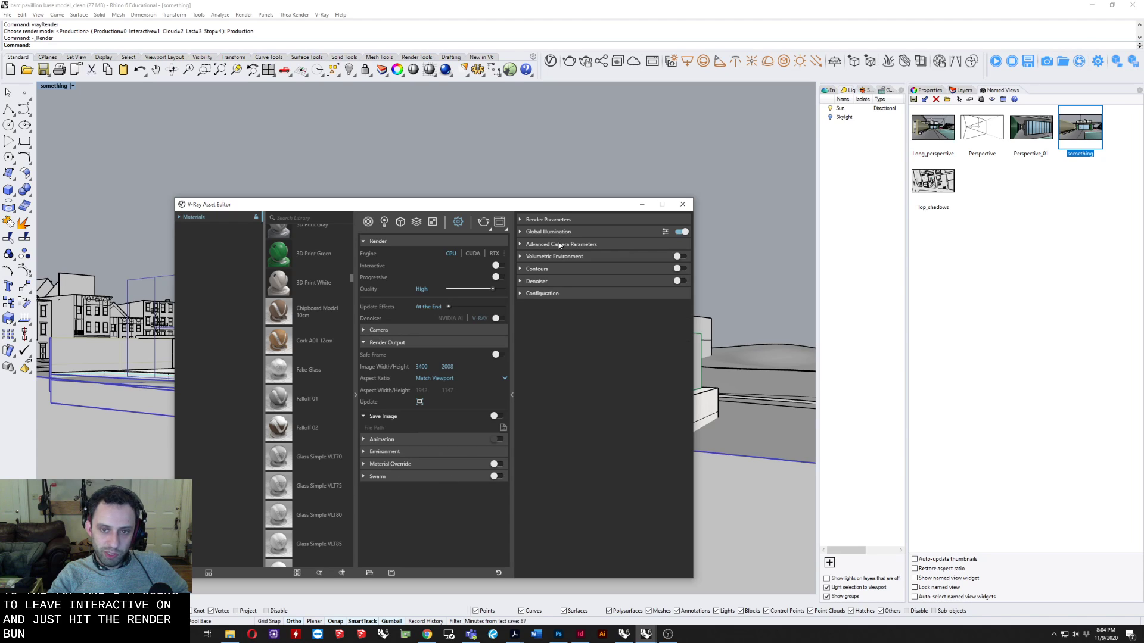
click(406, 345)
click(380, 330)
click(380, 330)
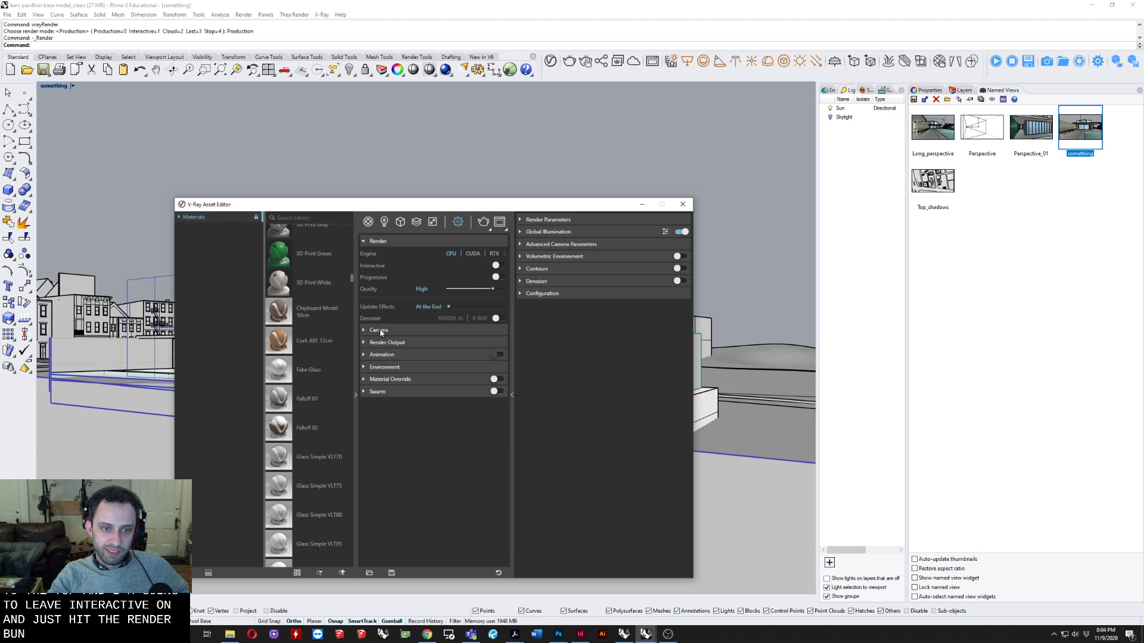
click(377, 241)
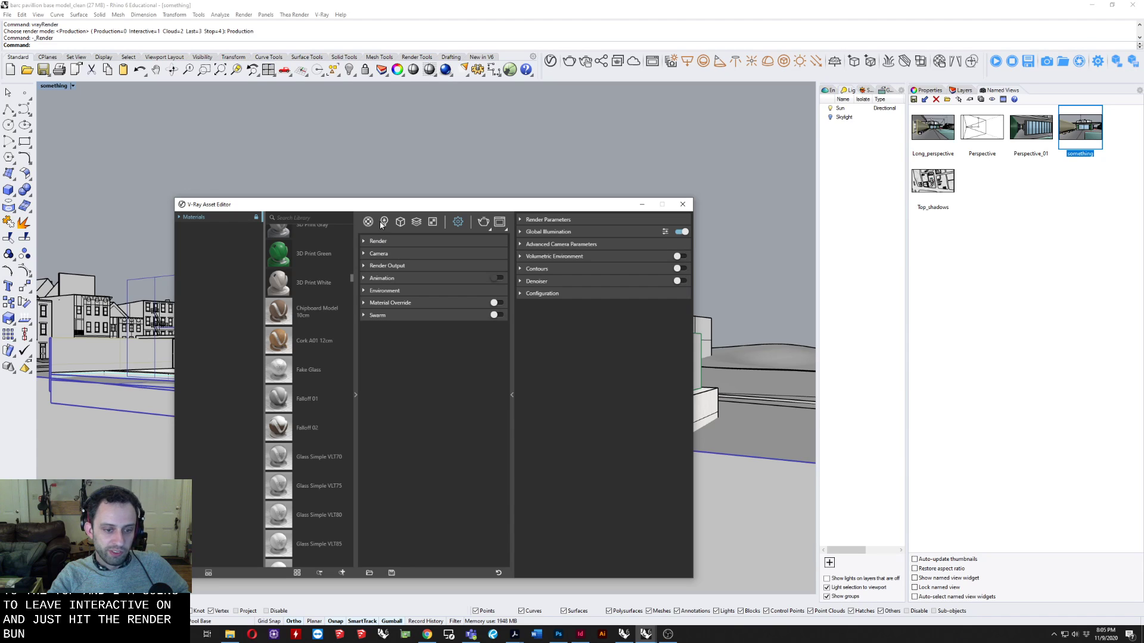
drag(364, 202, 360, 133)
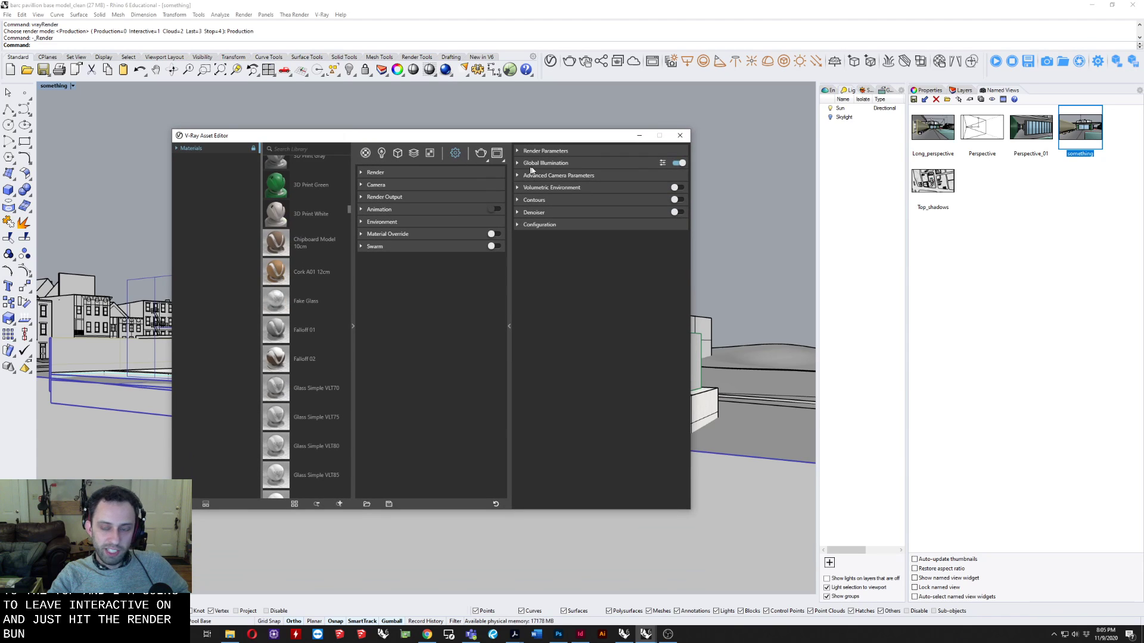